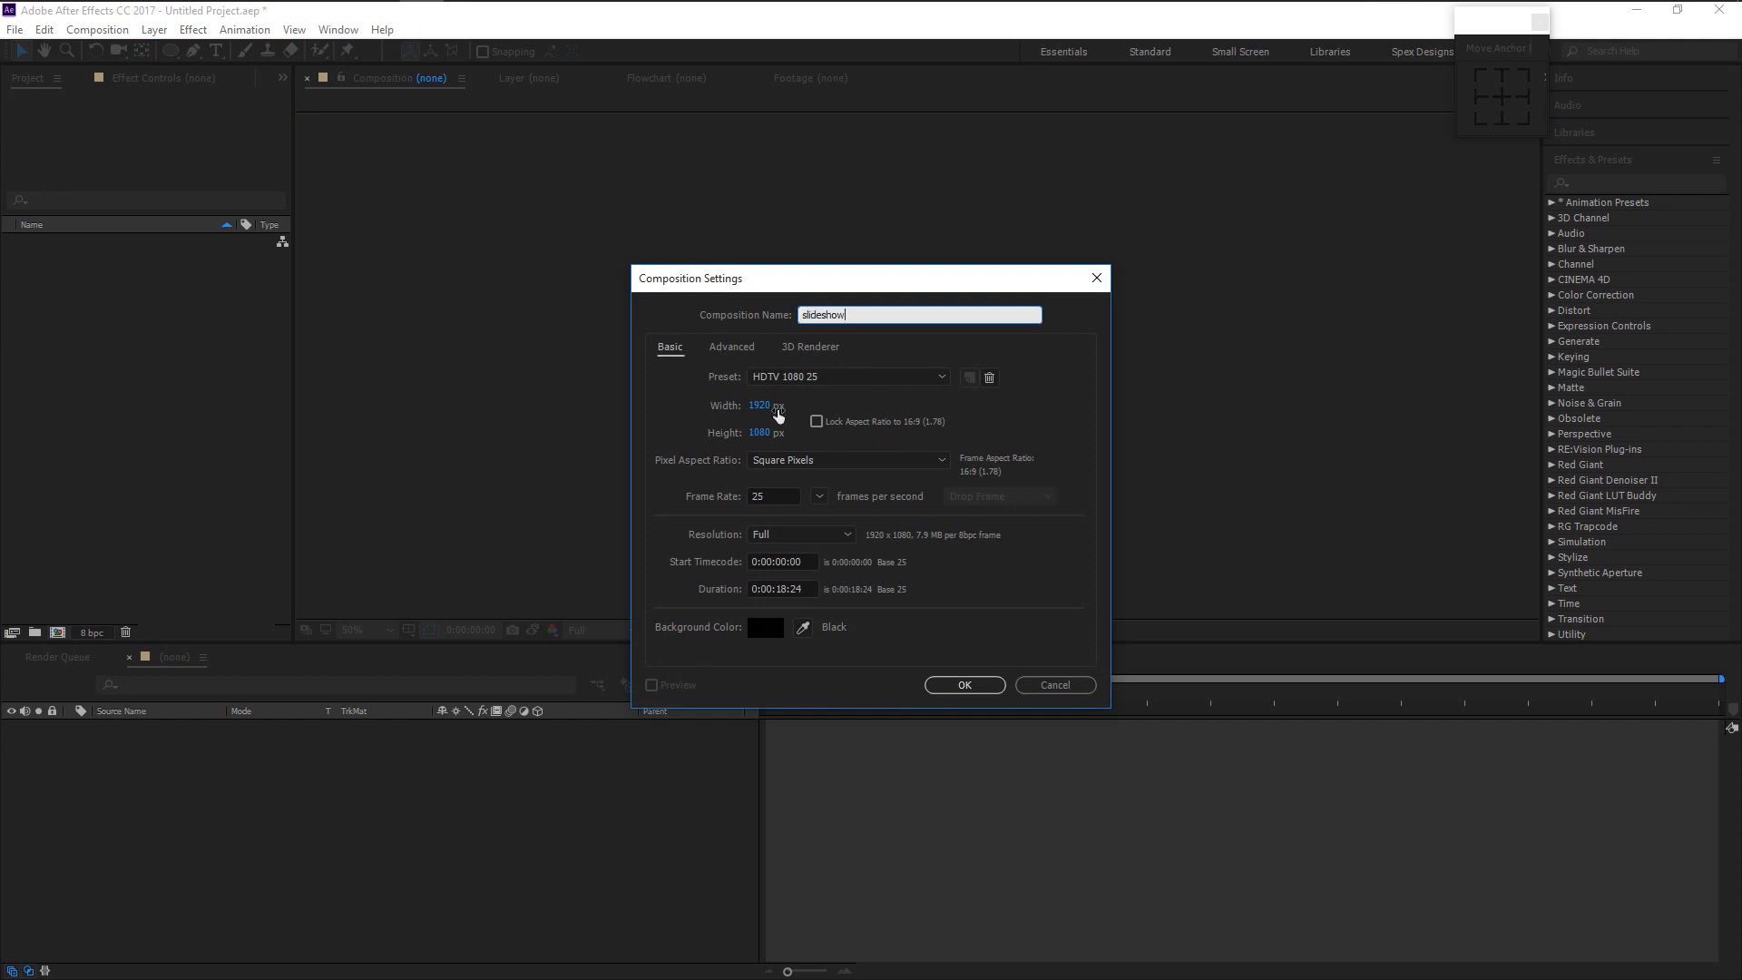
# - Confirm the slideshow composition settings and draw a small white ellipse just left of centre
pyautogui.click(785, 489)
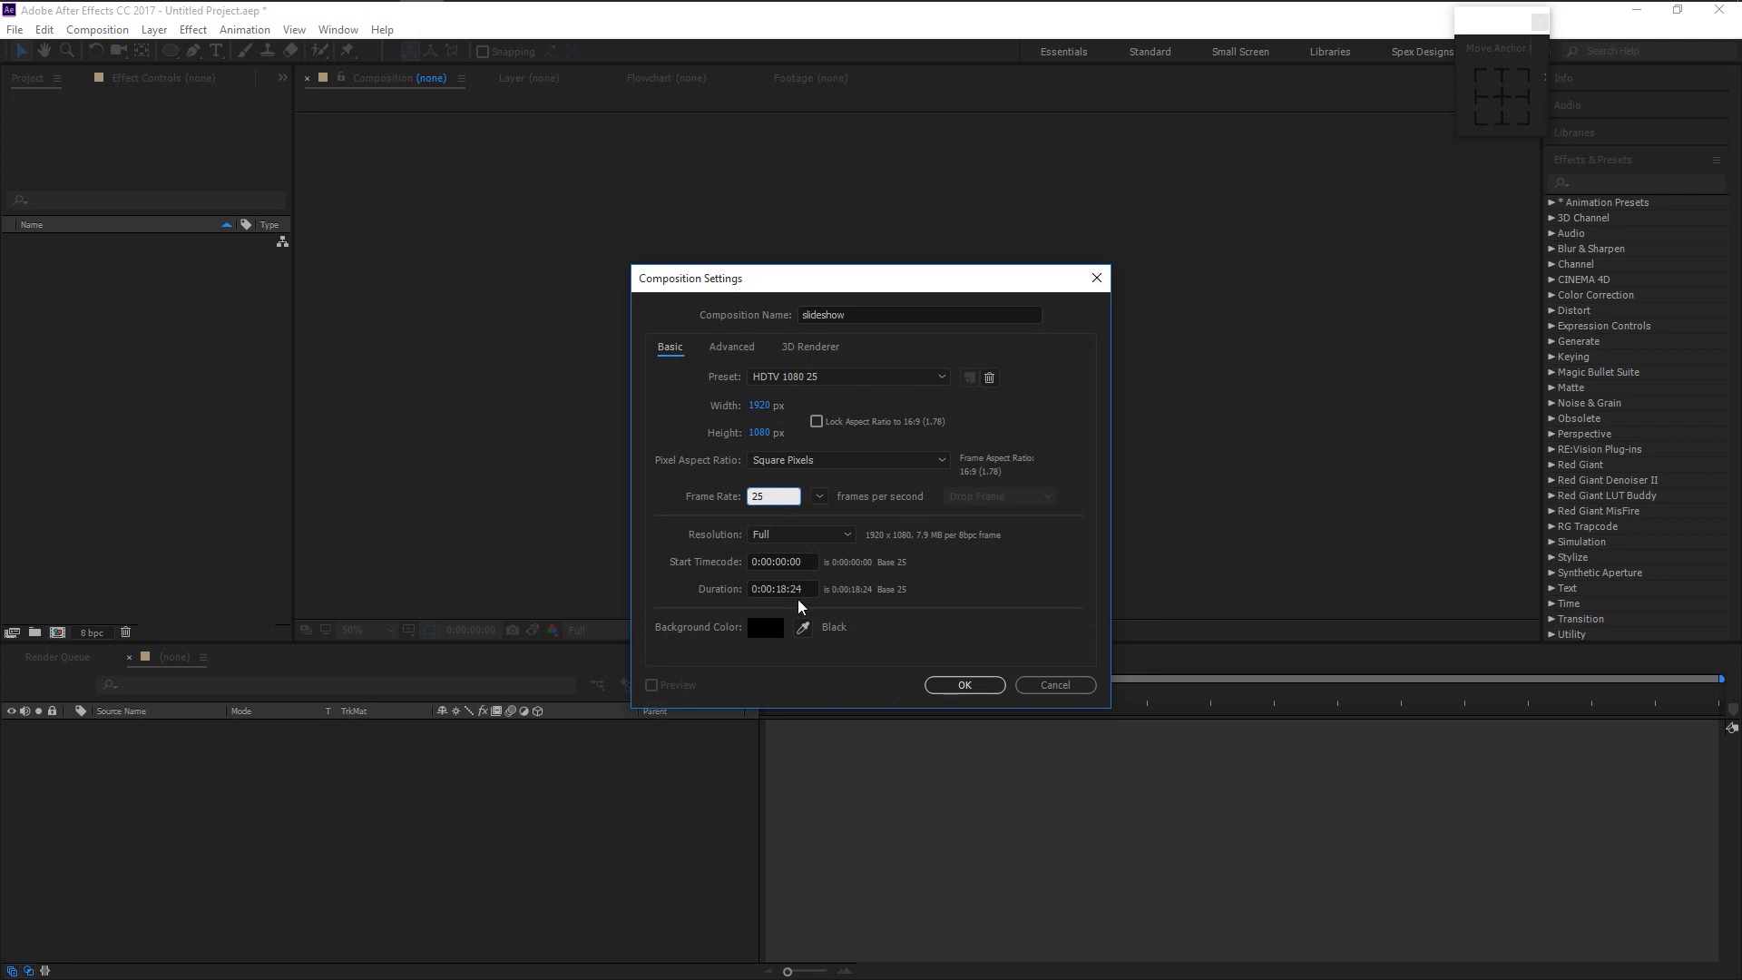
pyautogui.click(961, 684)
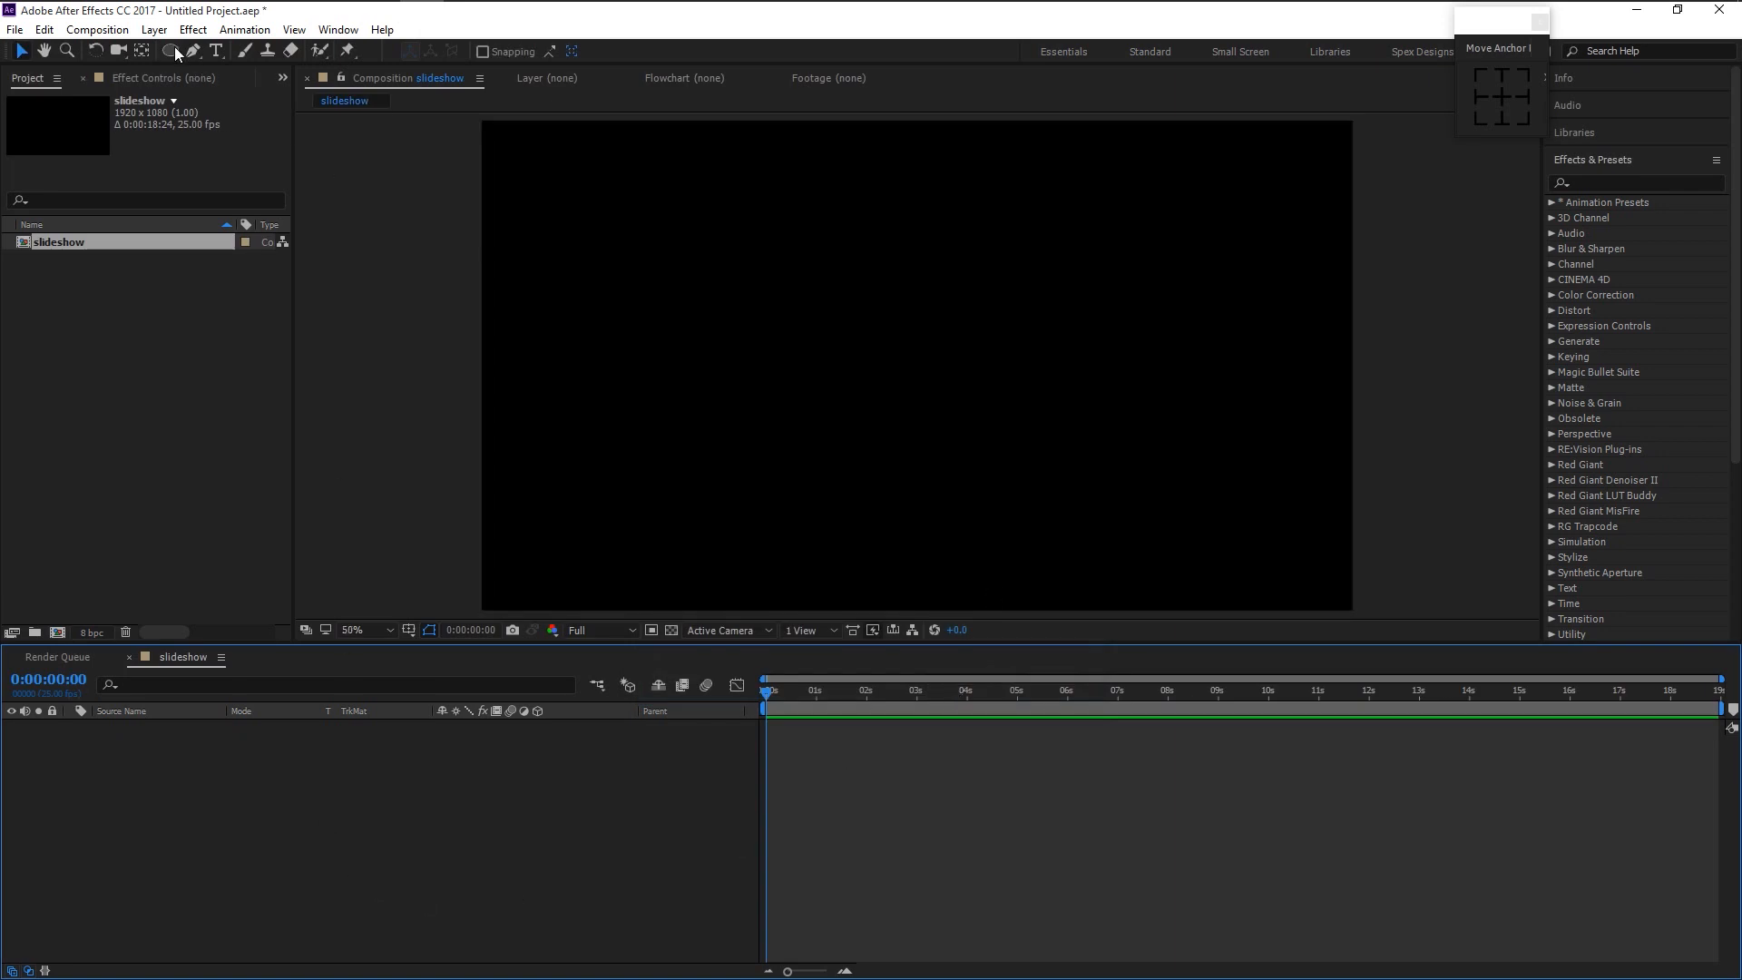
pyautogui.moveTo(175, 48)
pyautogui.mouseDown()
pyautogui.moveTo(269, 69)
pyautogui.moveTo(296, 94)
pyautogui.mouseUp()
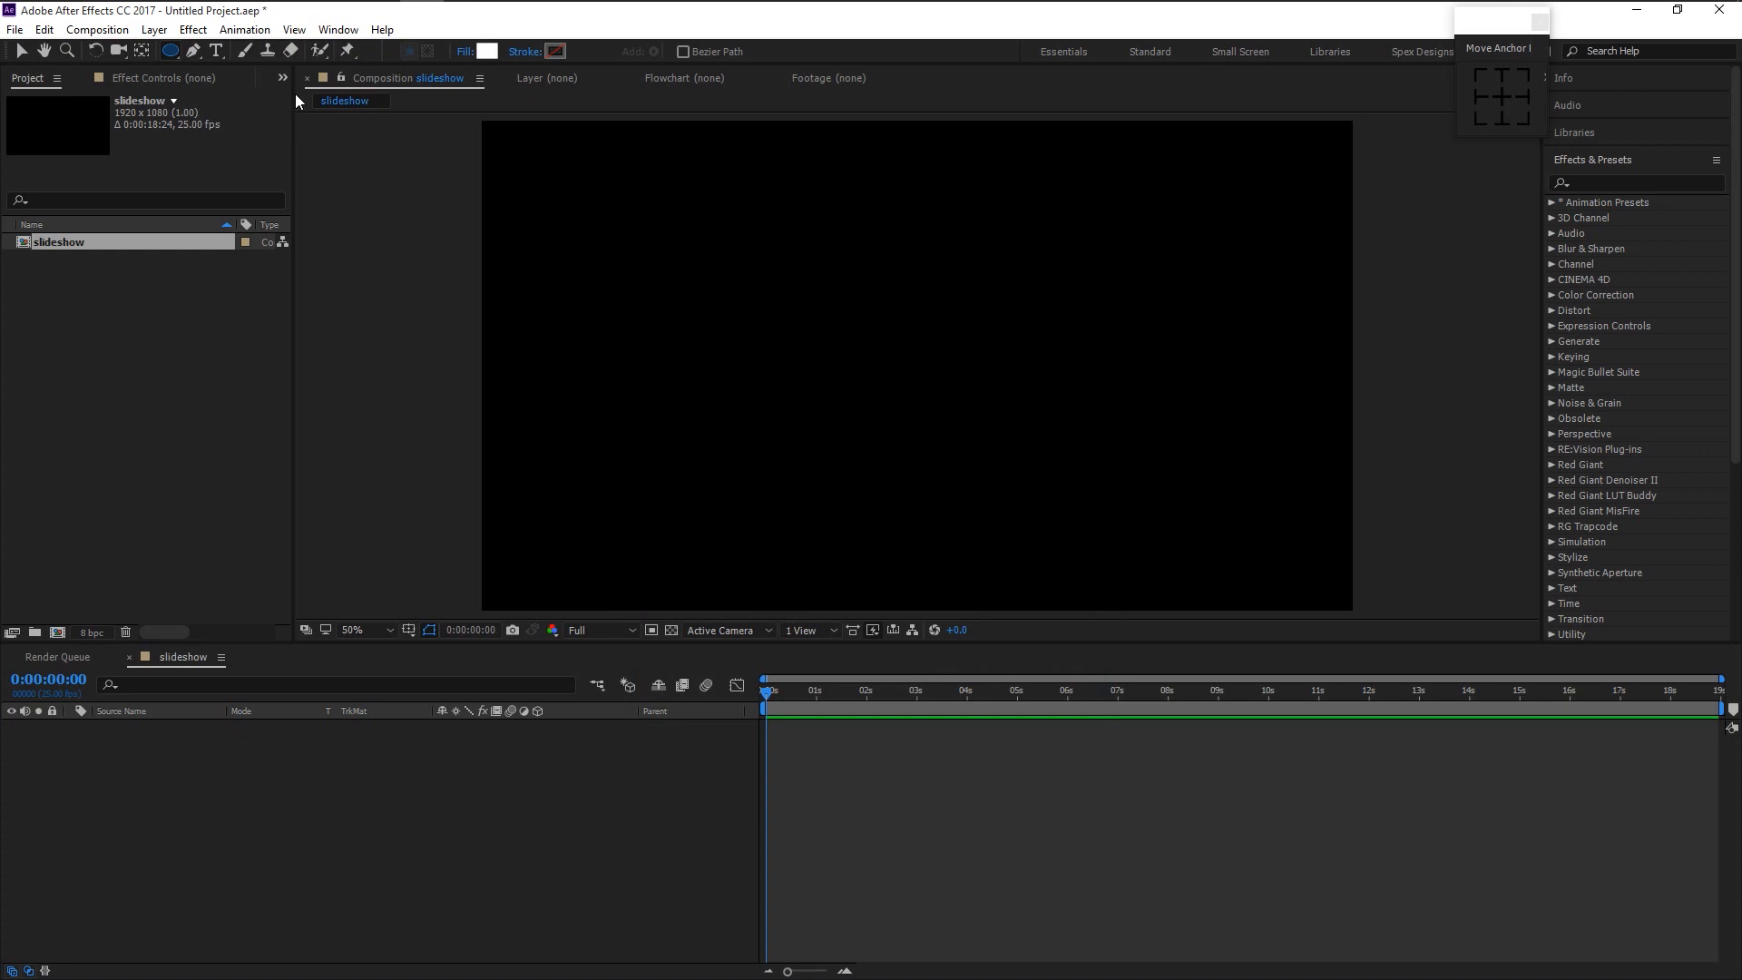
pyautogui.moveTo(899, 343)
pyautogui.mouseDown()
pyautogui.moveTo(978, 465)
pyautogui.moveTo(750, 404)
pyautogui.mouseUp()
pyautogui.press('v')
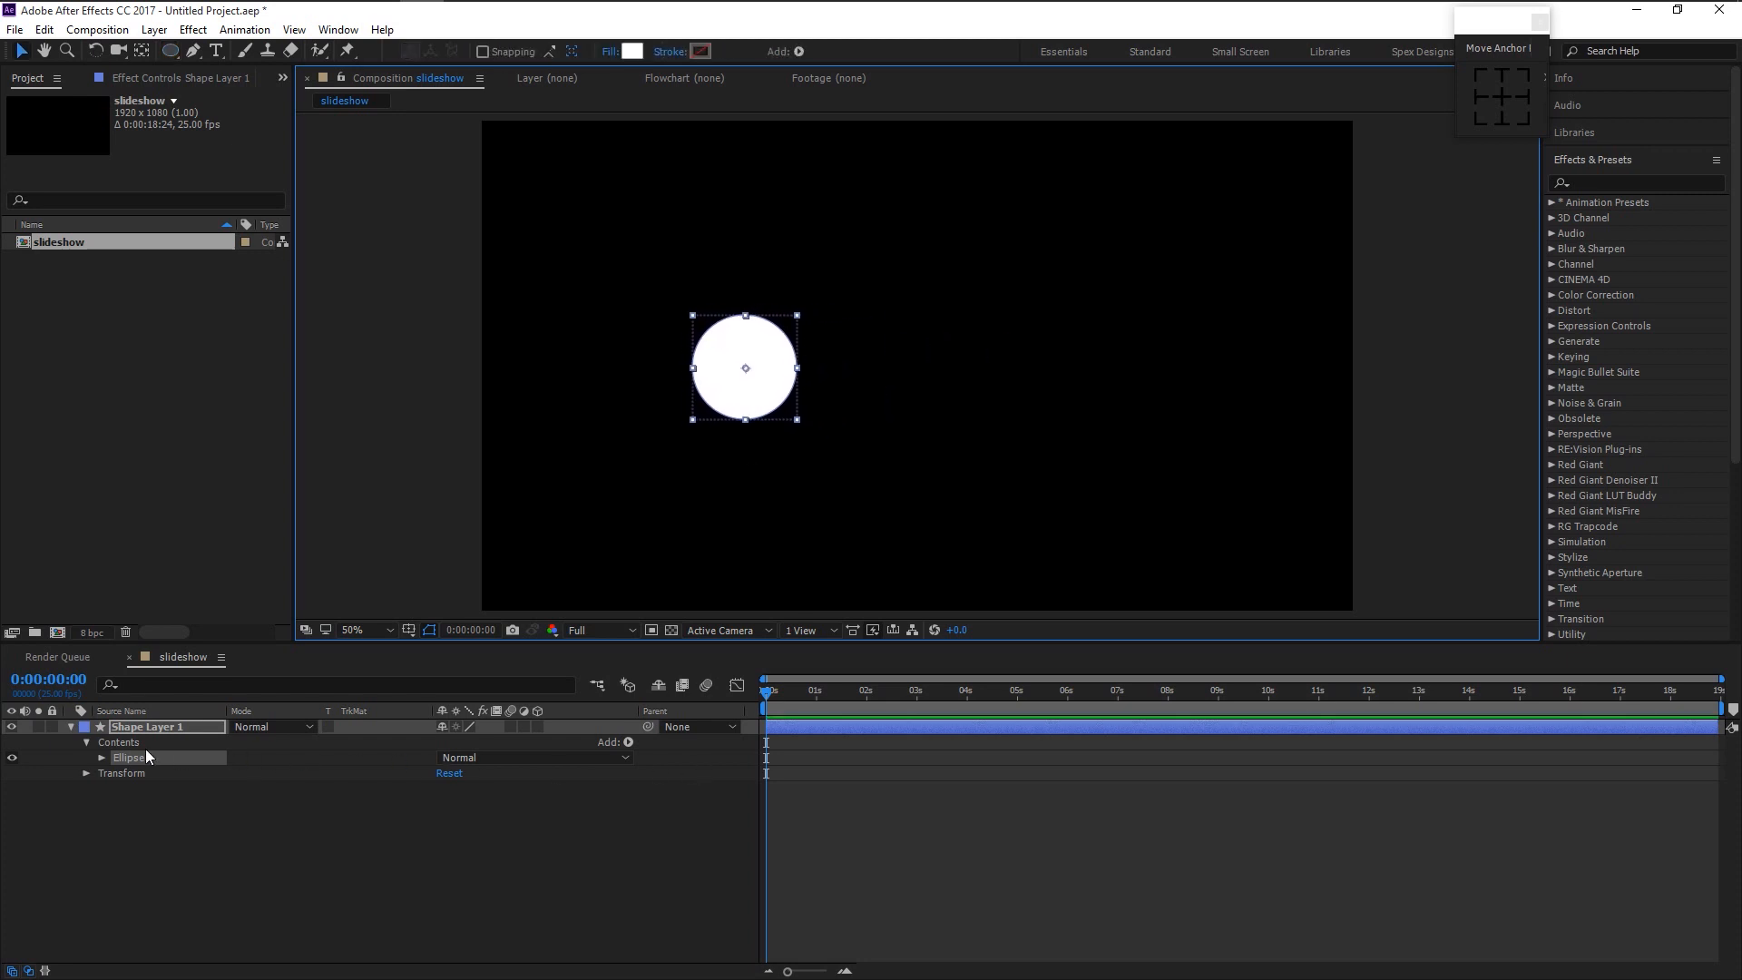
# - Set a first Scale keyframe of 0% on the circle layer
pyautogui.click(63, 726)
pyautogui.press('s')
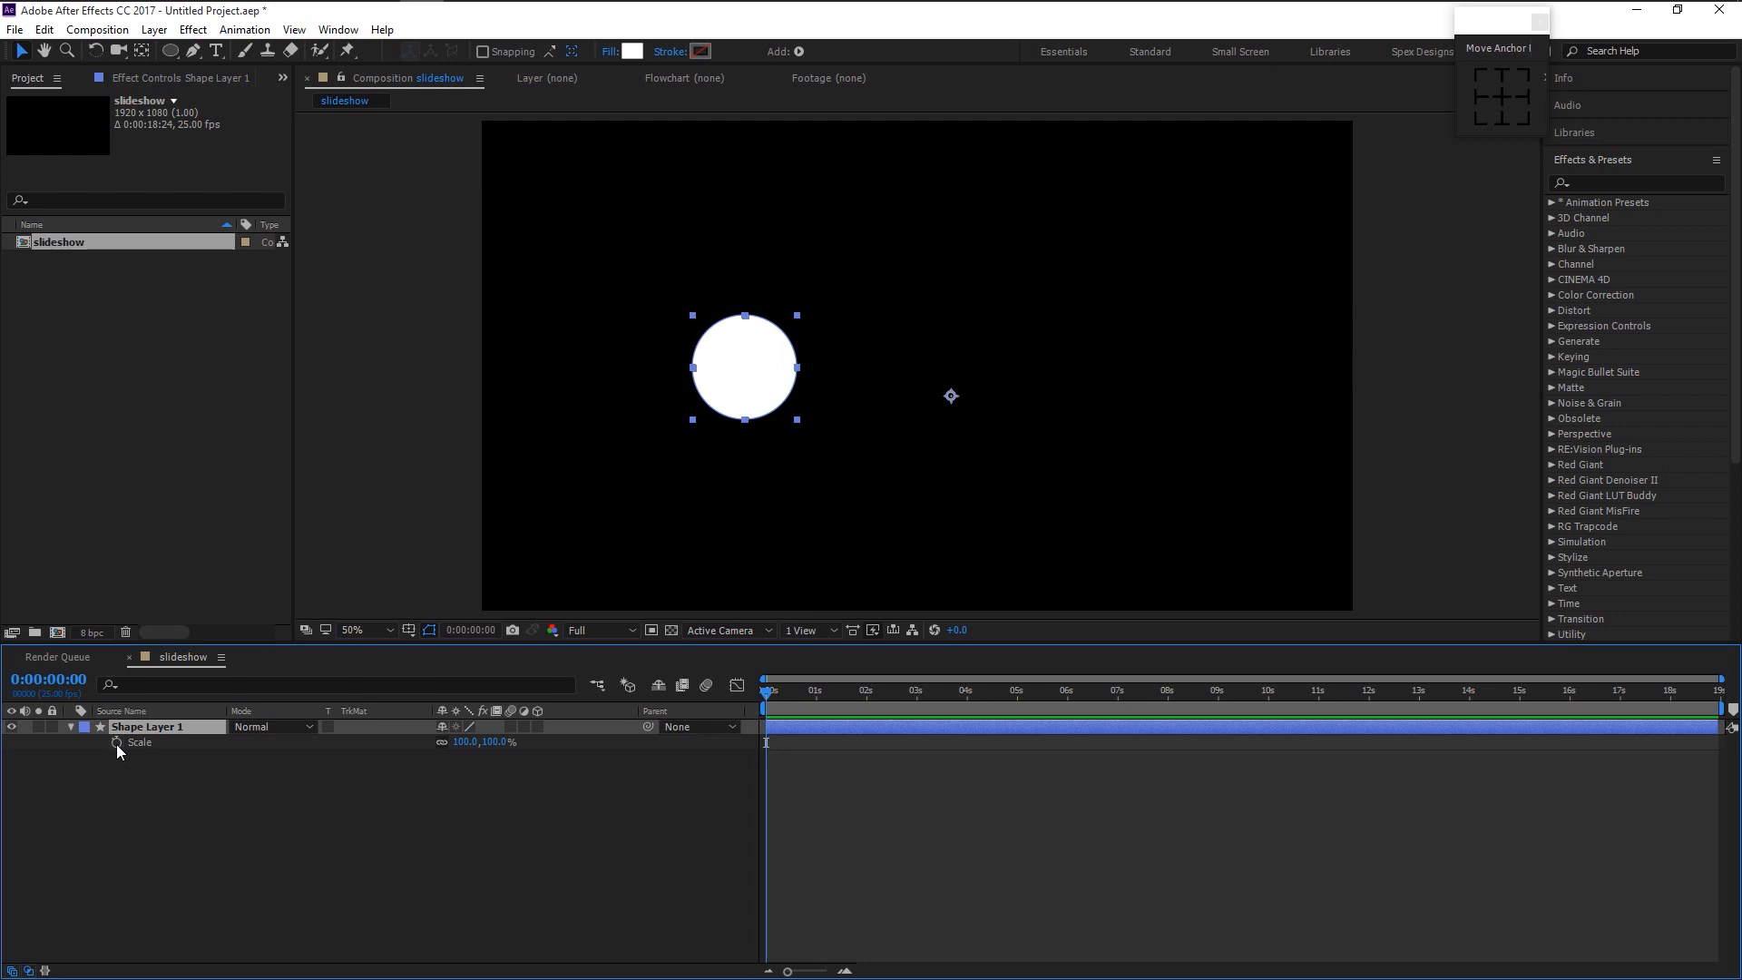
pyautogui.click(116, 742)
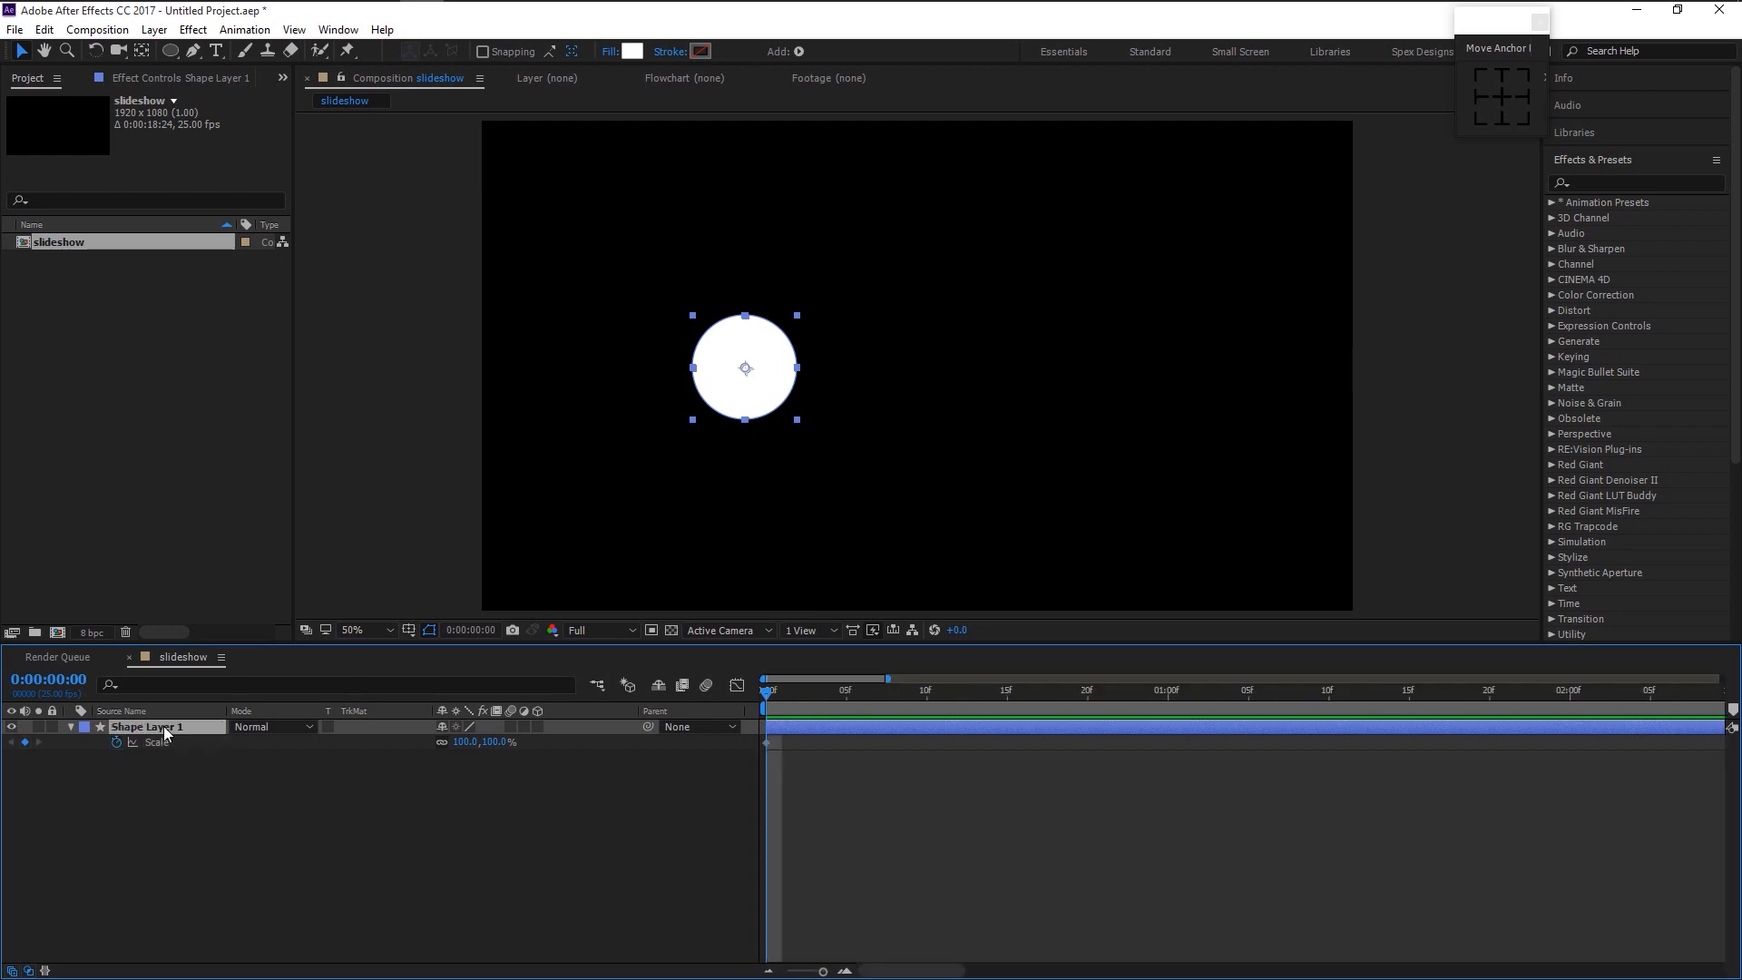
pyautogui.click(495, 743)
pyautogui.write('0')
pyautogui.press('Return')
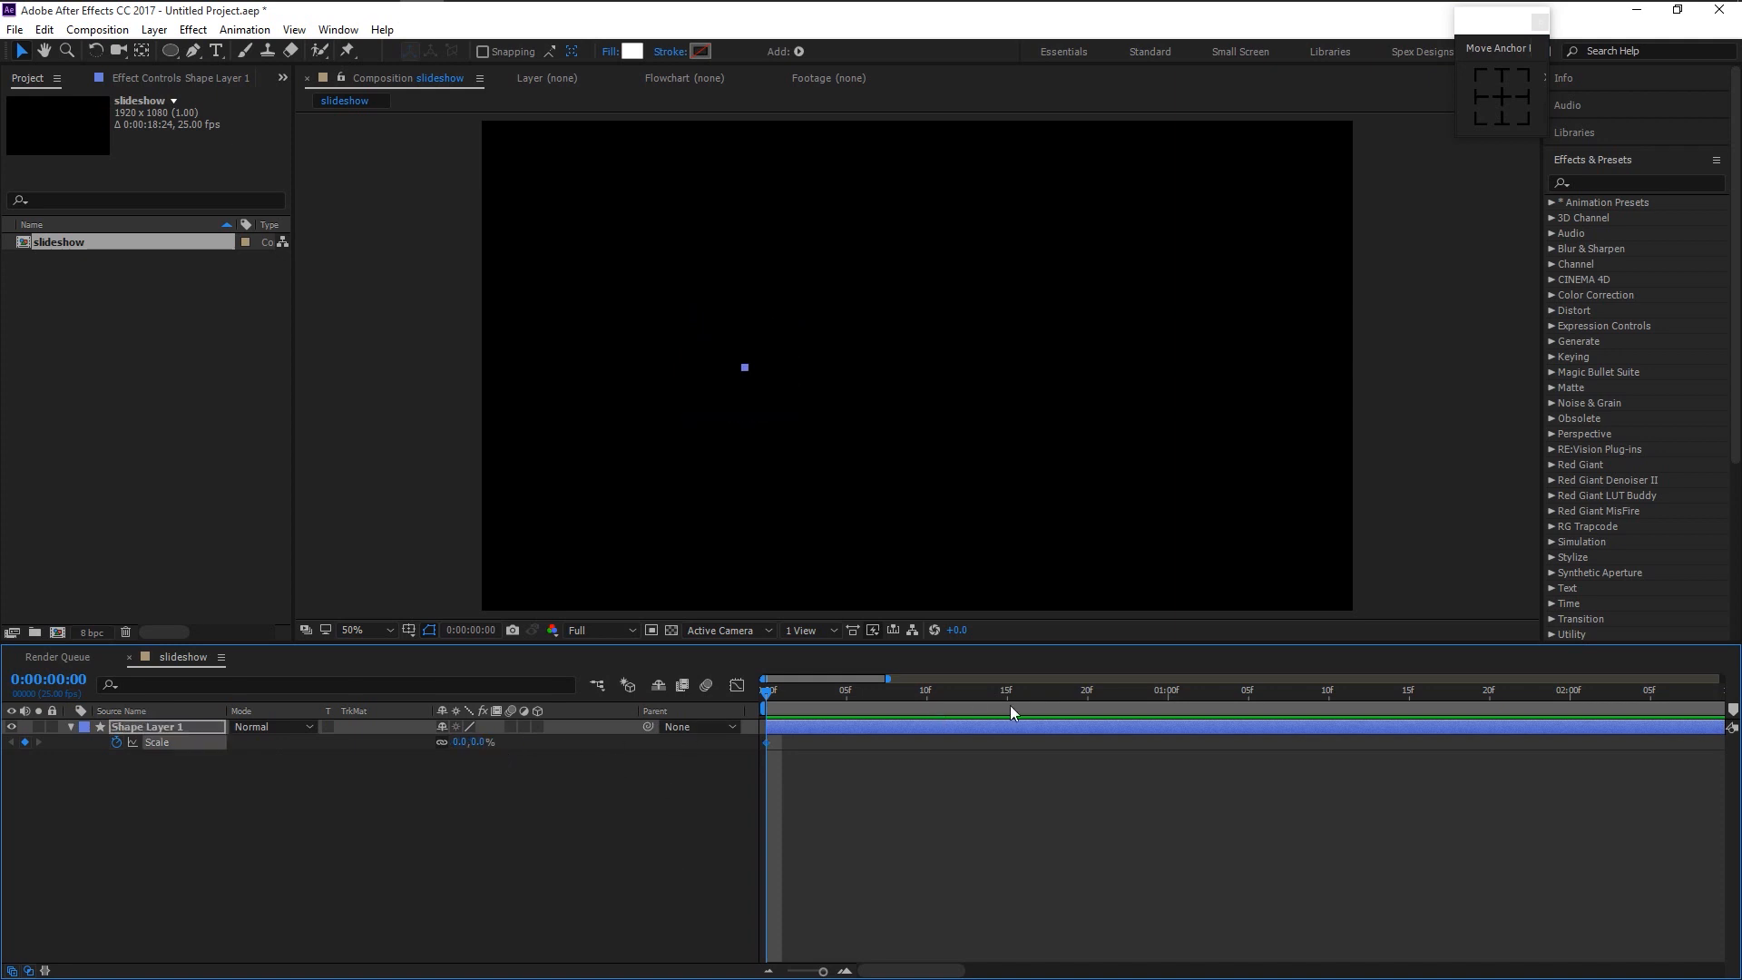
# - Add Scale keyframes of 180% at frame 10, 100% at frame 15 and 721% at one second
pyautogui.moveTo(980, 694); pyautogui.dragTo(926, 691)
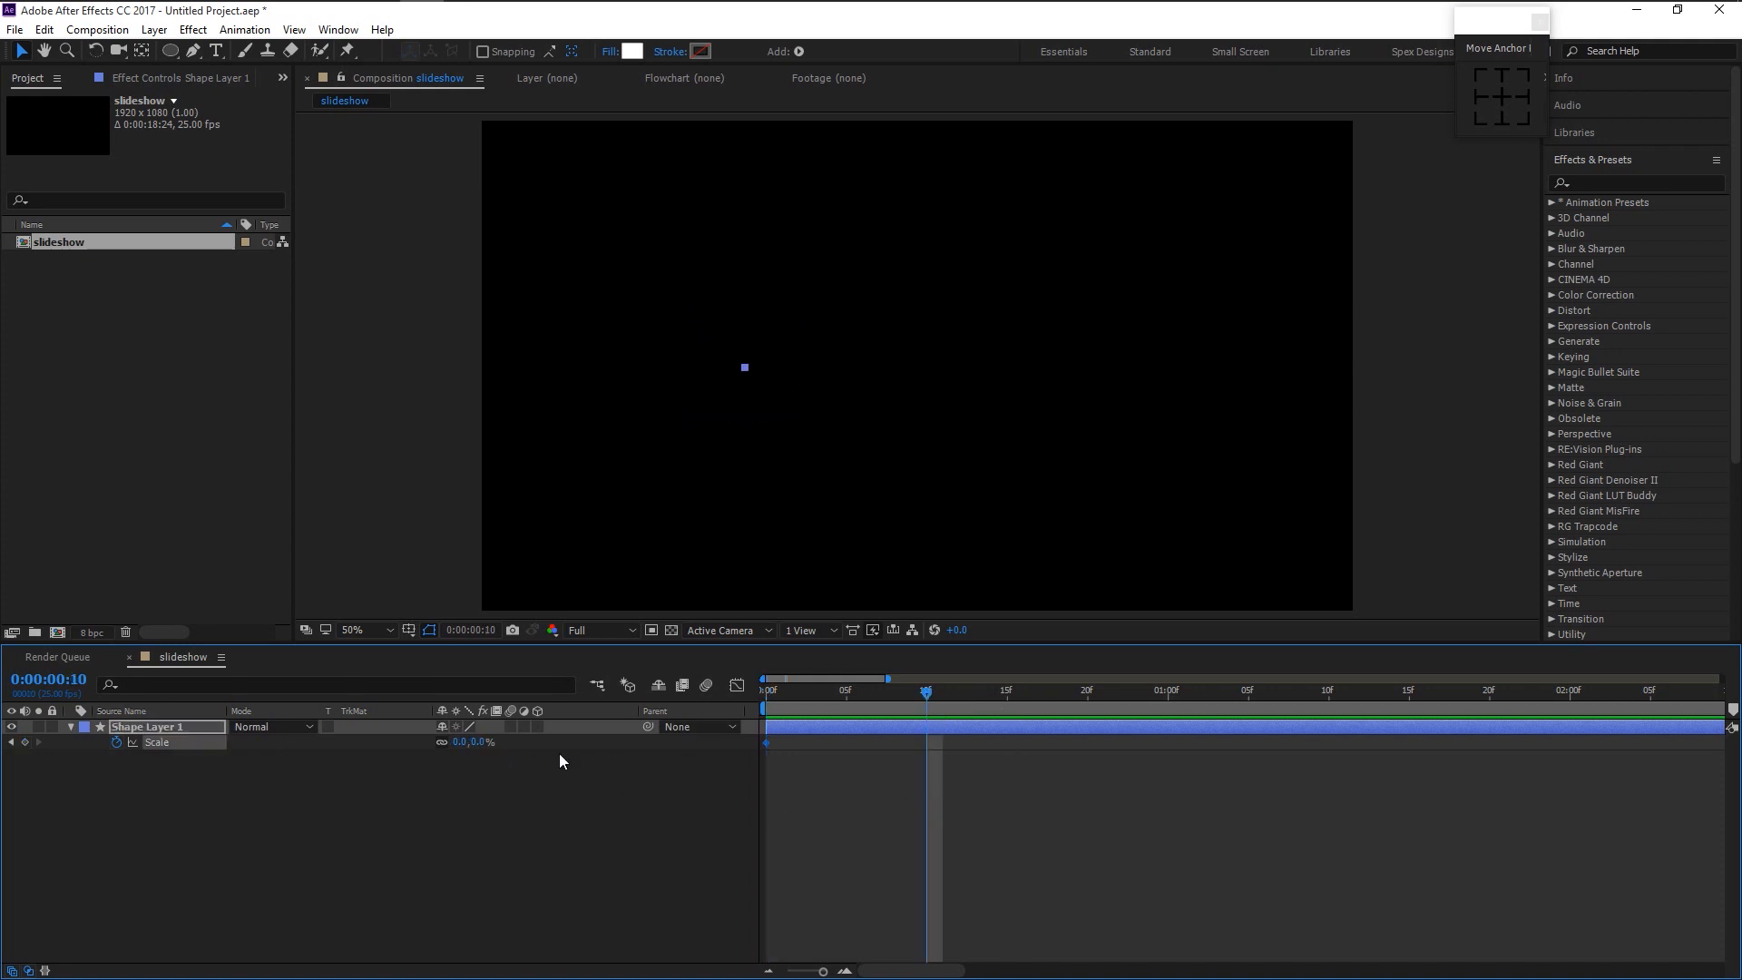
pyautogui.click(485, 742)
pyautogui.write('180')
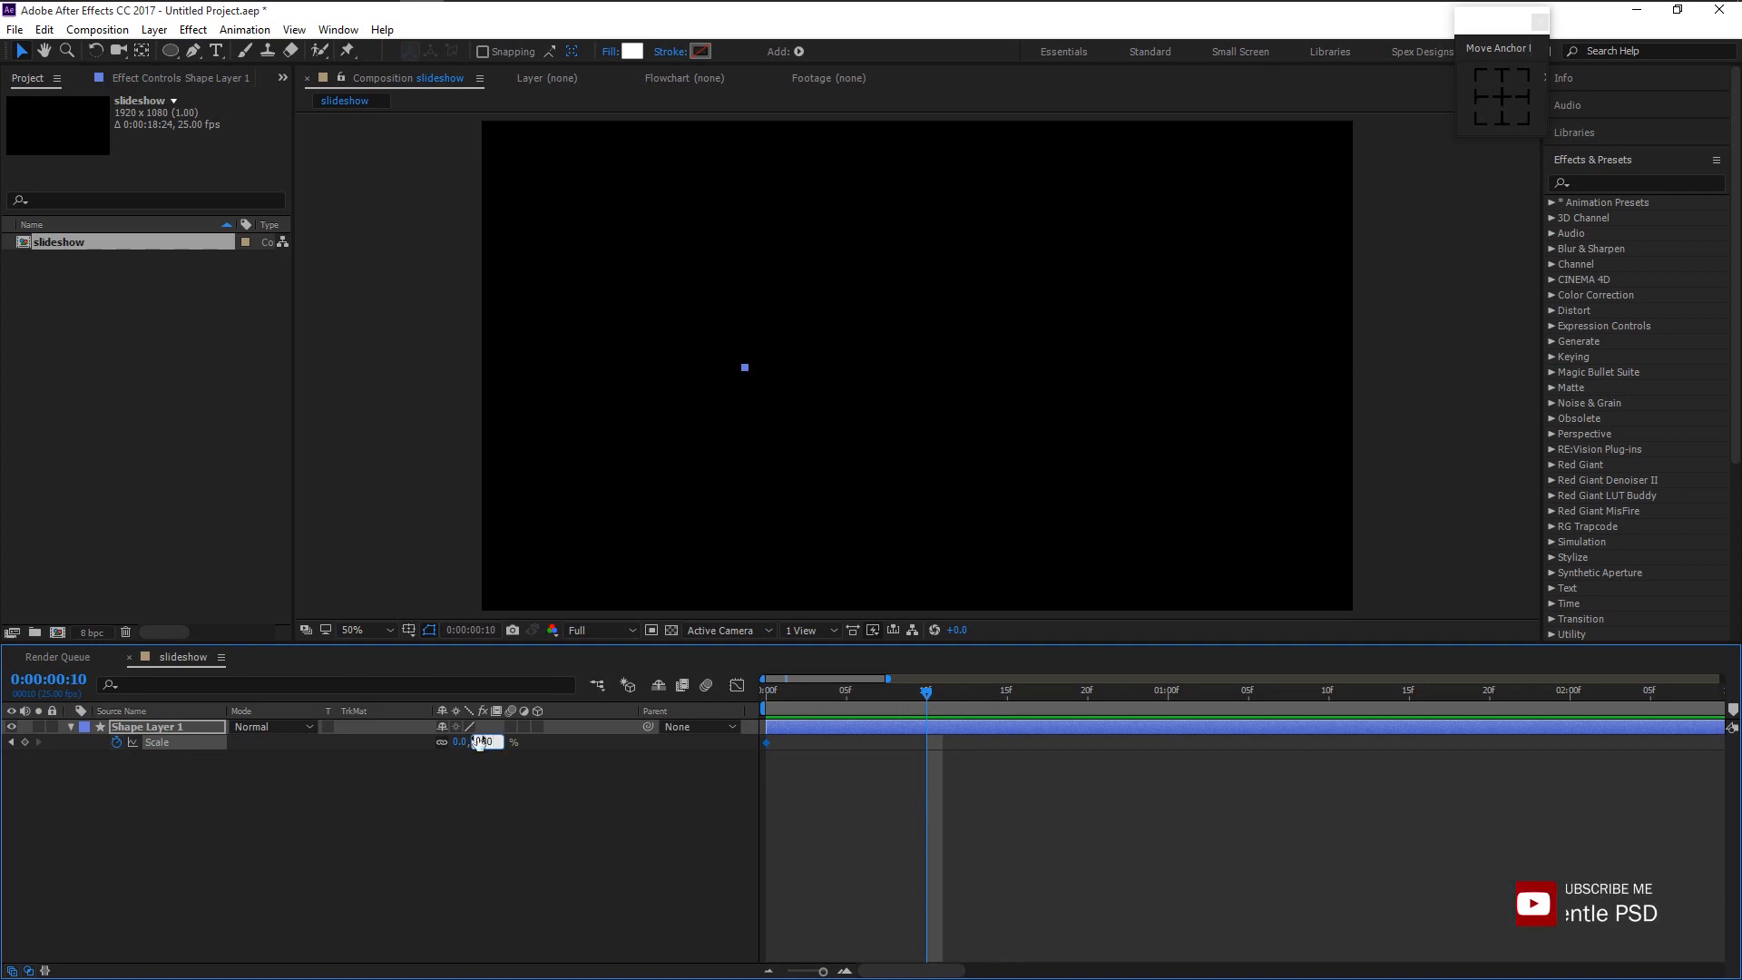
pyautogui.press('Return')
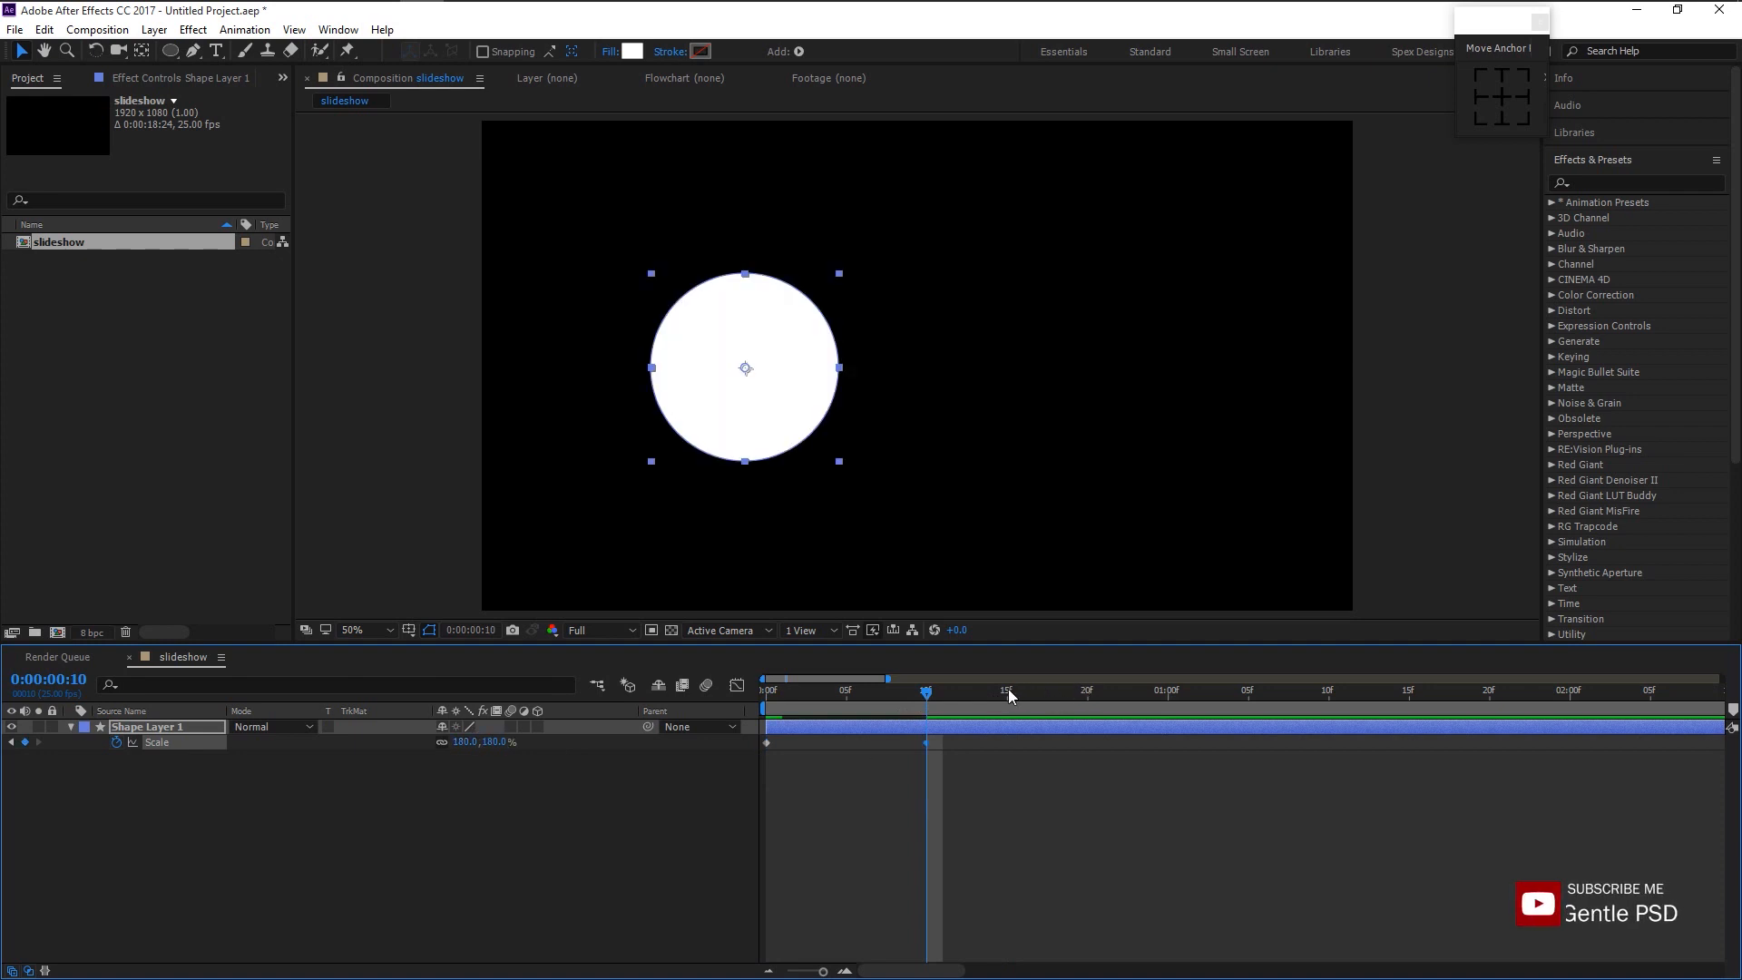
pyautogui.click(1008, 689)
pyautogui.click(492, 743)
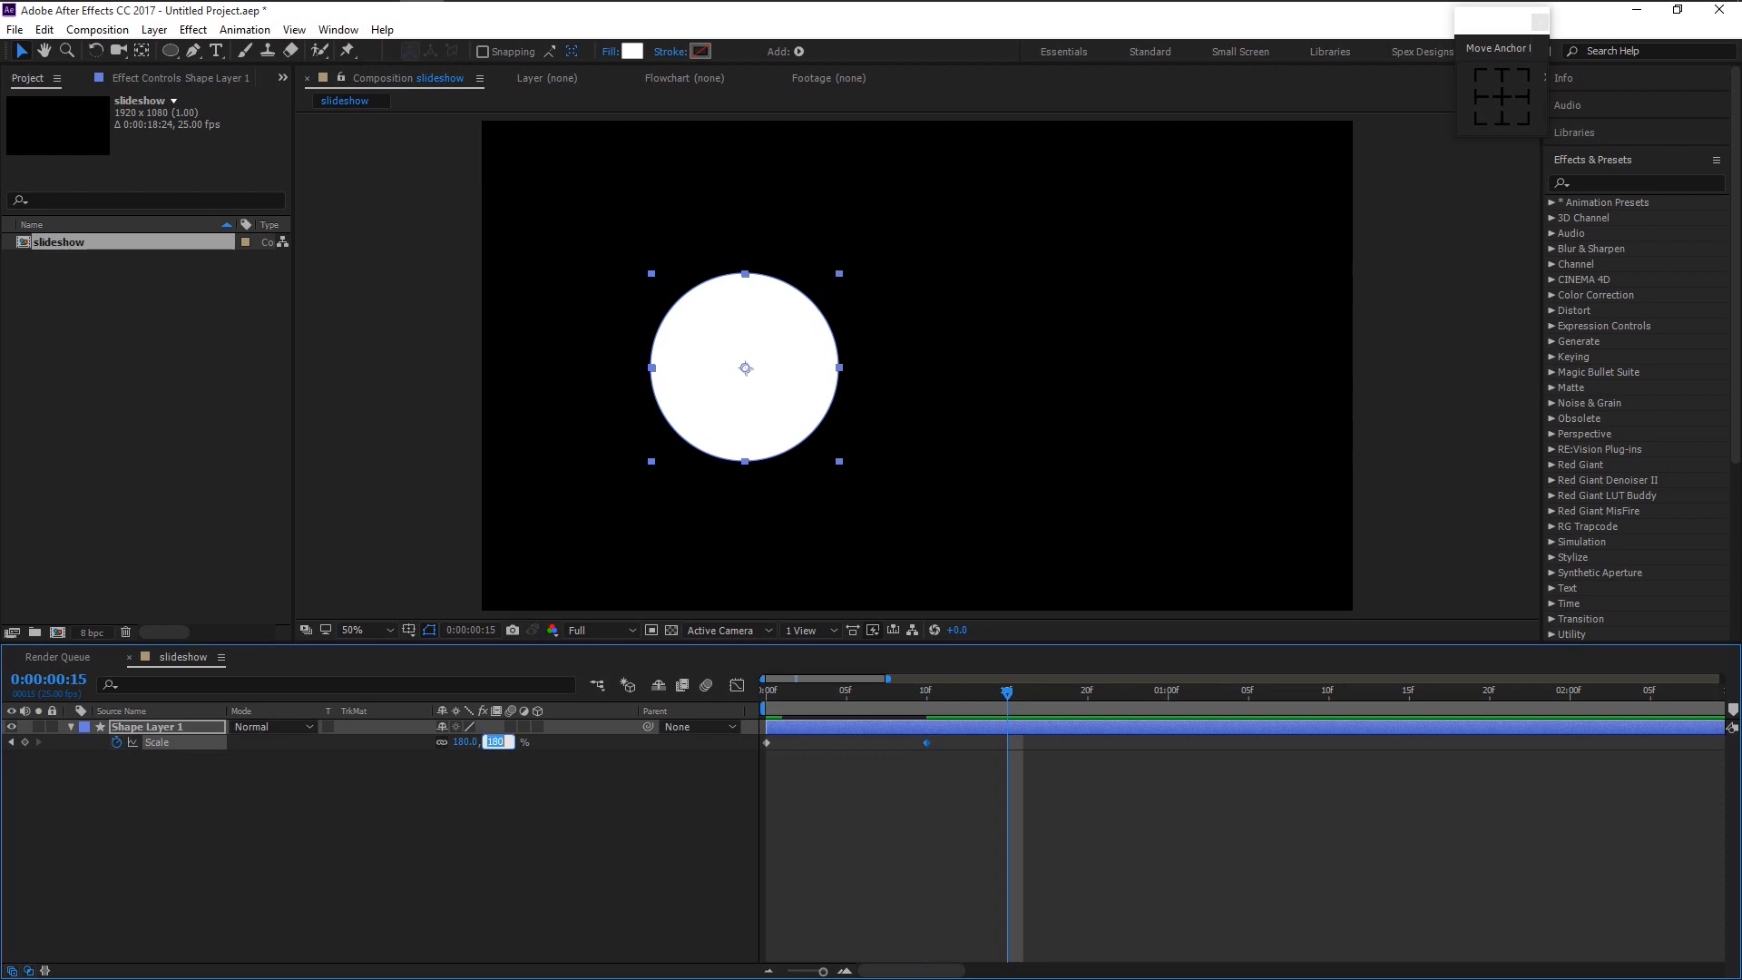
pyautogui.press('Return')
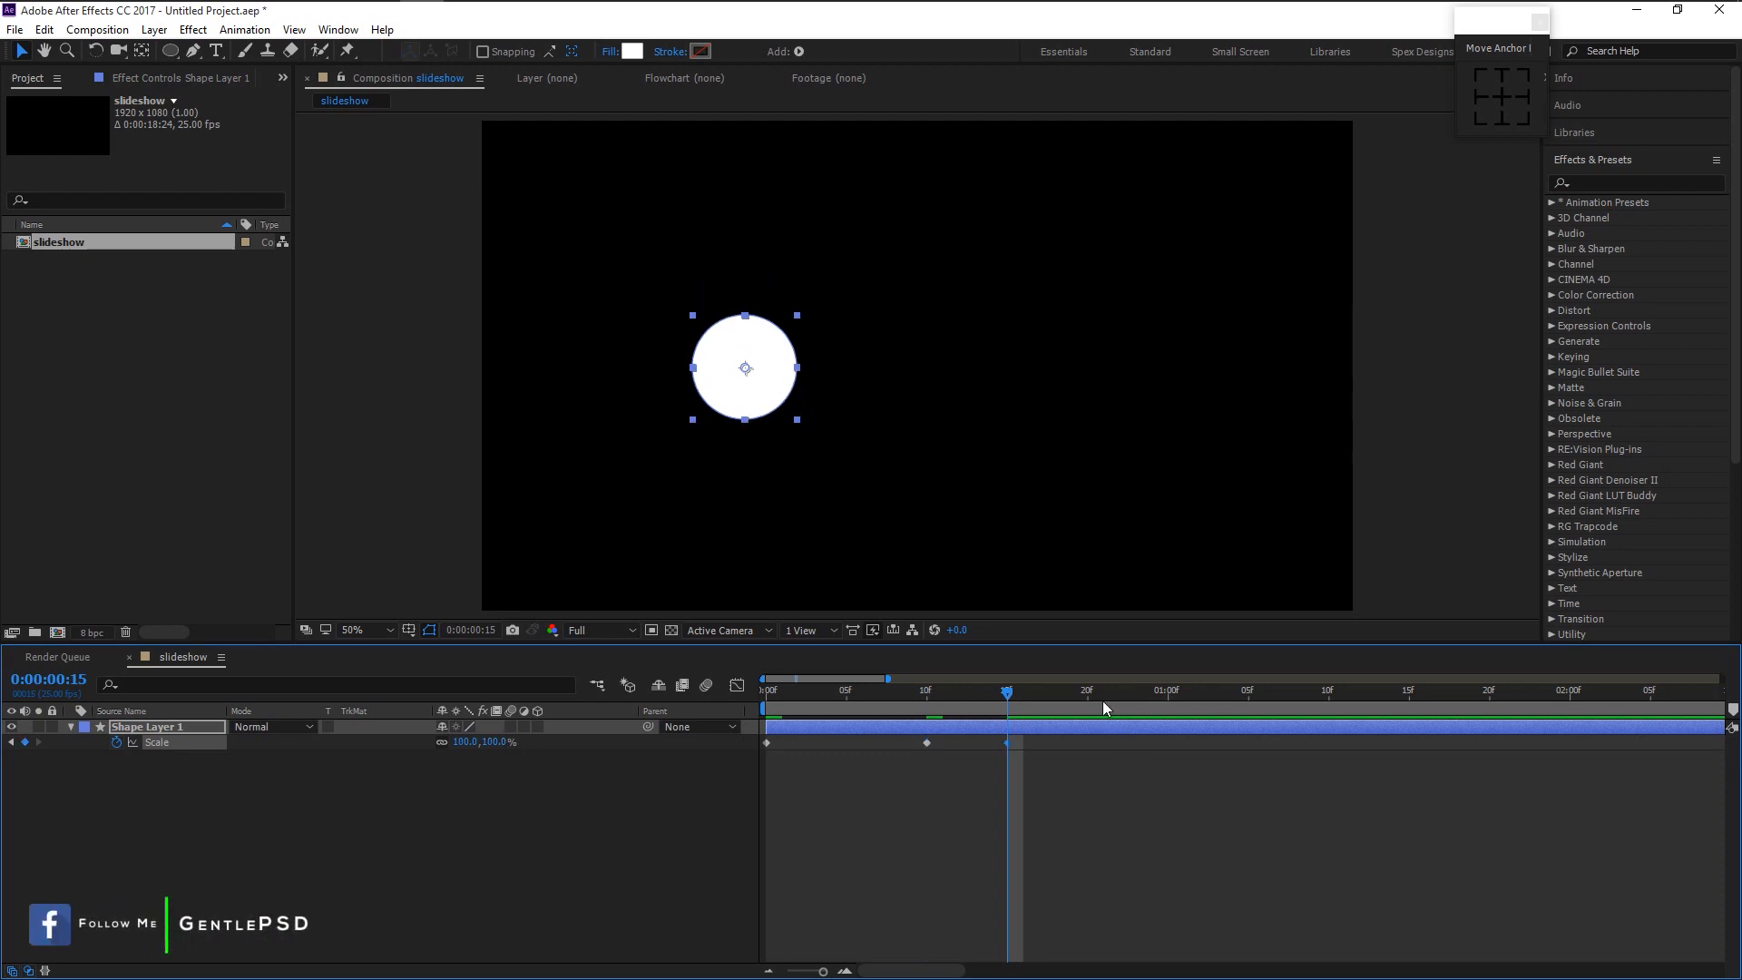
pyautogui.moveTo(1087, 696); pyautogui.dragTo(1168, 721)
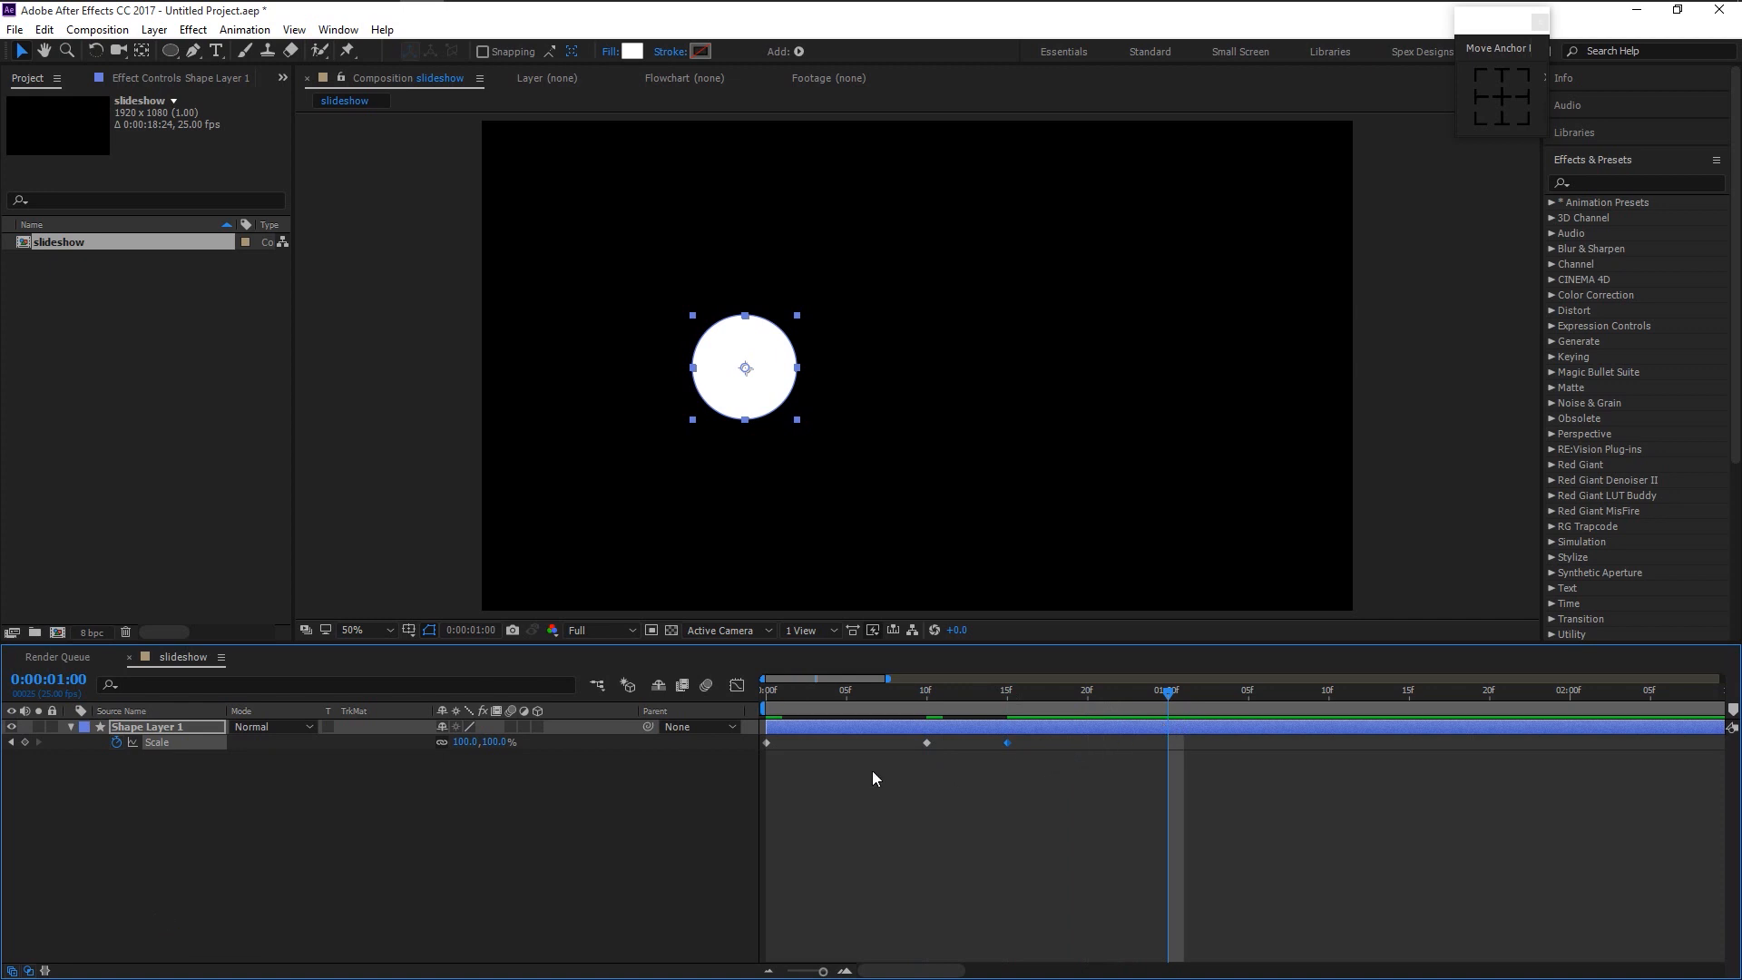
pyautogui.moveTo(497, 742); pyautogui.dragTo(1299, 978)
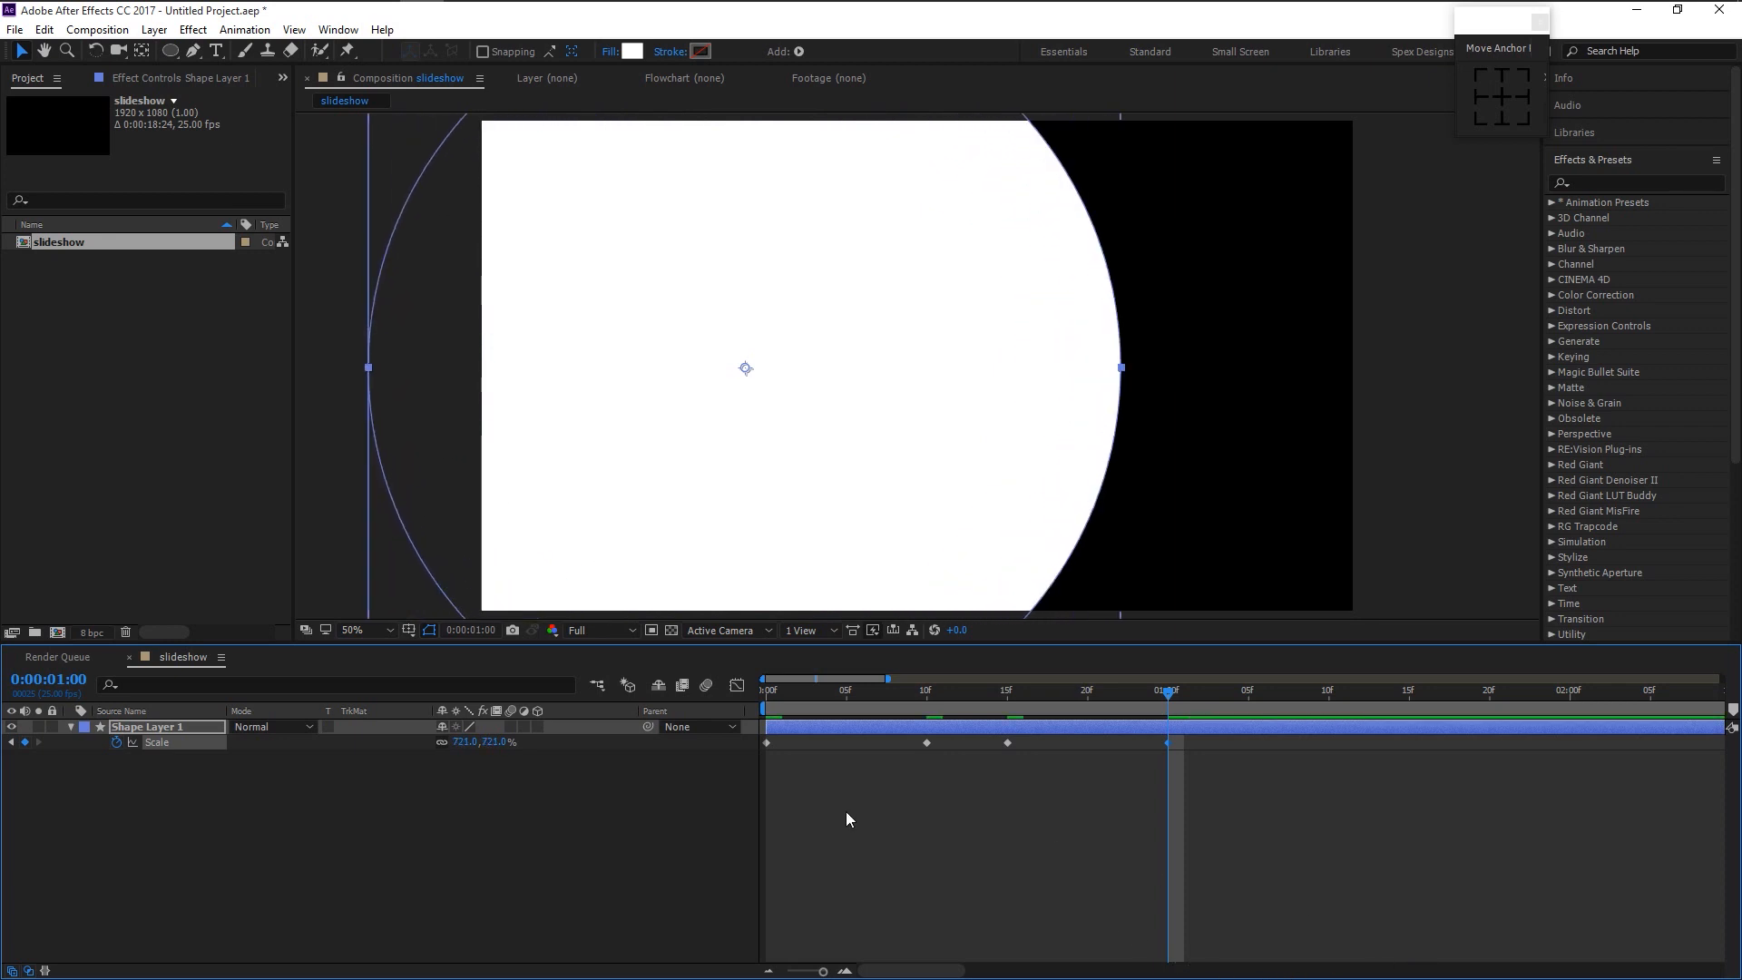
# - Easy-ease all four Scale keyframes and sharpen the speed curve into the final key
pyautogui.moveTo(1288, 860); pyautogui.dragTo(697, 743)
pyautogui.press('F9')
pyautogui.click(737, 685)
pyautogui.click(1165, 867)
pyautogui.moveTo(1141, 866)
pyautogui.mouseDown()
pyautogui.moveTo(1087, 865)
pyautogui.moveTo(1117, 865)
pyautogui.mouseUp()
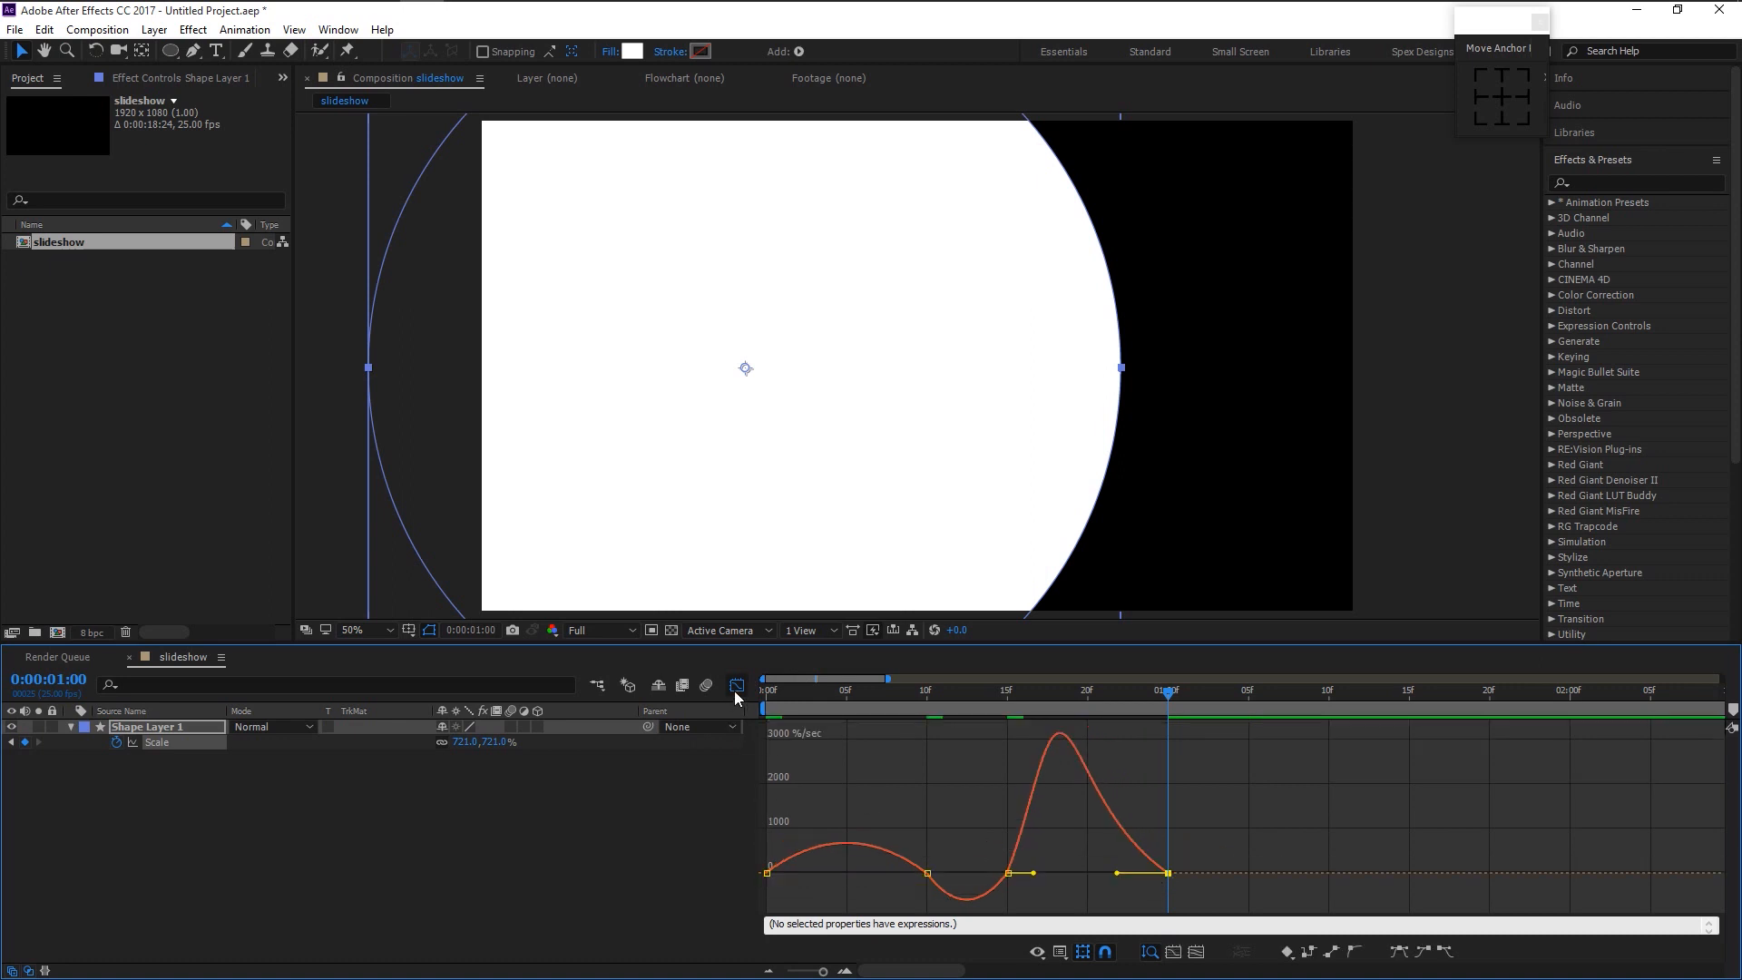
# - Return to the keyframe timeline and preview the circle animation from the start
pyautogui.click(736, 687)
pyautogui.click(897, 864)
pyautogui.press('Home')
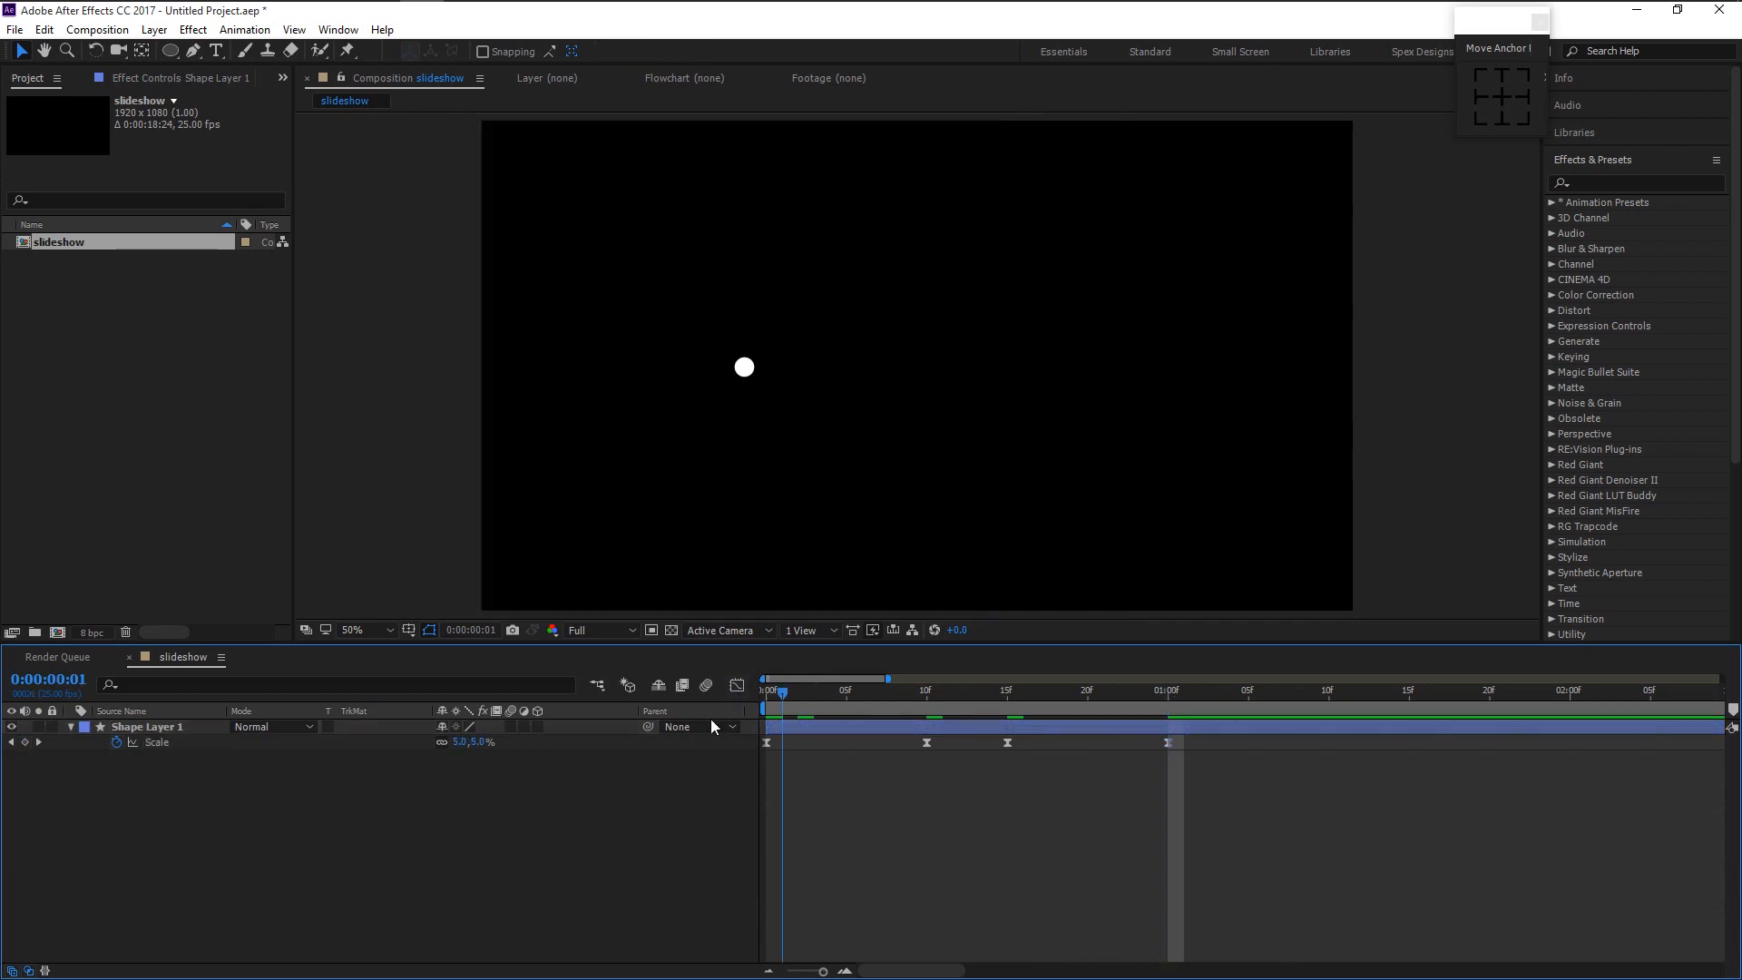
pyautogui.press('space')
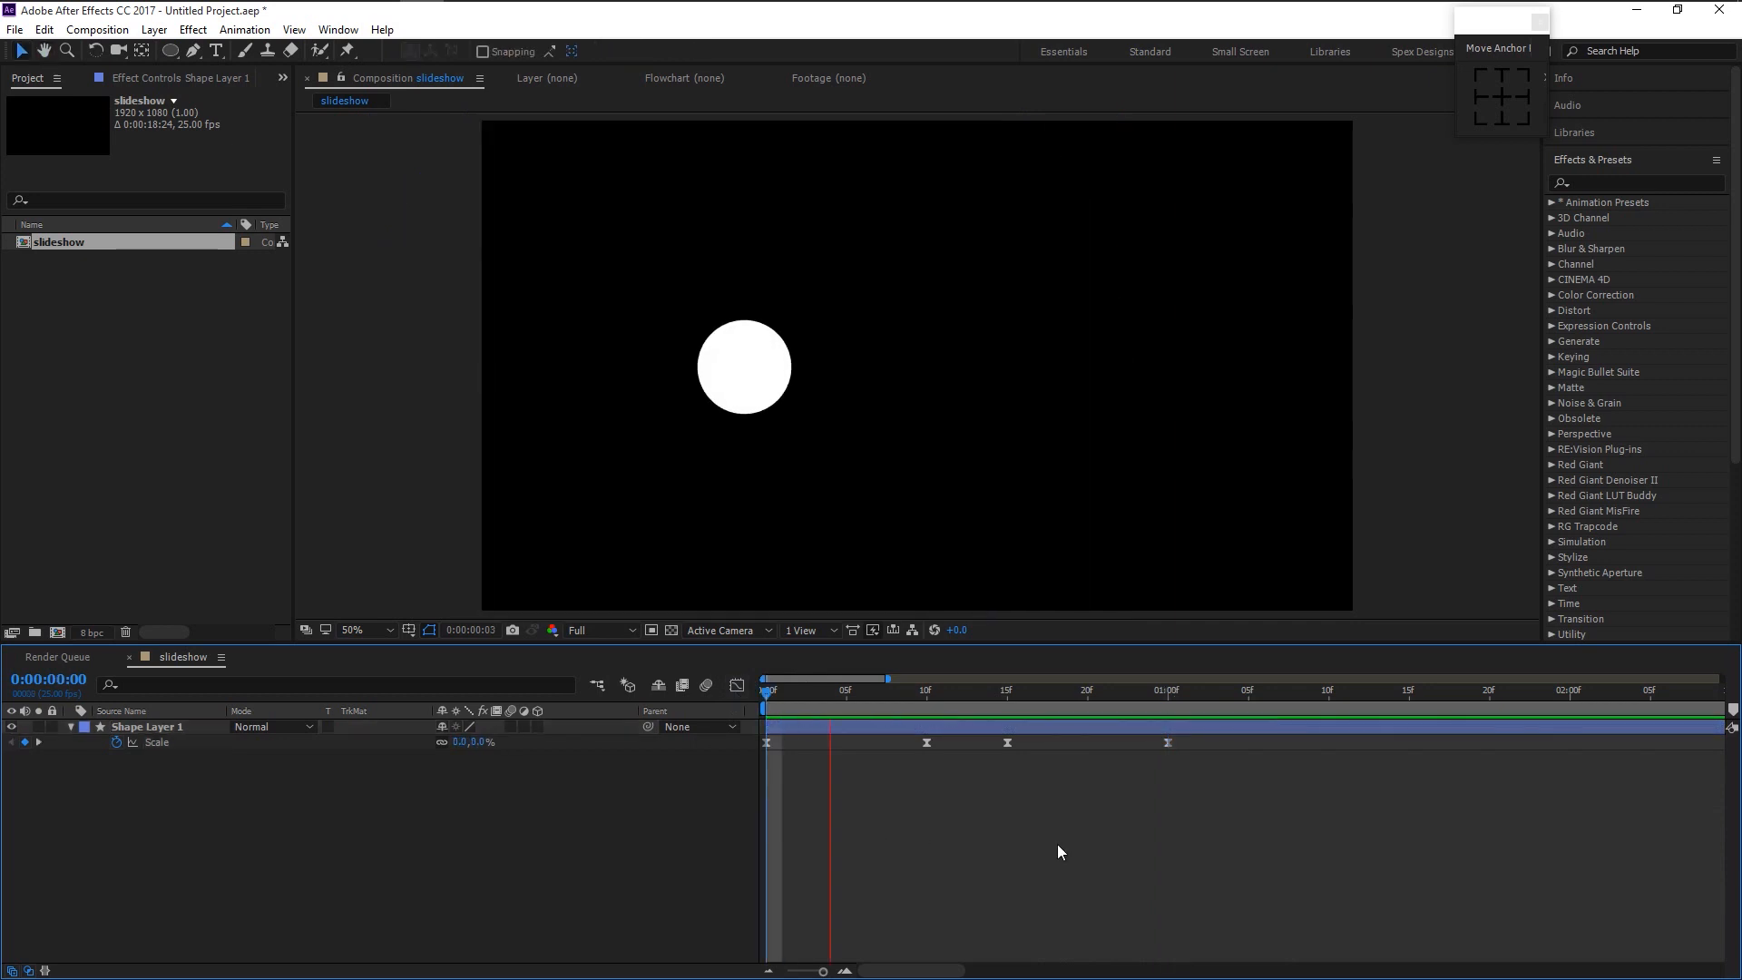
pyautogui.press('space')
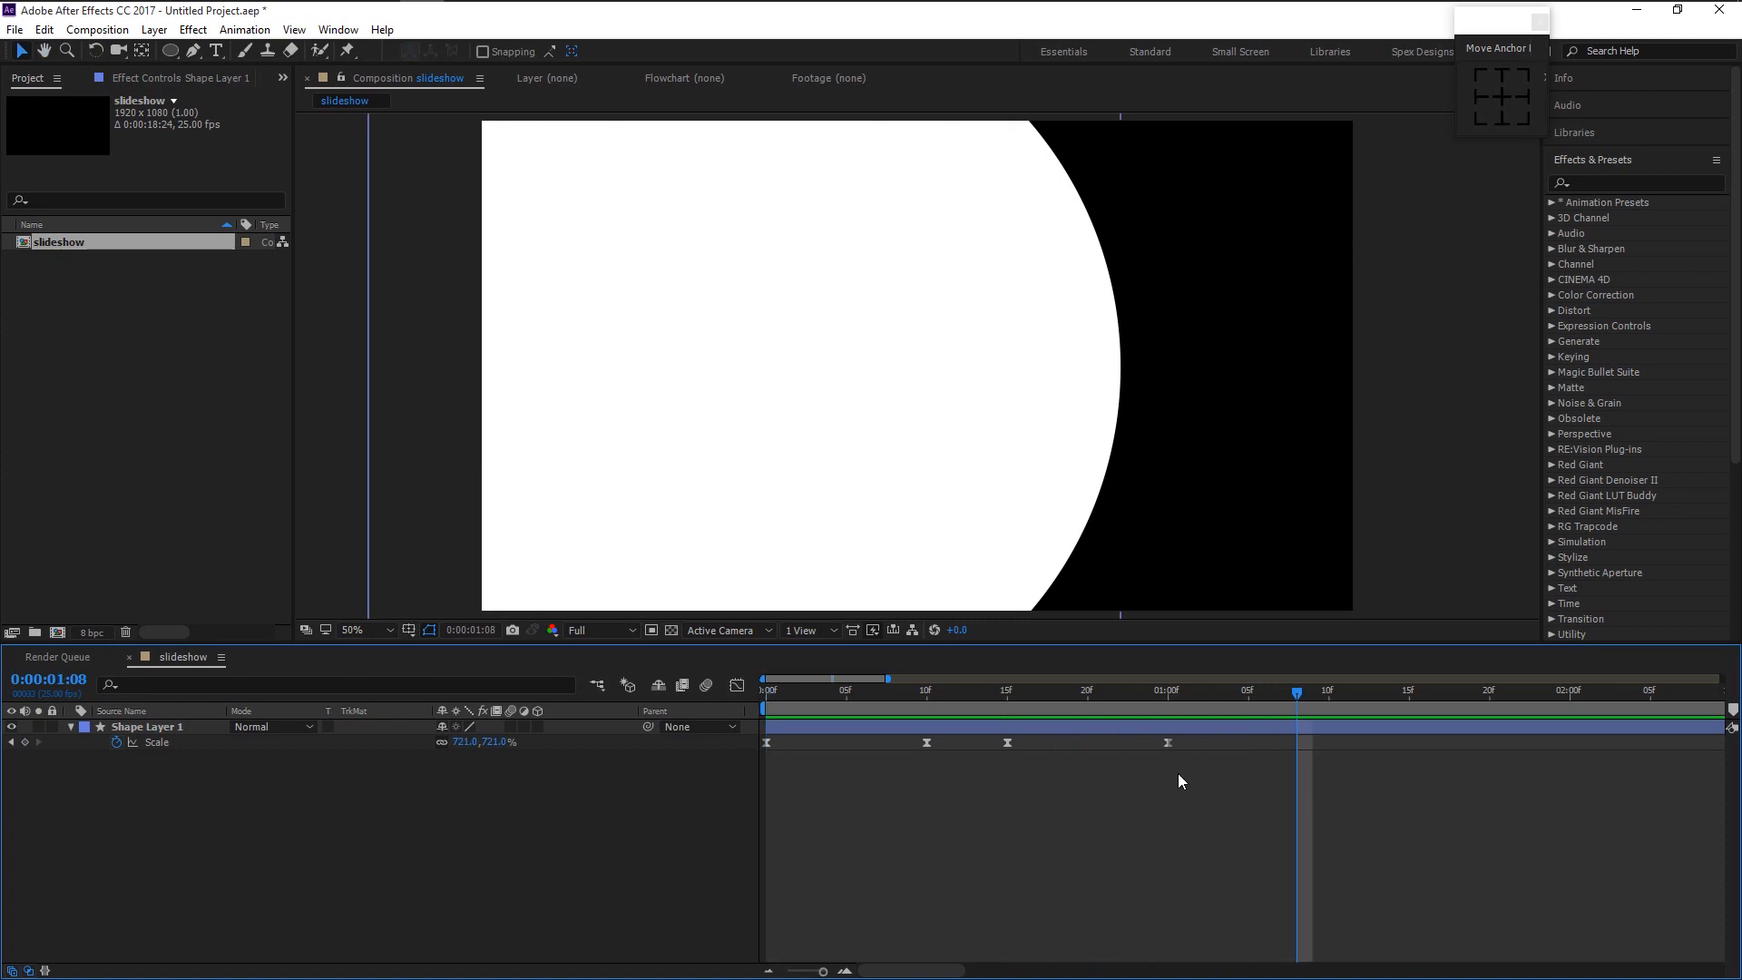
# - Move the 100% key to about frame 13 and the 721% key to frame 20, then preview
pyautogui.moveTo(1009, 743); pyautogui.dragTo(975, 749)
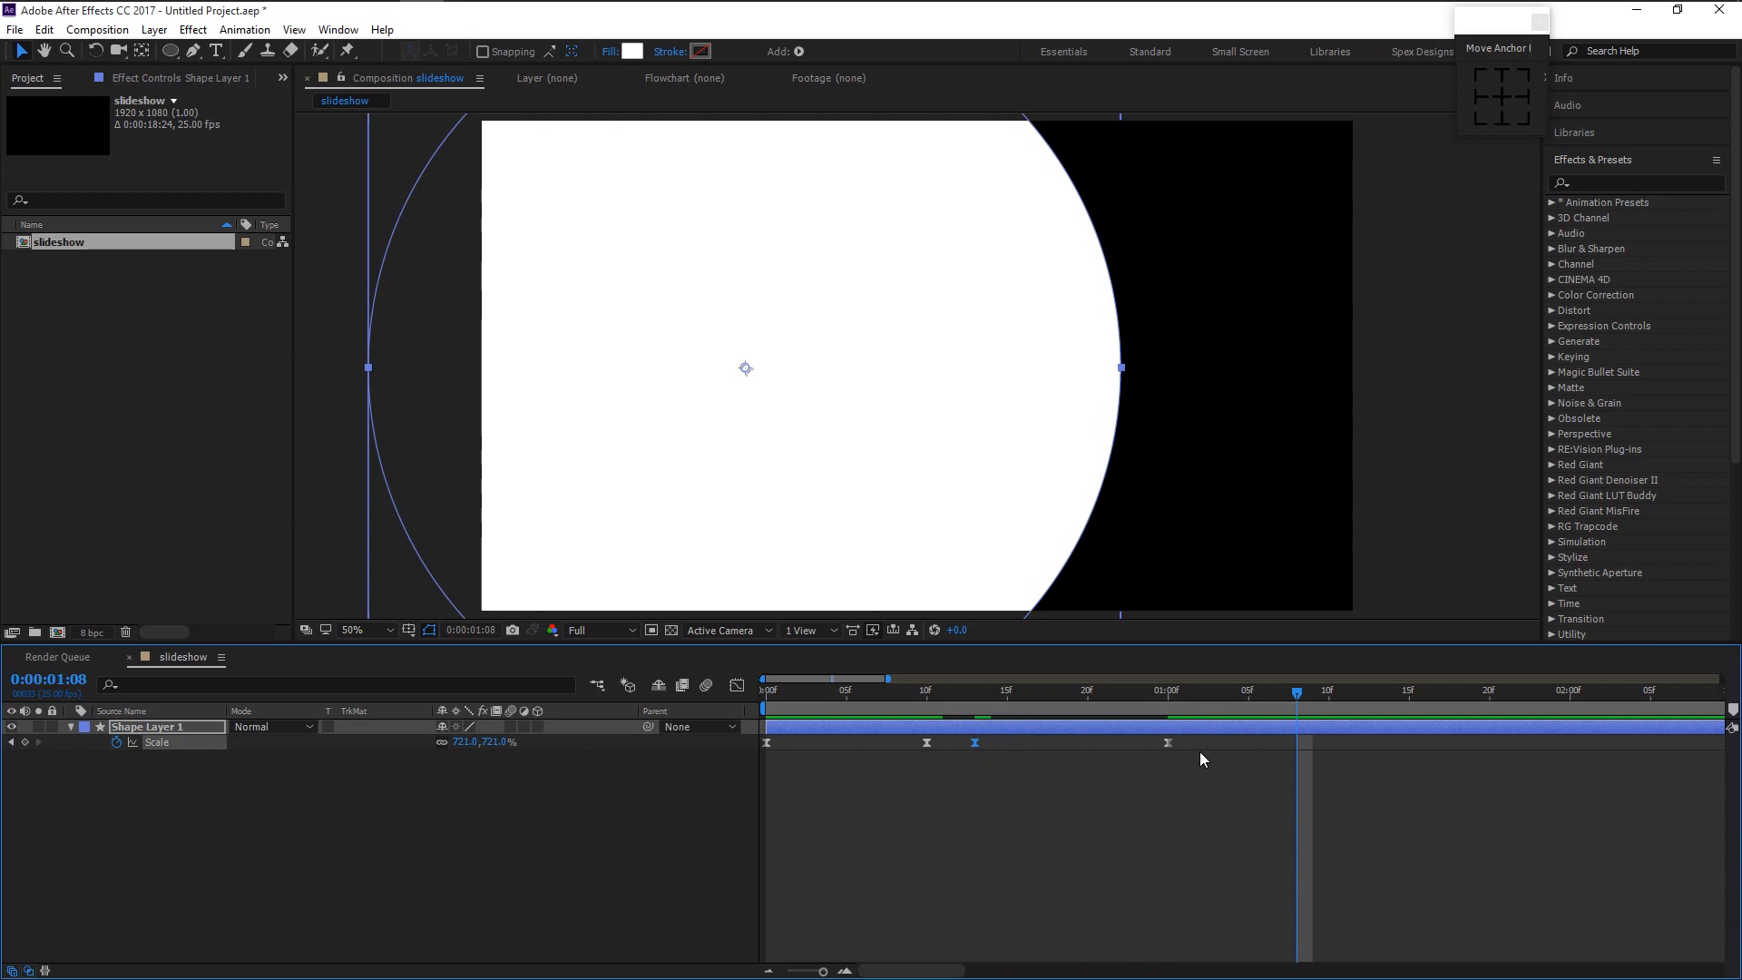
pyautogui.moveTo(1167, 742); pyautogui.dragTo(1086, 743)
pyautogui.moveTo(832, 694); pyautogui.dragTo(741, 694)
pyautogui.press('space')
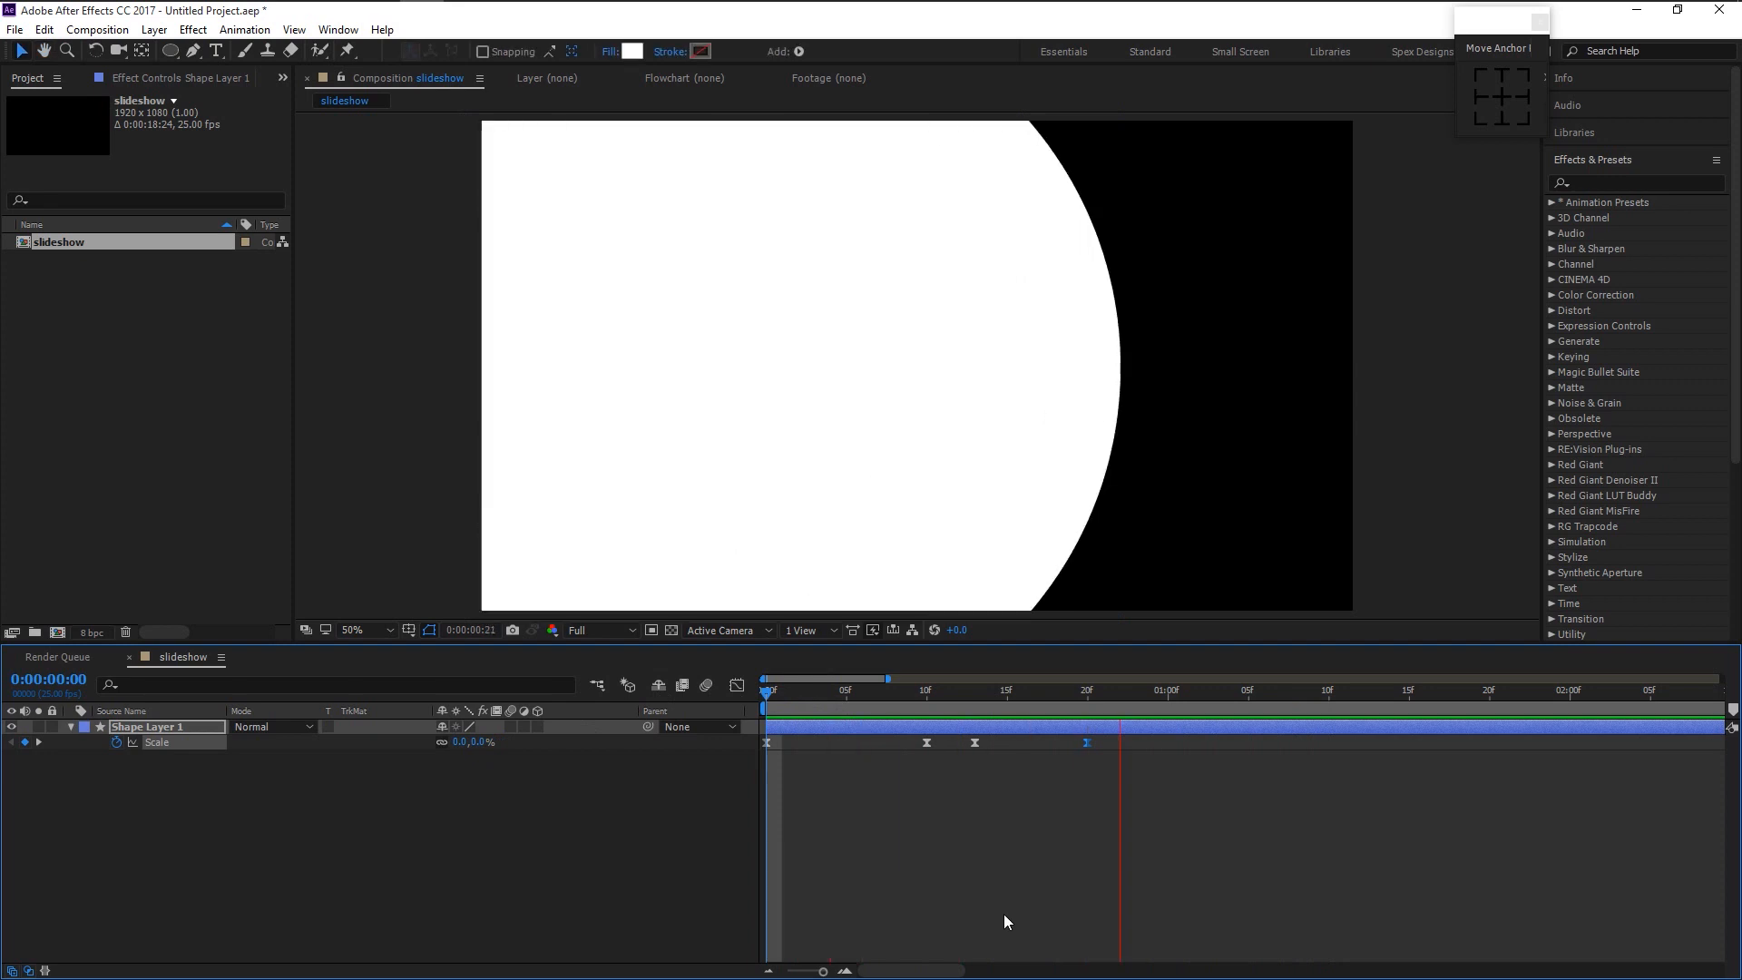
pyautogui.press('space')
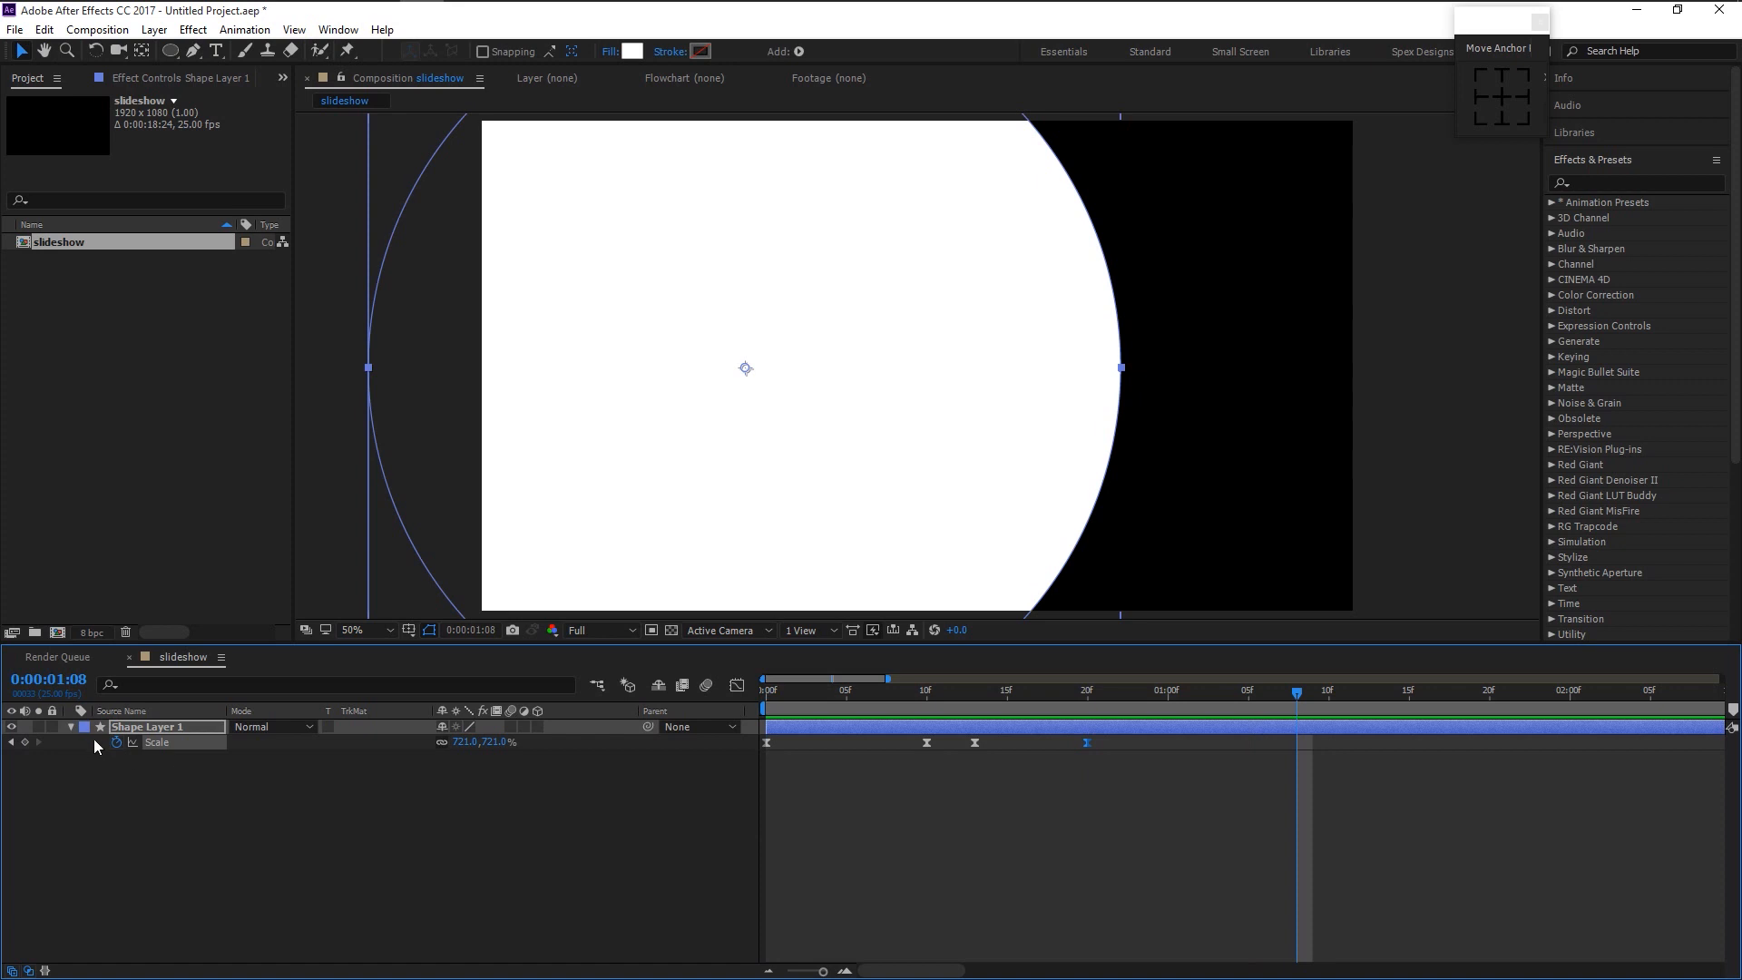
# - Pre-compose Shape Layer 1 into a new composition named circle 1
pyautogui.click(70, 727)
pyautogui.rightClick(154, 728)
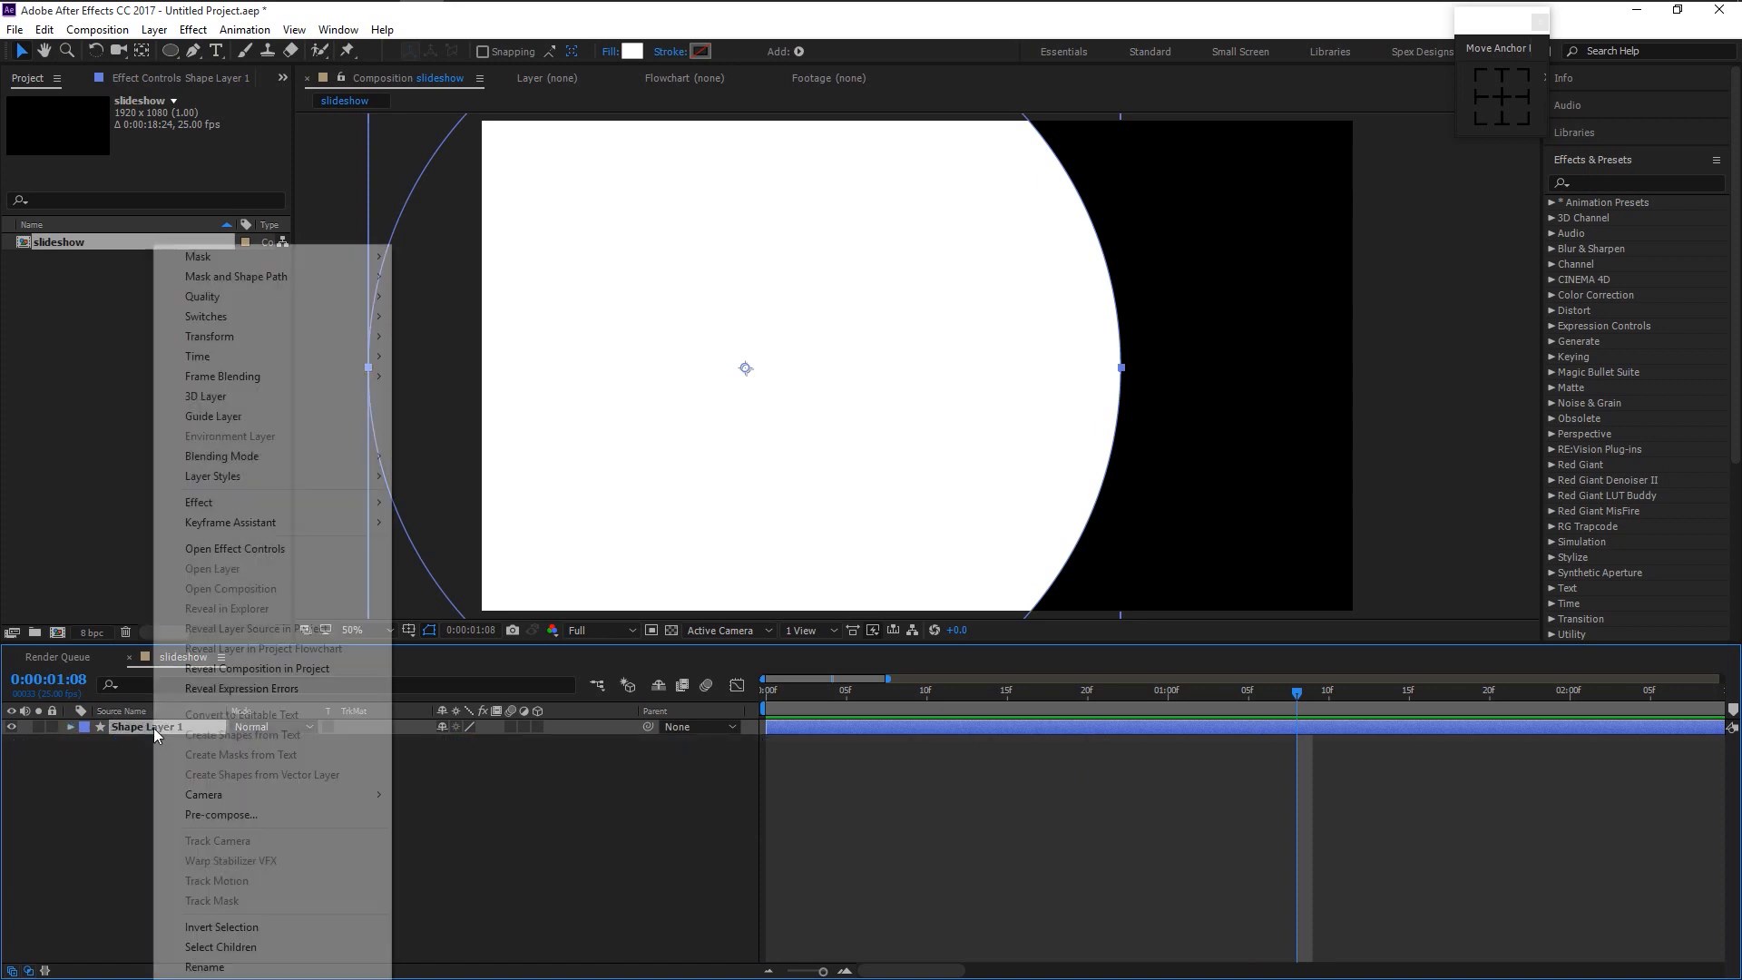
pyautogui.click(254, 814)
pyautogui.press('BackSpace')
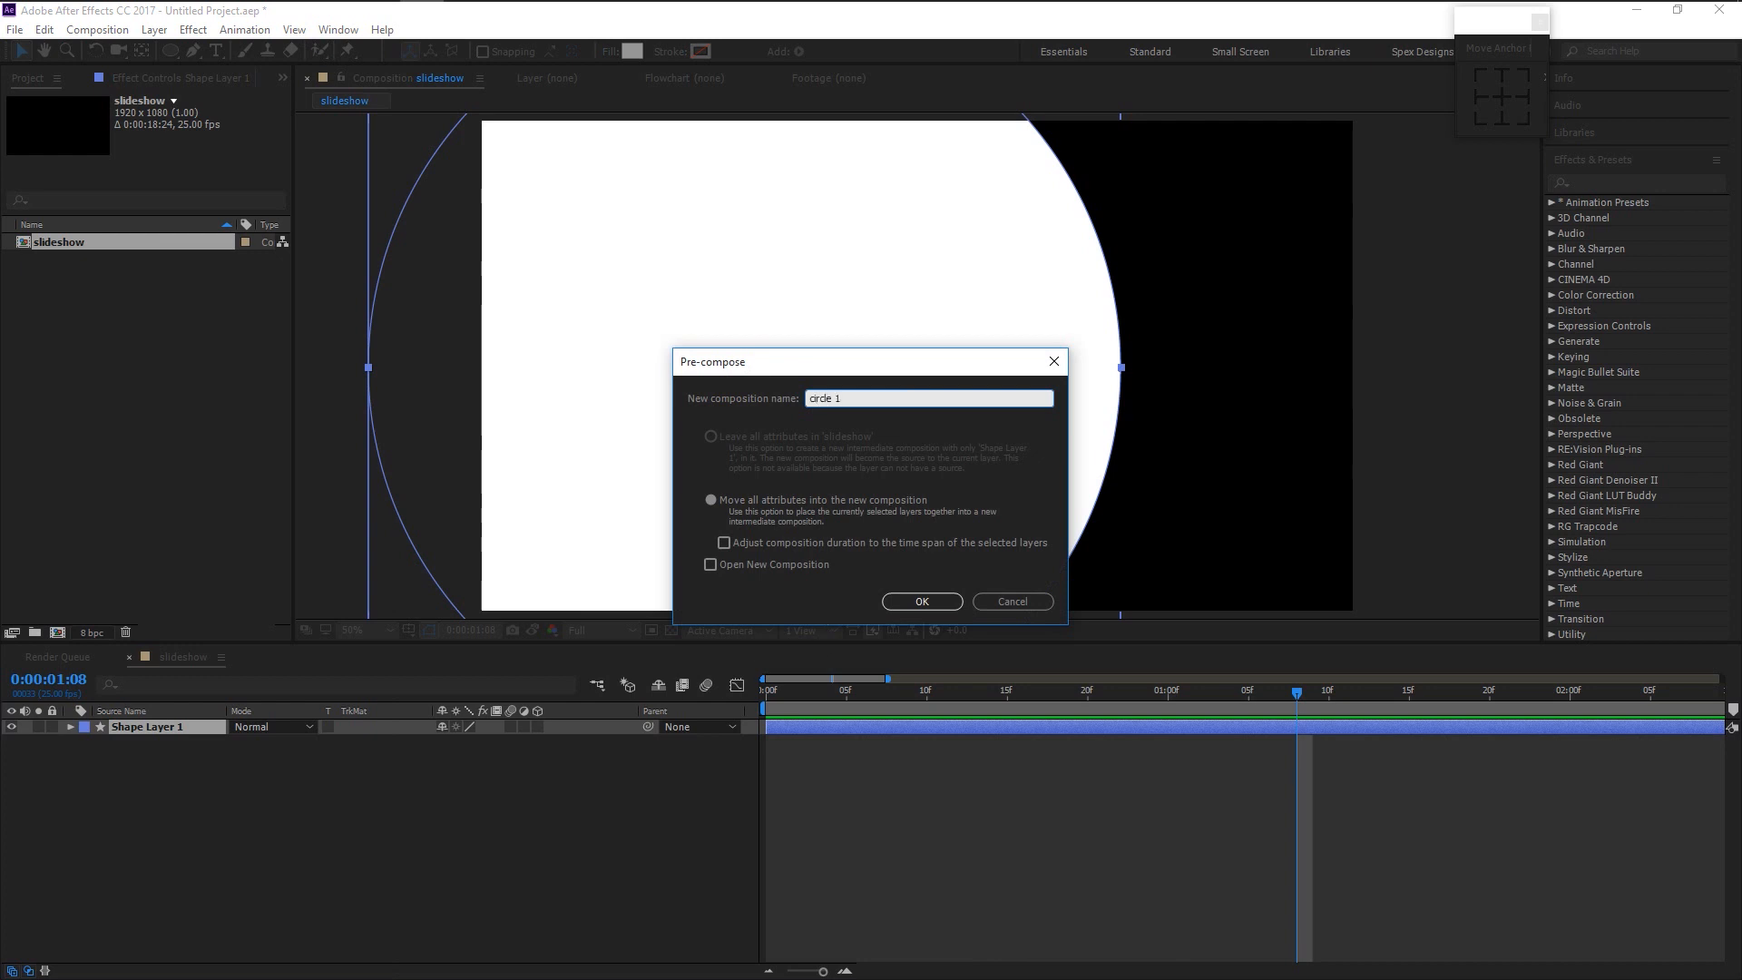
pyautogui.press('Return')
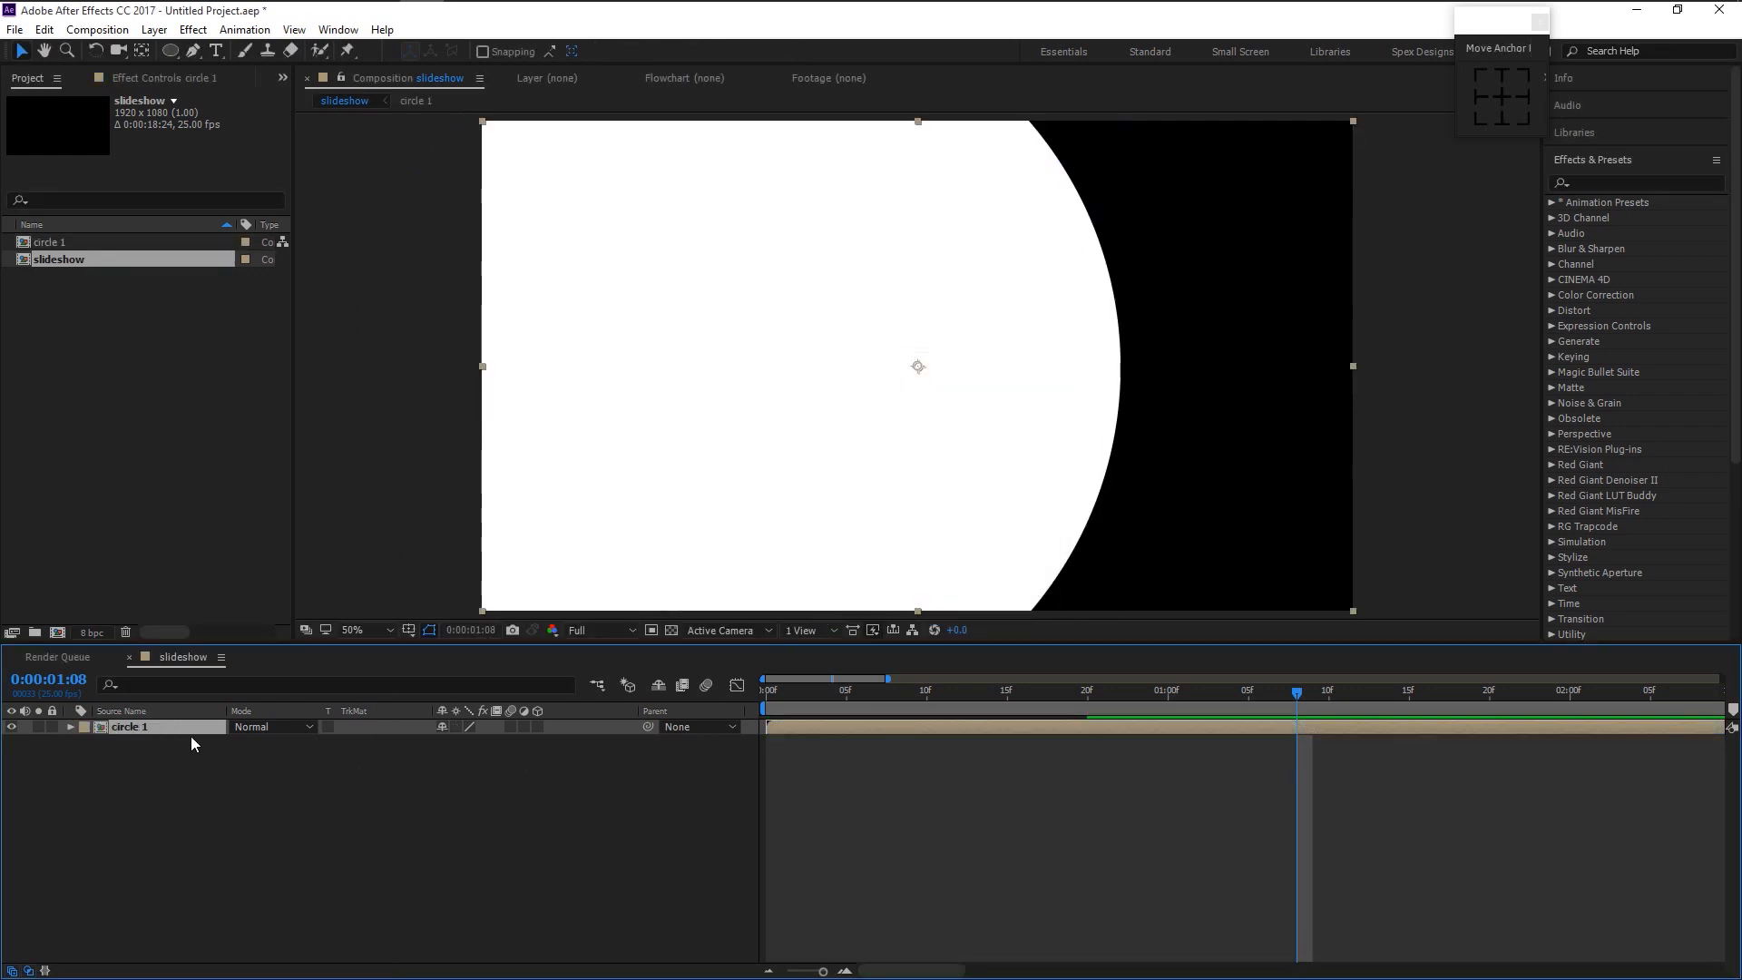
# - Locate circle 1 in the Project panel and duplicate it as circle 2
pyautogui.rightClick(187, 731)
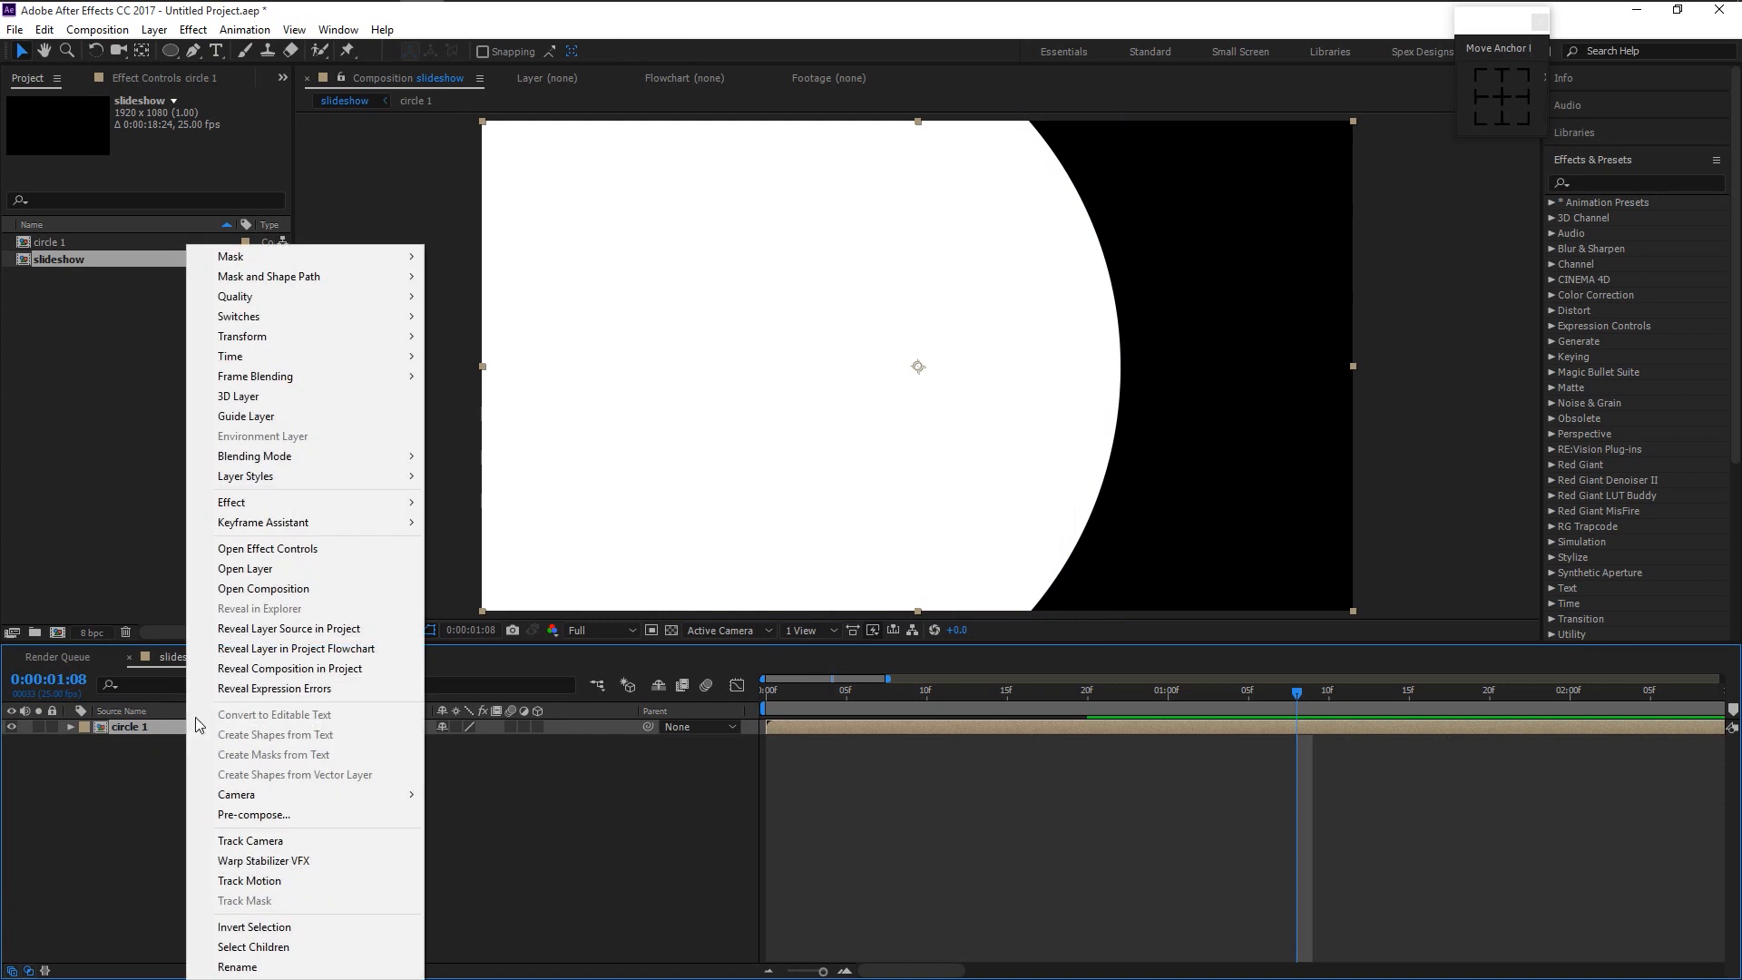
pyautogui.click(262, 628)
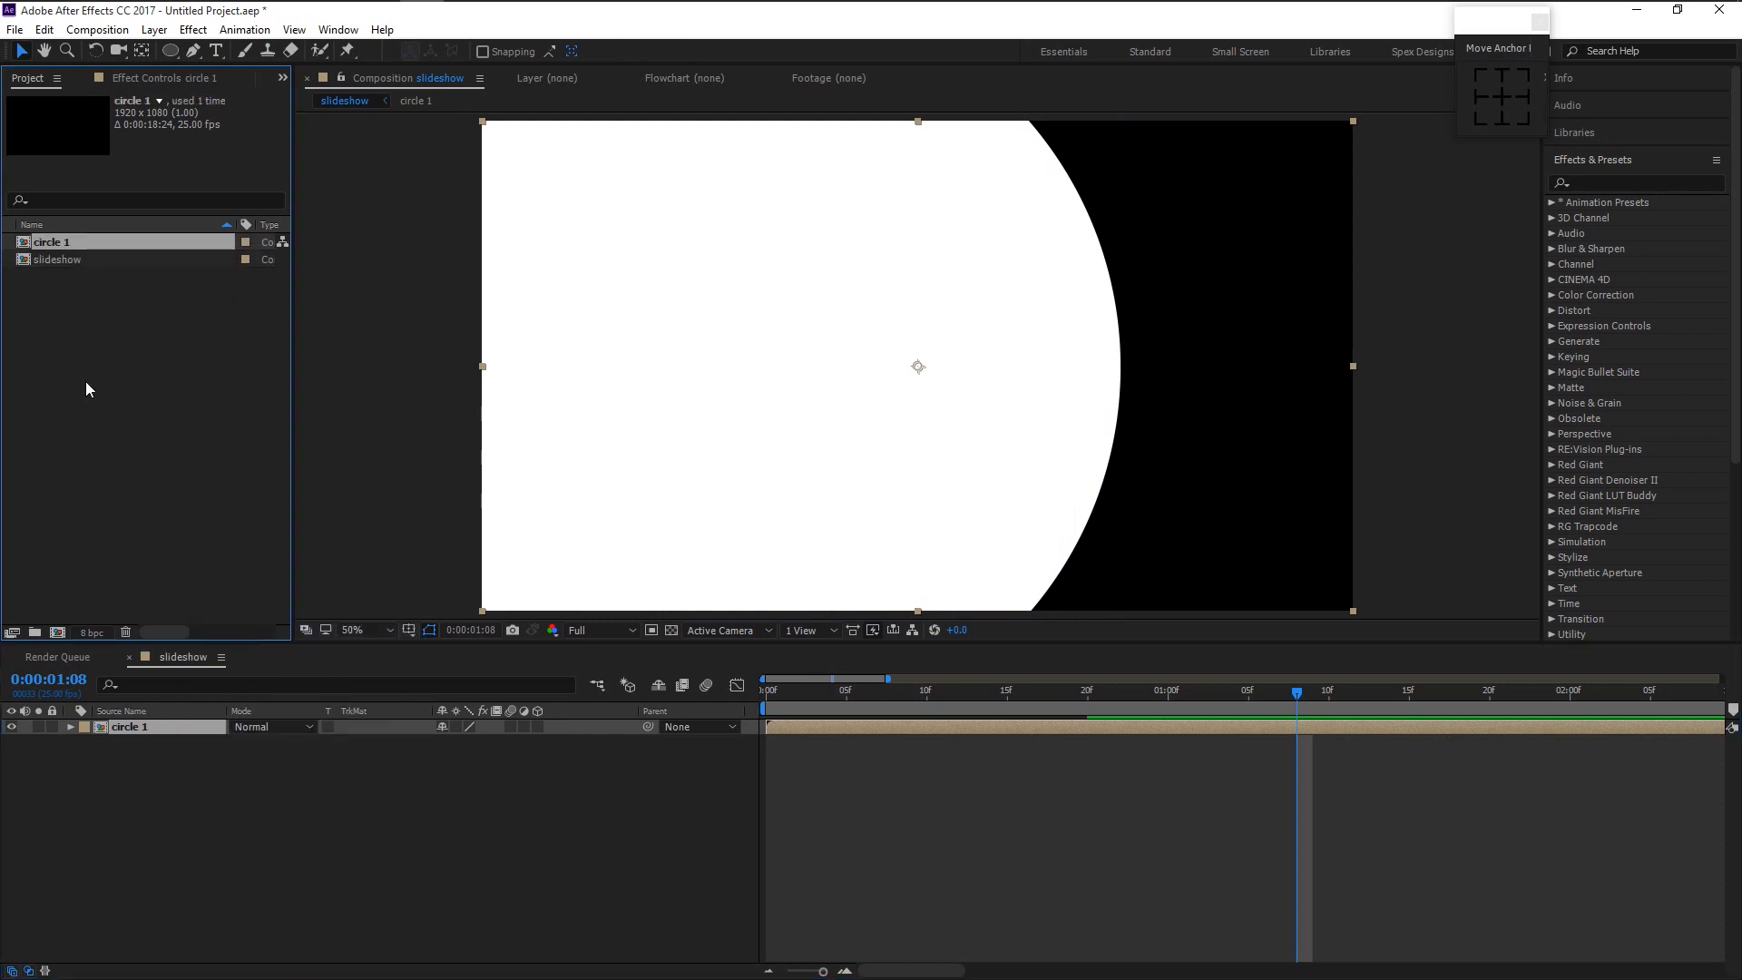
pyautogui.hotkey('ctrl', 'd')
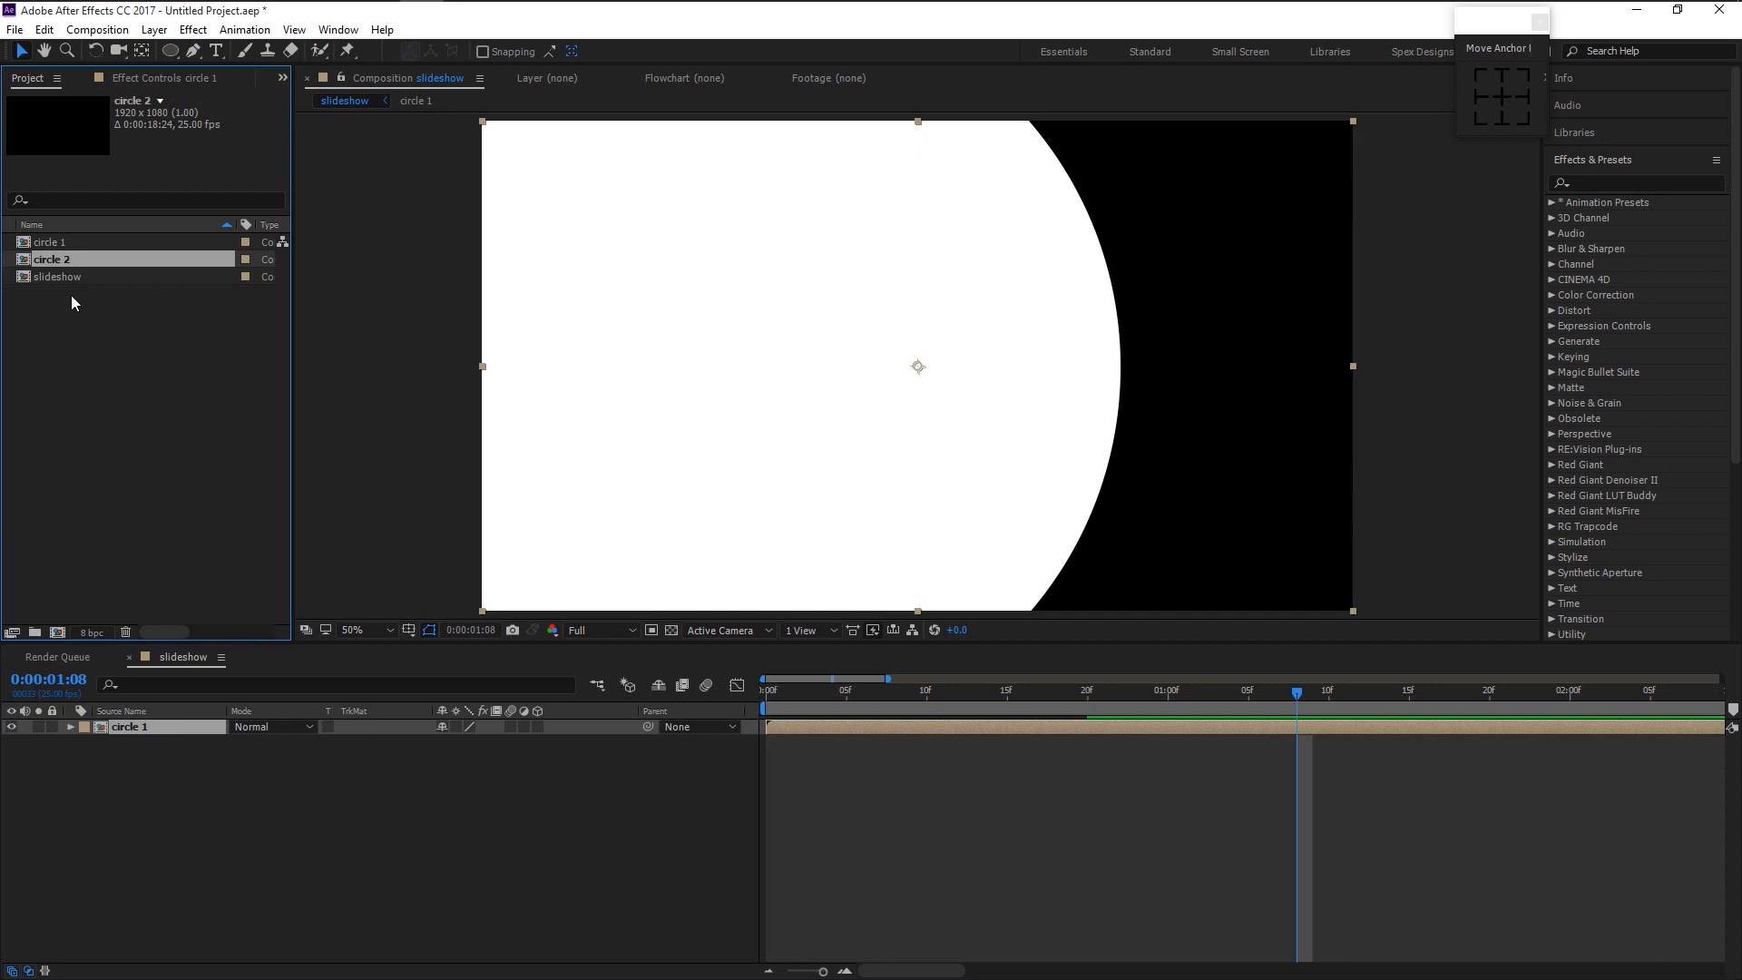
# - Add circle 2 to the slideshow above circle 1 and move its circle to the right half
pyautogui.moveTo(63, 275); pyautogui.dragTo(145, 721)
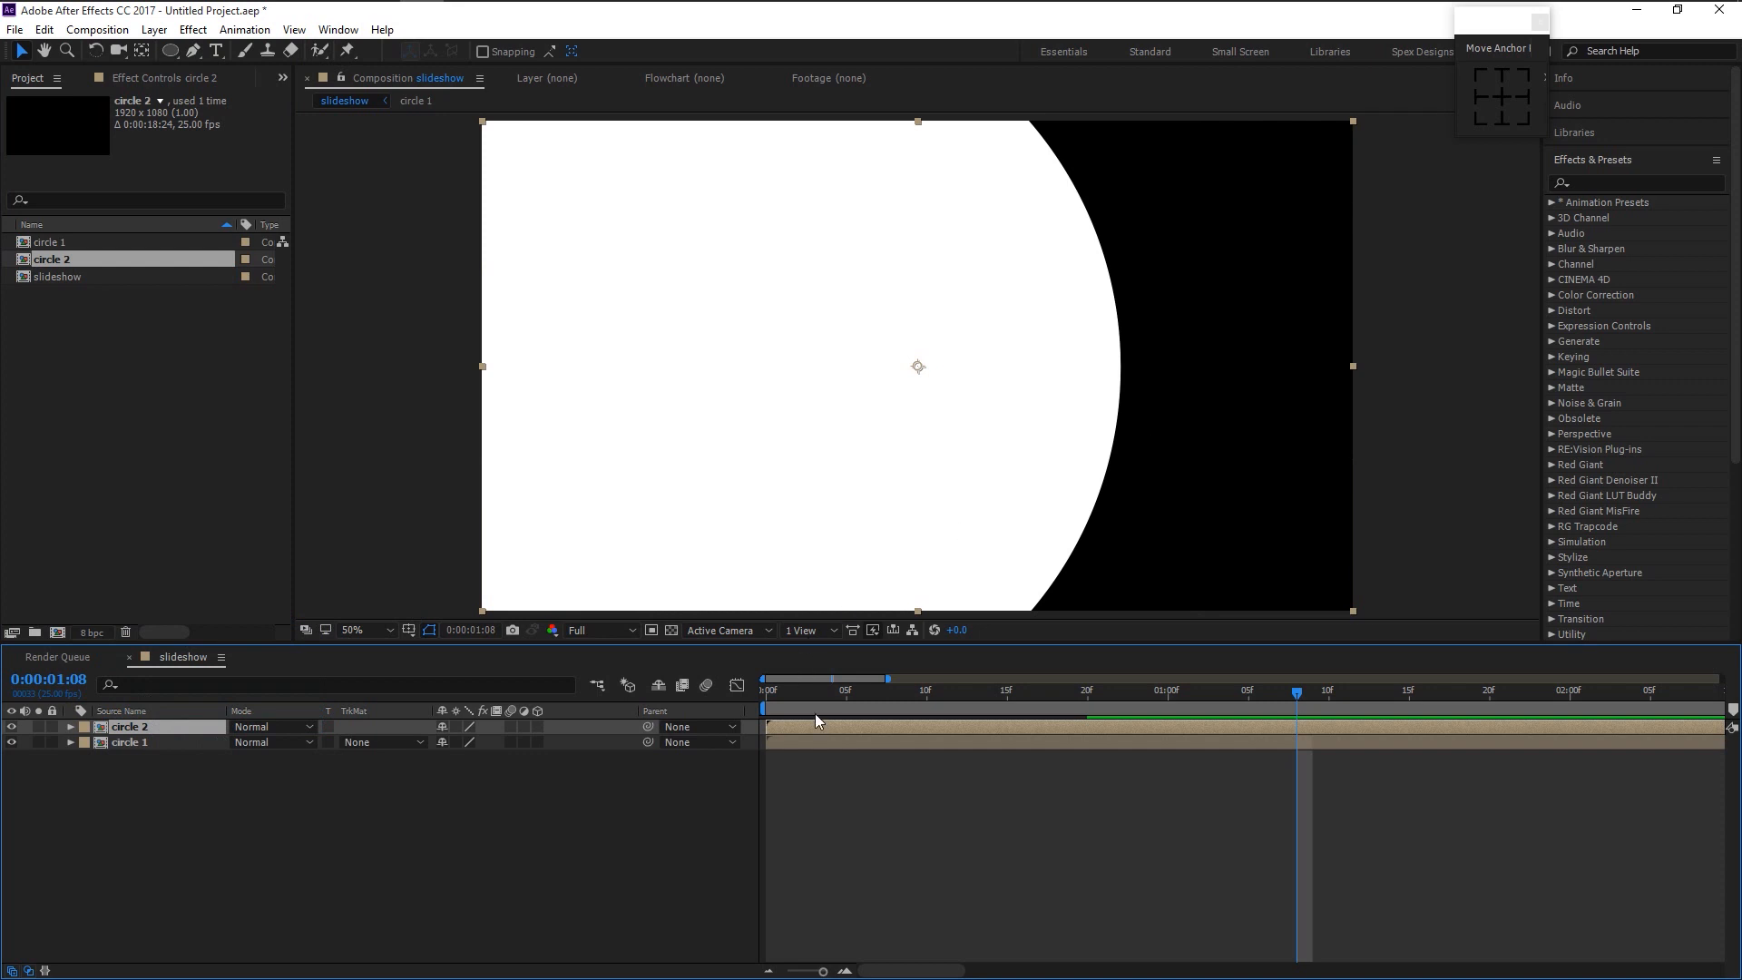
pyautogui.click(843, 703)
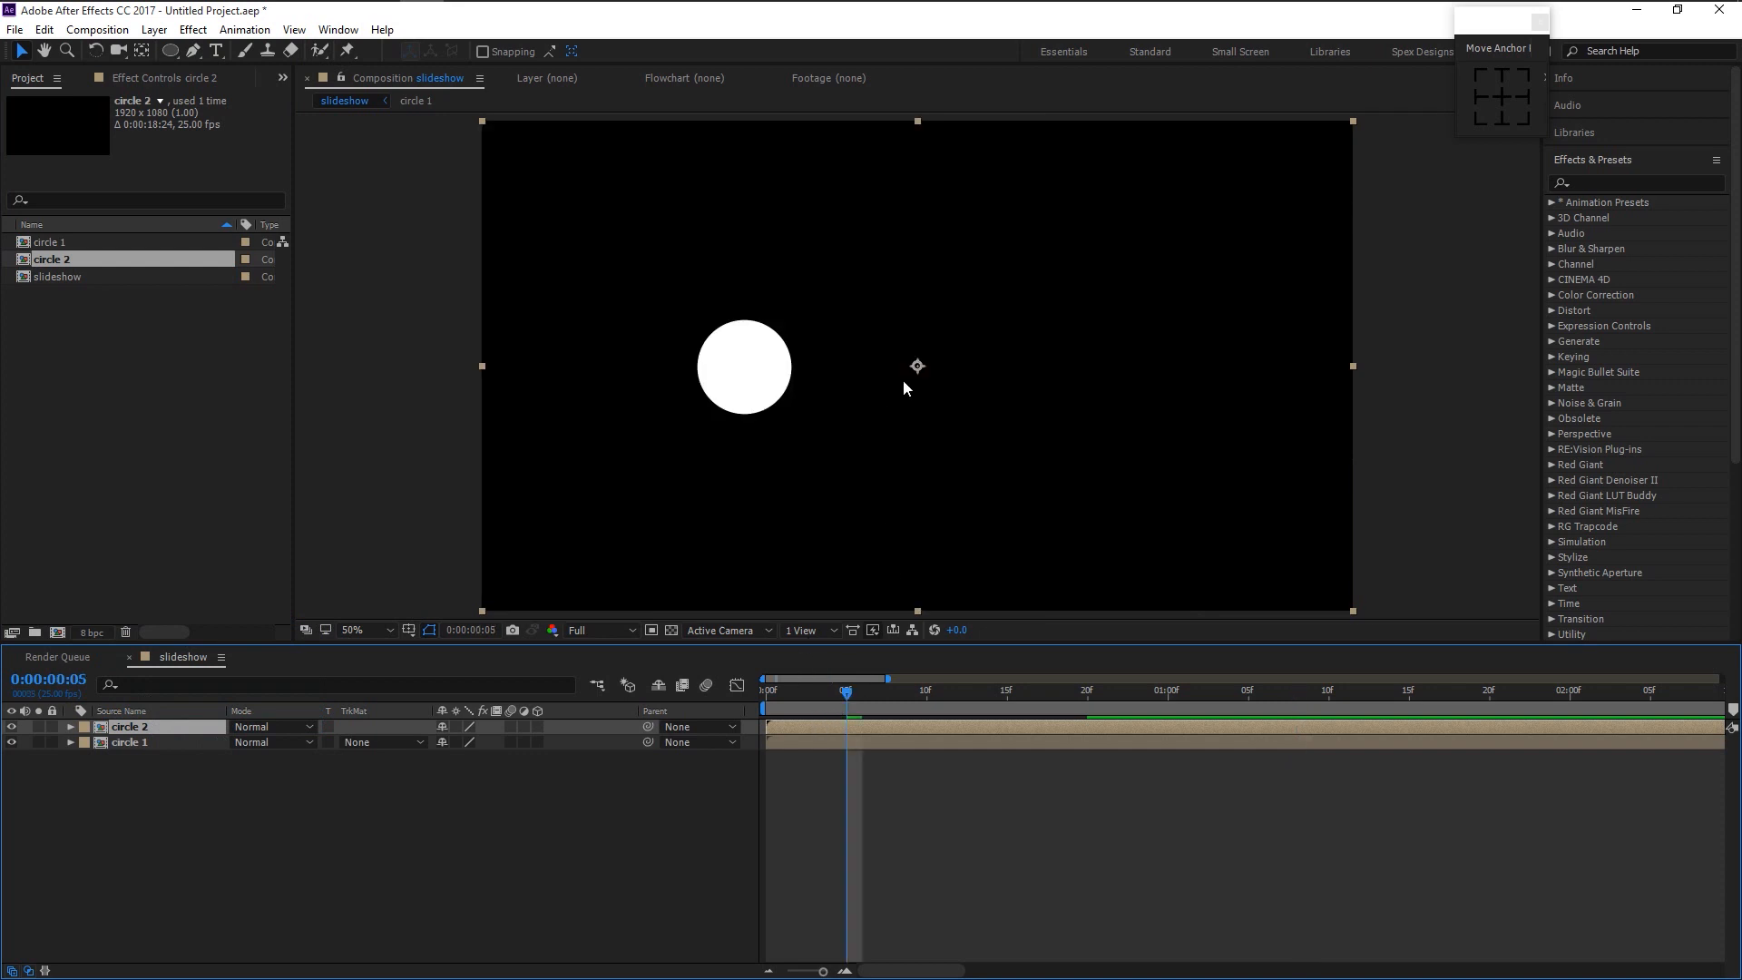
pyautogui.moveTo(918, 366); pyautogui.dragTo(1292, 367)
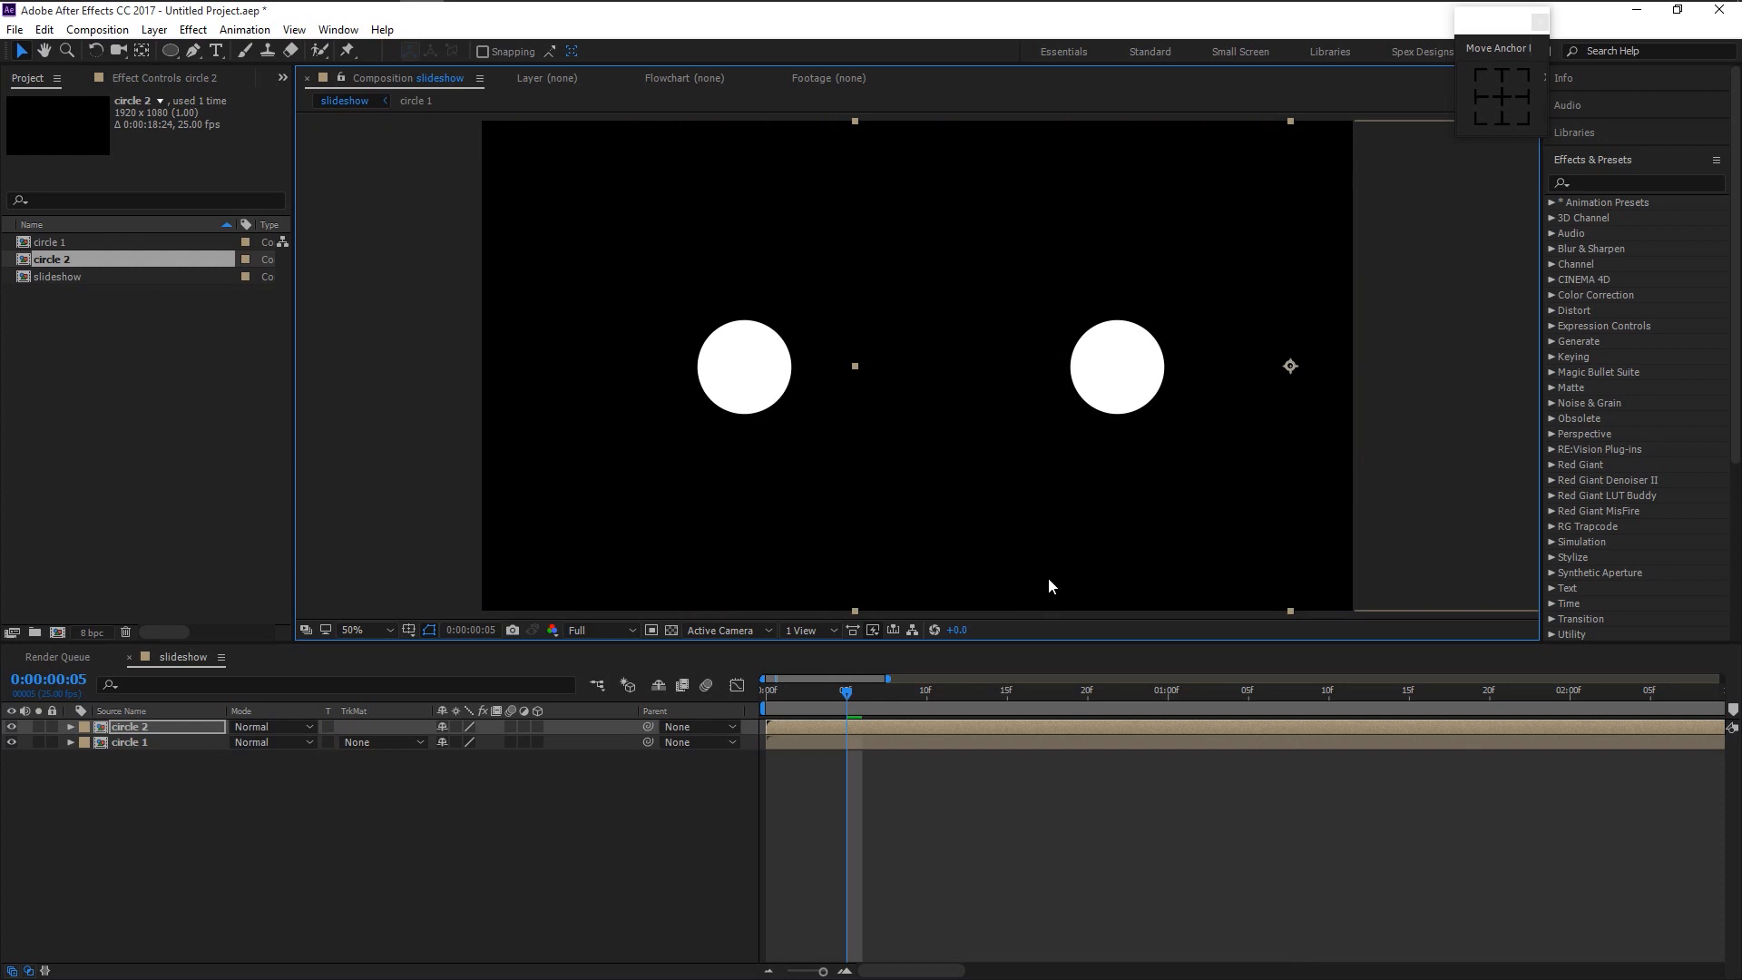
# - Zoom the timeline out, preview both circles from the start, then park at frame 10
pyautogui.click(815, 727)
pyautogui.press('-')
pyautogui.press('-')
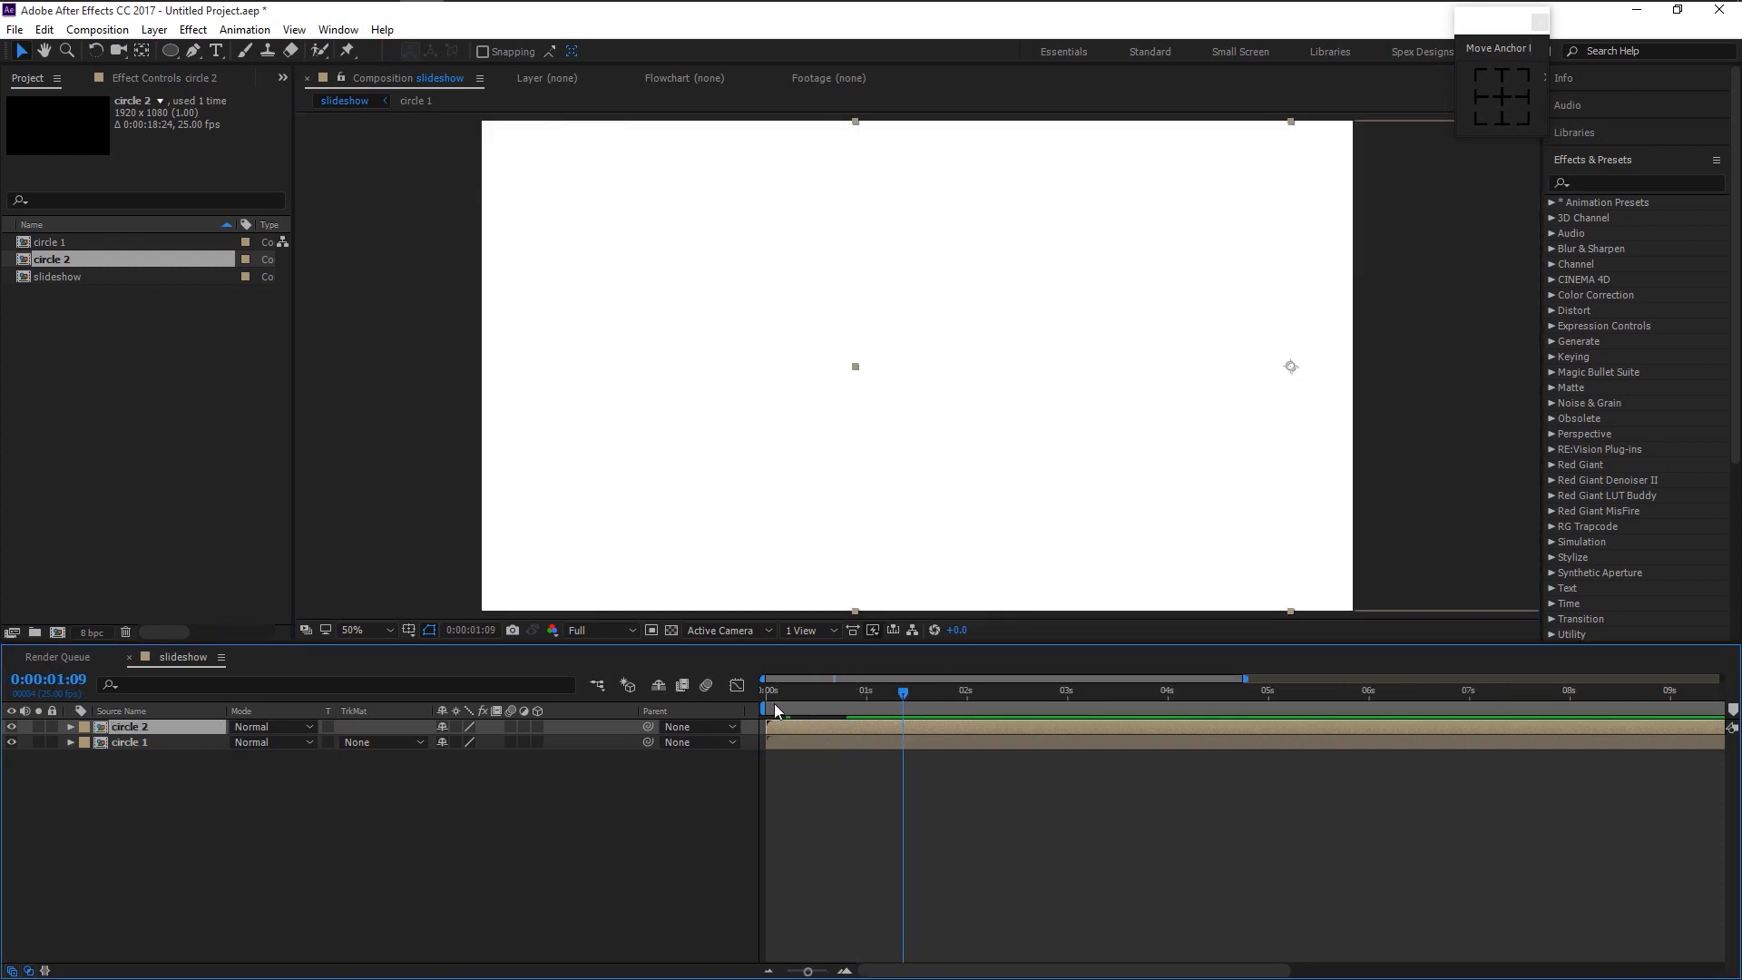
pyautogui.moveTo(775, 702); pyautogui.dragTo(808, 726)
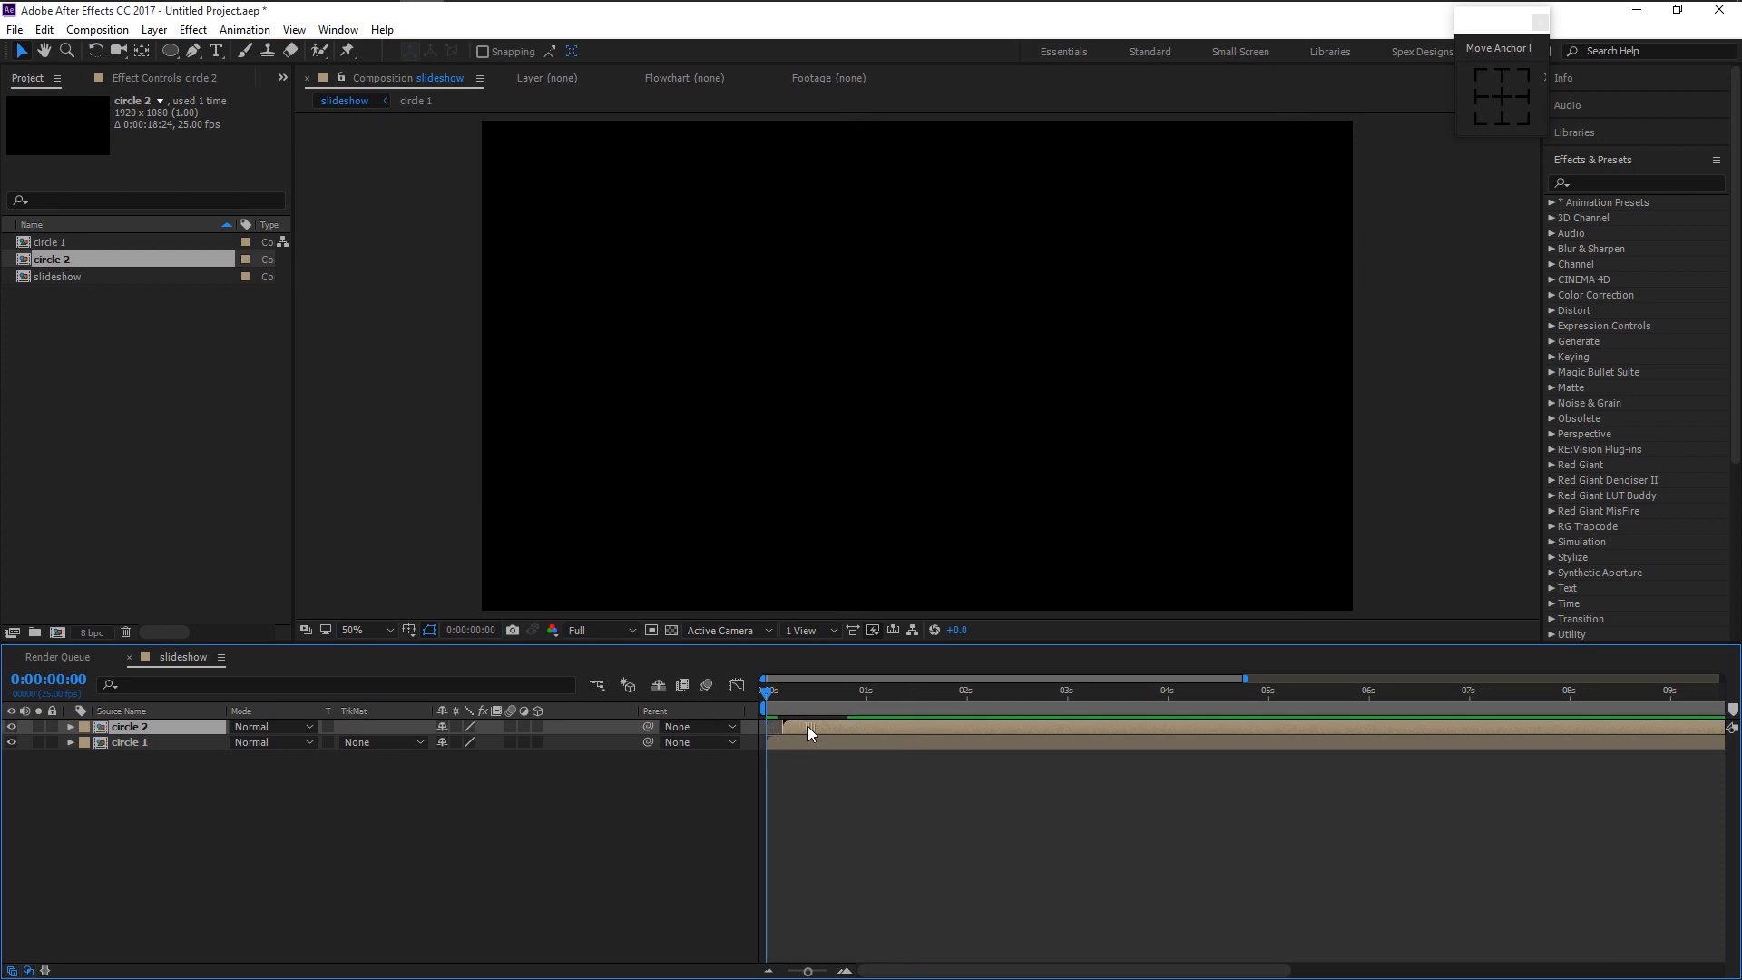
pyautogui.press('space')
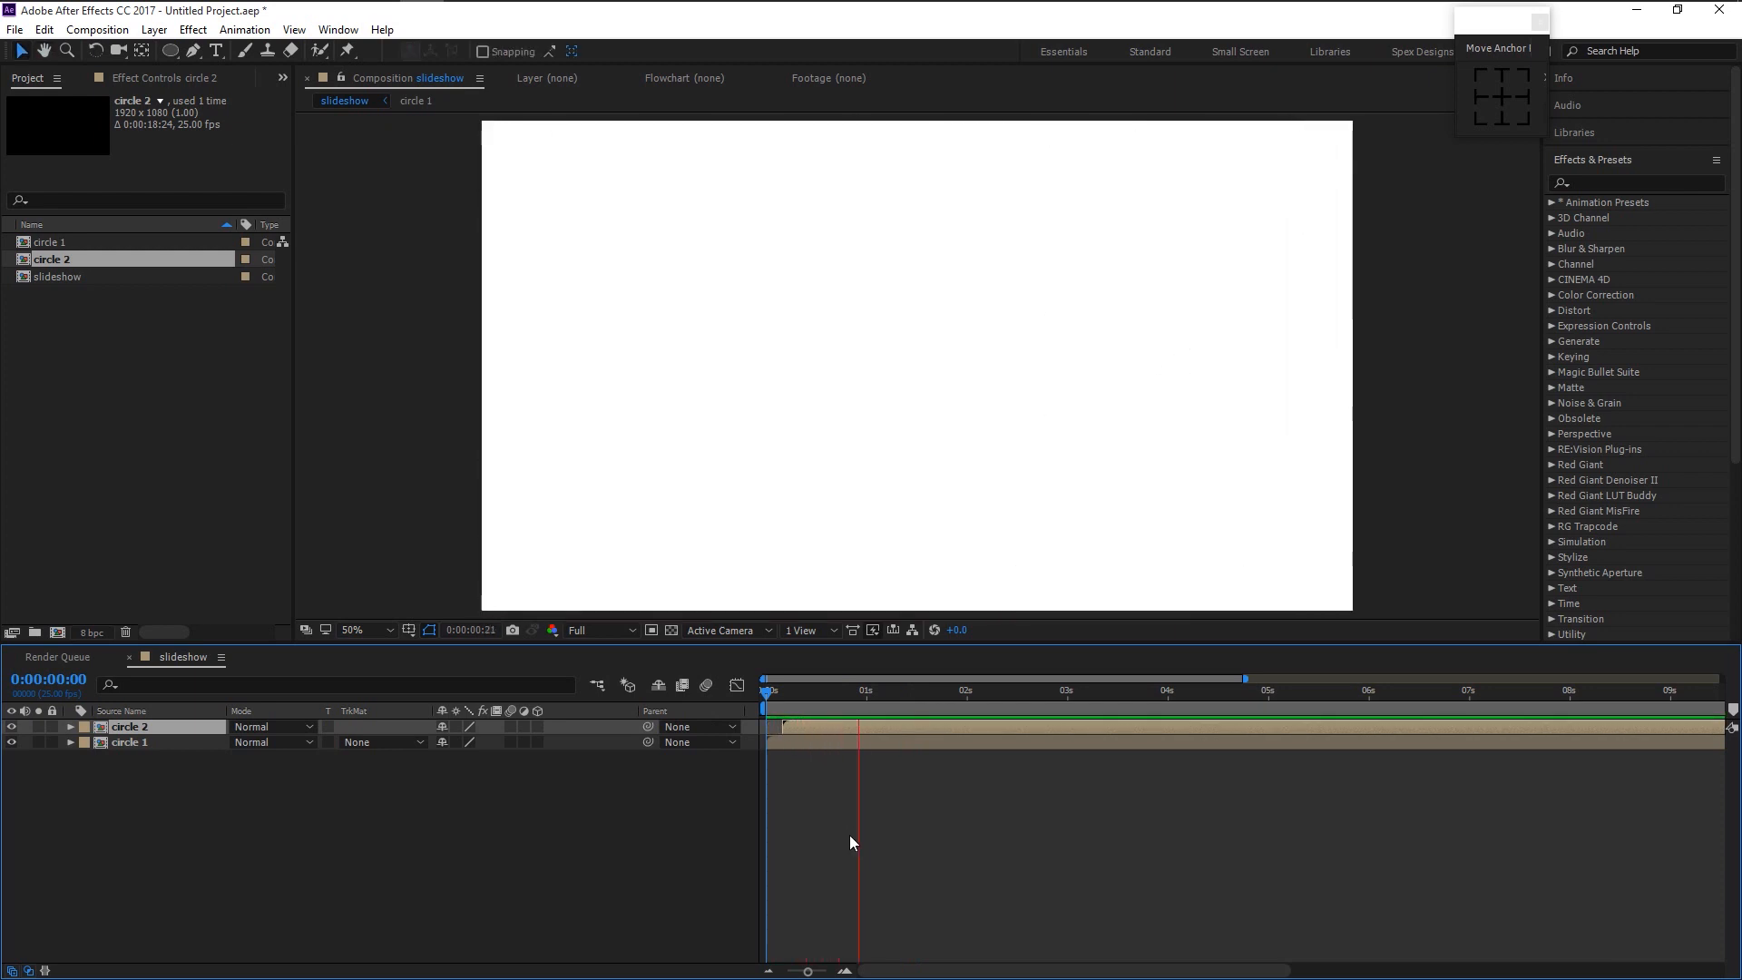
pyautogui.press('space')
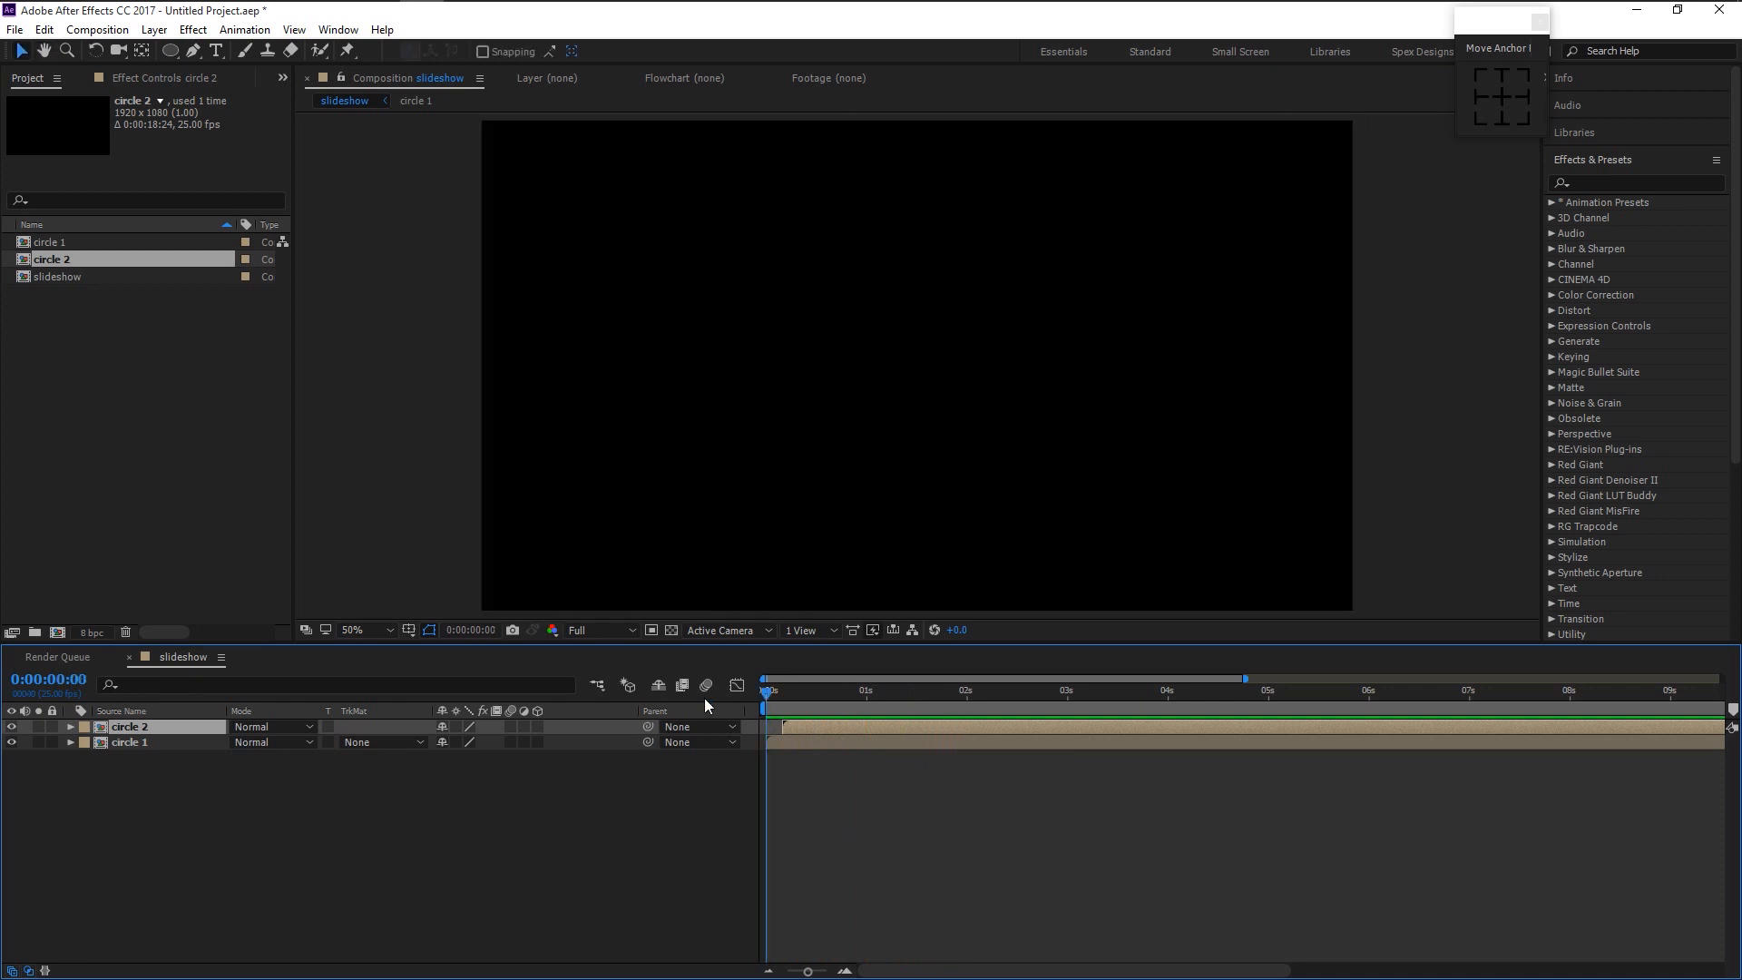
pyautogui.click(806, 692)
pyautogui.click(178, 17)
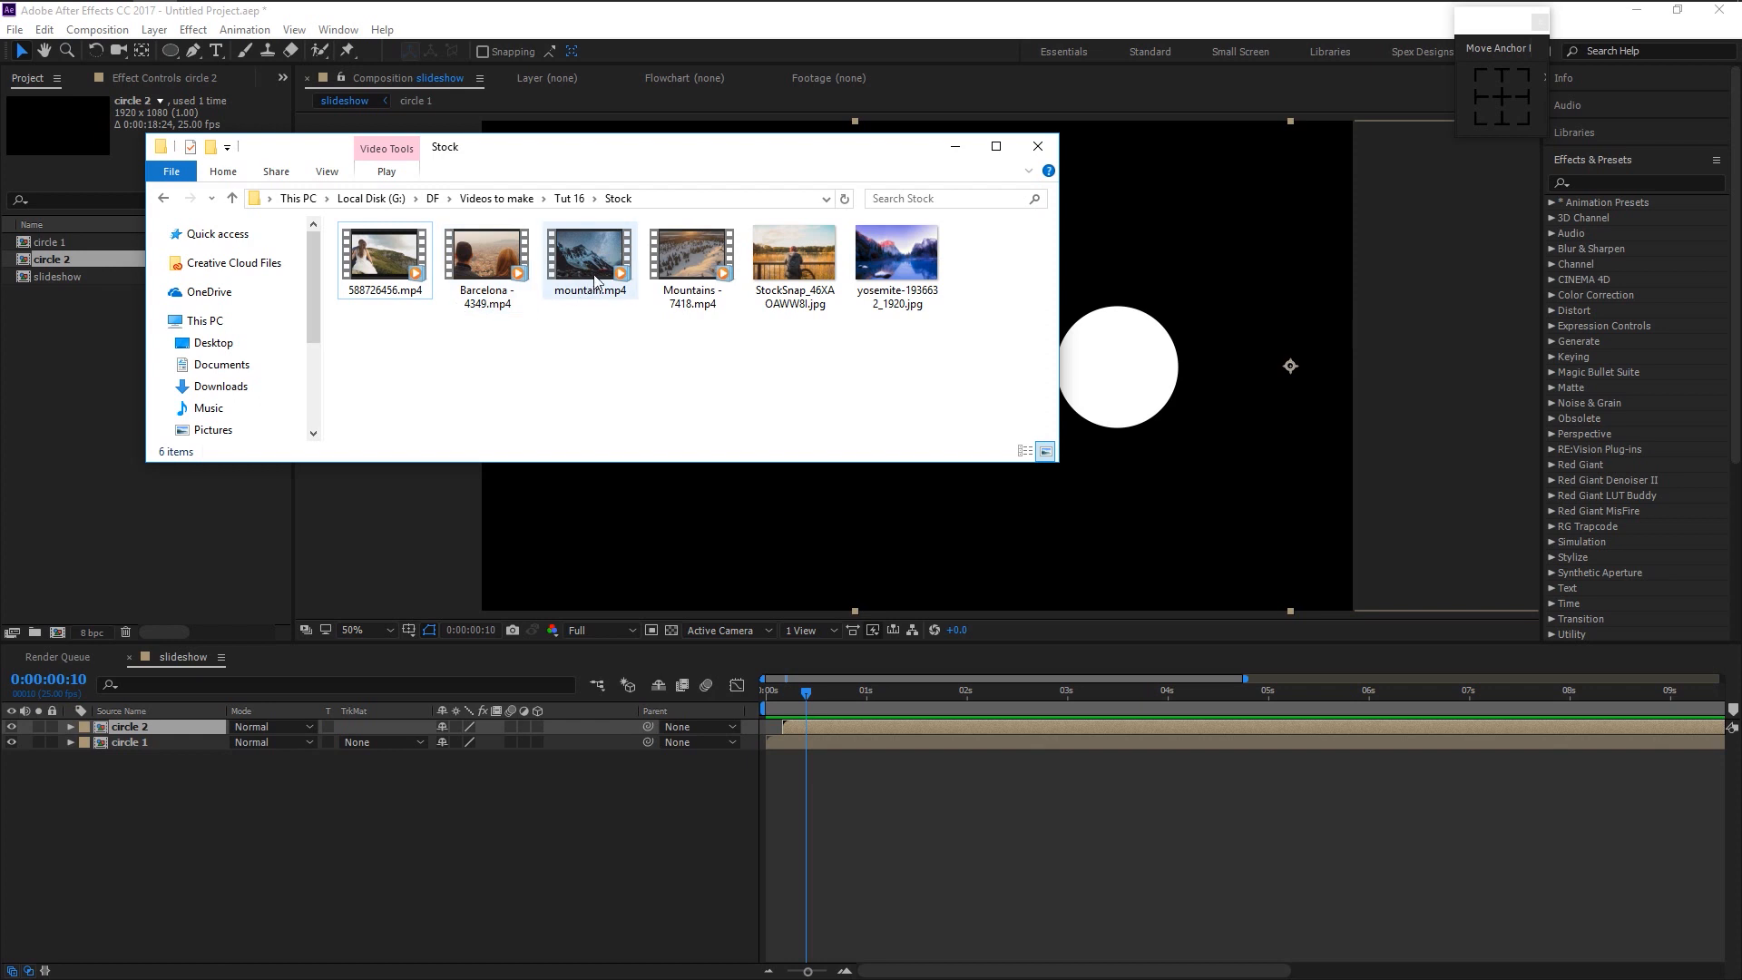
# - Import the six Stock folder files into the project and select Mountains - 7418.mp4
pyautogui.moveTo(923, 367); pyautogui.dragTo(111, 330)
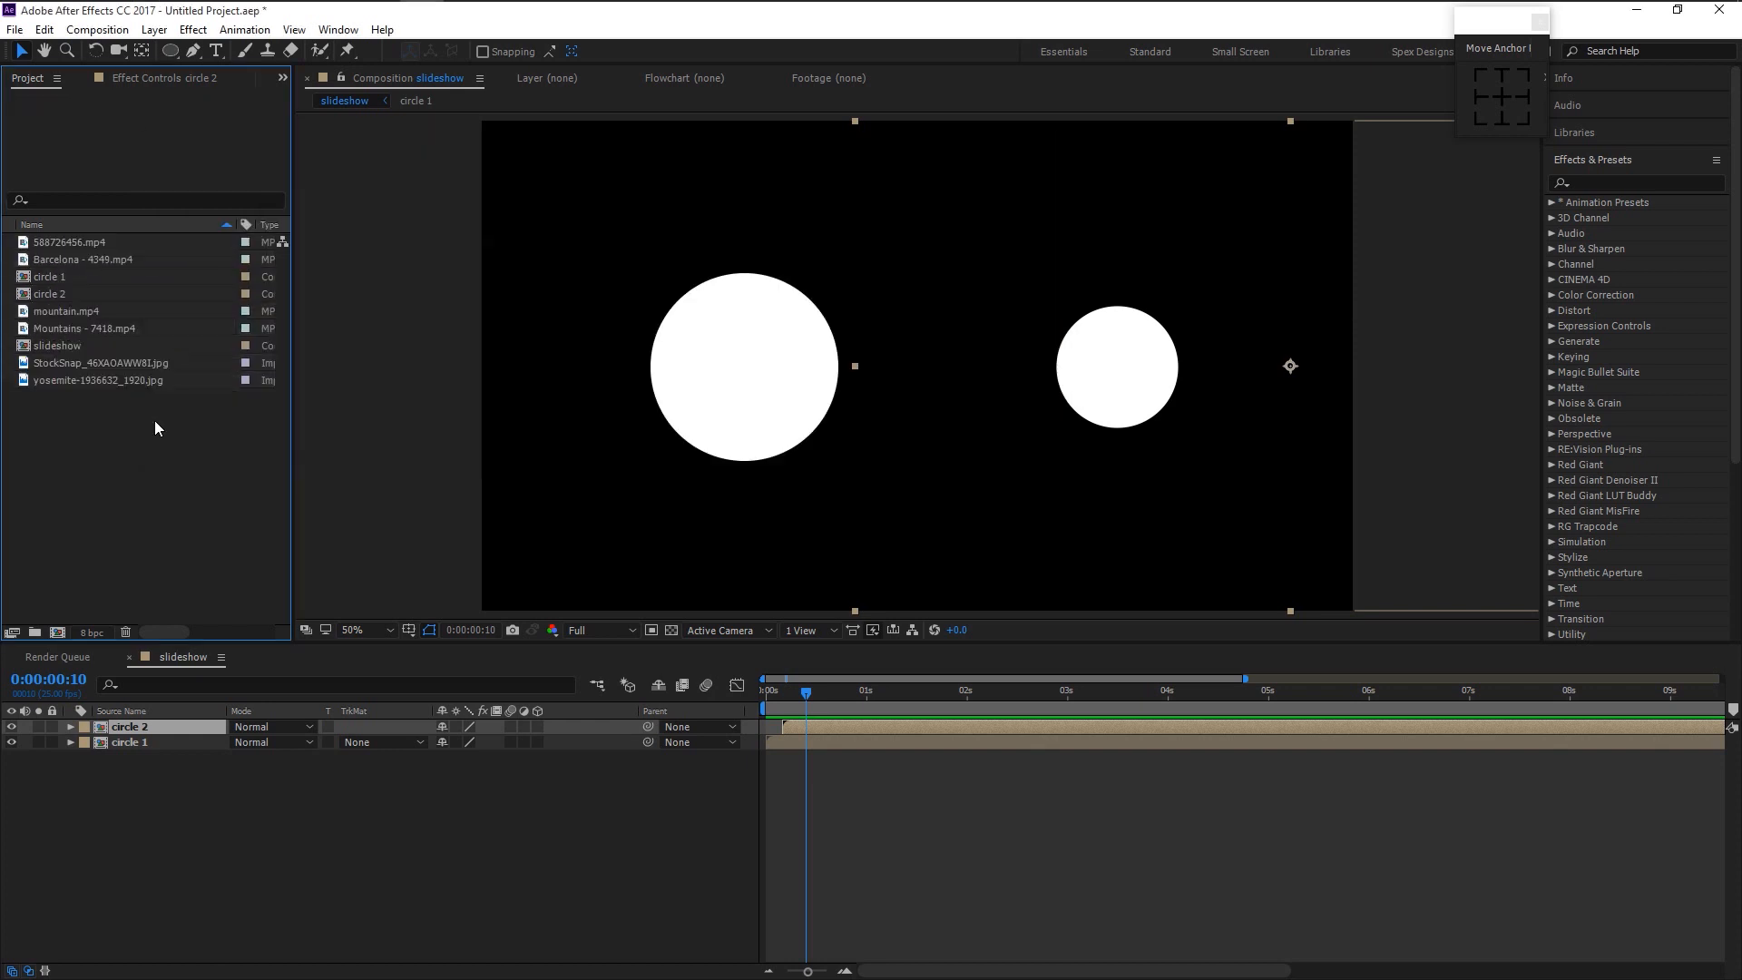
pyautogui.click(79, 313)
# - Add the Mountains clip to the timeline and pre-compose both circles as 'first transition'
pyautogui.moveTo(85, 329); pyautogui.dragTo(207, 831)
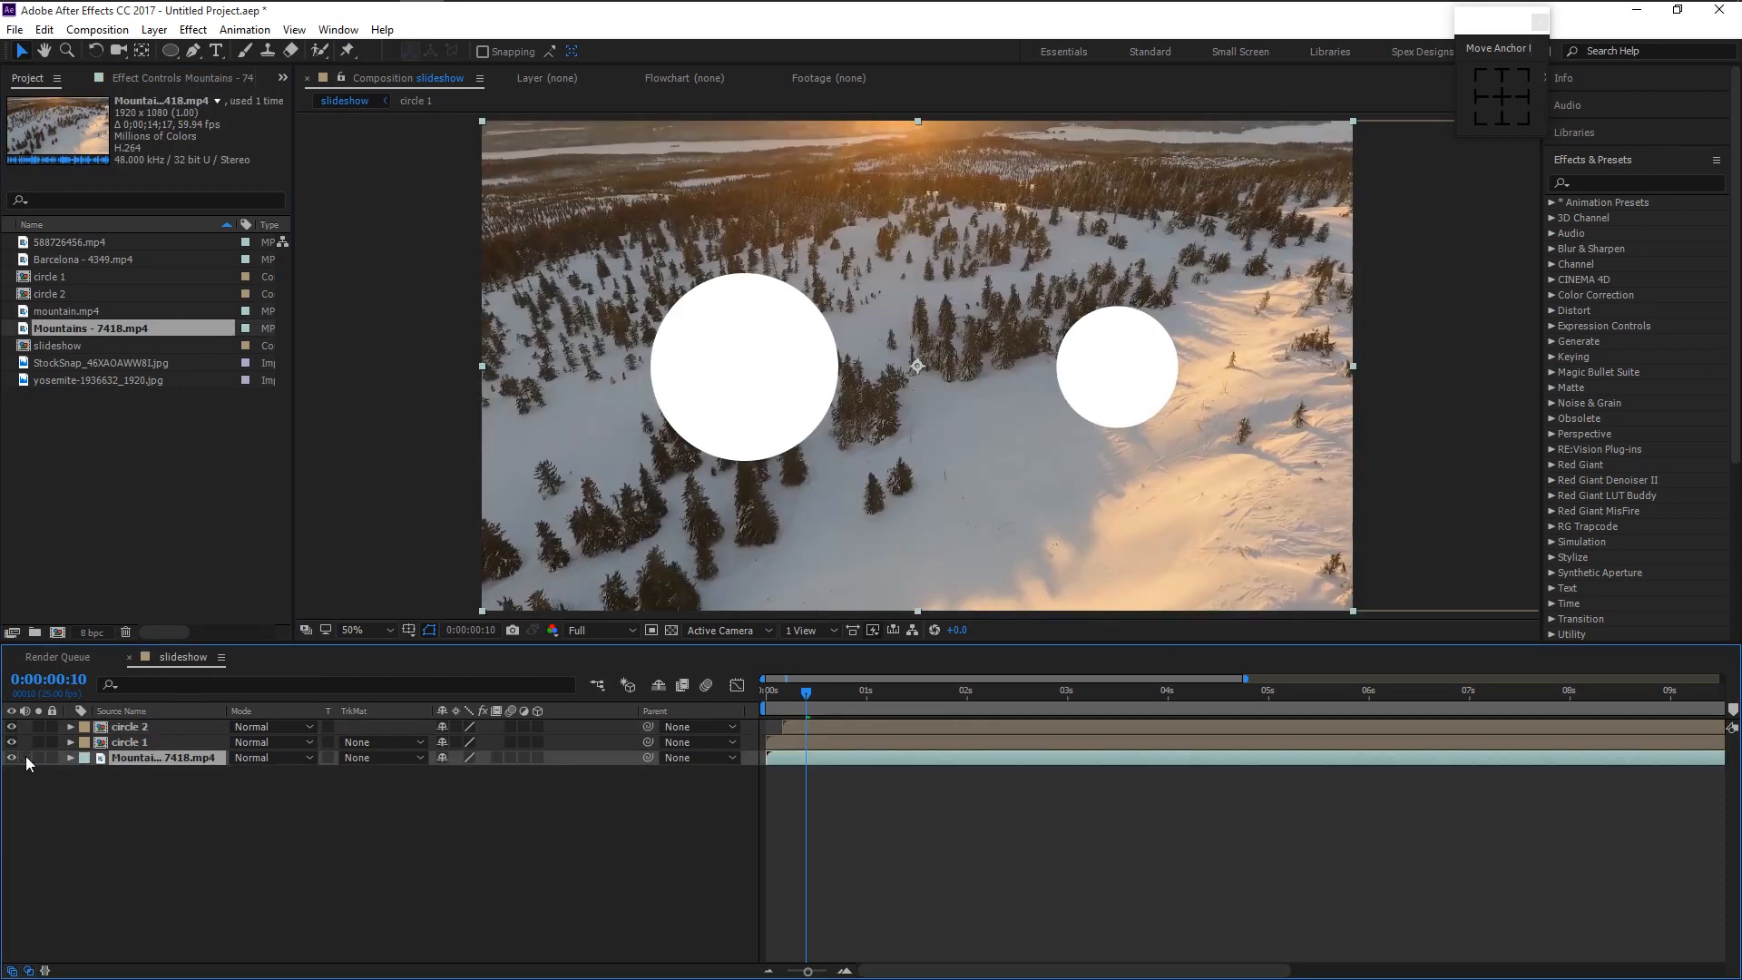
pyautogui.click(167, 743)
pyautogui.keyDown('shift'); pyautogui.click(171, 728); pyautogui.keyUp('shift')
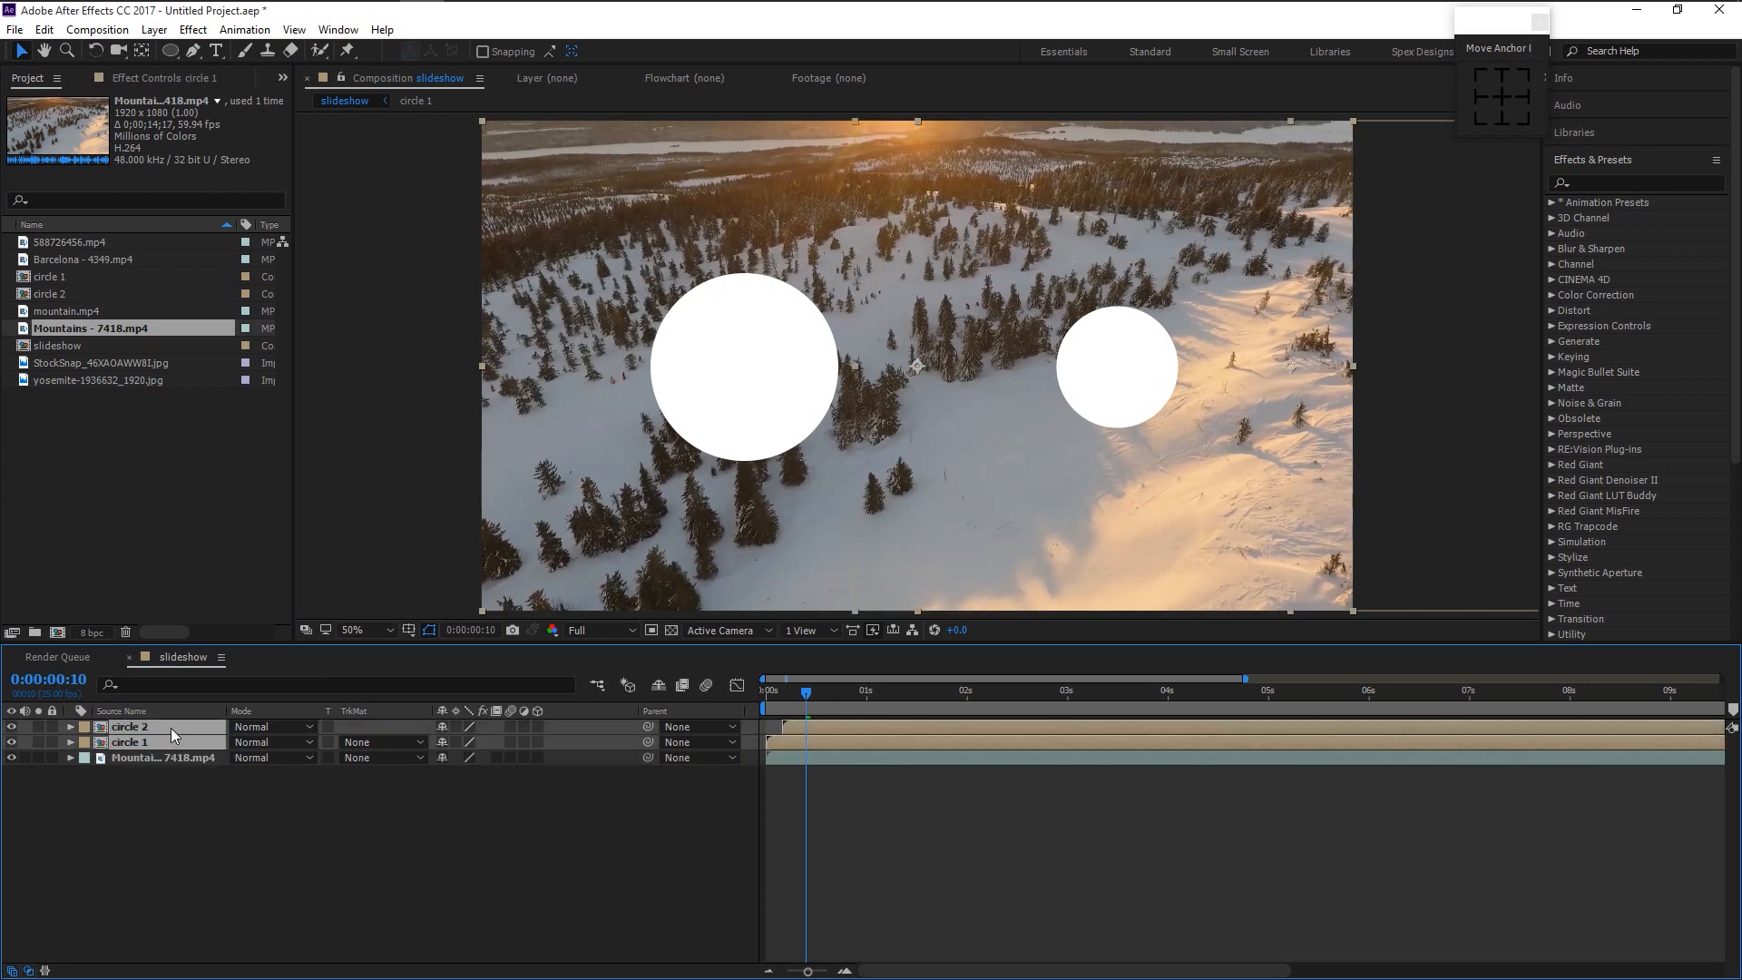
pyautogui.rightClick(171, 728)
pyautogui.click(269, 813)
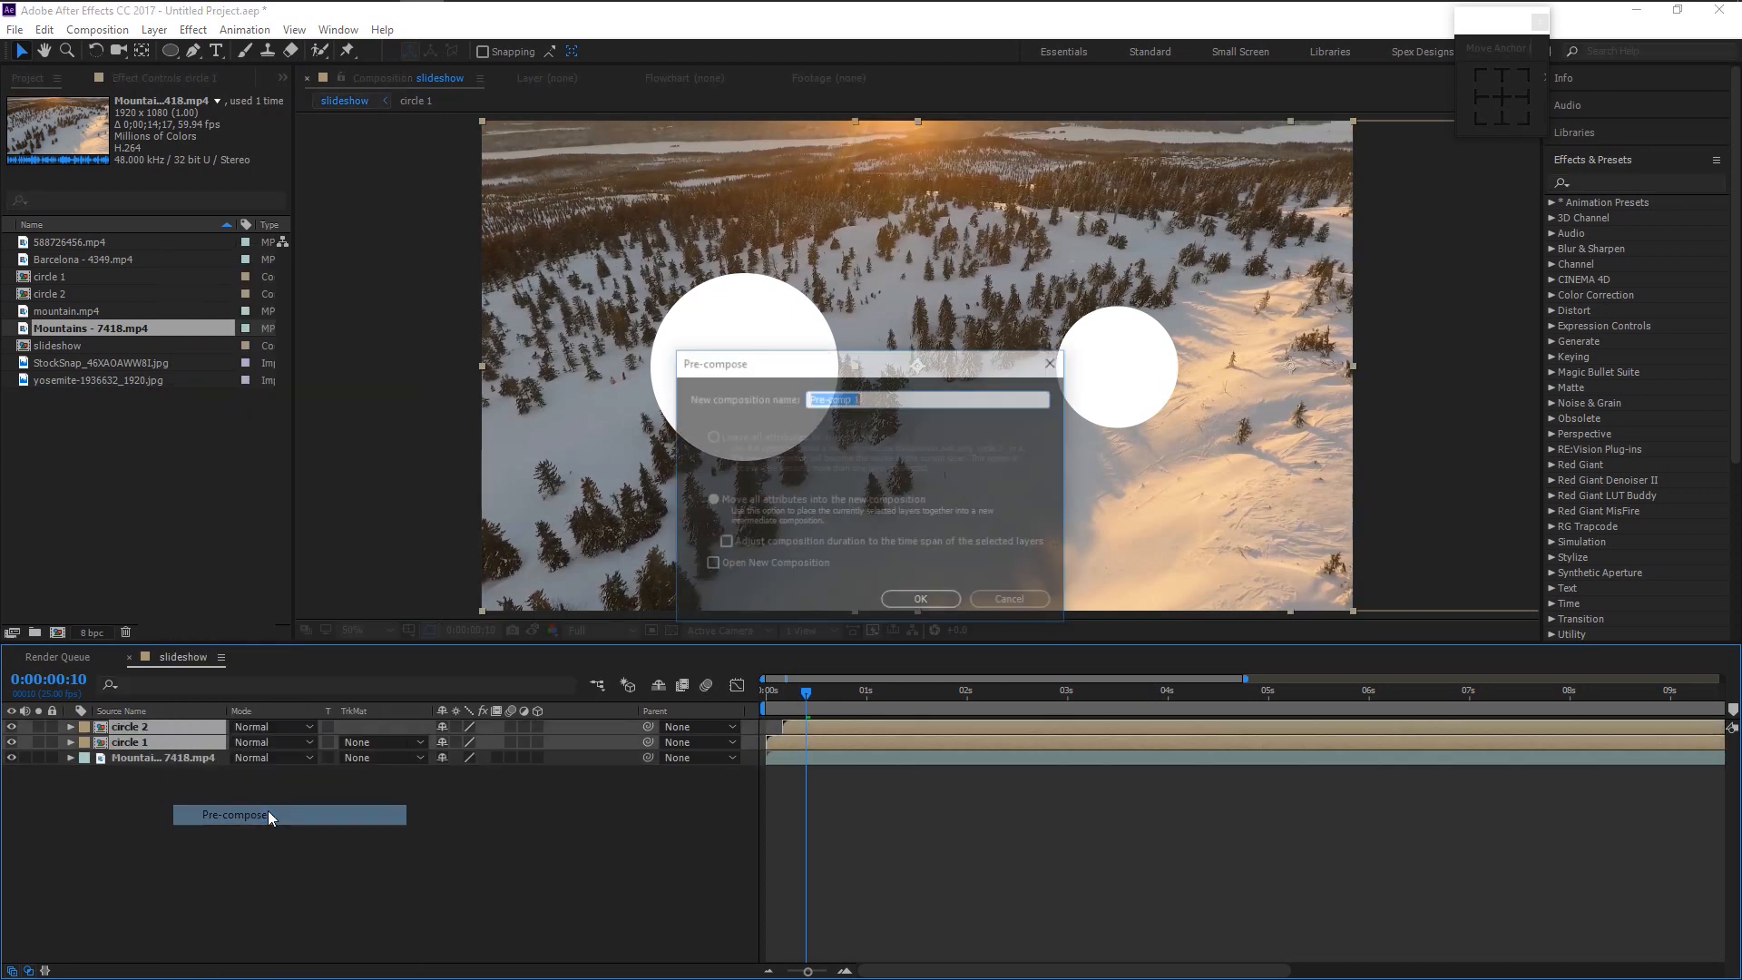
pyautogui.write('first')
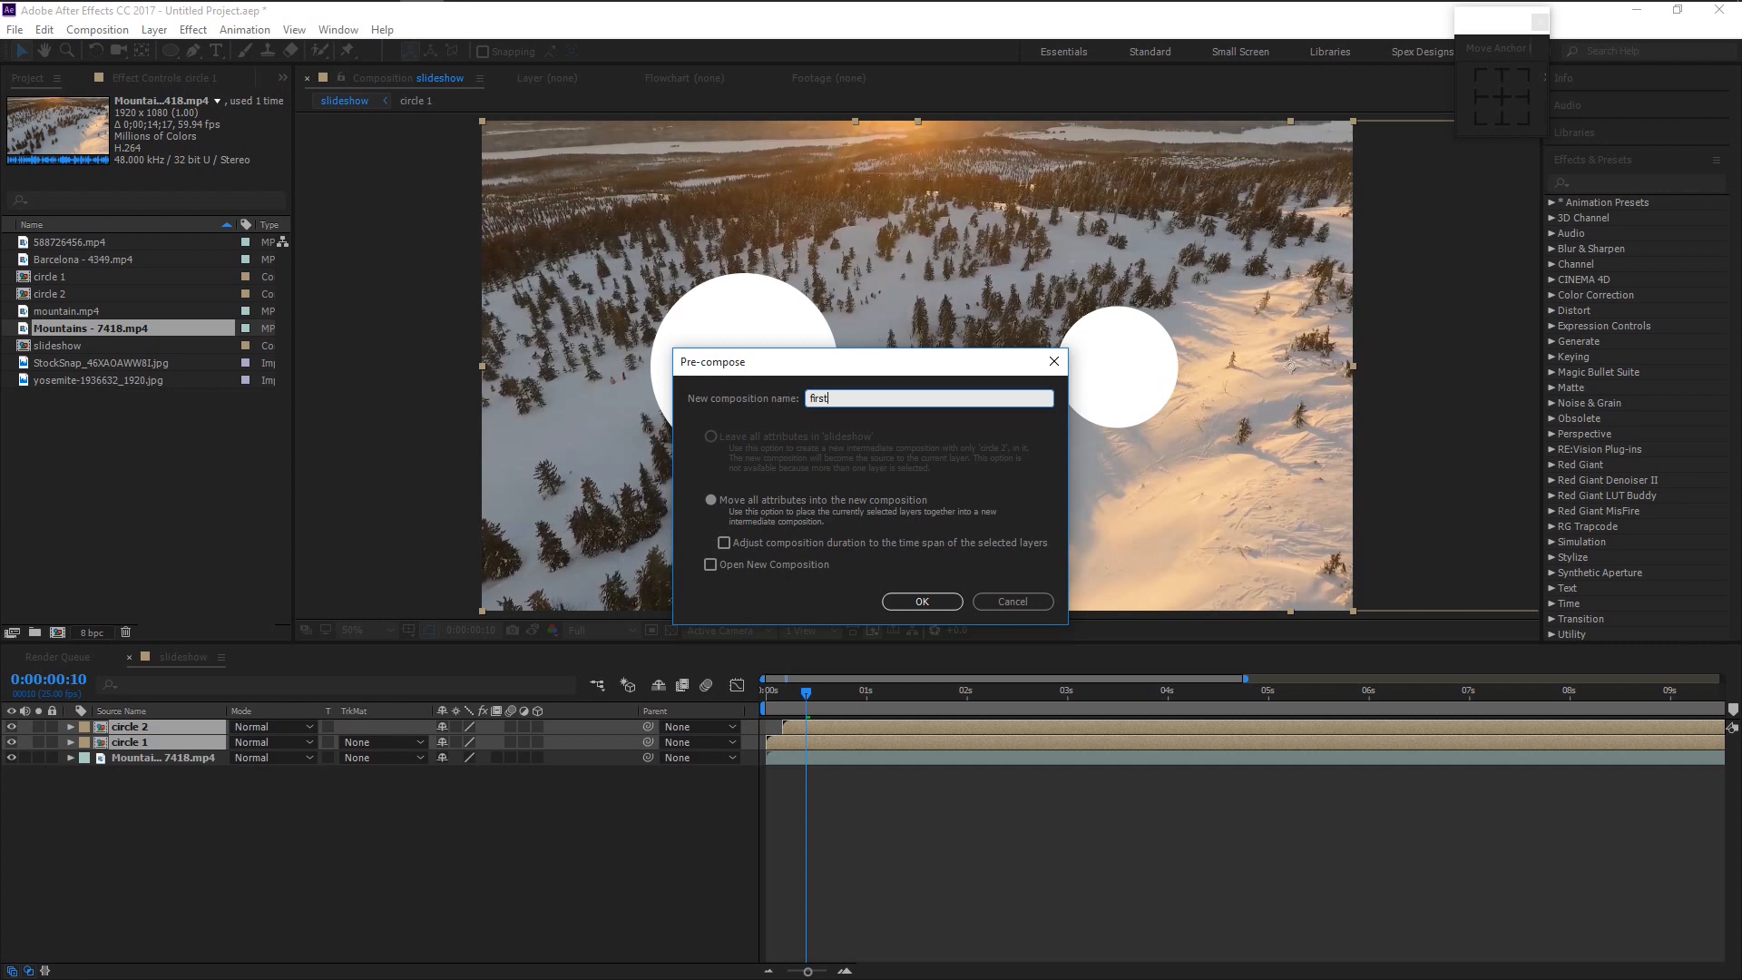
pyautogui.write(' transition')
pyautogui.press('Return')
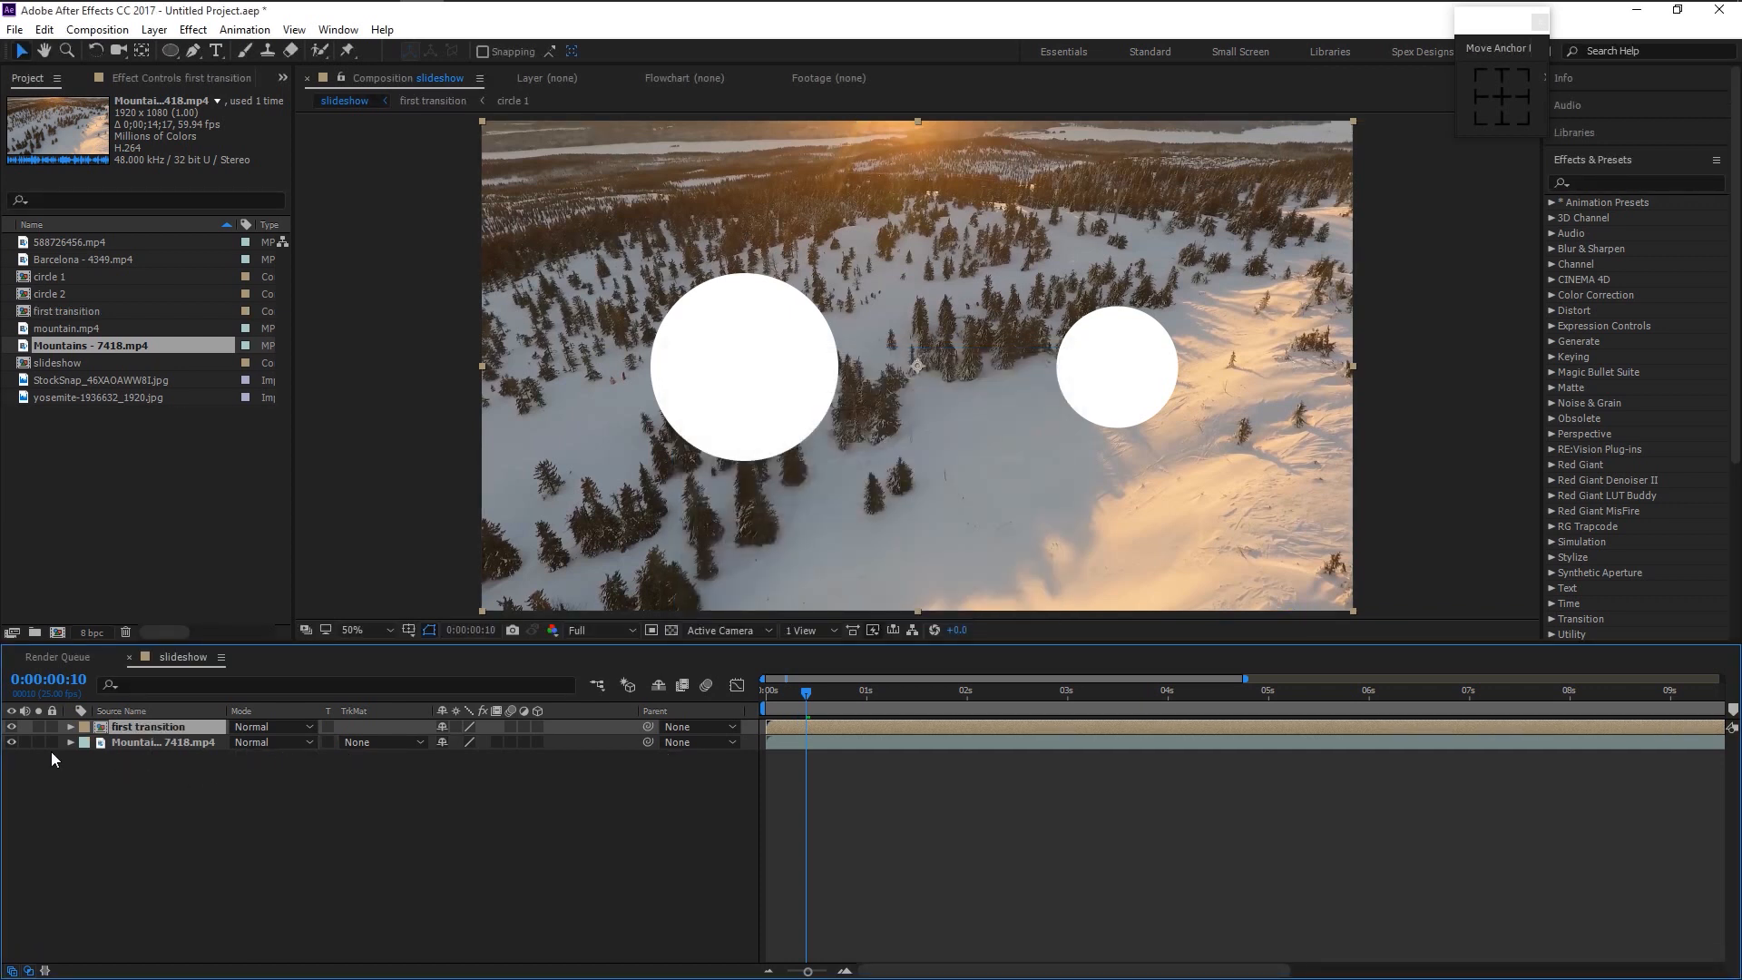
# - Set the Mountains layer's track matte to the Alpha Matte of 'first transition'
pyautogui.click(372, 743)
pyautogui.click(372, 743)
pyautogui.click(372, 743)
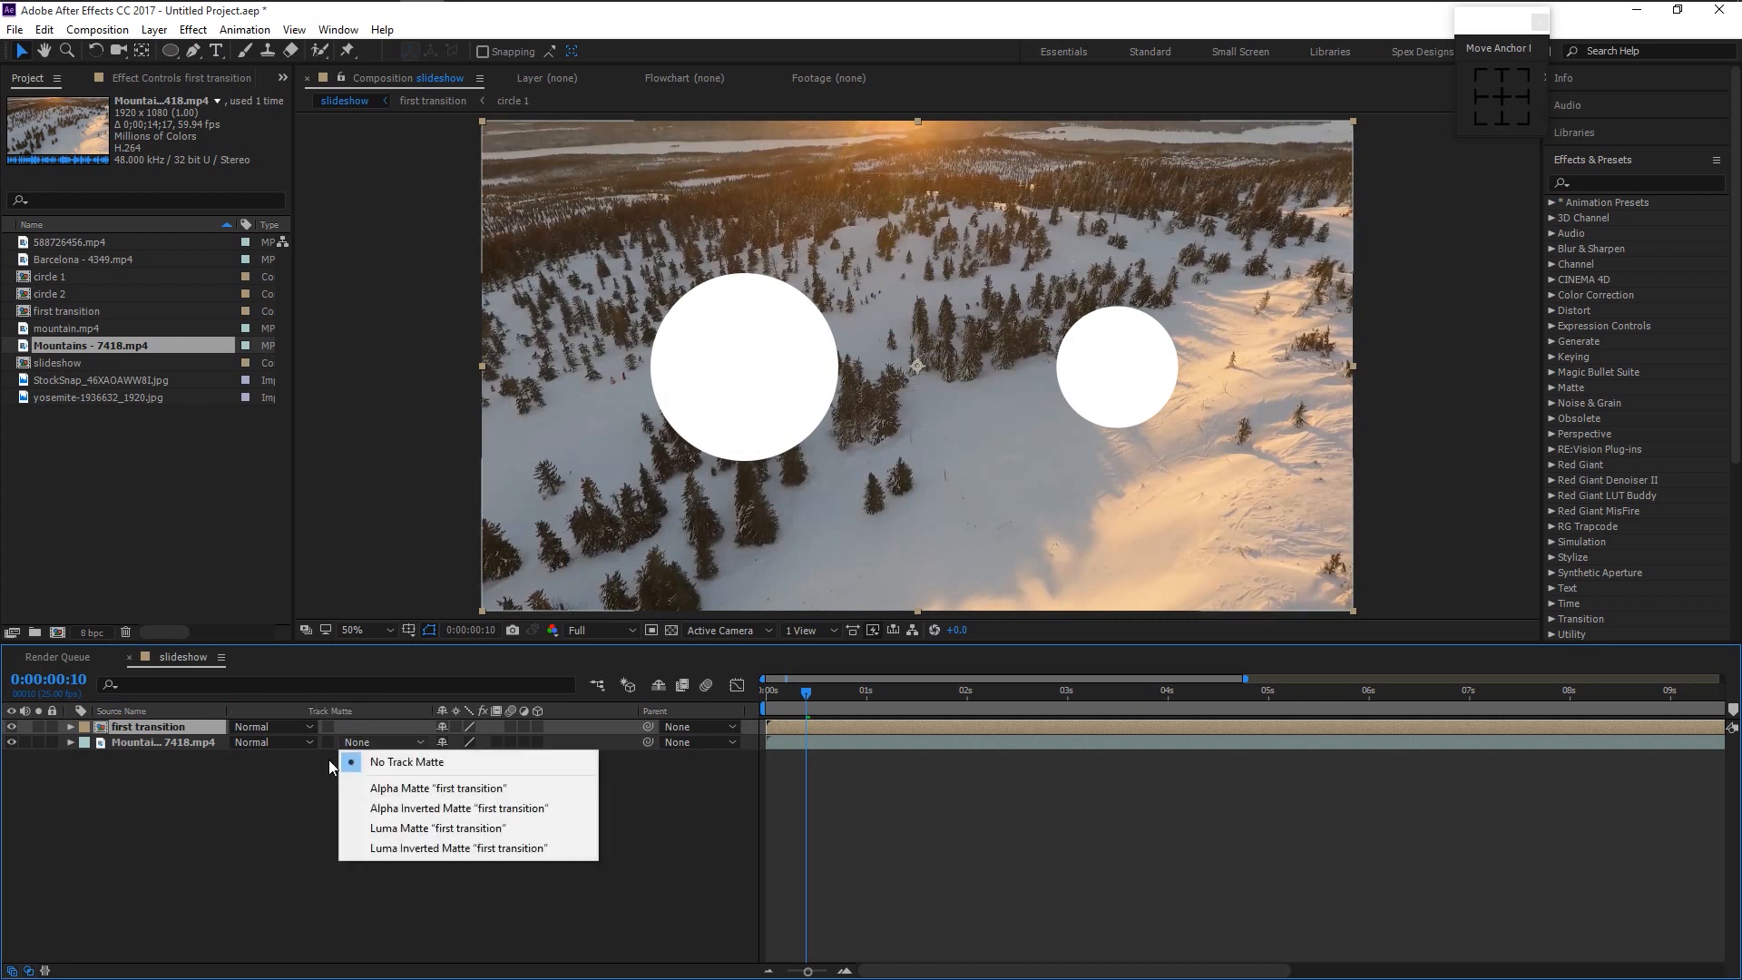
pyautogui.click(29, 970)
pyautogui.click(28, 970)
pyautogui.click(29, 971)
pyautogui.click(386, 743)
pyautogui.click(417, 788)
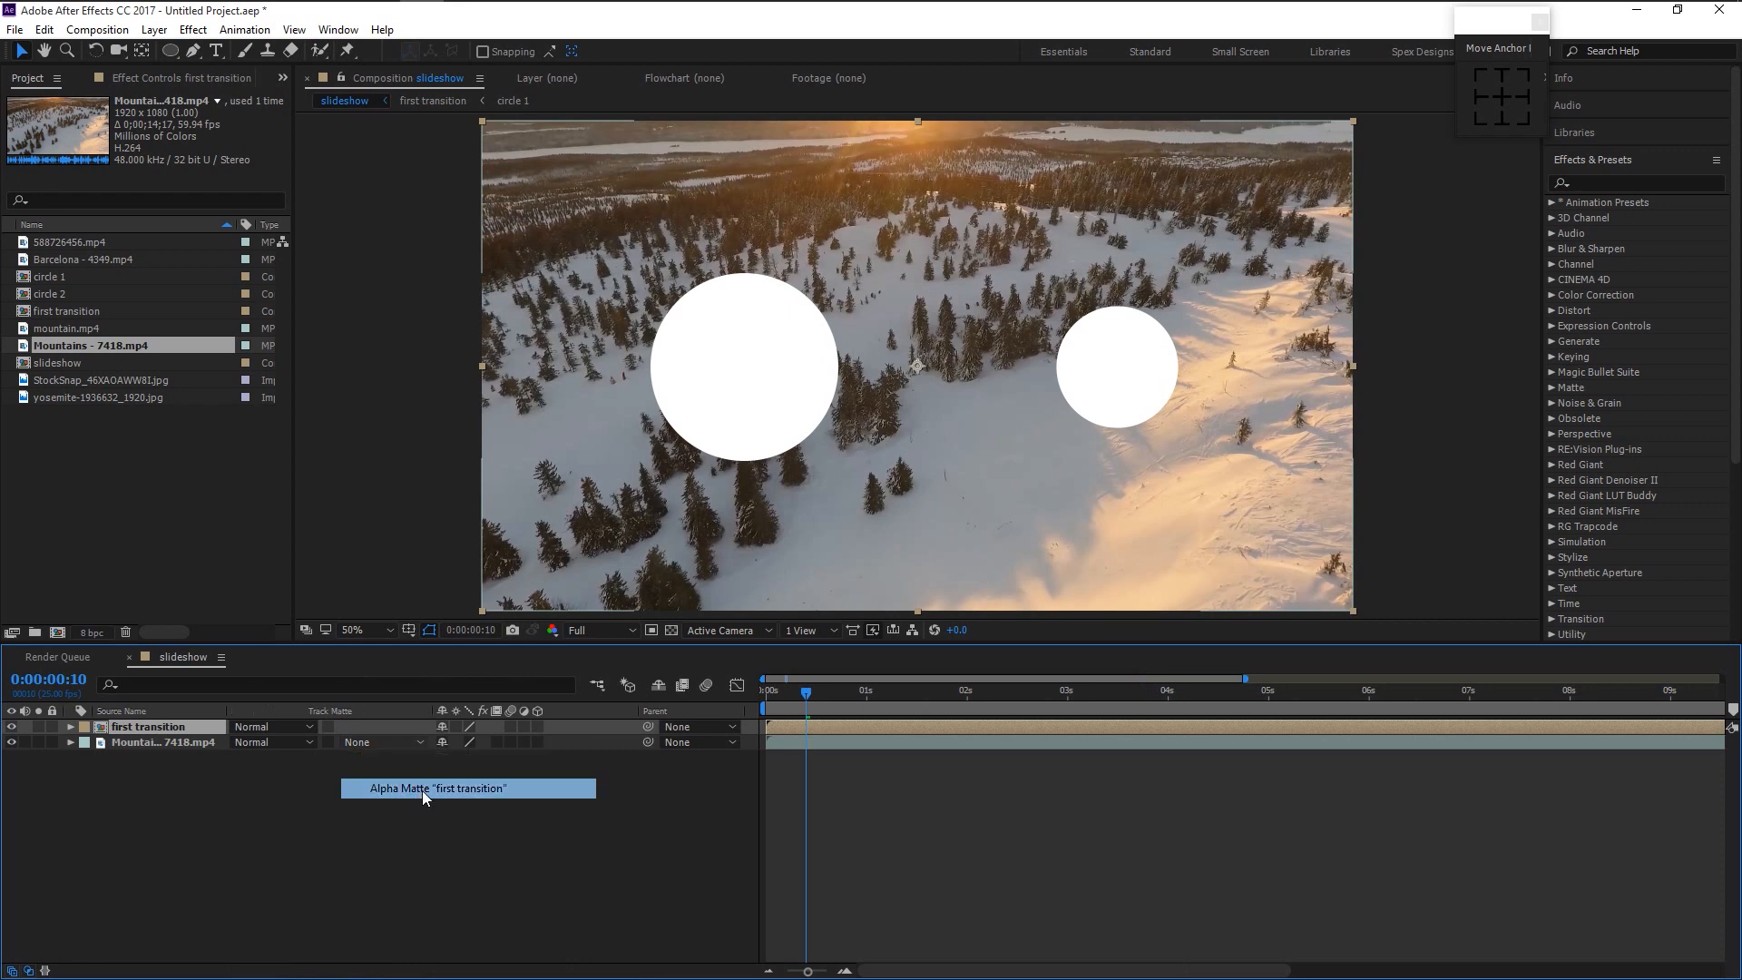
# - Preview the circle reveal of the mountain clip, then move to about two seconds
pyautogui.press('Home')
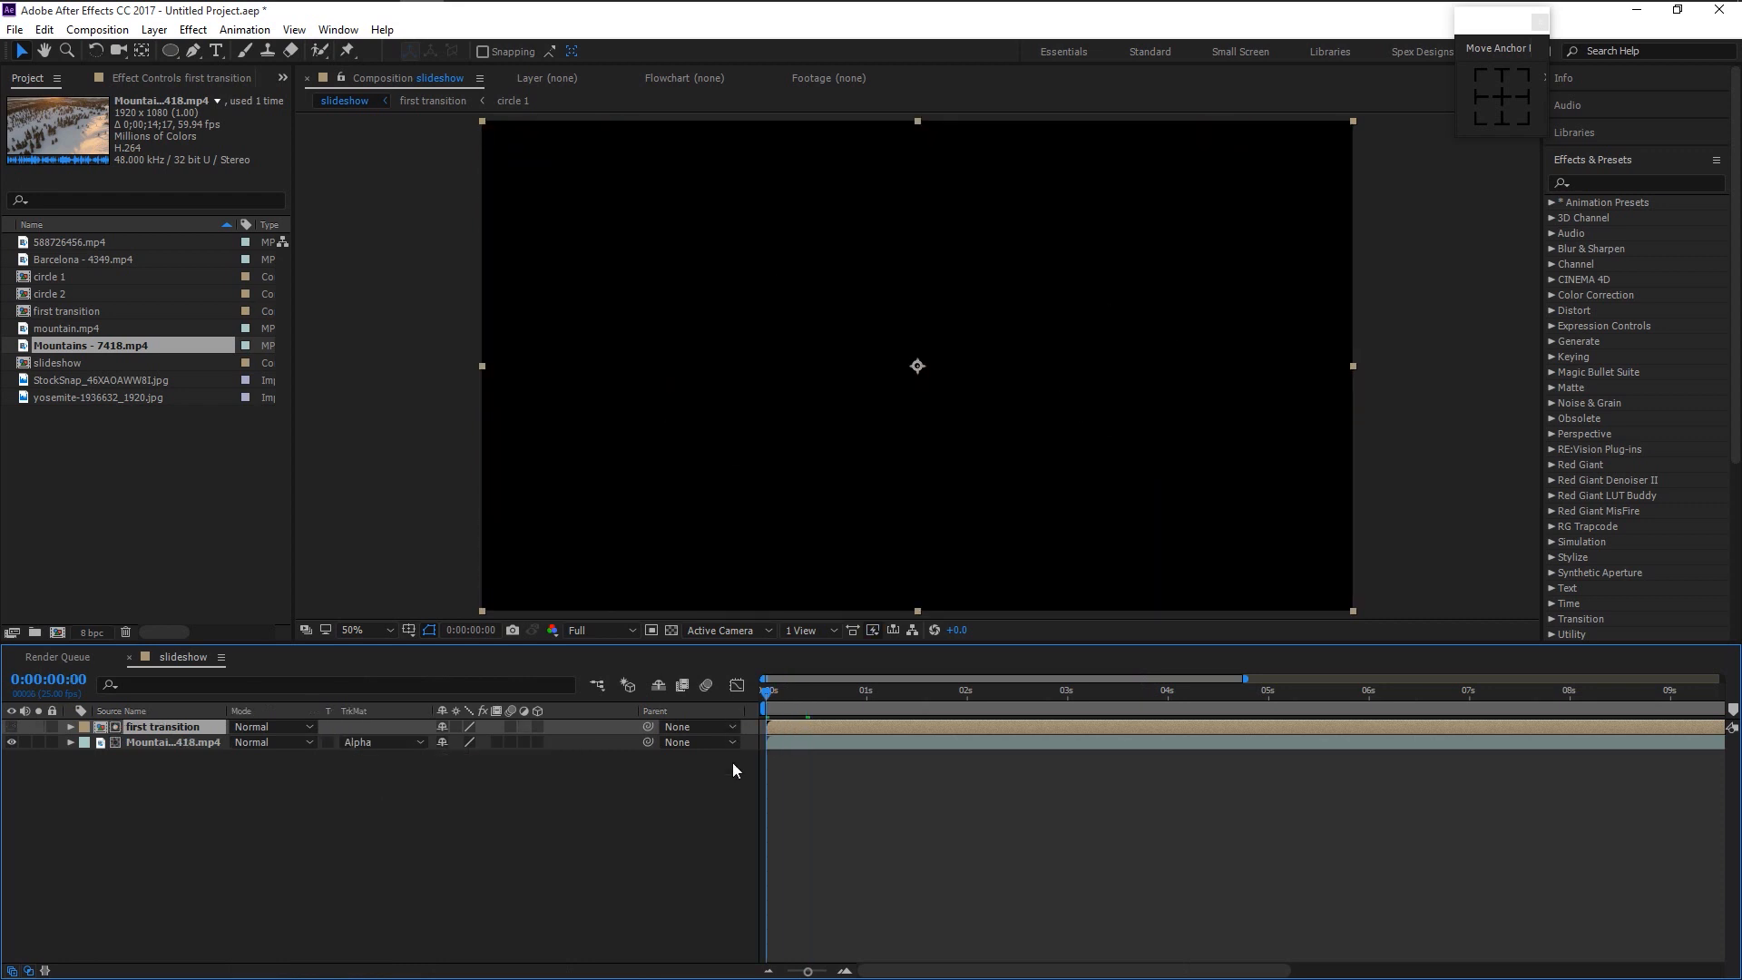
pyautogui.press('space')
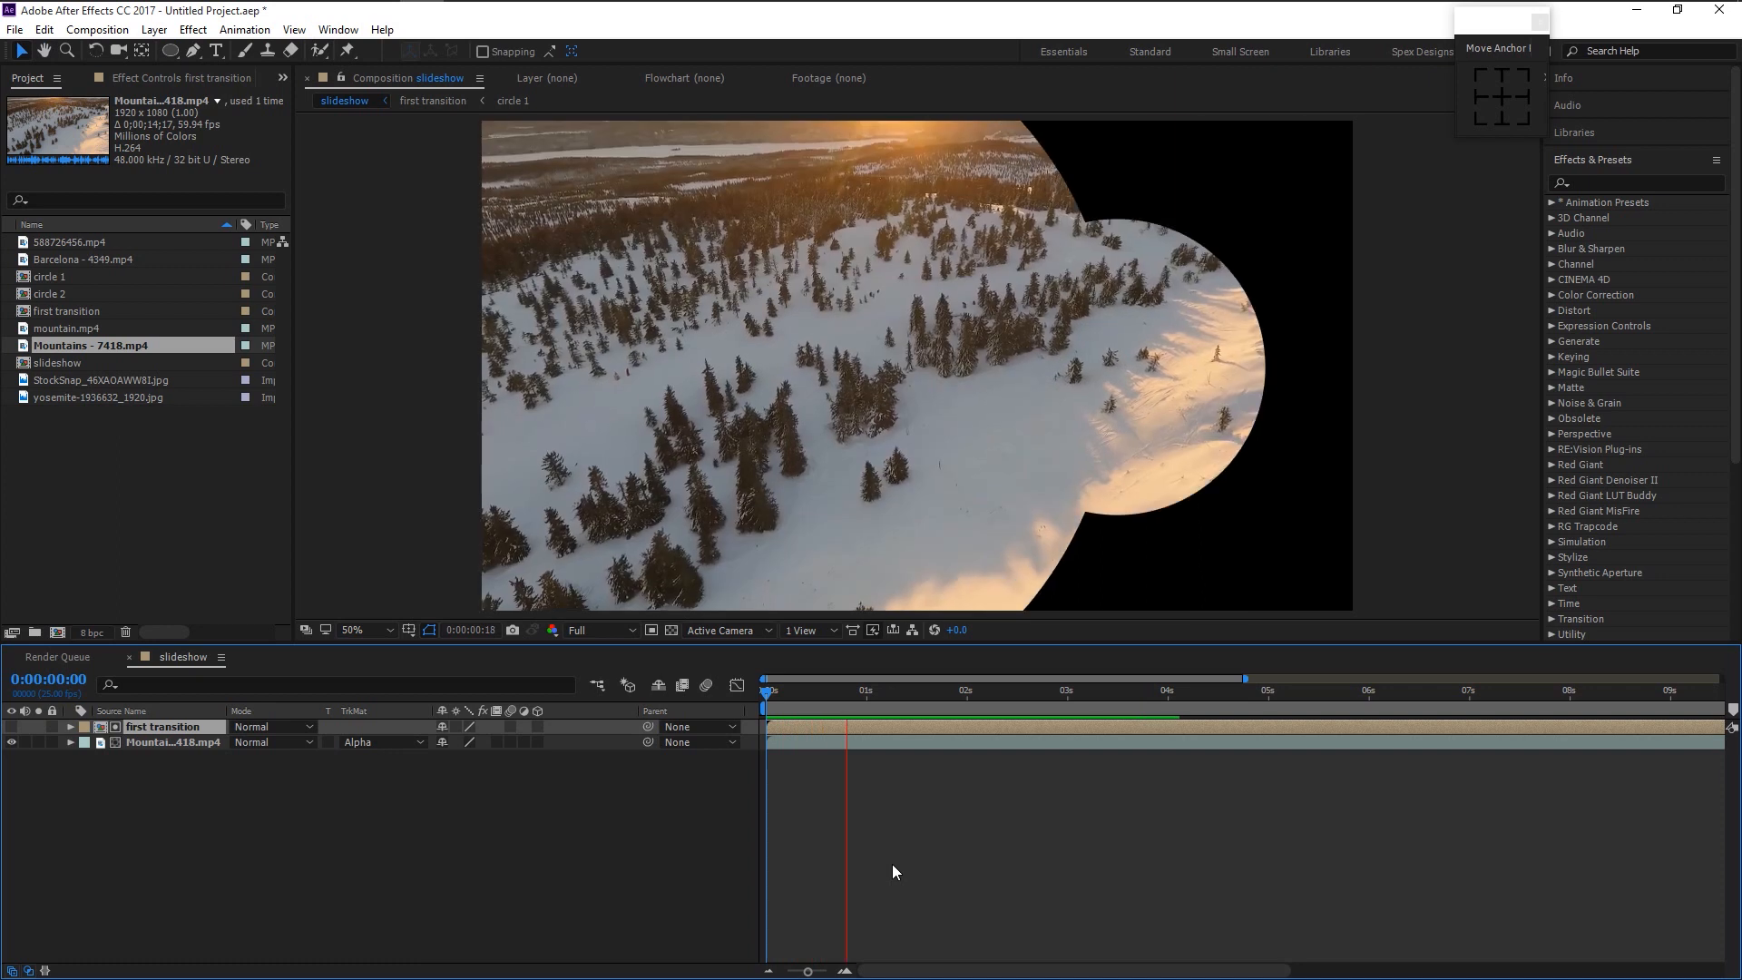
pyautogui.press('space')
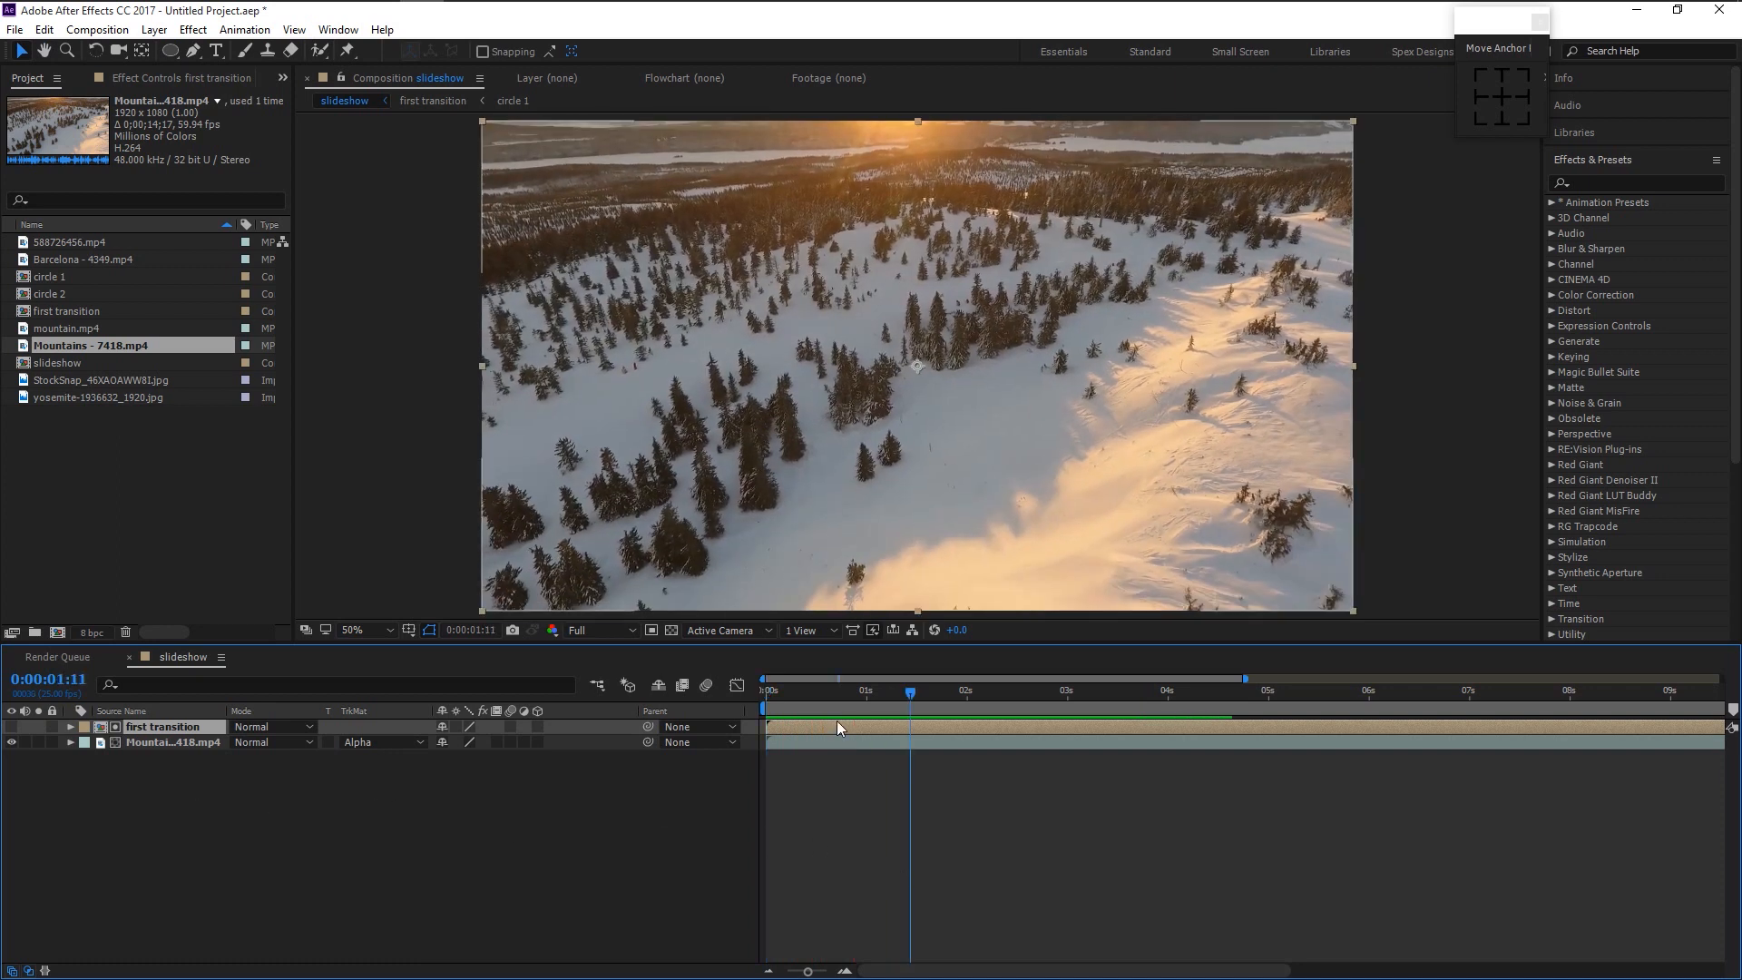
pyautogui.moveTo(911, 691); pyautogui.dragTo(967, 711)
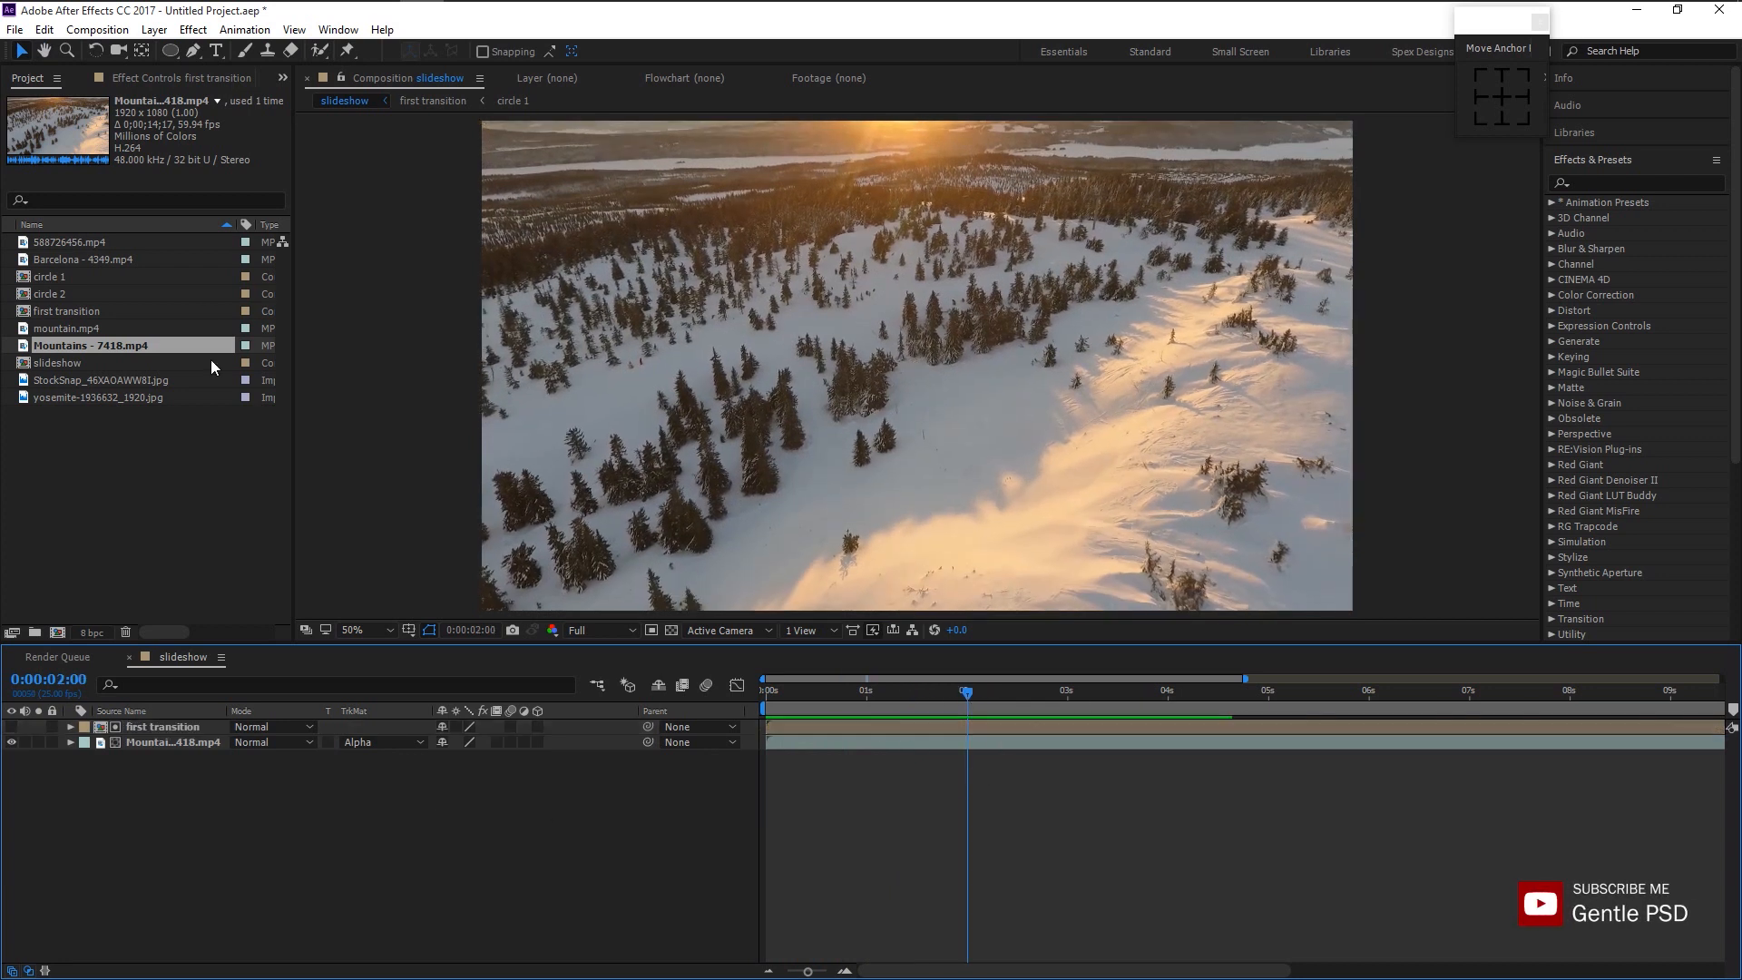
pyautogui.moveTo(166, 57); pyautogui.dragTo(227, 87)
# - Draw a small white circle, centre its anchor, and push it past the frame's lower-left corner
pyautogui.moveTo(921, 344); pyautogui.dragTo(1011, 433)
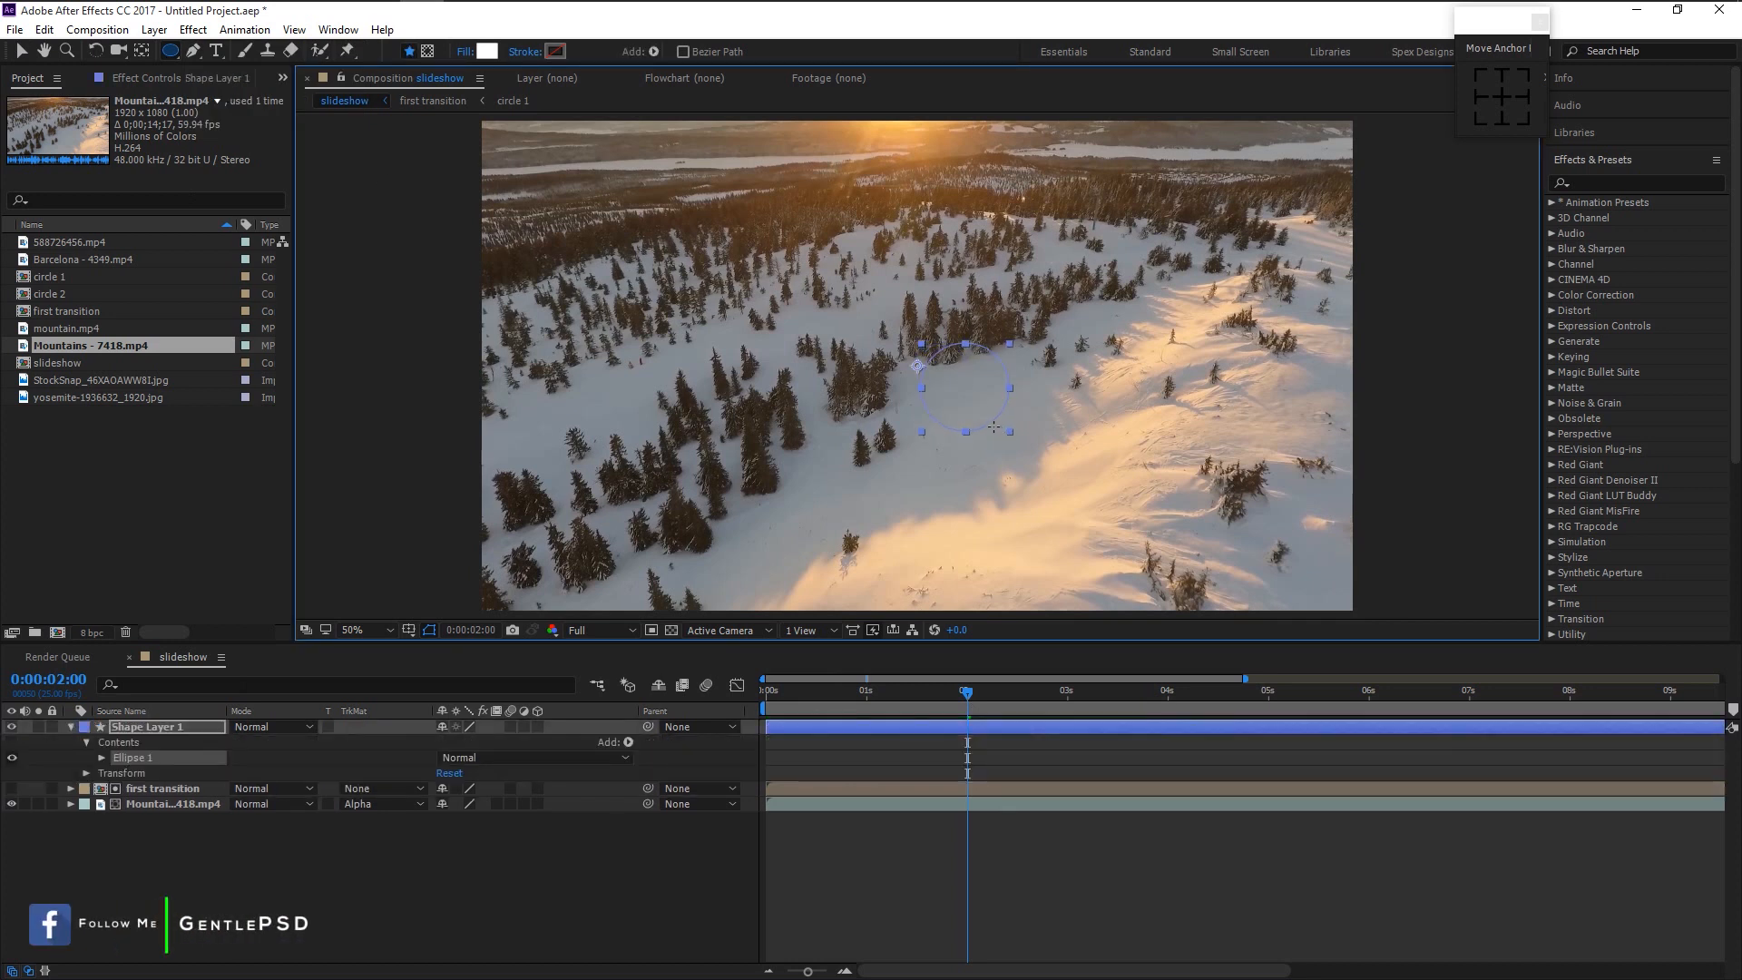
pyautogui.moveTo(985, 423); pyautogui.dragTo(999, 422)
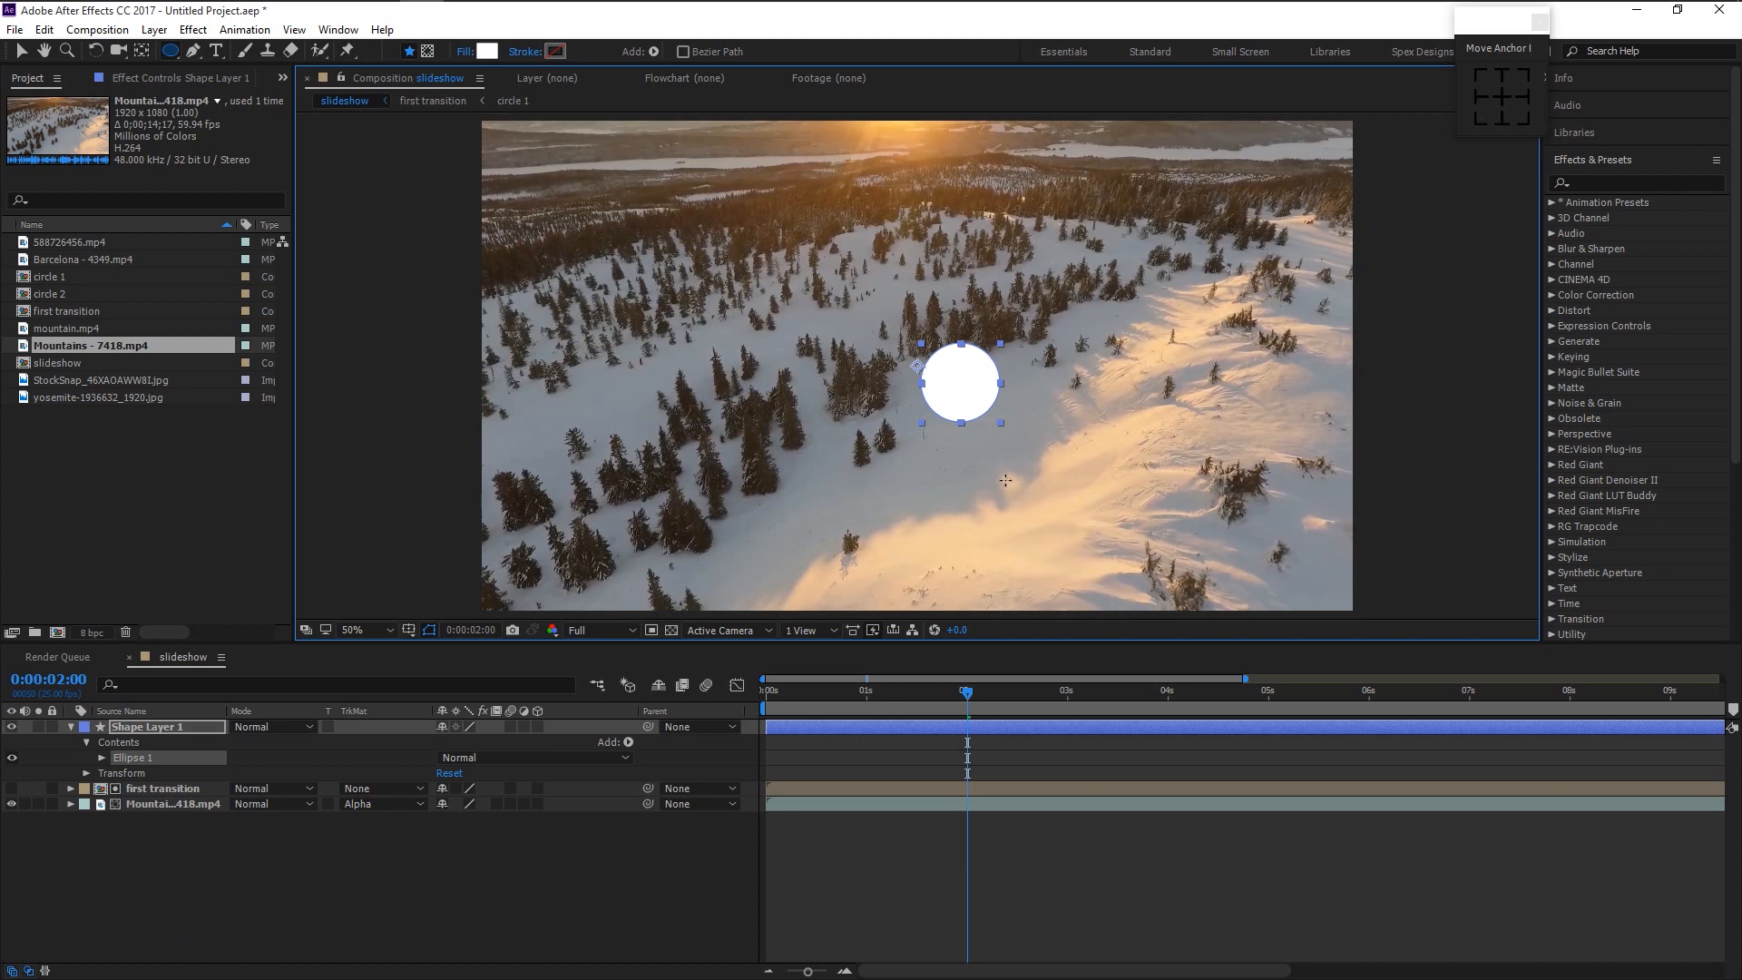
pyautogui.press('v')
pyautogui.hotkey('ctrl', 'alt', 'Home')
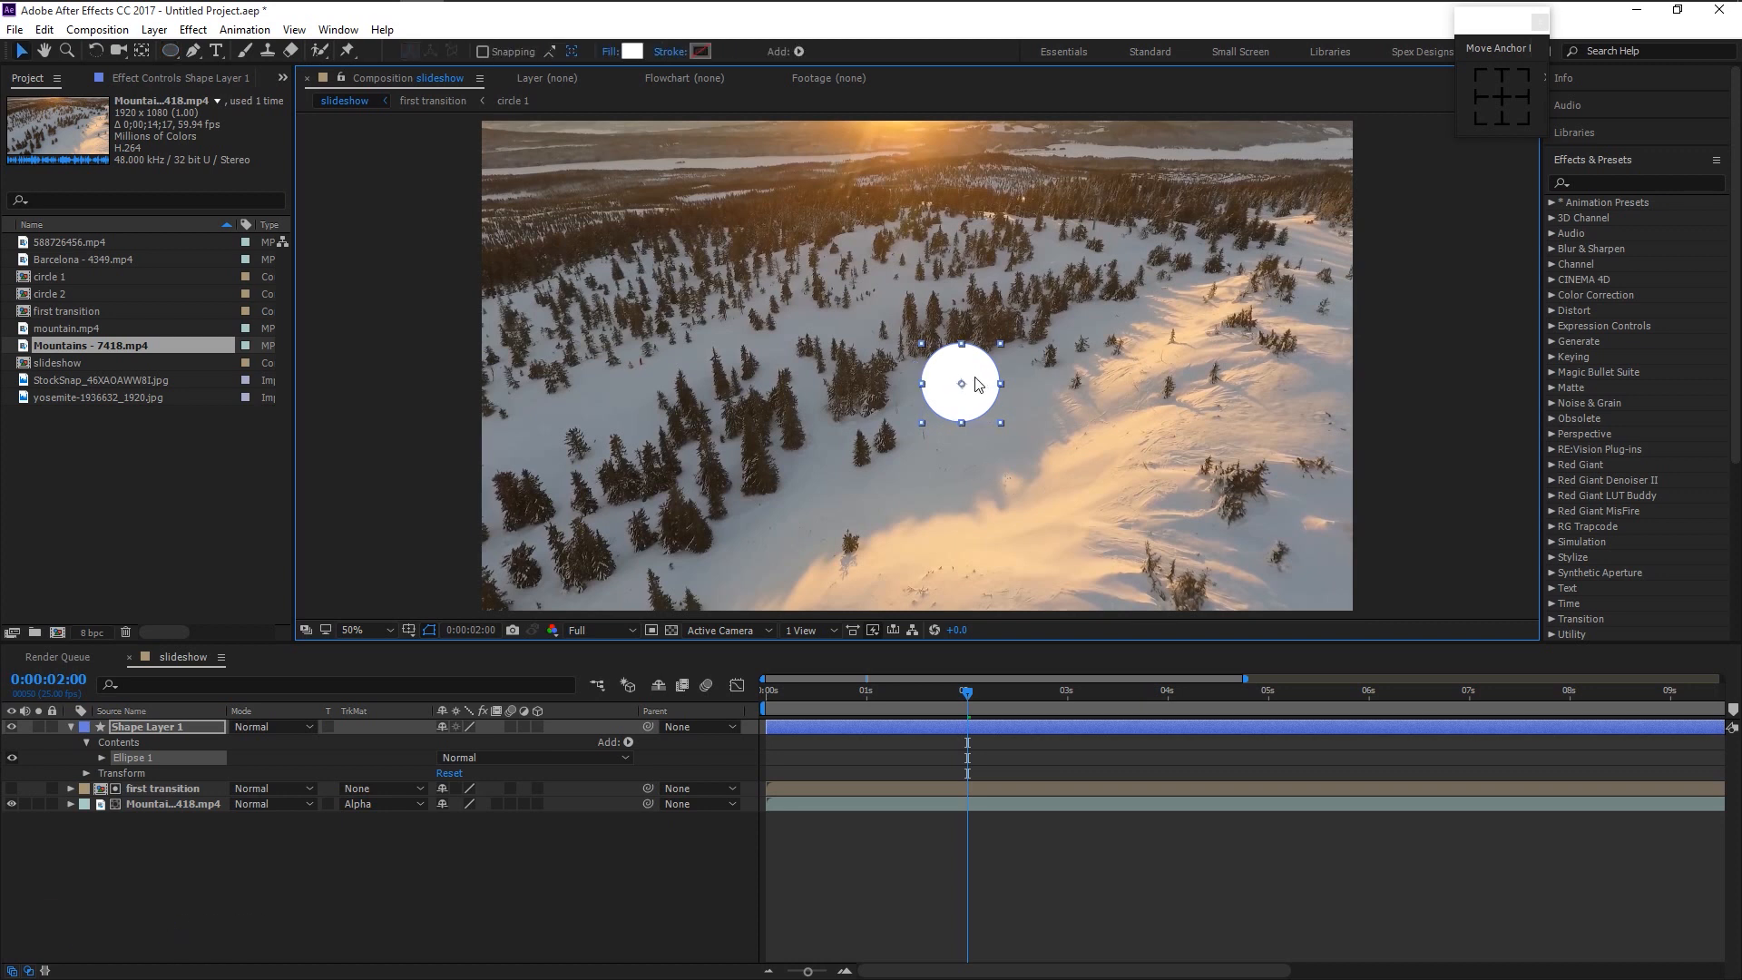
pyautogui.press(',')
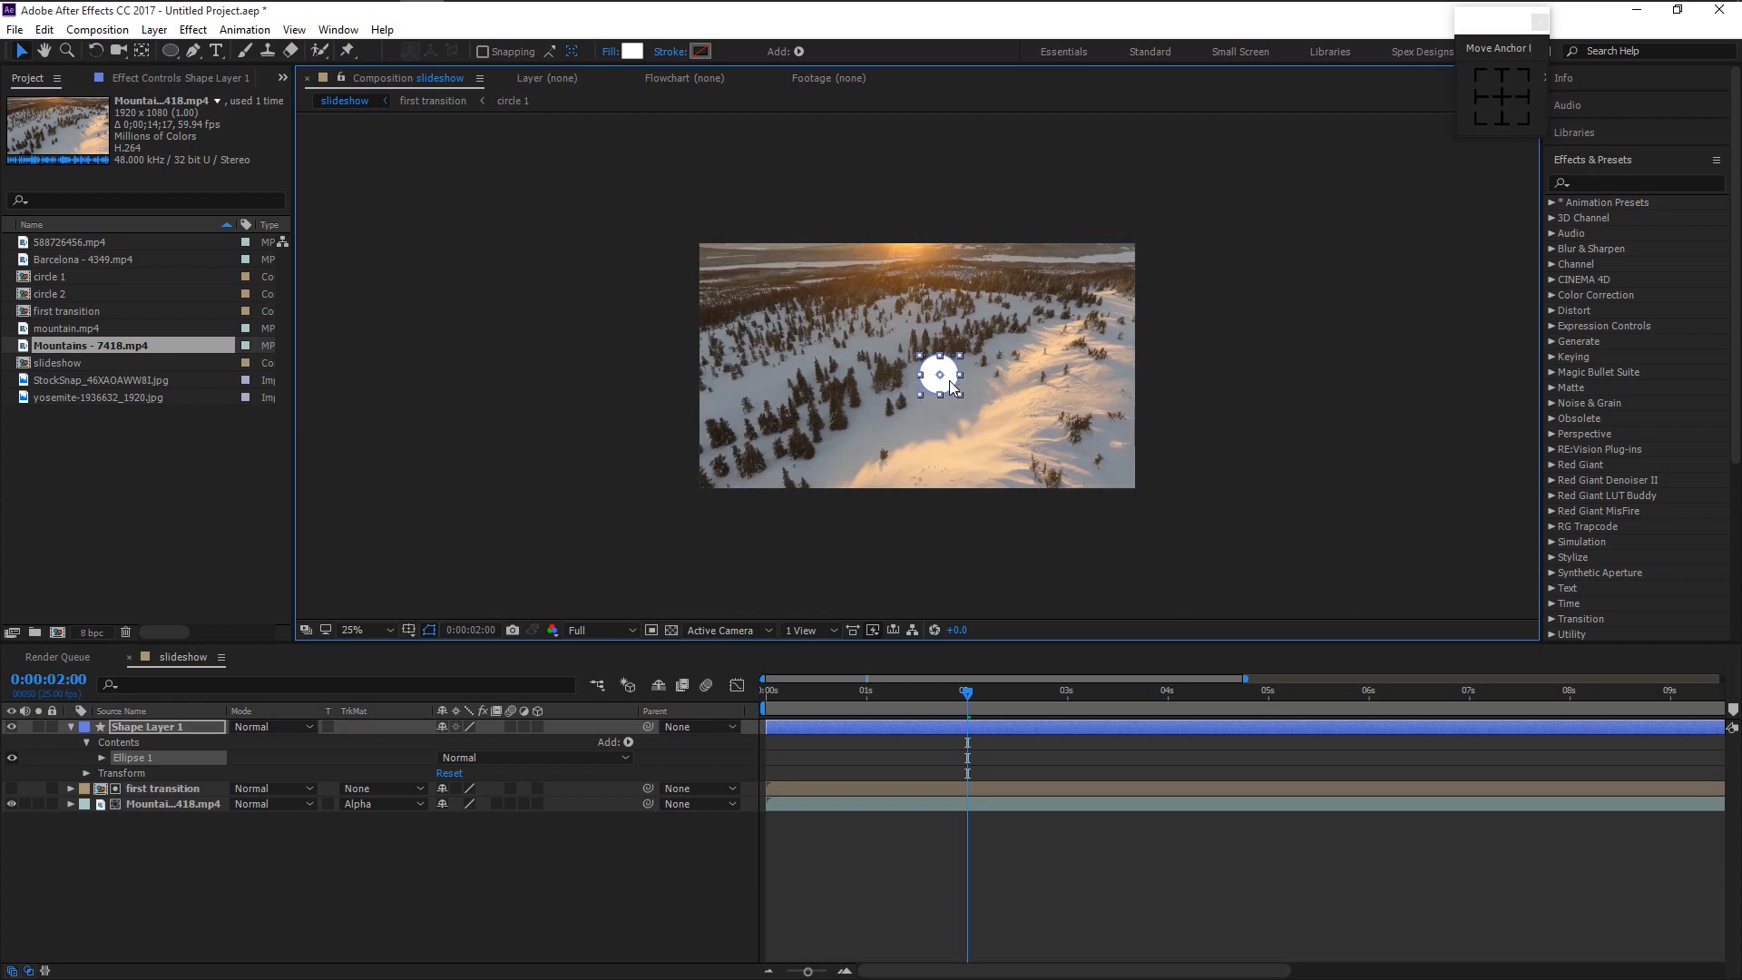
pyautogui.moveTo(842, 434); pyautogui.dragTo(697, 520)
pyautogui.moveTo(663, 537); pyautogui.dragTo(653, 544)
# - Keyframe the circle's Position off-frame lower left at 2:00 and upper right (1403, 321) at 2:15
pyautogui.press('p')
pyautogui.press(';')
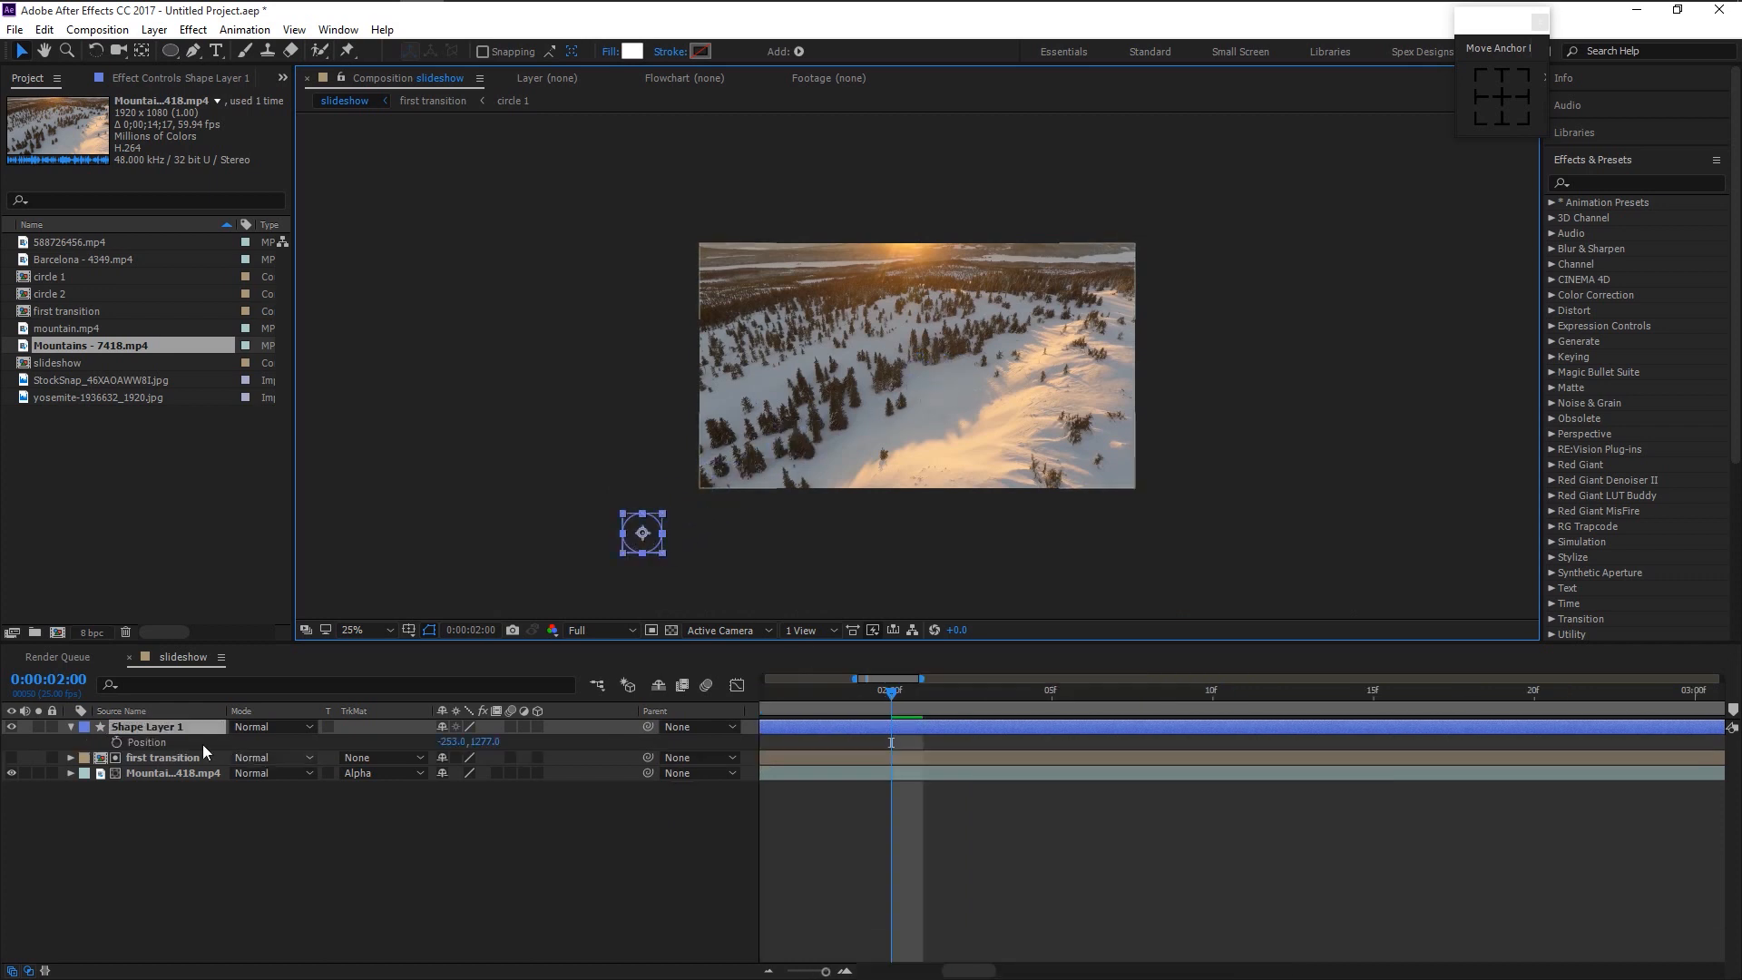
pyautogui.click(116, 742)
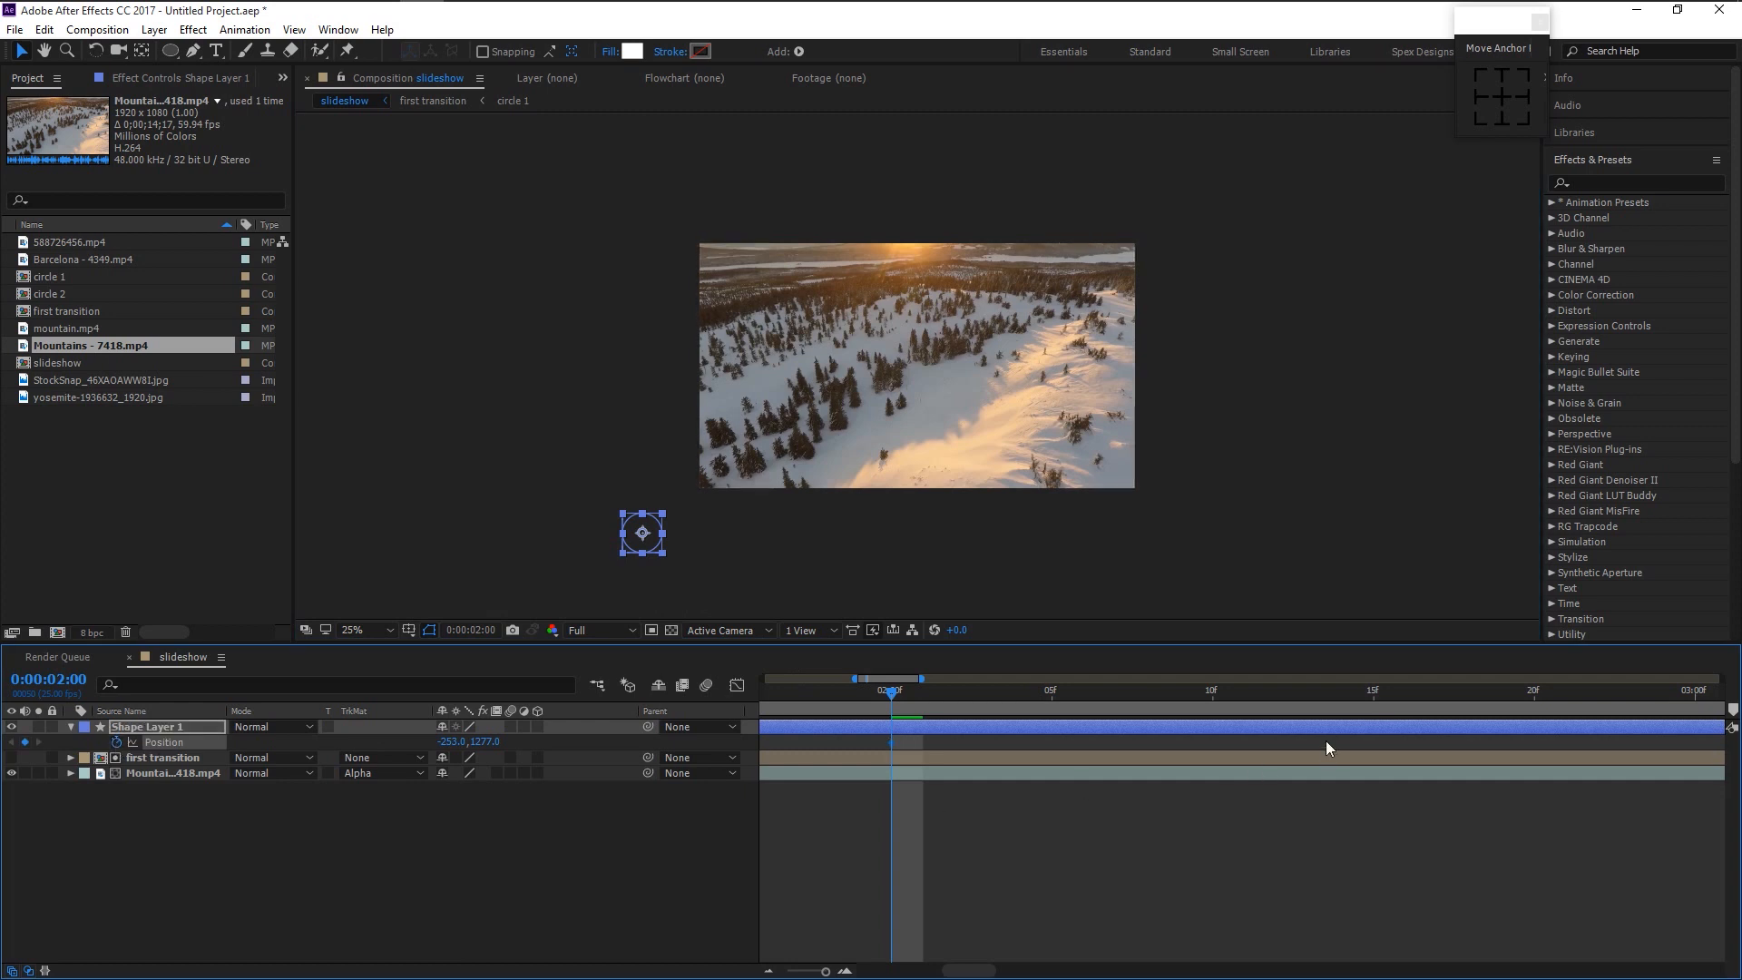
pyautogui.click(1375, 690)
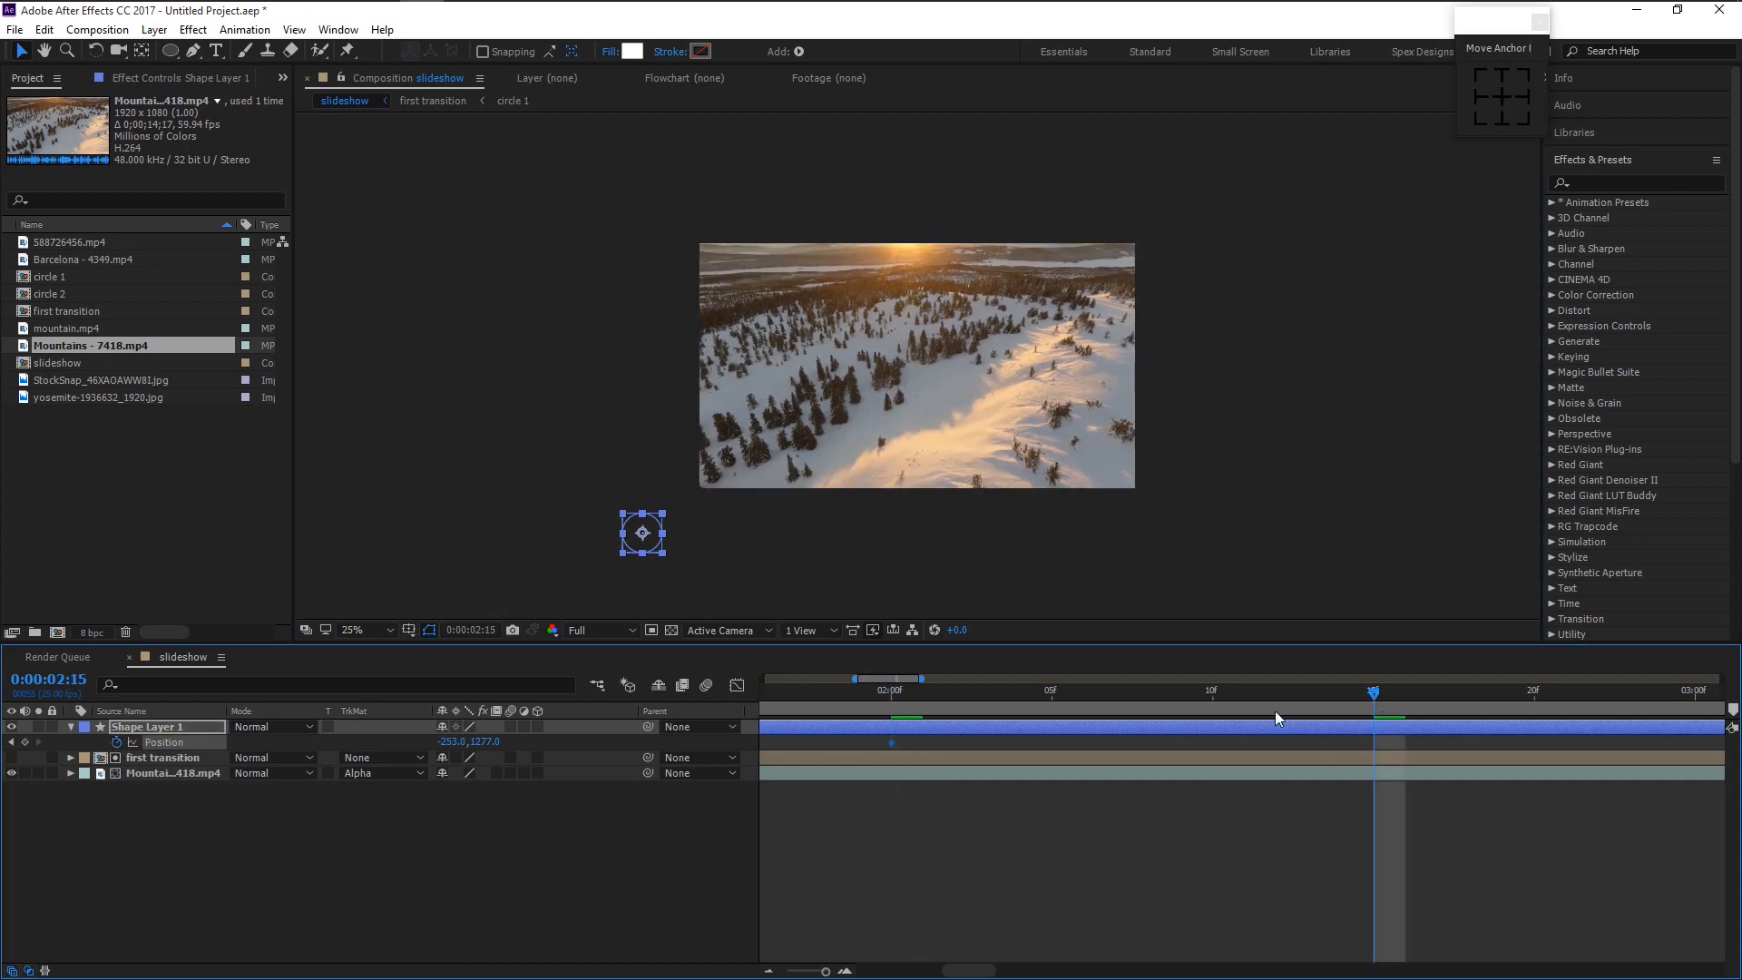
pyautogui.moveTo(644, 535)
pyautogui.mouseDown()
pyautogui.moveTo(907, 356)
pyautogui.moveTo(1034, 304)
pyautogui.moveTo(1018, 320)
pyautogui.mouseUp()
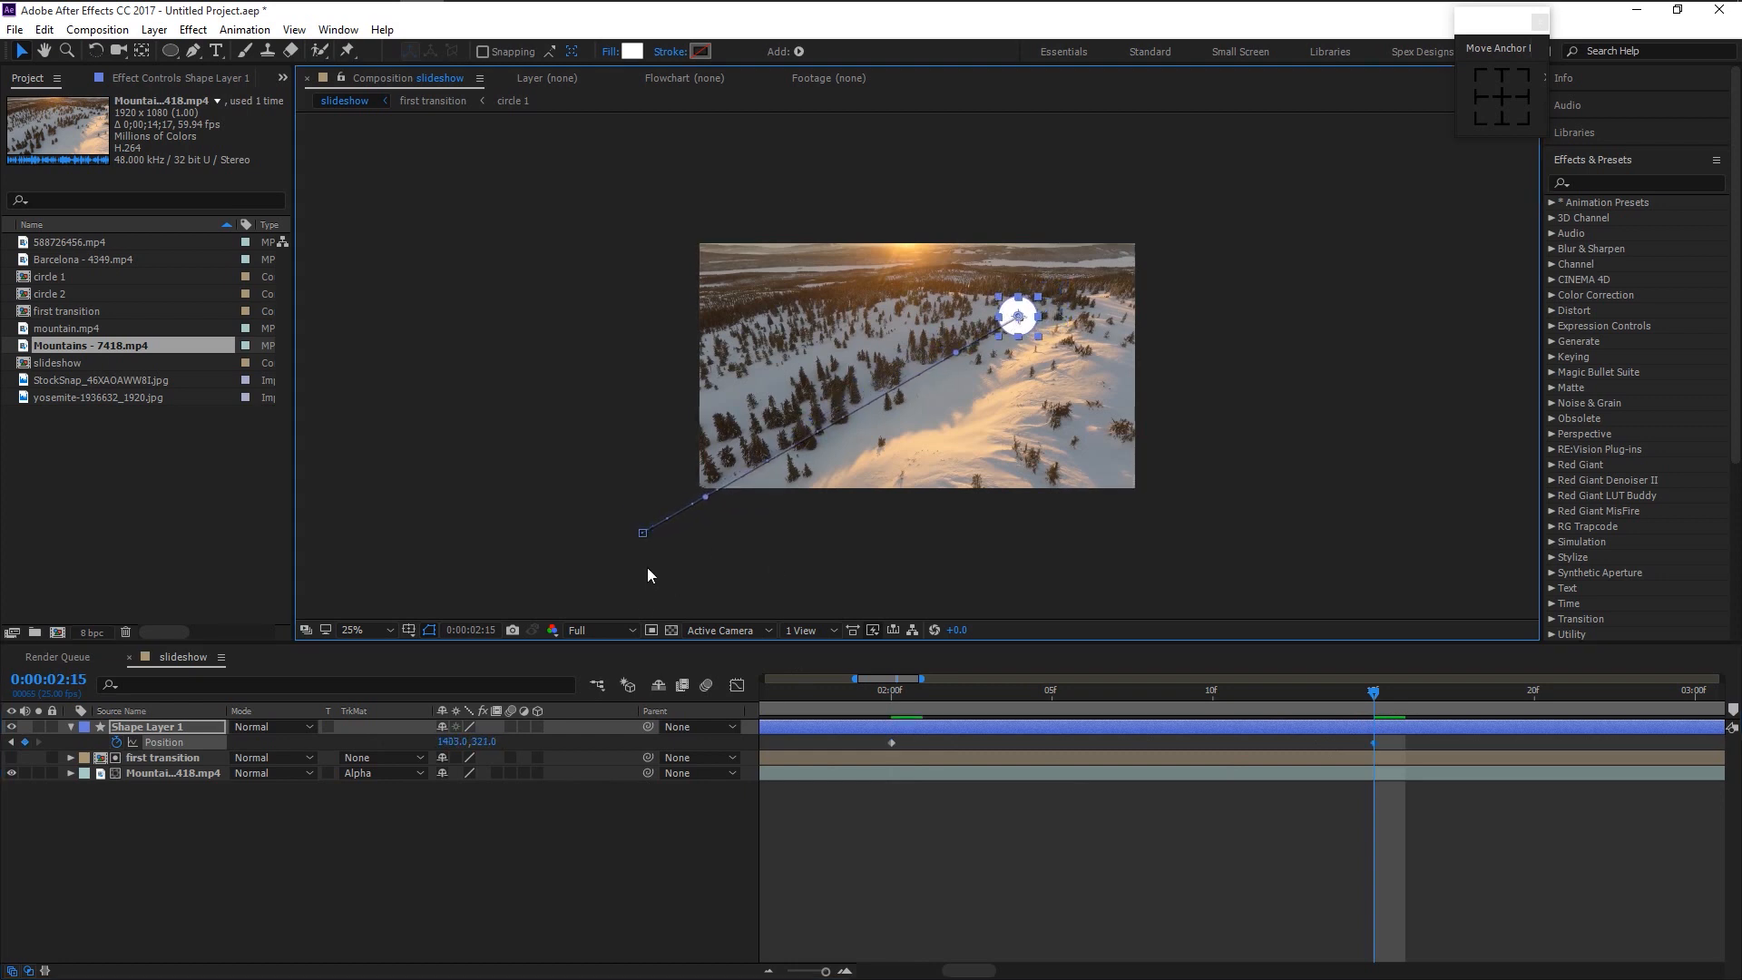
pyautogui.moveTo(642, 536); pyautogui.dragTo(626, 531)
pyautogui.press('-')
# - Keyframe the circle's Scale: 247% at 2:20, 100% near 2:22, and 1089% at 3:00
pyautogui.press('s')
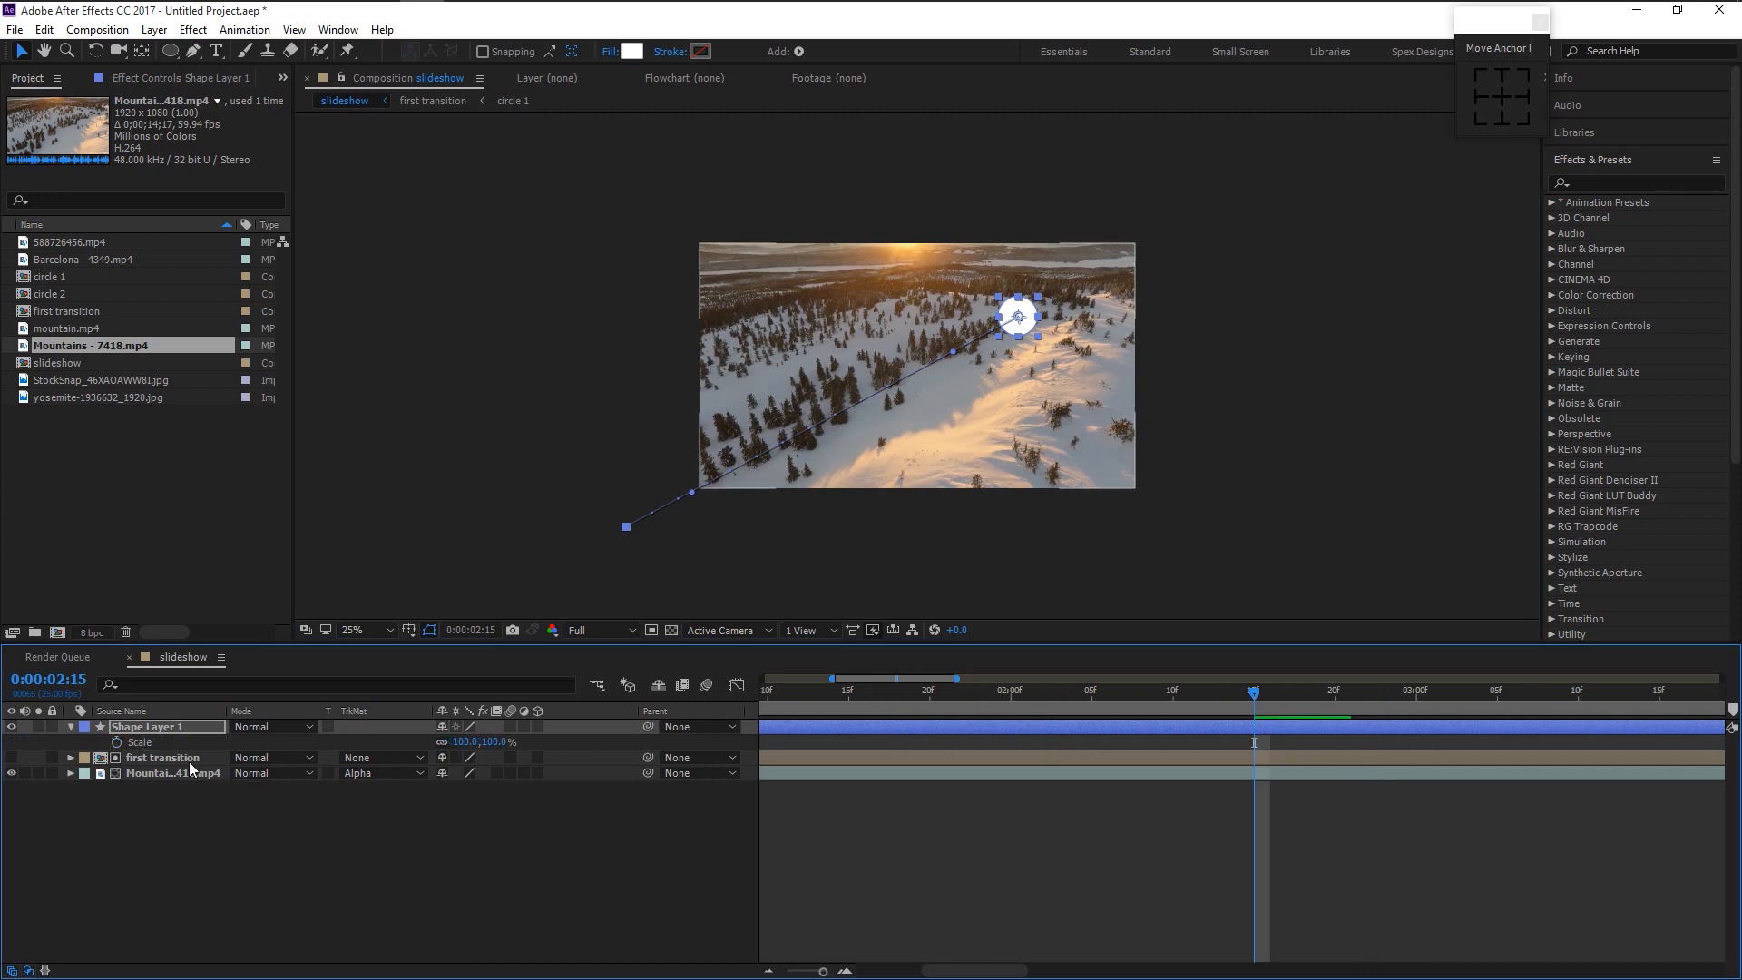
pyautogui.click(116, 742)
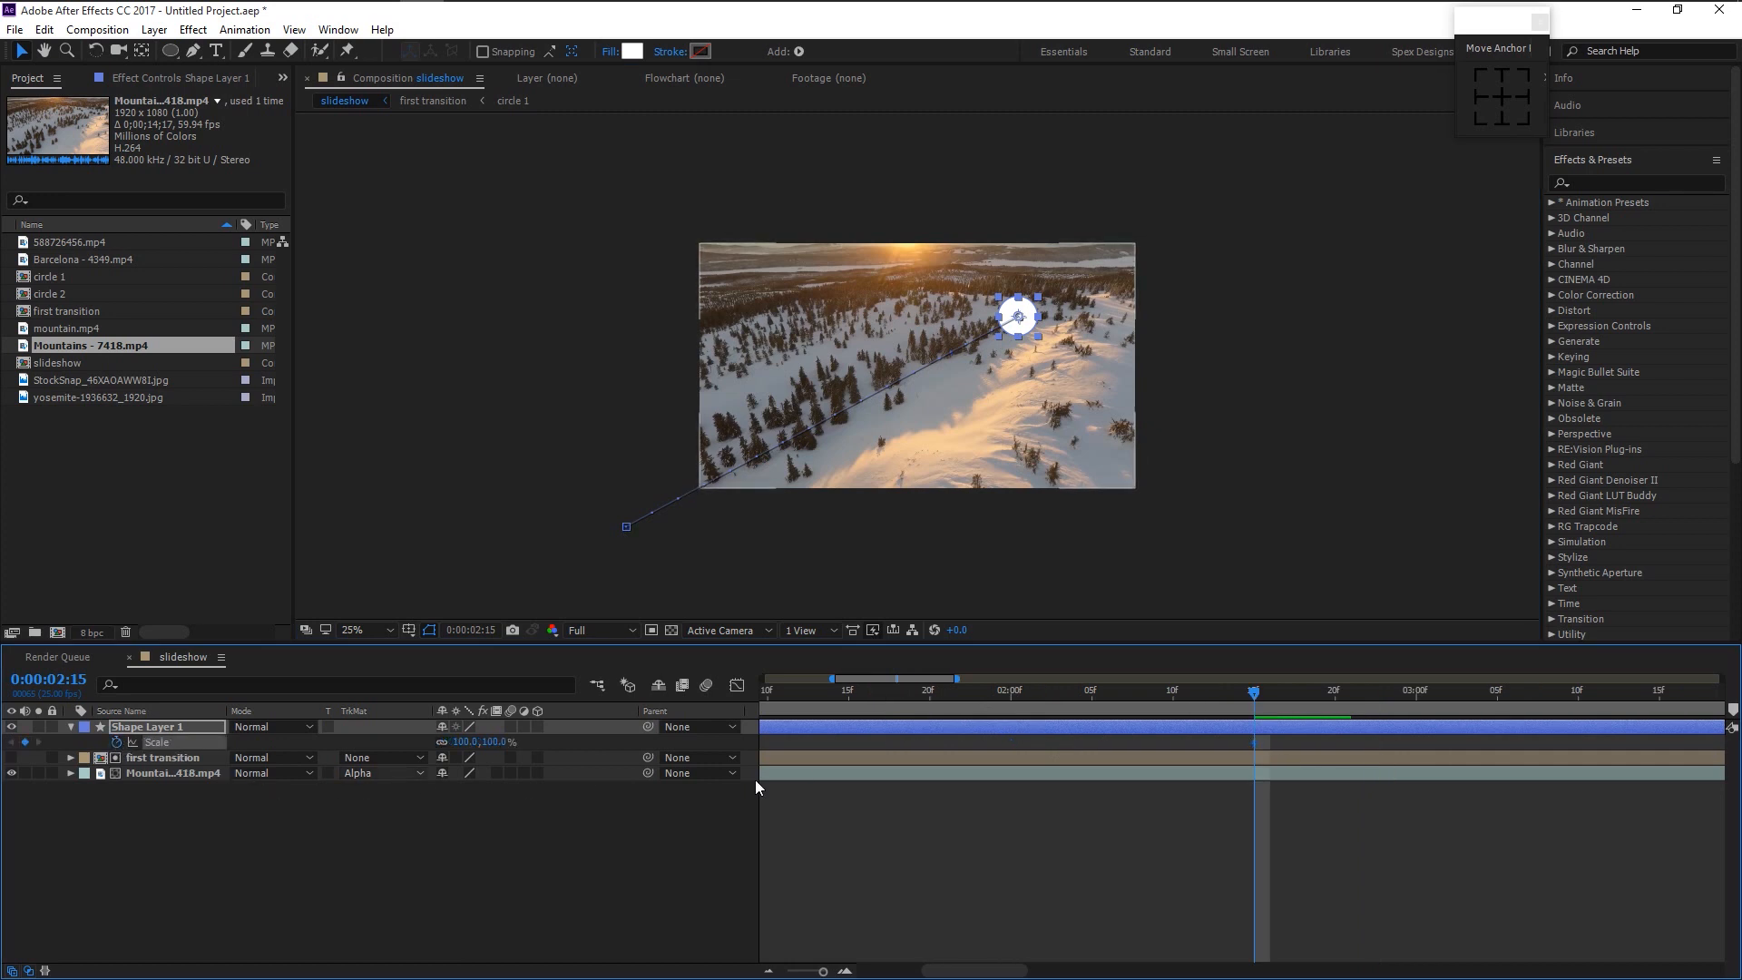
pyautogui.click(1332, 690)
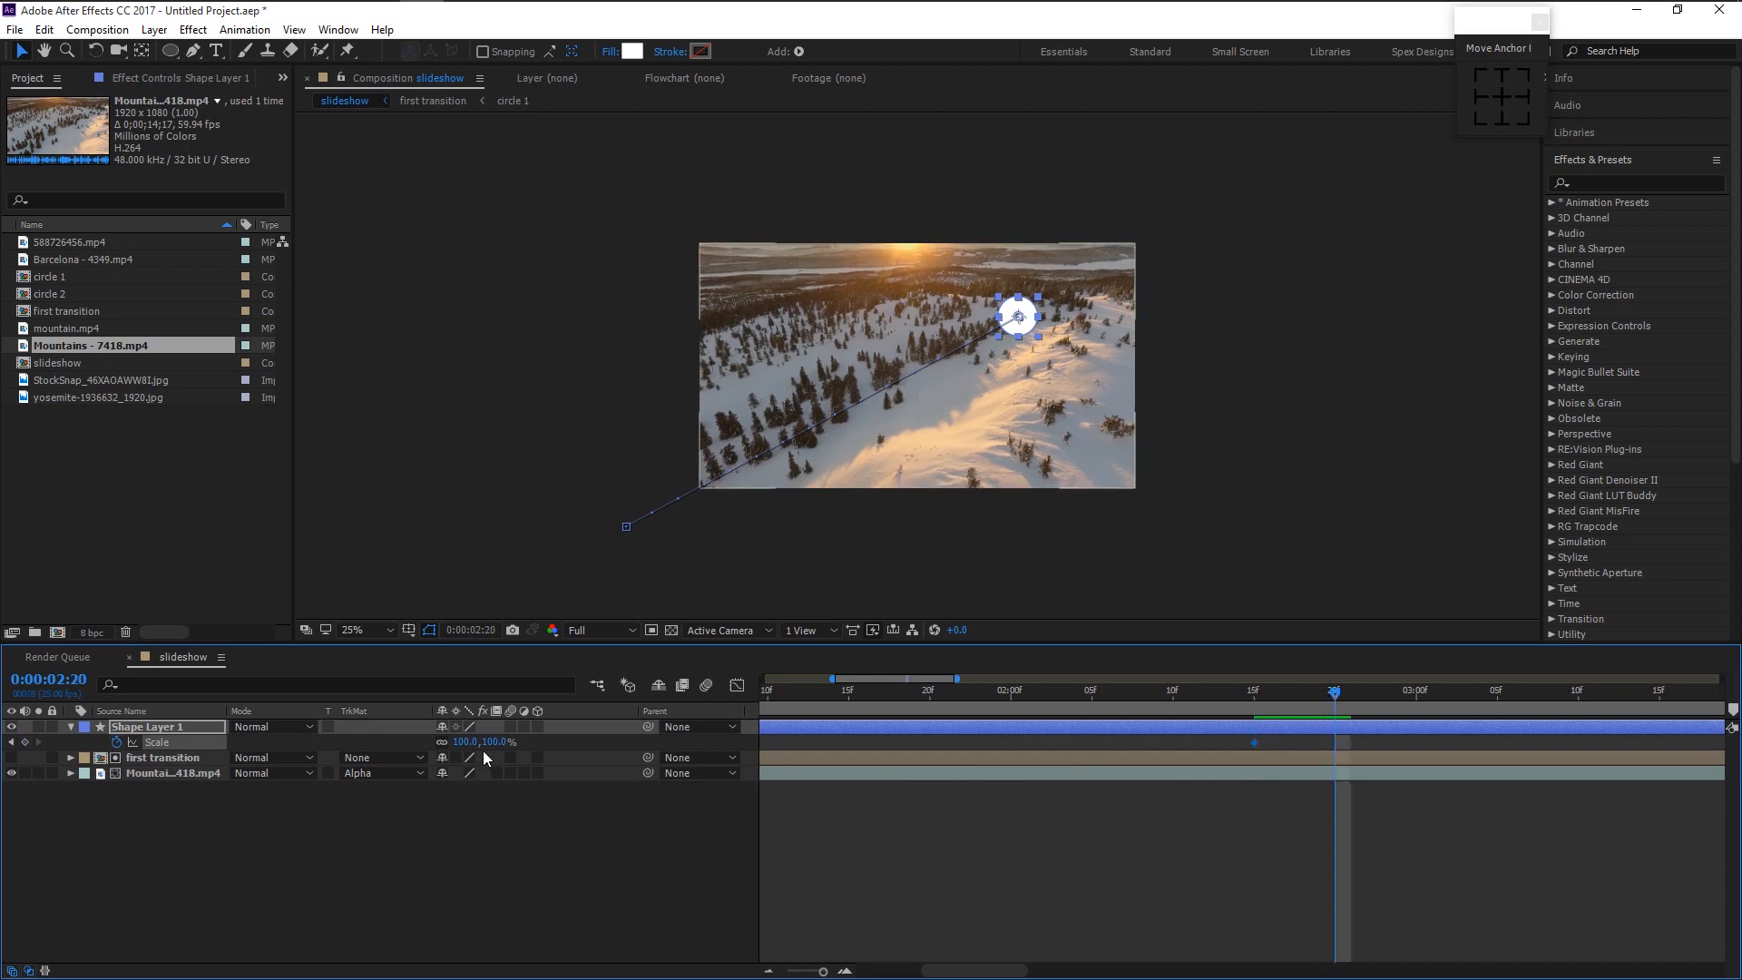
pyautogui.moveTo(513, 741); pyautogui.dragTo(654, 754)
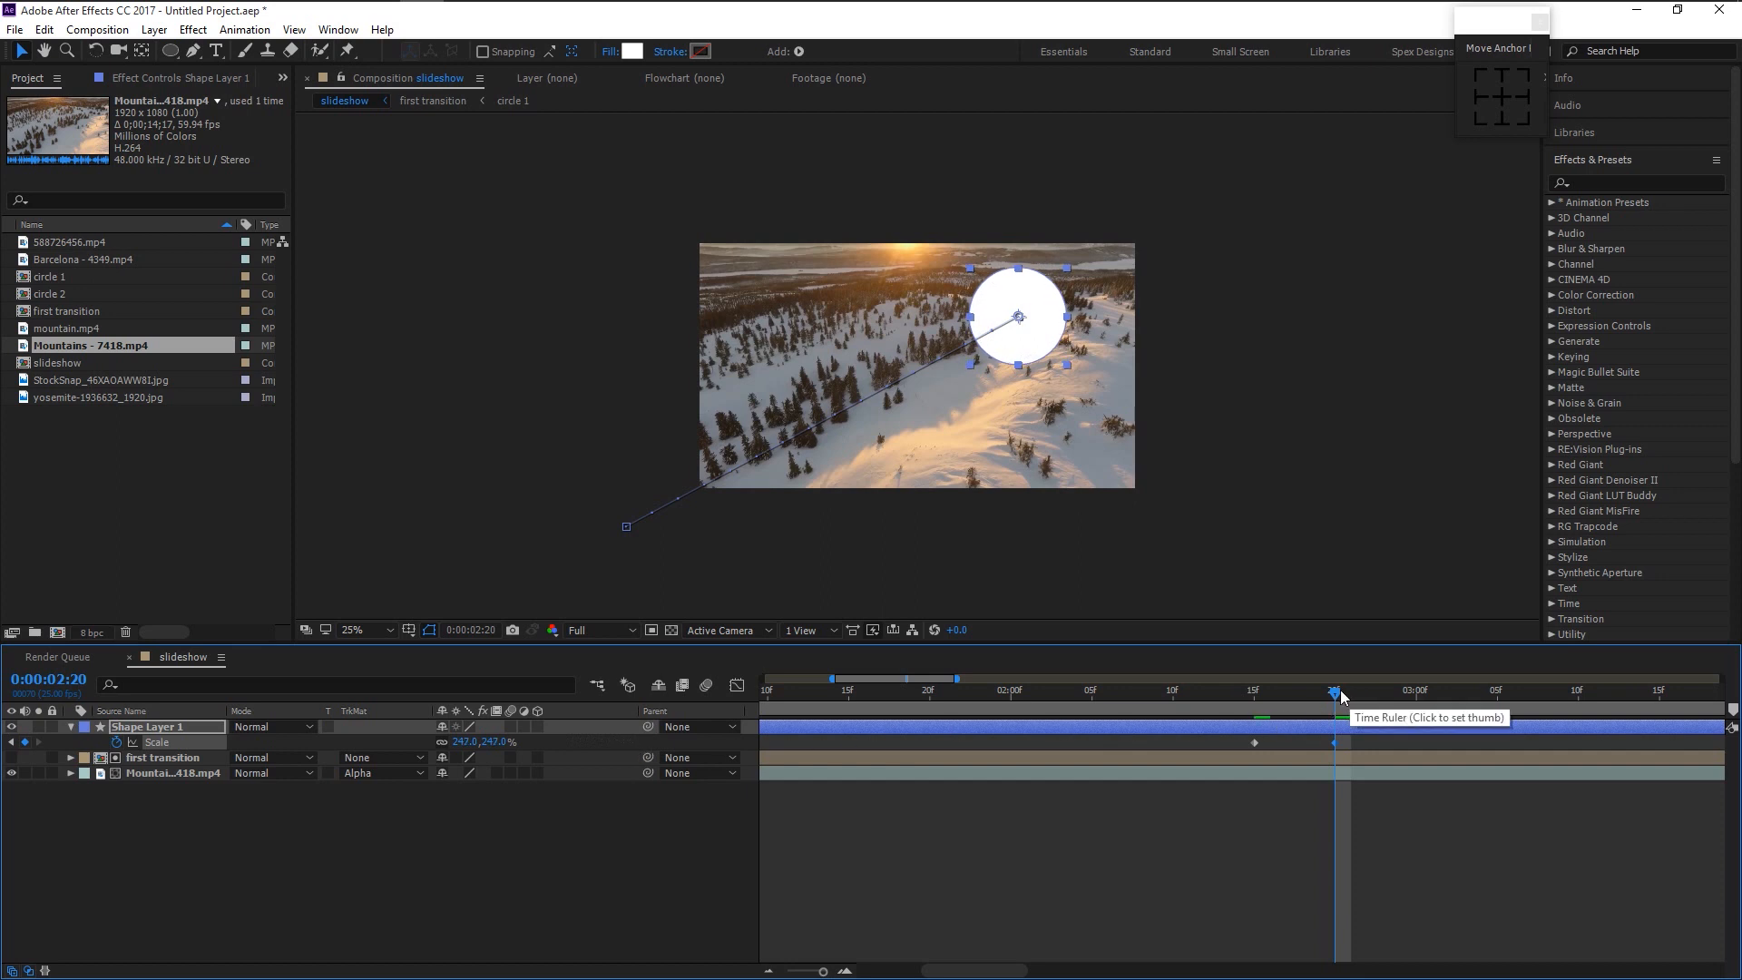
pyautogui.moveTo(1353, 693); pyautogui.dragTo(1384, 705)
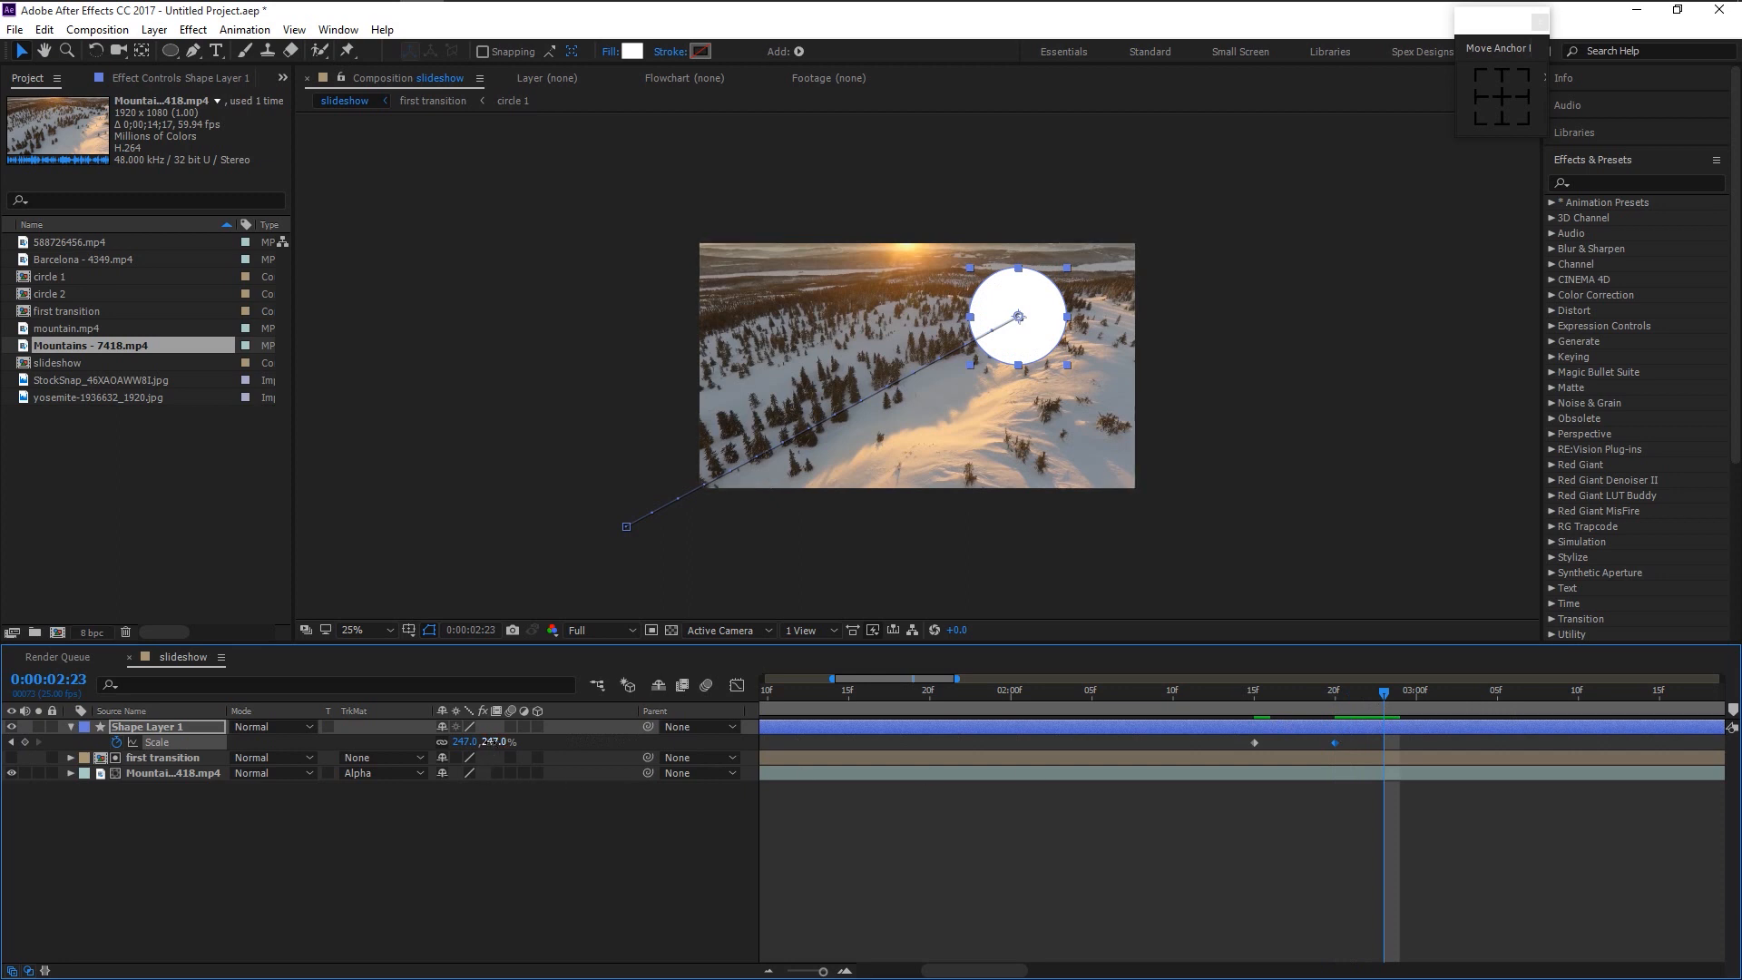
pyautogui.press('Return')
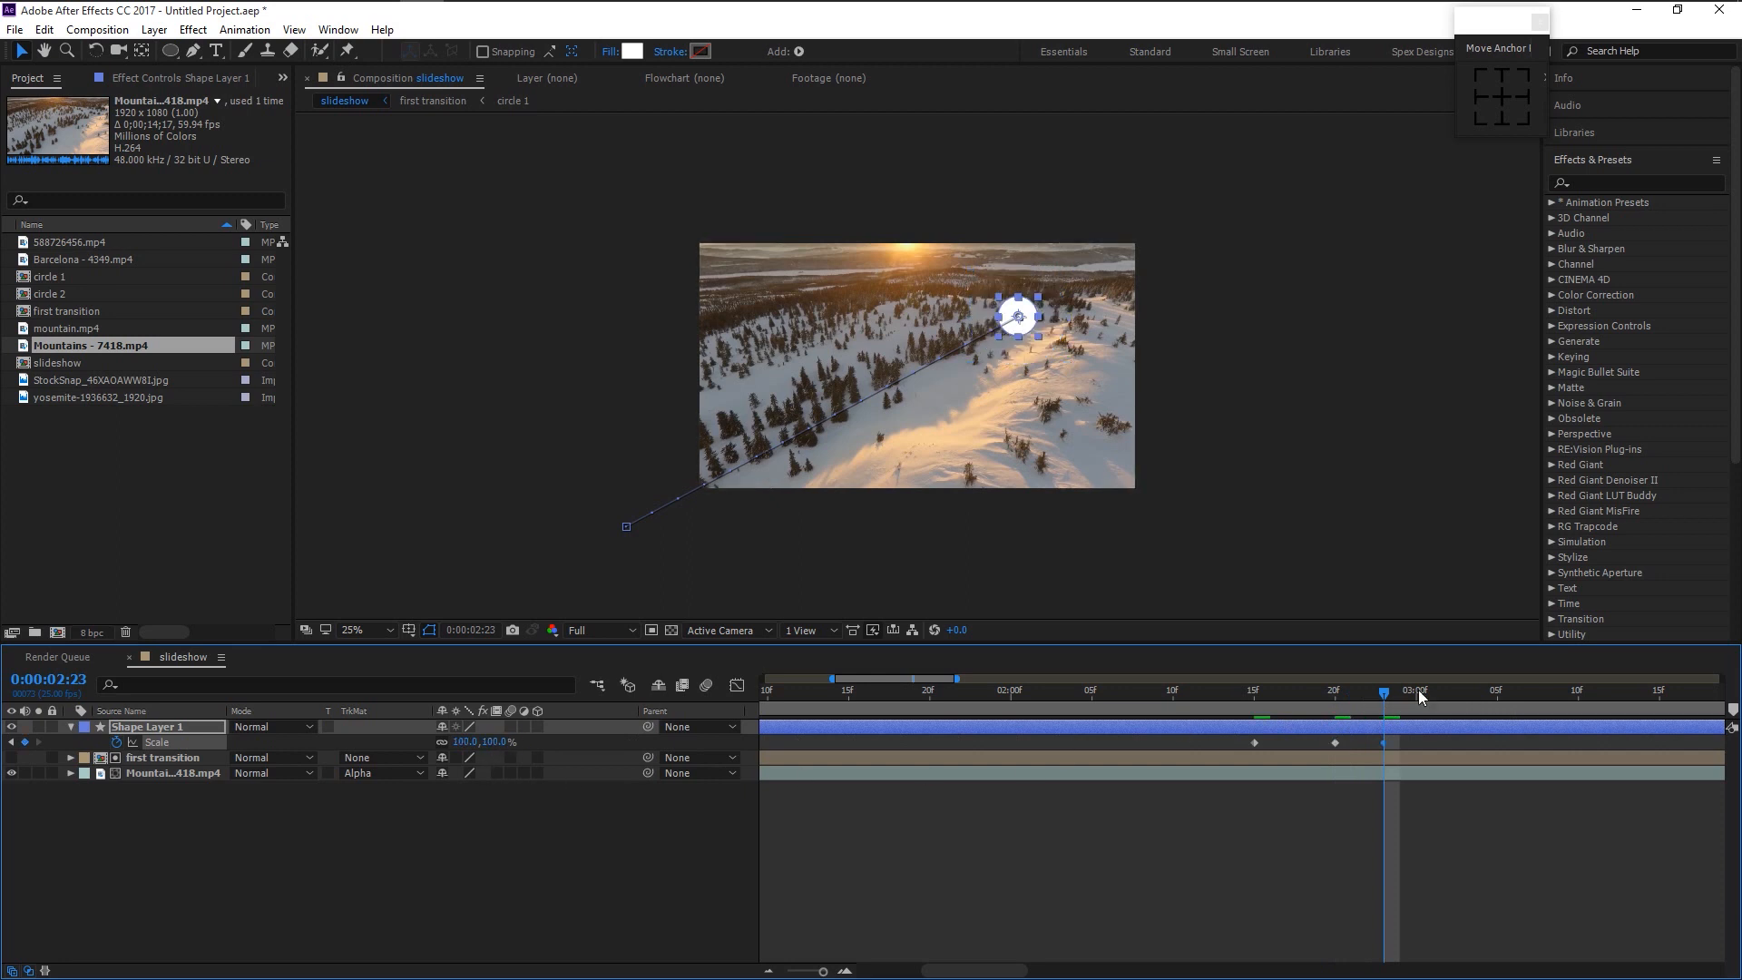
pyautogui.click(1420, 696)
pyautogui.moveTo(1378, 743)
pyautogui.mouseDown()
pyautogui.moveTo(1358, 746)
pyautogui.moveTo(1379, 748)
pyautogui.mouseUp()
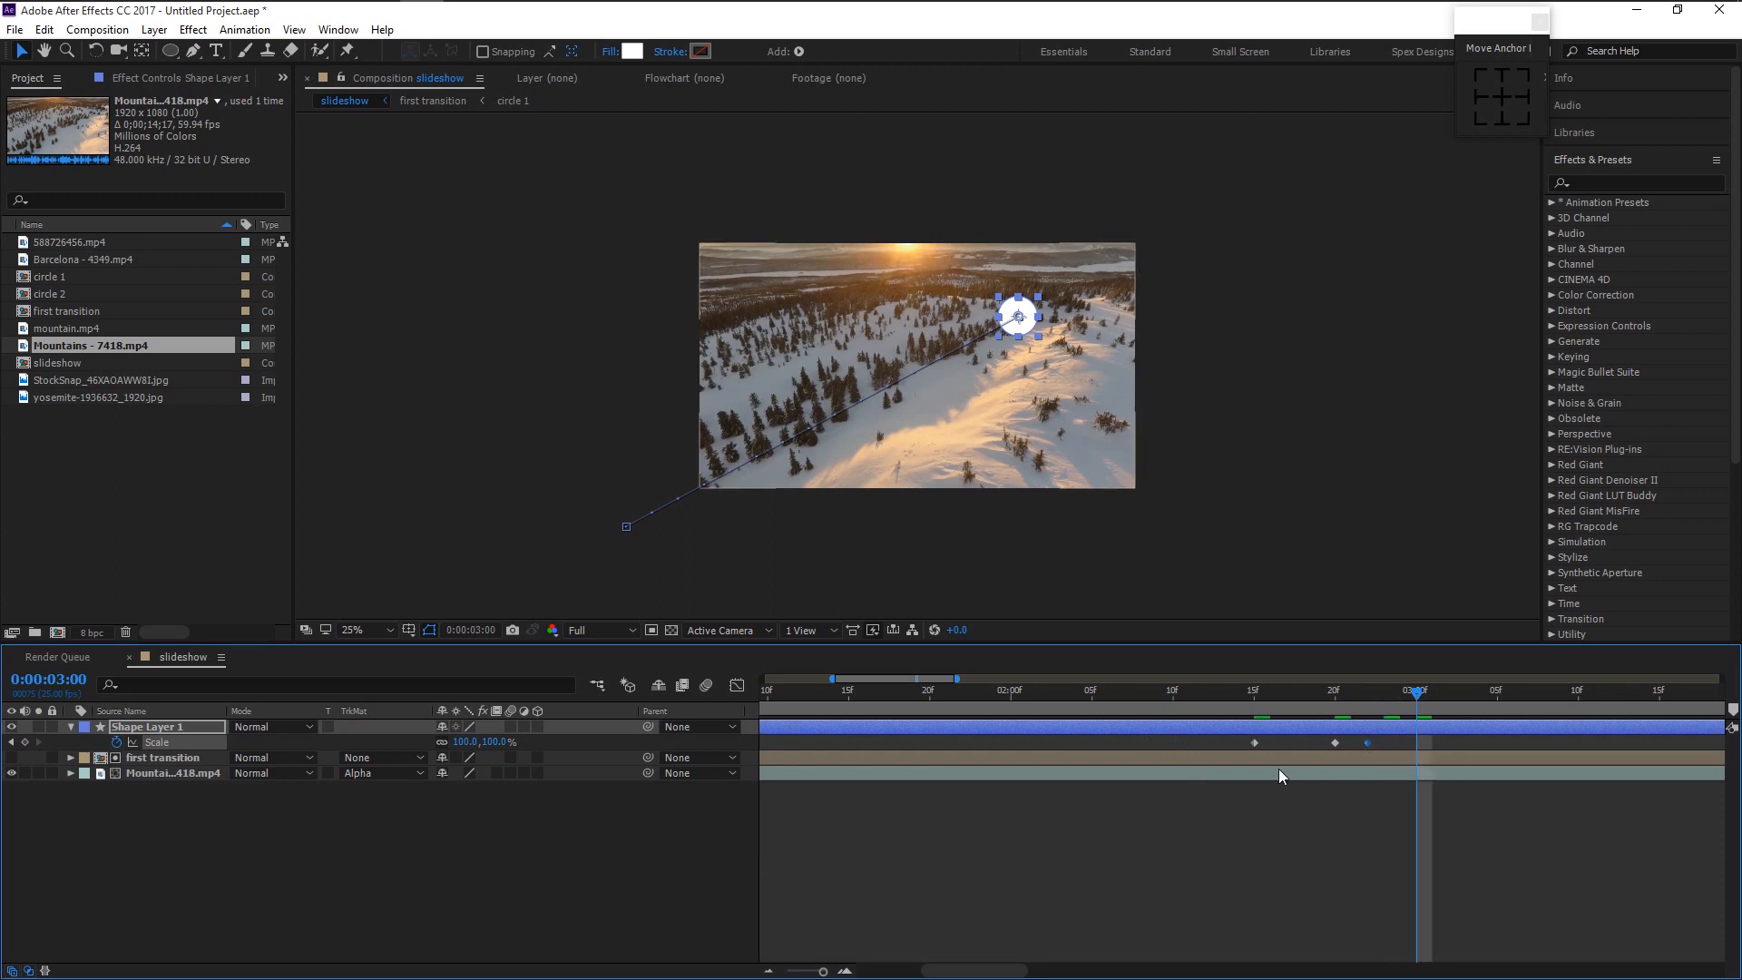
pyautogui.moveTo(489, 746); pyautogui.dragTo(1355, 798)
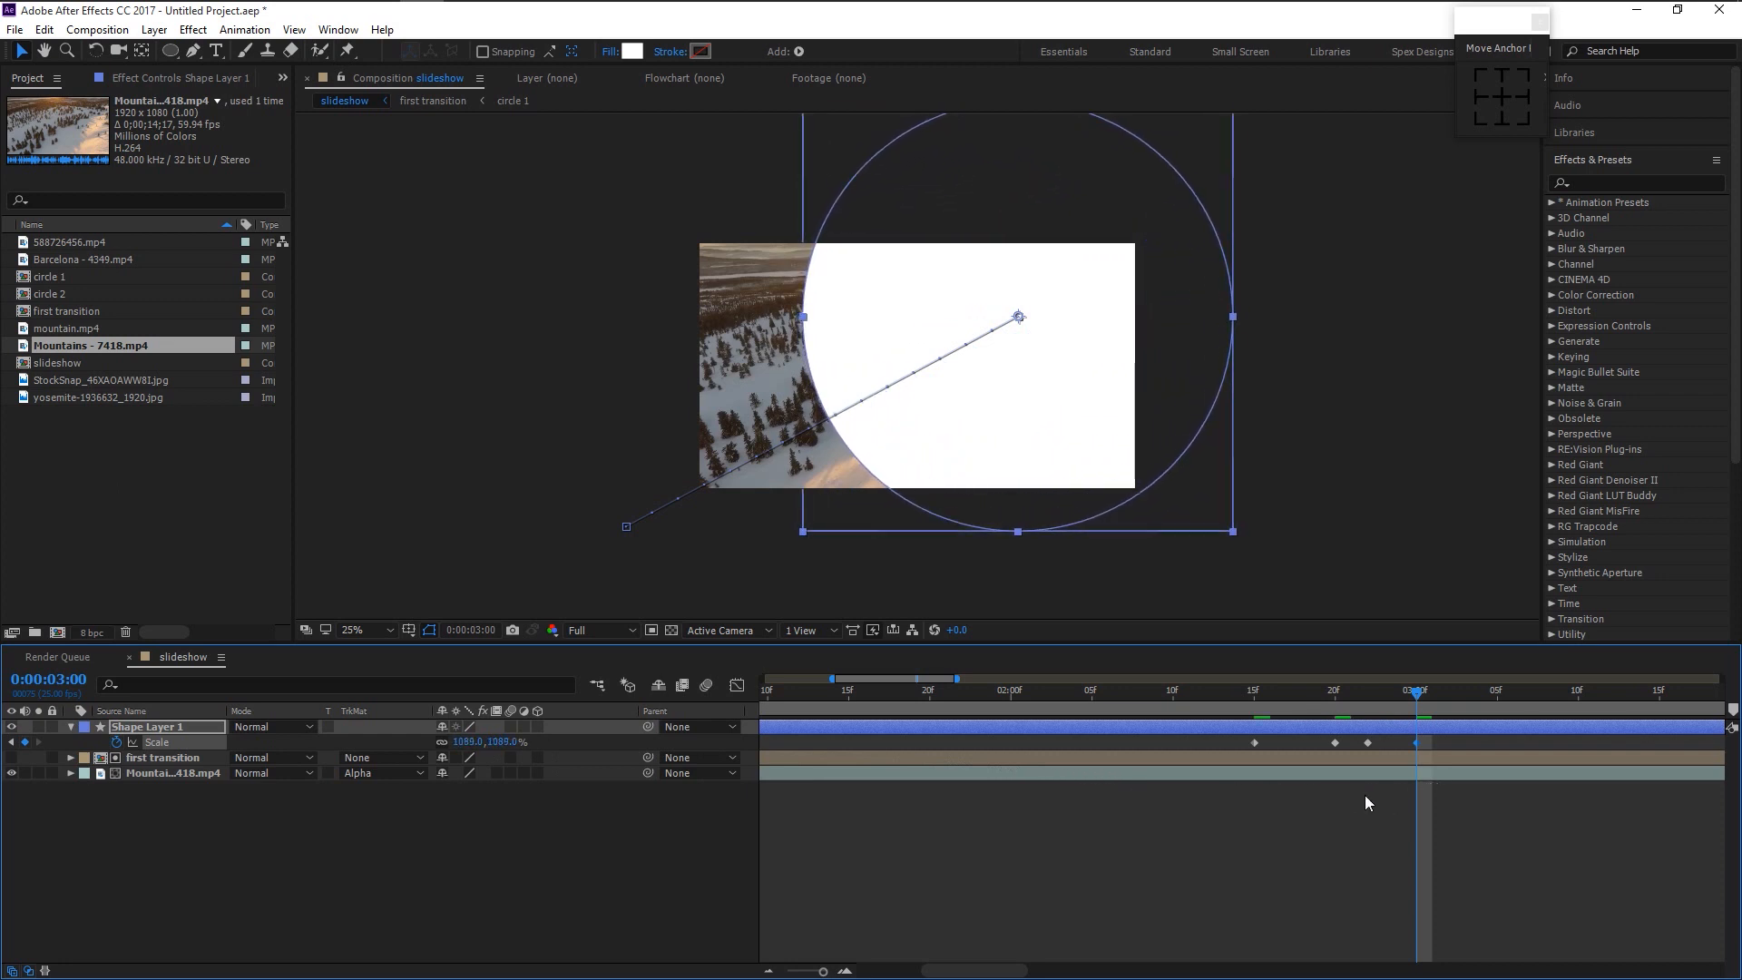
# - Apply Easy Ease to all of the circle's Position and Scale keyframes and preview it
pyautogui.click(1446, 744)
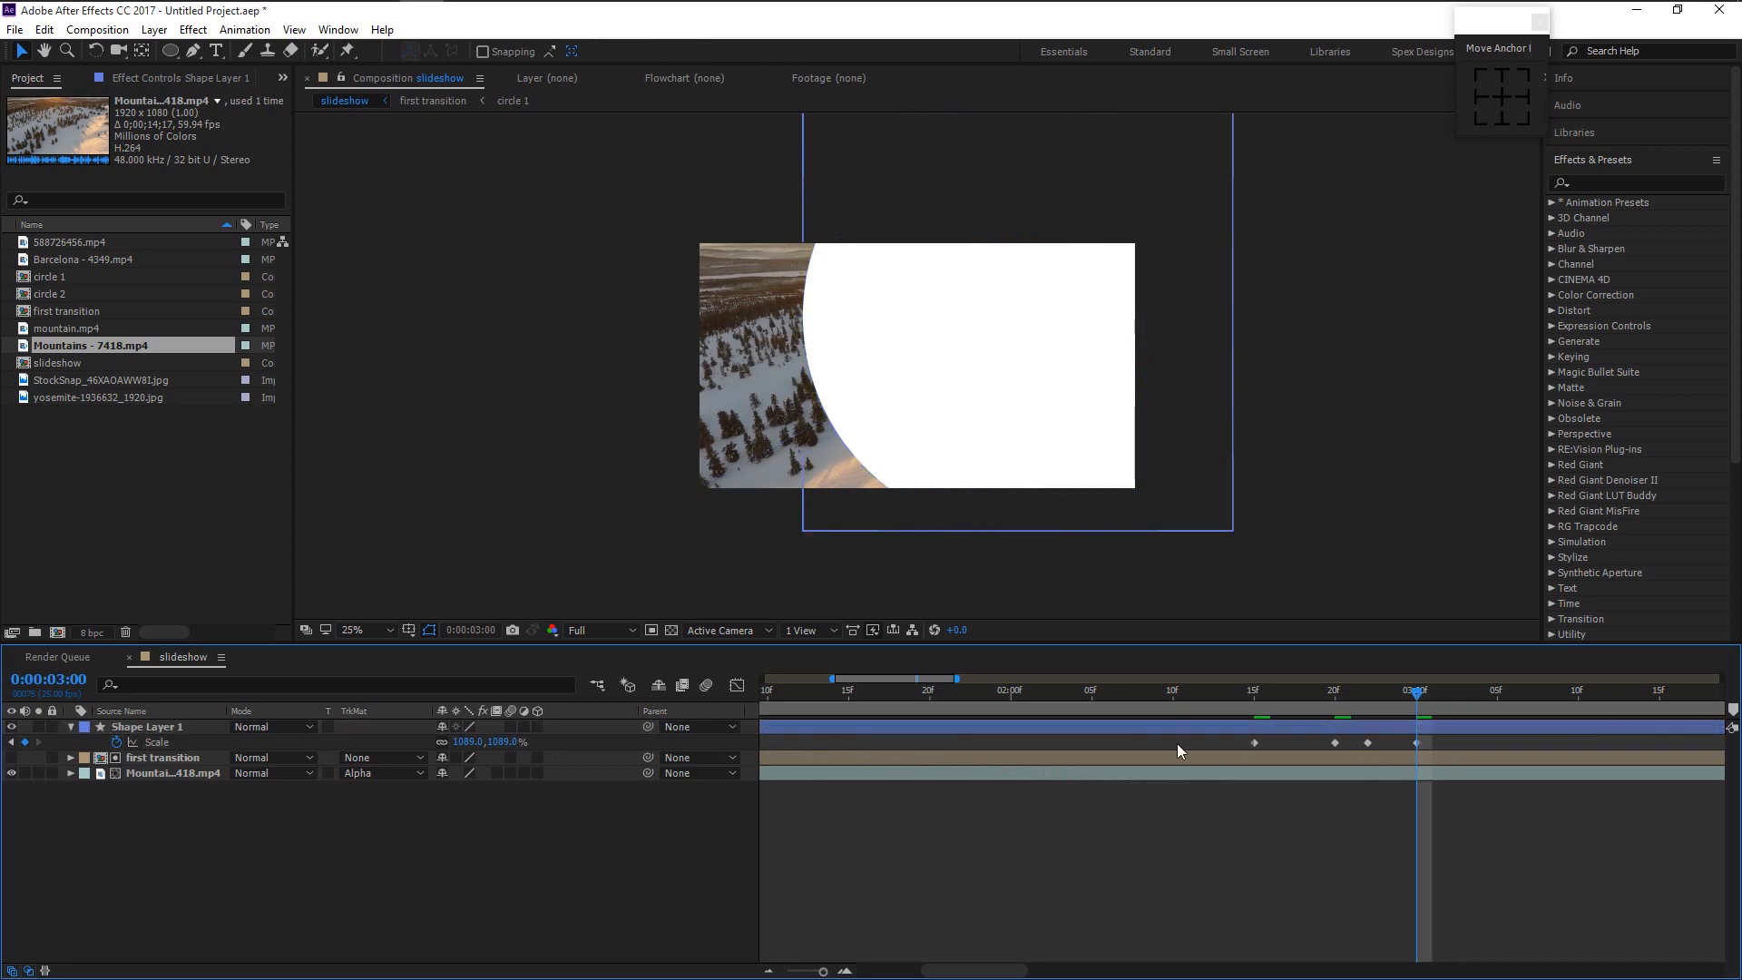
pyautogui.click(204, 728)
pyautogui.hotkey('shift', 'p')
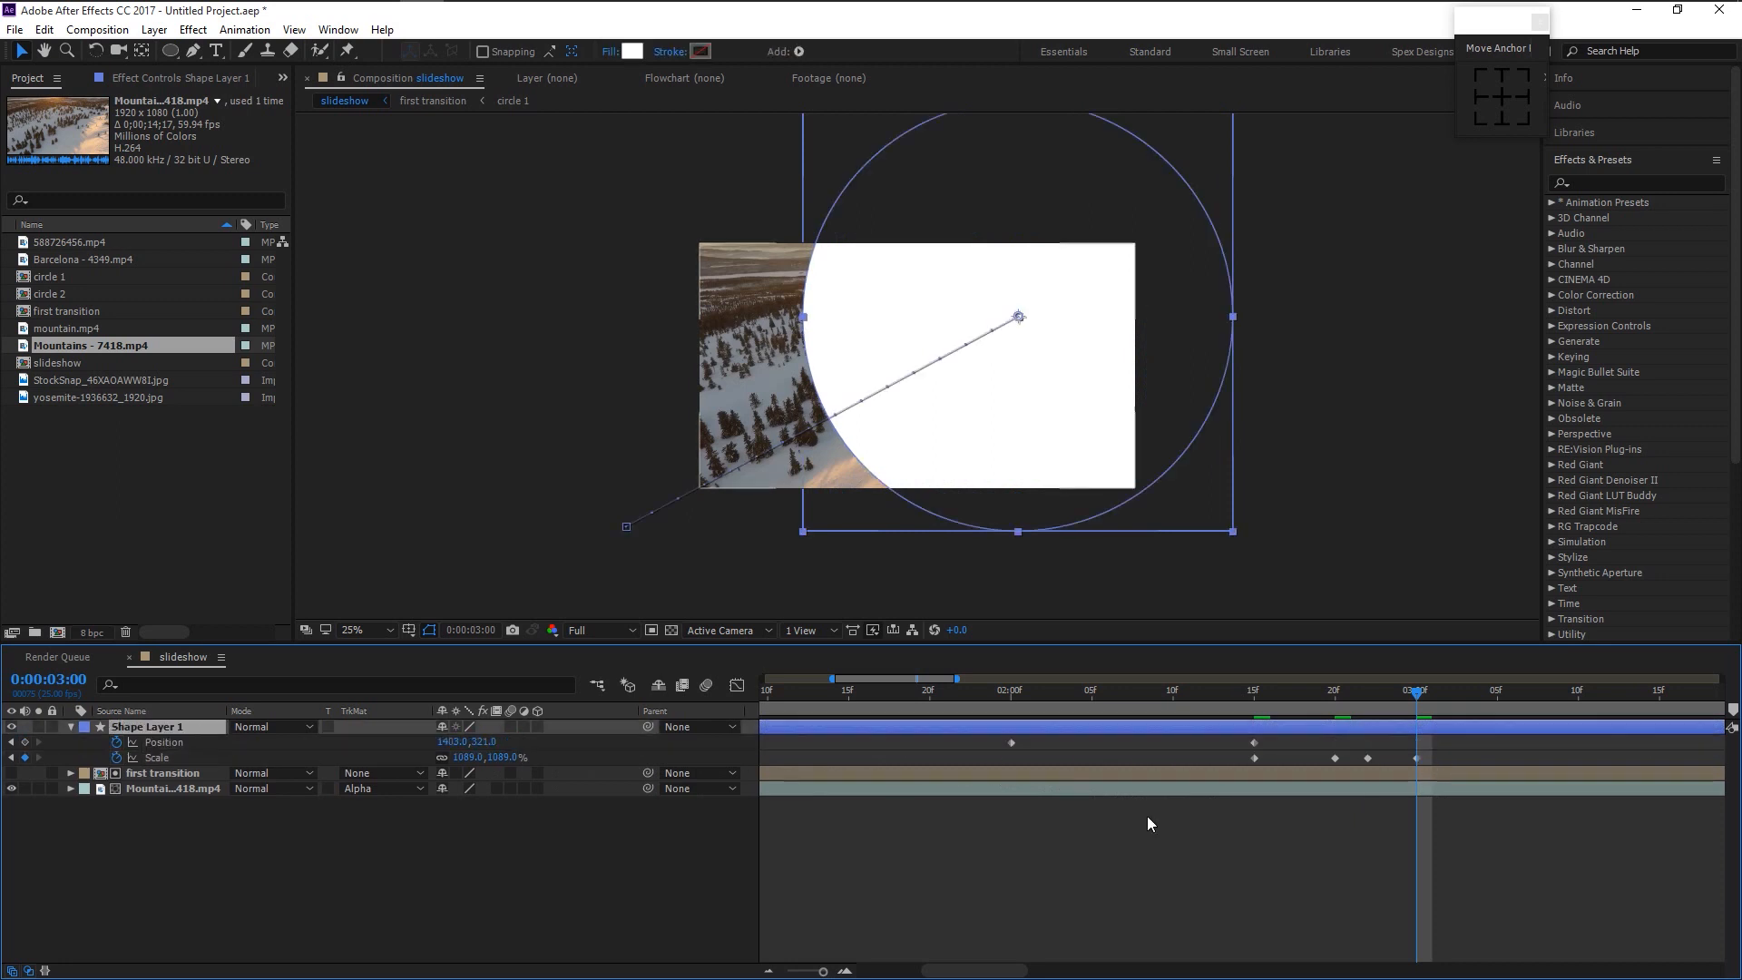
pyautogui.moveTo(1457, 757); pyautogui.dragTo(981, 704)
pyautogui.press('F9')
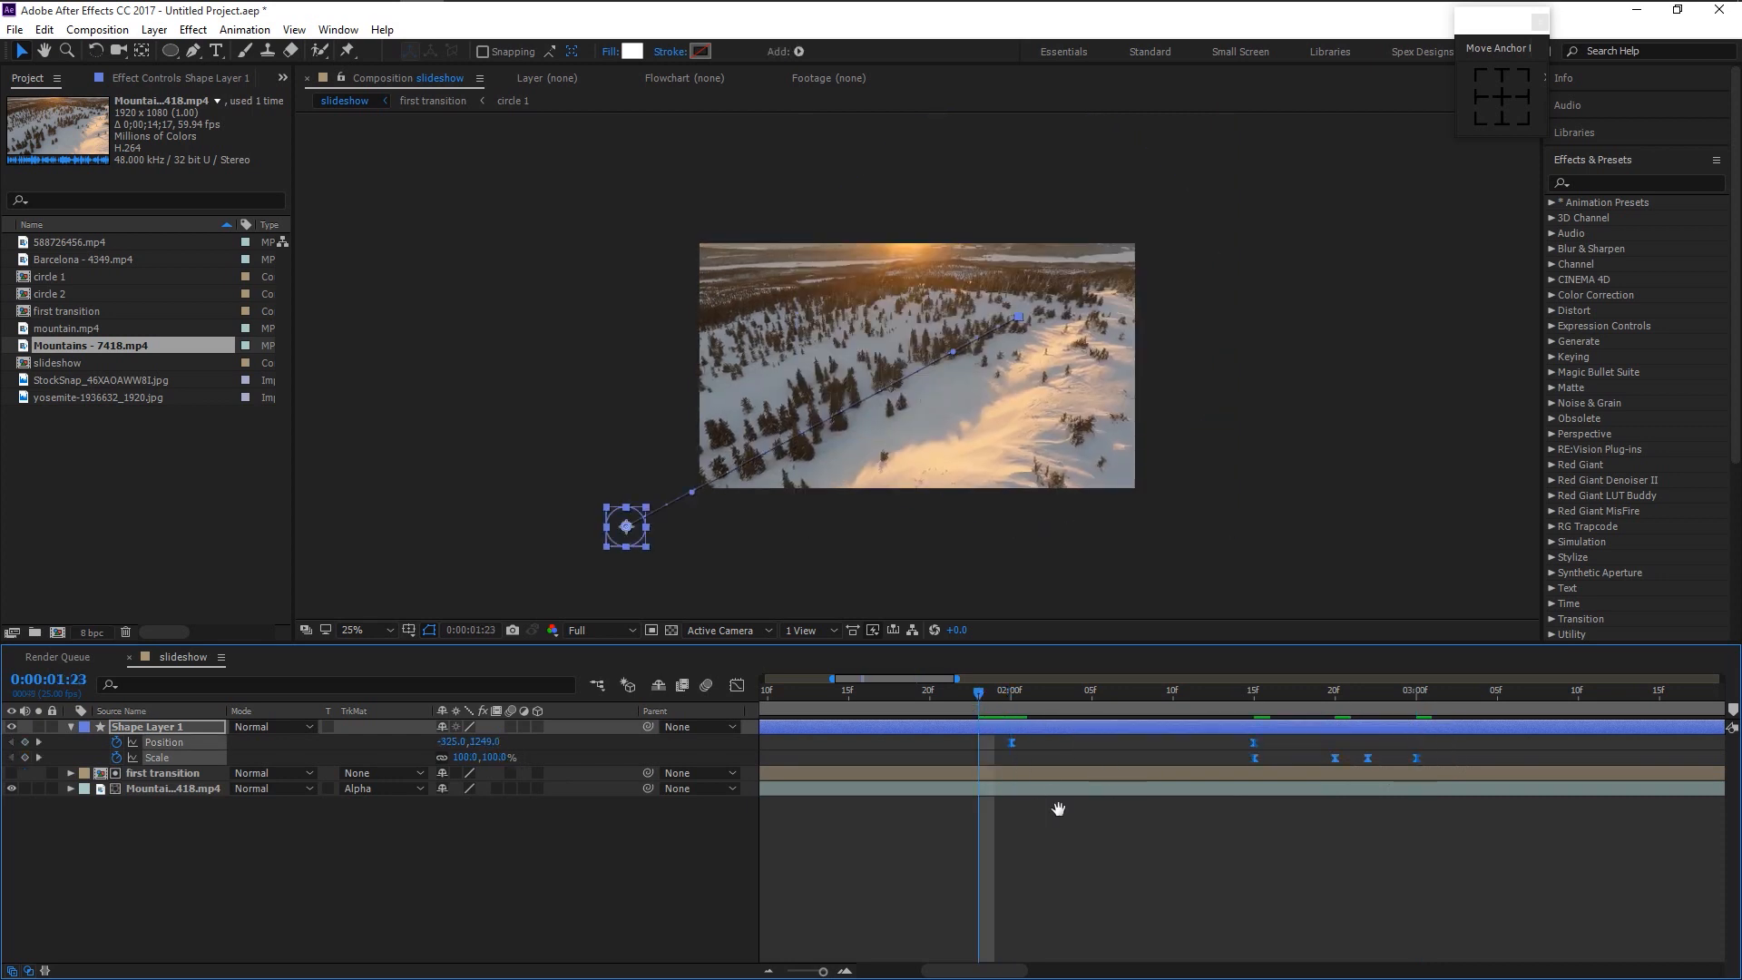
pyautogui.press('space')
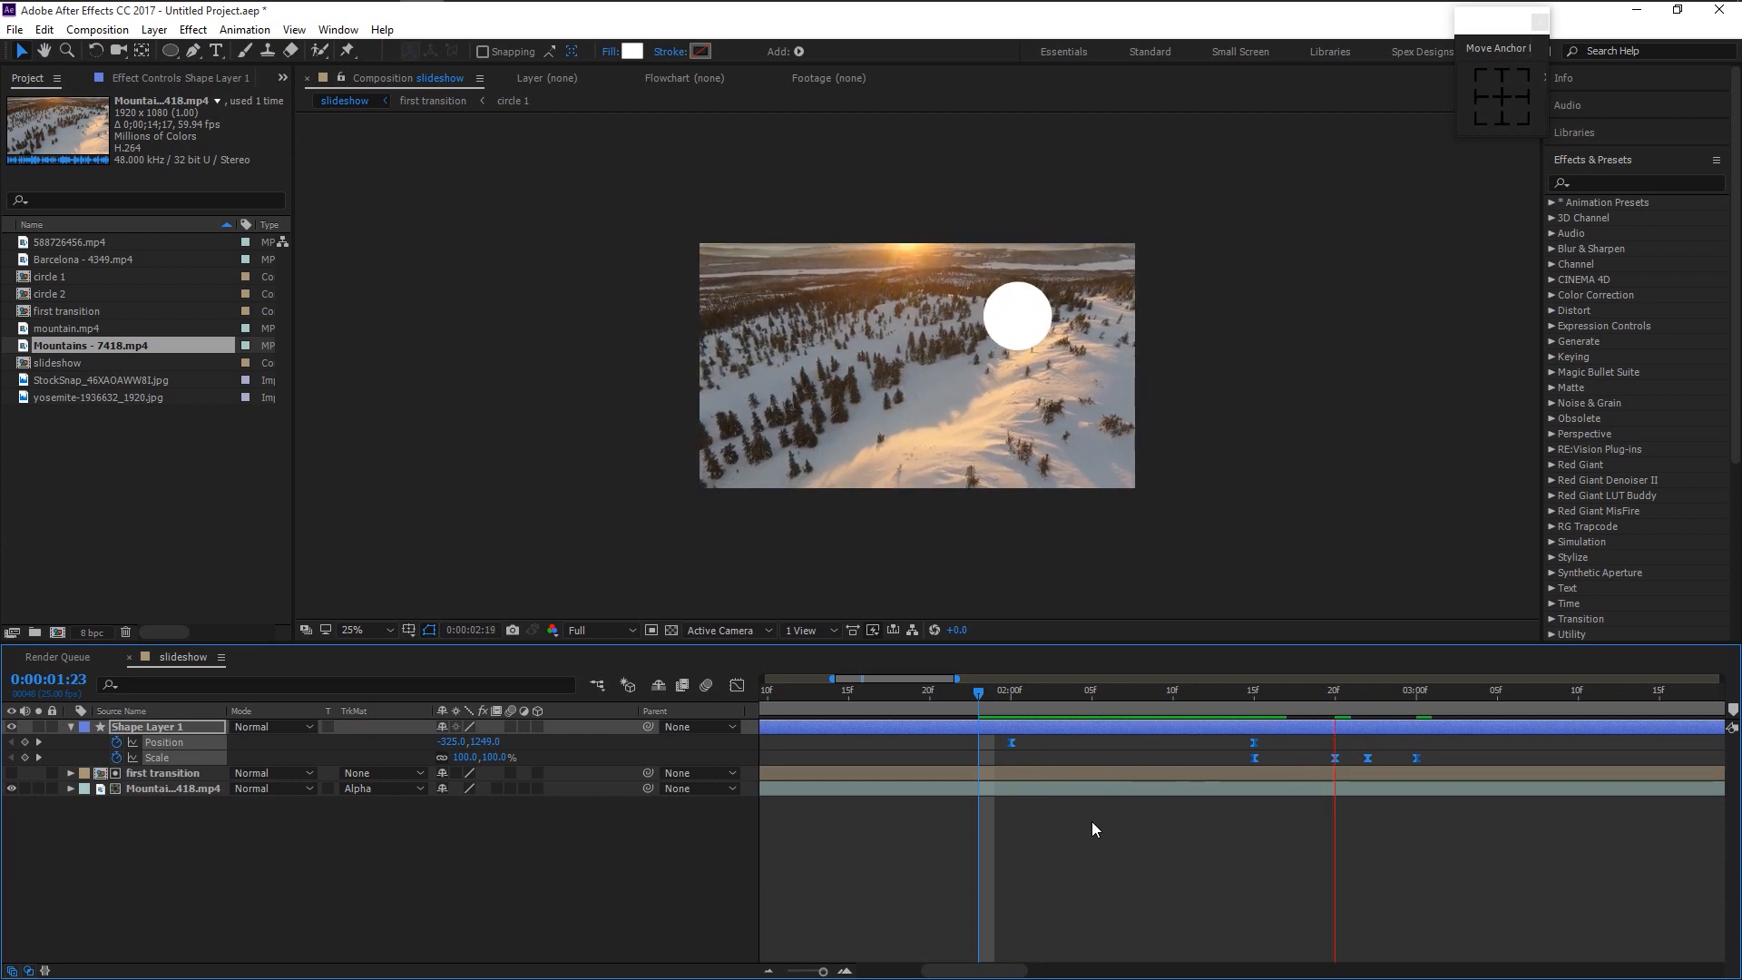
pyautogui.press('space')
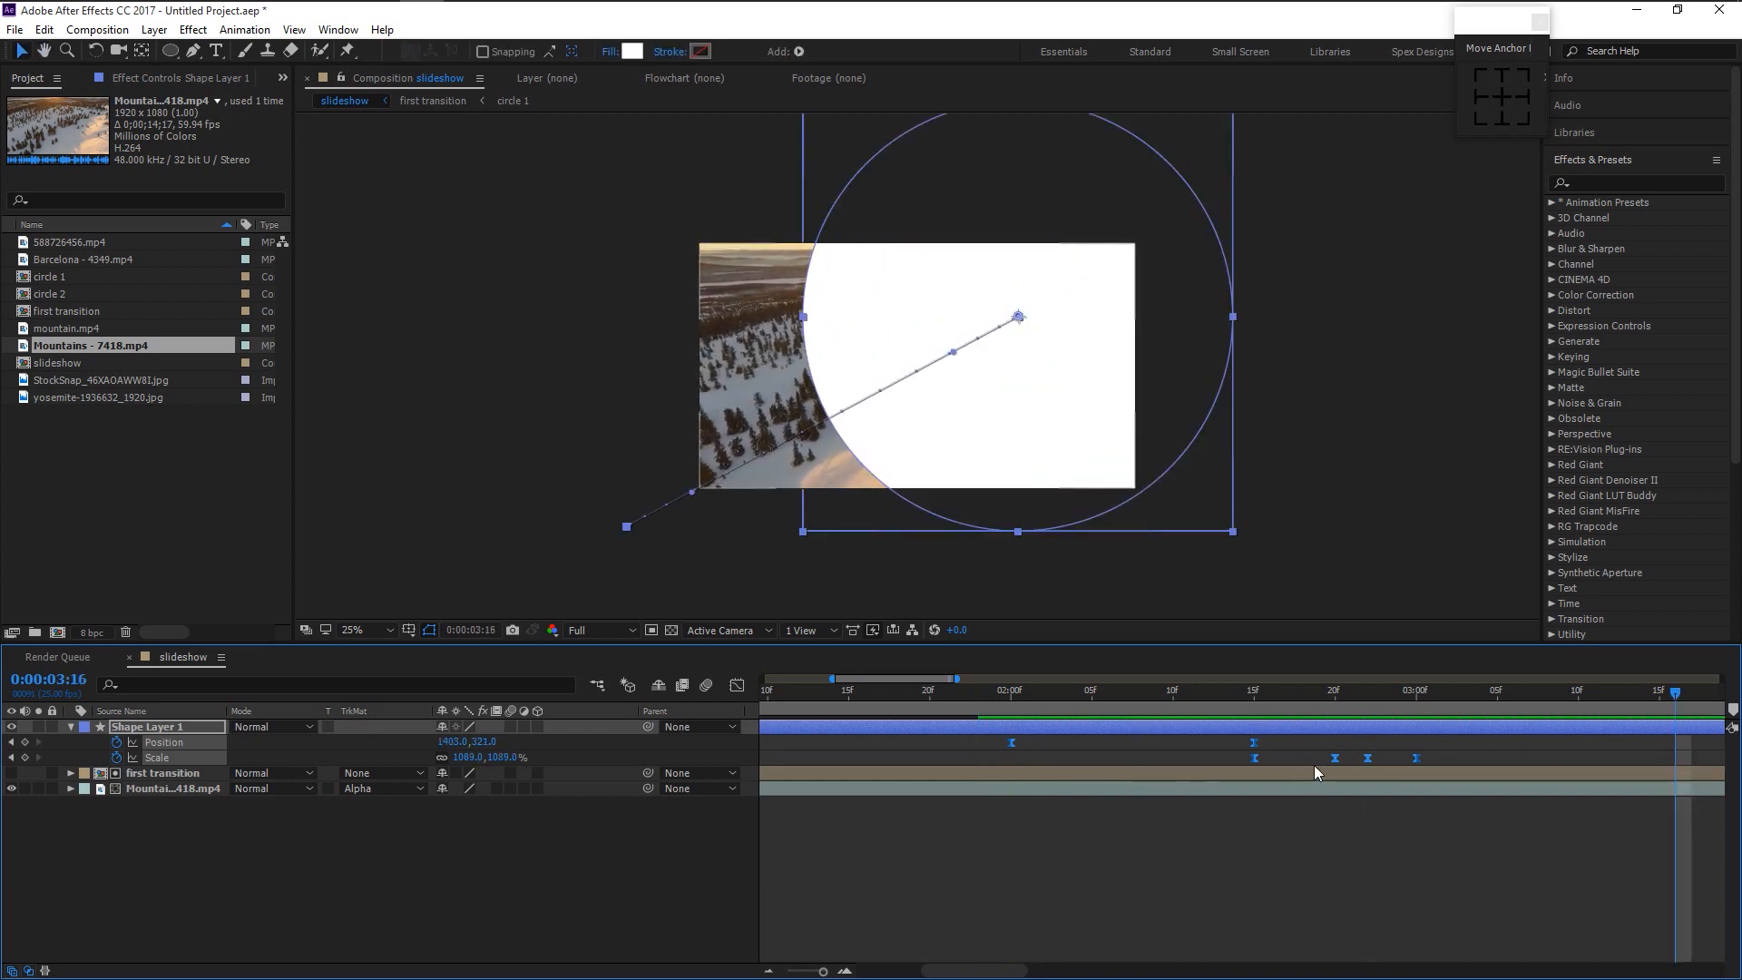
# - Drag the final 1089% Scale keyframe a few frames later and preview the transition
pyautogui.click(1428, 760)
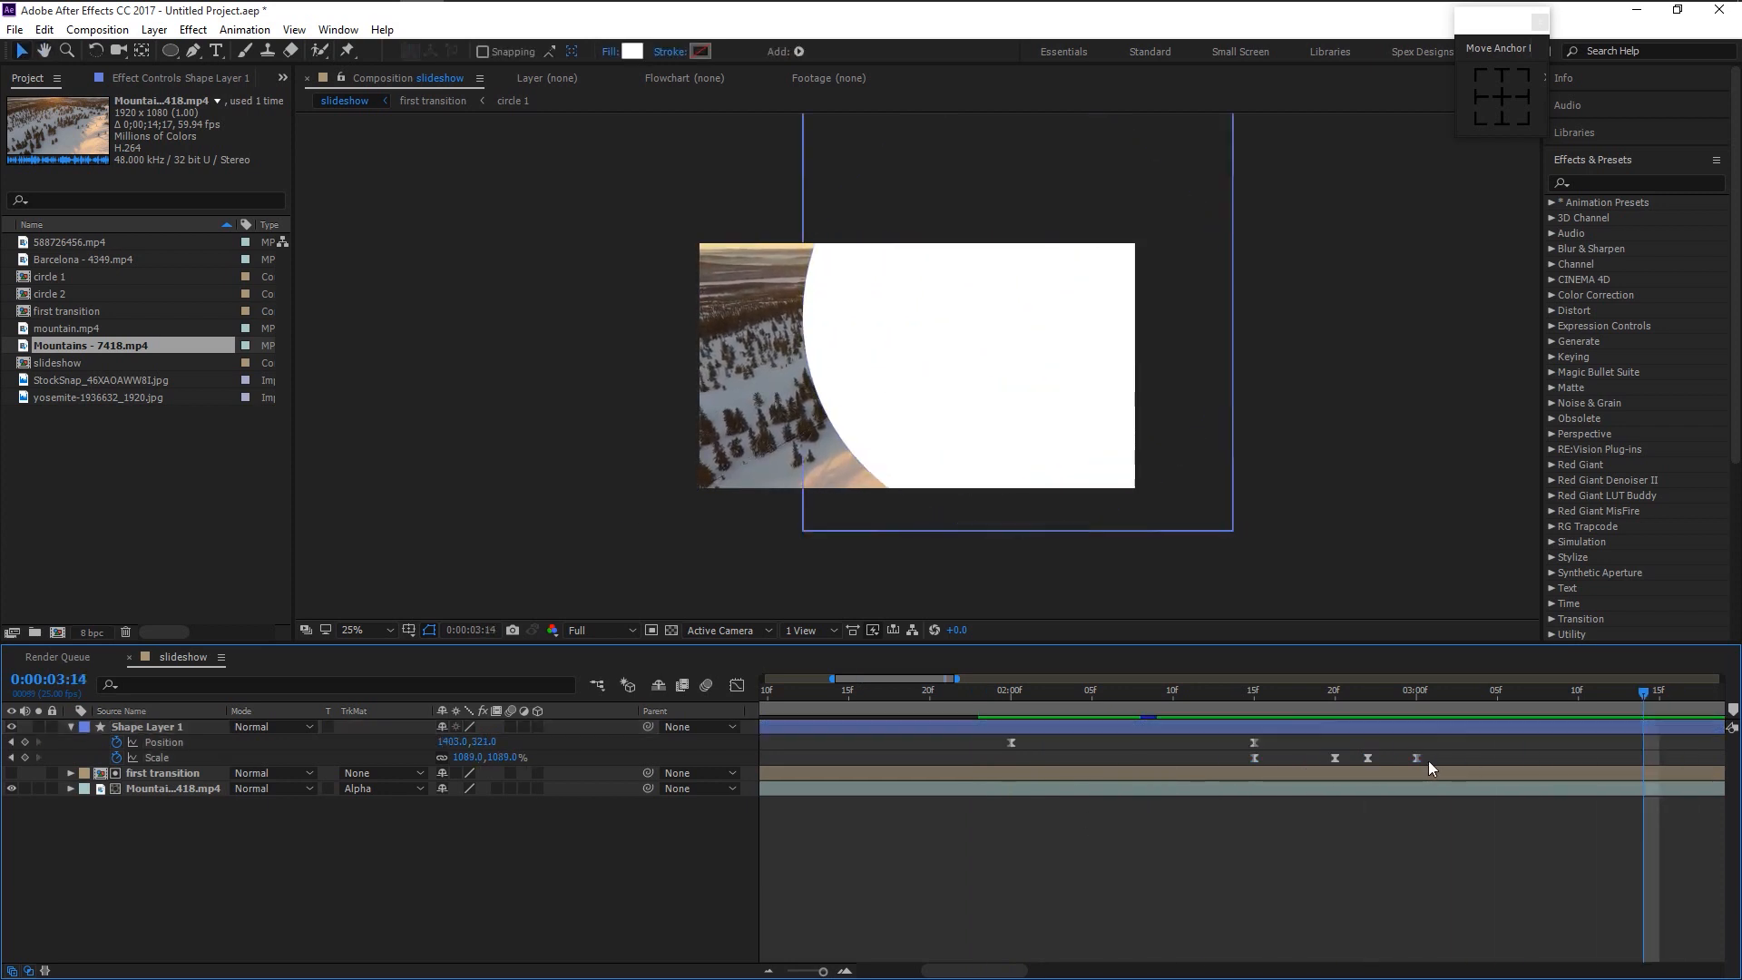
pyautogui.moveTo(1417, 758); pyautogui.dragTo(1501, 765)
pyautogui.moveTo(1015, 695); pyautogui.dragTo(995, 707)
pyautogui.press('-')
pyautogui.press('space')
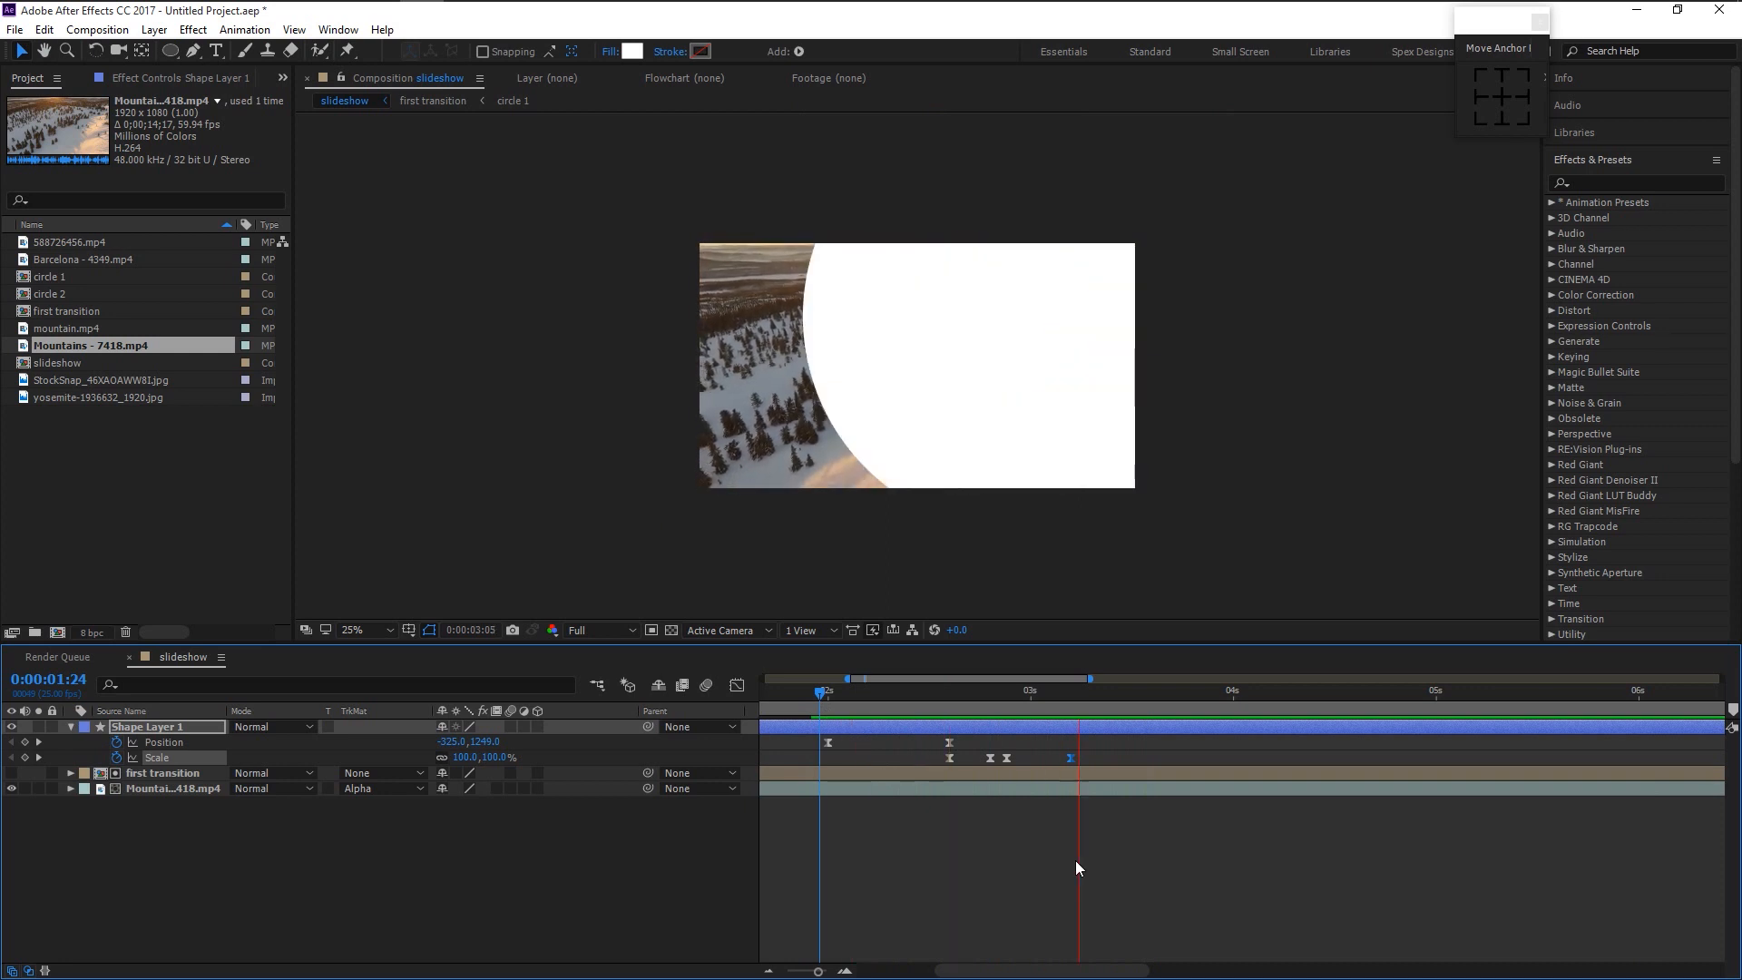
pyautogui.press('space')
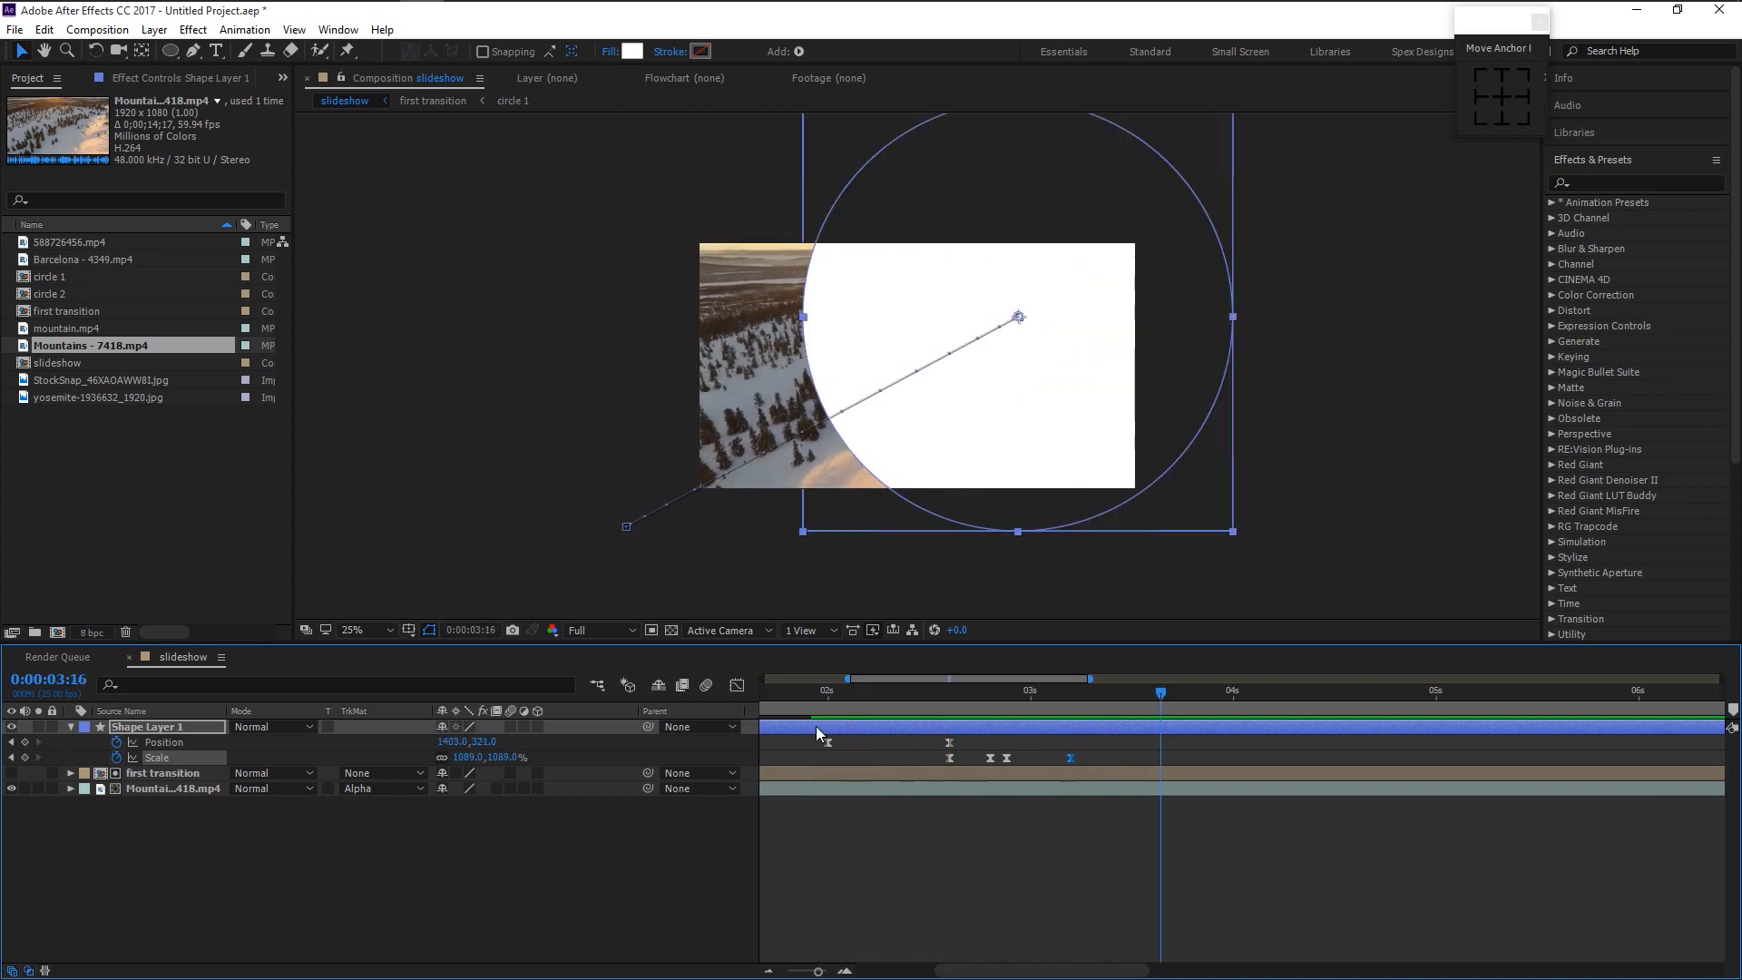
pyautogui.click(826, 695)
pyautogui.press('.')
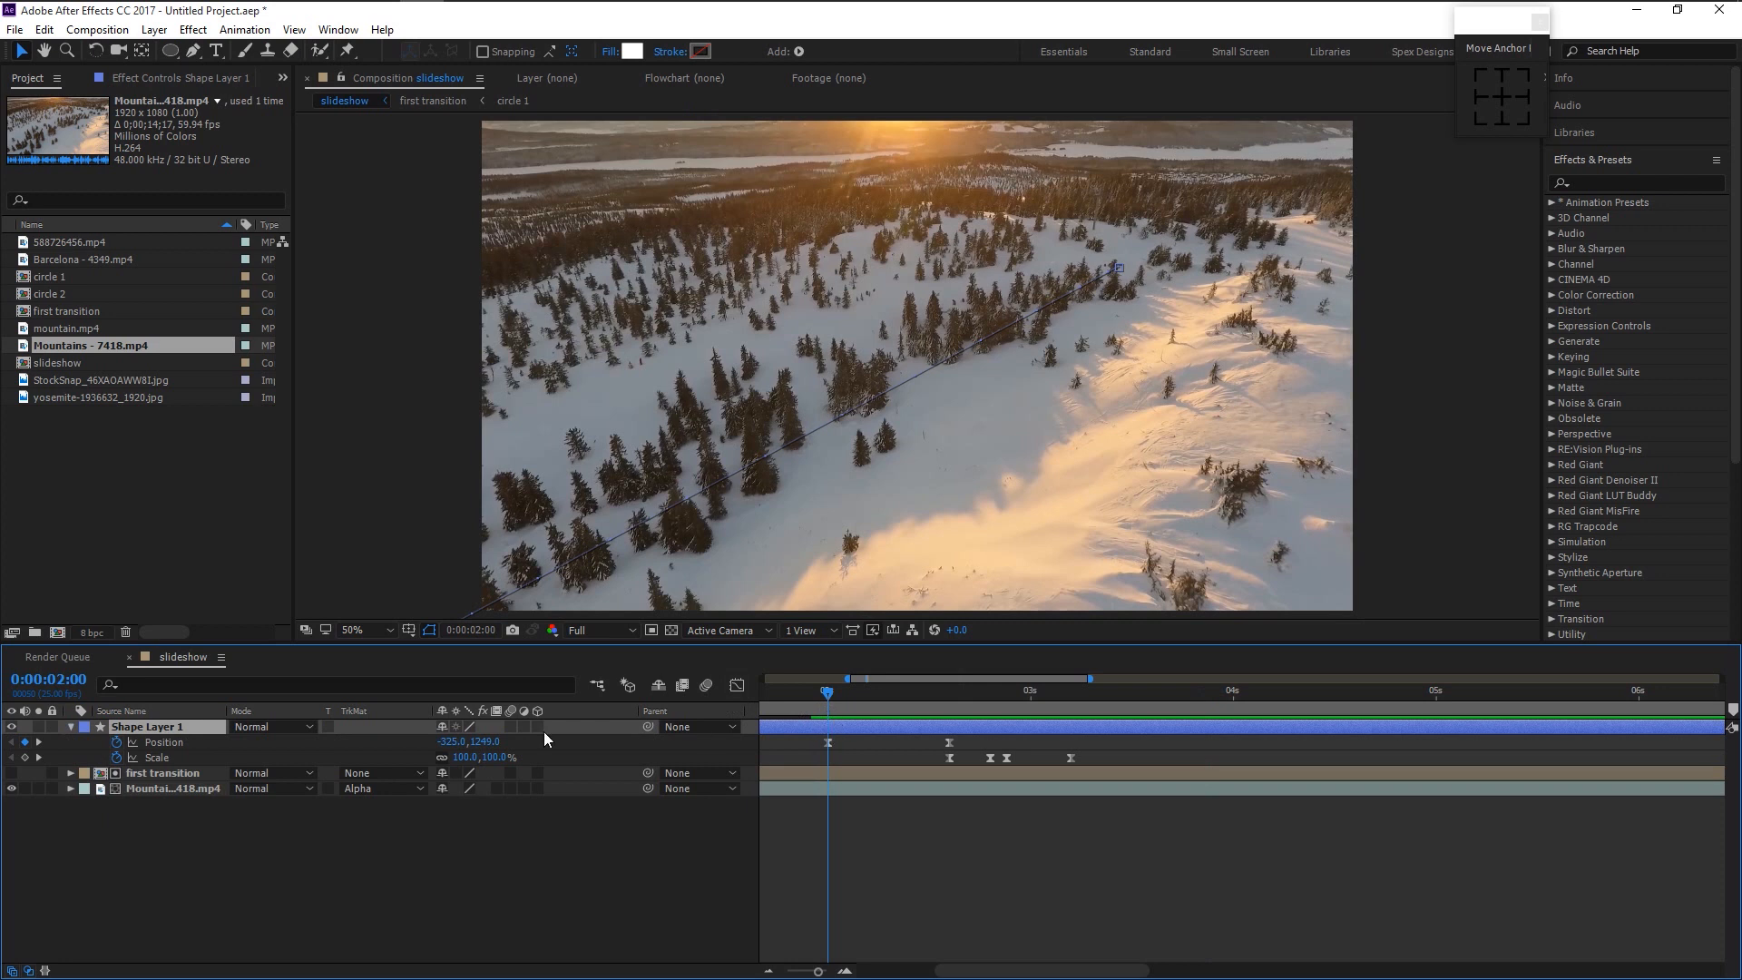
# - Pre-compose the shape layer into a new composition named circle 1
pyautogui.rightClick(147, 726)
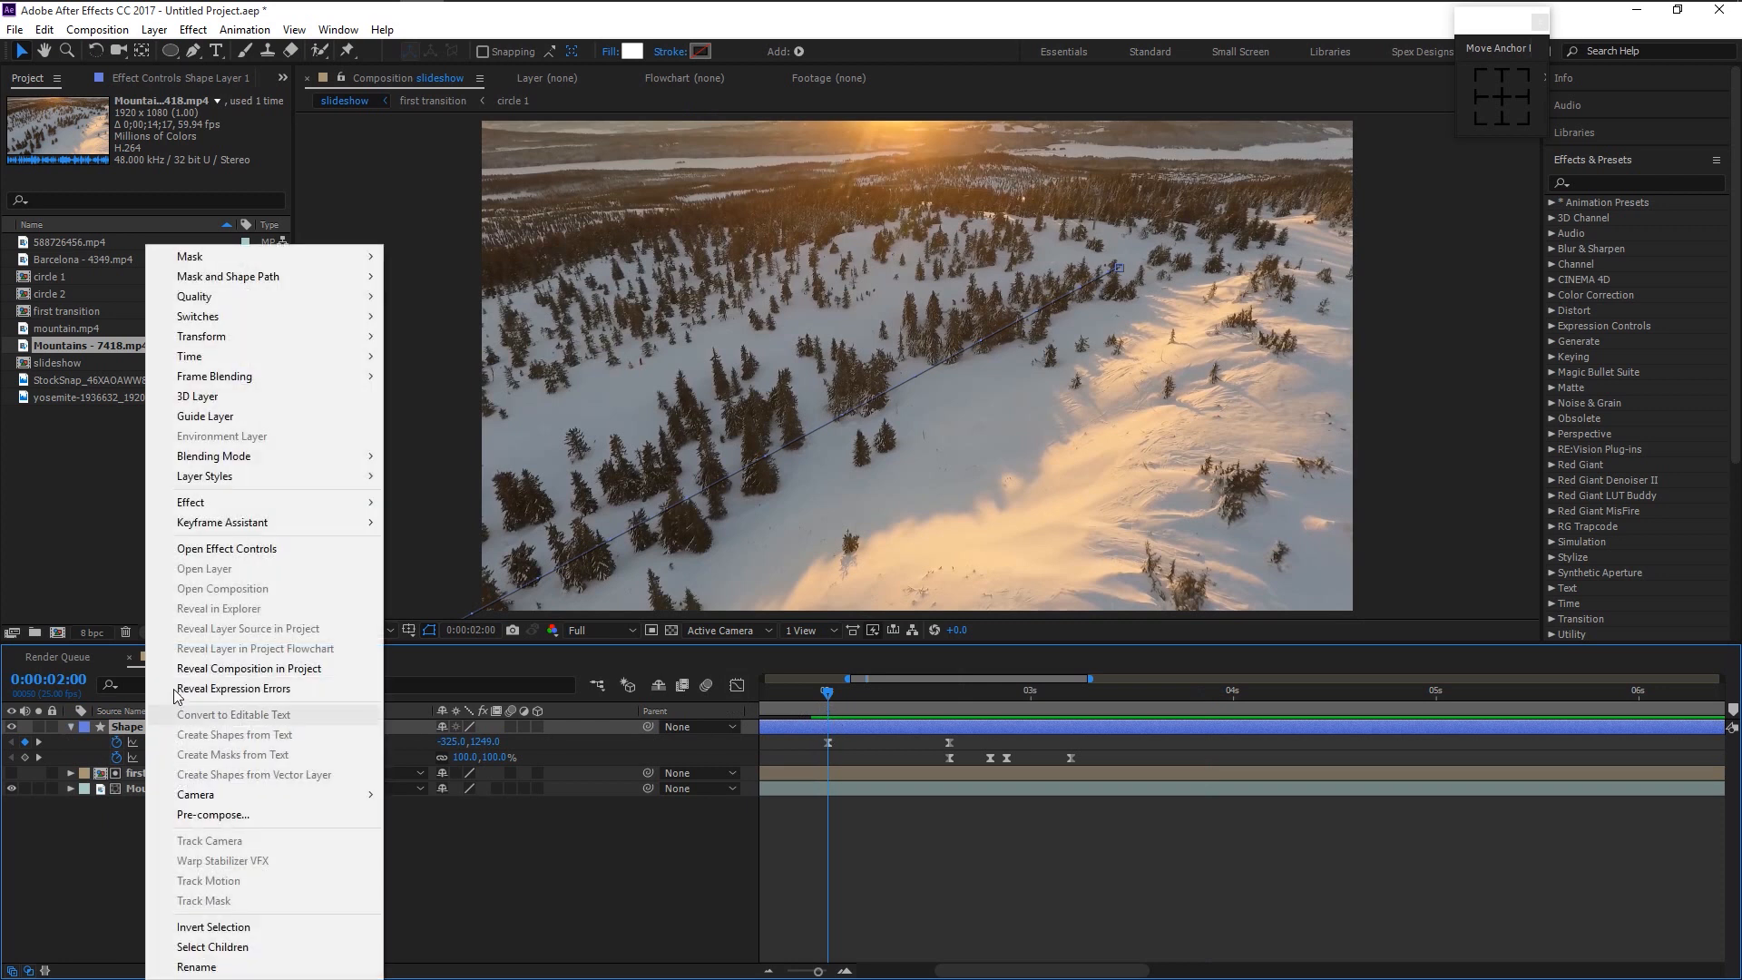
pyautogui.click(277, 815)
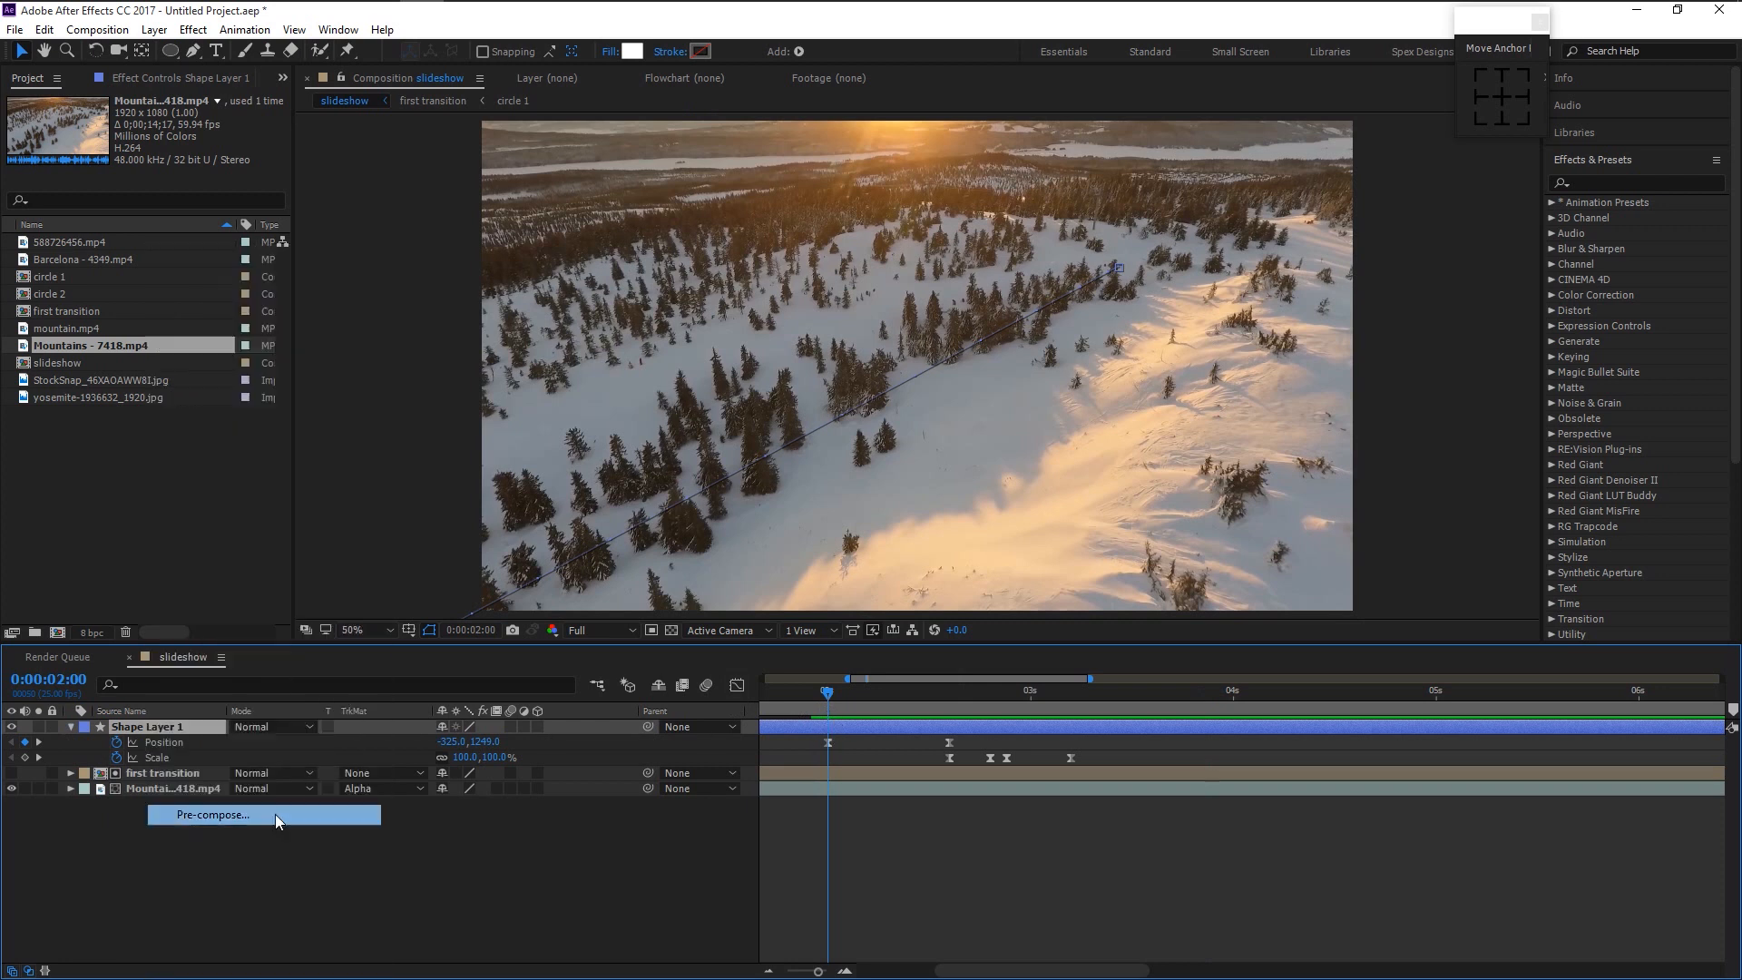
pyautogui.write('circle 1')
pyautogui.press('Return')
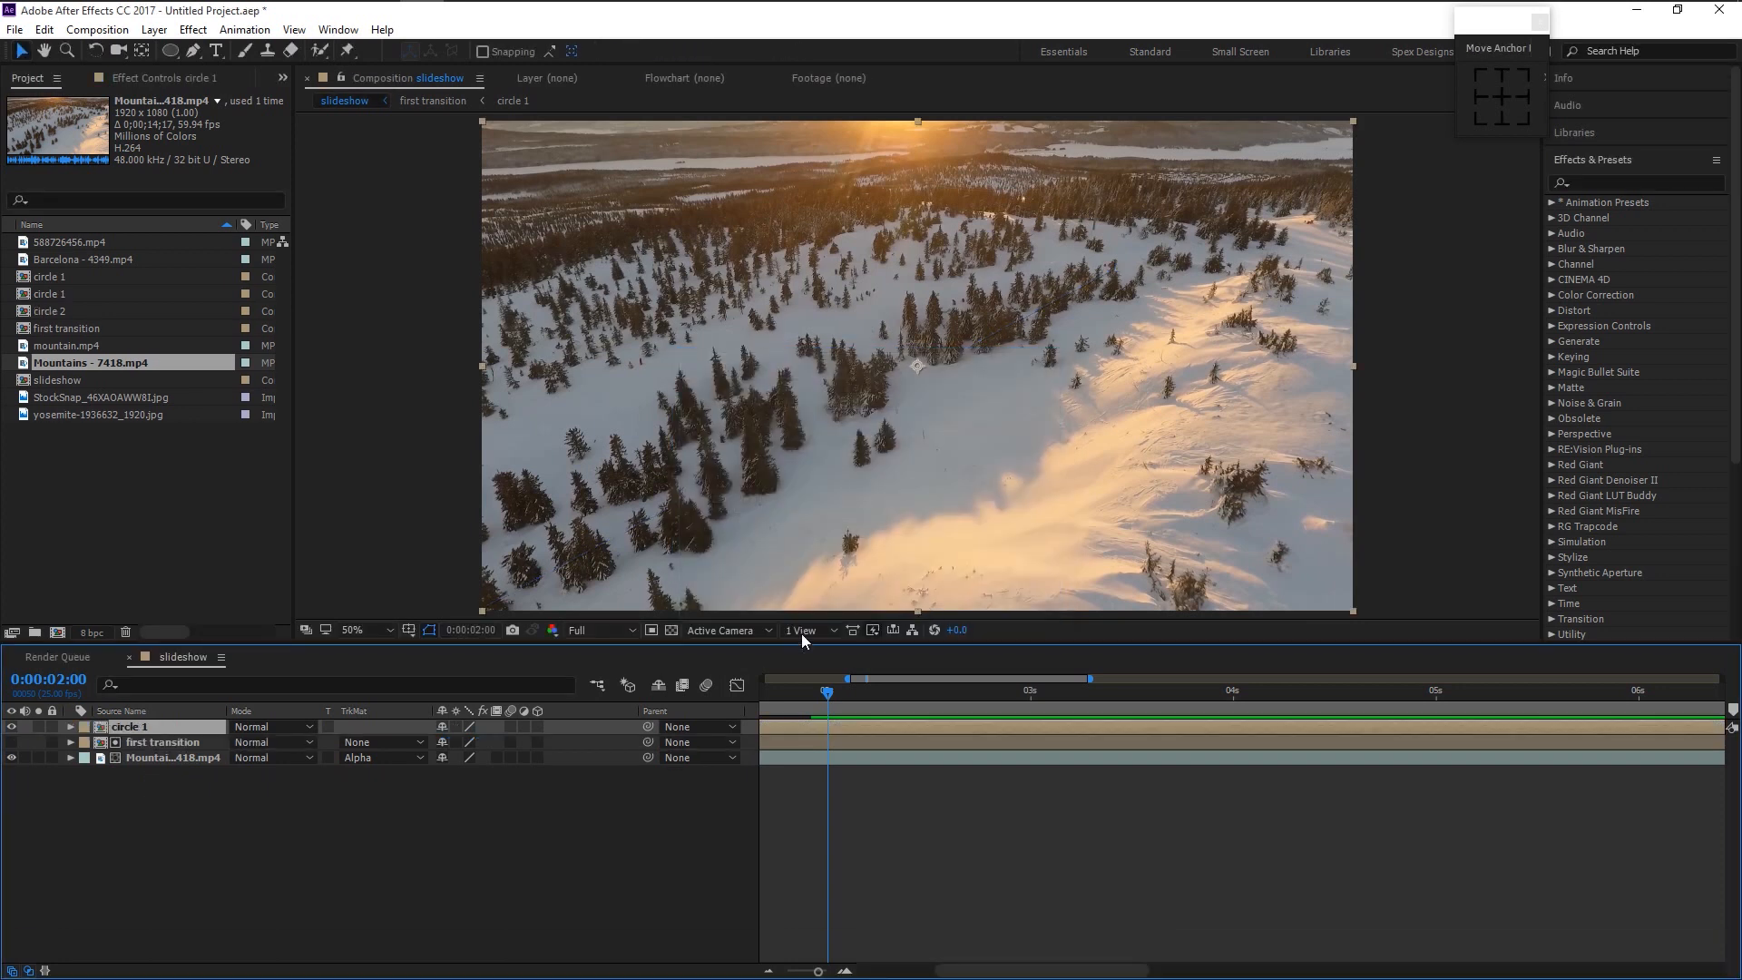
# - Duplicate the circle 1 composition as circle 3, add it to the slideshow and open it
pyautogui.rightClick(149, 733)
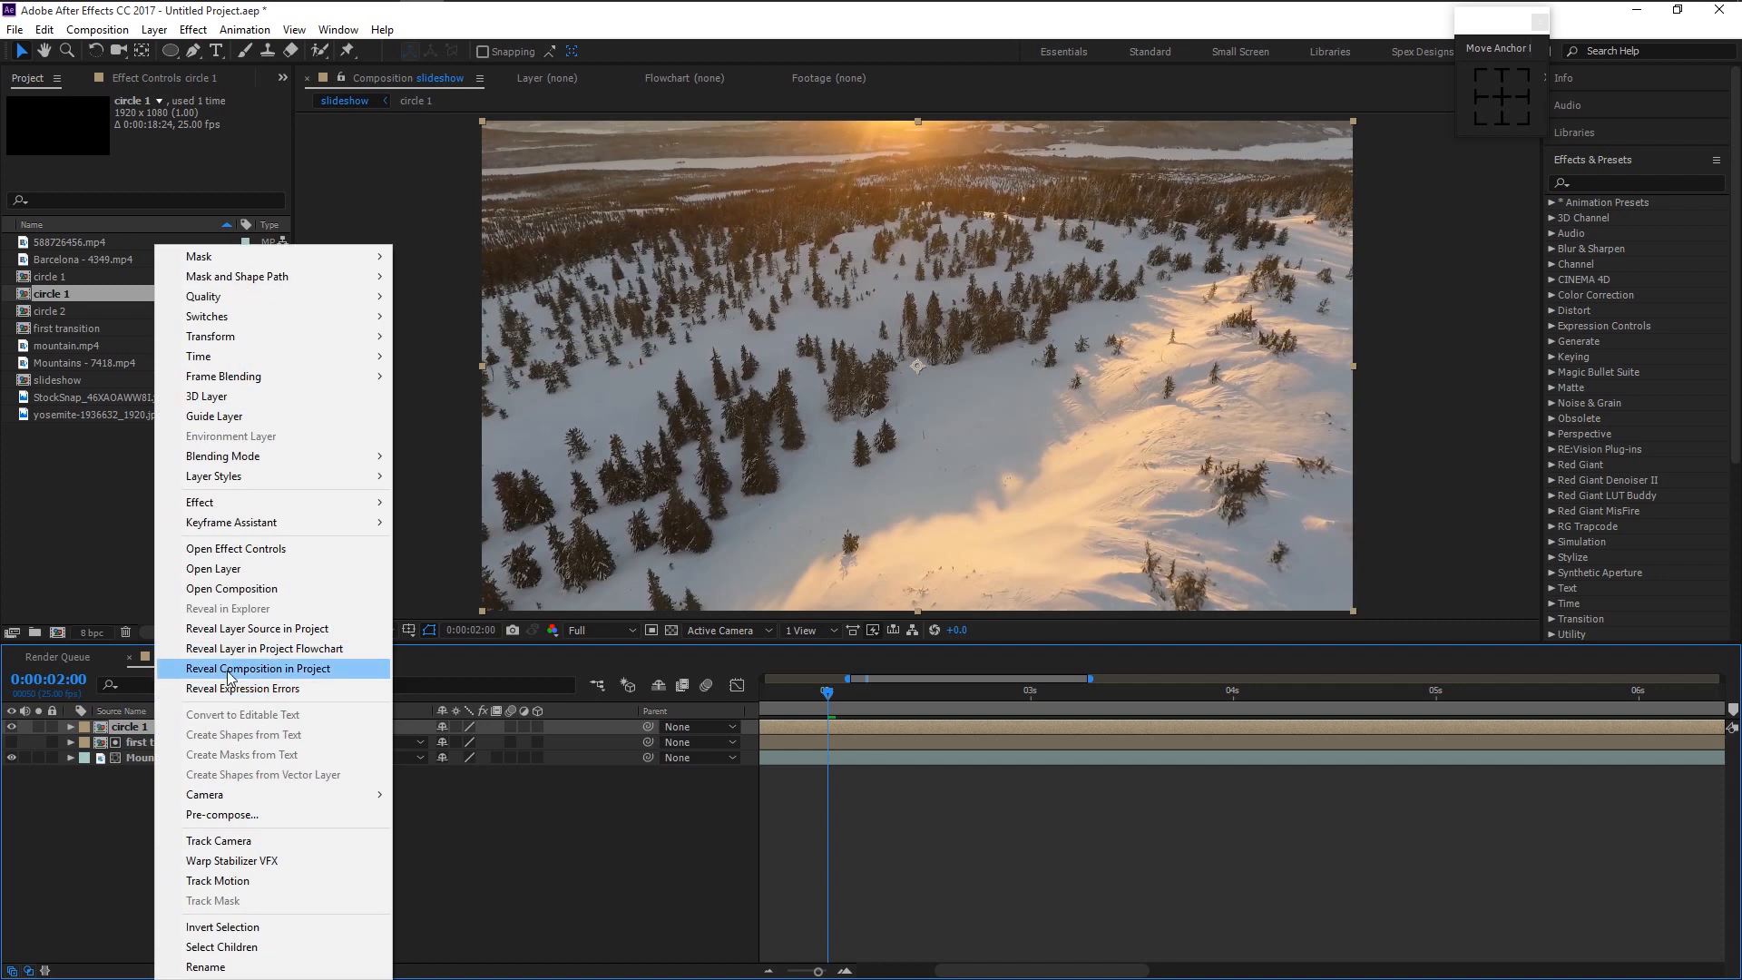
pyautogui.click(252, 632)
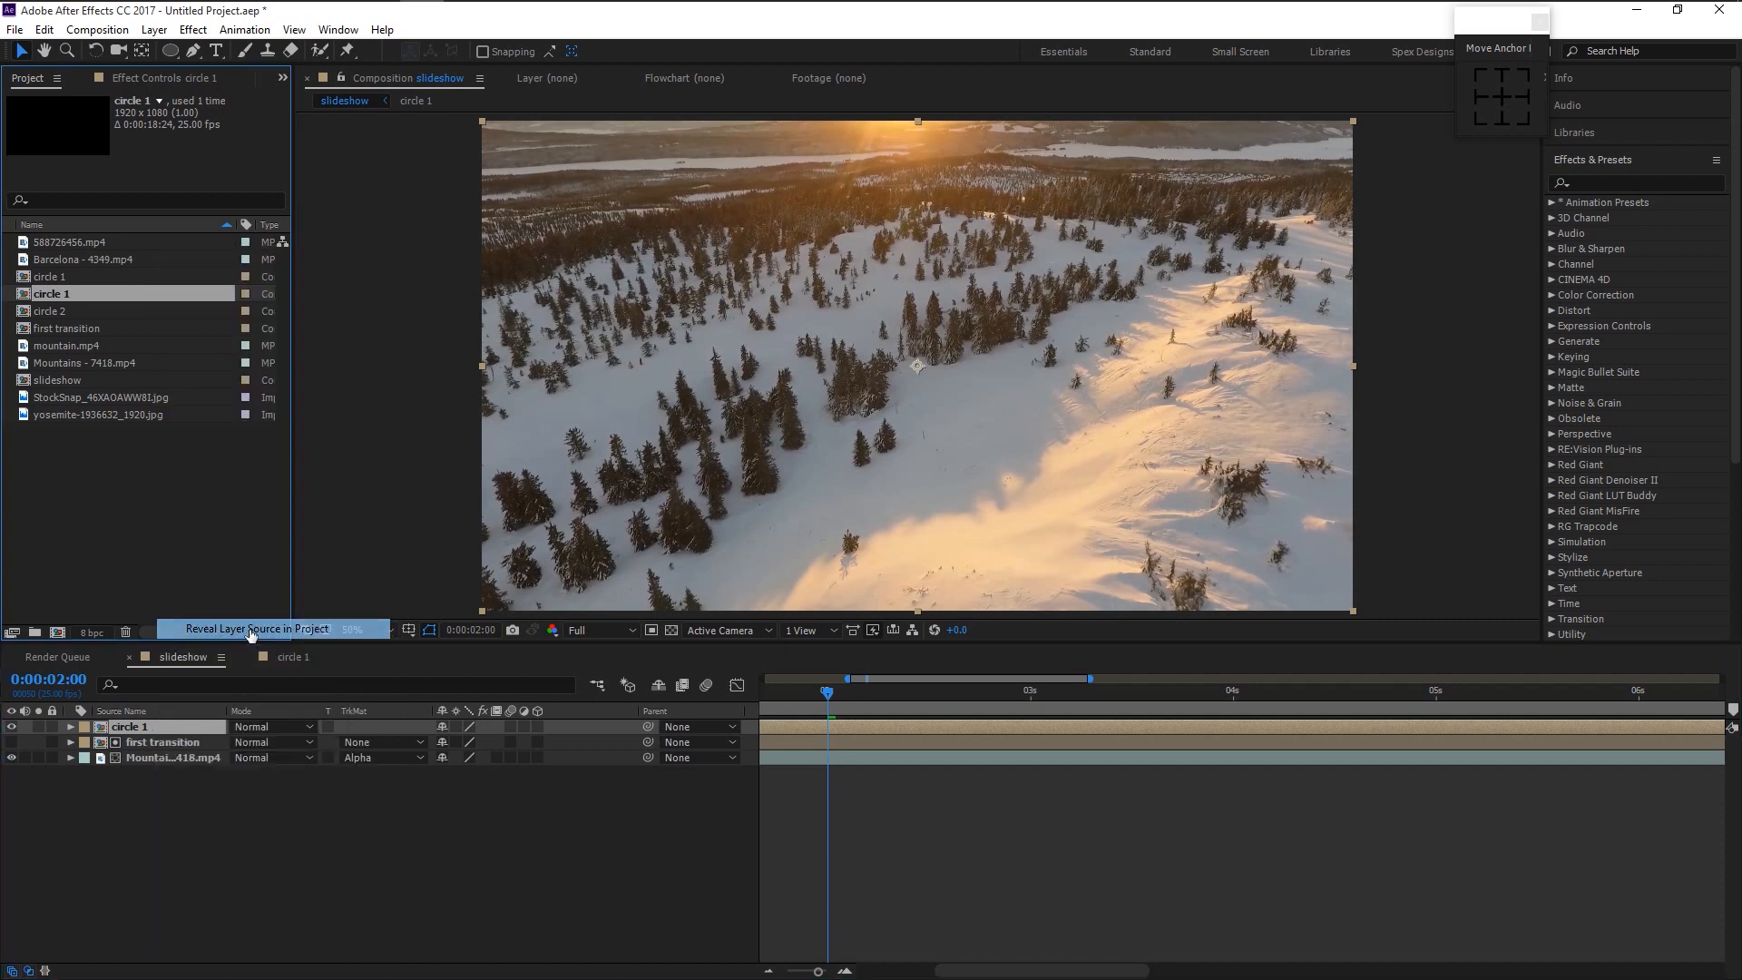
pyautogui.hotkey('ctrl', 'd')
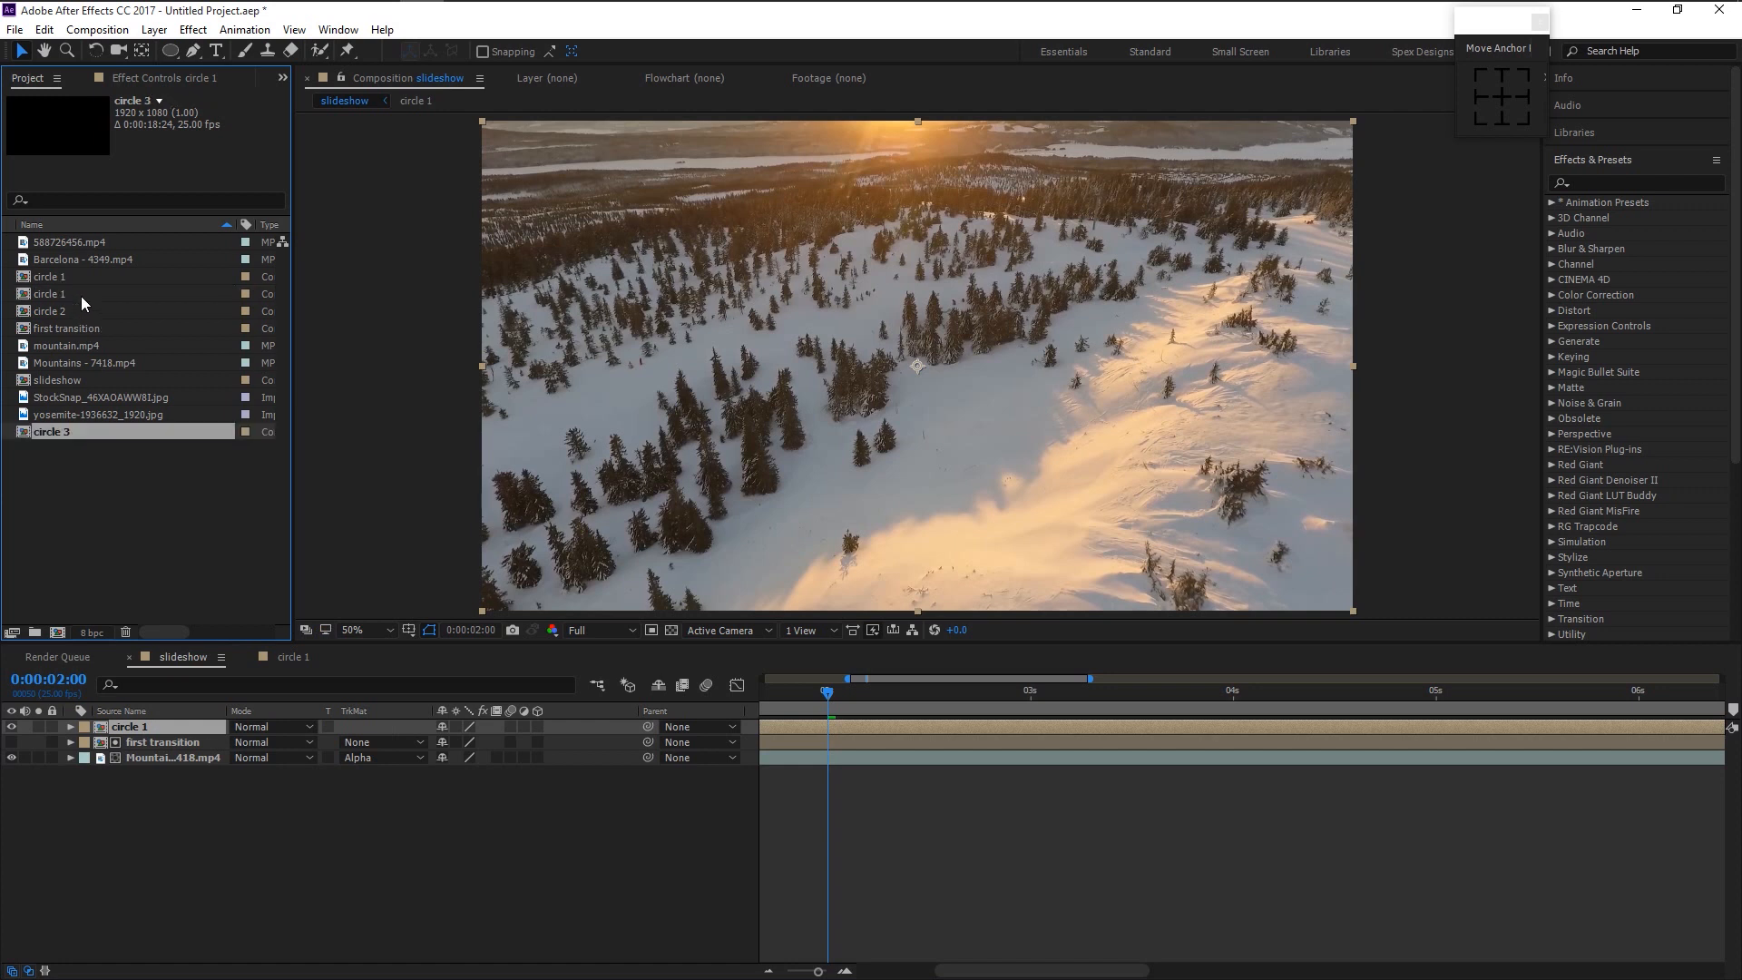
pyautogui.moveTo(63, 329); pyautogui.dragTo(136, 731)
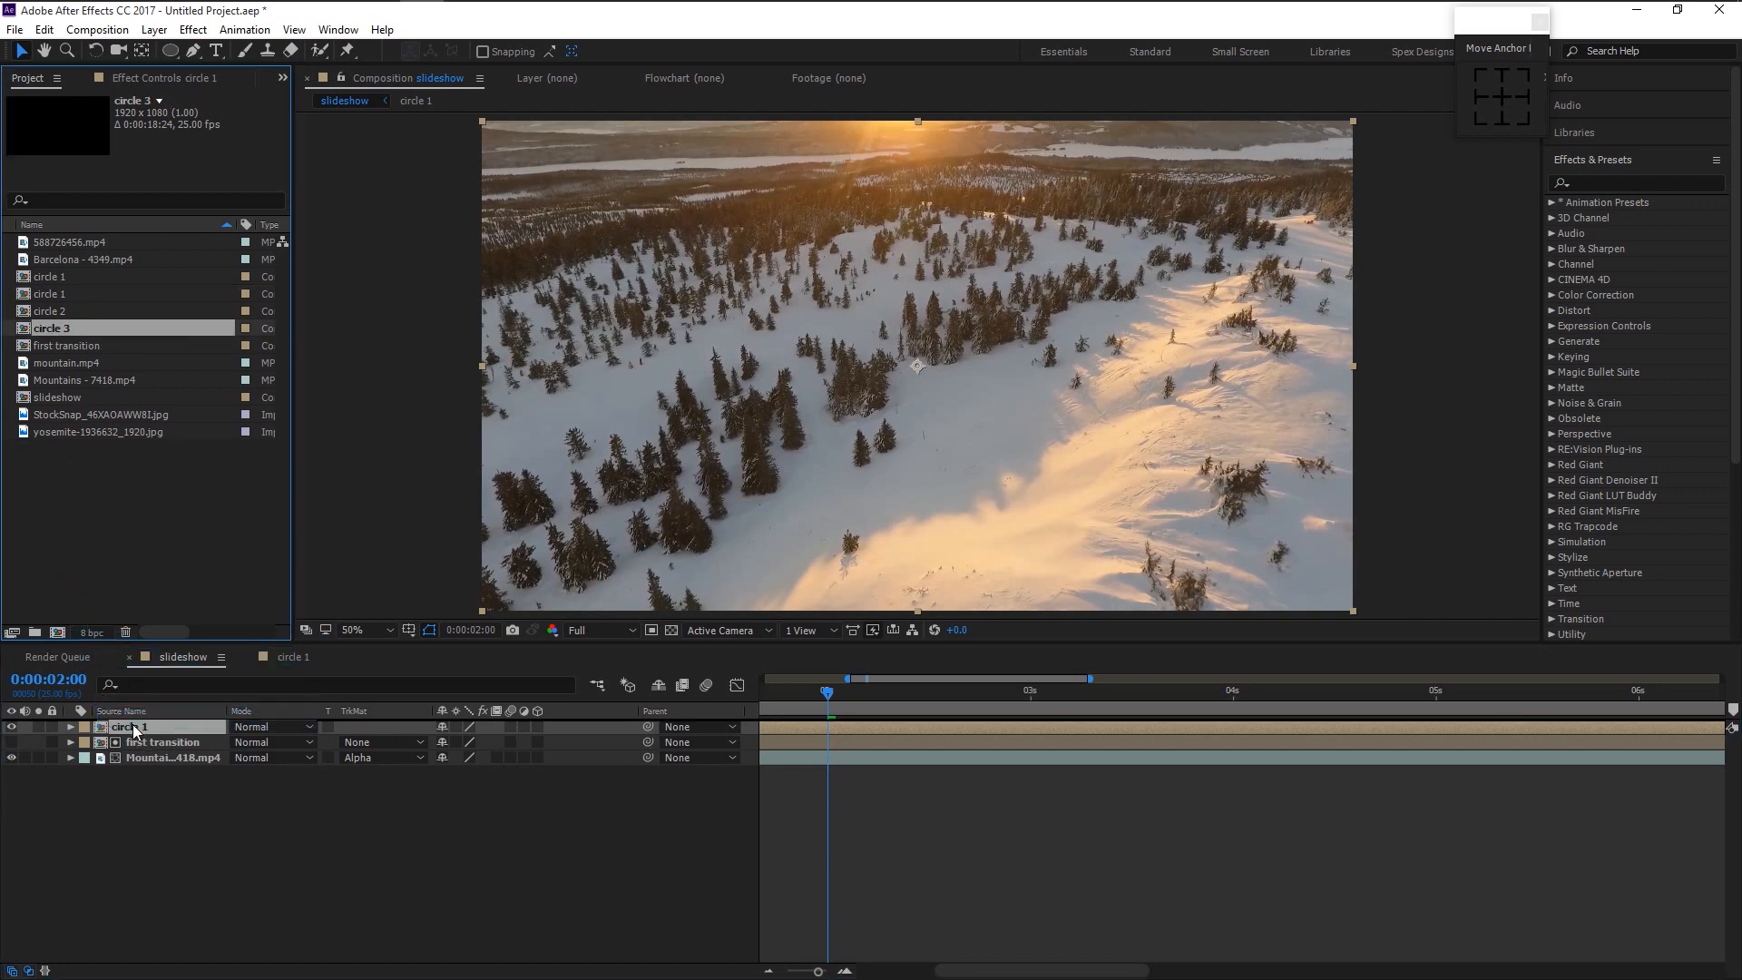
pyautogui.doubleClick(163, 729)
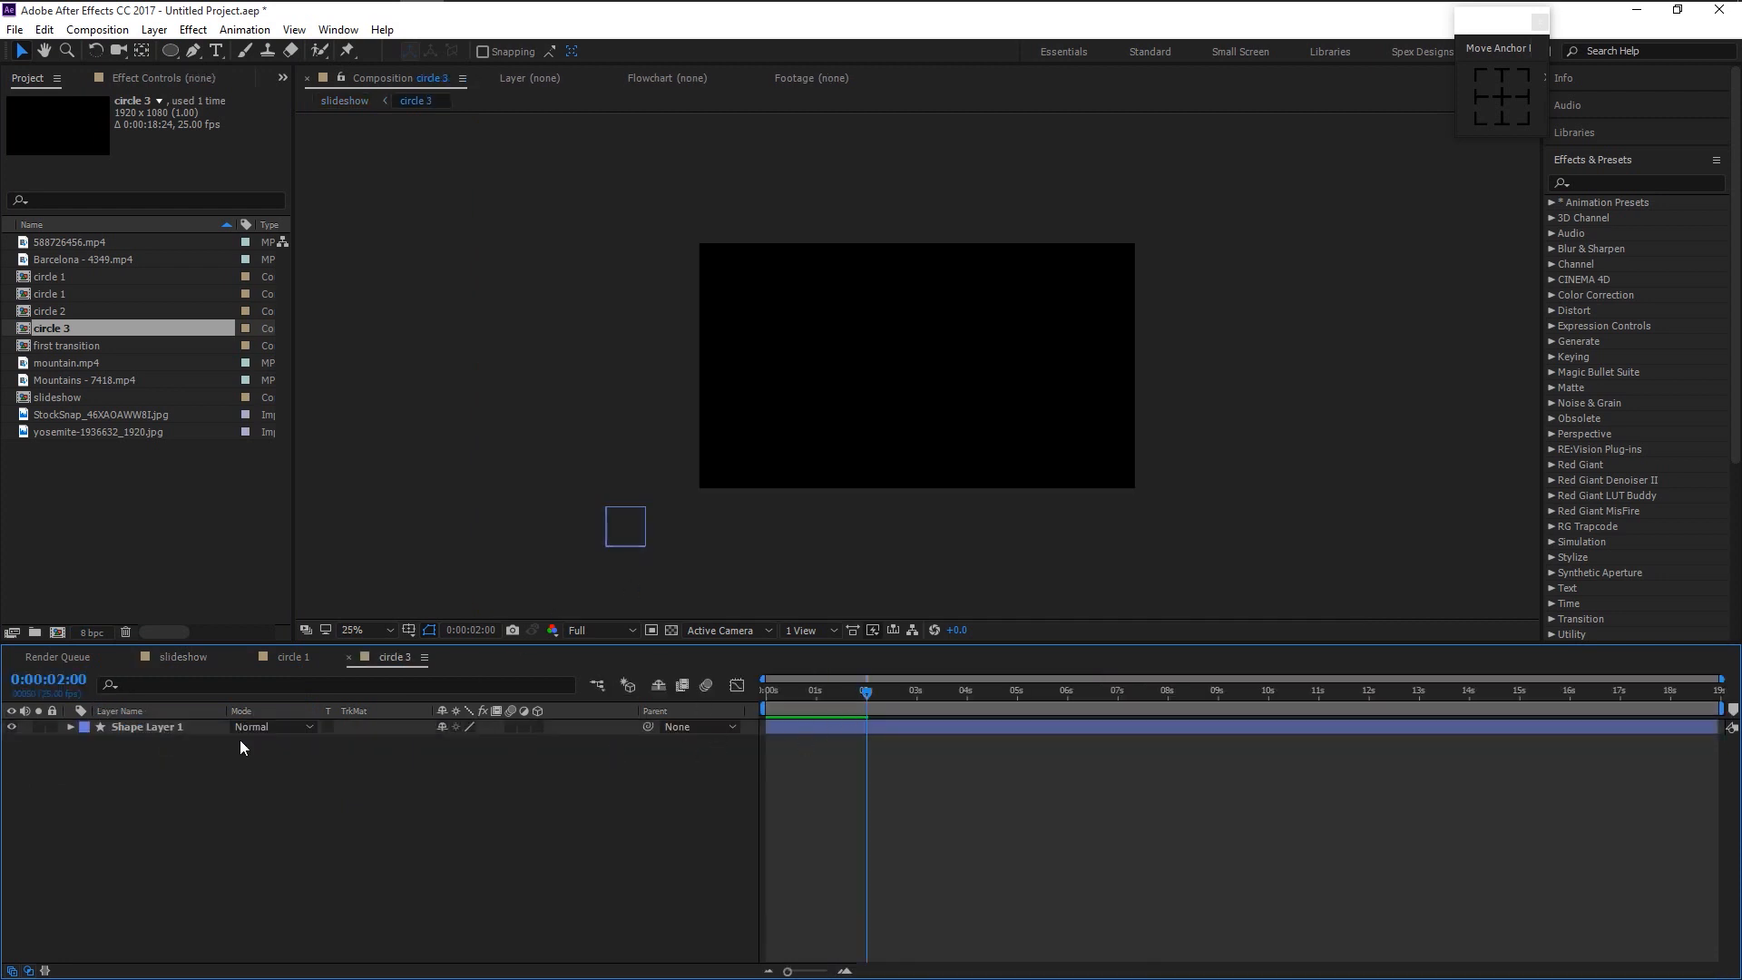
# - Move circle 3's end position down-left to about 939, 569 at 2:15, then return to the slideshow
pyautogui.click(194, 728)
pyautogui.press('u')
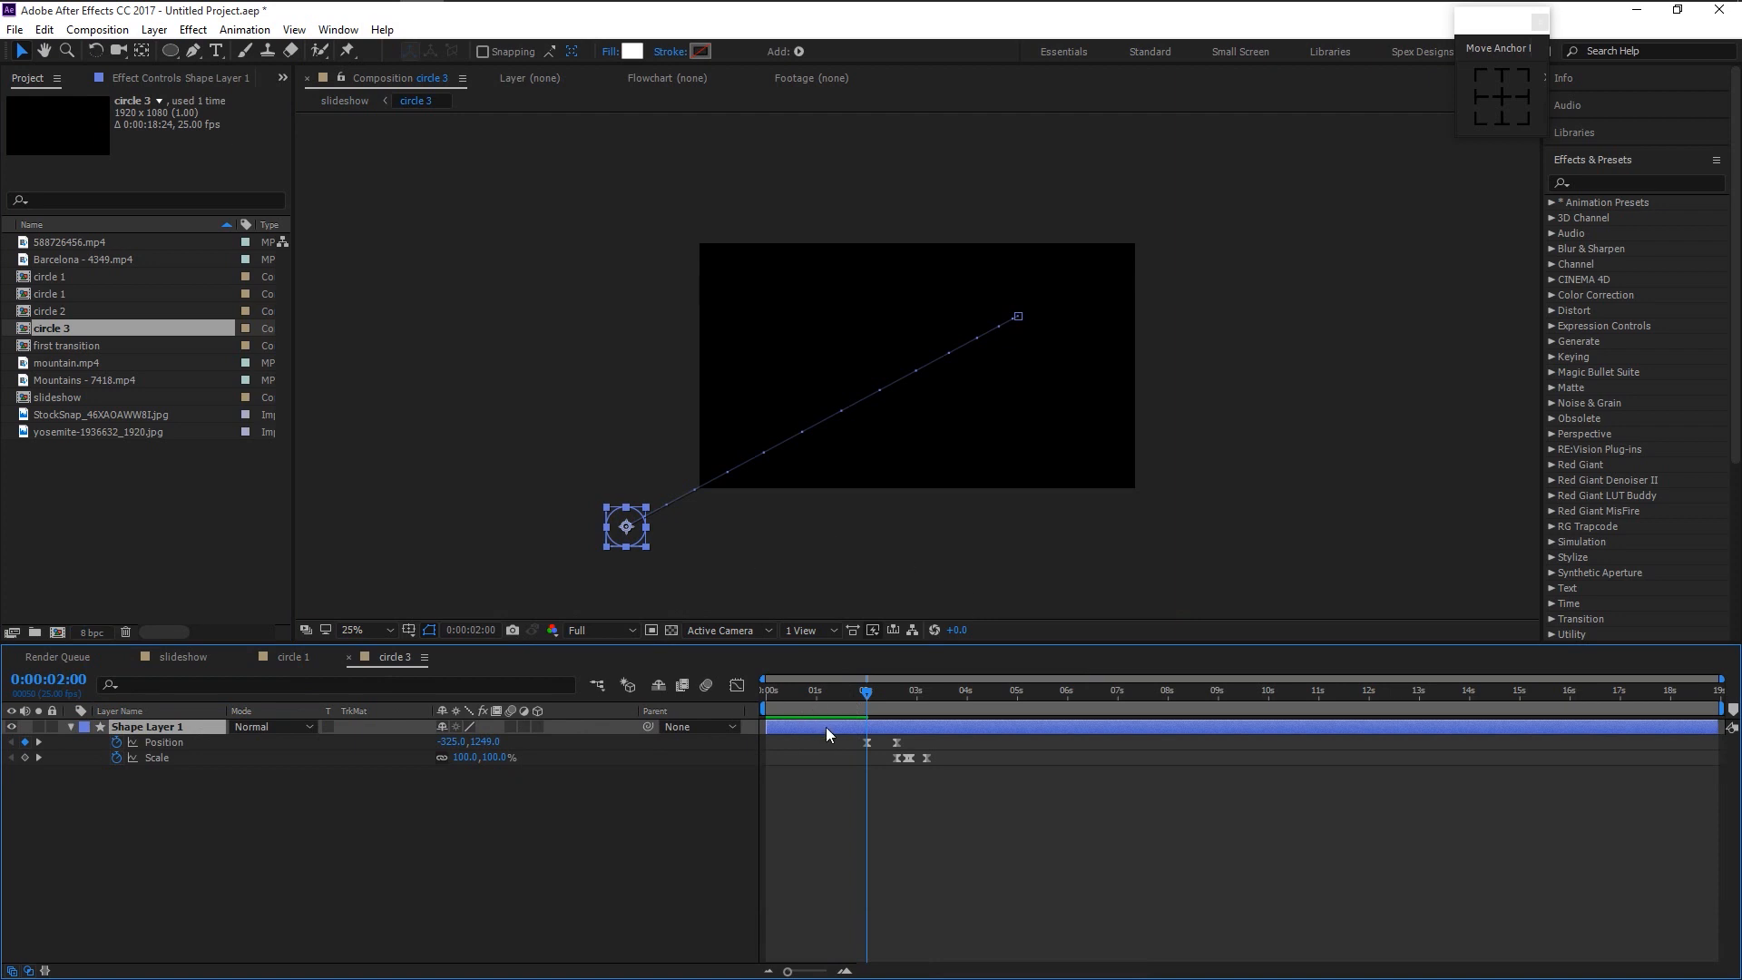
pyautogui.click(1017, 318)
pyautogui.moveTo(987, 337); pyautogui.dragTo(917, 361)
pyautogui.moveTo(867, 701); pyautogui.dragTo(894, 698)
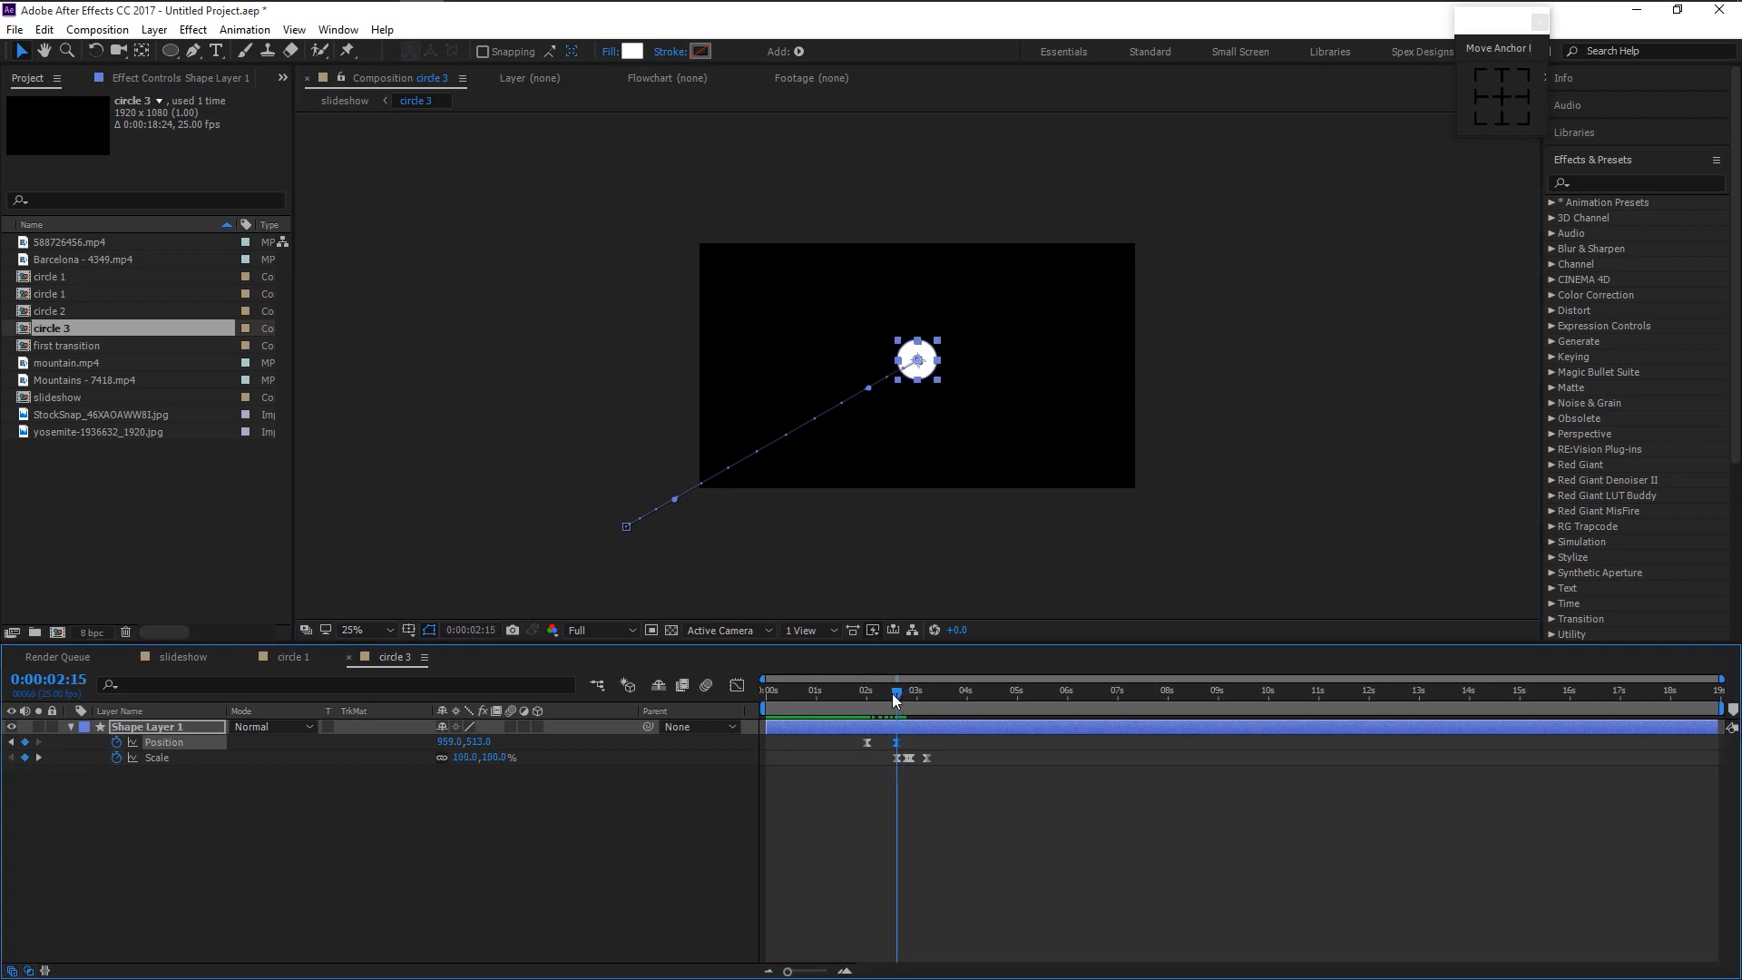
pyautogui.moveTo(918, 363)
pyautogui.mouseDown()
pyautogui.moveTo(915, 388)
pyautogui.moveTo(912, 372)
pyautogui.mouseUp()
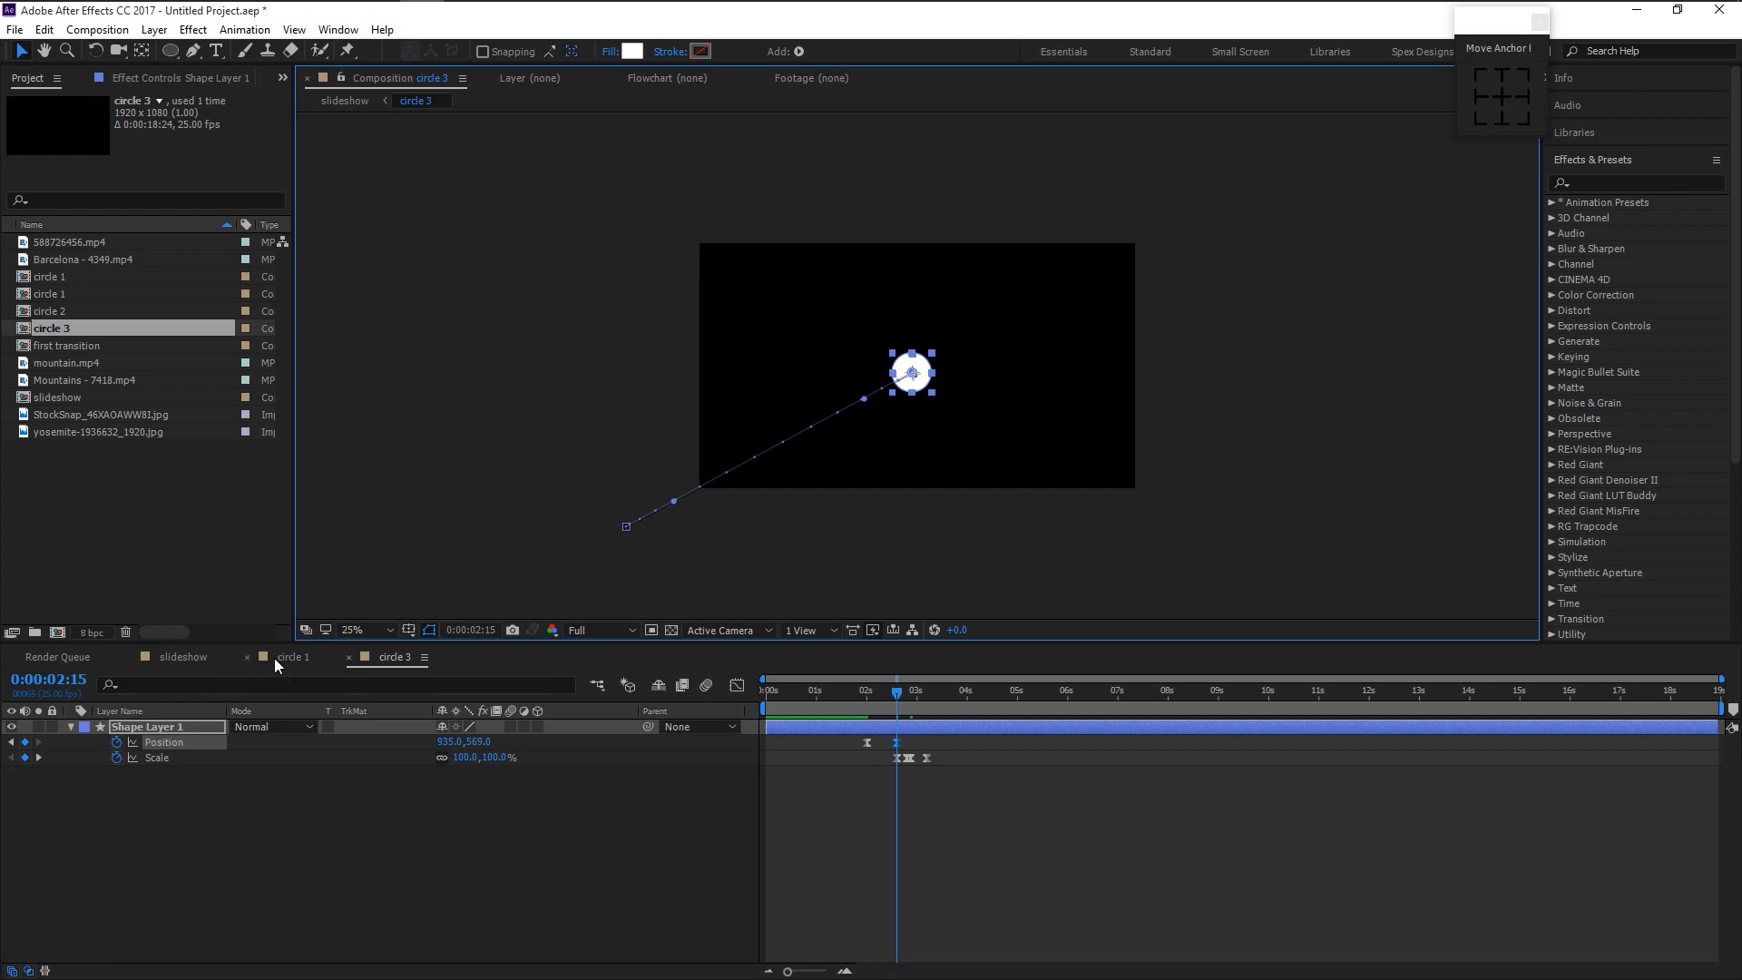
pyautogui.click(185, 656)
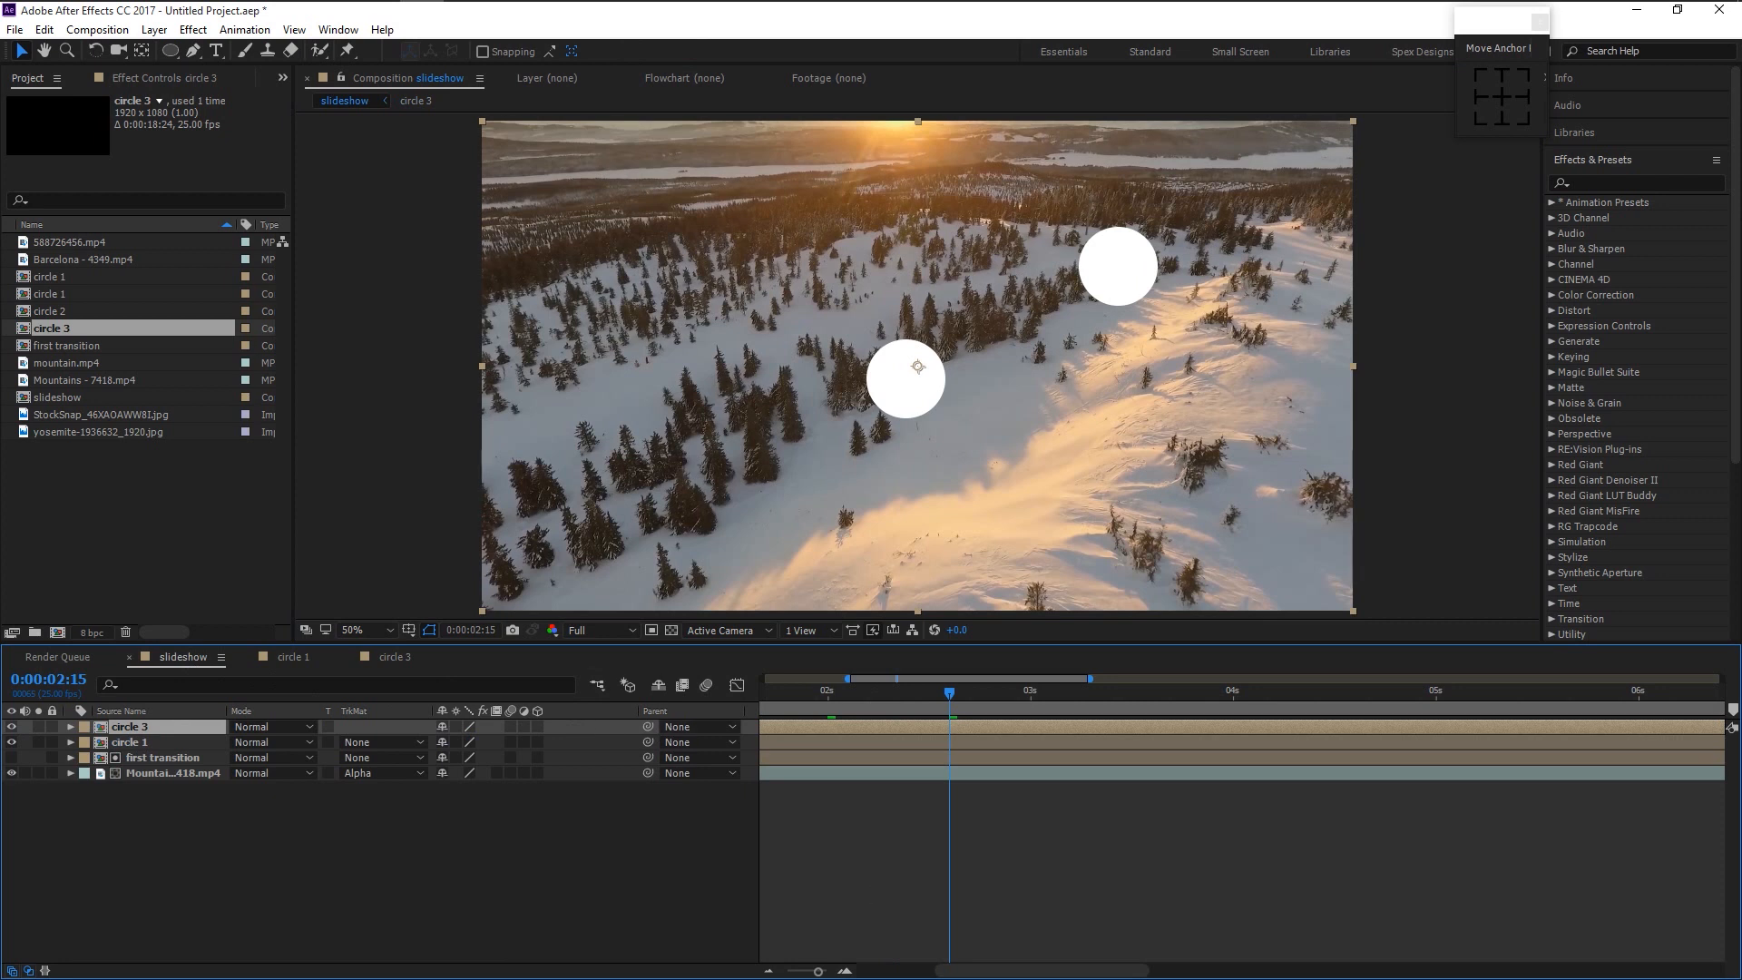
pyautogui.moveTo(816, 973); pyautogui.dragTo(767, 973)
# - Duplicate circle 3 as circle 4, add it as the top slideshow layer and open it
pyautogui.press('space')
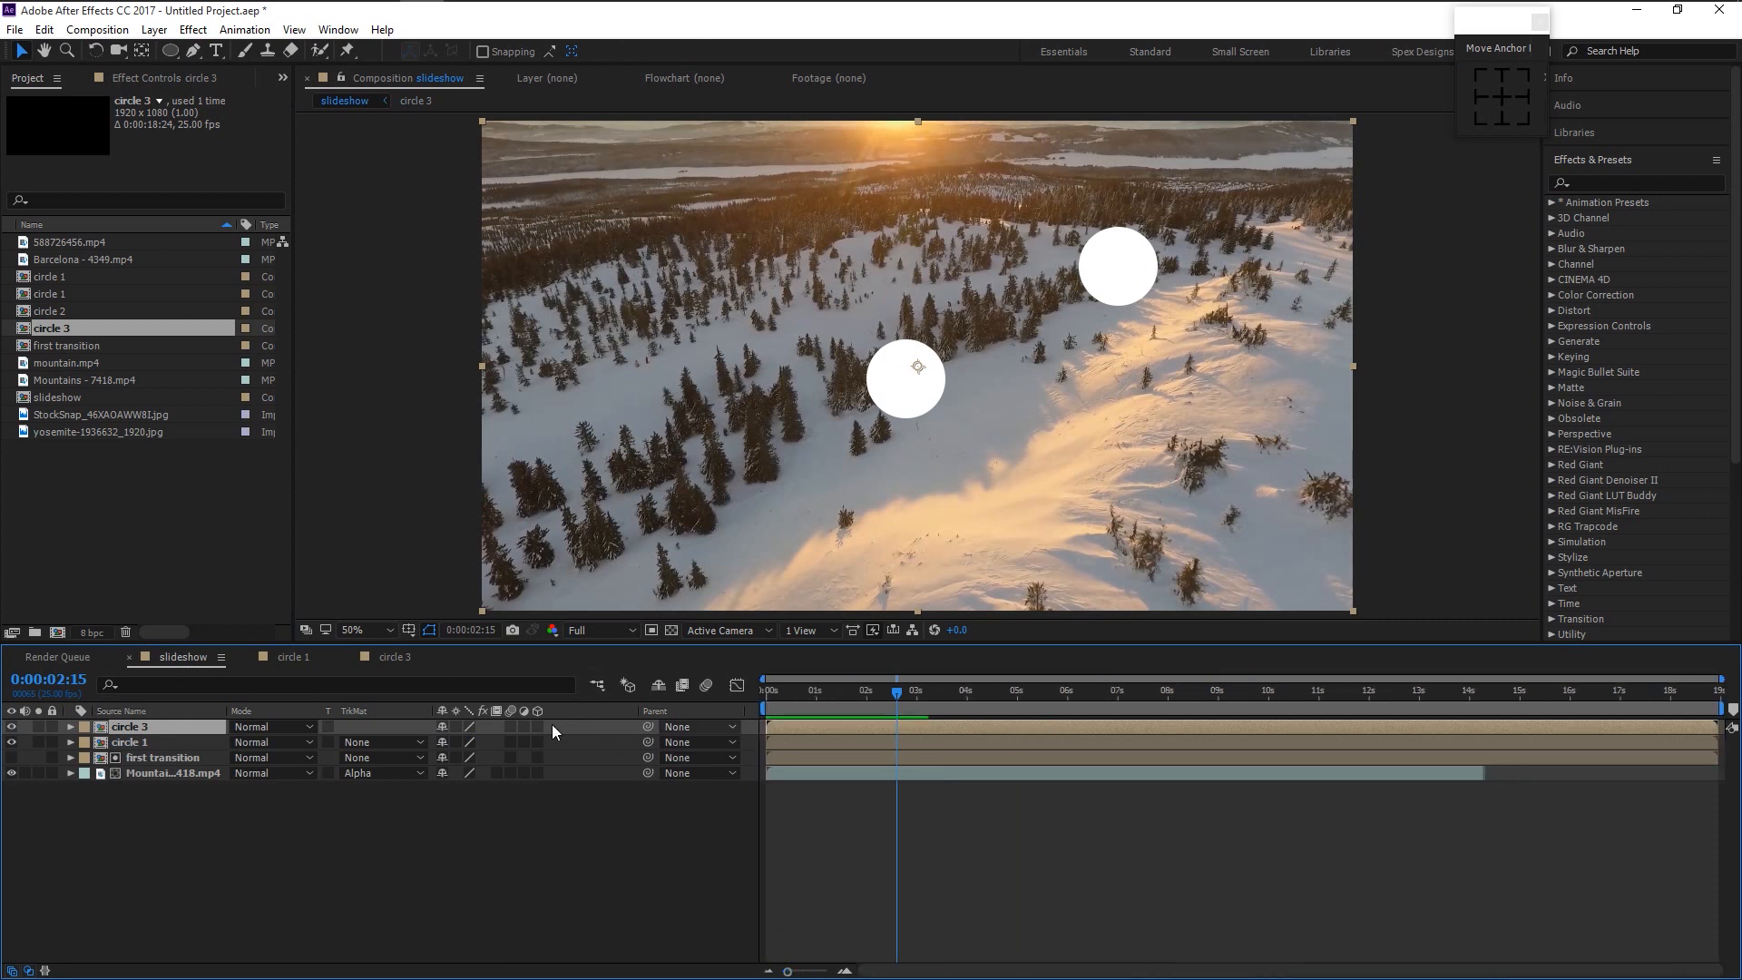
pyautogui.press('space')
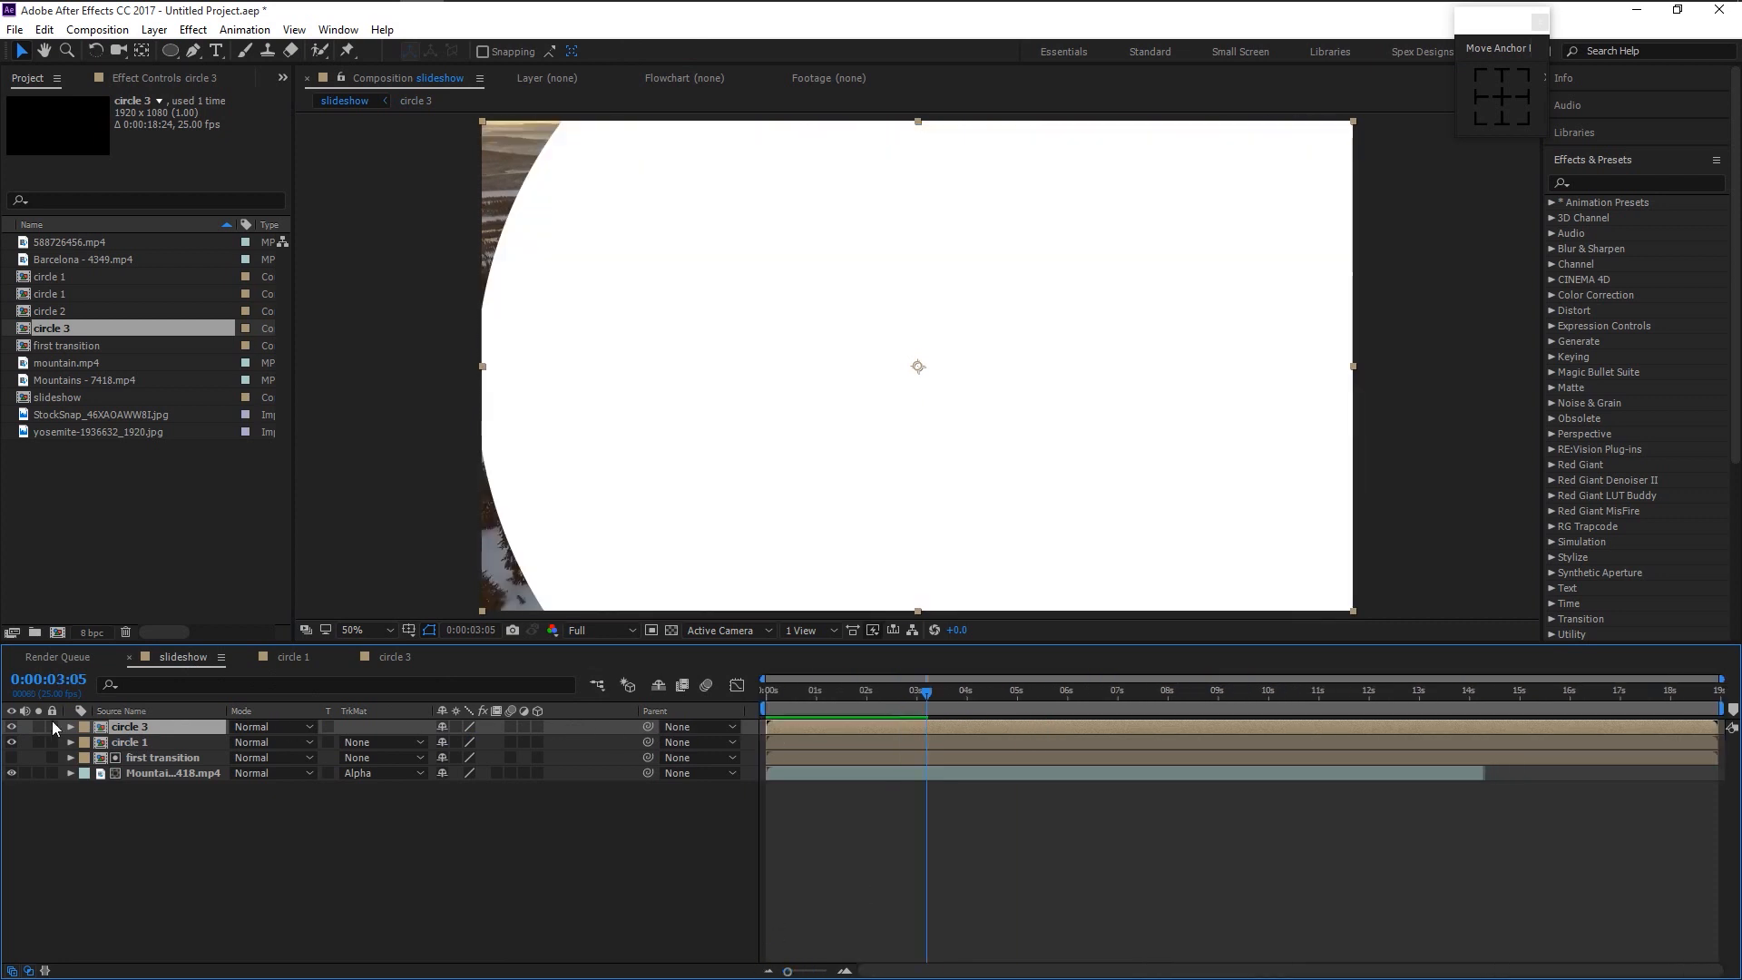
pyautogui.rightClick(196, 729)
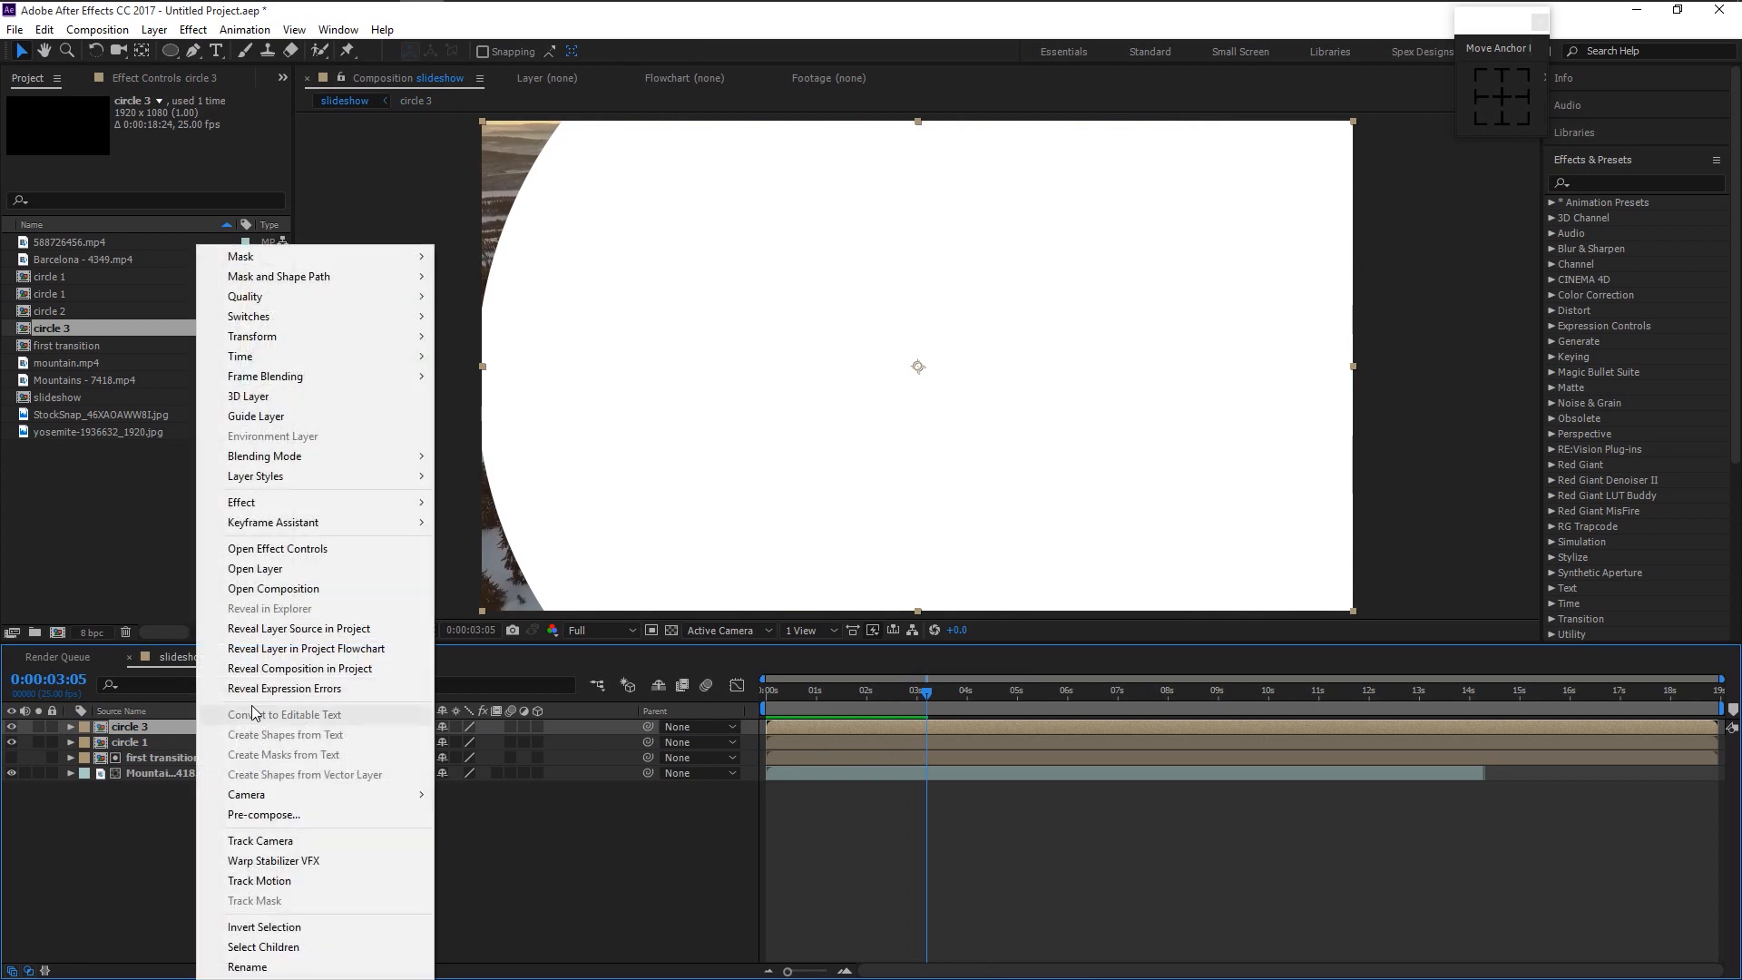
pyautogui.click(269, 627)
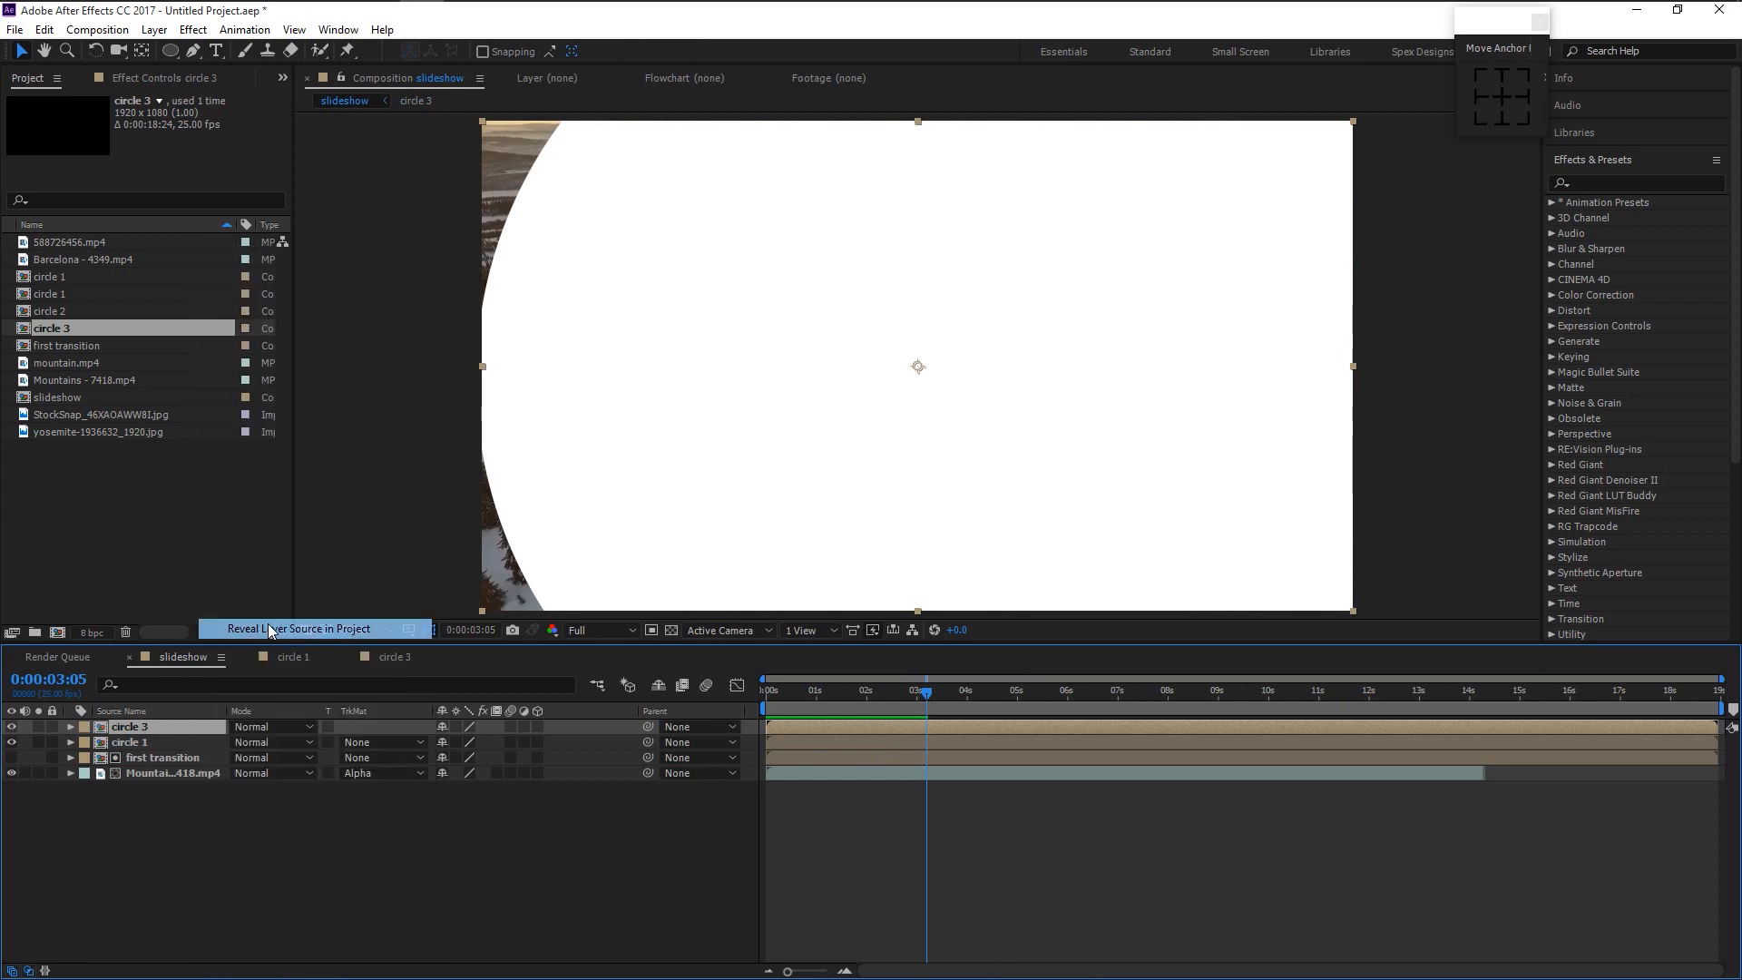
pyautogui.hotkey('ctrl', 'd')
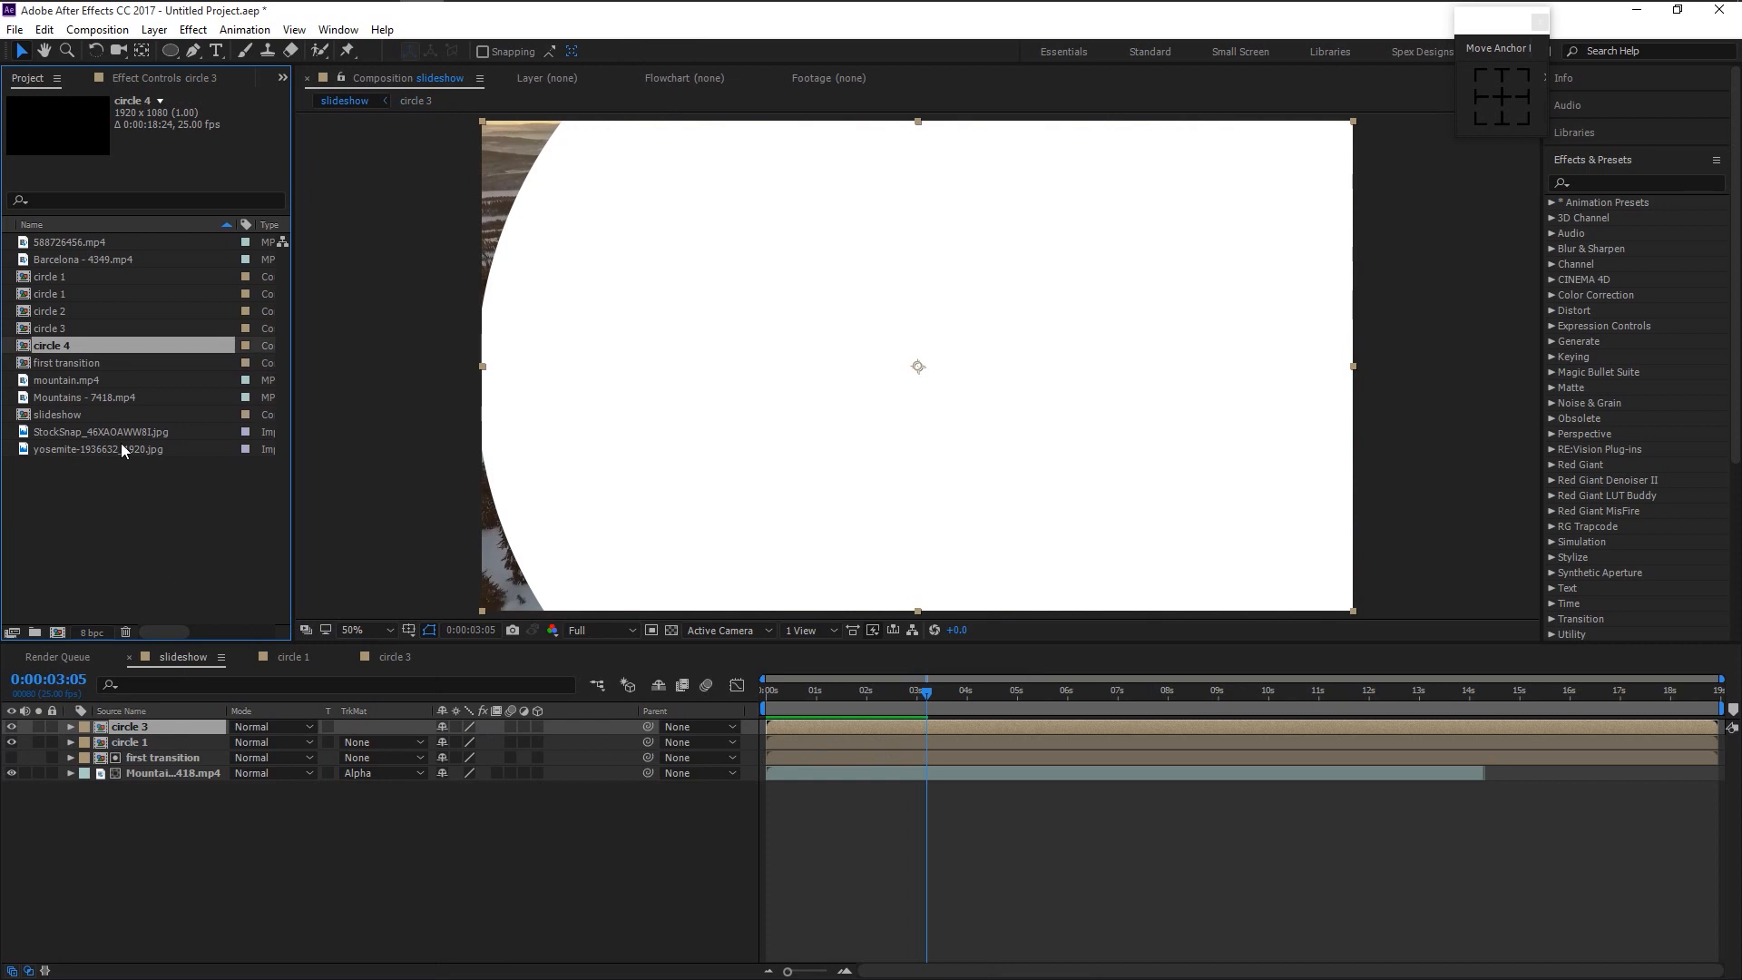
pyautogui.moveTo(81, 346); pyautogui.dragTo(175, 726)
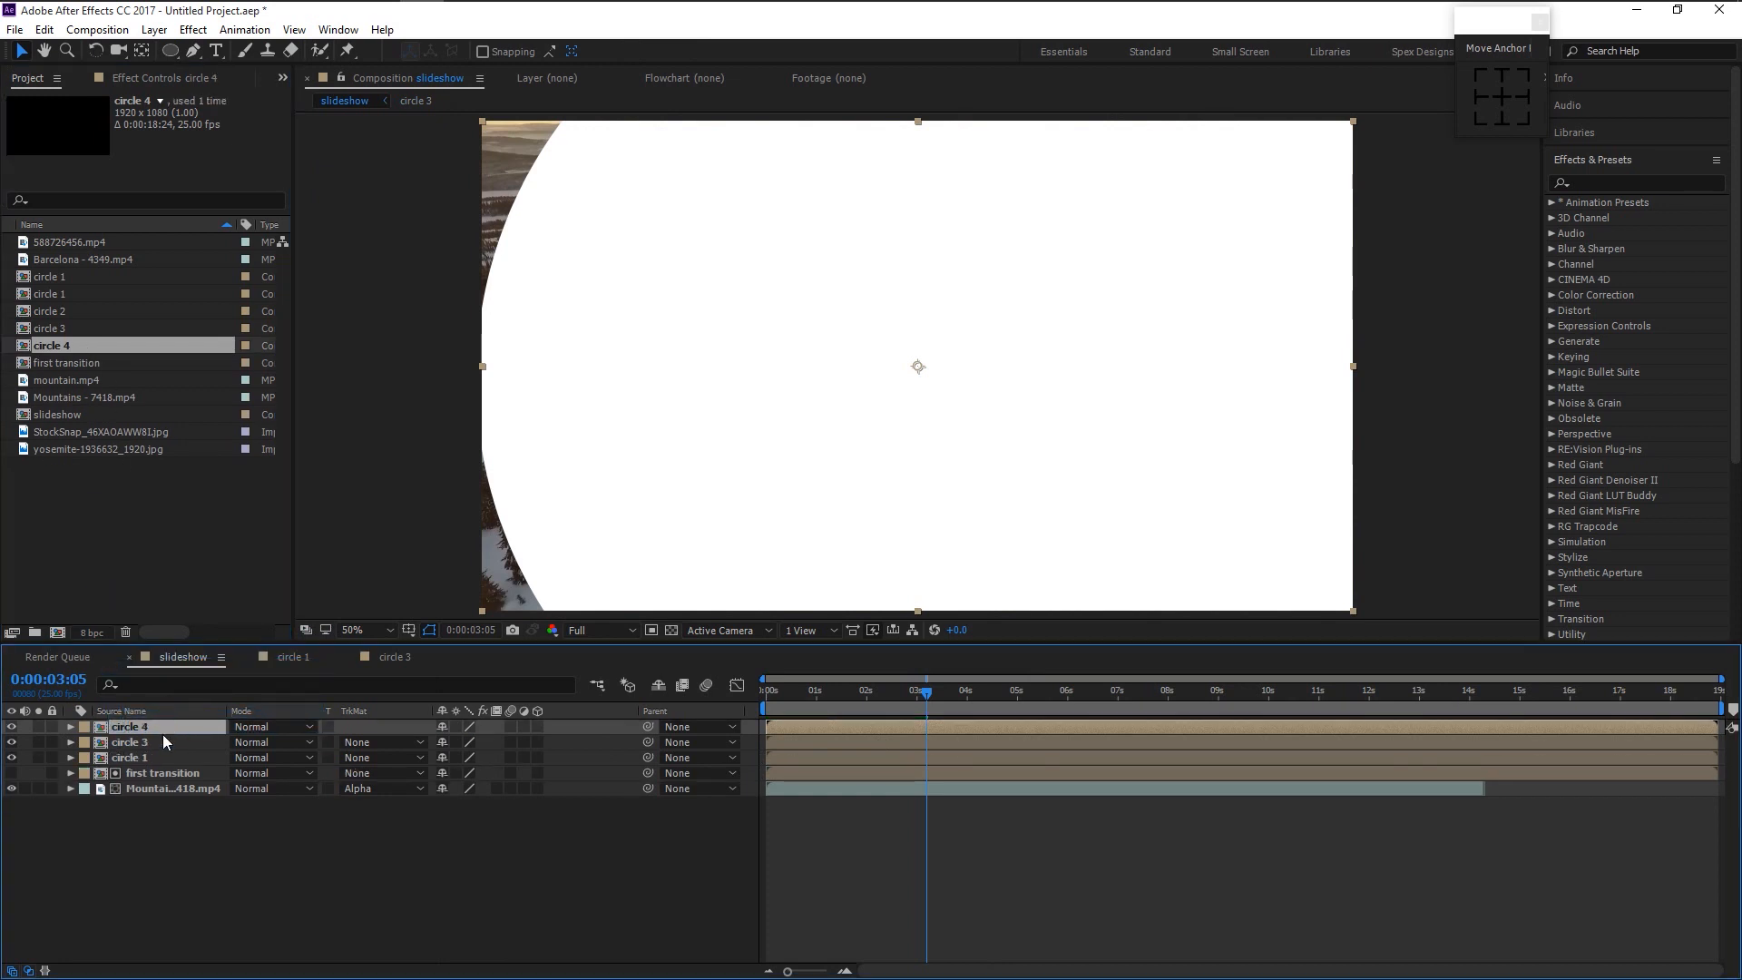
pyautogui.doubleClick(163, 735)
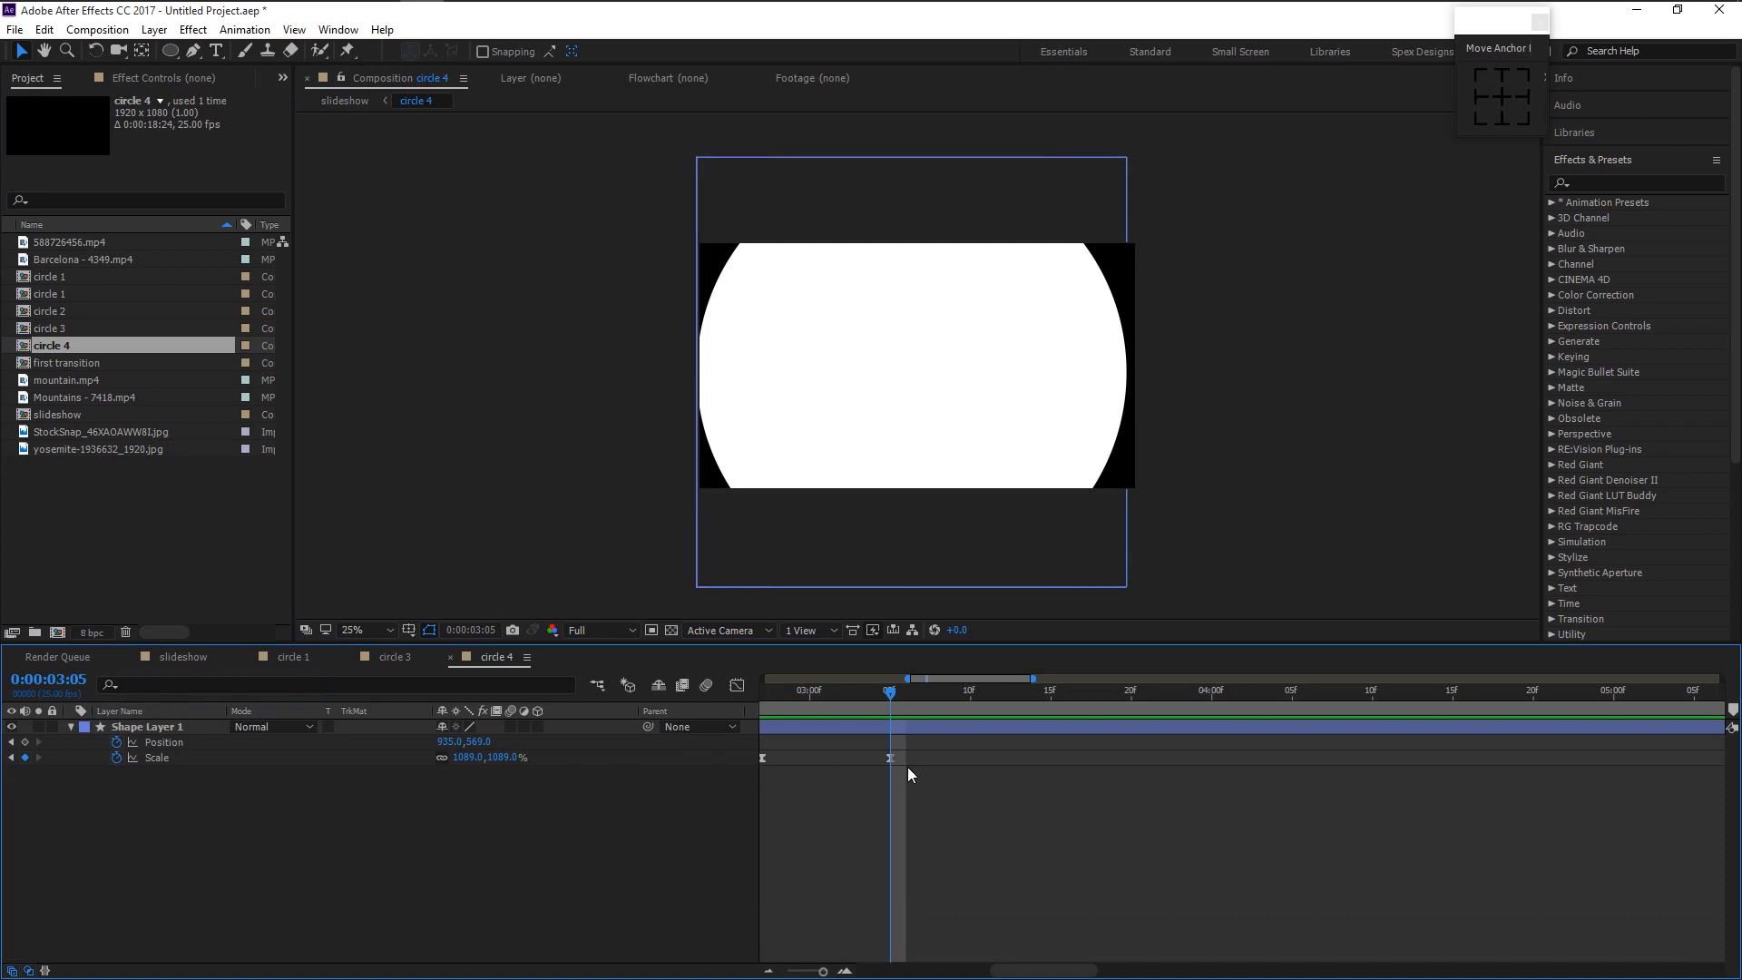
# - Move circle 4's end position at 2:15 down-left to 471, 773 and review the new path
pyautogui.moveTo(1085, 971); pyautogui.dragTo(996, 931)
pyautogui.click(1431, 694)
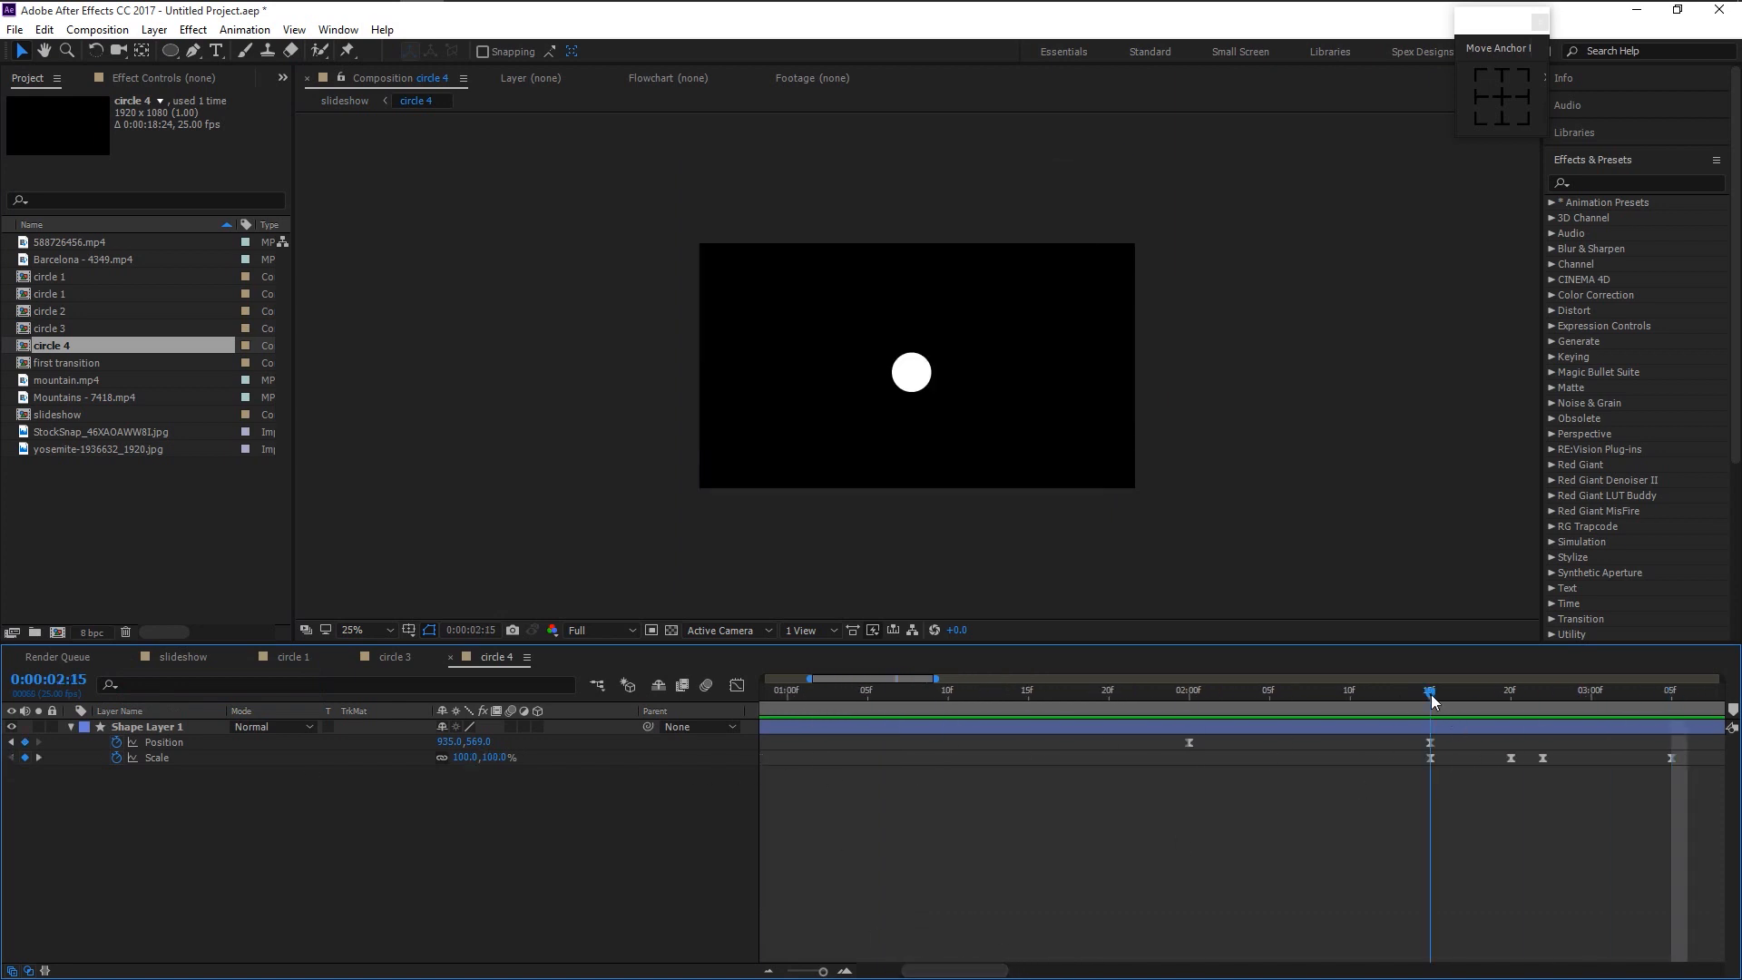
pyautogui.click(199, 728)
pyautogui.moveTo(915, 377); pyautogui.dragTo(809, 420)
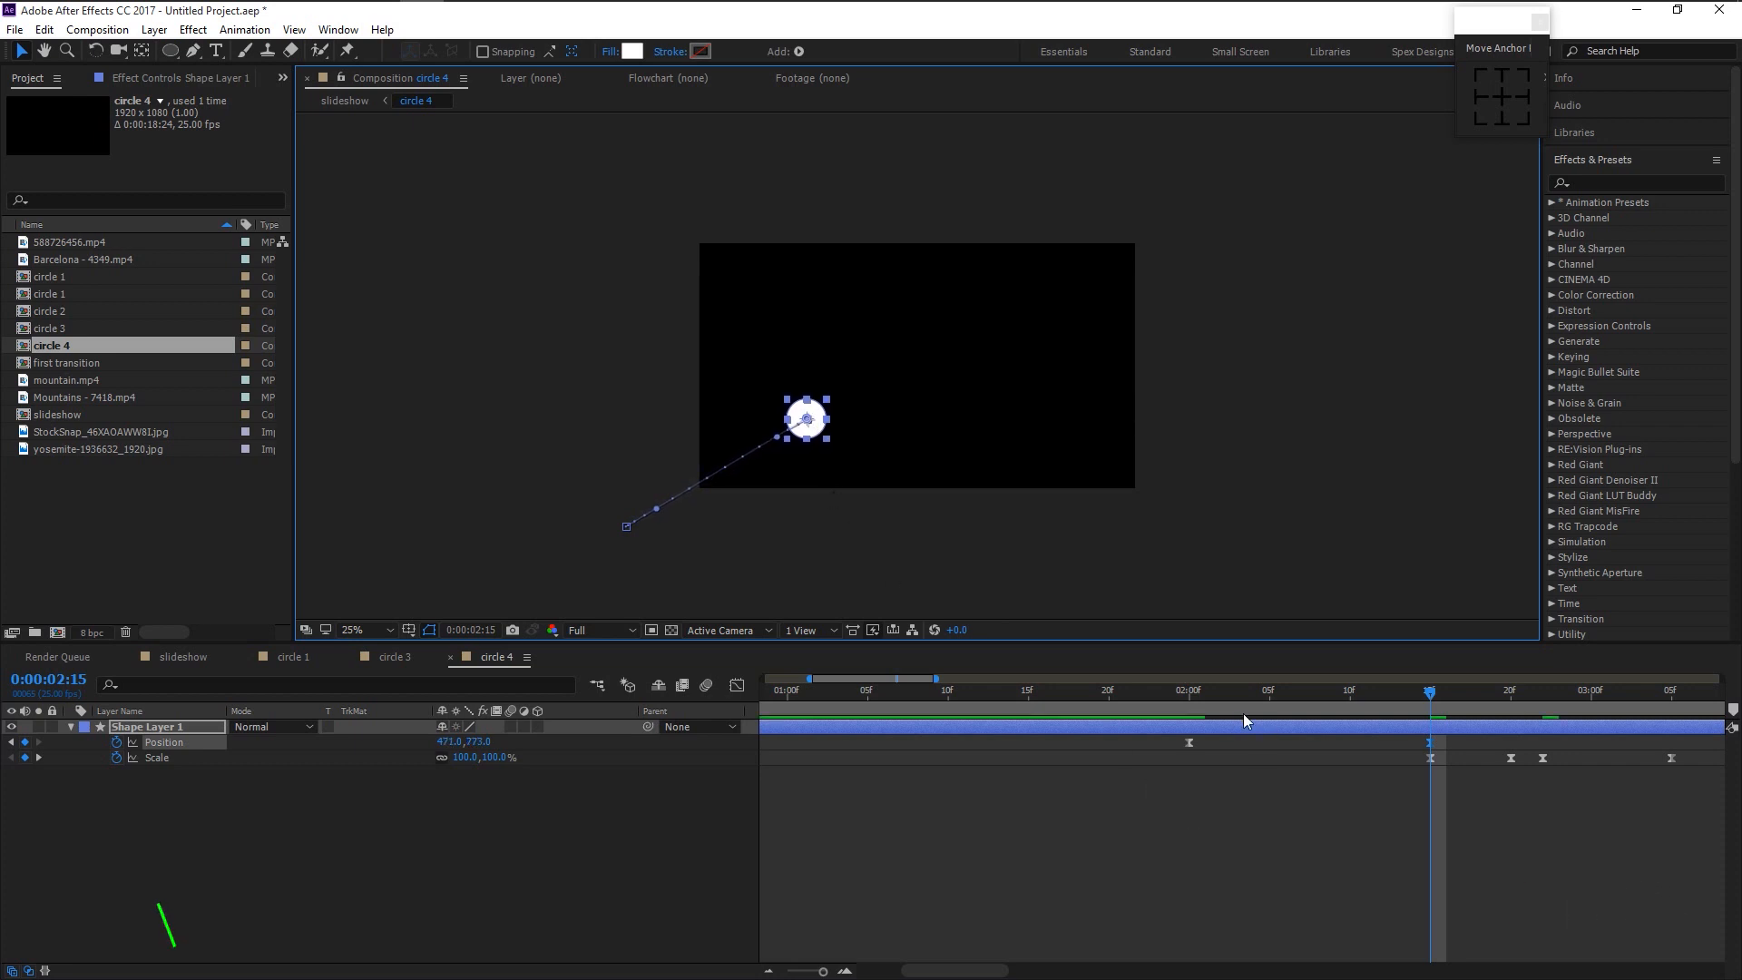
pyautogui.moveTo(1180, 697); pyautogui.dragTo(1479, 700)
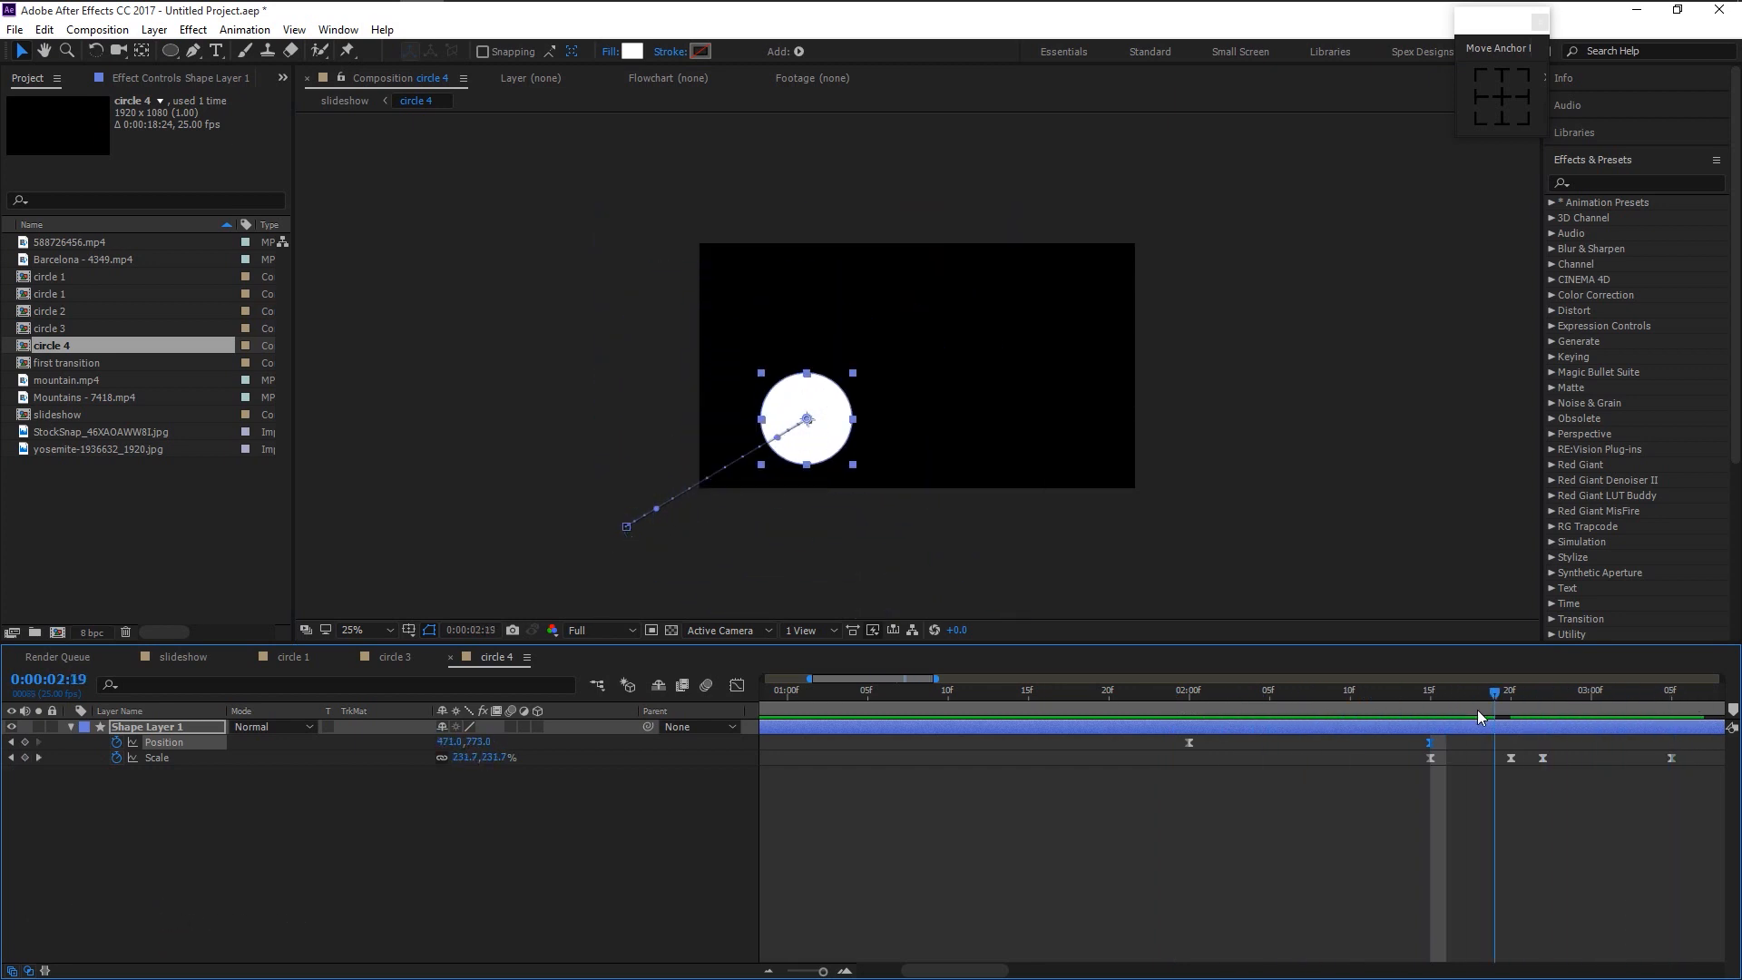
pyautogui.click(172, 660)
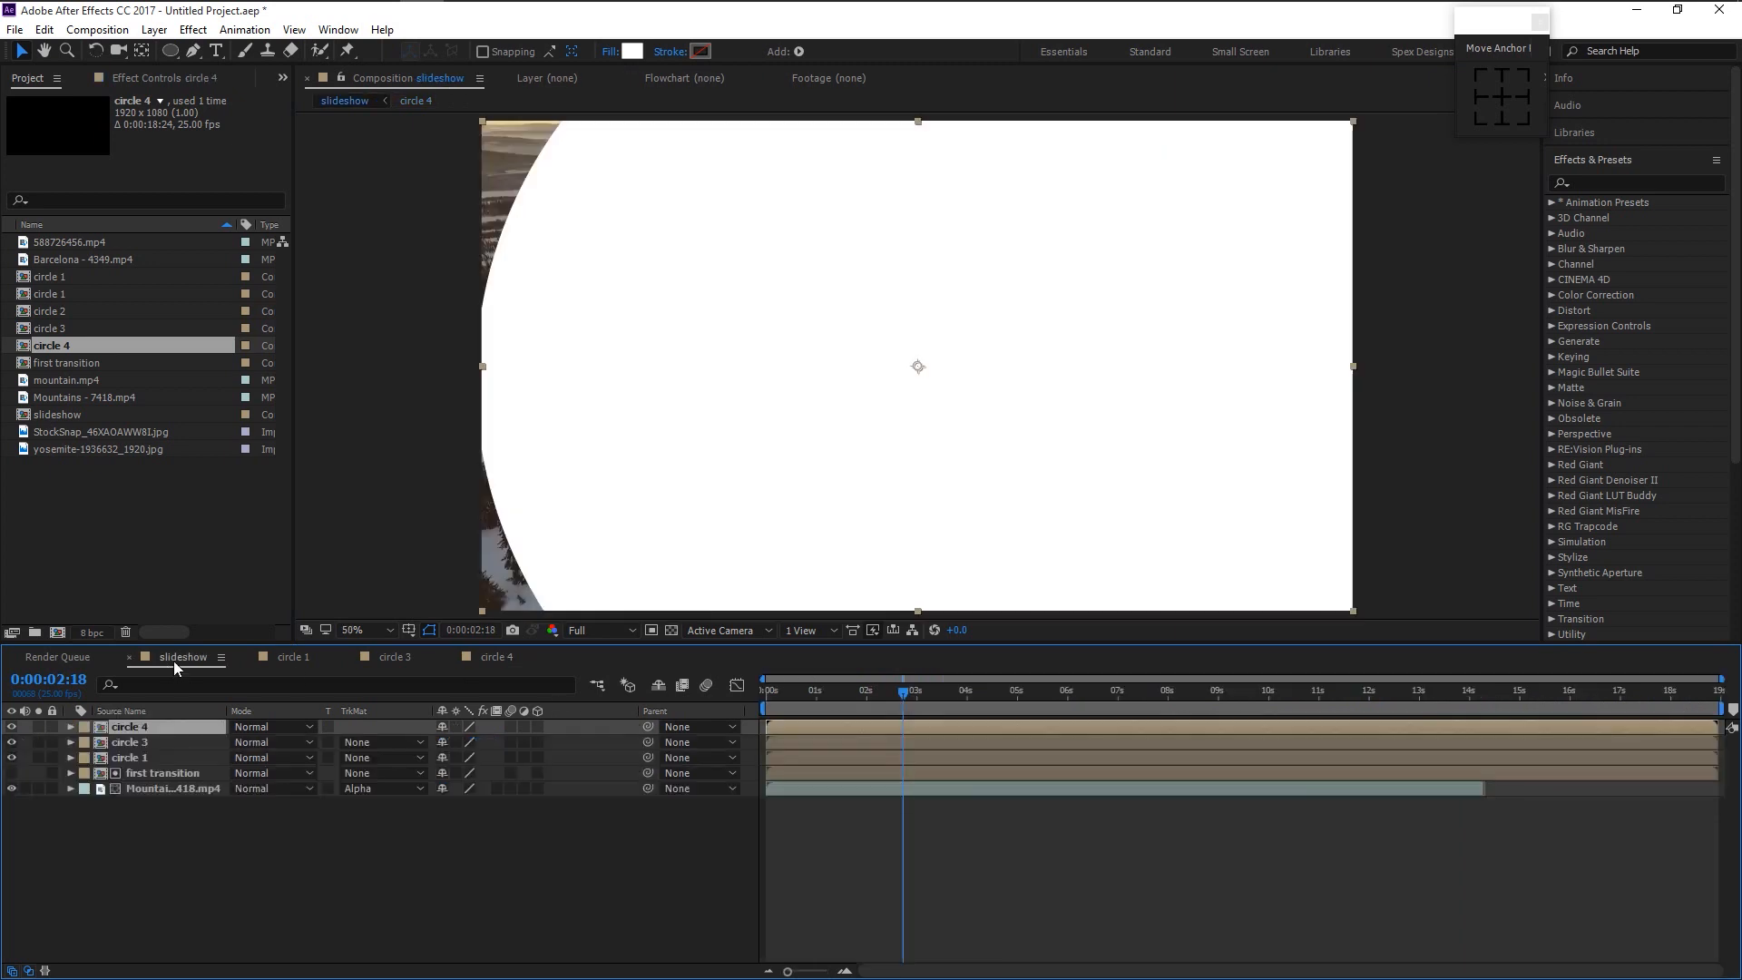
pyautogui.moveTo(777, 746); pyautogui.dragTo(841, 697)
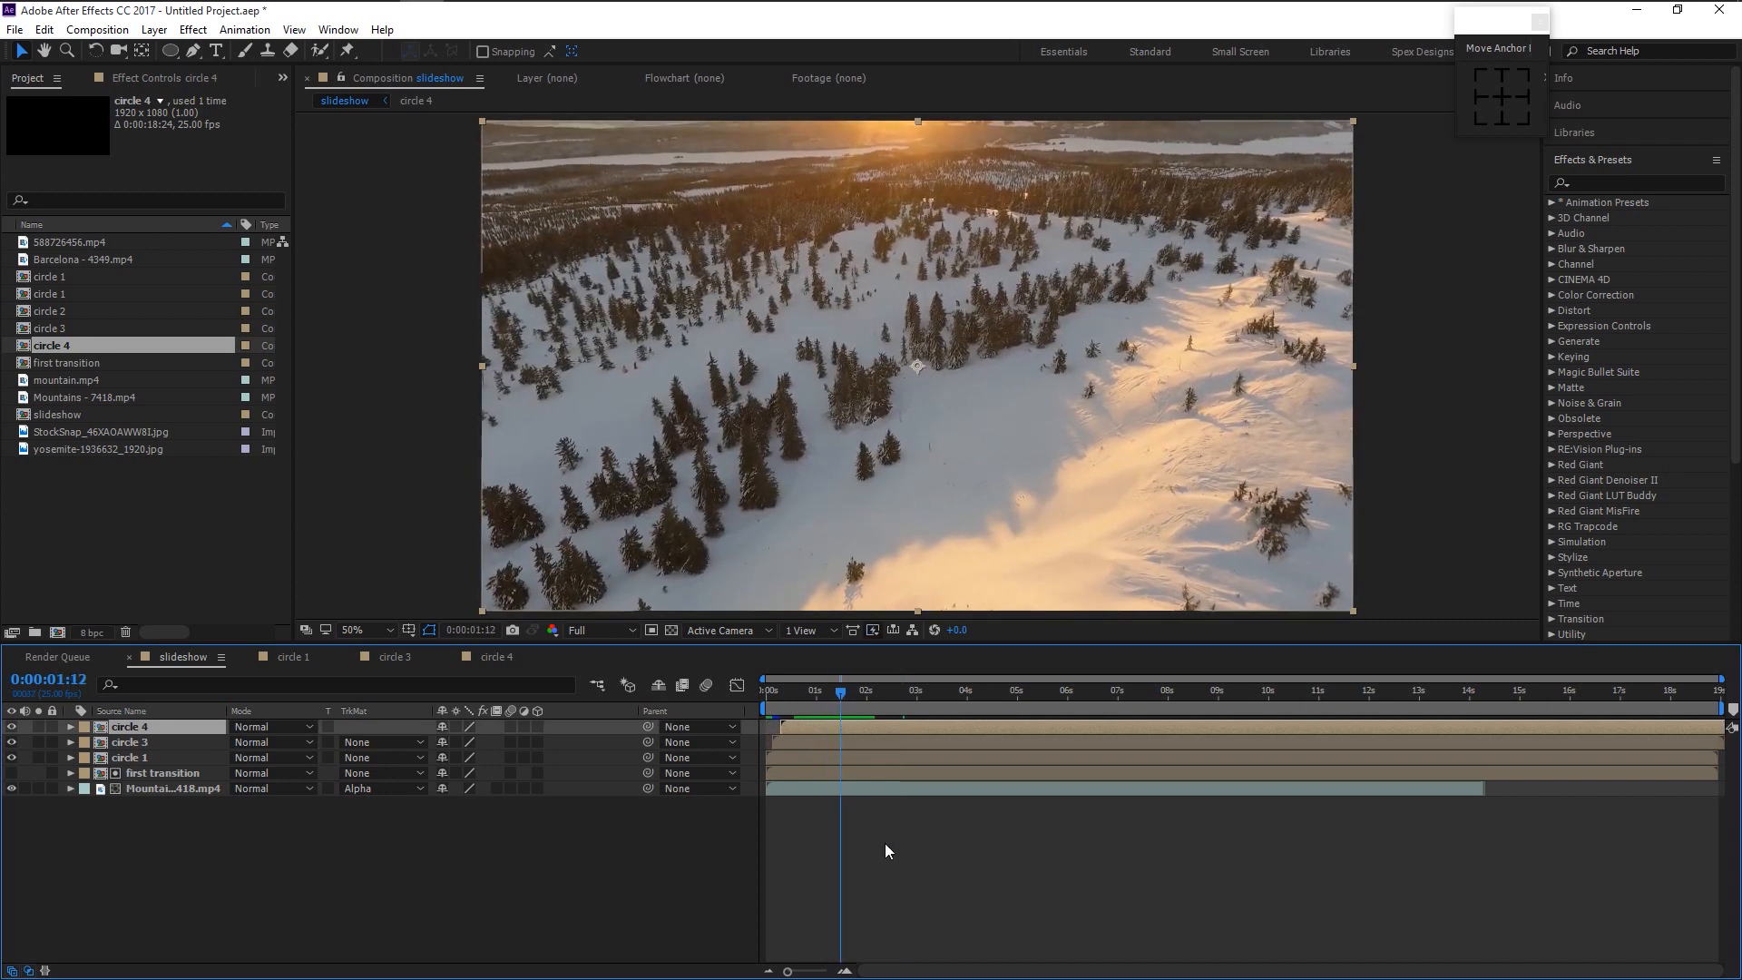
pyautogui.press('space')
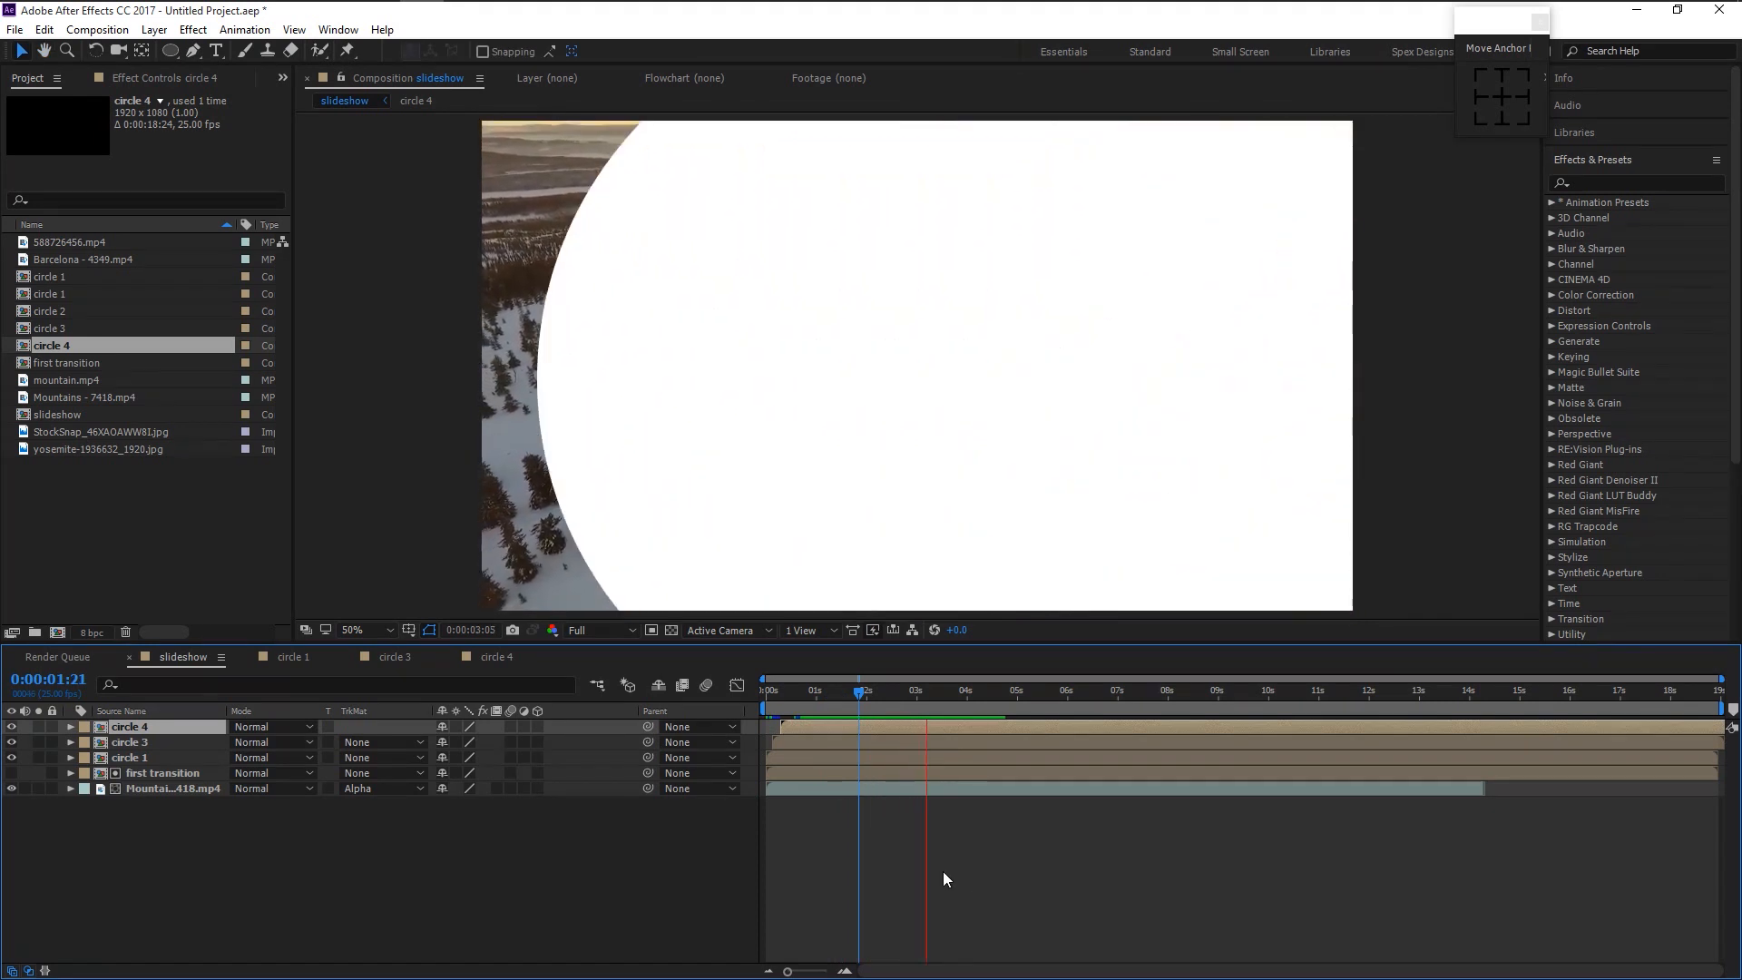
pyautogui.press('space')
pyautogui.moveTo(868, 687)
pyautogui.mouseDown()
pyautogui.moveTo(945, 690)
pyautogui.moveTo(884, 700)
pyautogui.mouseUp()
pyautogui.press('space')
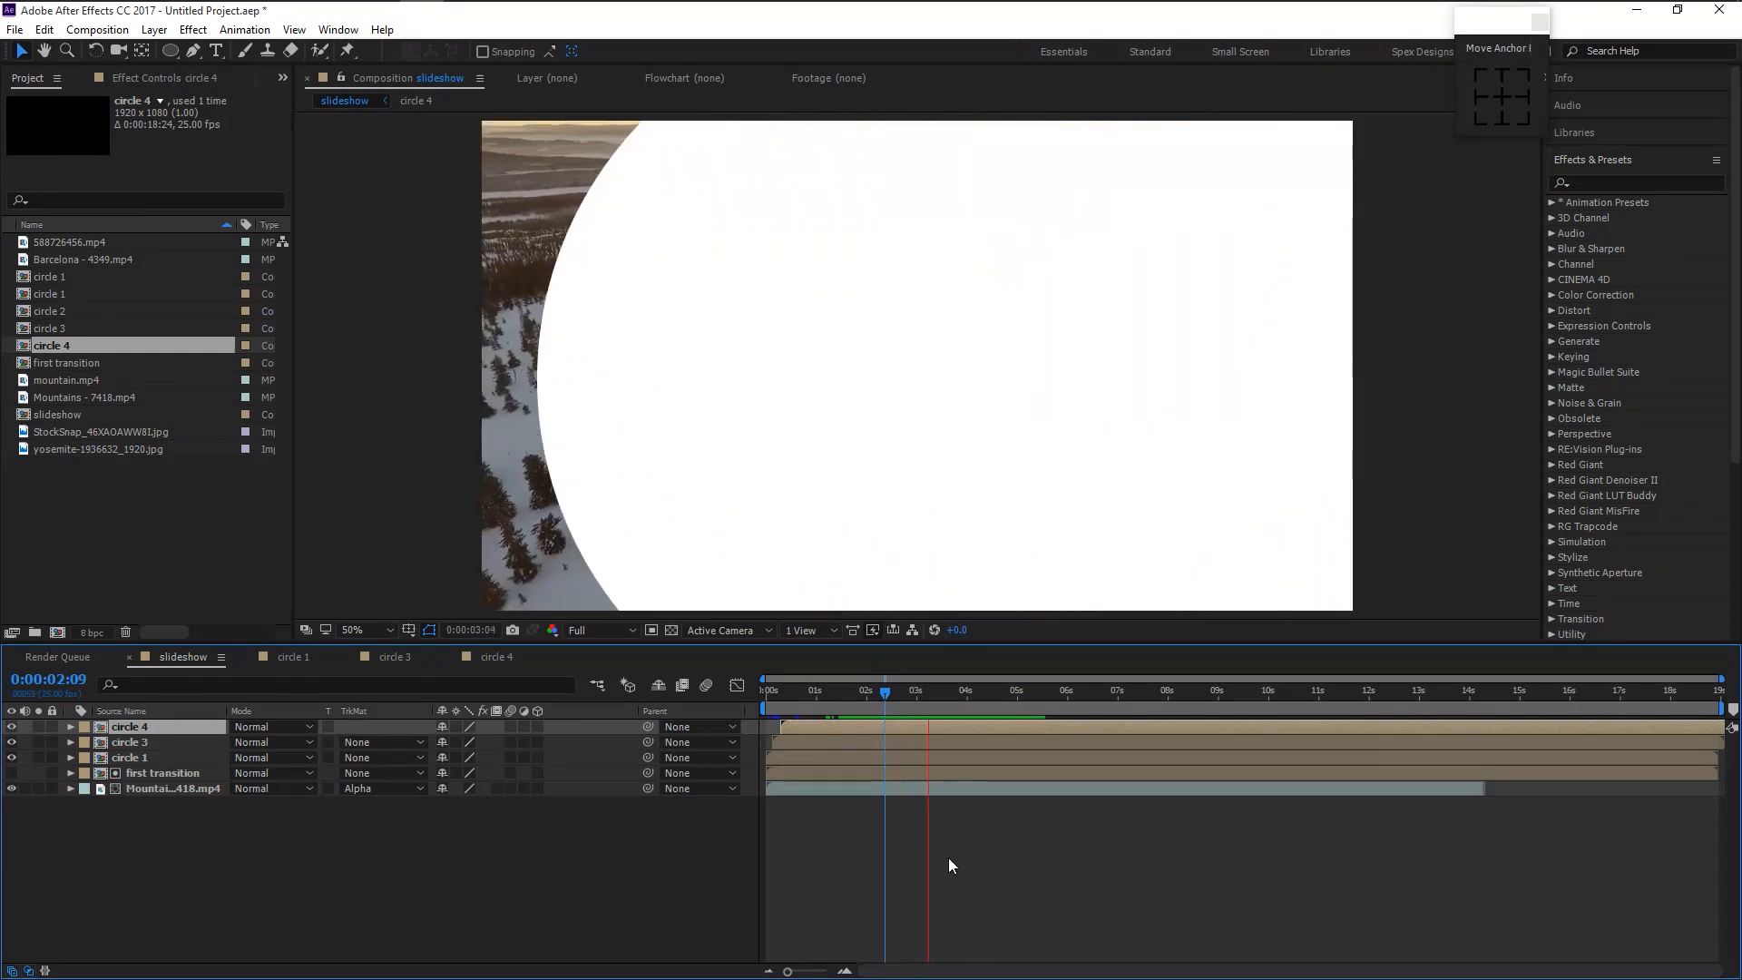
pyautogui.press('space')
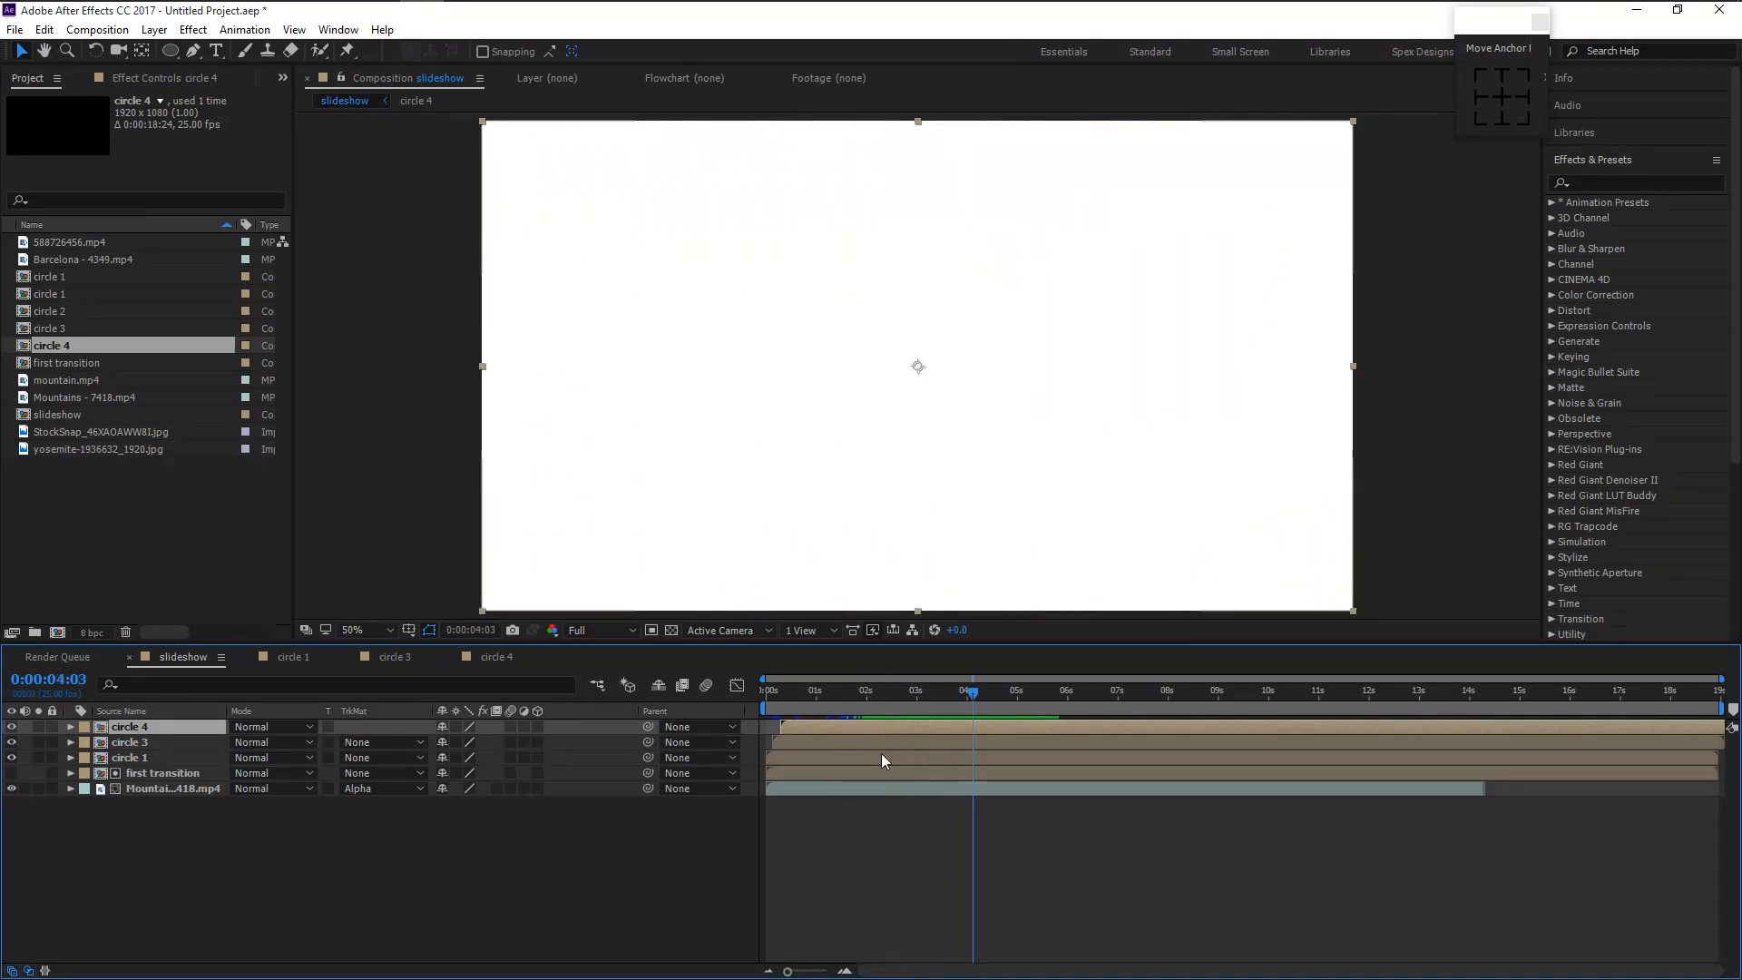
# - Pre-compose circle 1, circle 3 and circle 4 into a 'second transition' composition
pyautogui.keyDown('shift'); pyautogui.click(192, 760); pyautogui.keyUp('shift')
pyautogui.rightClick(193, 760)
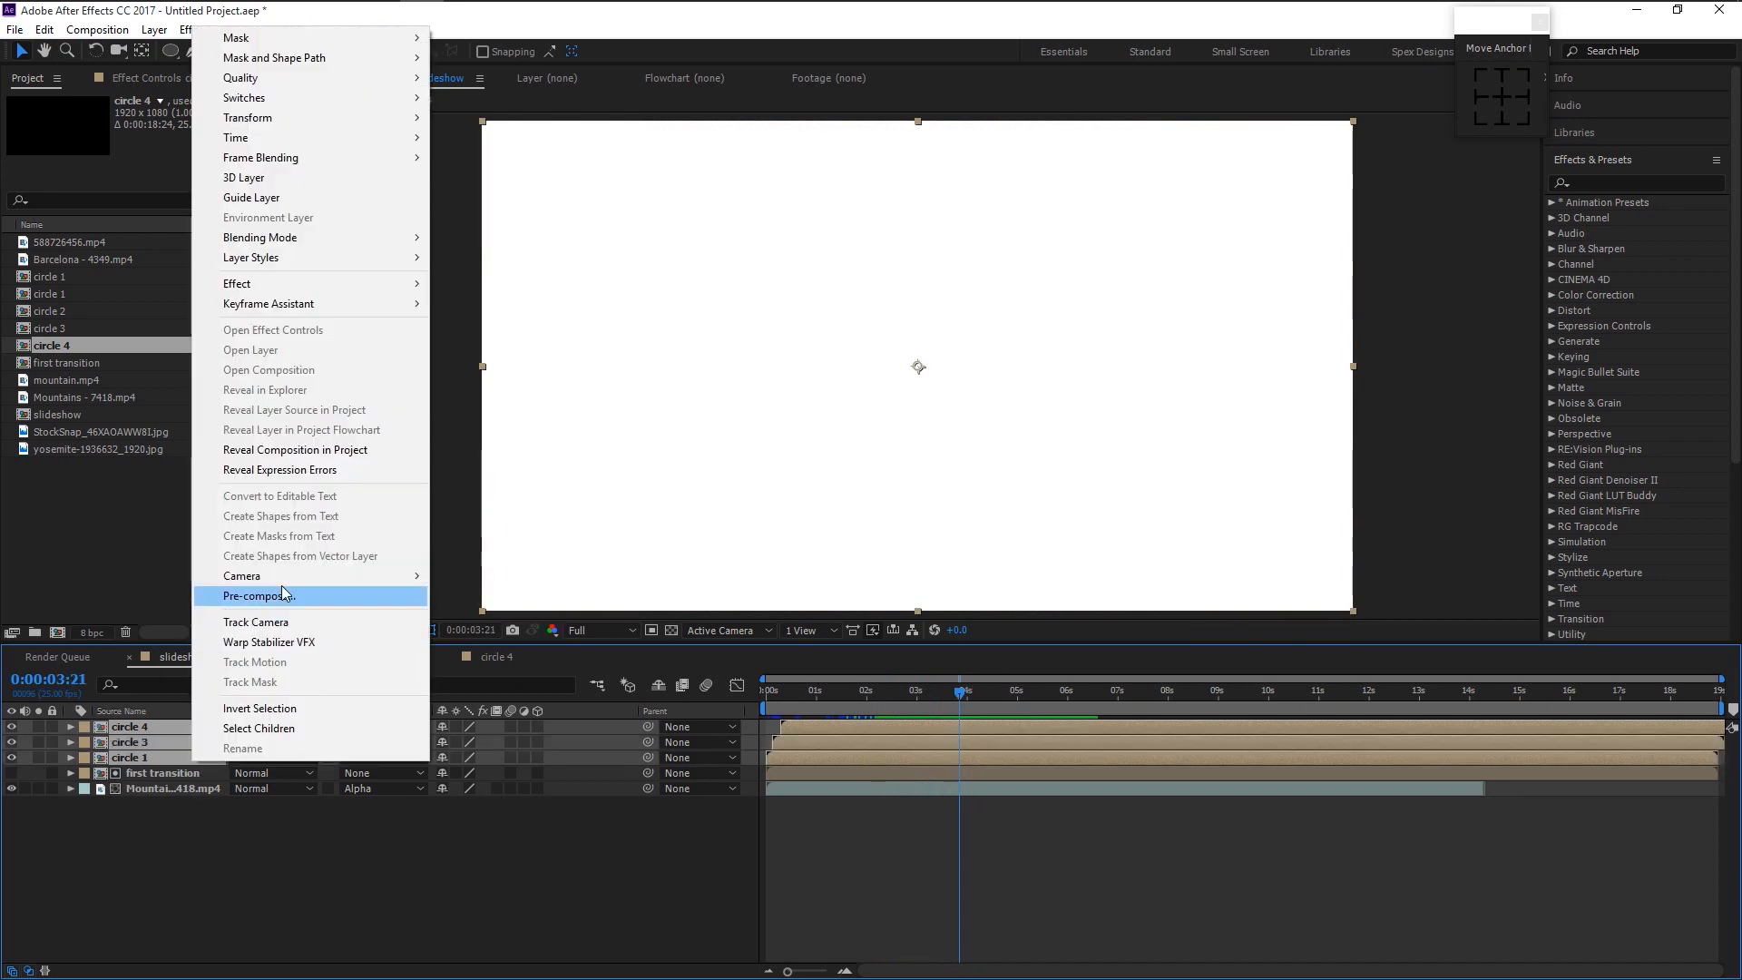
pyautogui.click(301, 596)
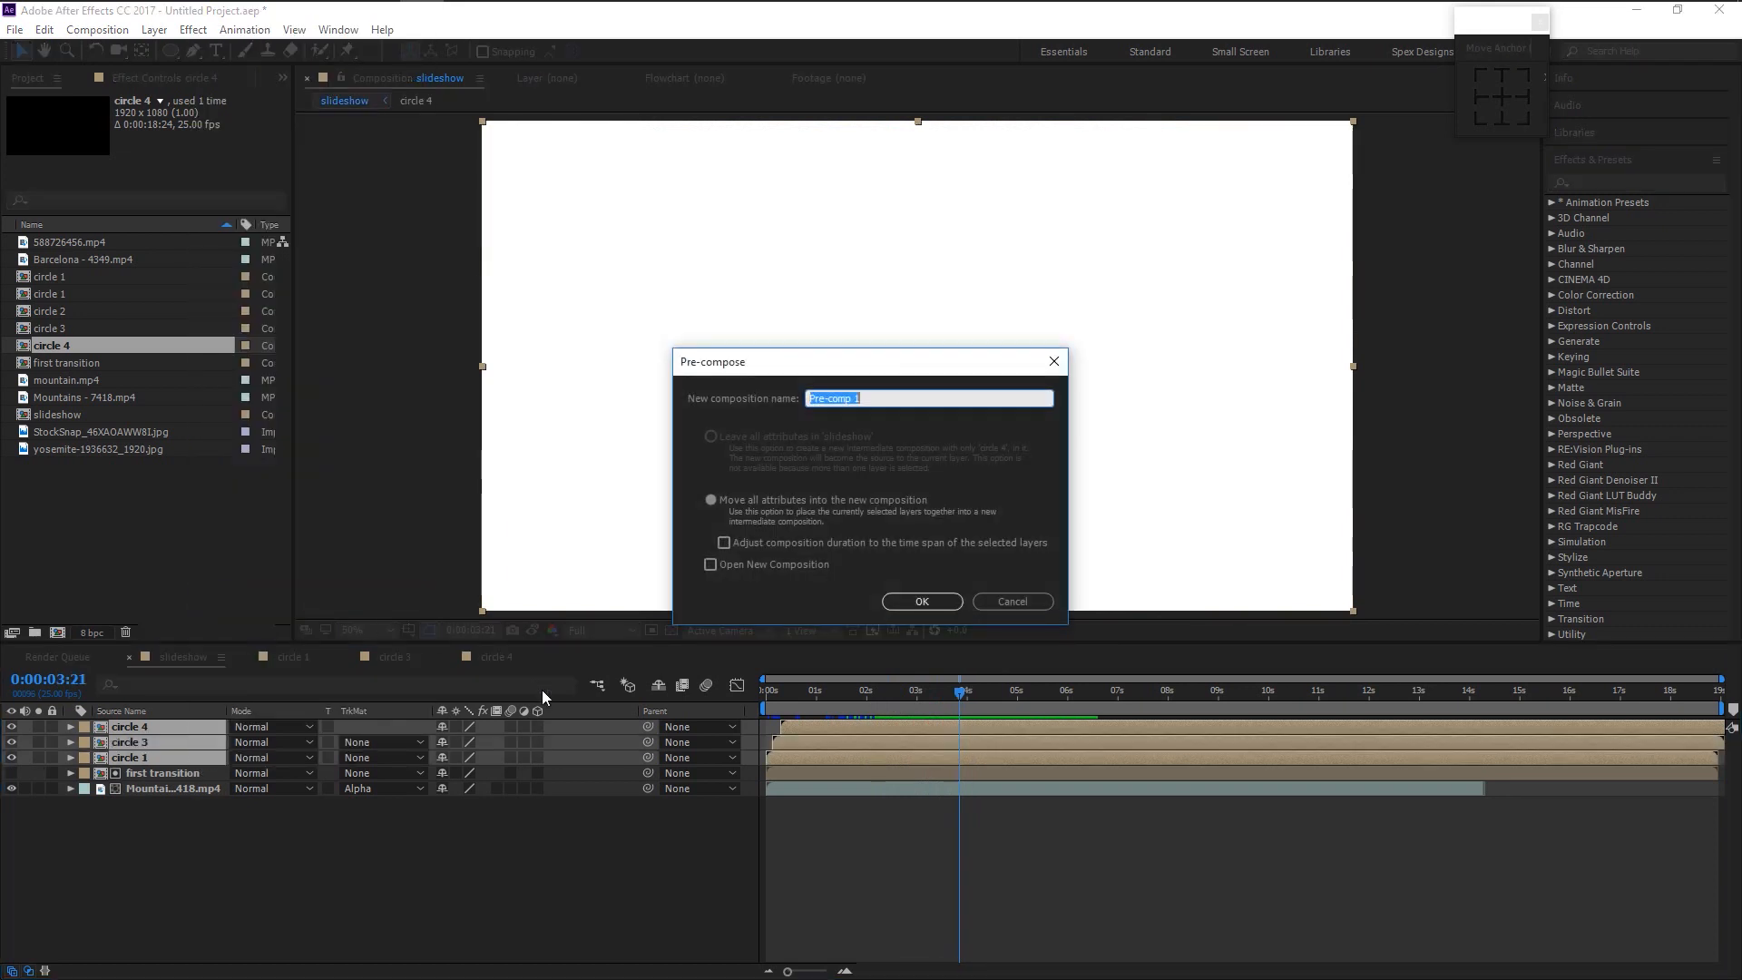
pyautogui.press('Return')
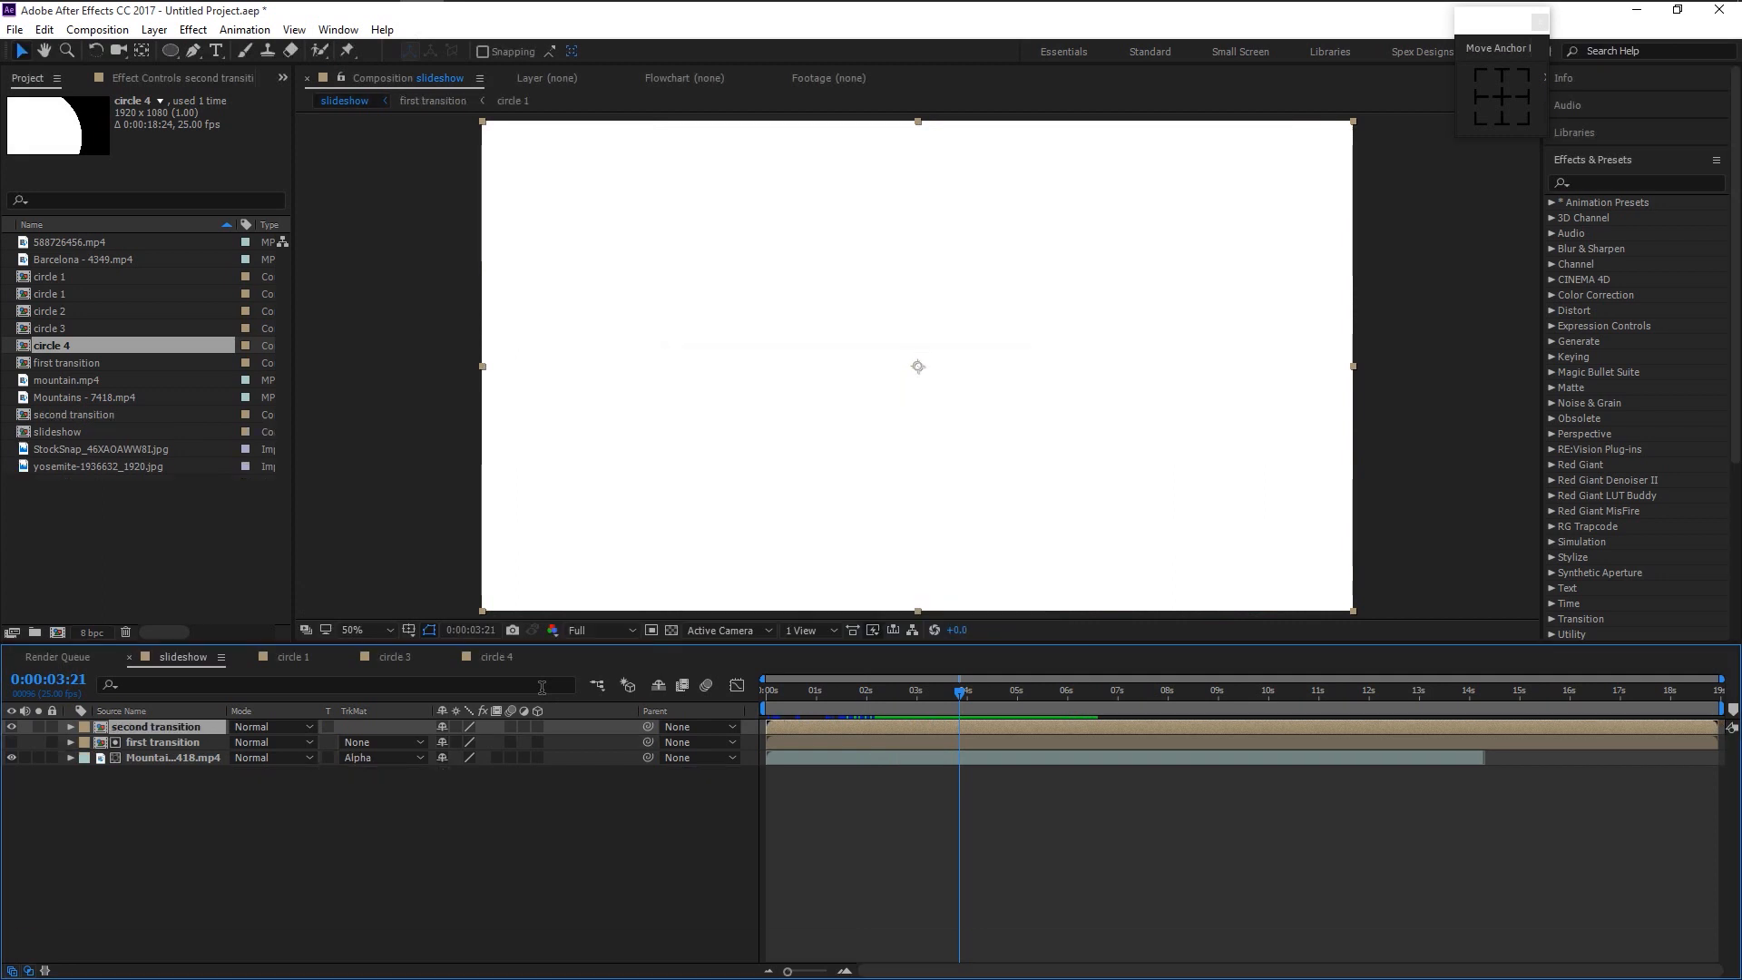
# - Place the StockSnap photo below it with an Alpha Matte track matte and preview the reveal
pyautogui.click(71, 394)
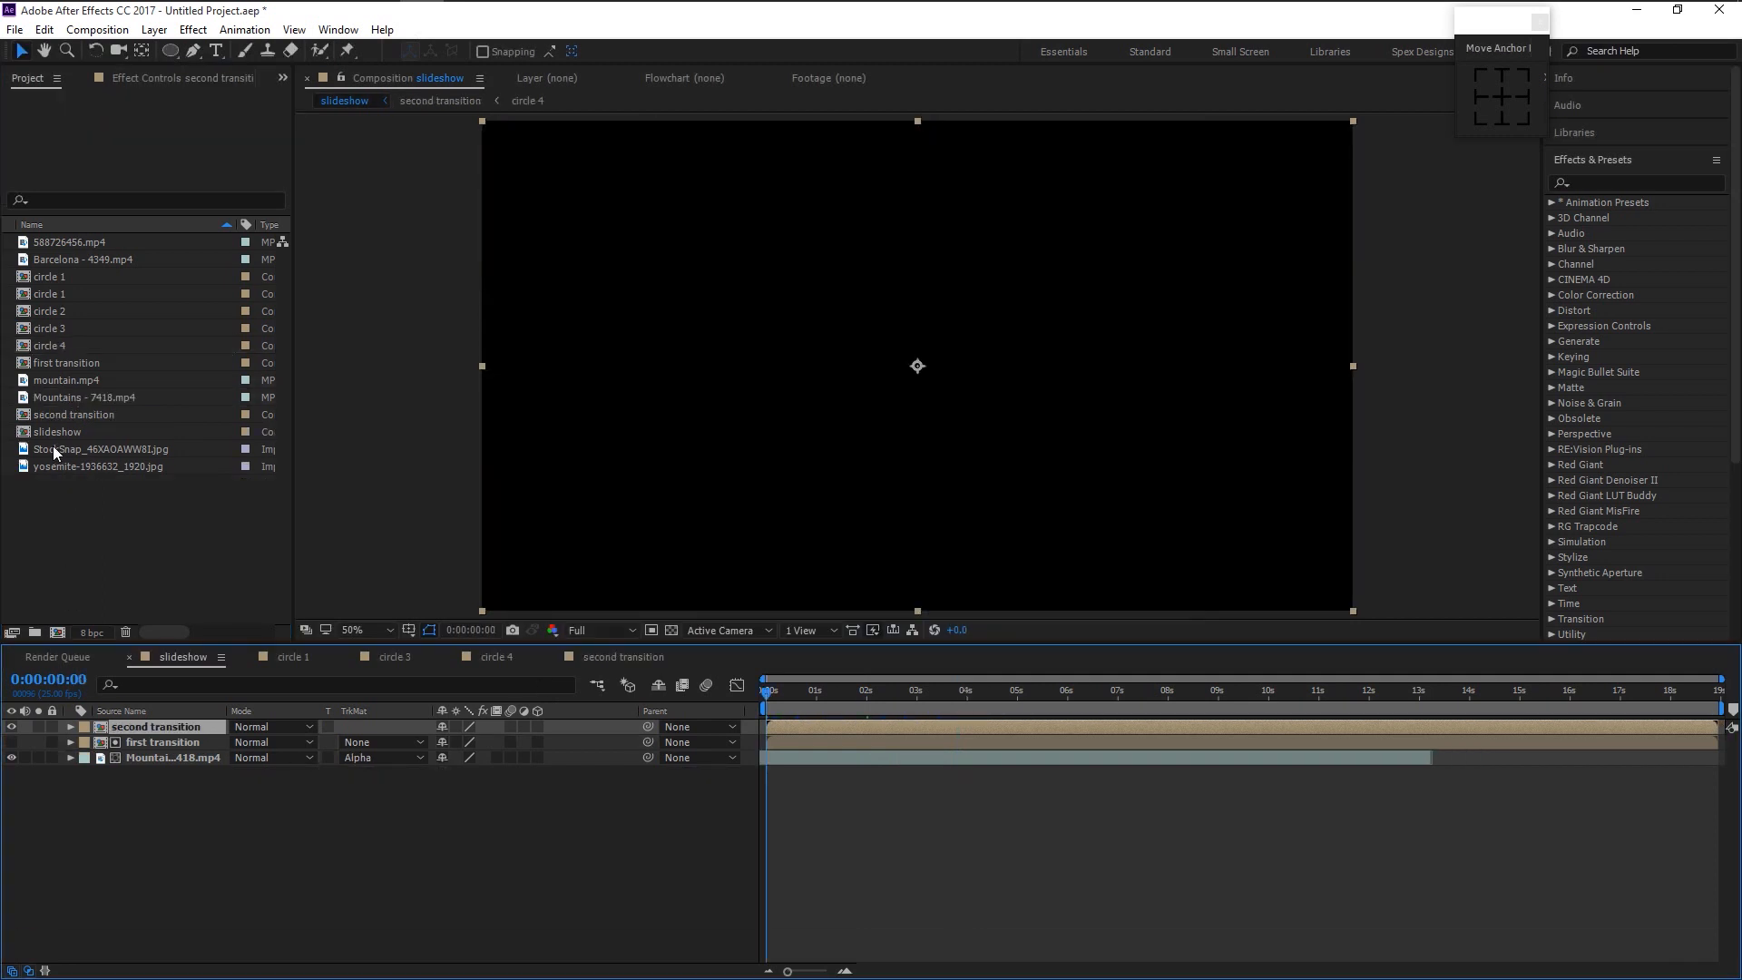
pyautogui.click(58, 448)
pyautogui.moveTo(57, 447); pyautogui.dragTo(145, 741)
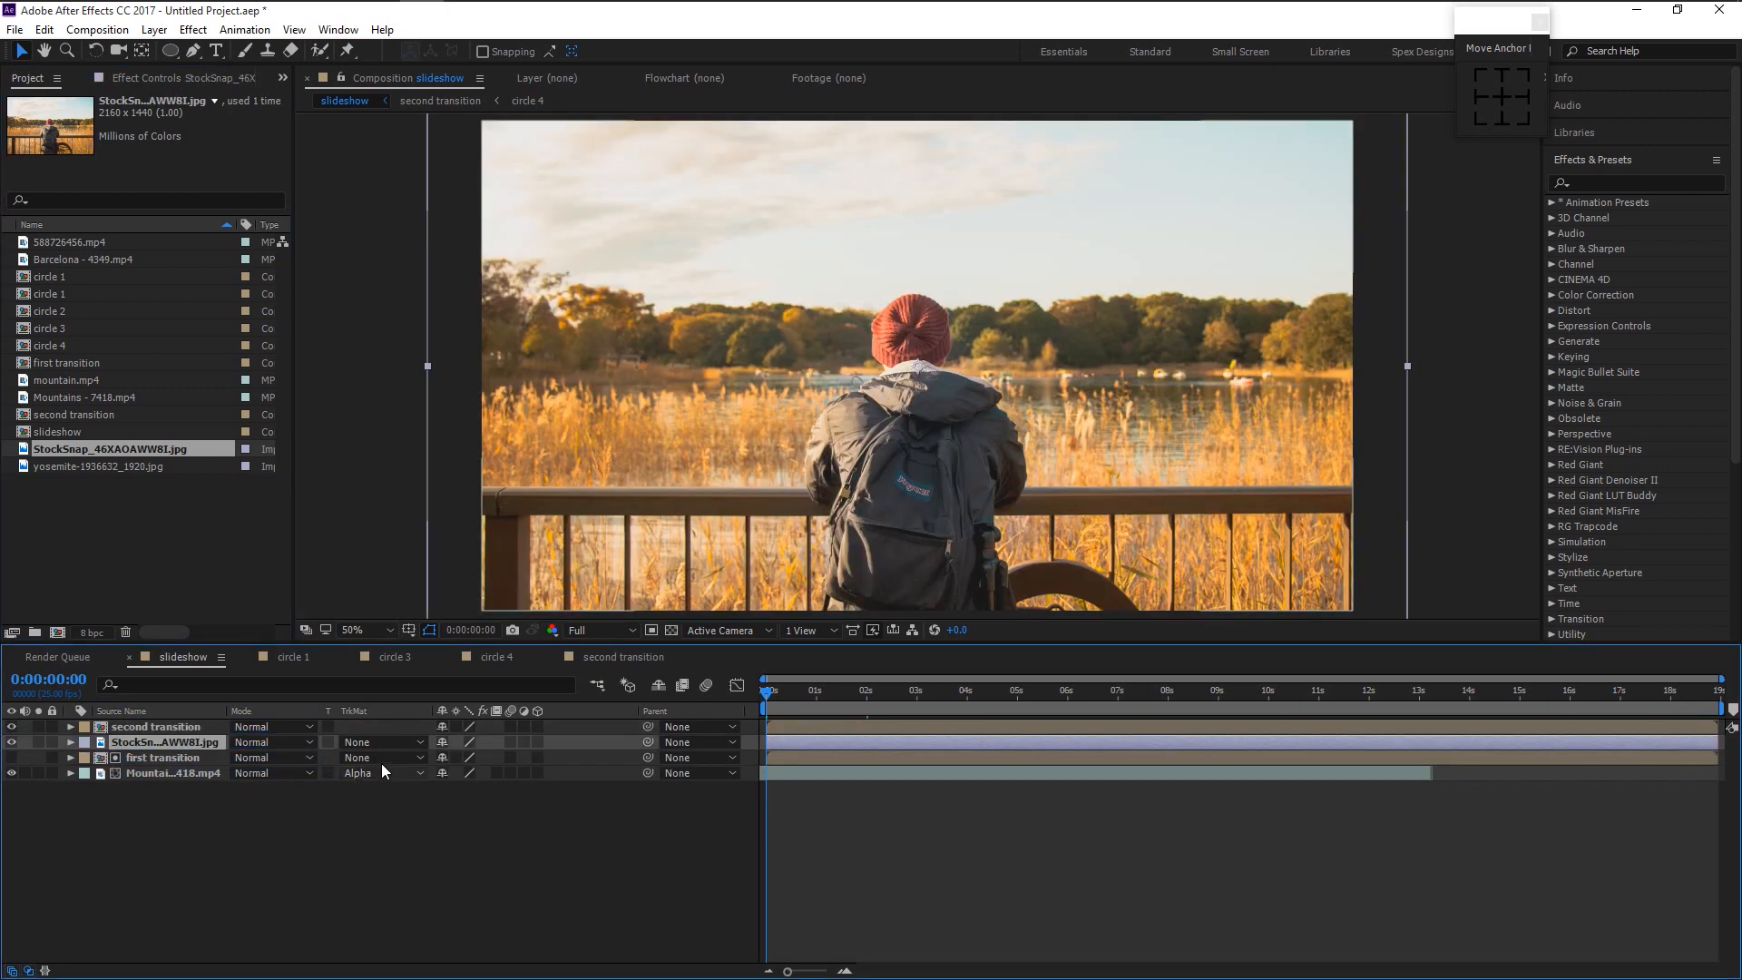
pyautogui.click(357, 743)
pyautogui.click(435, 788)
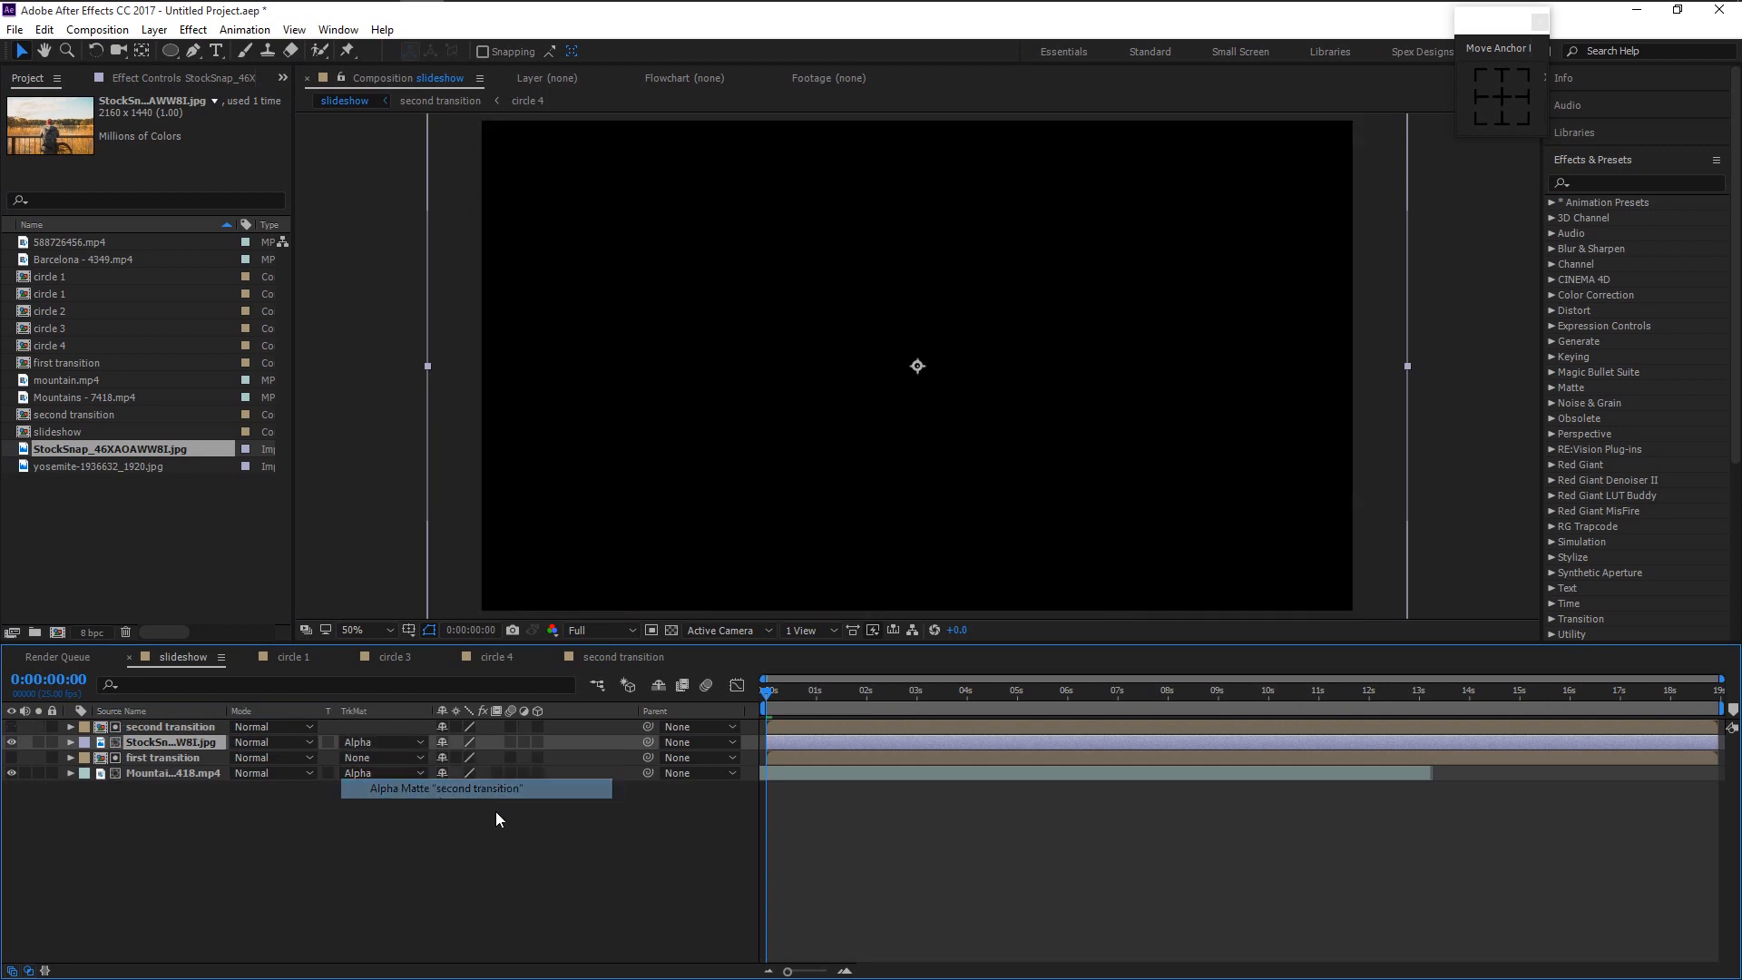
pyautogui.click(833, 773)
pyautogui.press('space')
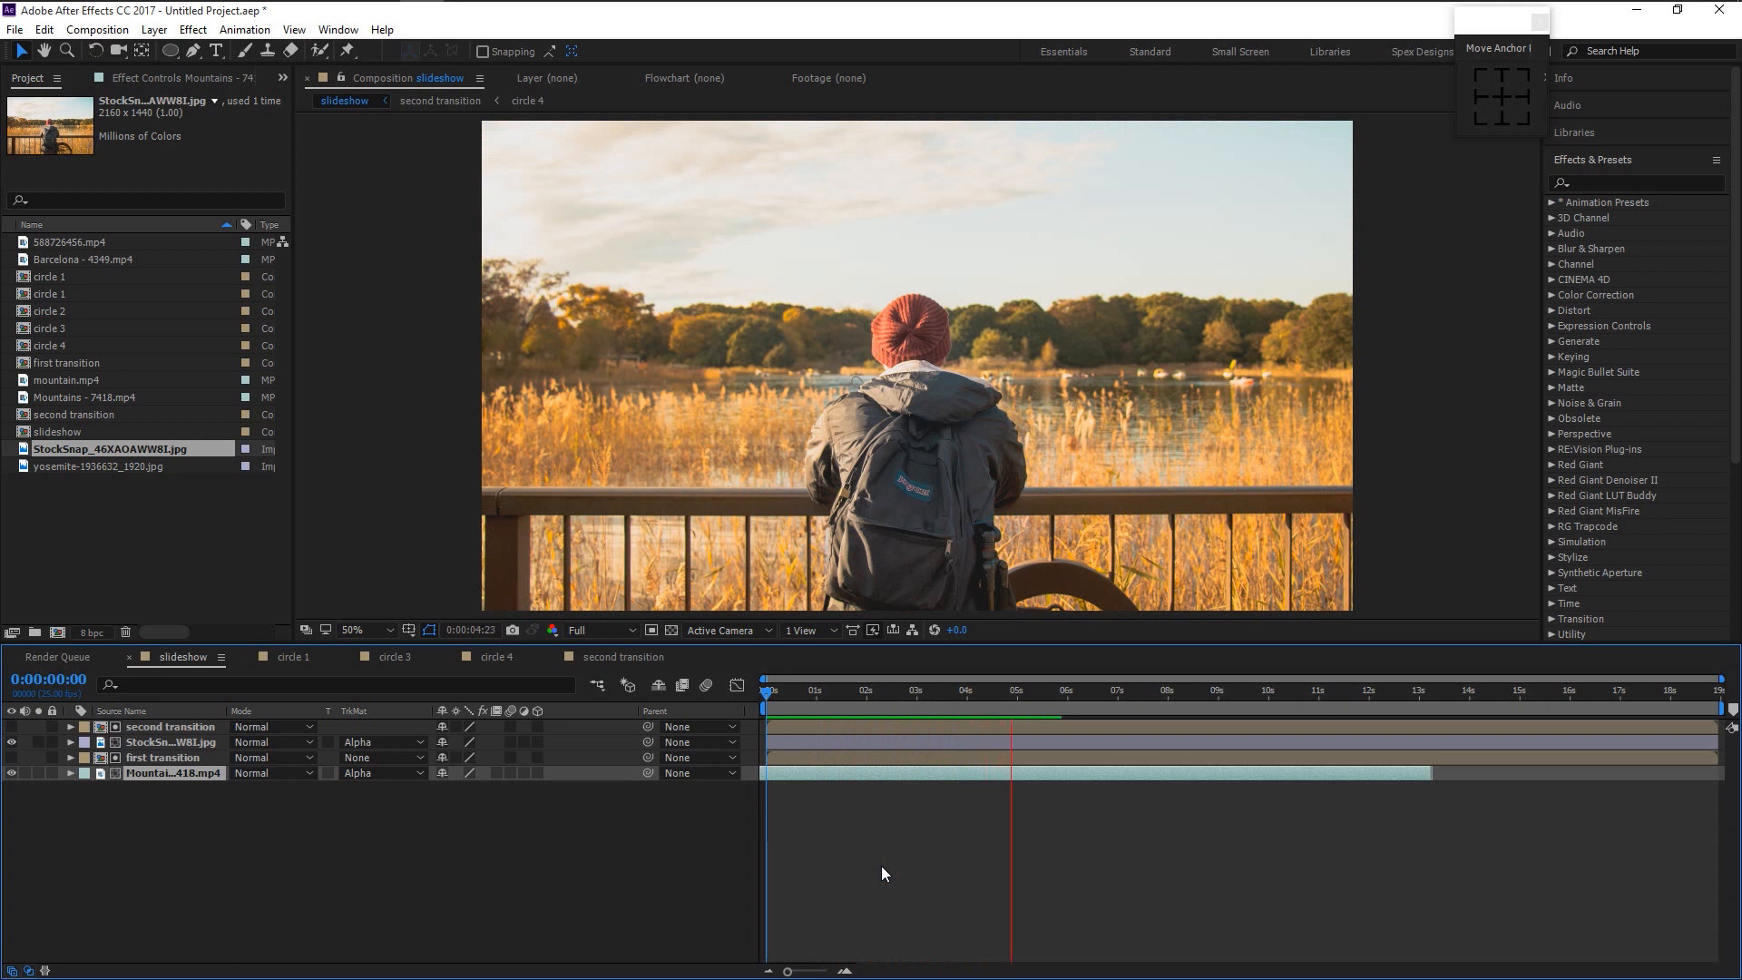
pyautogui.press('space')
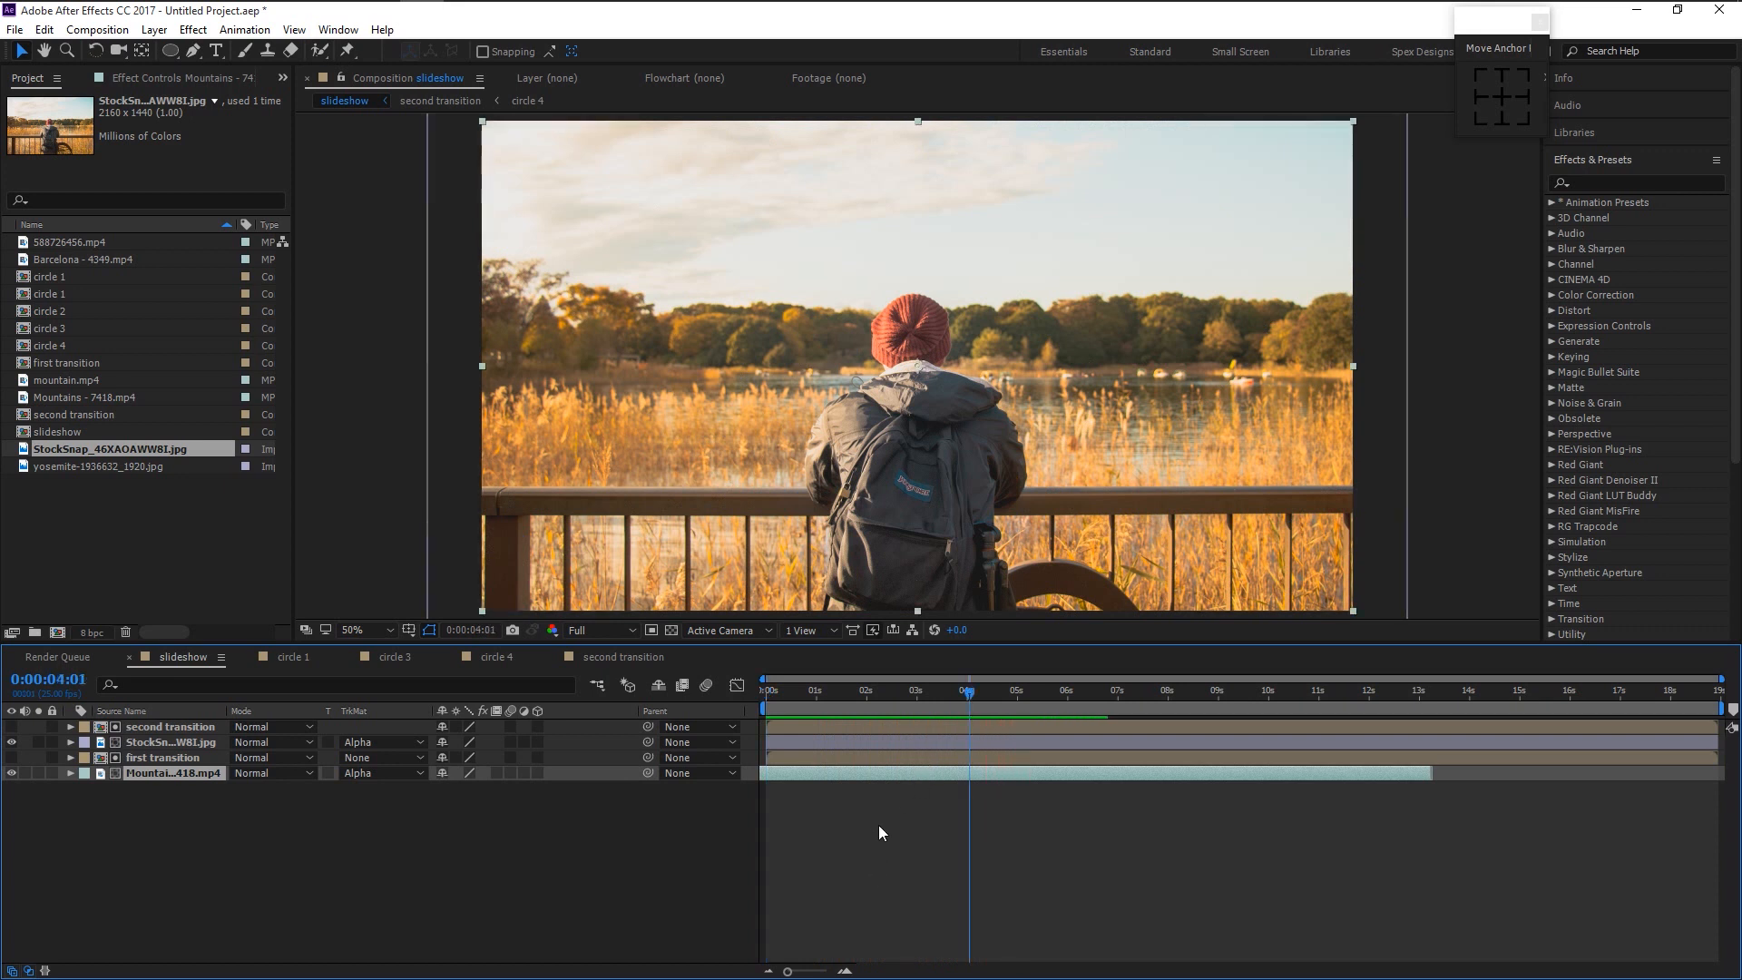
pyautogui.click(444, 846)
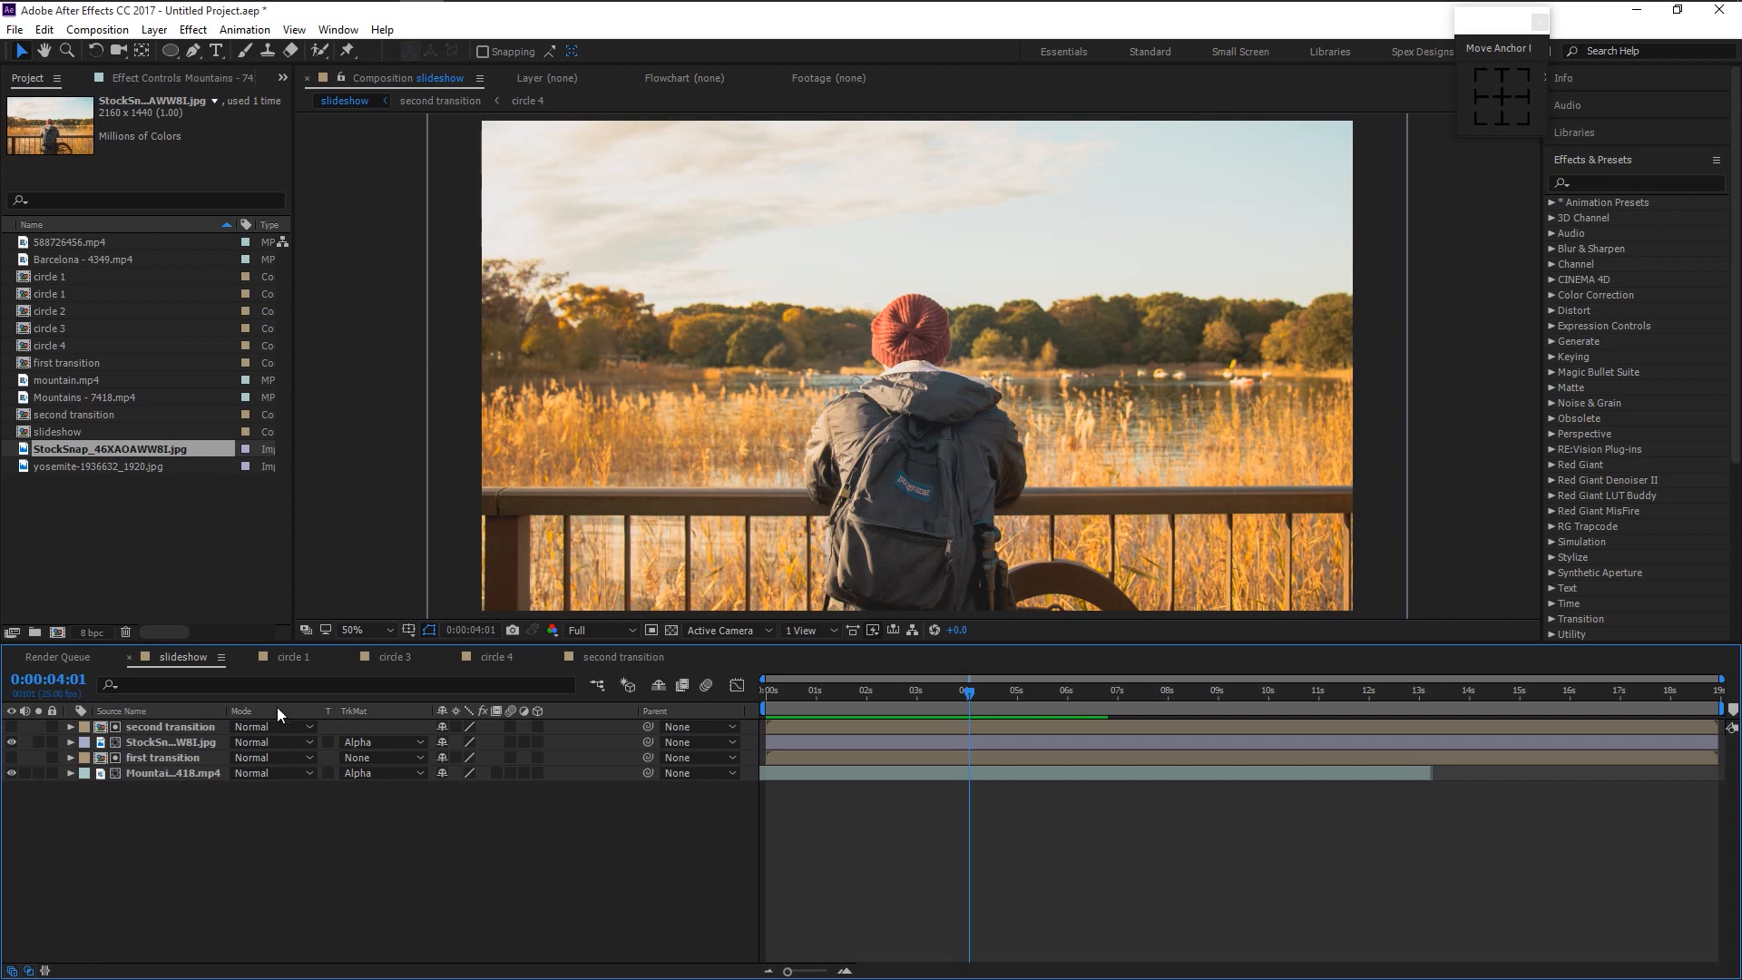
# - Pick the Pen tool and turn on the title/action safe guides
pyautogui.click(194, 52)
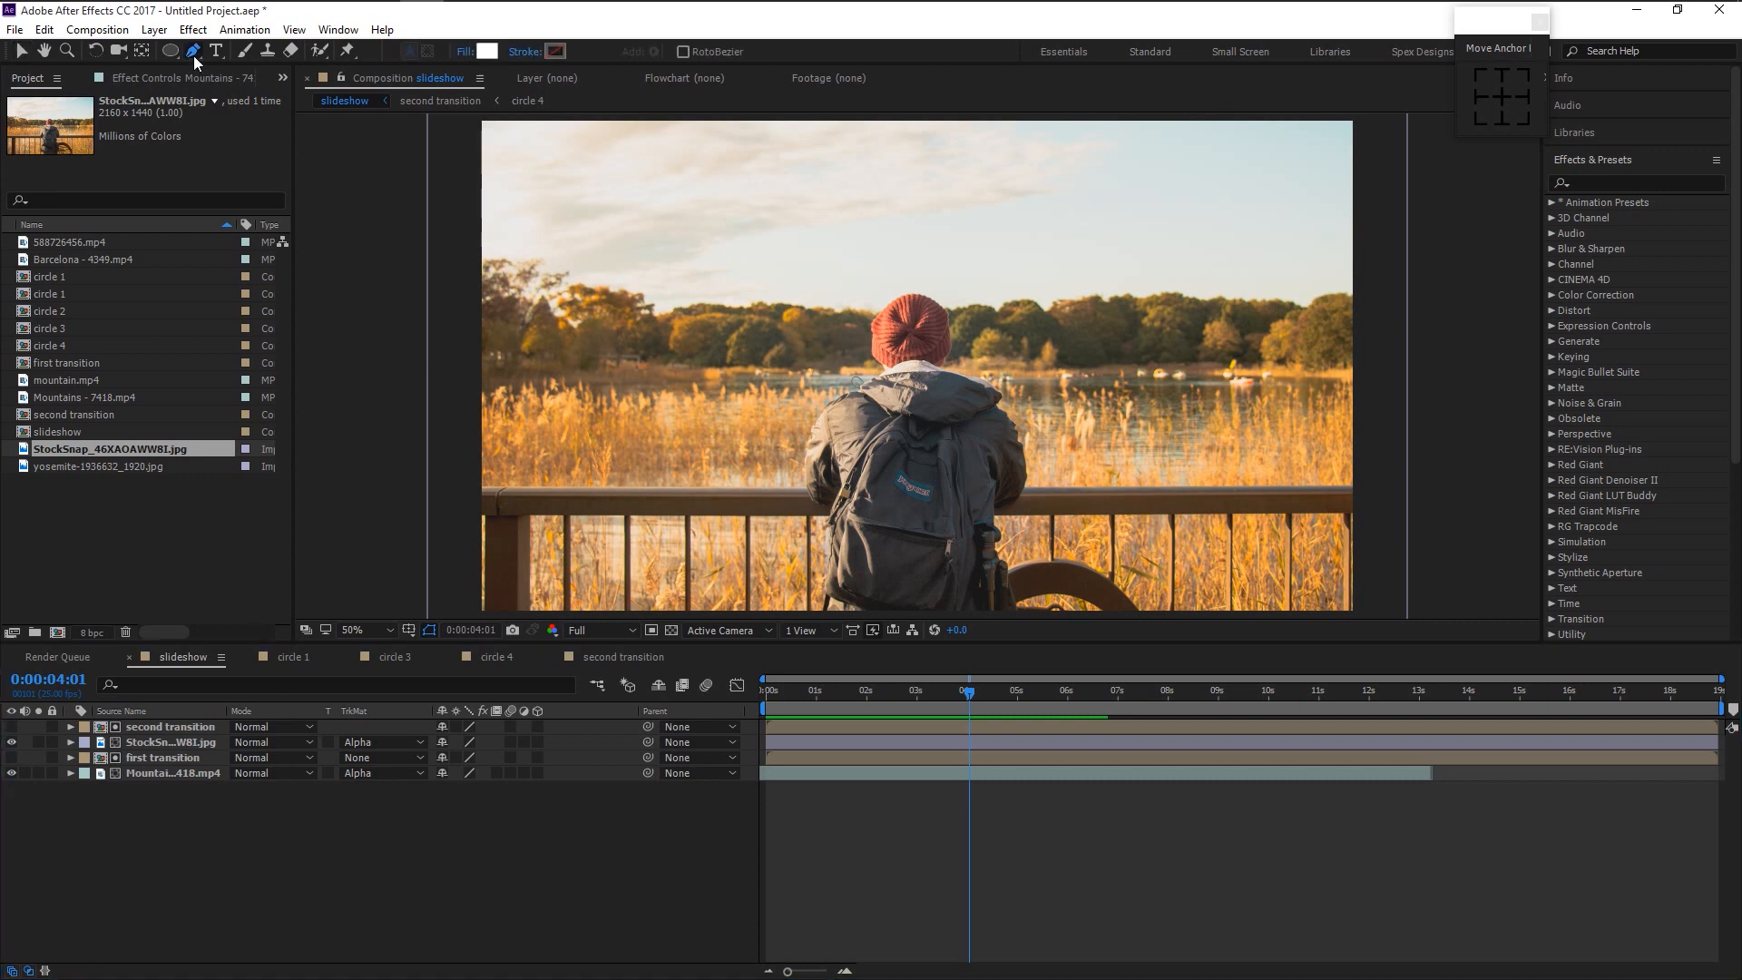
pyautogui.scroll(-2, 962, 362)
pyautogui.click(917, 366)
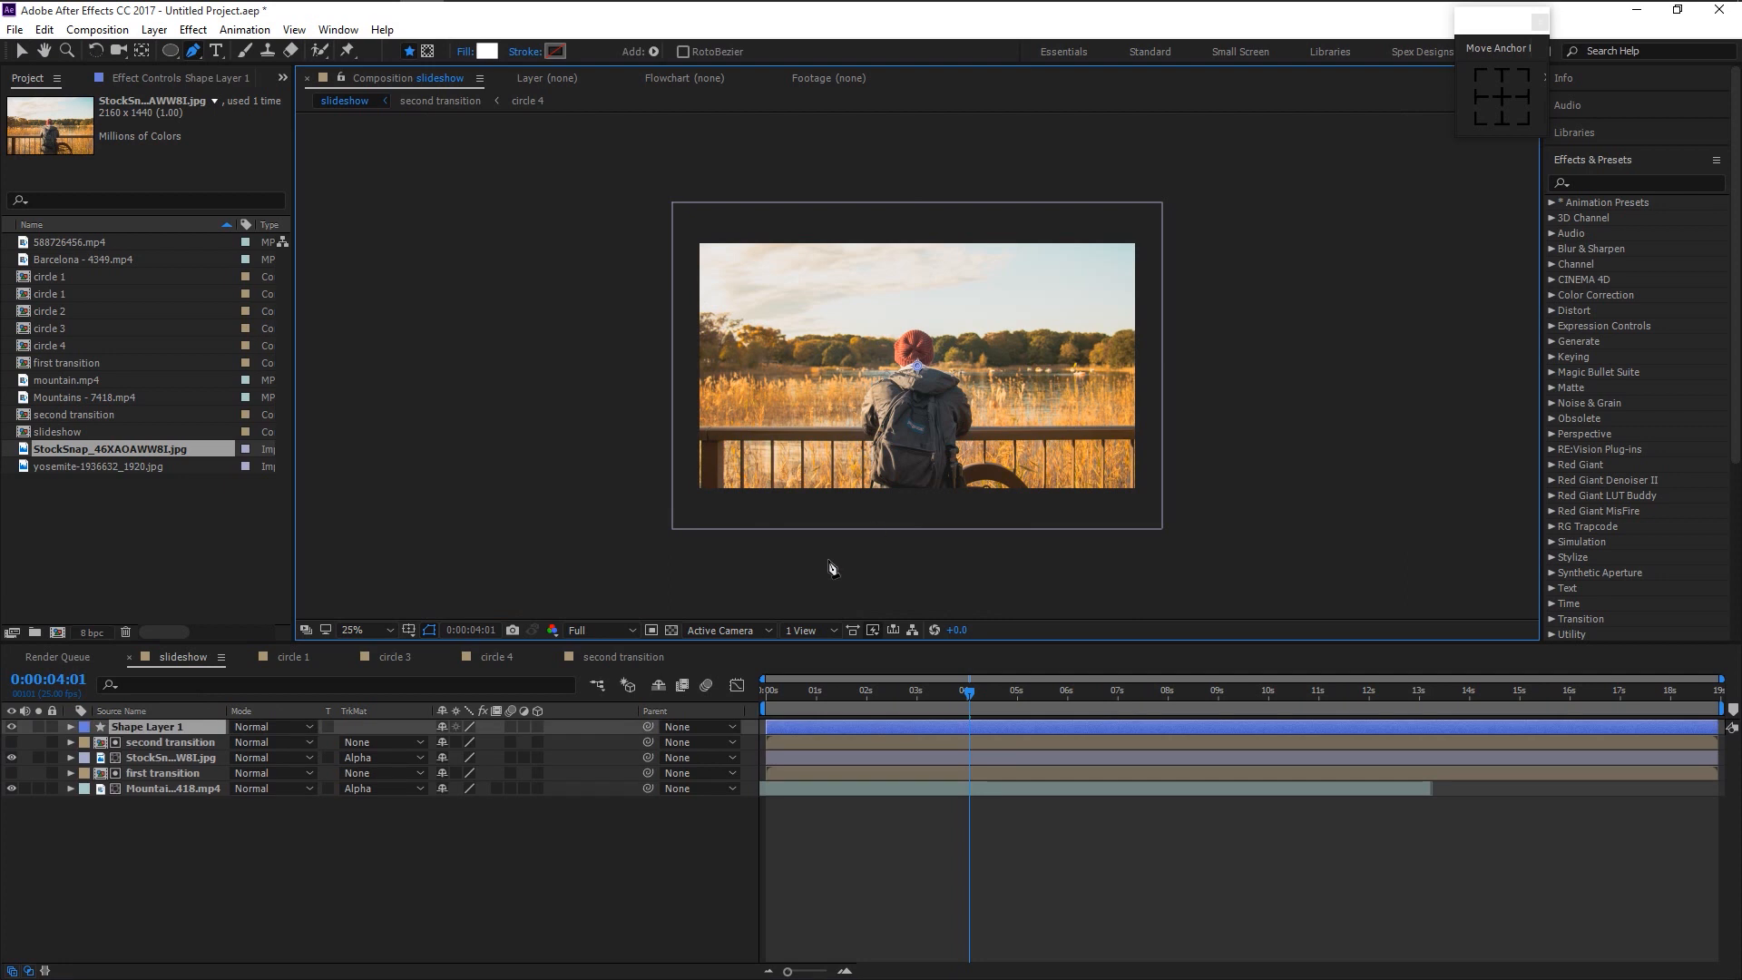
pyautogui.click(409, 630)
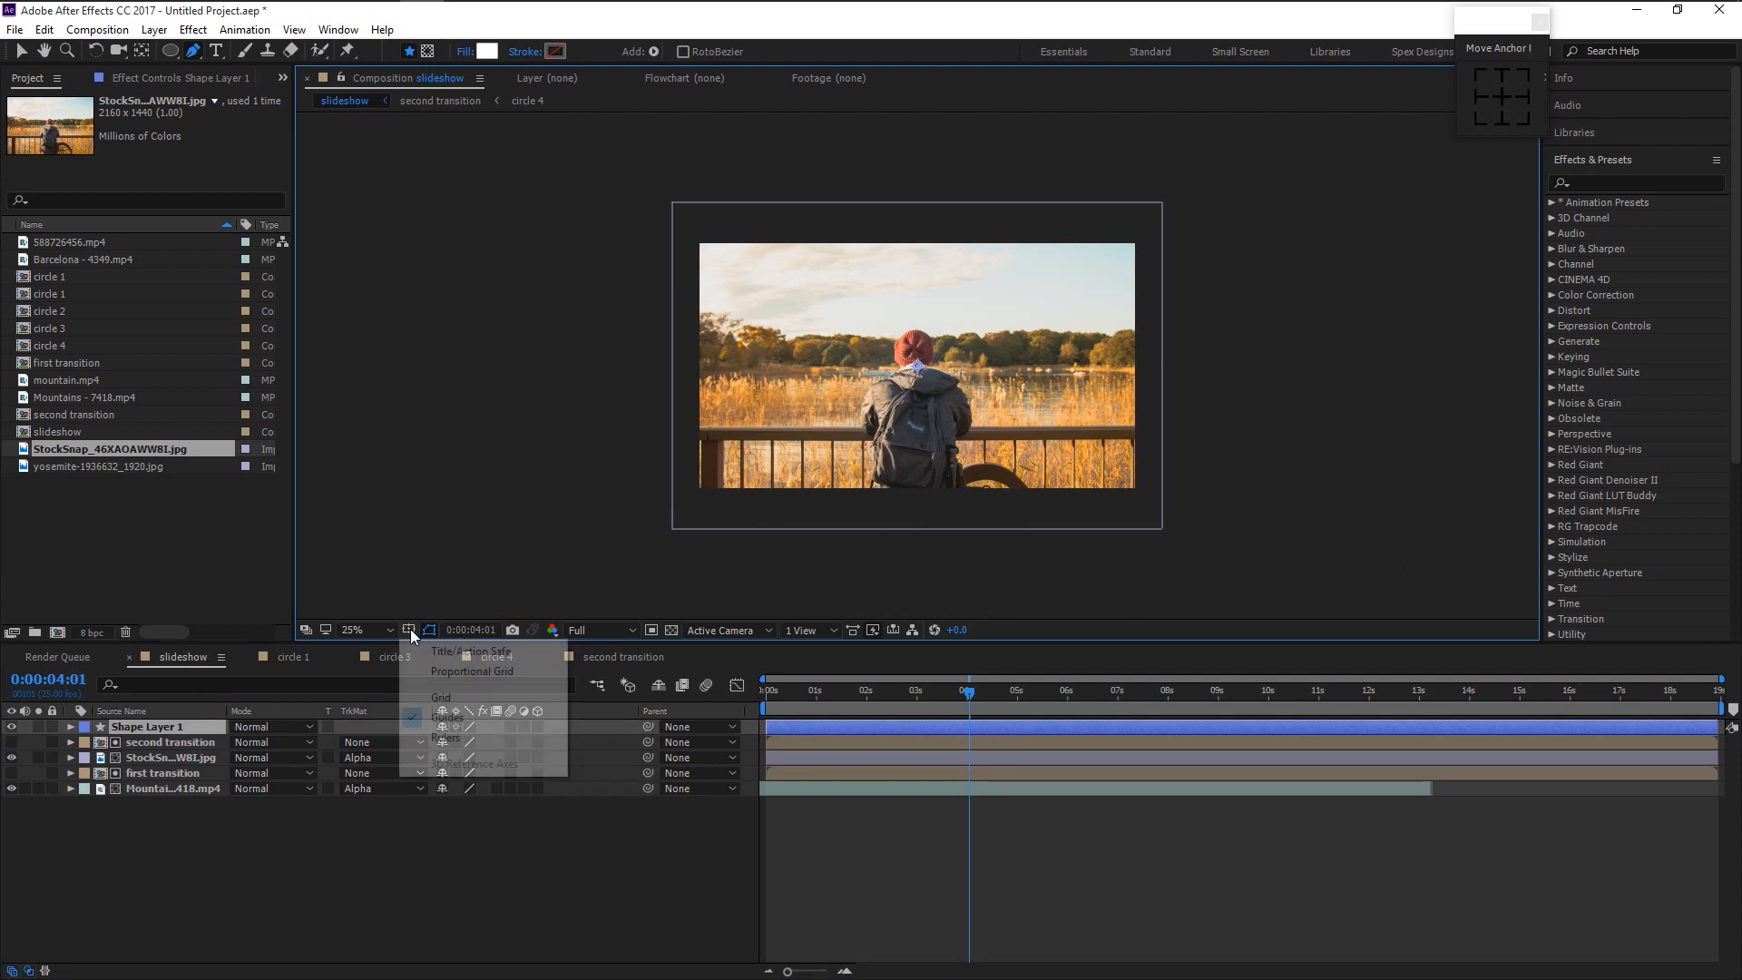
pyautogui.click(438, 650)
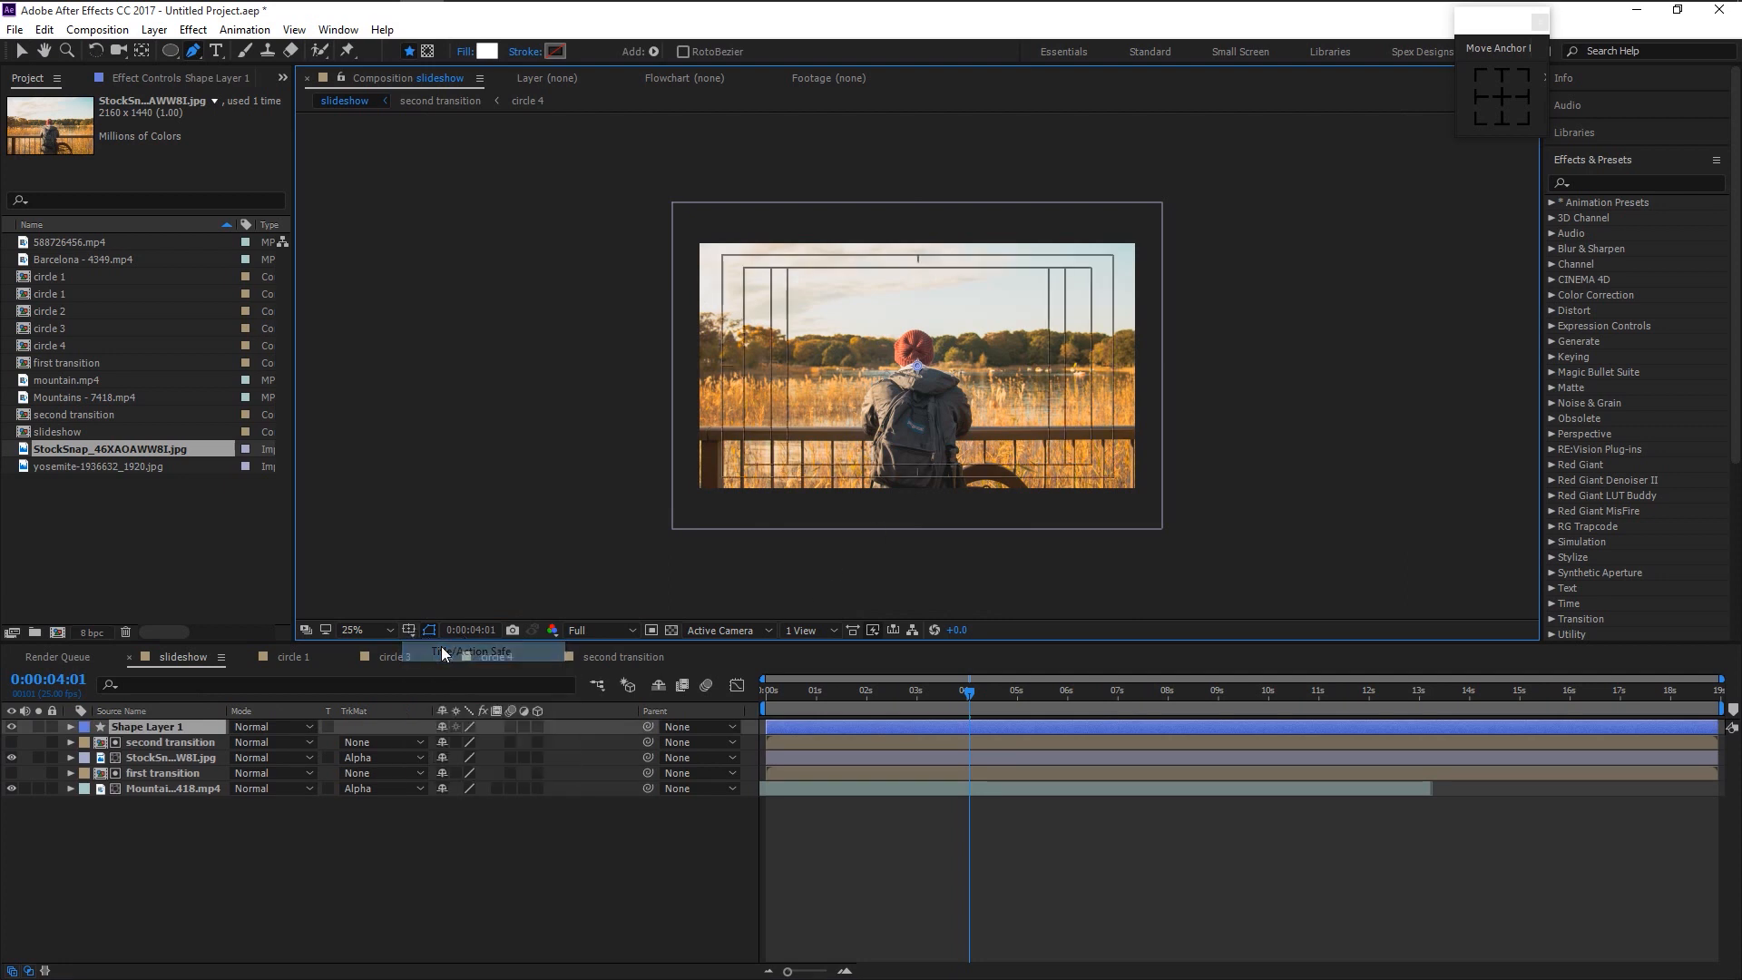
# - Draw a closed white chevron path across the middle of the lakeside photo
pyautogui.click(860, 230)
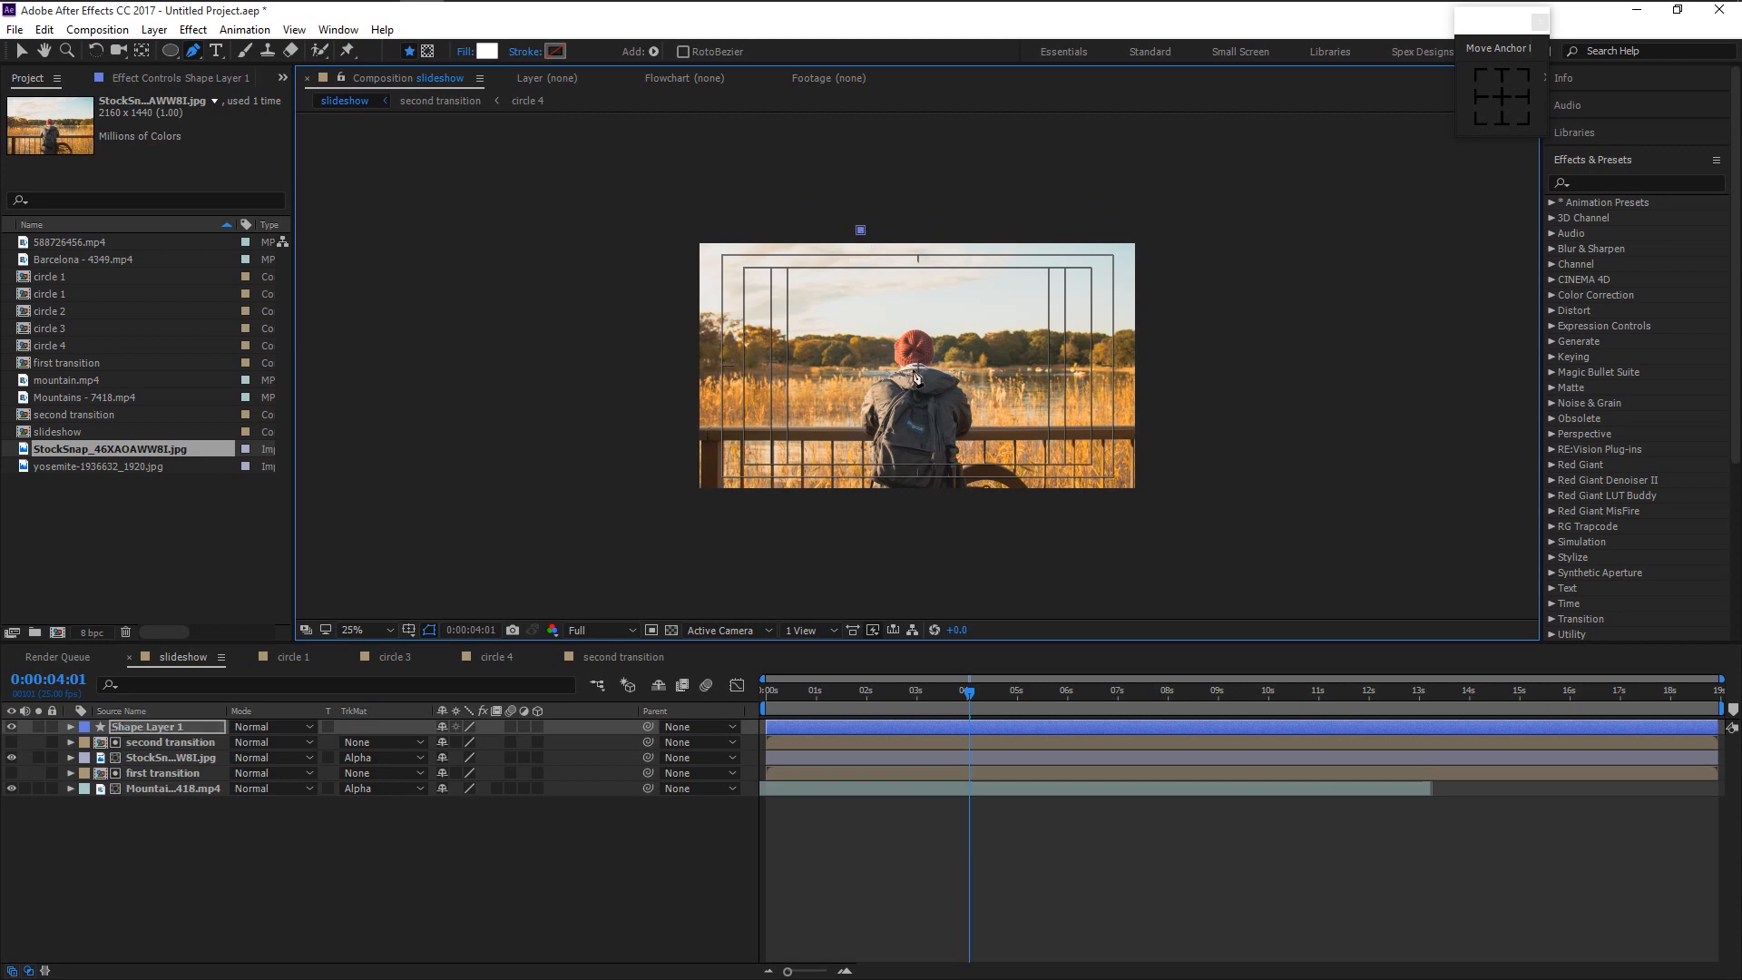
pyautogui.click(918, 368)
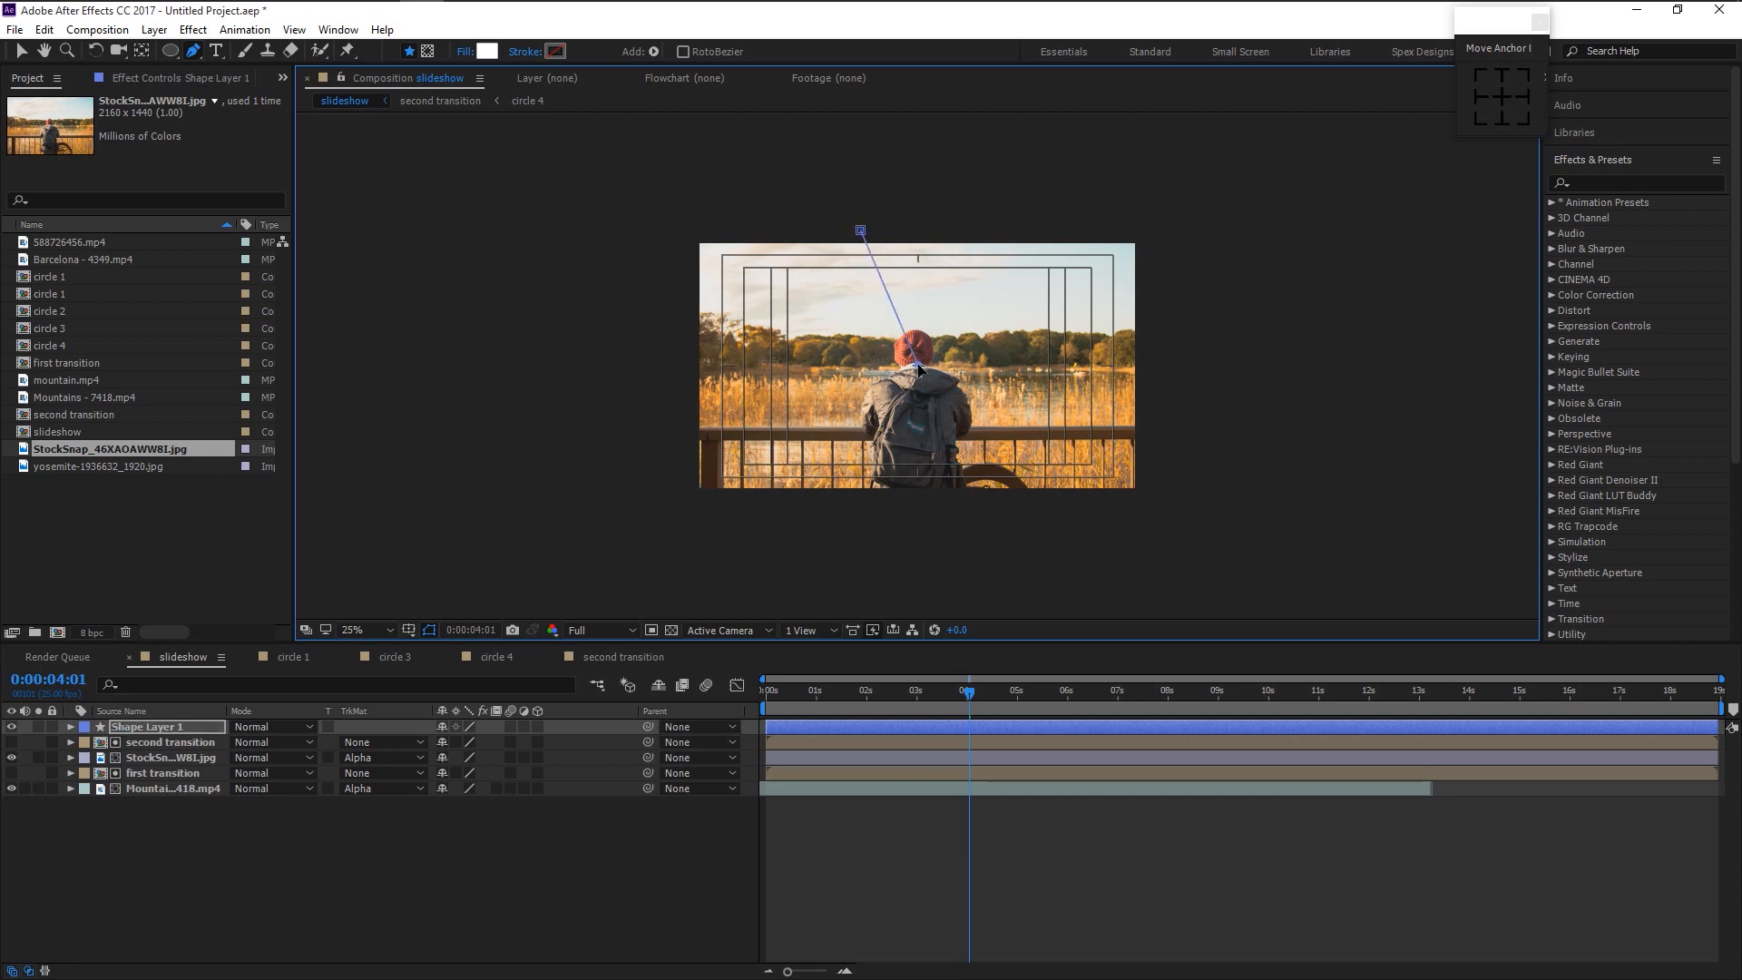
pyautogui.click(864, 505)
pyautogui.scroll(2, 864, 506)
pyautogui.press('space')
pyautogui.moveTo(1048, 260); pyautogui.dragTo(1044, 398)
pyautogui.scroll(-2, 1044, 399)
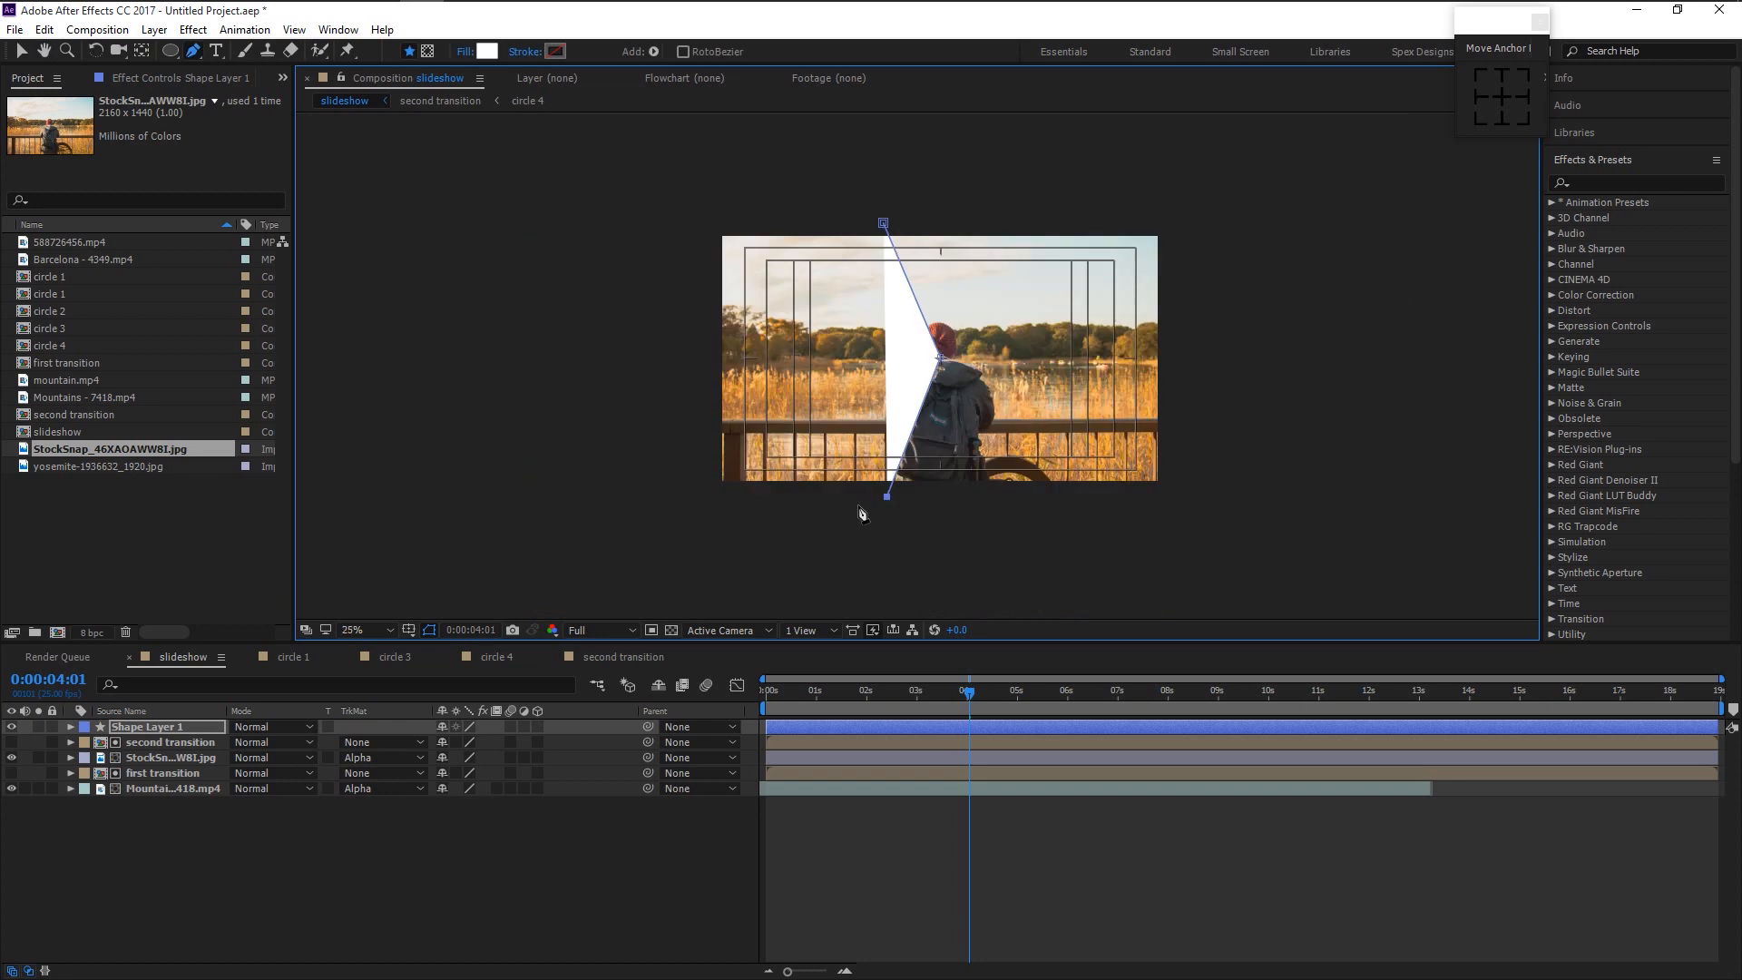
pyautogui.click(906, 356)
pyautogui.scroll(2, 906, 356)
pyautogui.moveTo(918, 371); pyautogui.dragTo(913, 369)
pyautogui.scroll(-2, 1050, 462)
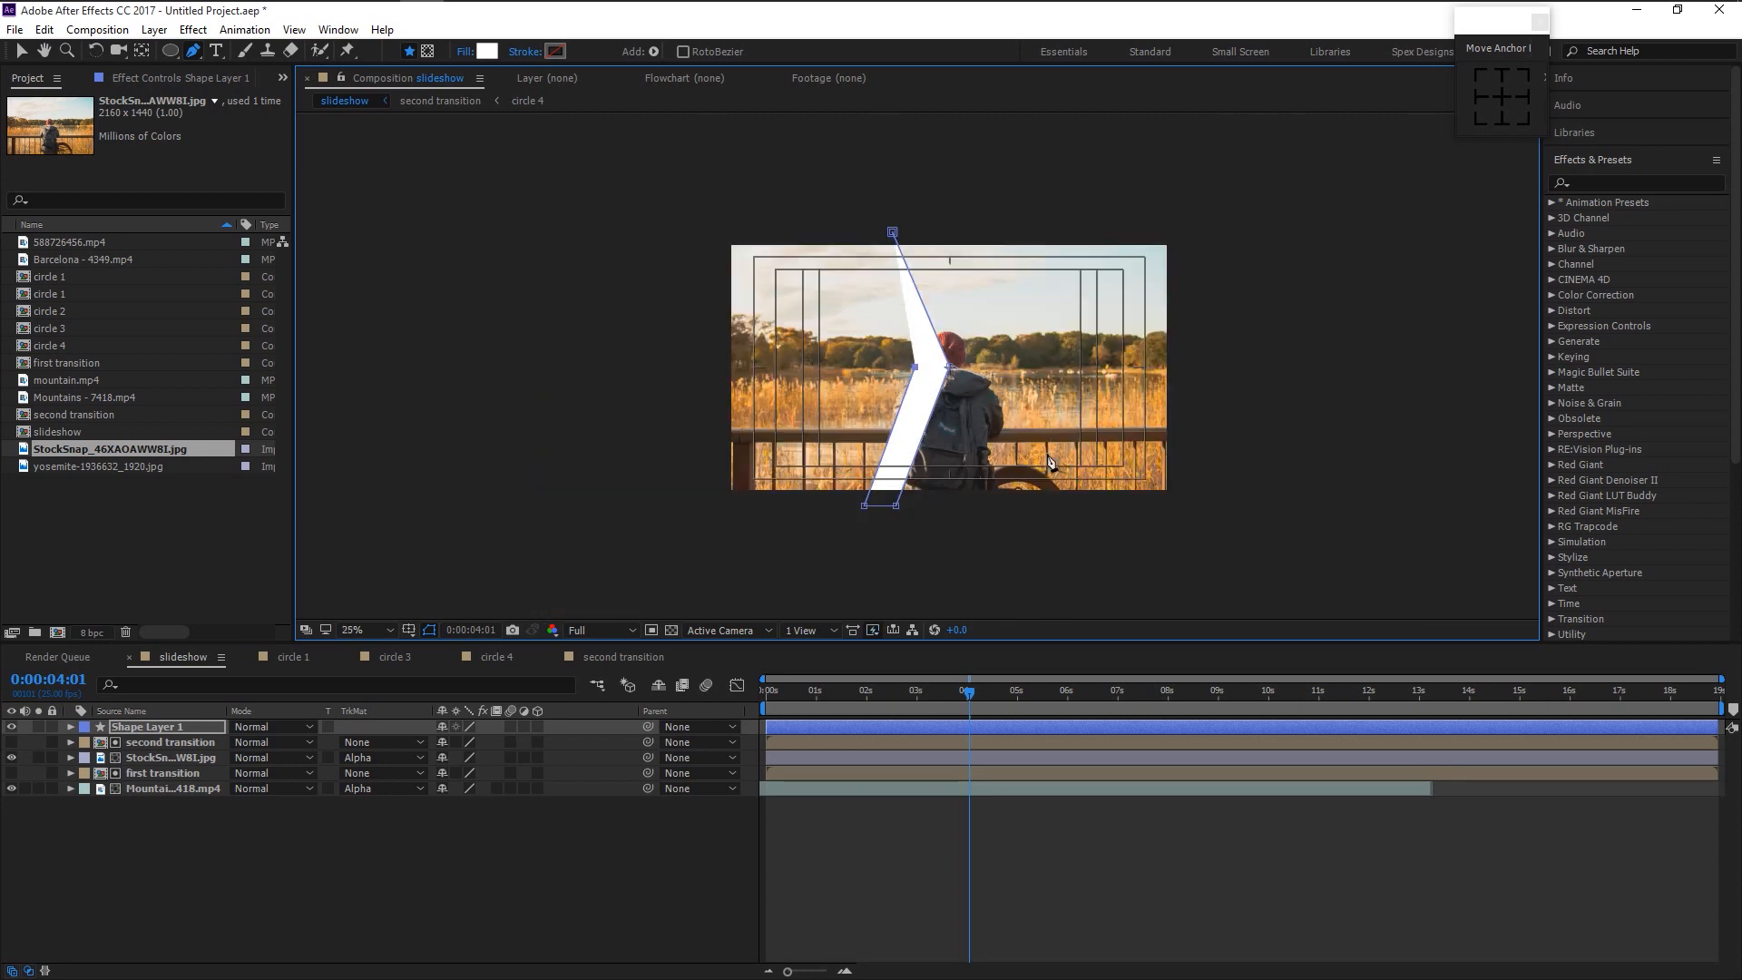
pyautogui.click(860, 240)
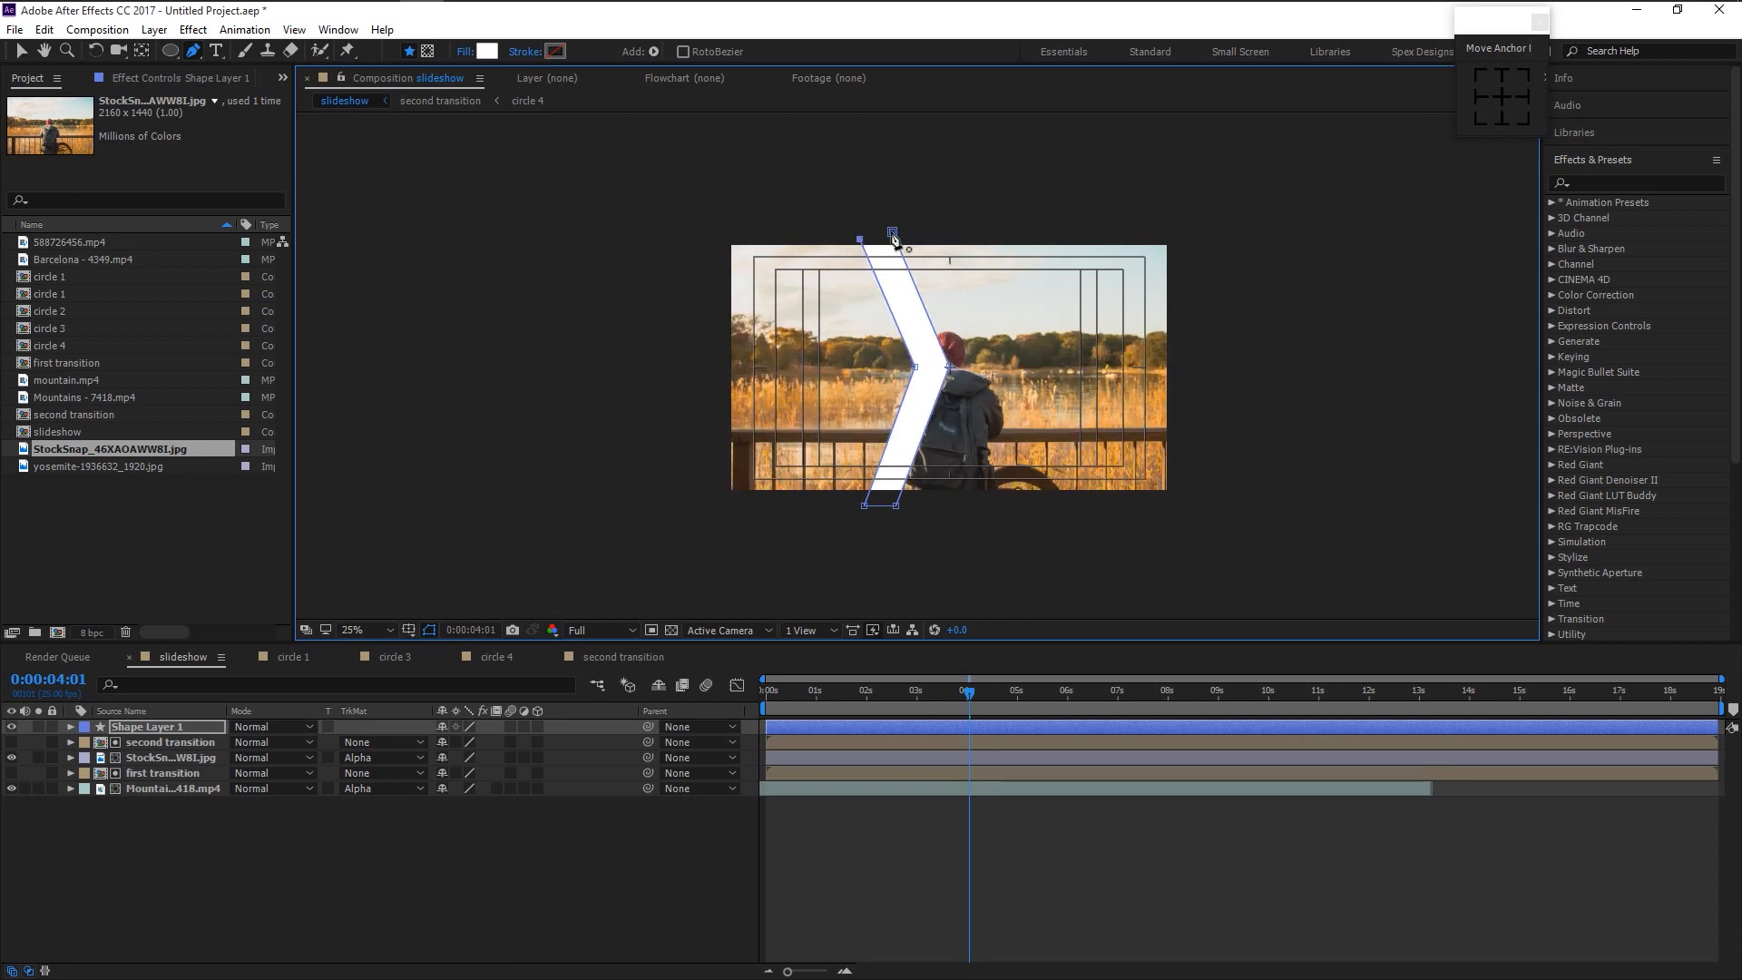
pyautogui.click(891, 234)
# - Select Shape Layer 1 and turn the title/action safe guides back off
pyautogui.press('v')
pyautogui.press('.')
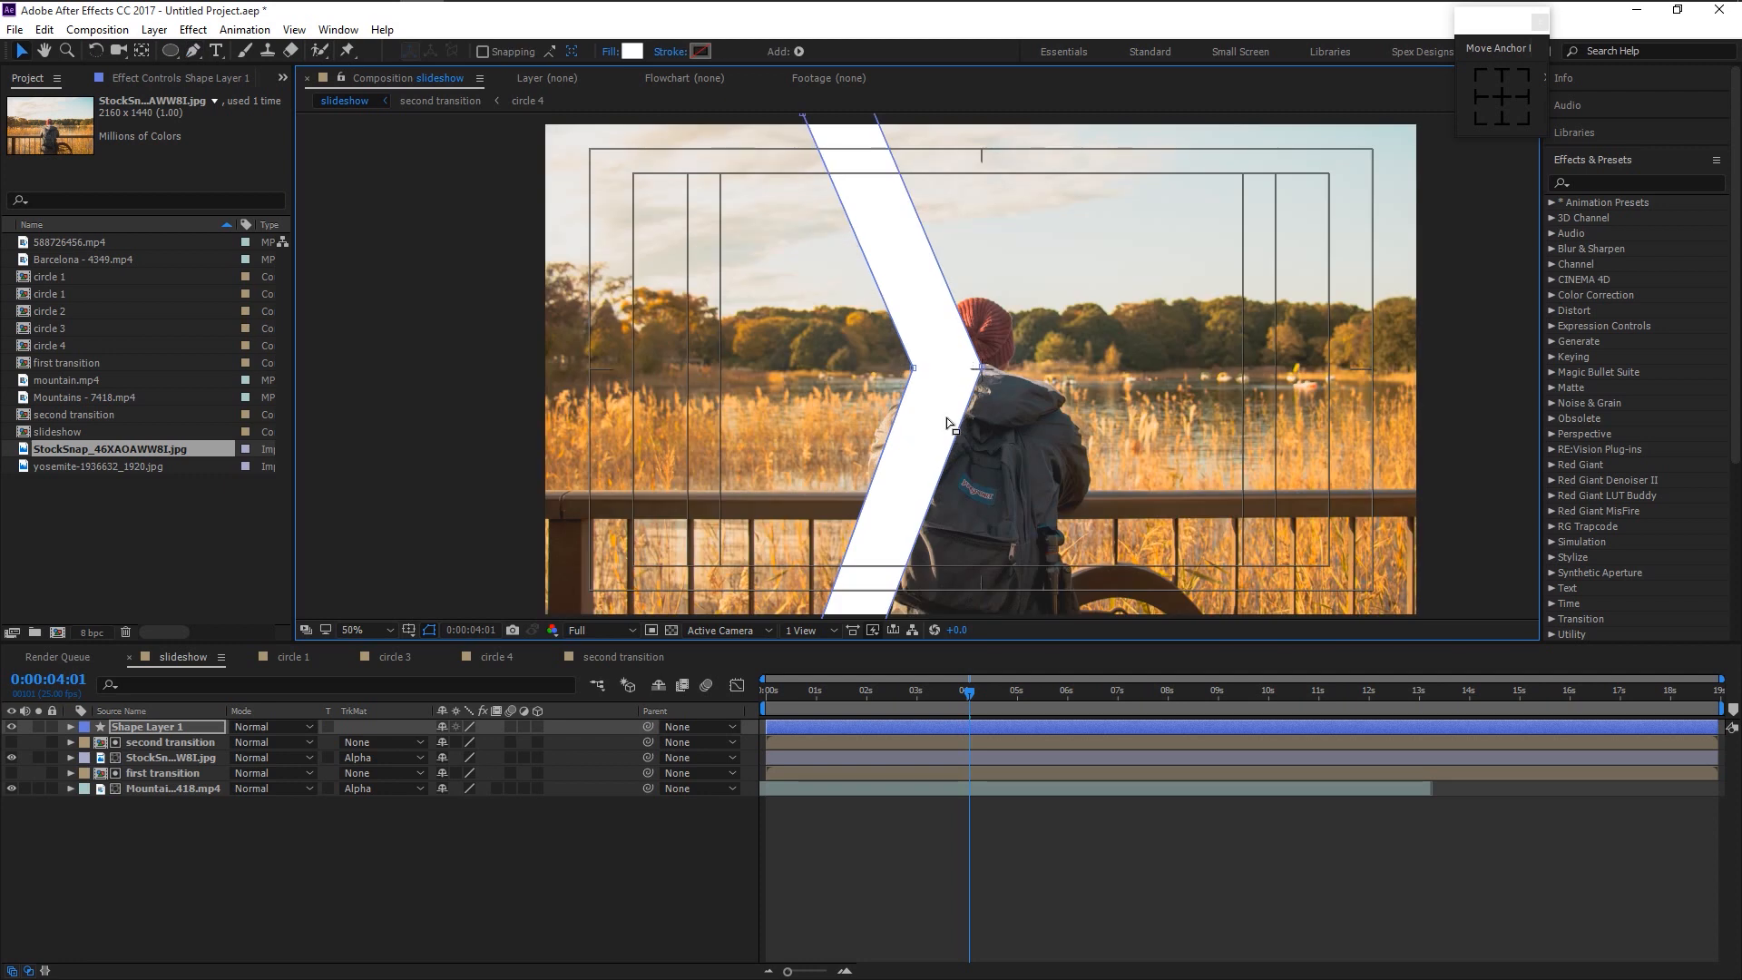
pyautogui.press(',')
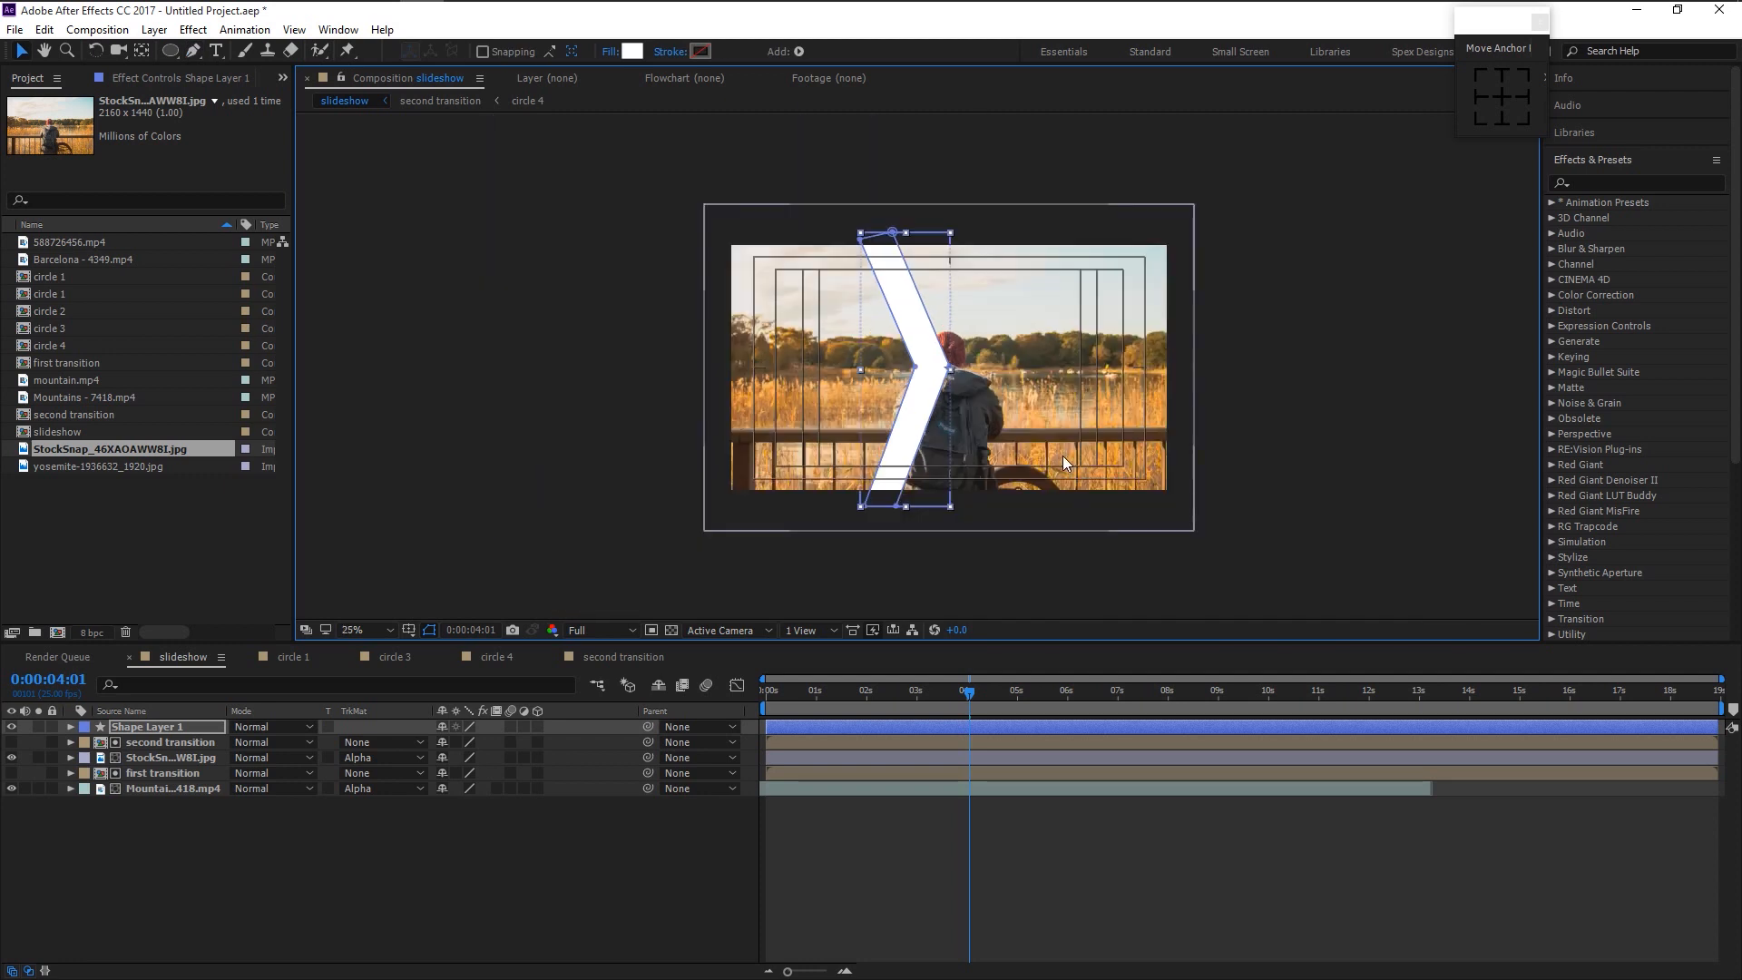
pyautogui.click(161, 728)
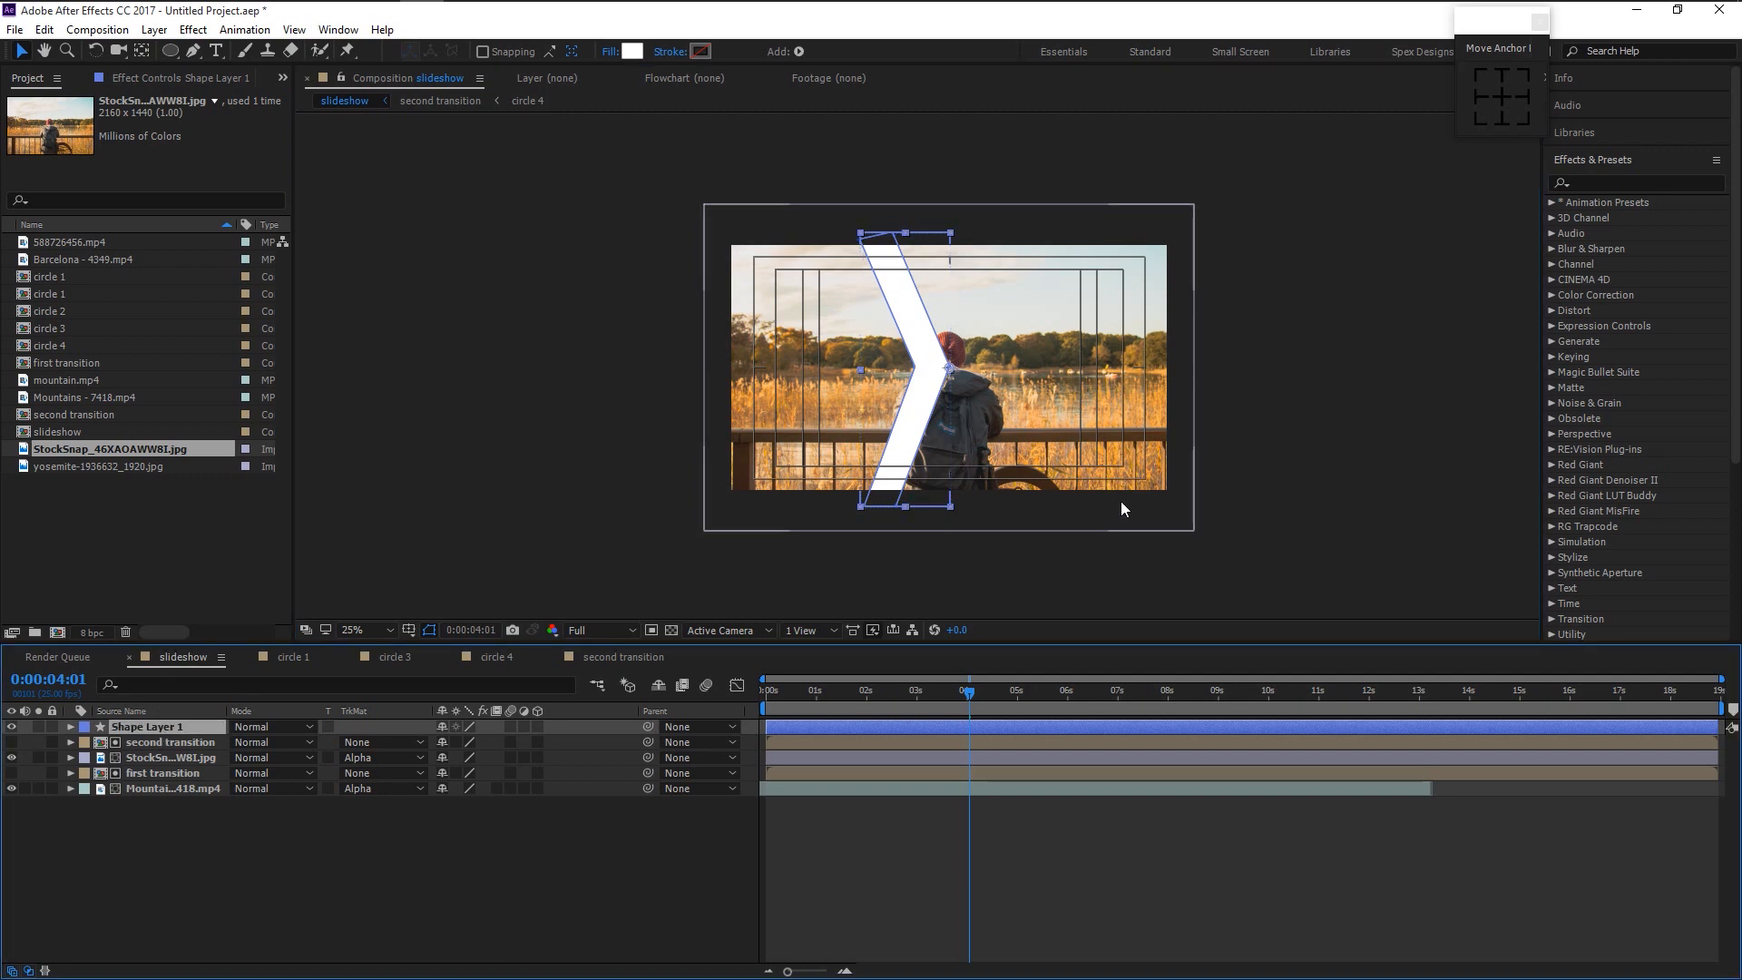
pyautogui.press('.')
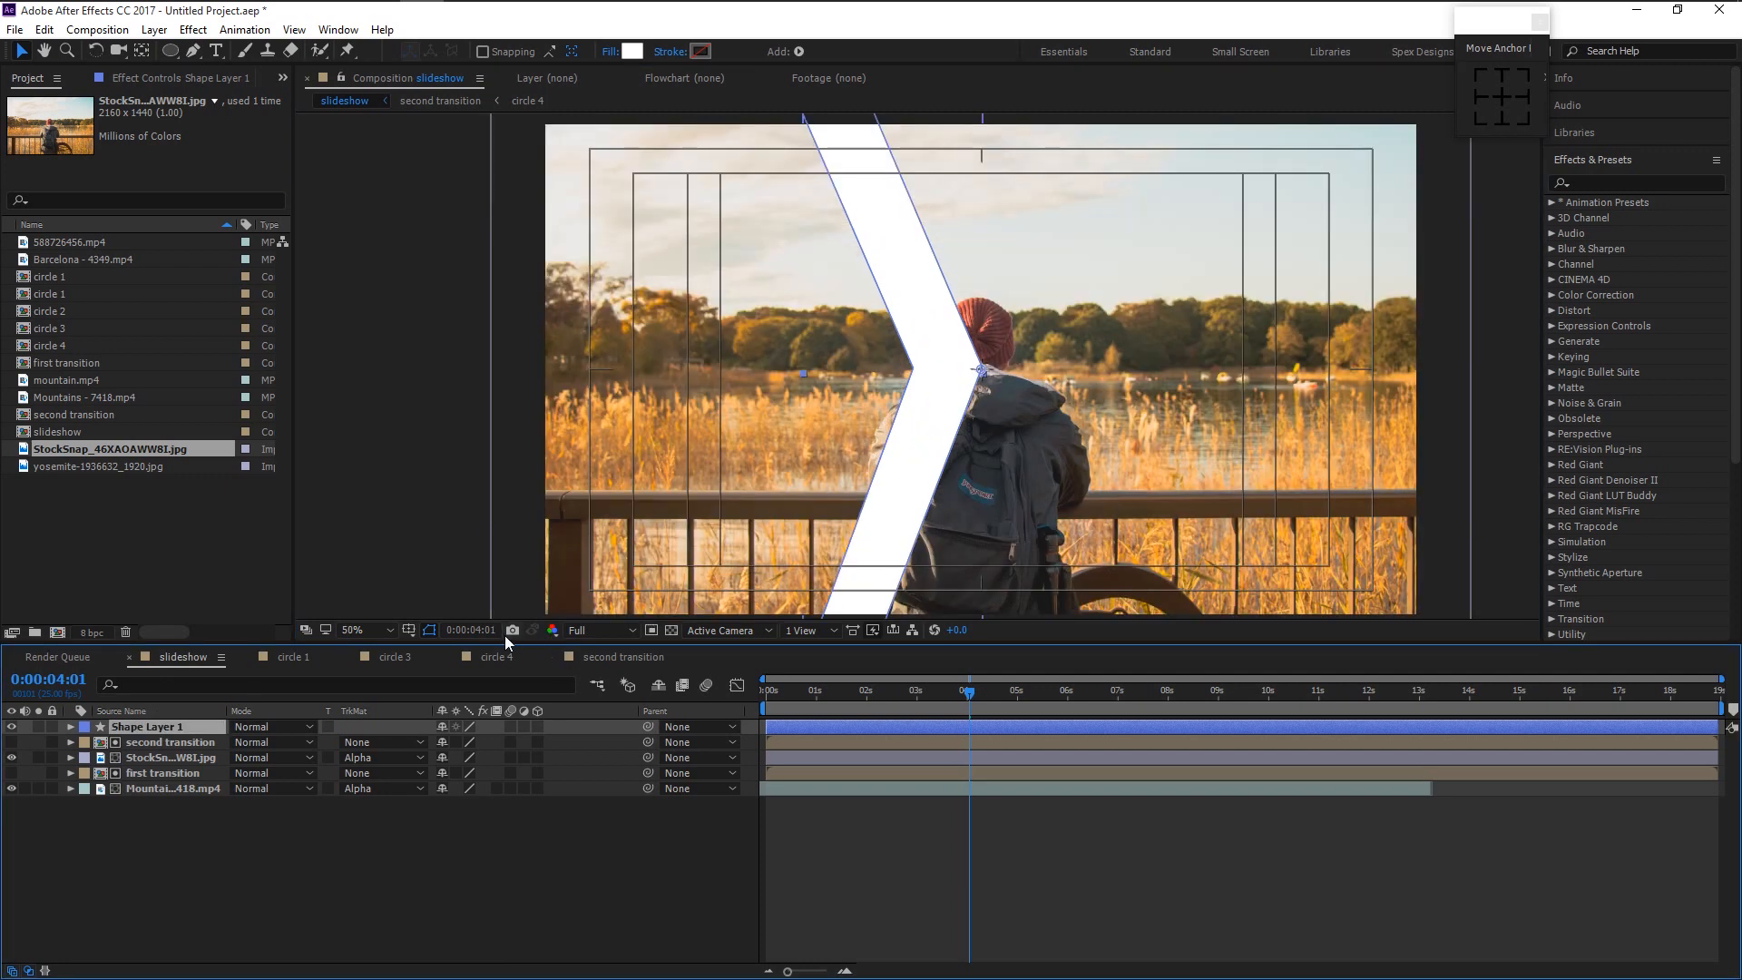
pyautogui.click(408, 630)
pyautogui.click(454, 651)
# - Shift the chevron slightly to the right and move the current time to 0:00:03:21
pyautogui.moveTo(1114, 411); pyautogui.dragTo(1030, 404)
pyautogui.press('v')
pyautogui.moveTo(857, 414); pyautogui.dragTo(878, 413)
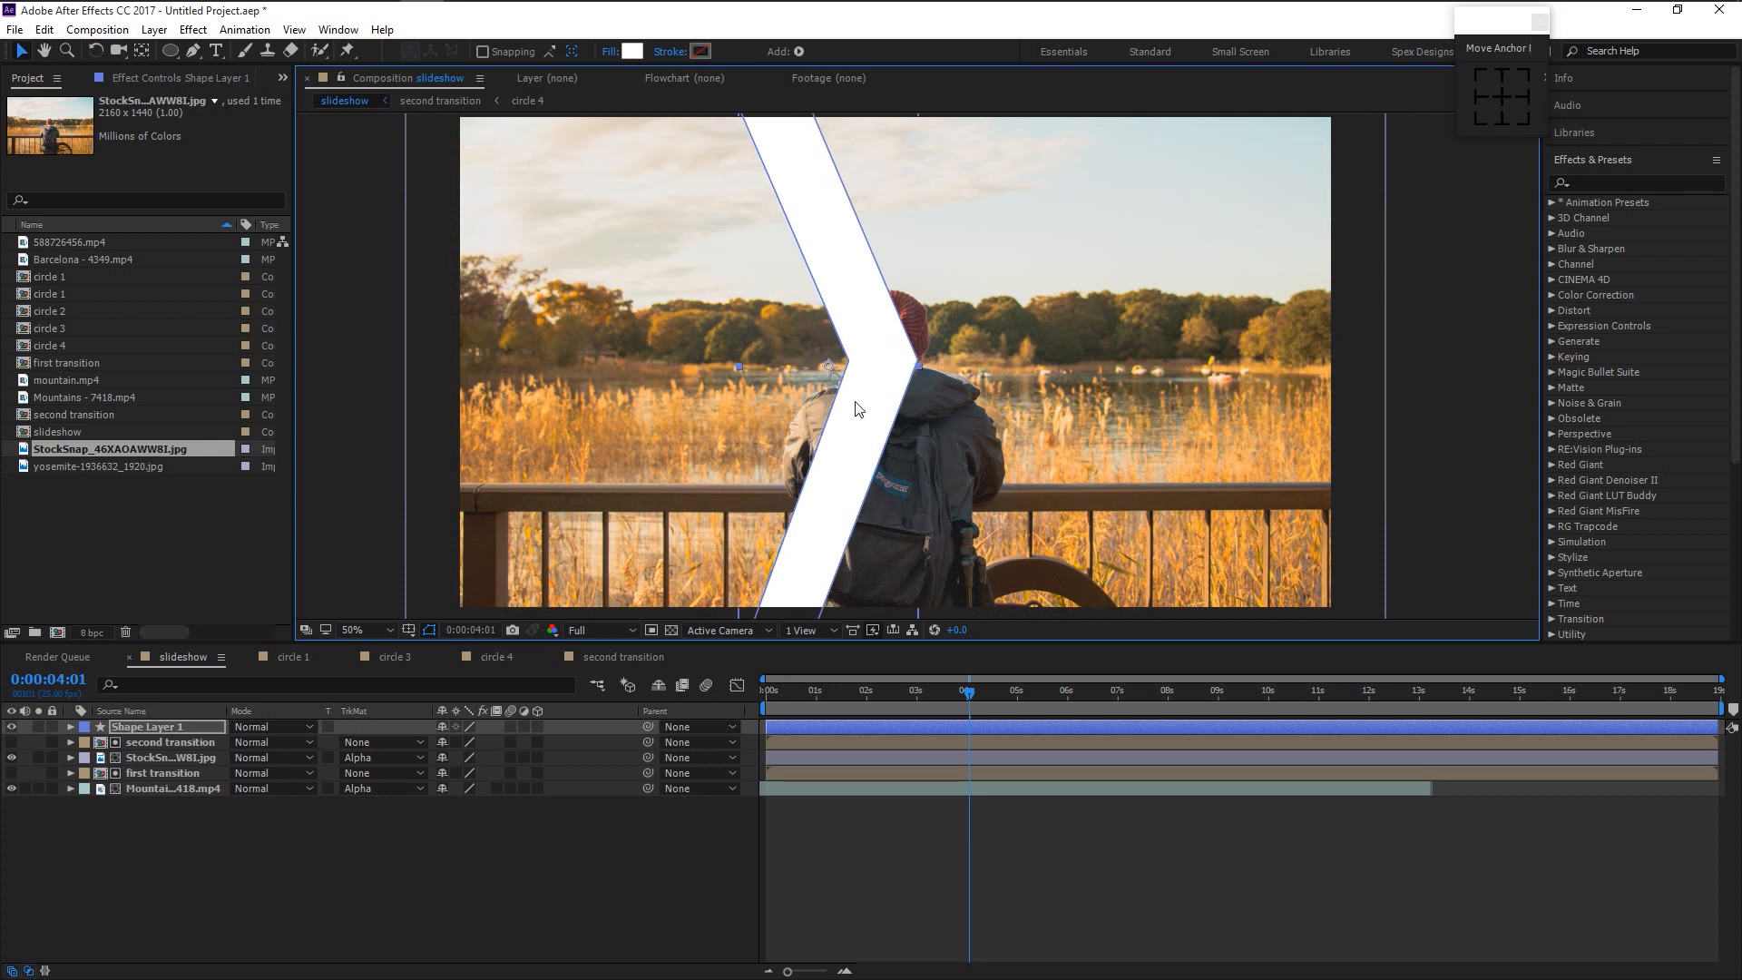
pyautogui.moveTo(862, 407); pyautogui.dragTo(866, 407)
pyautogui.press(',')
pyautogui.press(',')
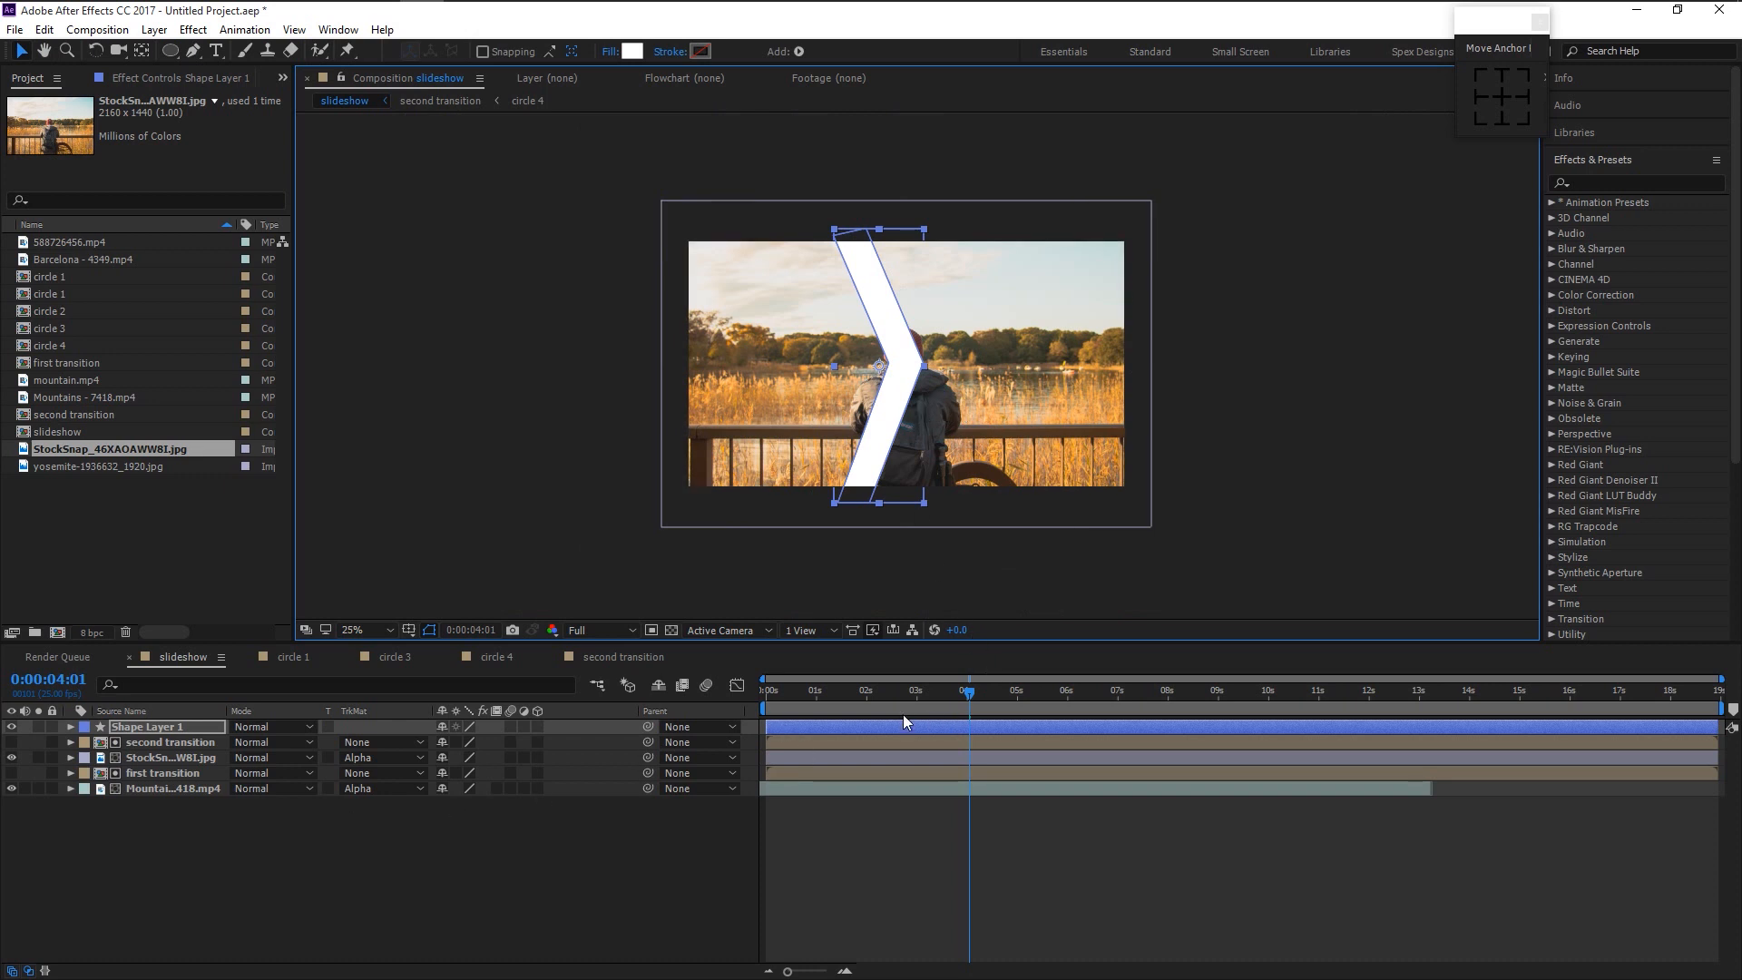
pyautogui.scroll(1, 934, 717)
pyautogui.moveTo(1008, 700); pyautogui.dragTo(983, 704)
pyautogui.scroll(3, 984, 704)
# - Keyframe the chevron's Position from X -446 at 0:00:03:20 to frame centre at 0:00:04:00
pyautogui.press('pageup')
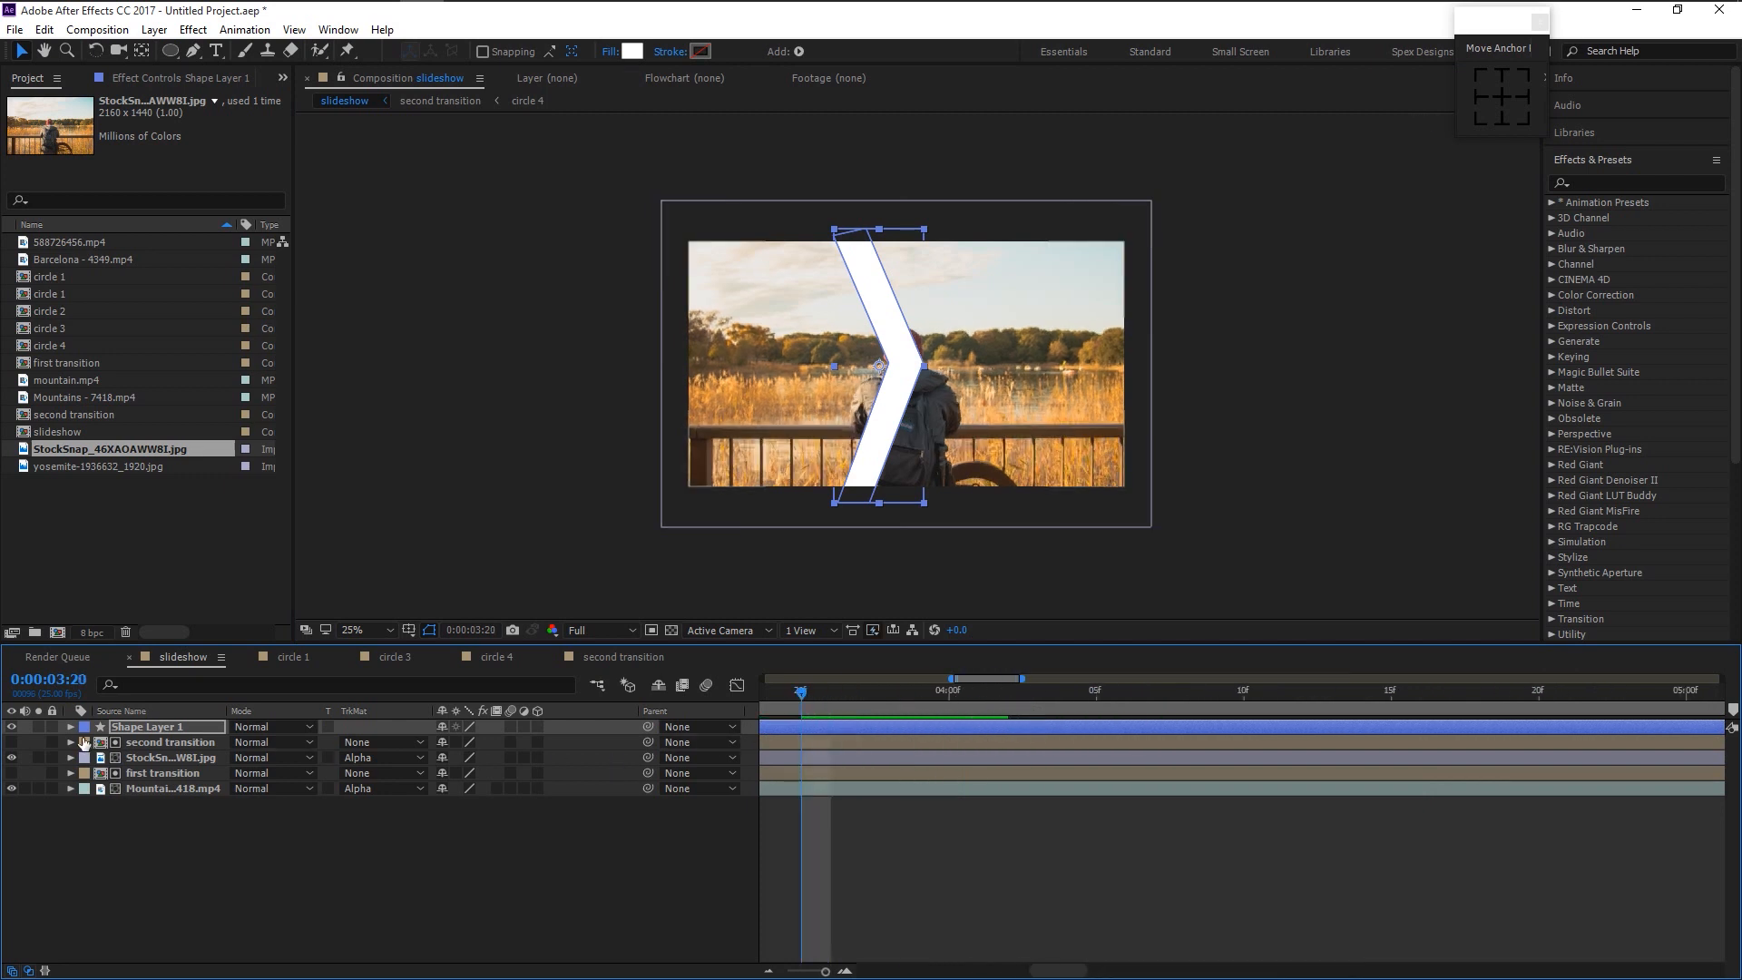
pyautogui.hotkey('alt', 'shift', 'p')
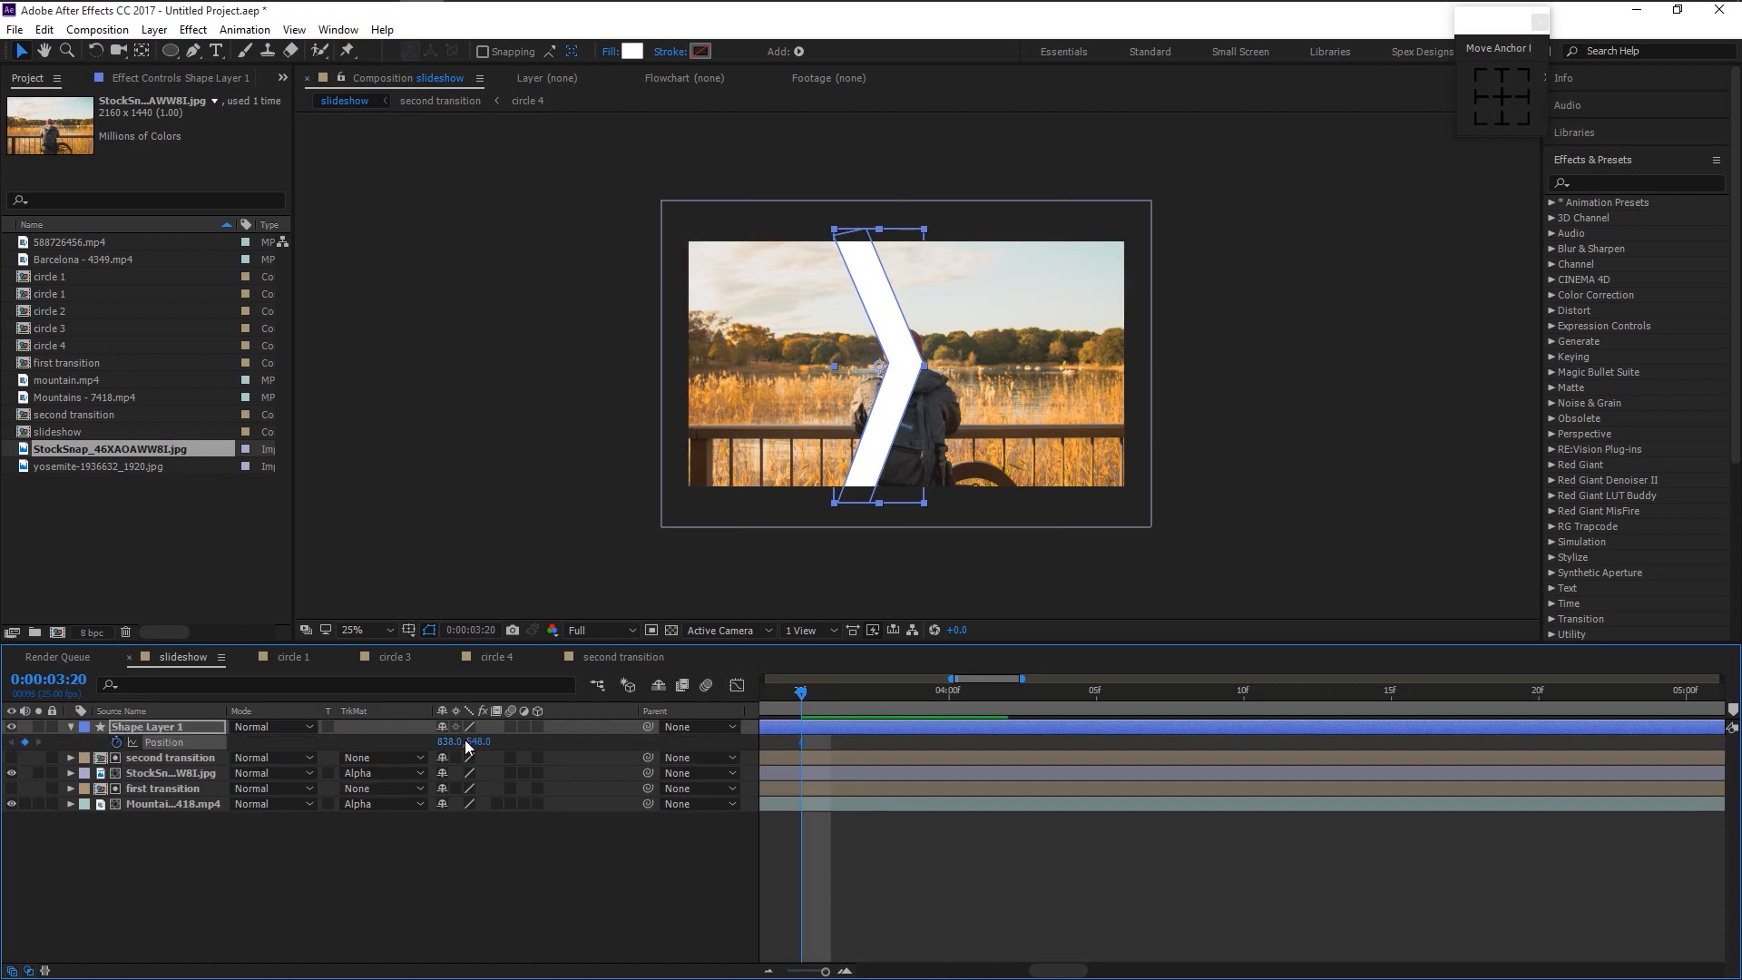
pyautogui.moveTo(455, 746); pyautogui.dragTo(260, 746)
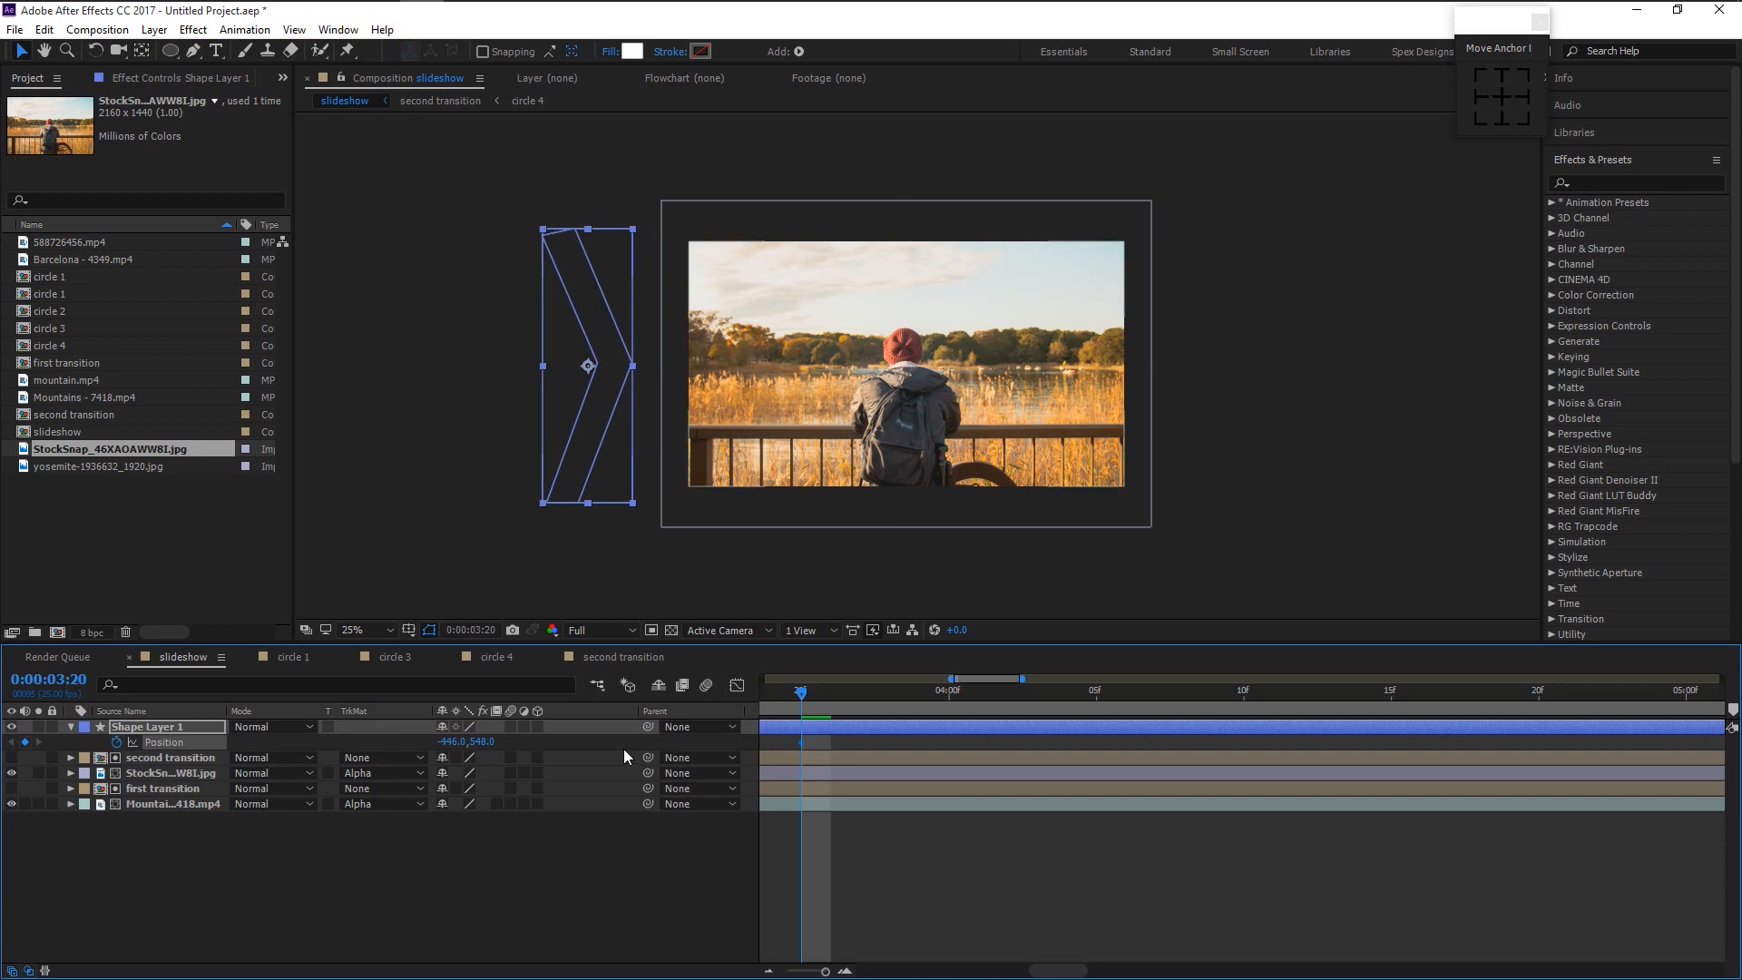
pyautogui.click(951, 693)
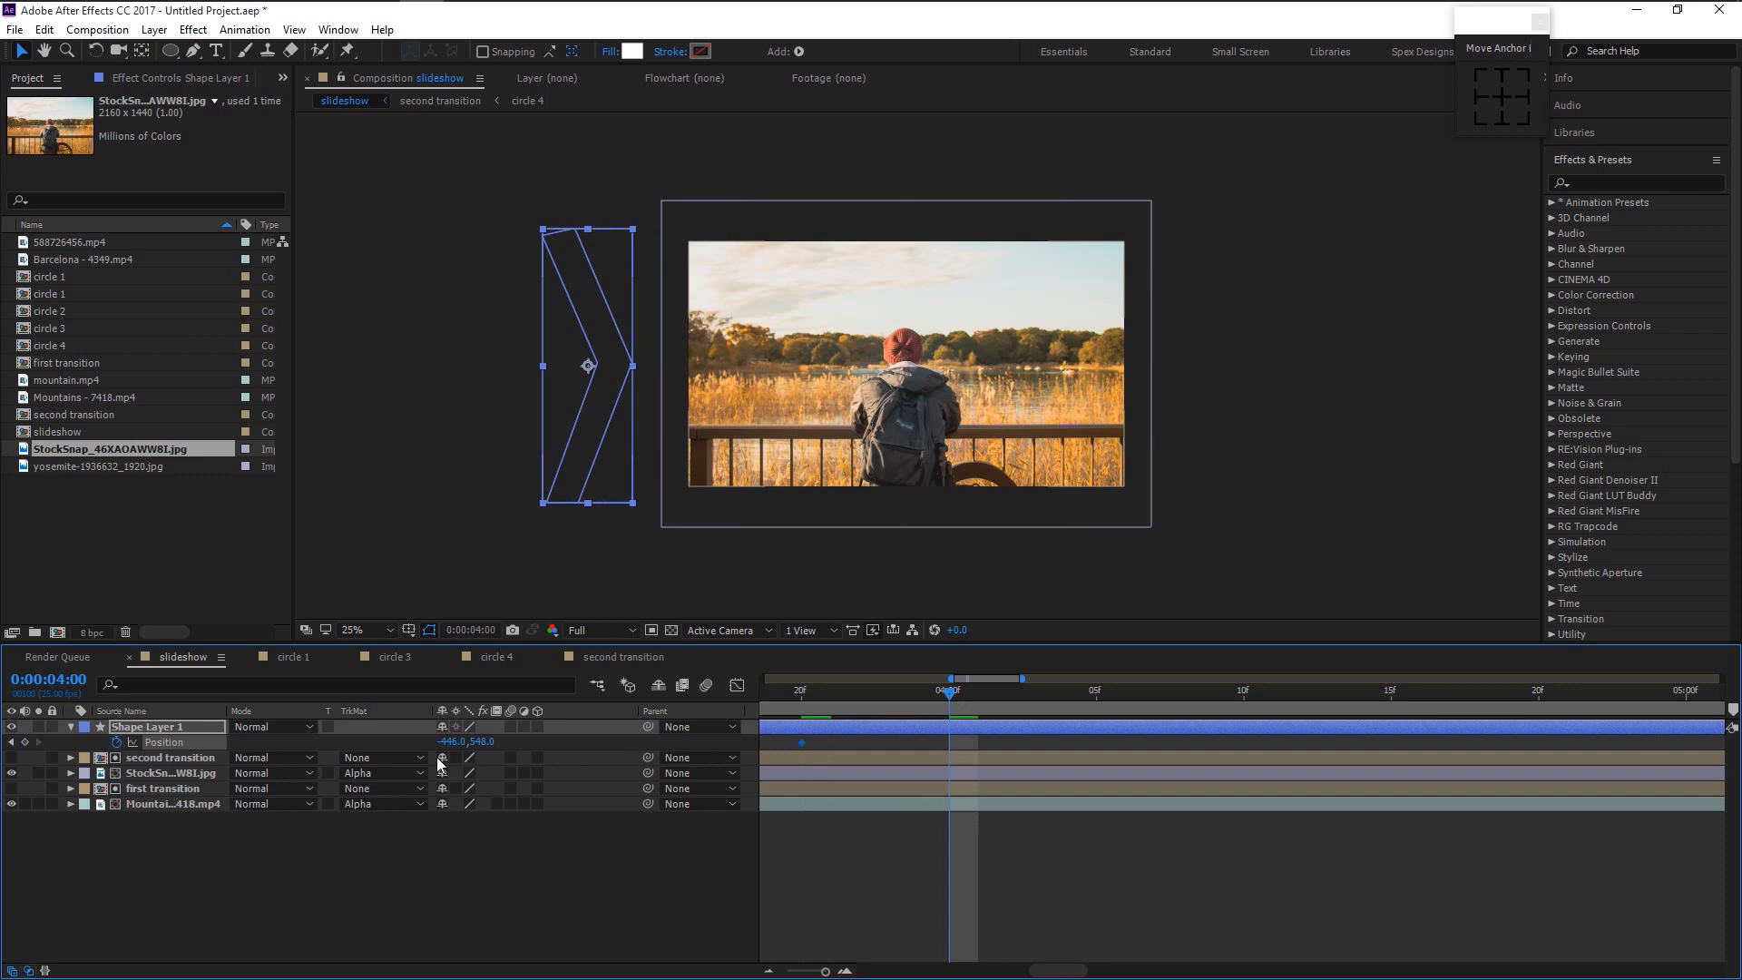
pyautogui.moveTo(445, 741); pyautogui.dragTo(1610, 723)
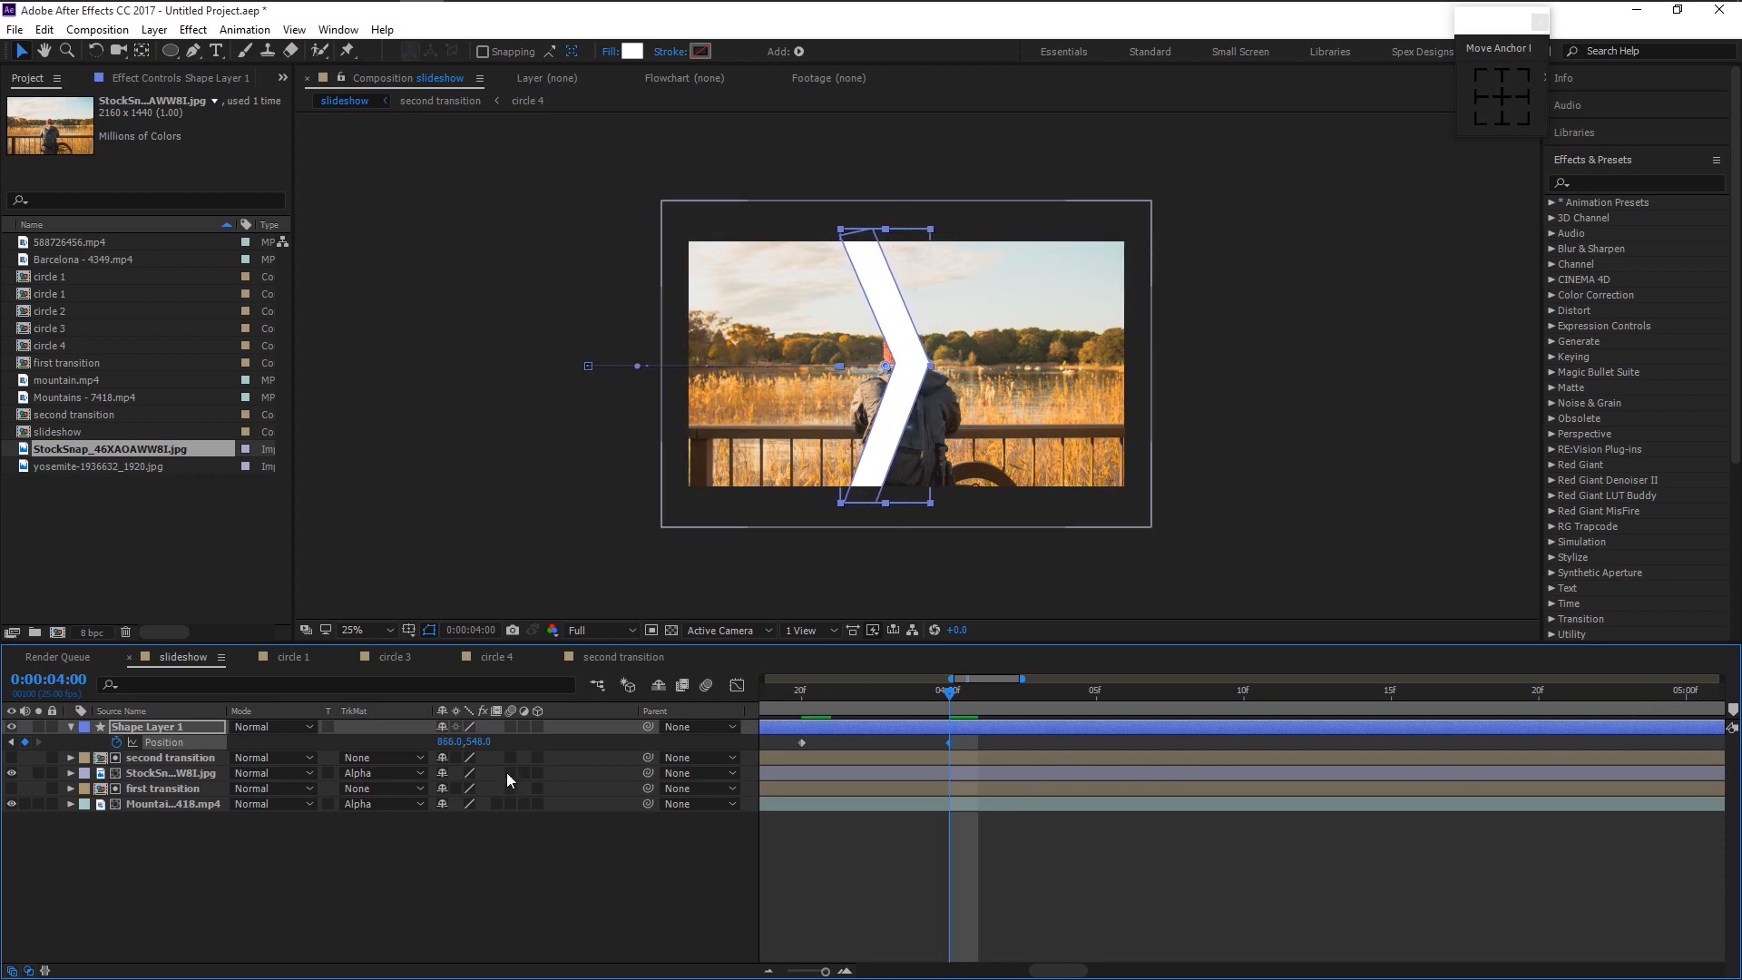
# - Pre-compose the chevron shape layer into a composition named arrow 1
pyautogui.click(71, 726)
pyautogui.rightClick(165, 727)
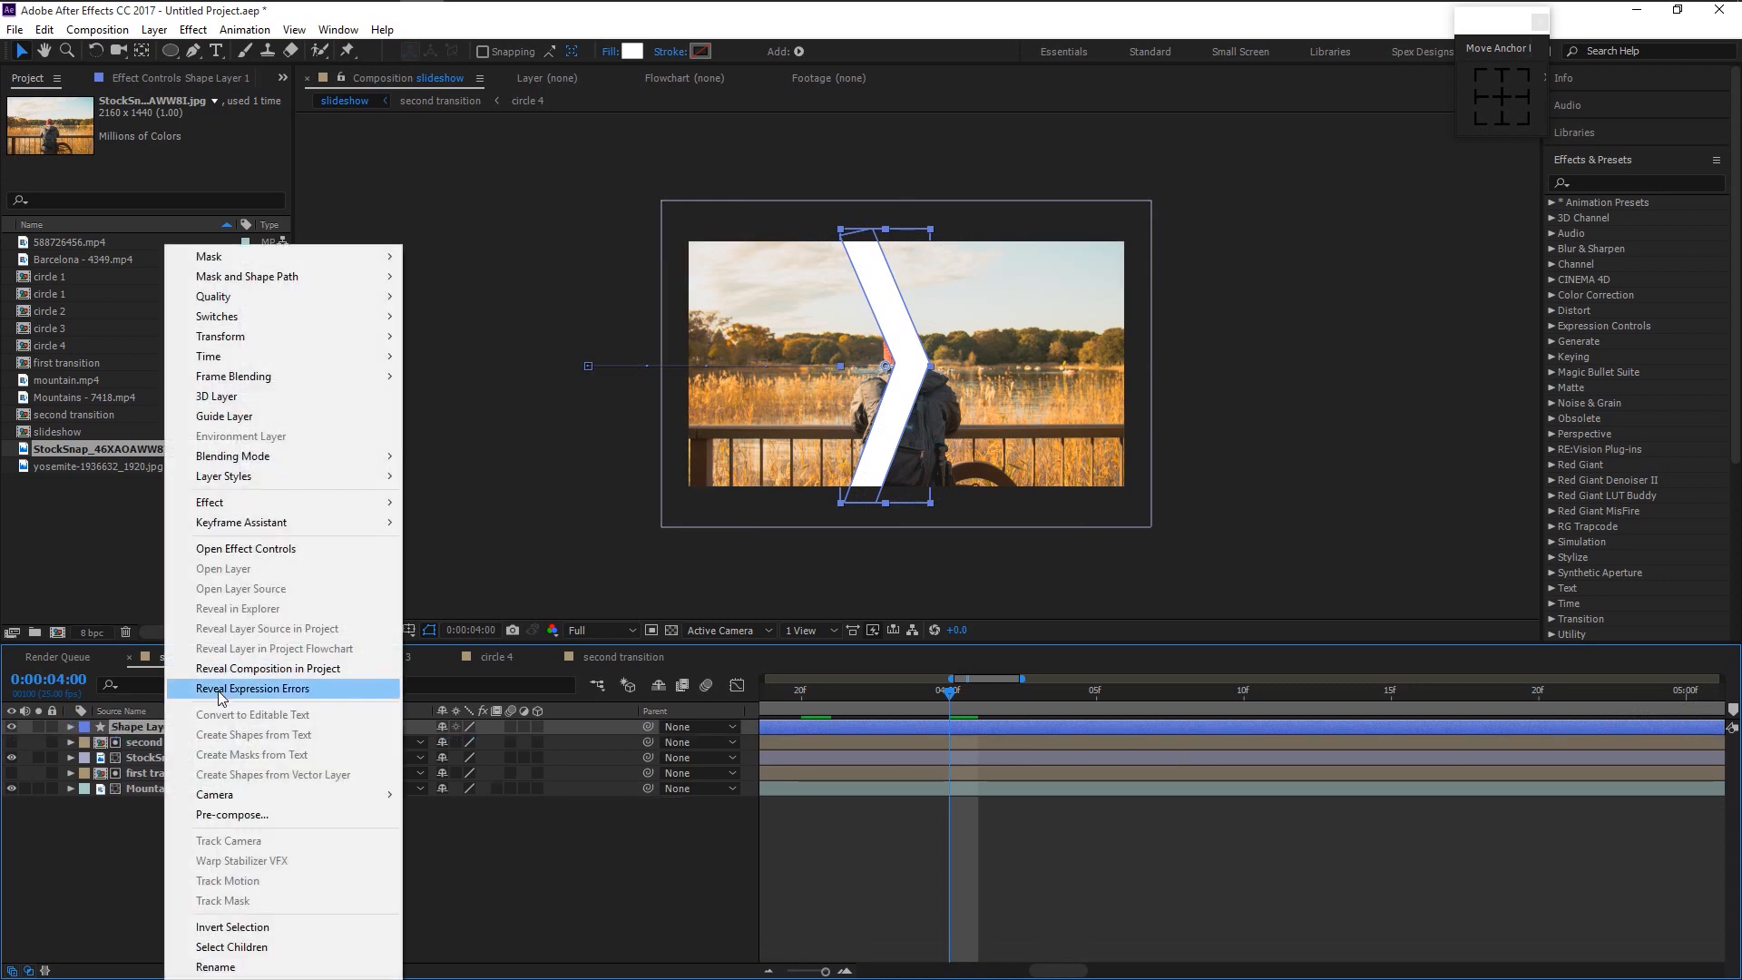
pyautogui.click(232, 814)
pyautogui.write('arrow 1')
pyautogui.press('Return')
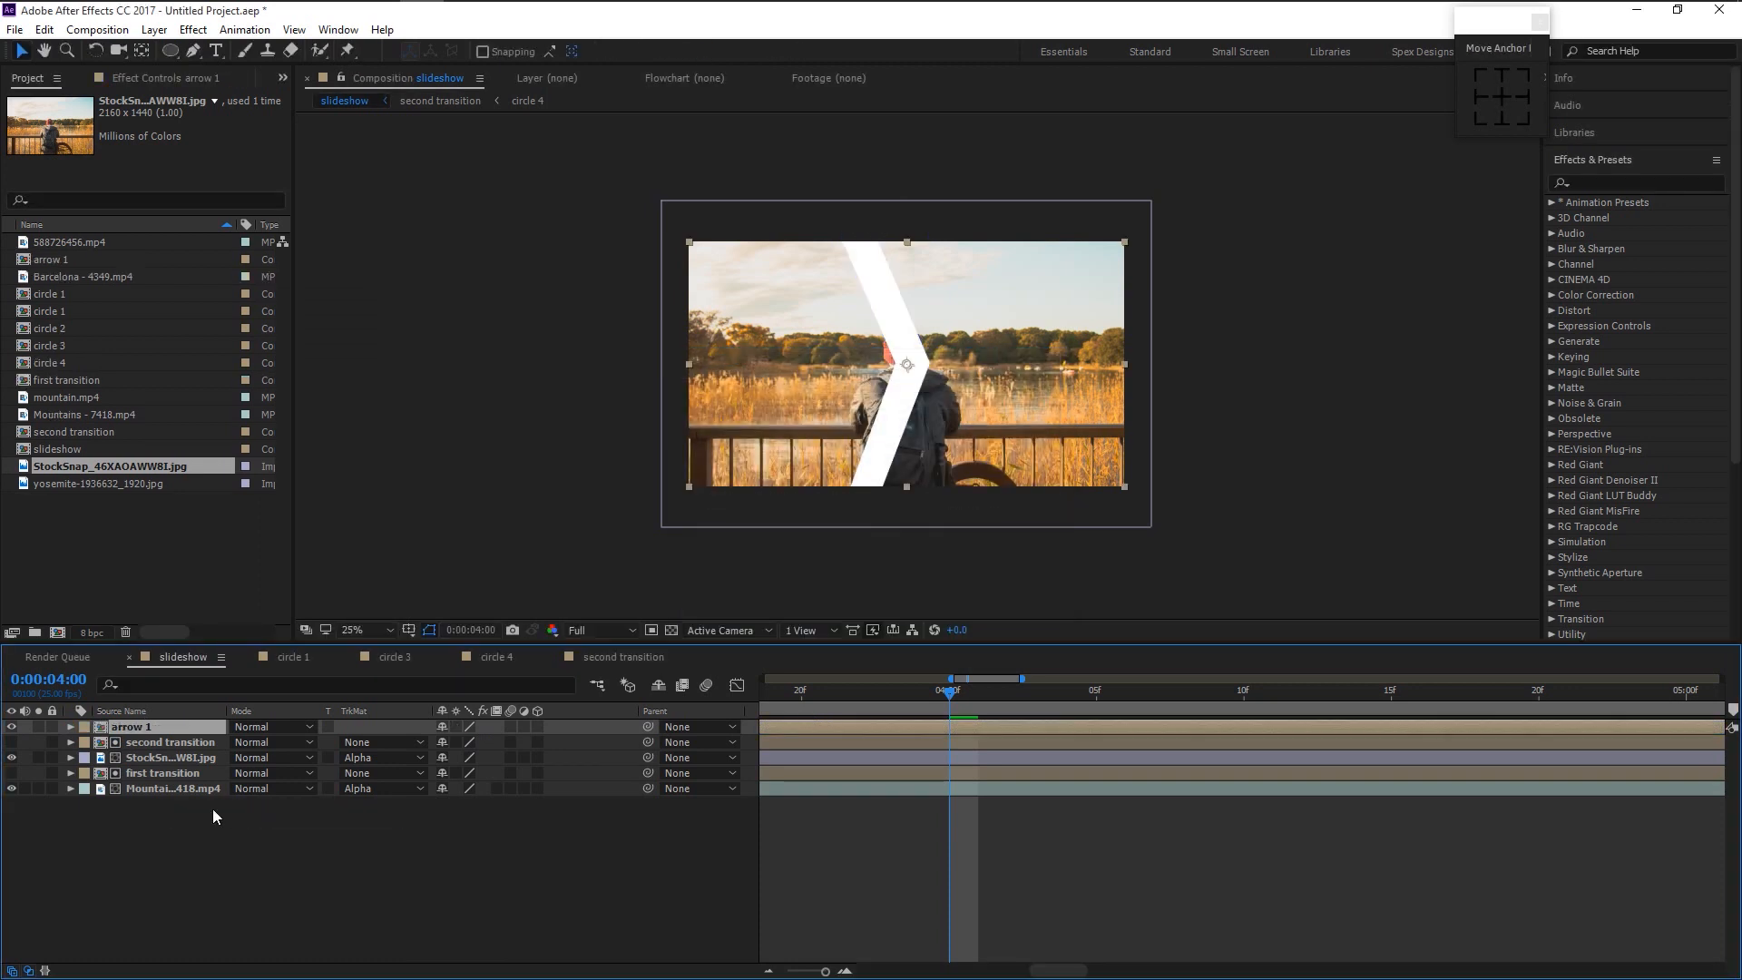
# - Duplicate the arrow 1 composition in the project to create arrow 2
pyautogui.rightClick(140, 729)
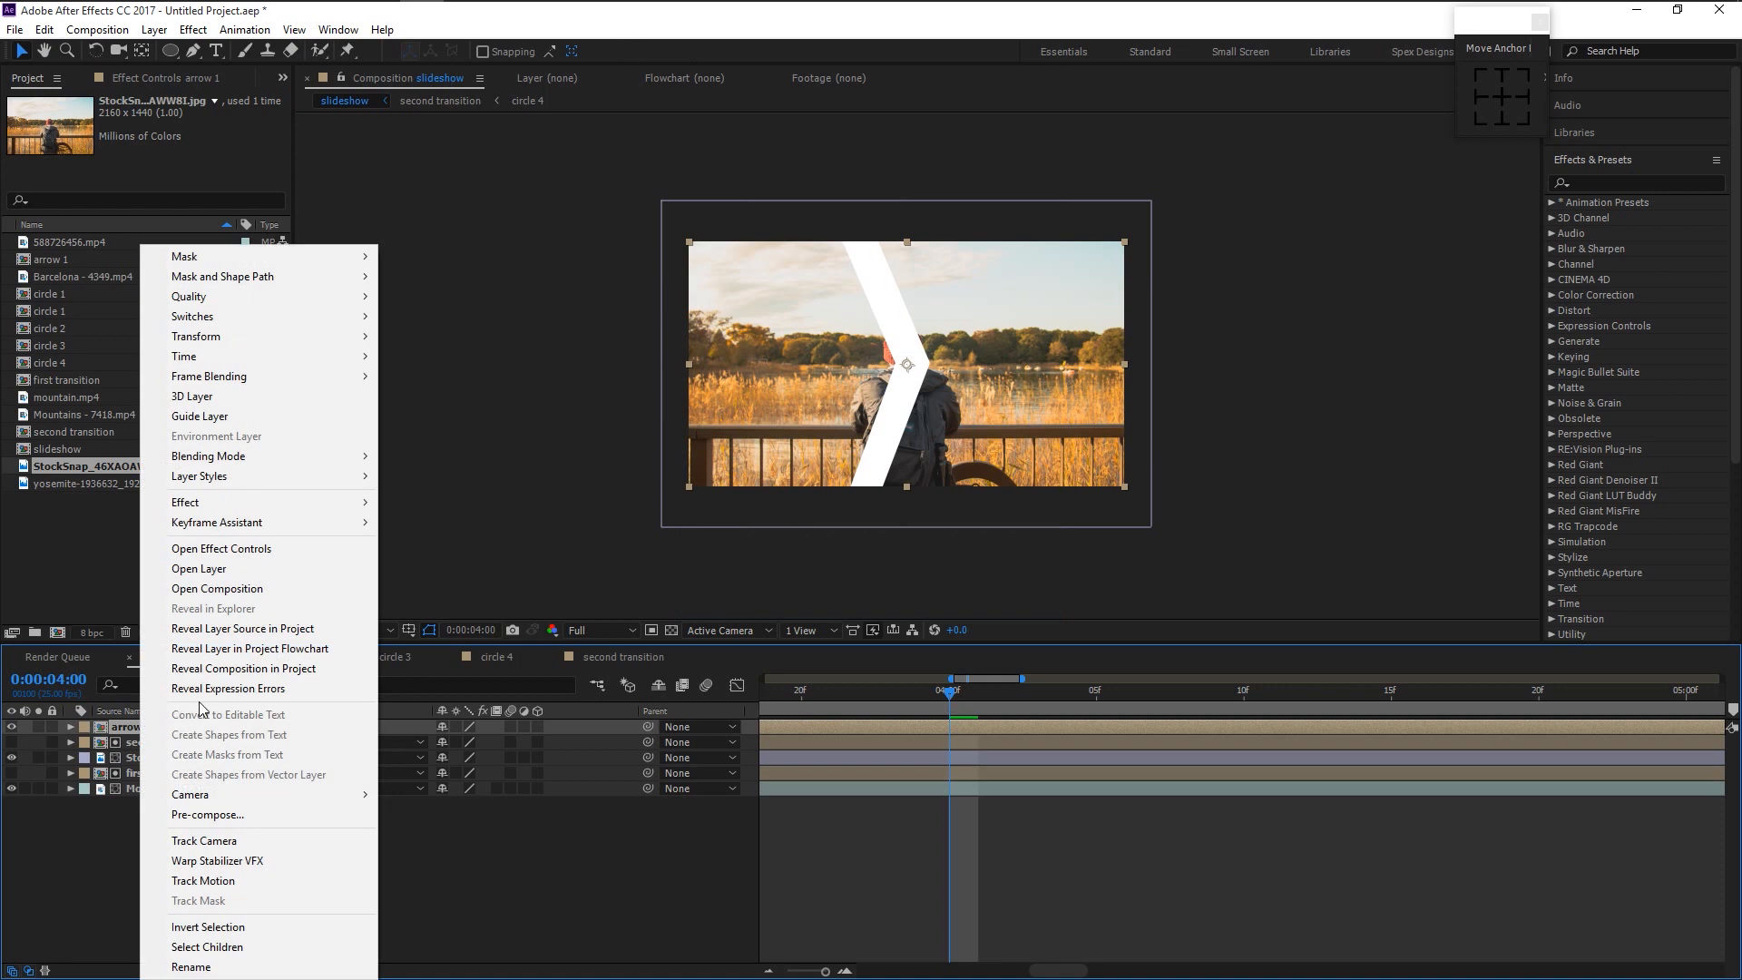
pyautogui.click(285, 628)
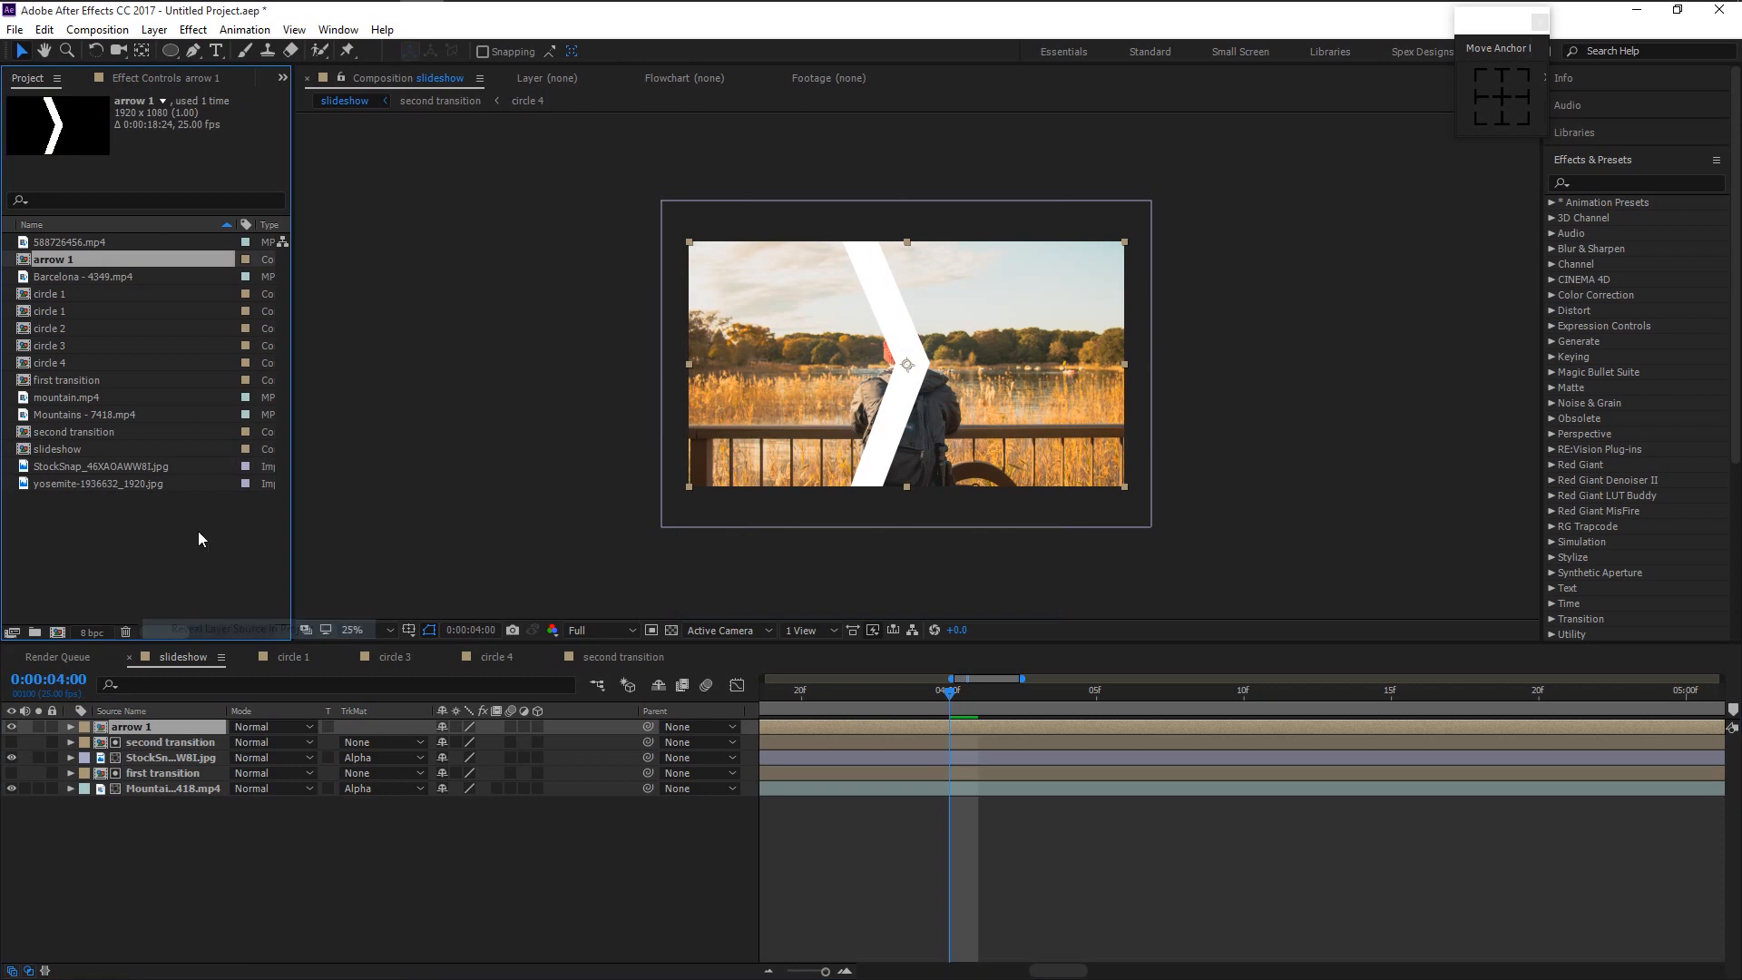
pyautogui.hotkey('ctrl', 'd')
# - Add arrow 2 to the slideshow and shift its chevron slightly left
pyautogui.moveTo(69, 278); pyautogui.dragTo(177, 726)
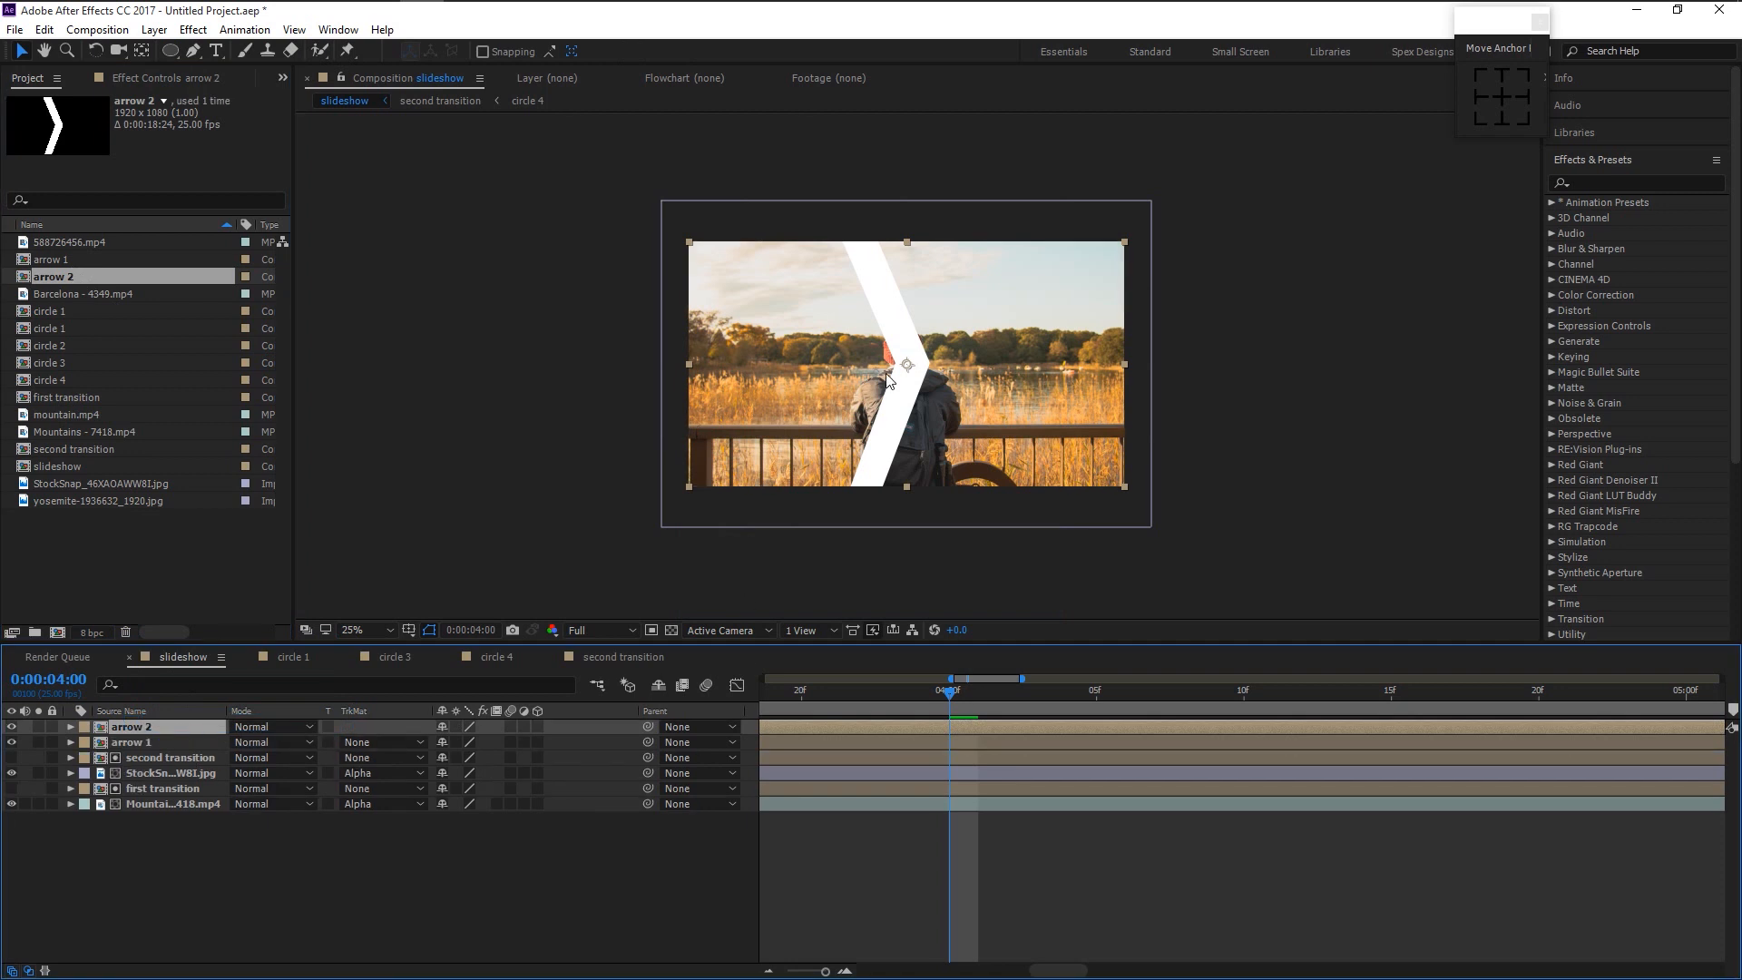
pyautogui.moveTo(904, 368); pyautogui.dragTo(868, 364)
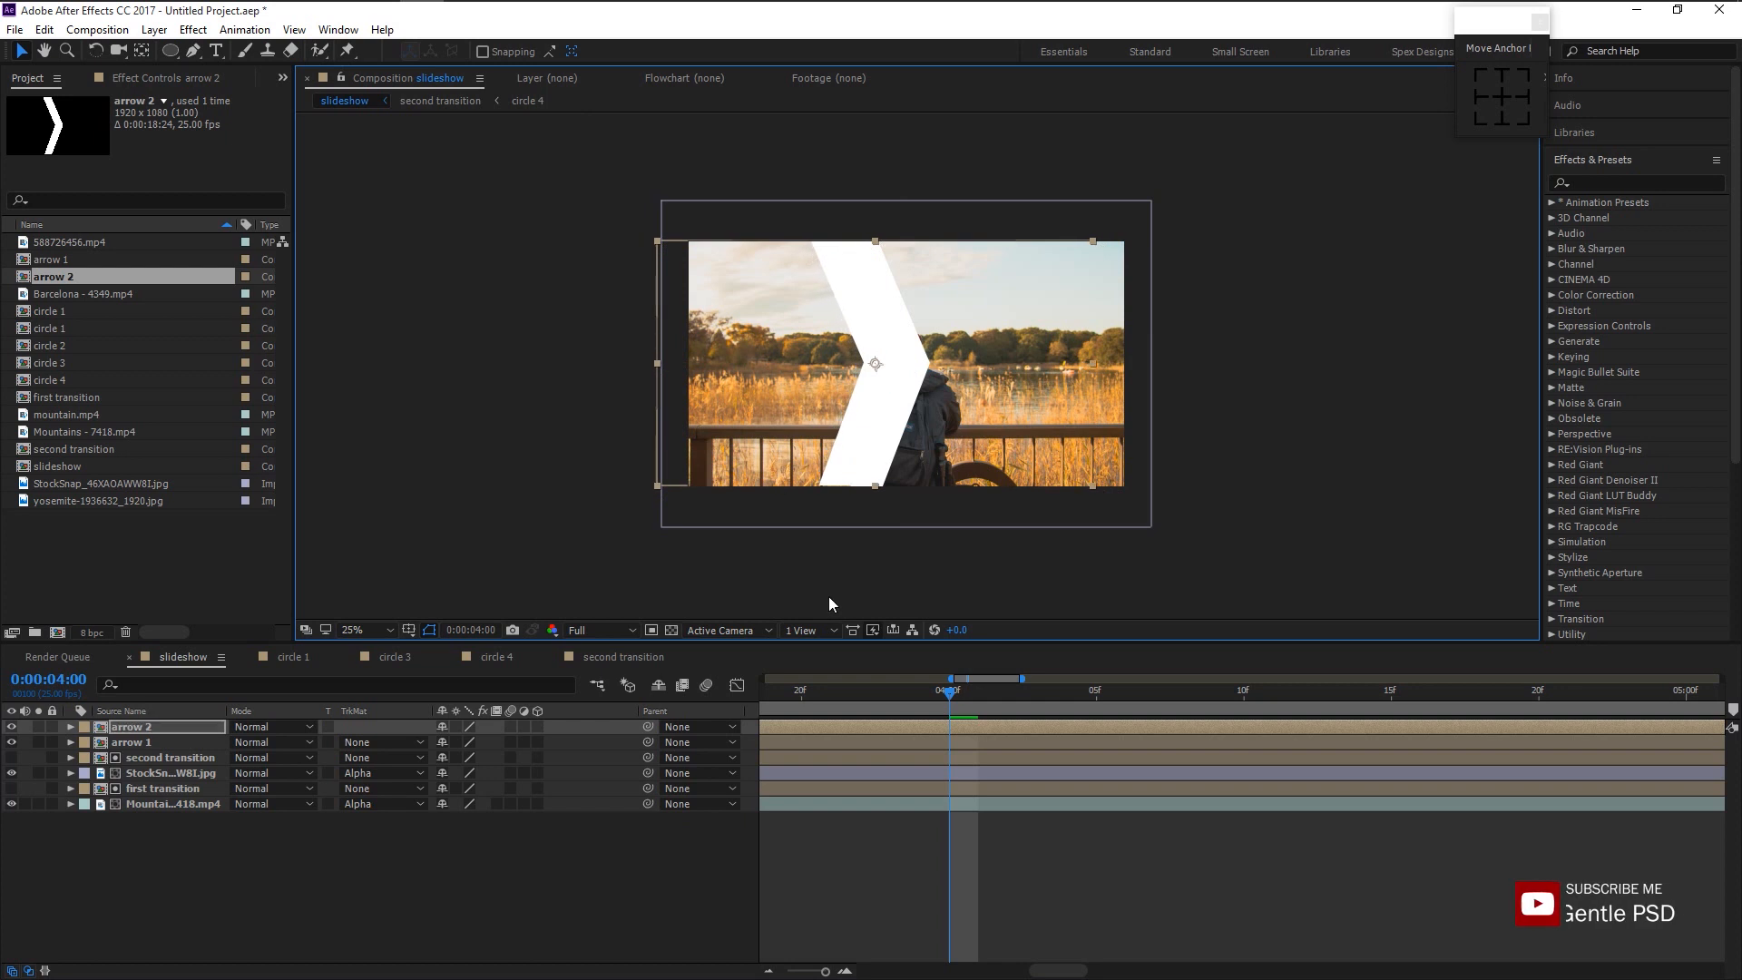
pyautogui.press('.')
# - Duplicate the arrow composition in the project to make further arrow copies
pyautogui.rightClick(183, 722)
pyautogui.click(282, 629)
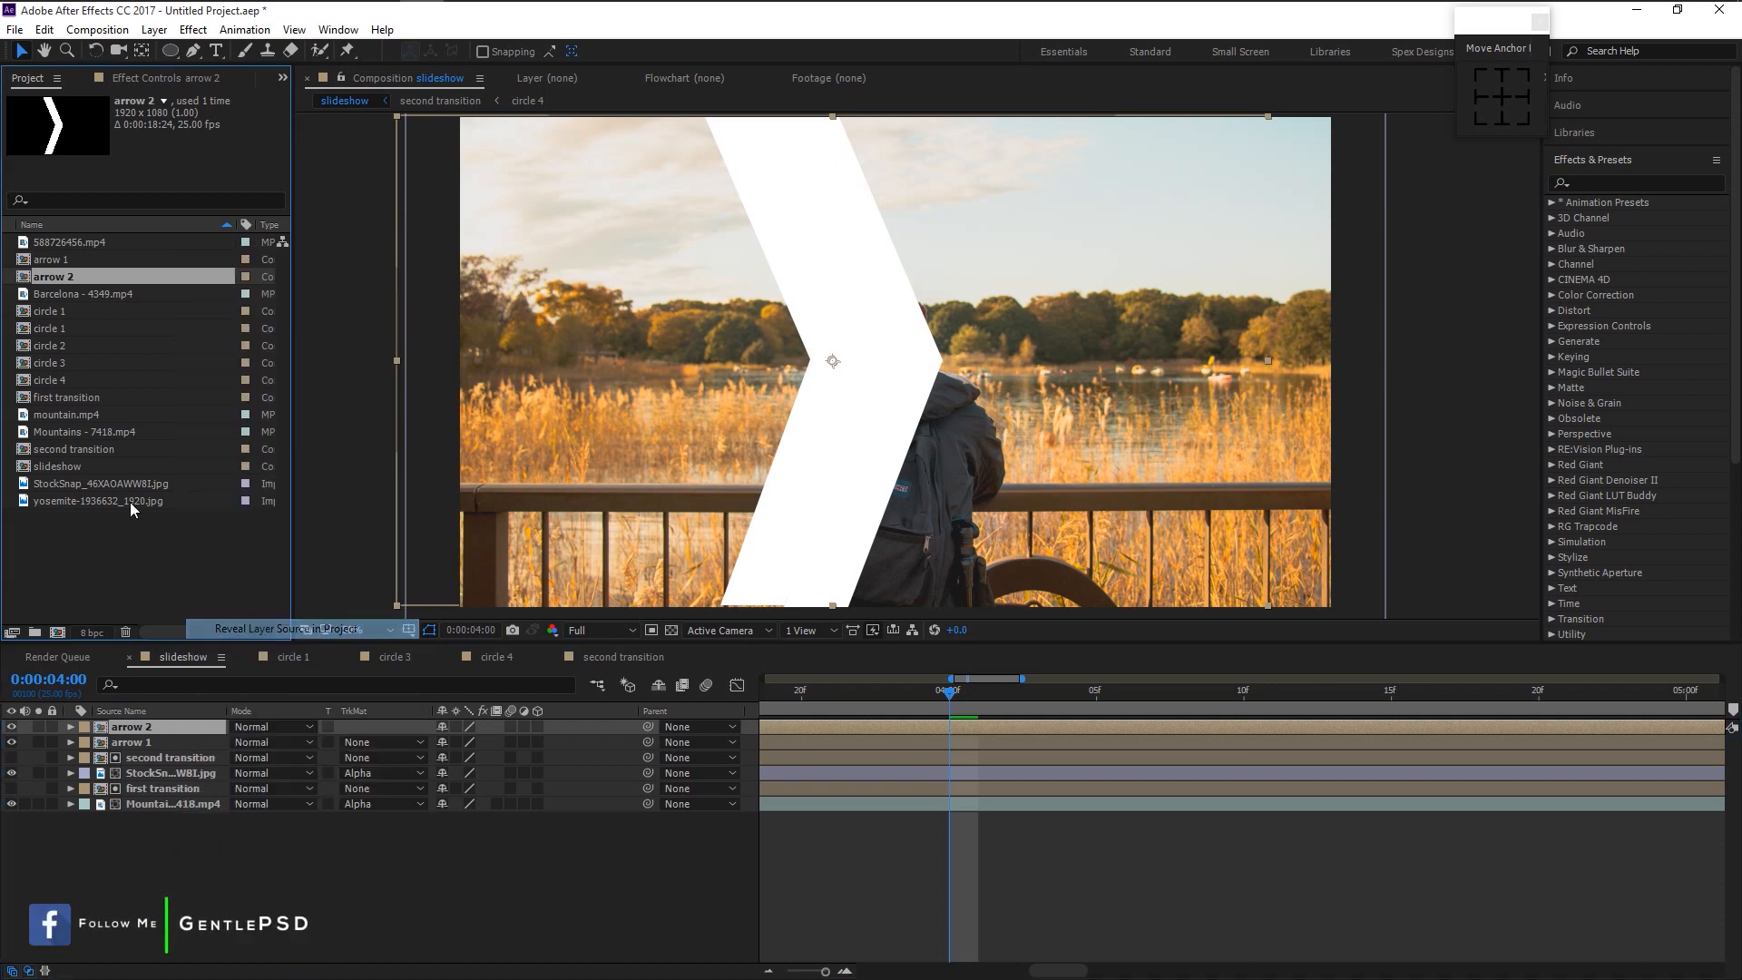
pyautogui.hotkey('ctrl', 'd')
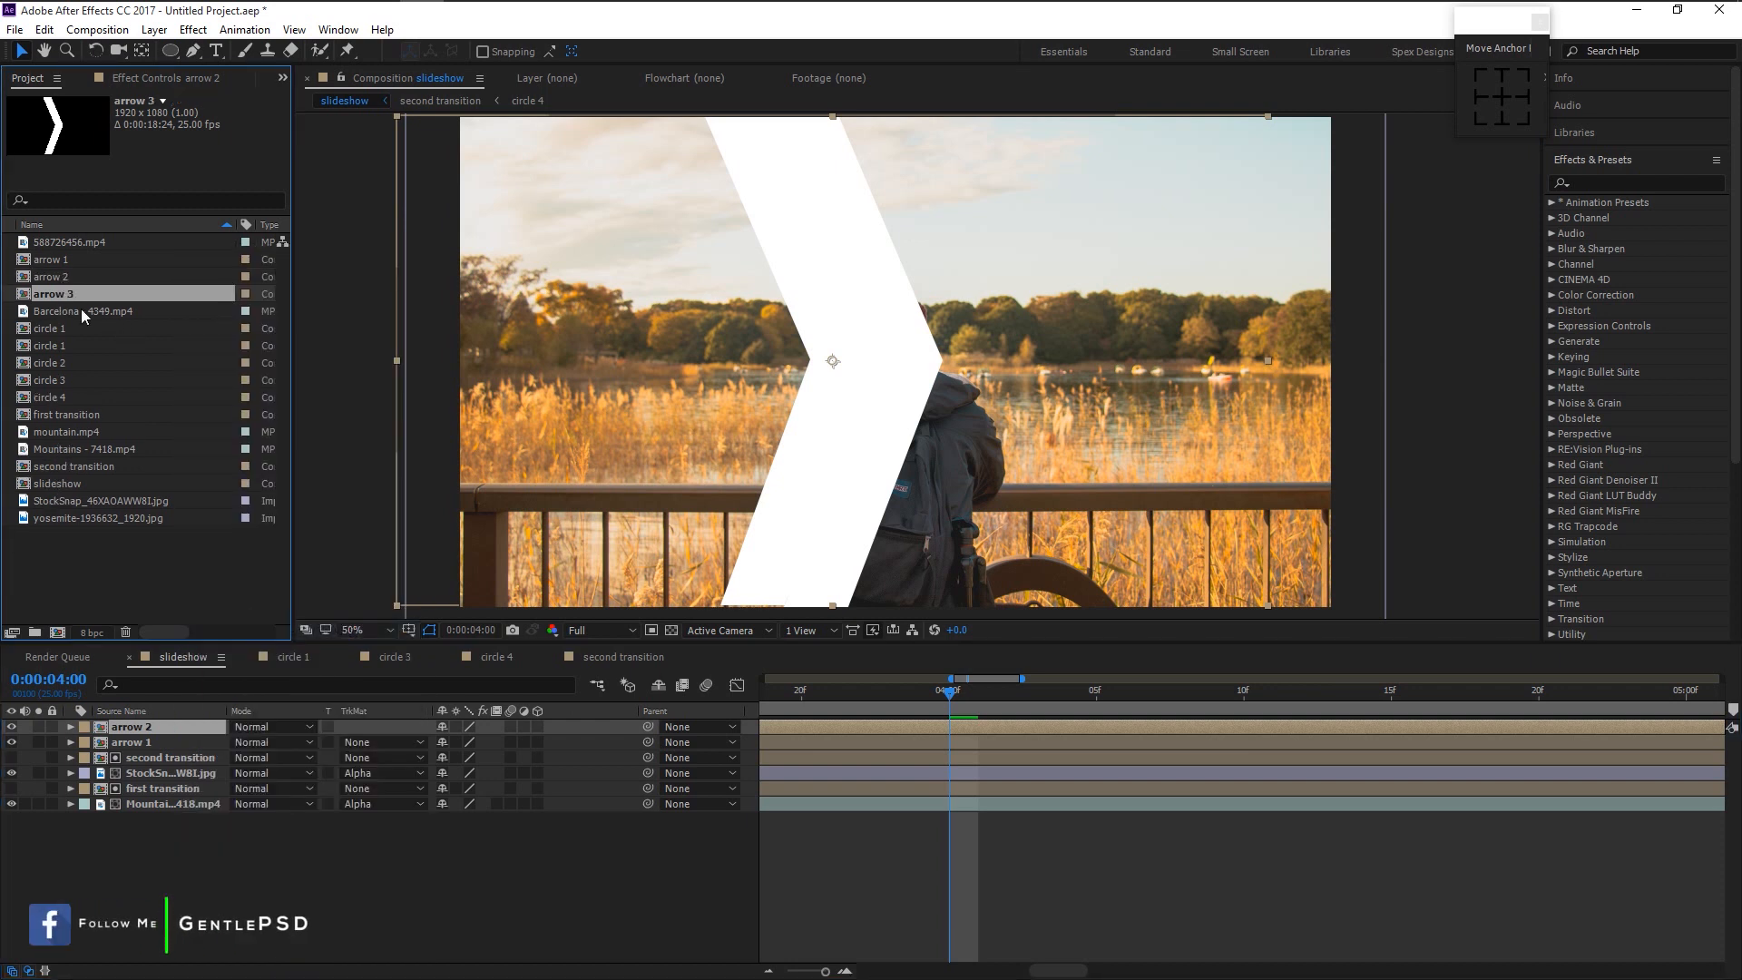
pyautogui.hotkey('ctrl', 'd')
pyautogui.hotkey('ctrl', 'd')
pyautogui.hotkey('ctrl', 'd')
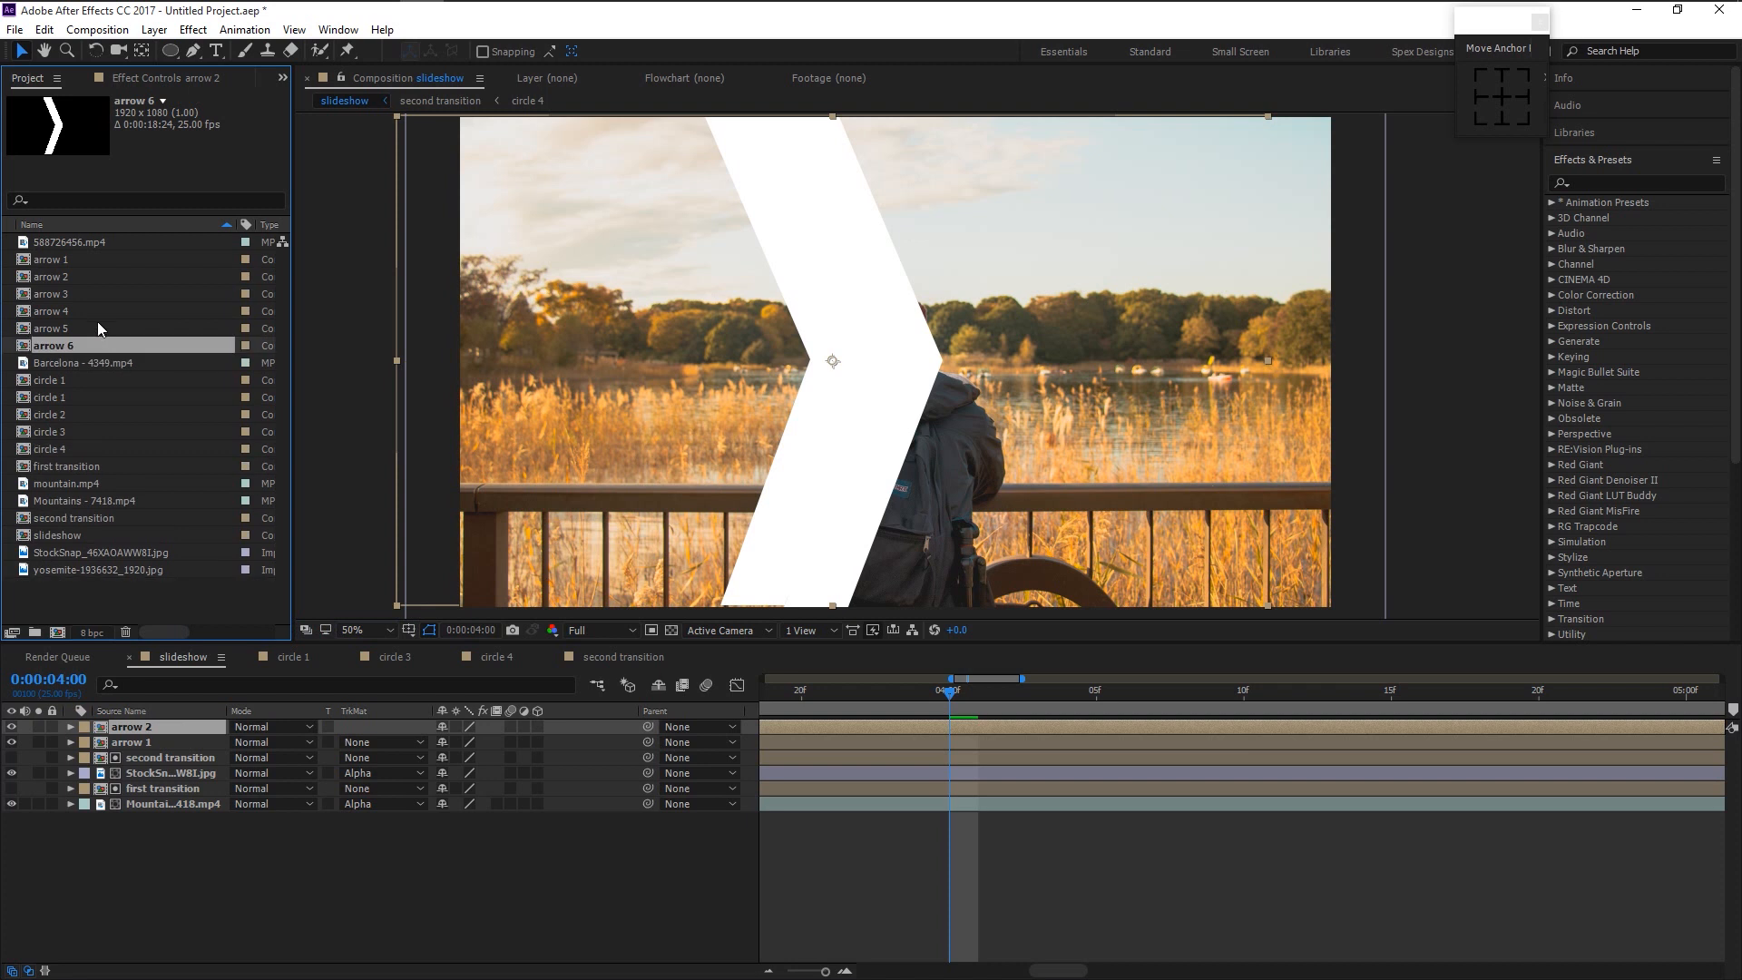
# - Add arrow 3 to the top of the slideshow and move its chevron further left
pyautogui.click(64, 295)
pyautogui.moveTo(62, 297); pyautogui.dragTo(278, 723)
pyautogui.moveTo(896, 364); pyautogui.dragTo(777, 373)
pyautogui.press(',')
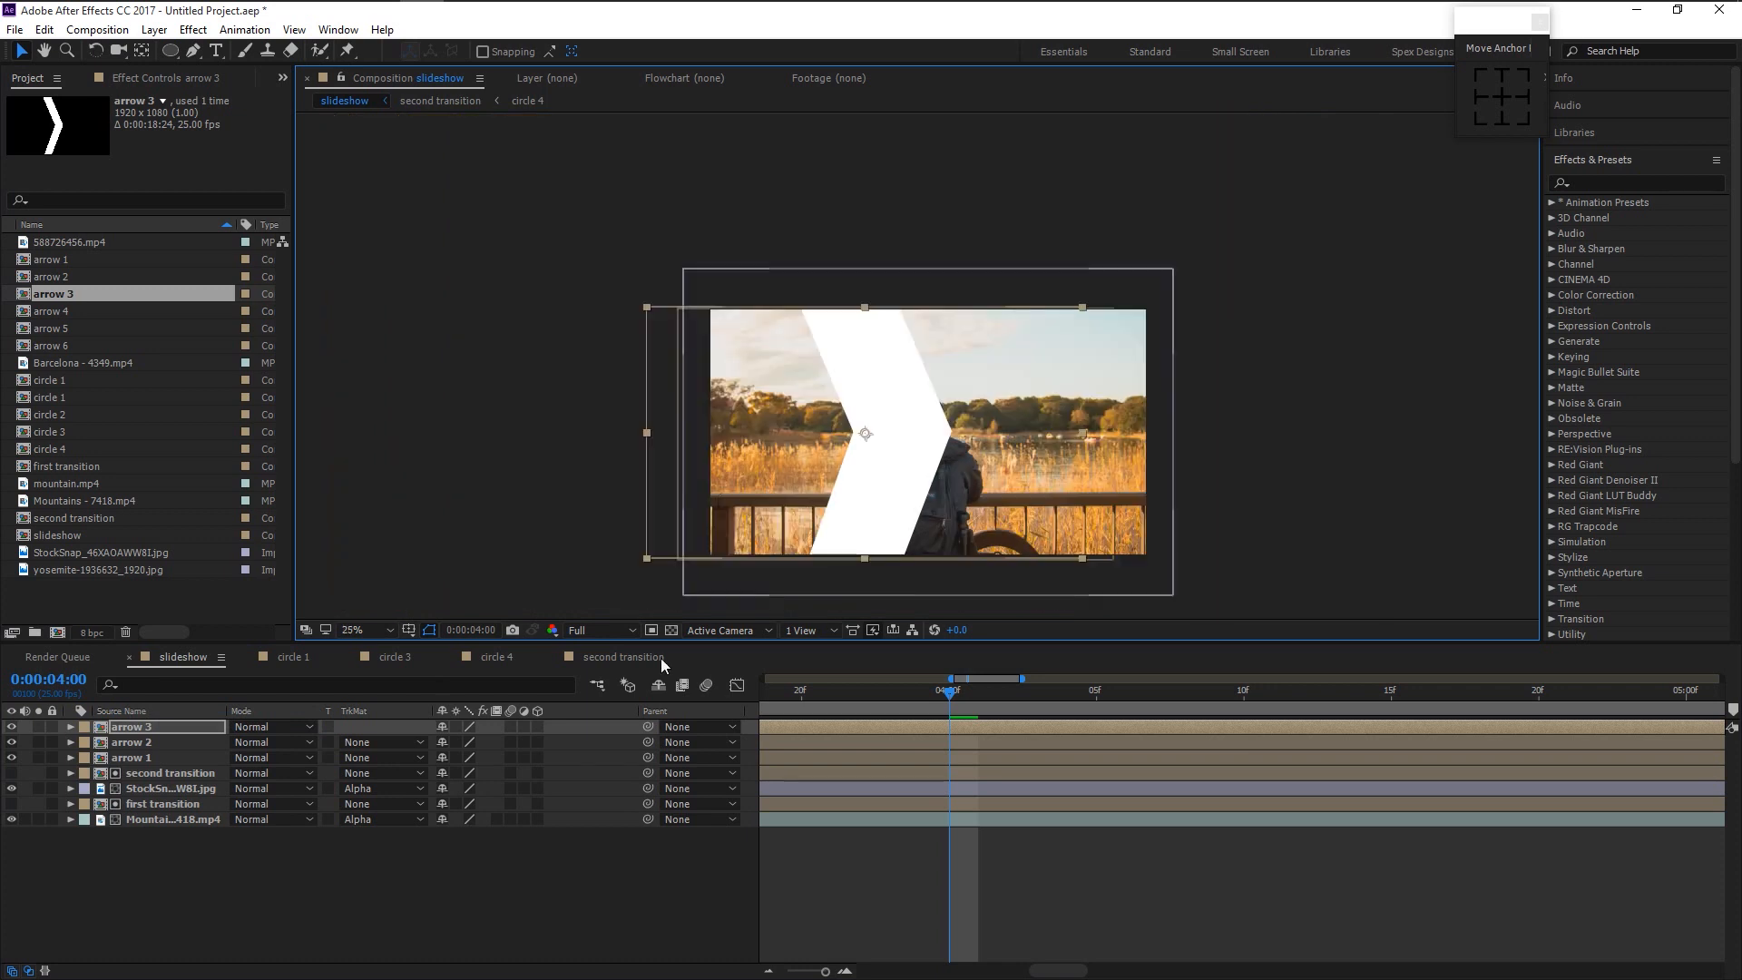
pyautogui.click(196, 727)
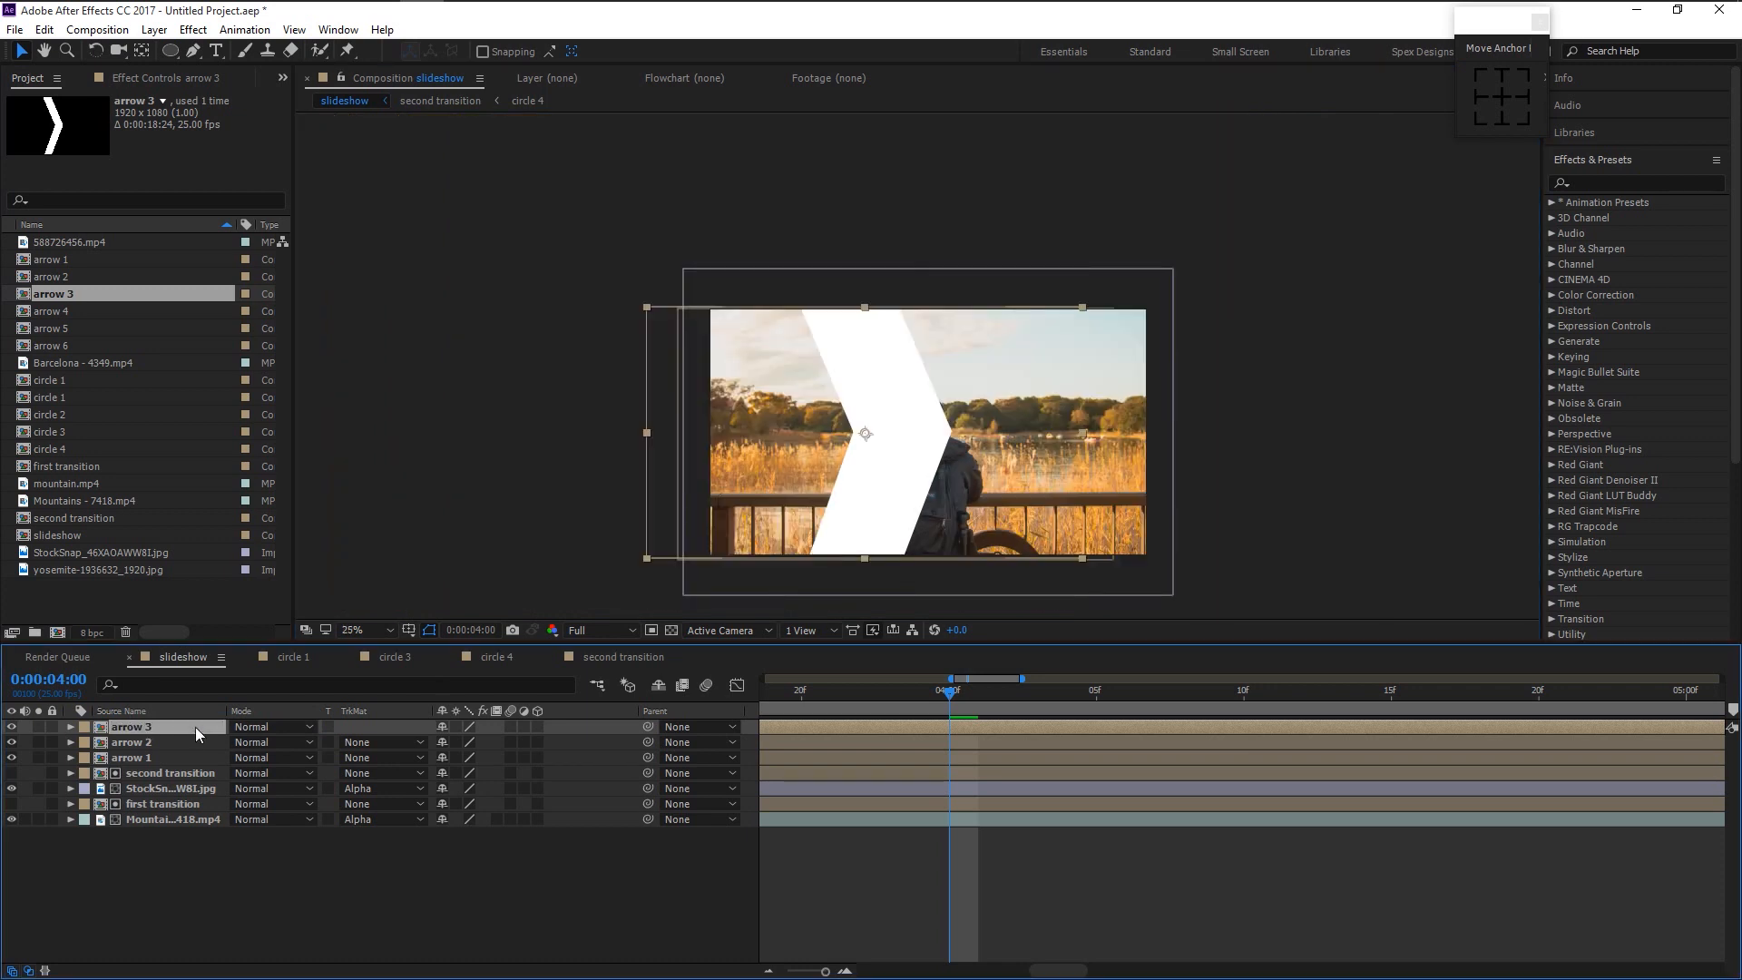
# - Add arrow 4 to the slideshow and shift its chevron left
pyautogui.click(85, 314)
pyautogui.keyDown('ctrl'); pyautogui.click(95, 380); pyautogui.keyUp('ctrl')
pyautogui.moveTo(81, 432); pyautogui.dragTo(176, 721)
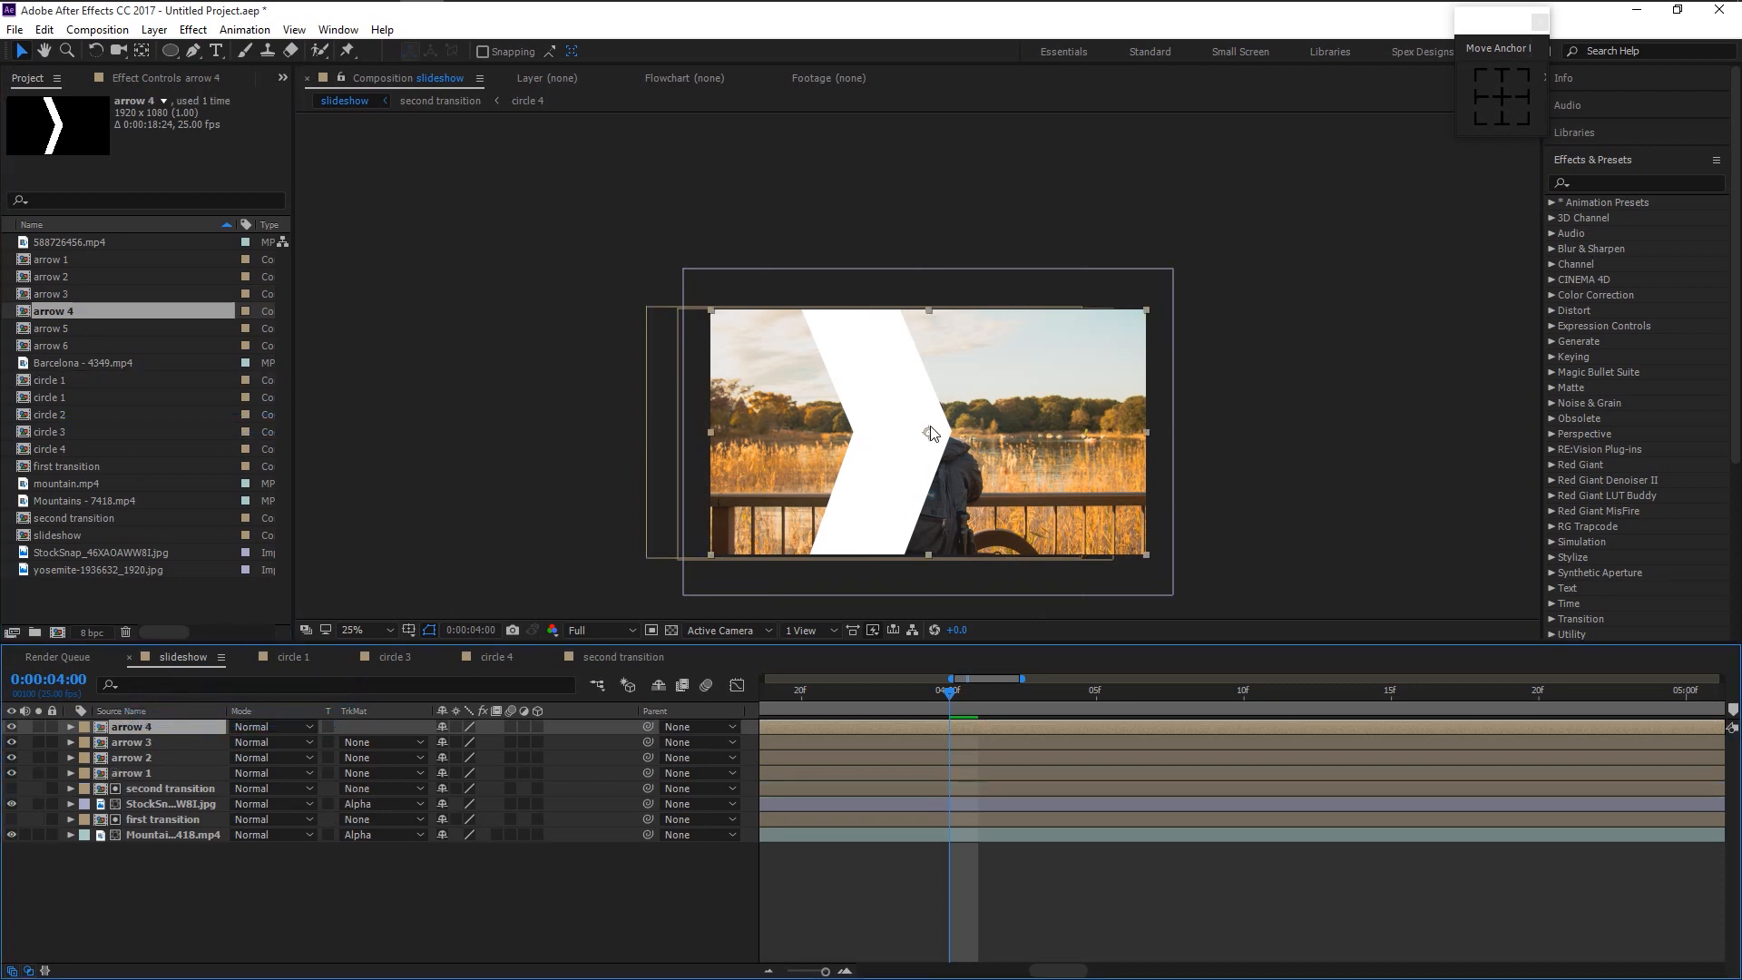
pyautogui.moveTo(912, 439); pyautogui.dragTo(871, 383)
pyautogui.scroll(2, 838, 333)
pyautogui.press('space')
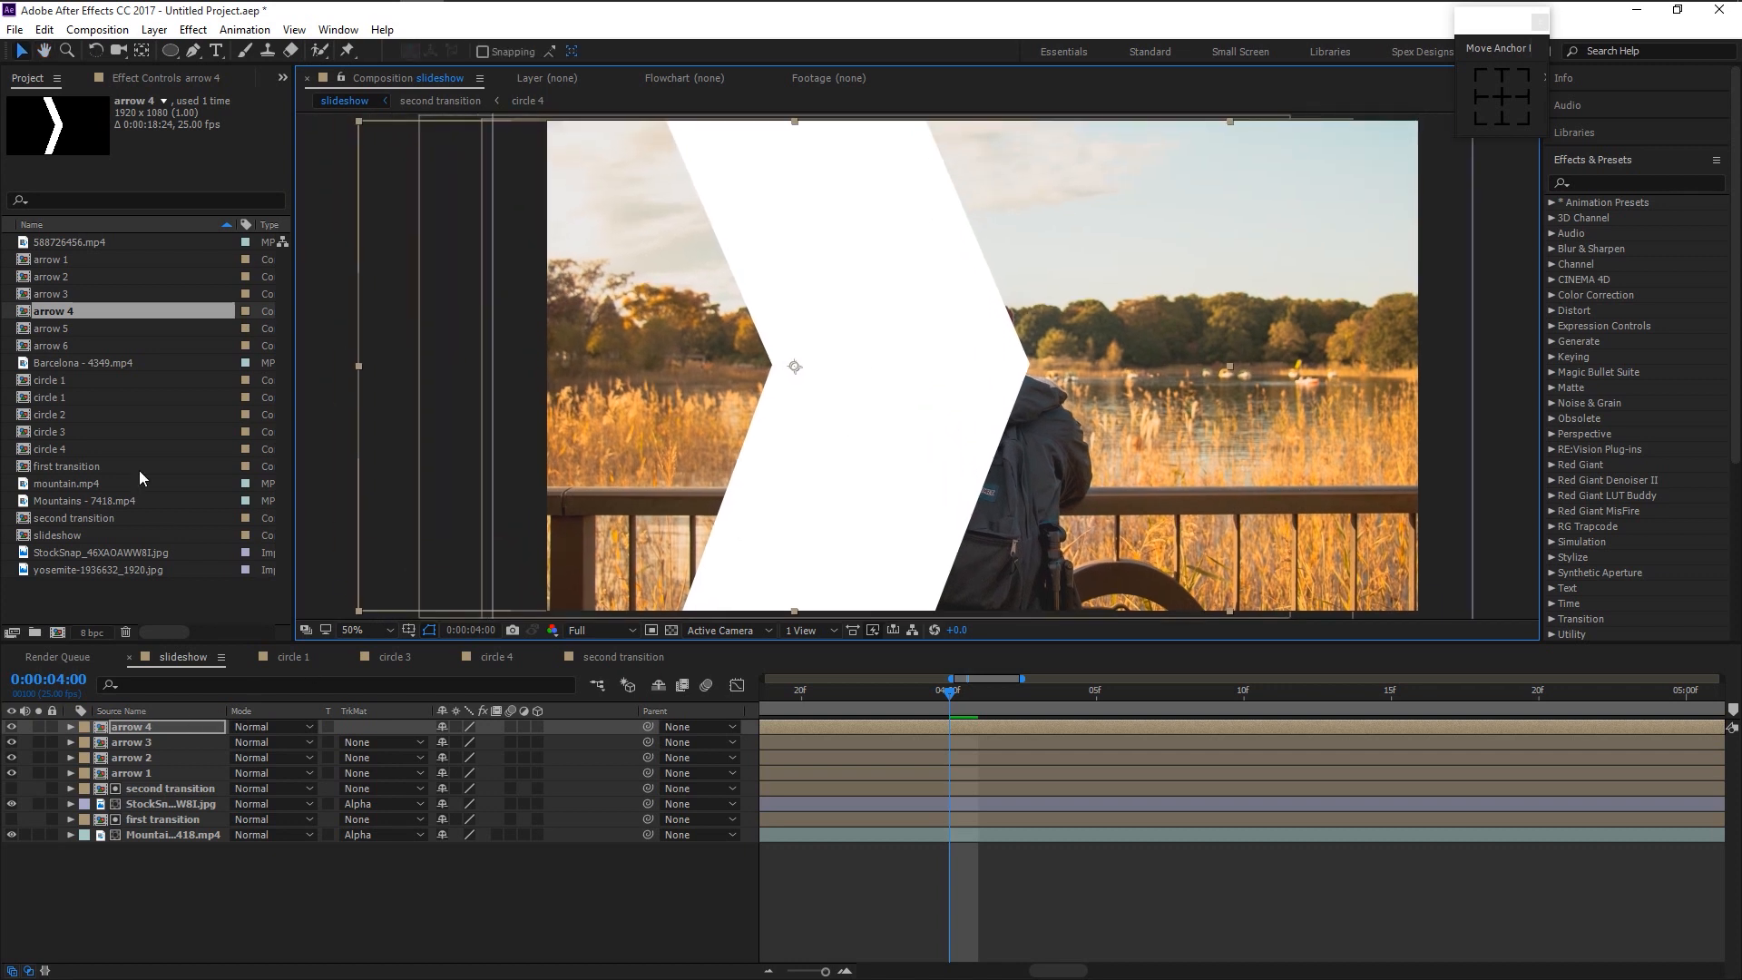
# - Add arrow 5 and move its chevron about 277 px left, closing the gap
pyautogui.moveTo(54, 328); pyautogui.dragTo(186, 729)
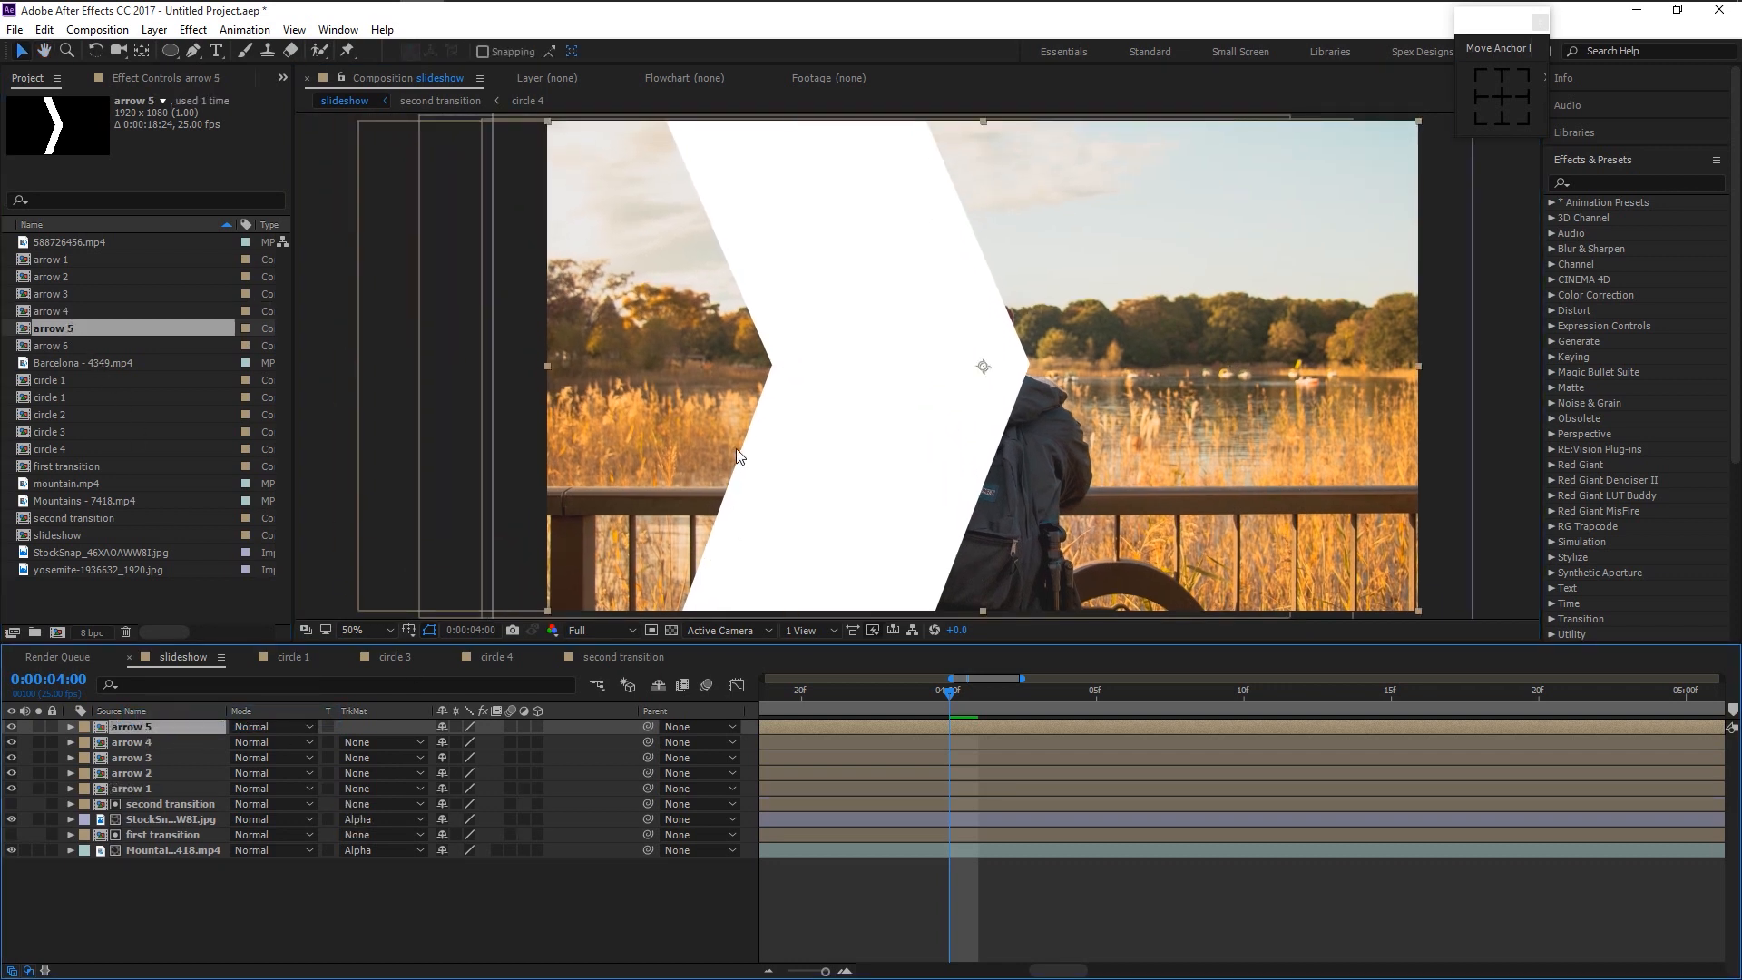
pyautogui.moveTo(981, 367); pyautogui.dragTo(731, 400)
pyautogui.press('space')
pyautogui.moveTo(764, 505); pyautogui.dragTo(769, 496)
pyautogui.moveTo(729, 359); pyautogui.dragTo(736, 360)
pyautogui.press('space')
pyautogui.moveTo(797, 287)
pyautogui.mouseDown()
pyautogui.moveTo(806, 323)
pyautogui.moveTo(803, 305)
pyautogui.mouseUp()
# - Add arrow 6 to the slideshow and move its chevron left
pyautogui.moveTo(54, 356); pyautogui.dragTo(140, 729)
pyautogui.moveTo(995, 376); pyautogui.dragTo(682, 377)
pyautogui.rightClick(186, 731)
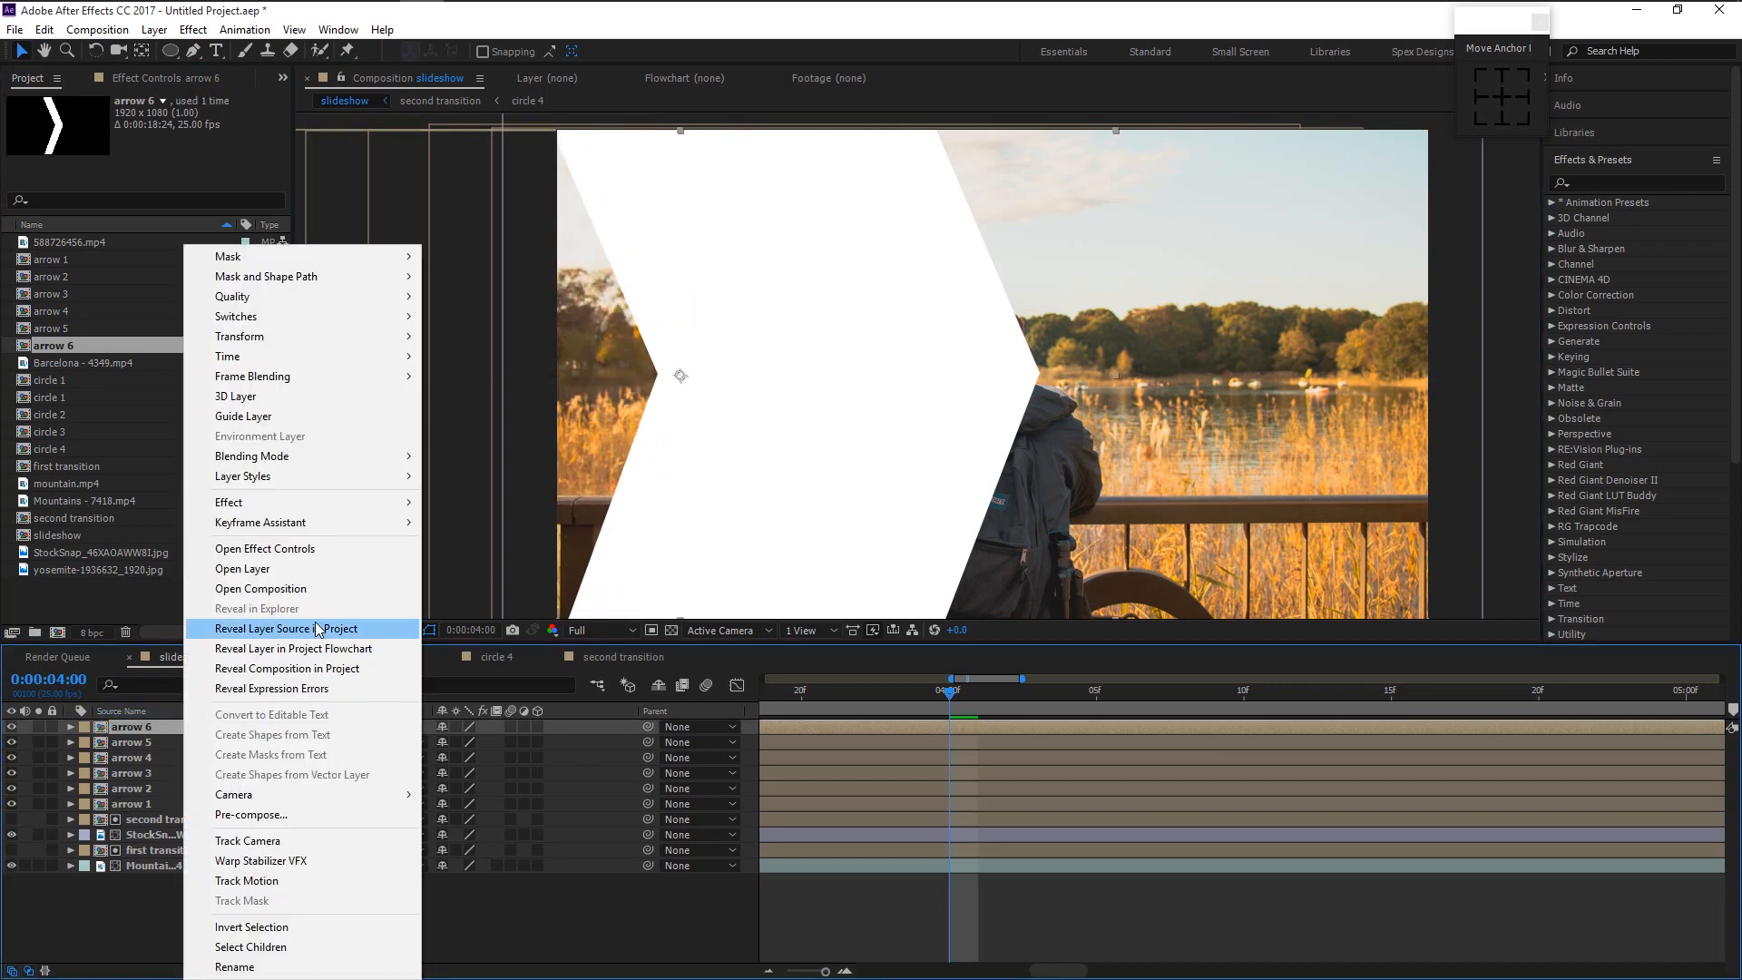
pyautogui.click(317, 629)
# - Duplicate arrows 7 and 8, add them, and shift each chevron further left
pyautogui.hotkey('ctrl', 'd')
pyautogui.moveTo(56, 364); pyautogui.dragTo(138, 728)
pyautogui.moveTo(993, 385); pyautogui.dragTo(616, 385)
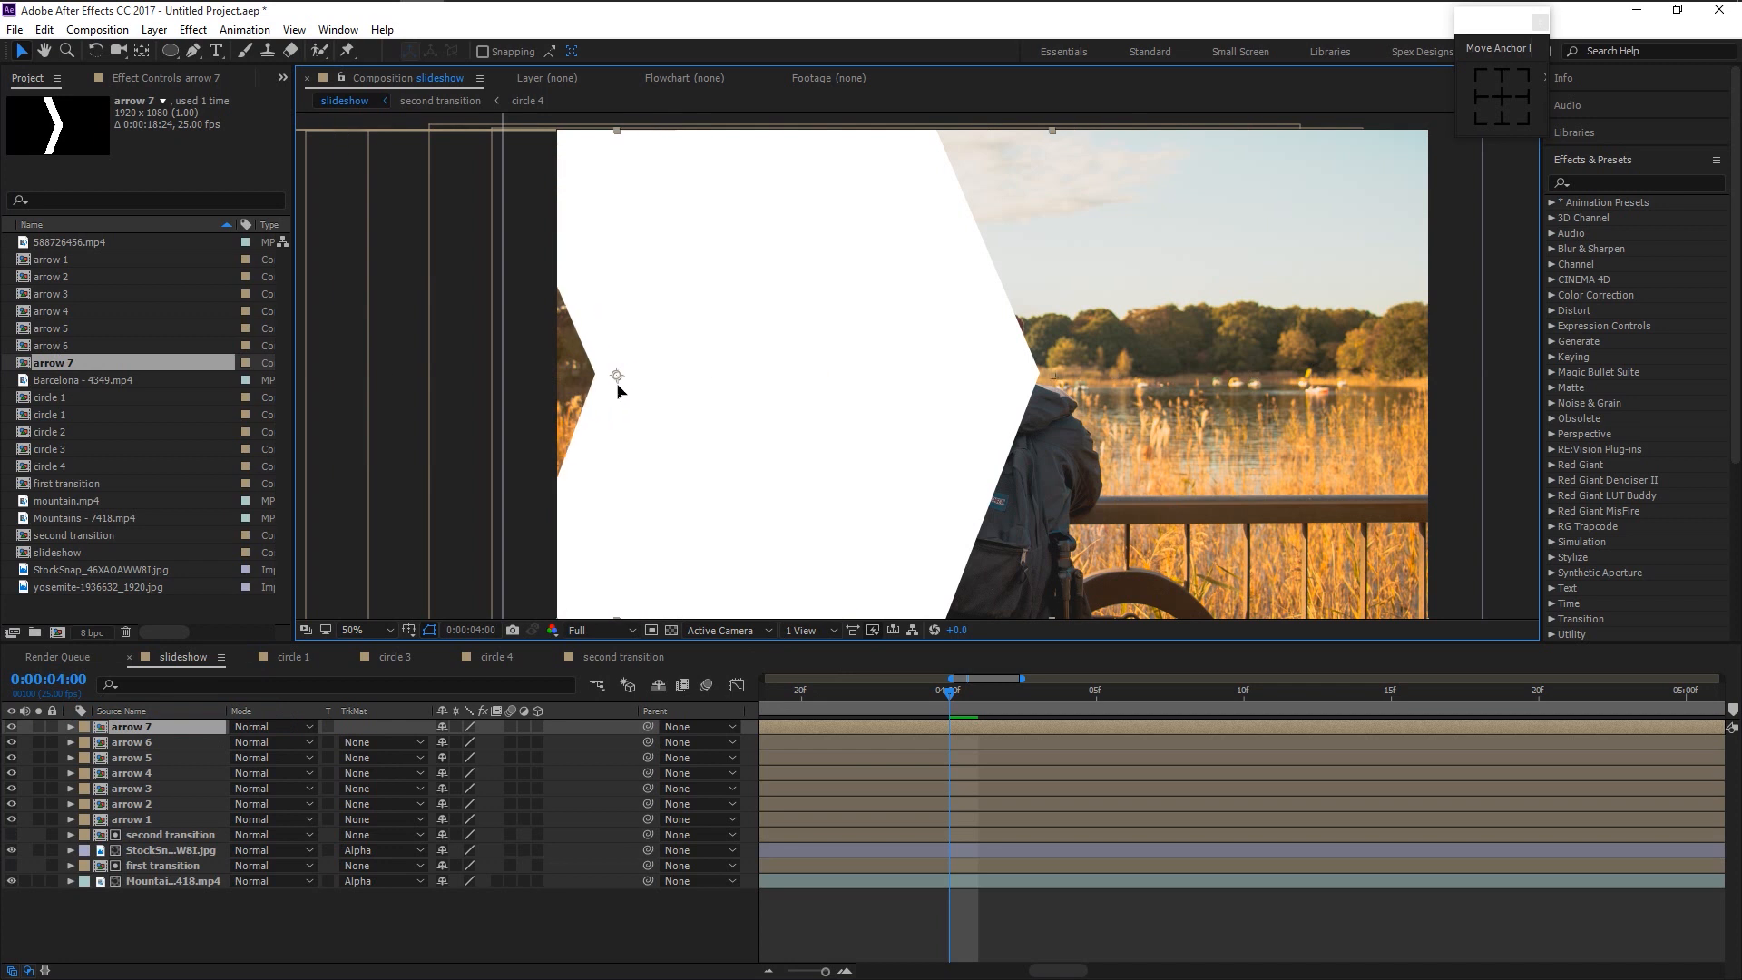
pyautogui.click(56, 363)
pyautogui.hotkey('ctrl', 'd')
pyautogui.moveTo(57, 380); pyautogui.dragTo(138, 728)
pyautogui.moveTo(799, 383); pyautogui.dragTo(593, 396)
# - Duplicate arrow 2 as arrow 9, insert it above arrow 2, and align its chevron
pyautogui.press(',')
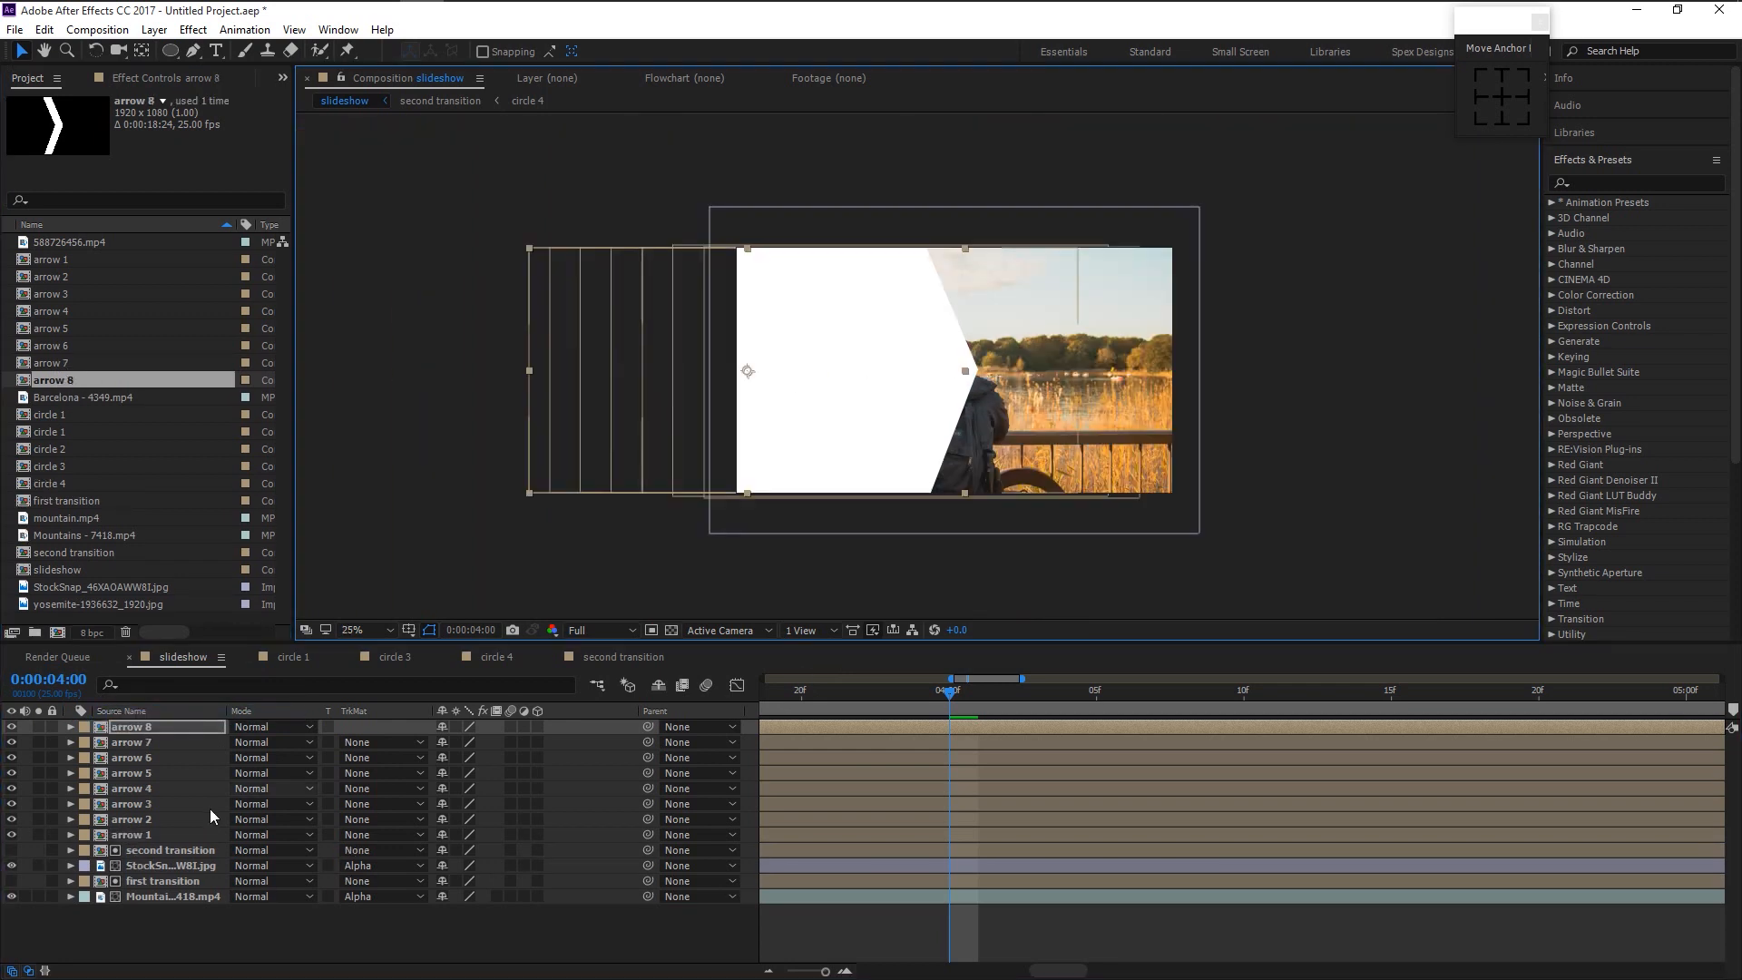
pyautogui.click(211, 819)
pyautogui.click(115, 276)
pyautogui.hotkey('ctrl', 'd')
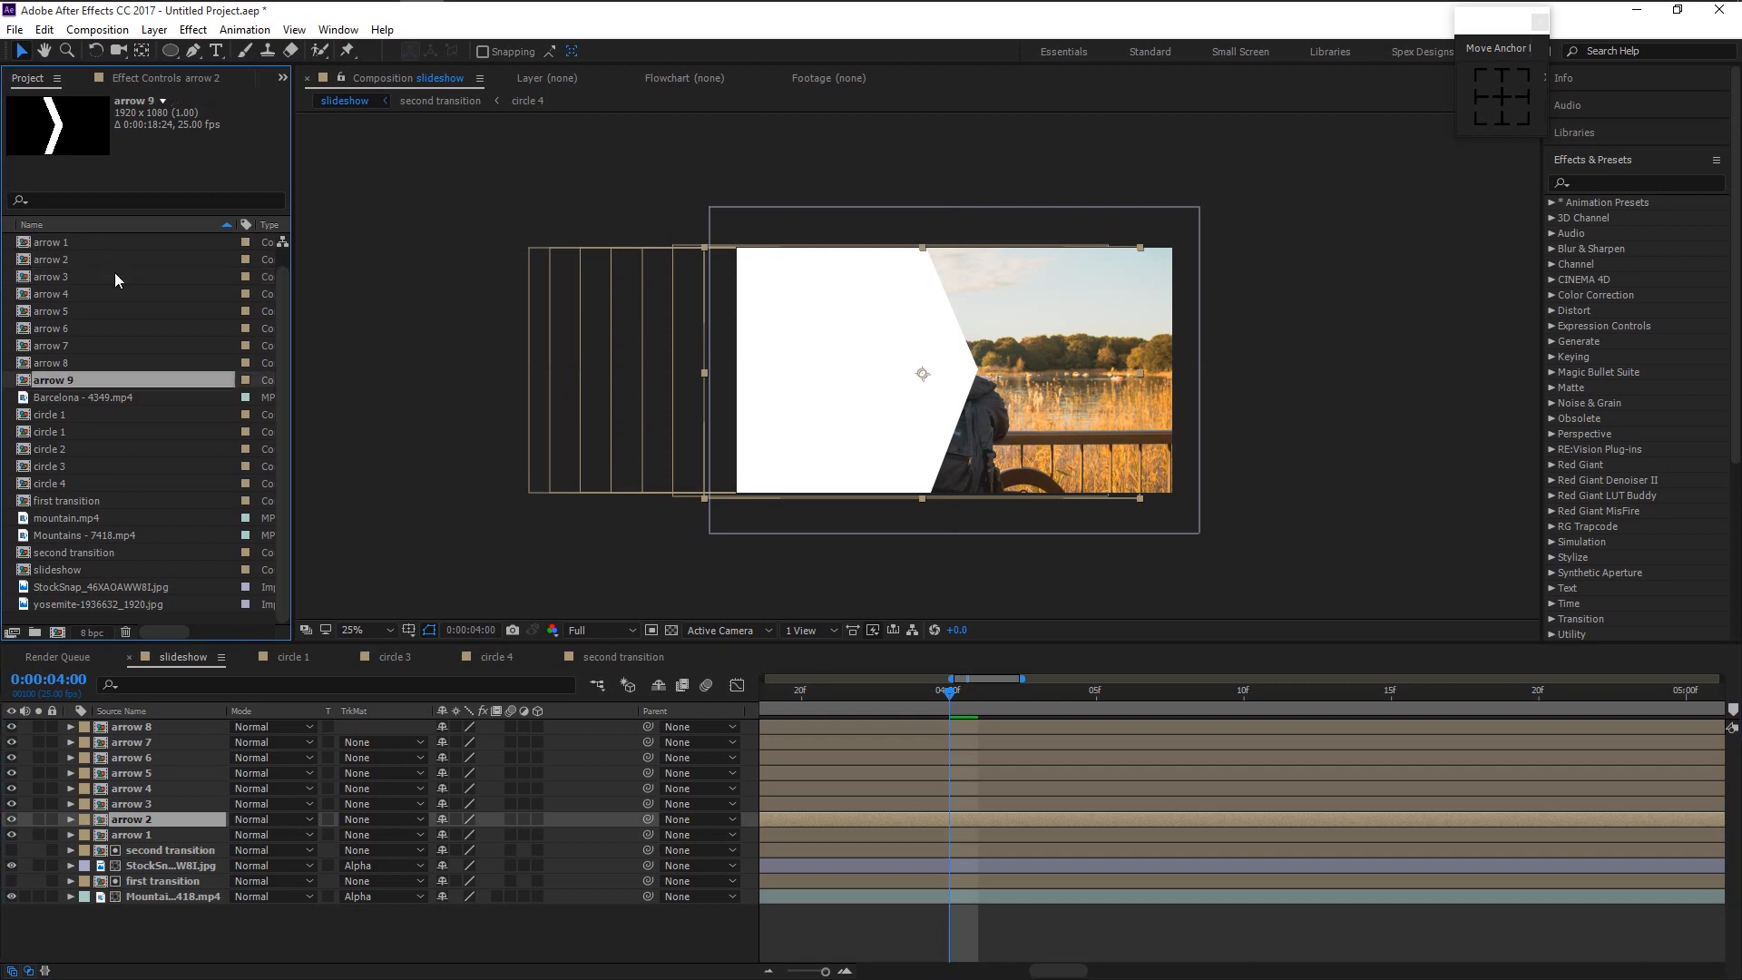
pyautogui.moveTo(72, 381); pyautogui.dragTo(122, 802)
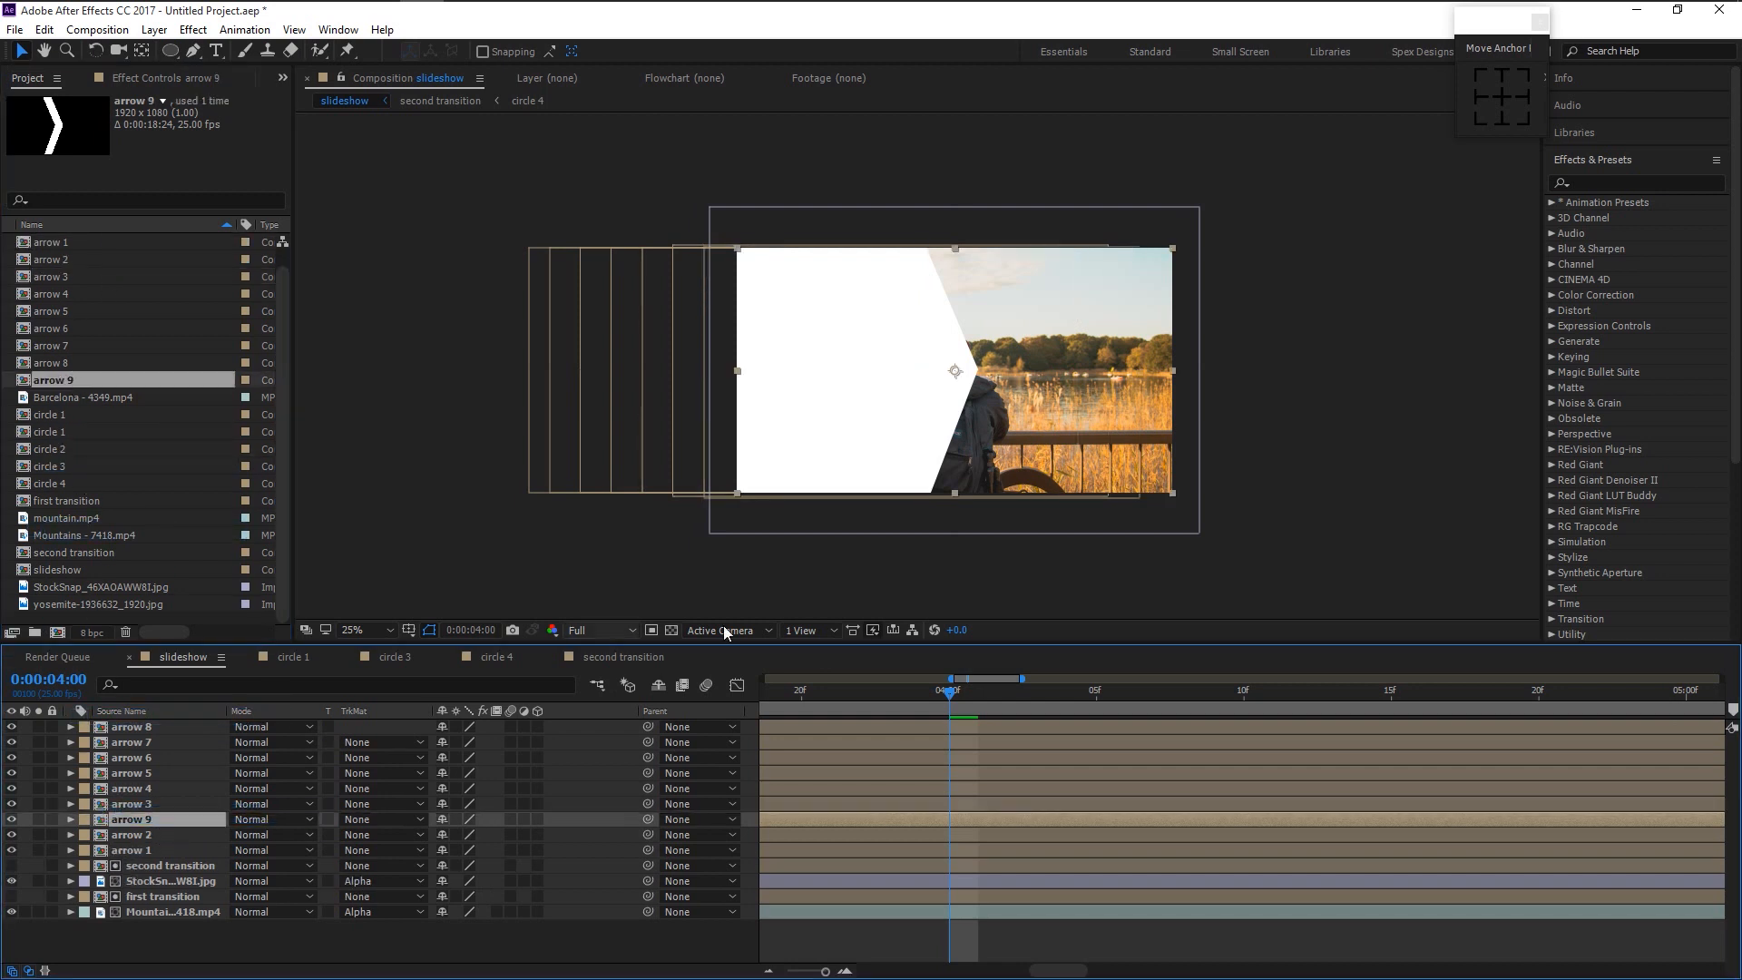
pyautogui.moveTo(962, 379); pyautogui.dragTo(986, 379)
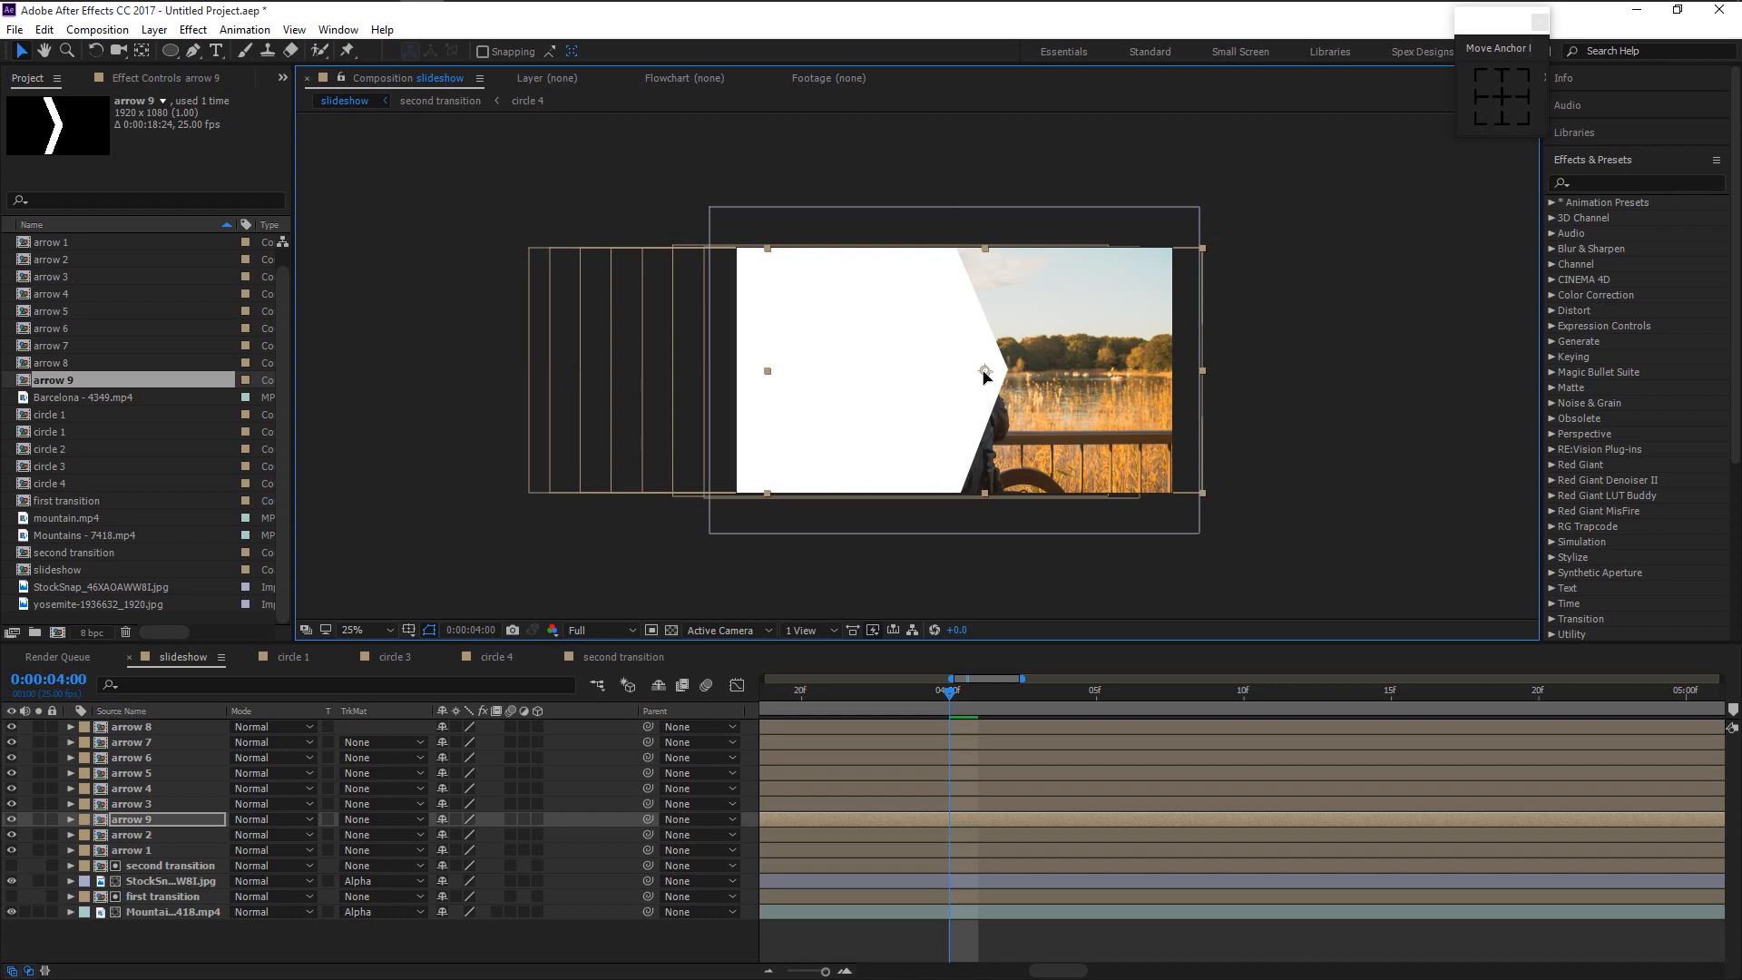
pyautogui.press('Right')
pyautogui.press('Right')
pyautogui.press('Right')
pyautogui.press('Right')
pyautogui.press('Right')
pyautogui.press('Right')
pyautogui.press('Right')
pyautogui.press('Right')
pyautogui.press('Right')
pyautogui.press('Right')
pyautogui.press('Right')
pyautogui.press('Right')
pyautogui.press('Right')
pyautogui.press('Right')
pyautogui.press('Right')
pyautogui.press('Right')
pyautogui.press('Right')
pyautogui.press('Left')
pyautogui.press('Left')
pyautogui.press('Left')
pyautogui.press('Left')
pyautogui.press('Left')
pyautogui.press('Left')
pyautogui.press('Left')
pyautogui.press('Left')
pyautogui.press('Left')
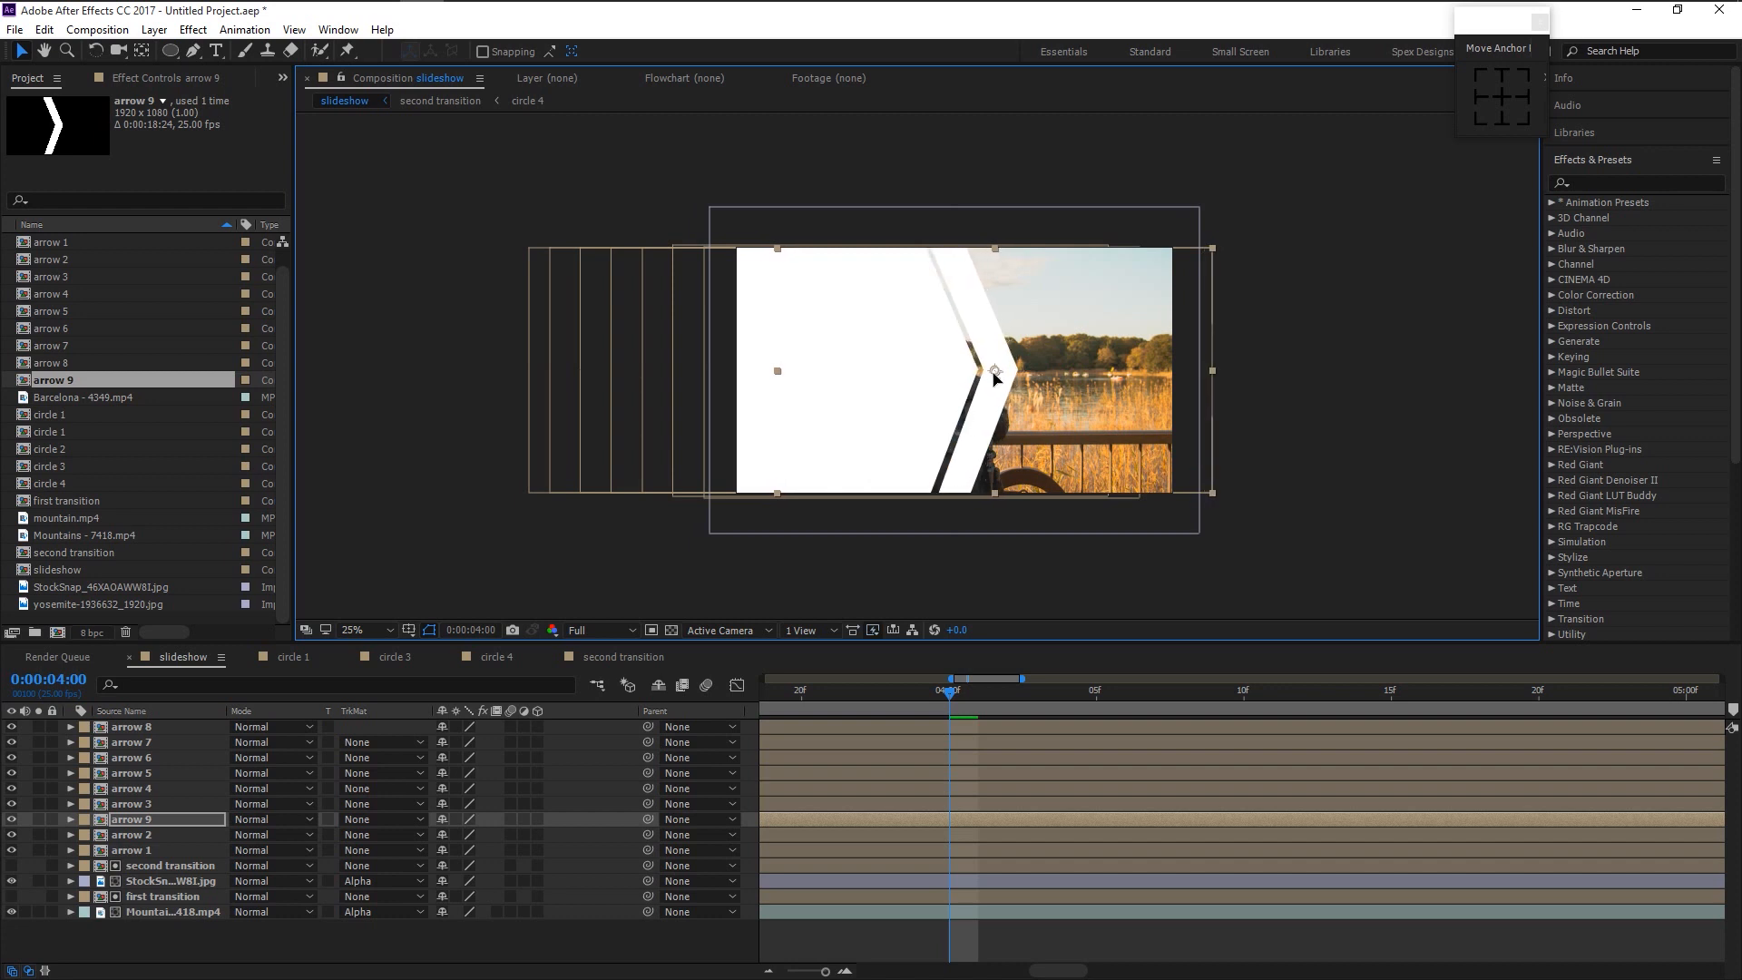
pyautogui.moveTo(987, 373); pyautogui.dragTo(985, 374)
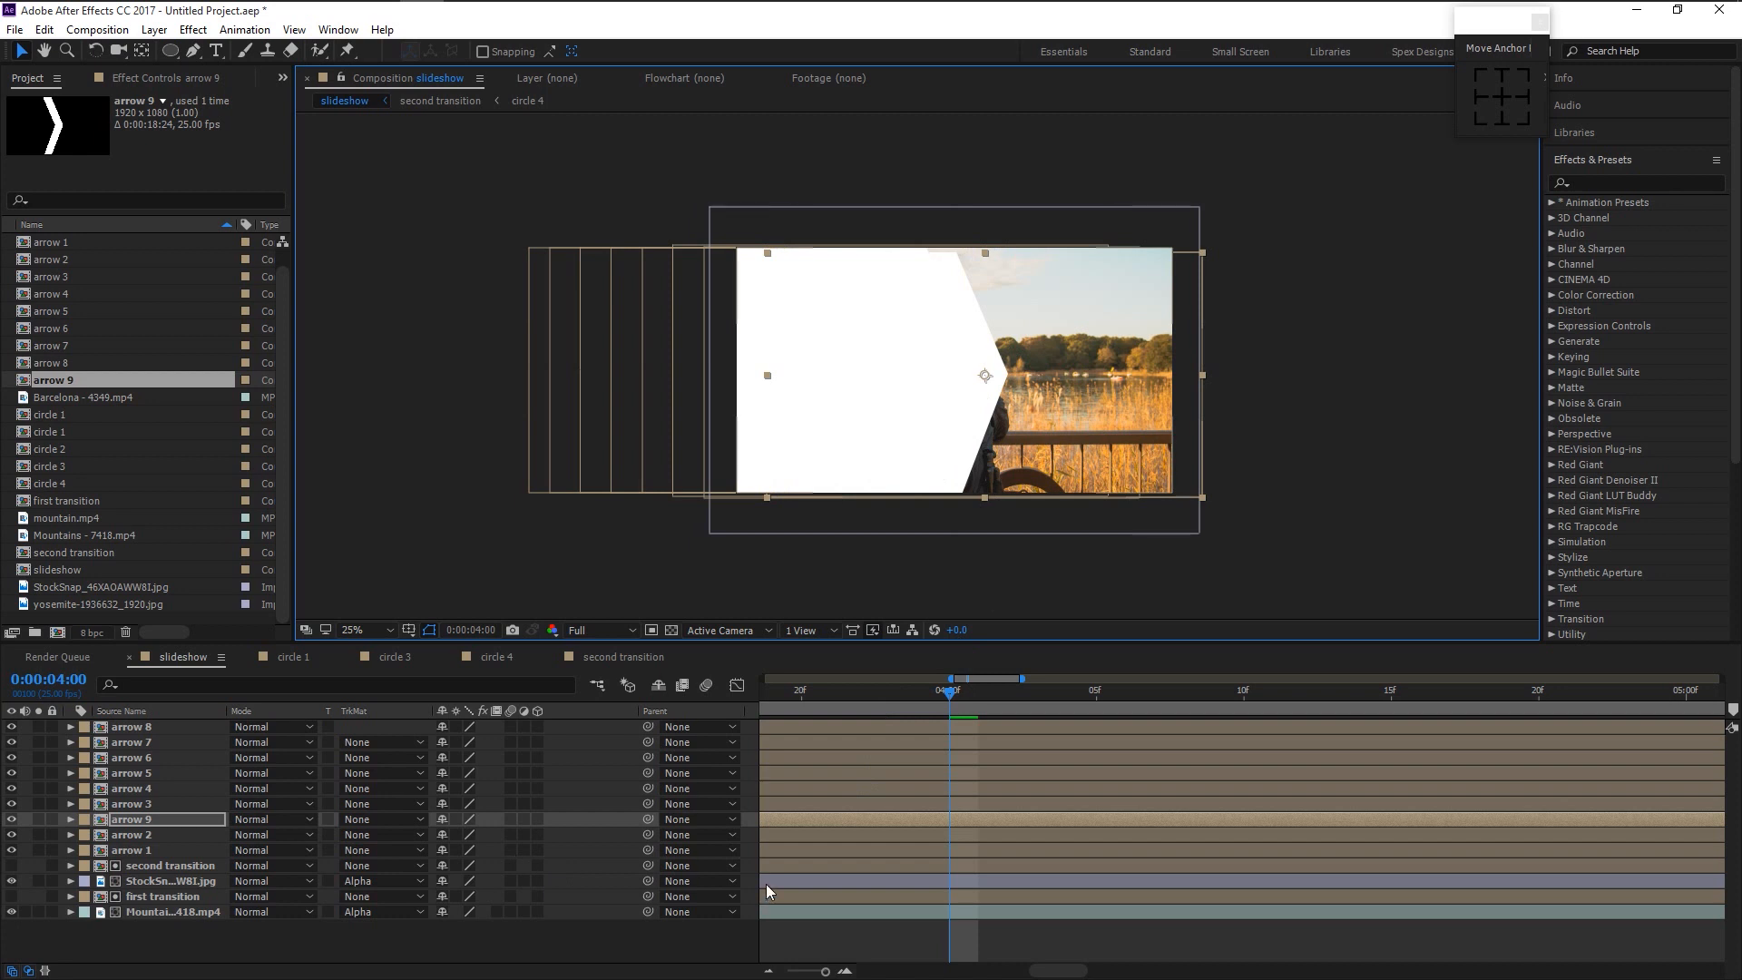
pyautogui.click(771, 852)
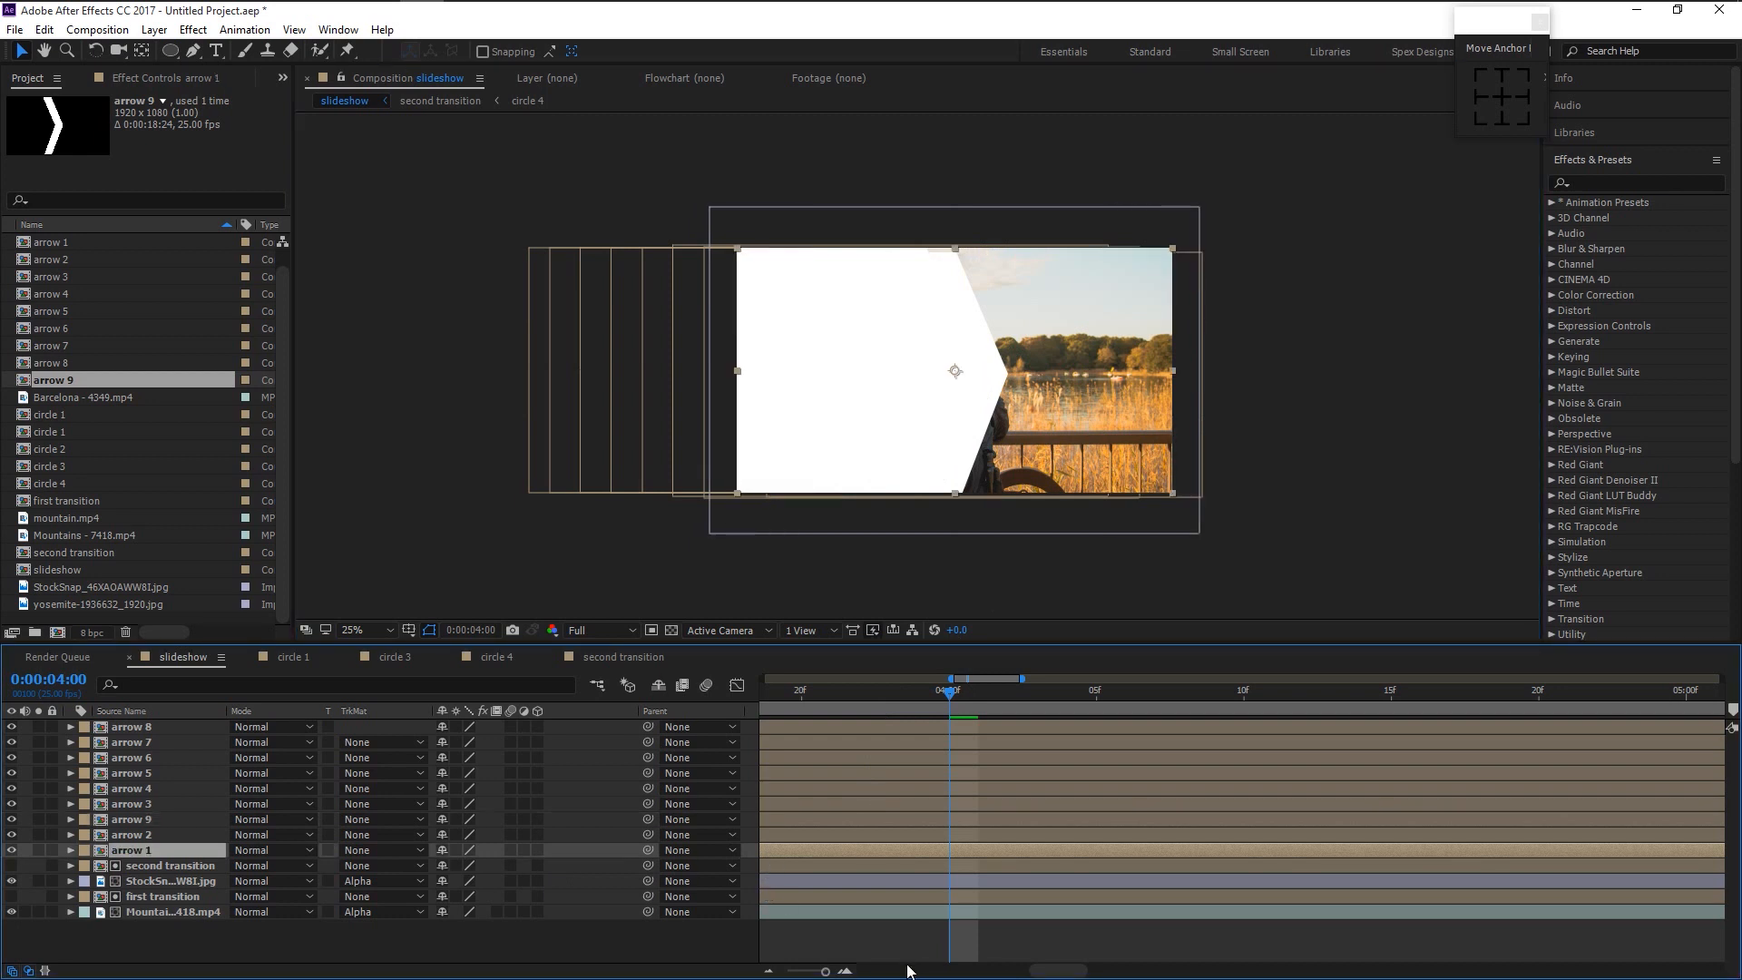
# - Start arrow 2, arrow 9 and arrow 3 each slightly later
pyautogui.moveTo(827, 973); pyautogui.dragTo(788, 973)
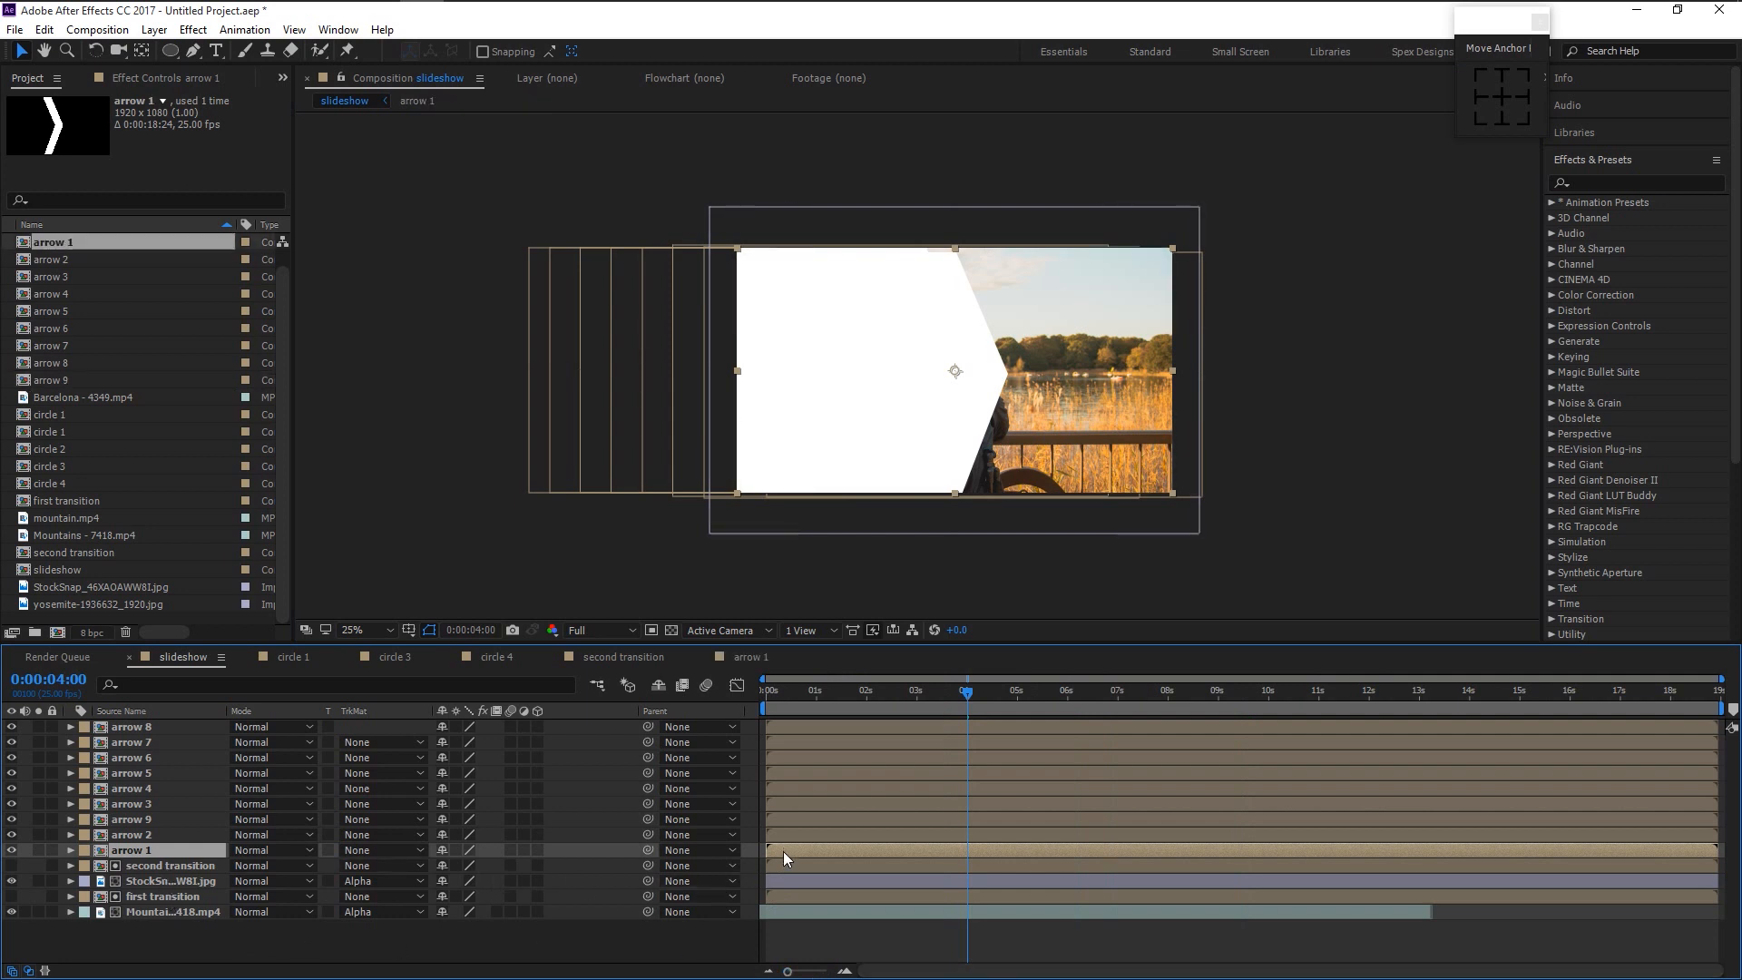
pyautogui.click(784, 835)
pyautogui.moveTo(788, 835)
pyautogui.mouseDown()
pyautogui.moveTo(805, 832)
pyautogui.moveTo(802, 811)
pyautogui.mouseUp()
pyautogui.click(788, 821)
pyautogui.click(787, 804)
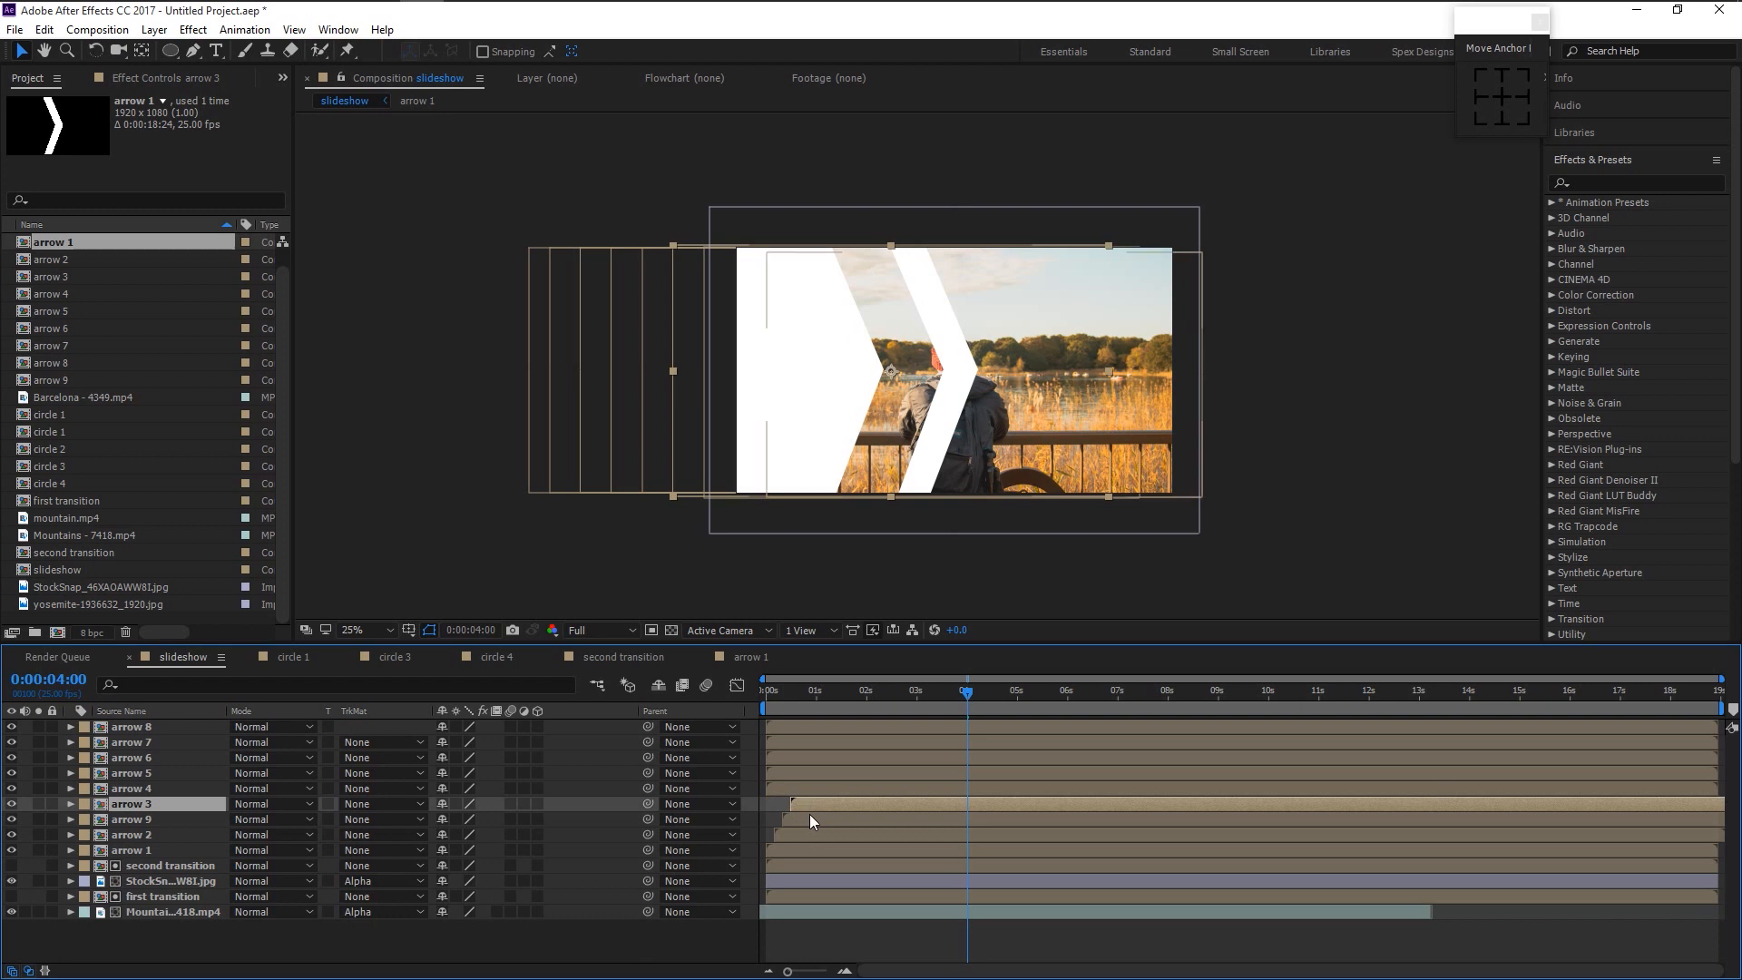
pyautogui.scroll(2, 809, 814)
pyautogui.moveTo(953, 970); pyautogui.dragTo(788, 970)
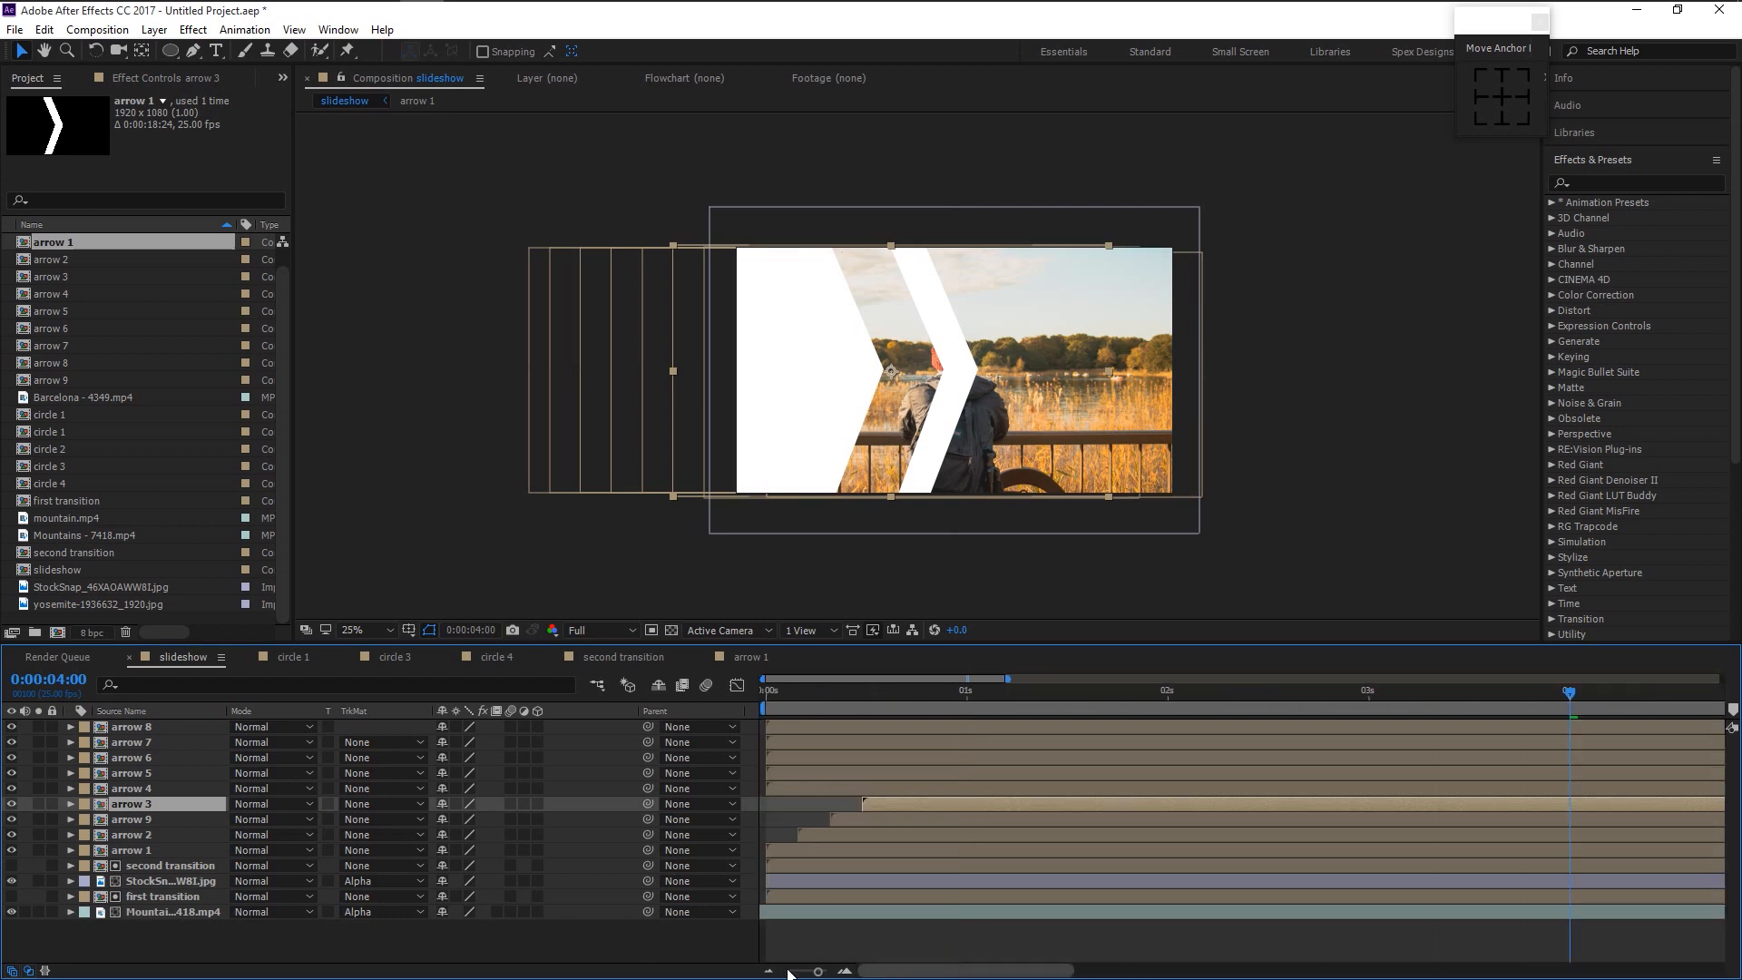
# - Offset arrows 4 through 8 so each starts after the previous one
pyautogui.click(787, 787)
pyautogui.moveTo(787, 787); pyautogui.dragTo(888, 799)
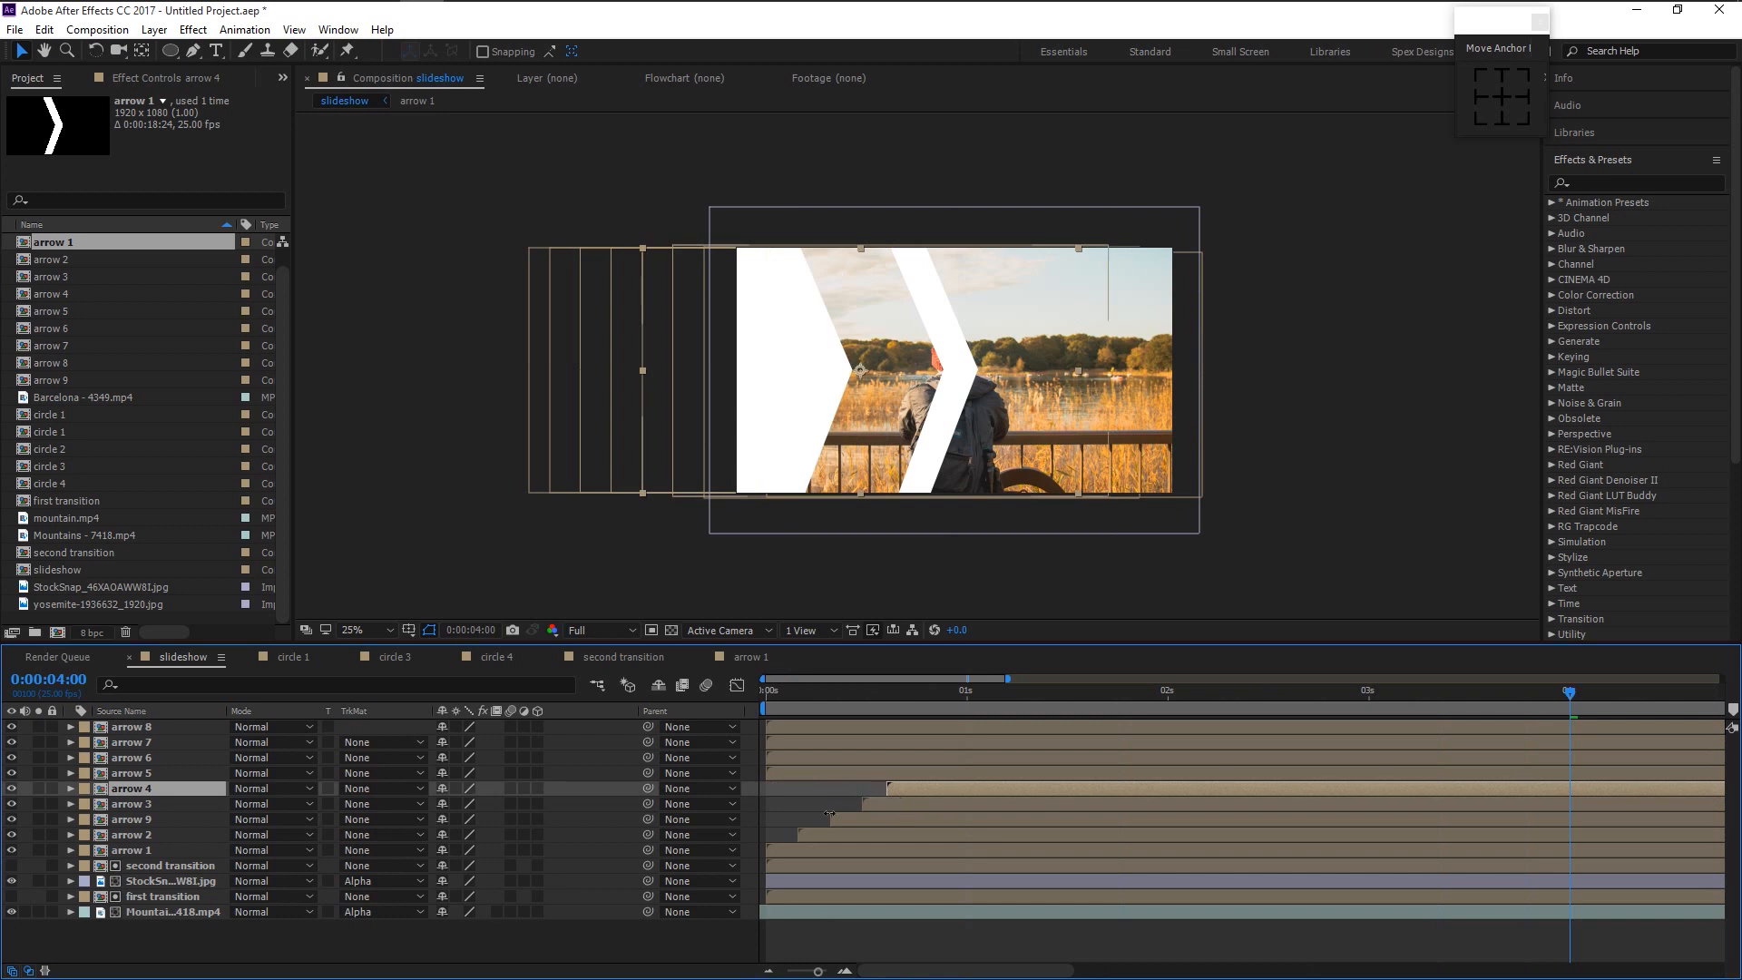
pyautogui.moveTo(787, 772); pyautogui.dragTo(937, 787)
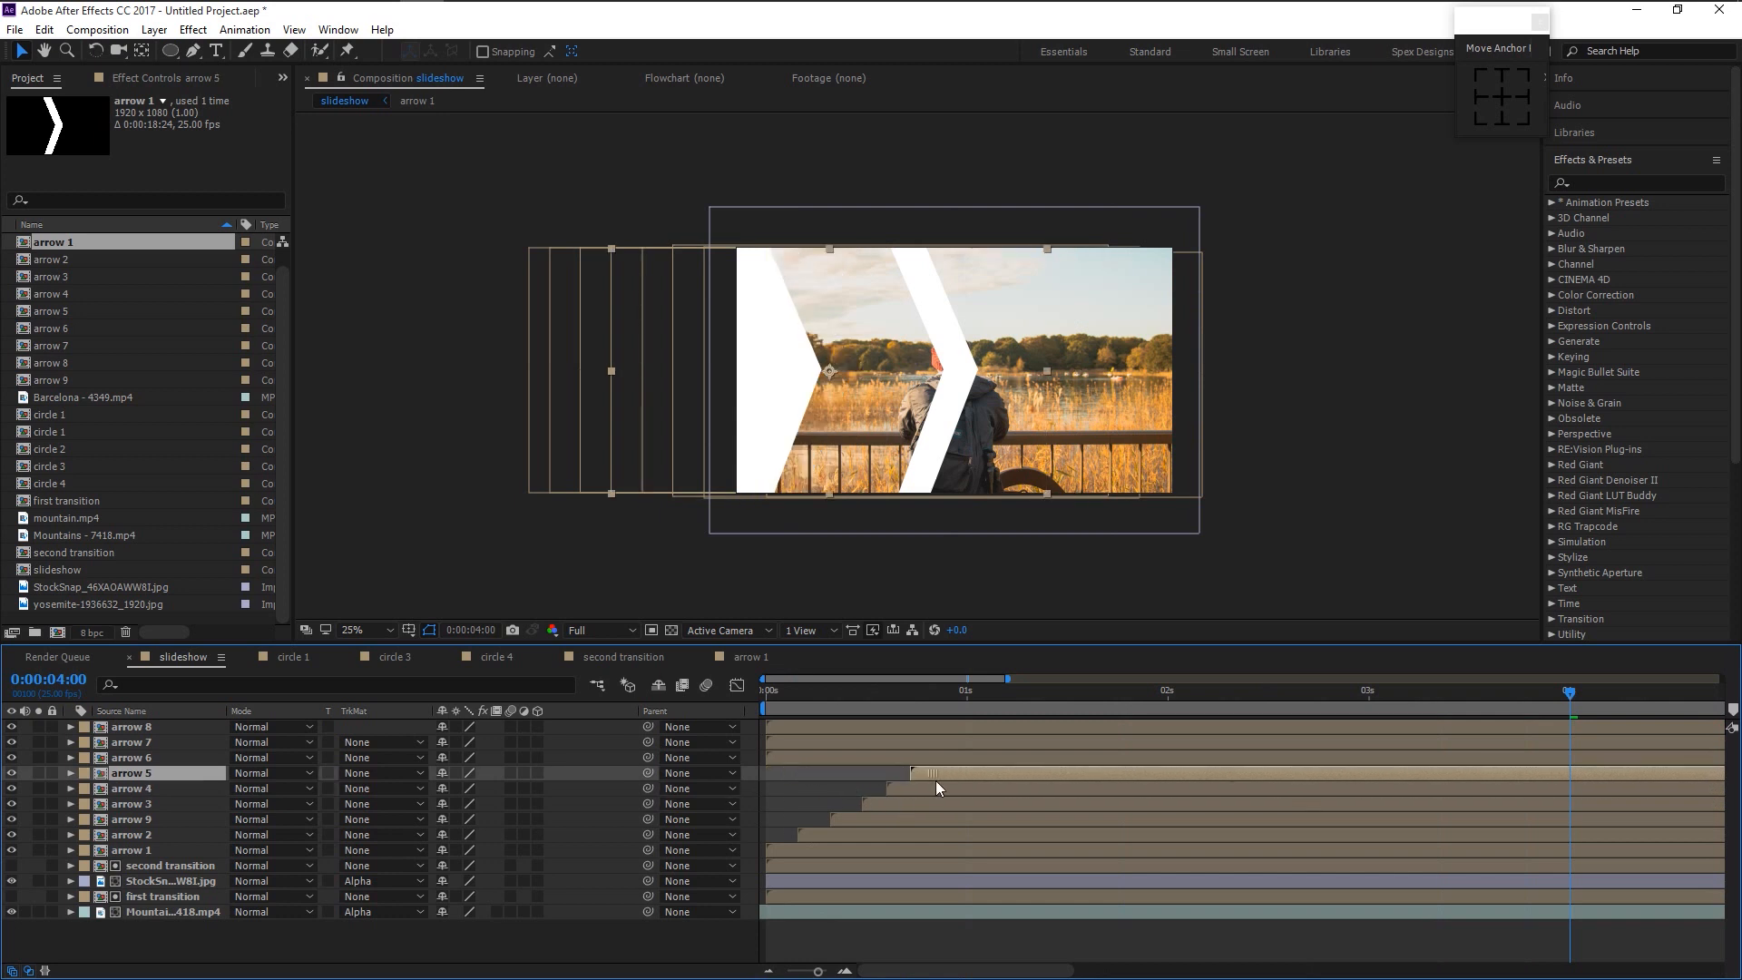
pyautogui.moveTo(778, 757); pyautogui.dragTo(930, 762)
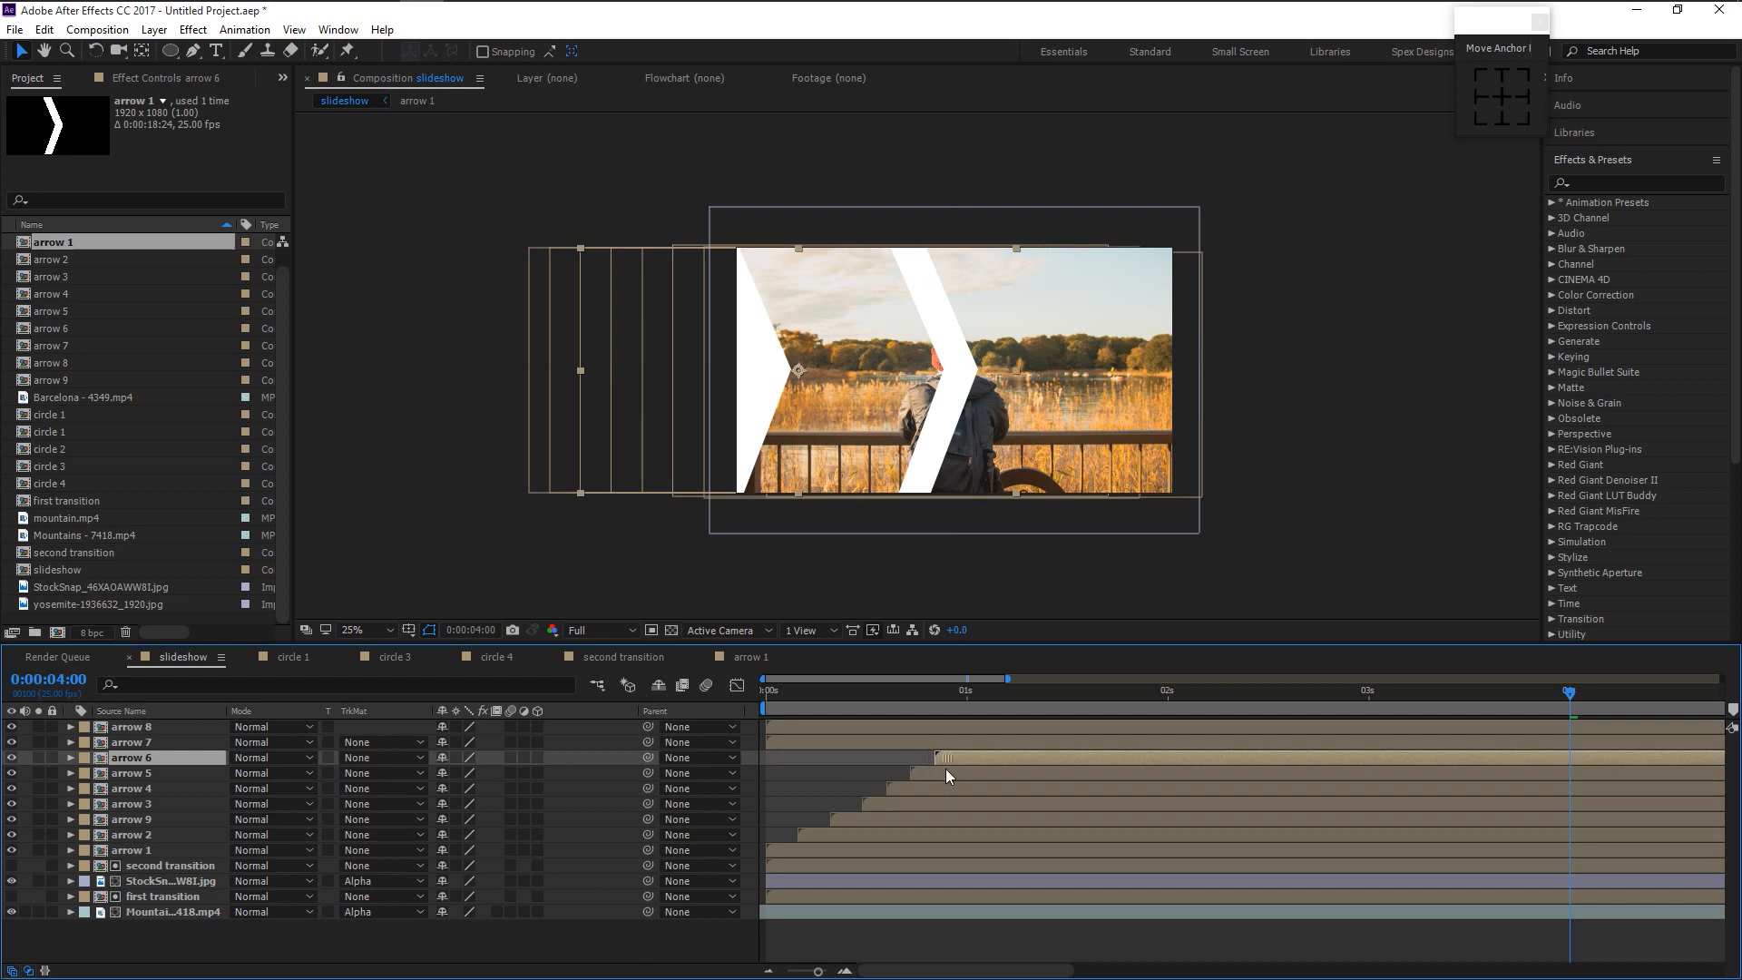
pyautogui.moveTo(878, 748); pyautogui.dragTo(1051, 748)
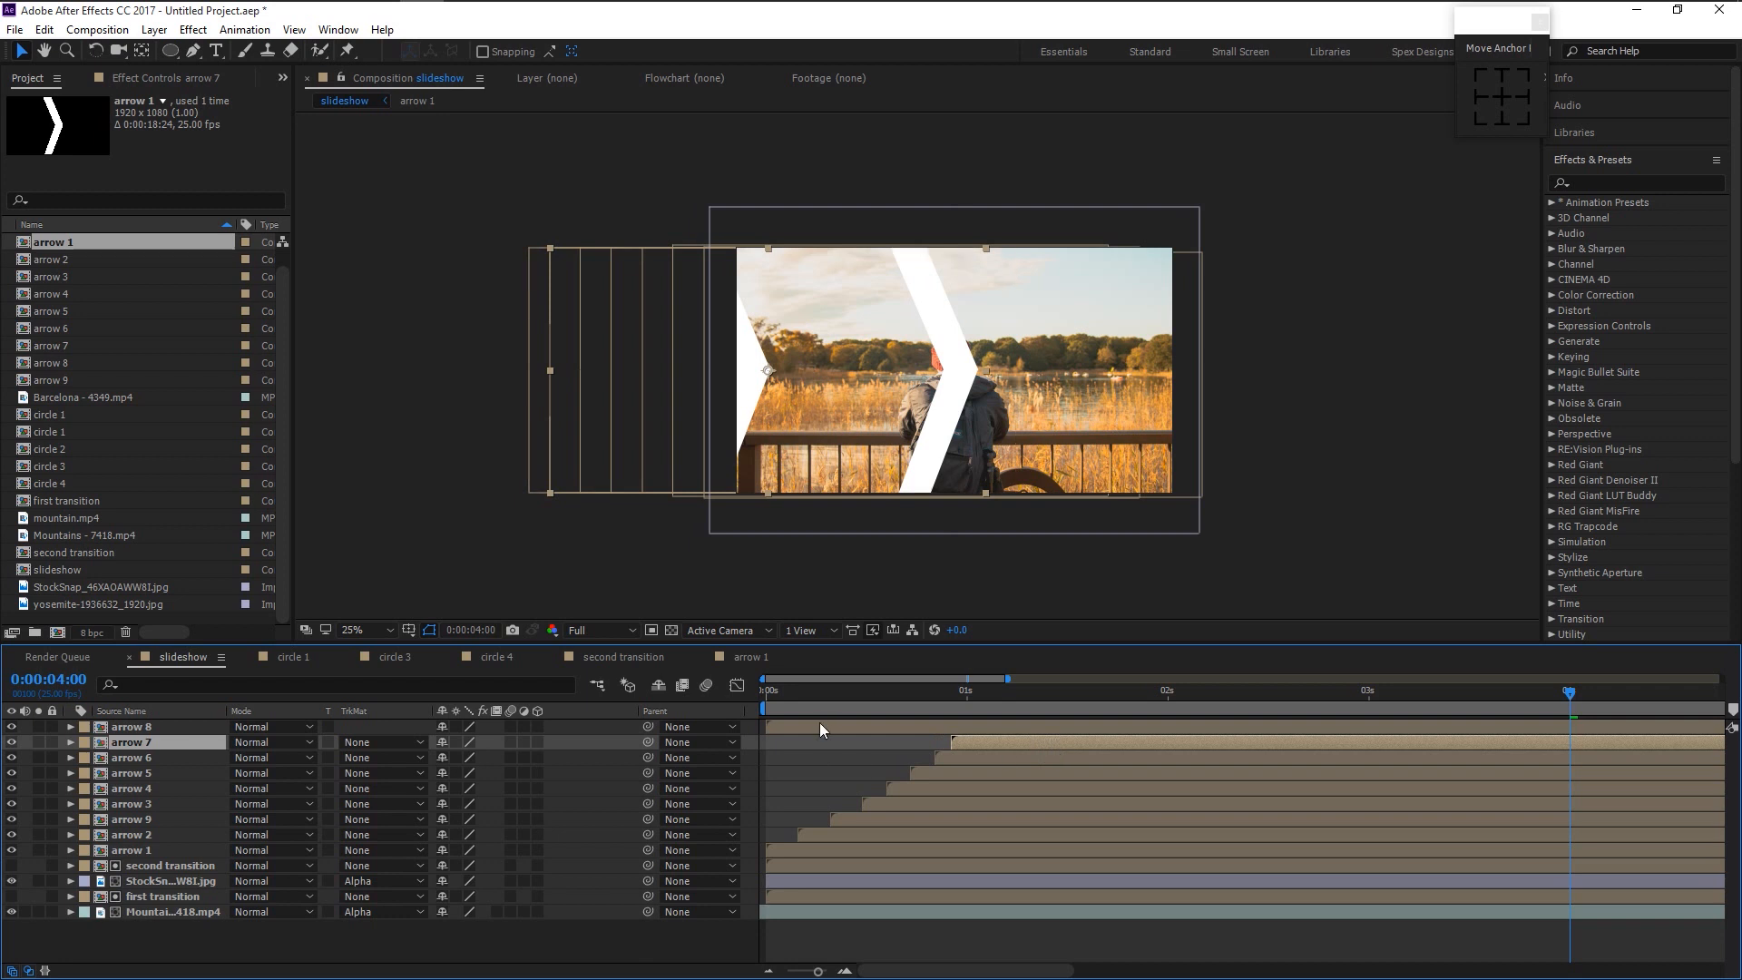
pyautogui.moveTo(831, 726); pyautogui.dragTo(982, 727)
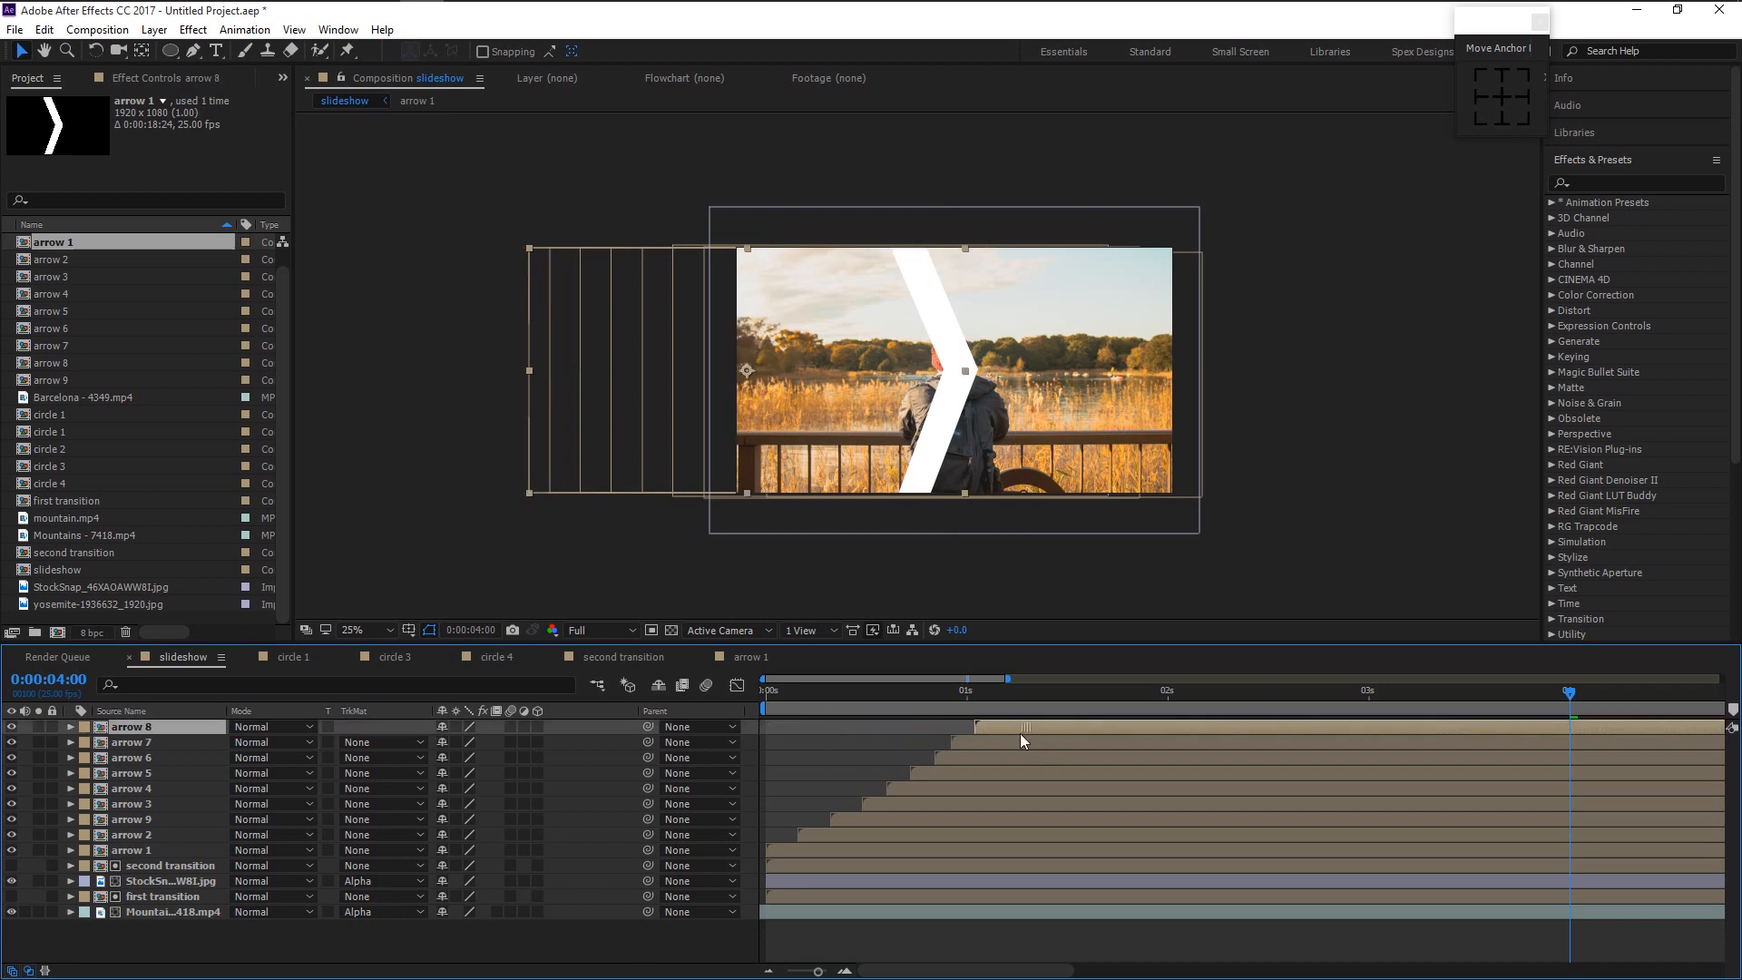
pyautogui.moveTo(815, 972); pyautogui.dragTo(795, 972)
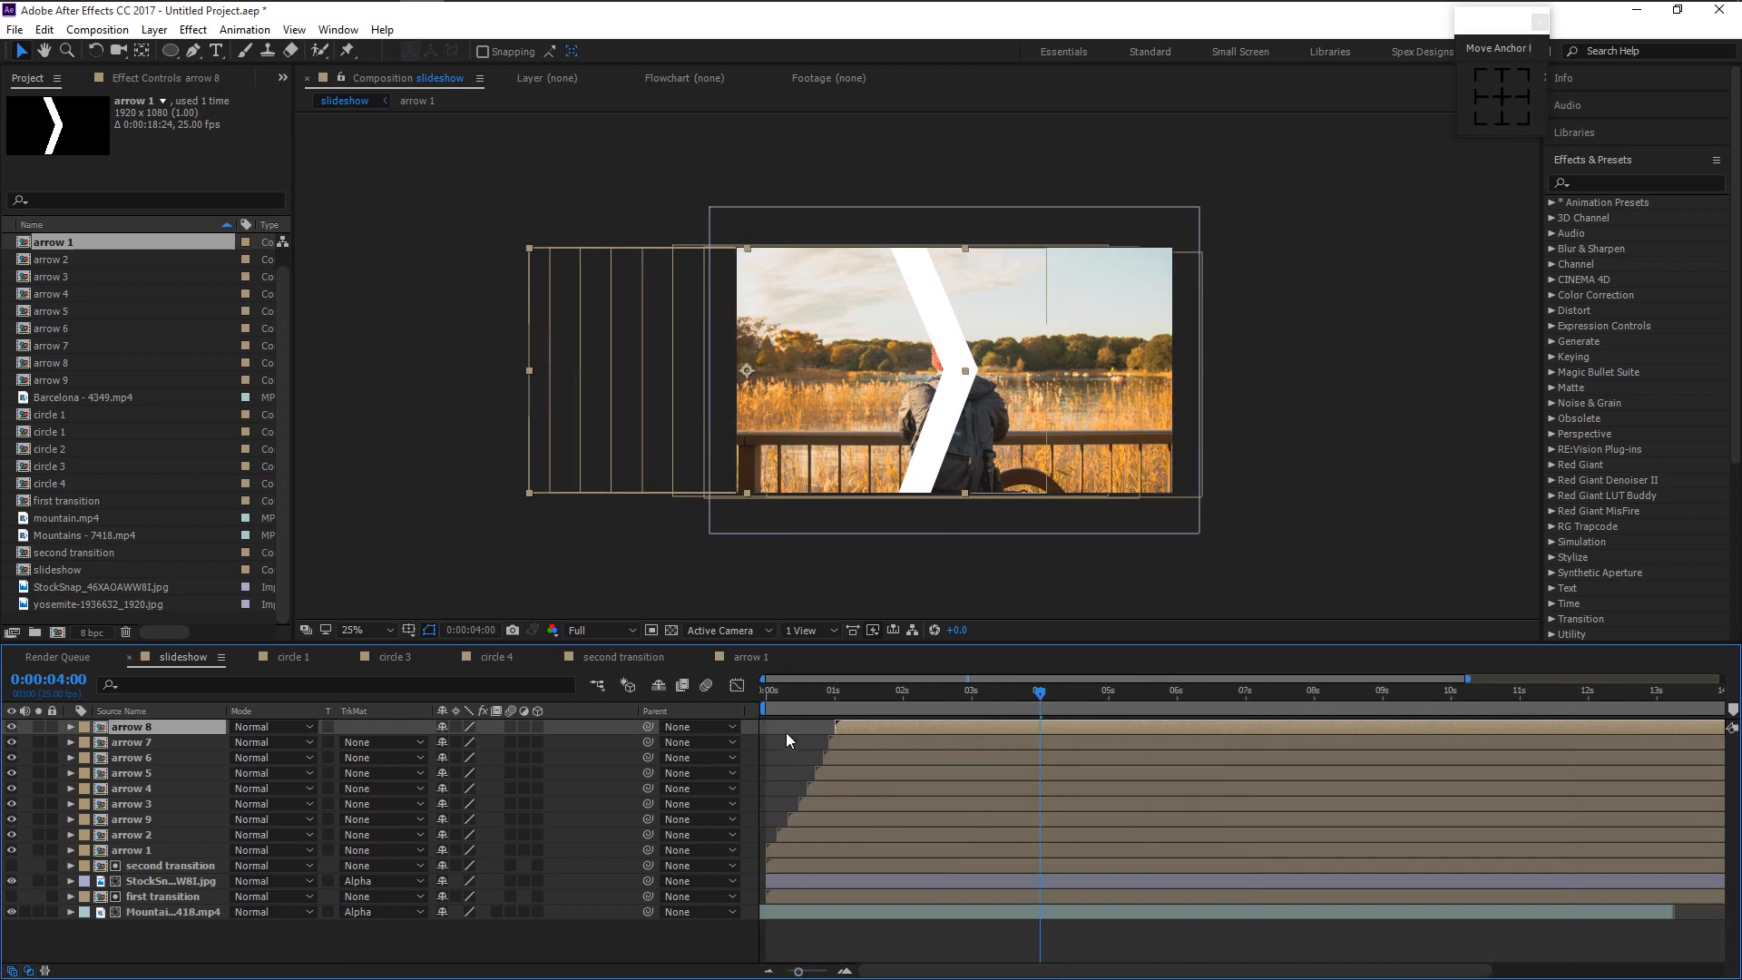
# - Preview the arrow wipe, then pre-compose all arrow layers into 'arrow left'
pyautogui.press('space')
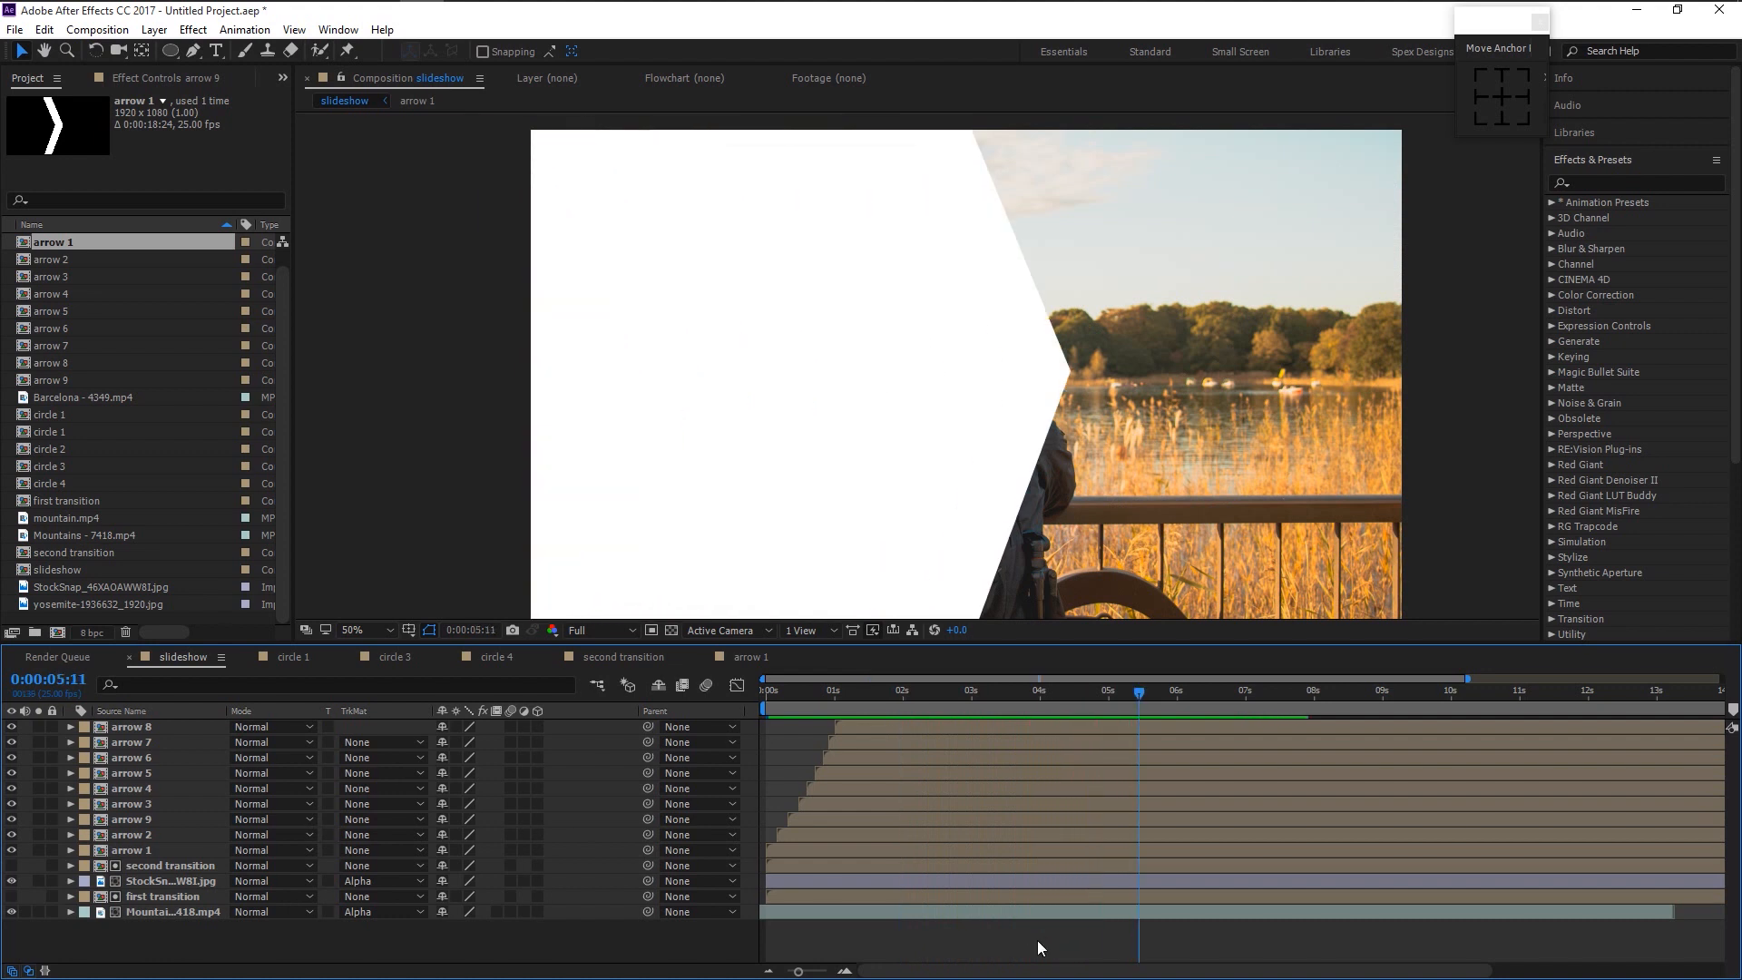
pyautogui.press('space')
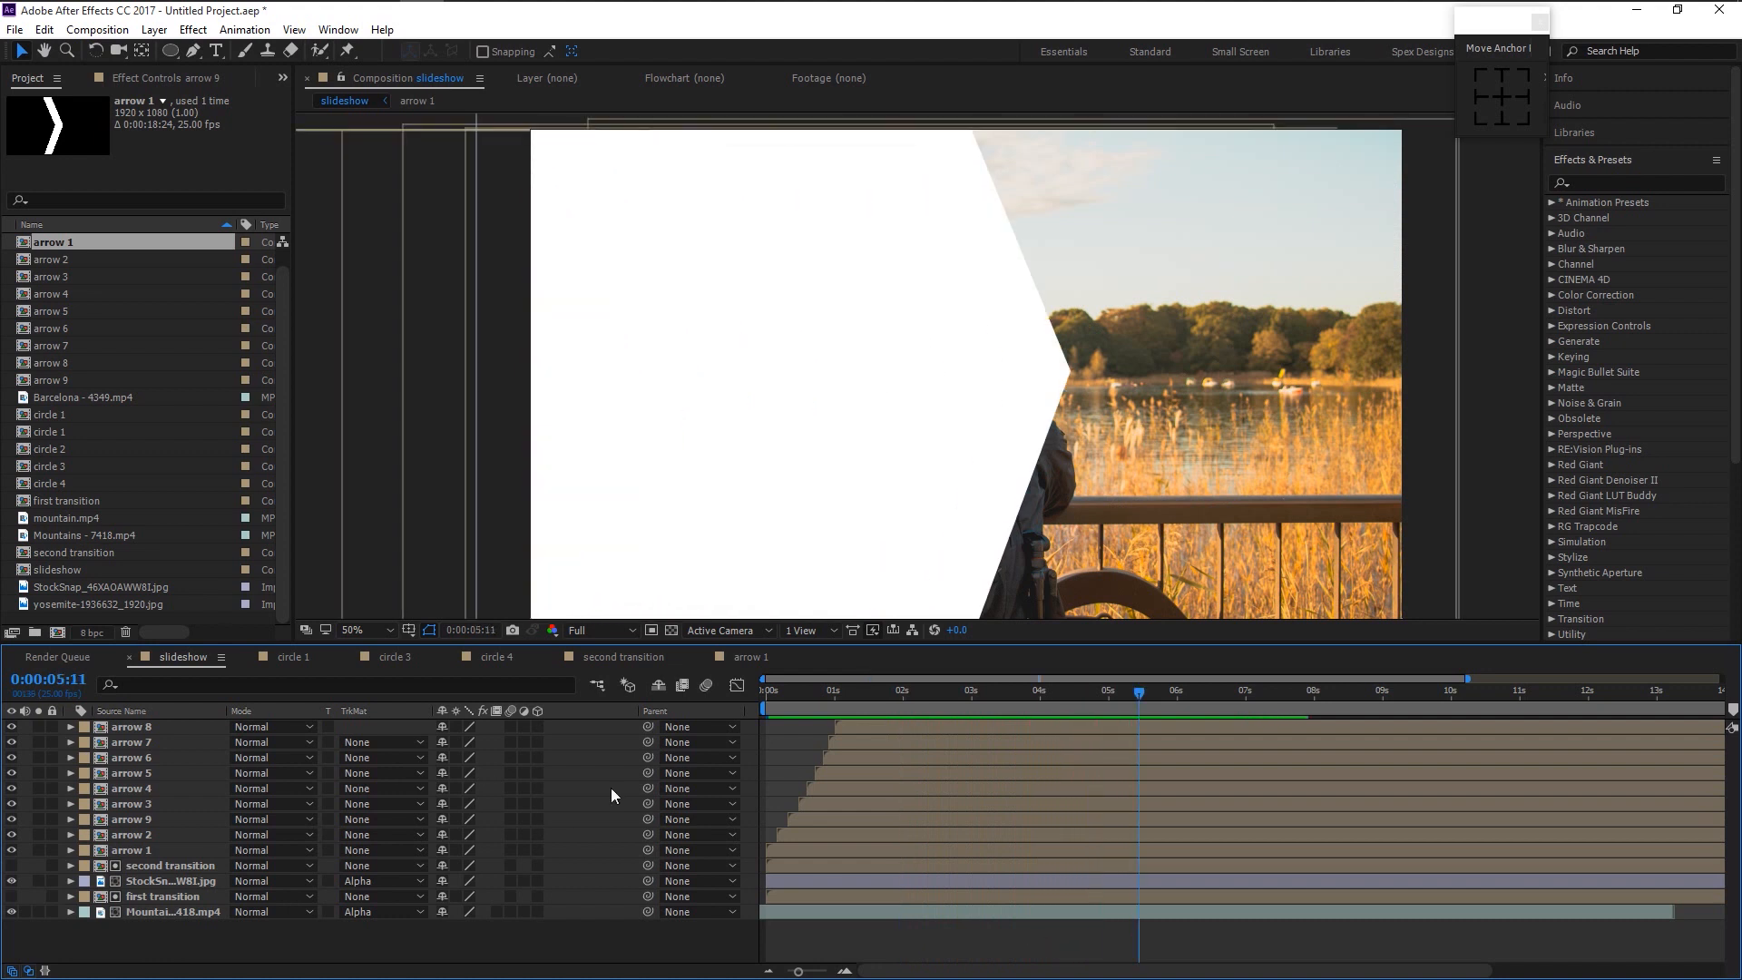
pyautogui.click(160, 842)
pyautogui.keyDown('shift'); pyautogui.click(157, 728); pyautogui.keyUp('shift')
pyautogui.rightClick(199, 780)
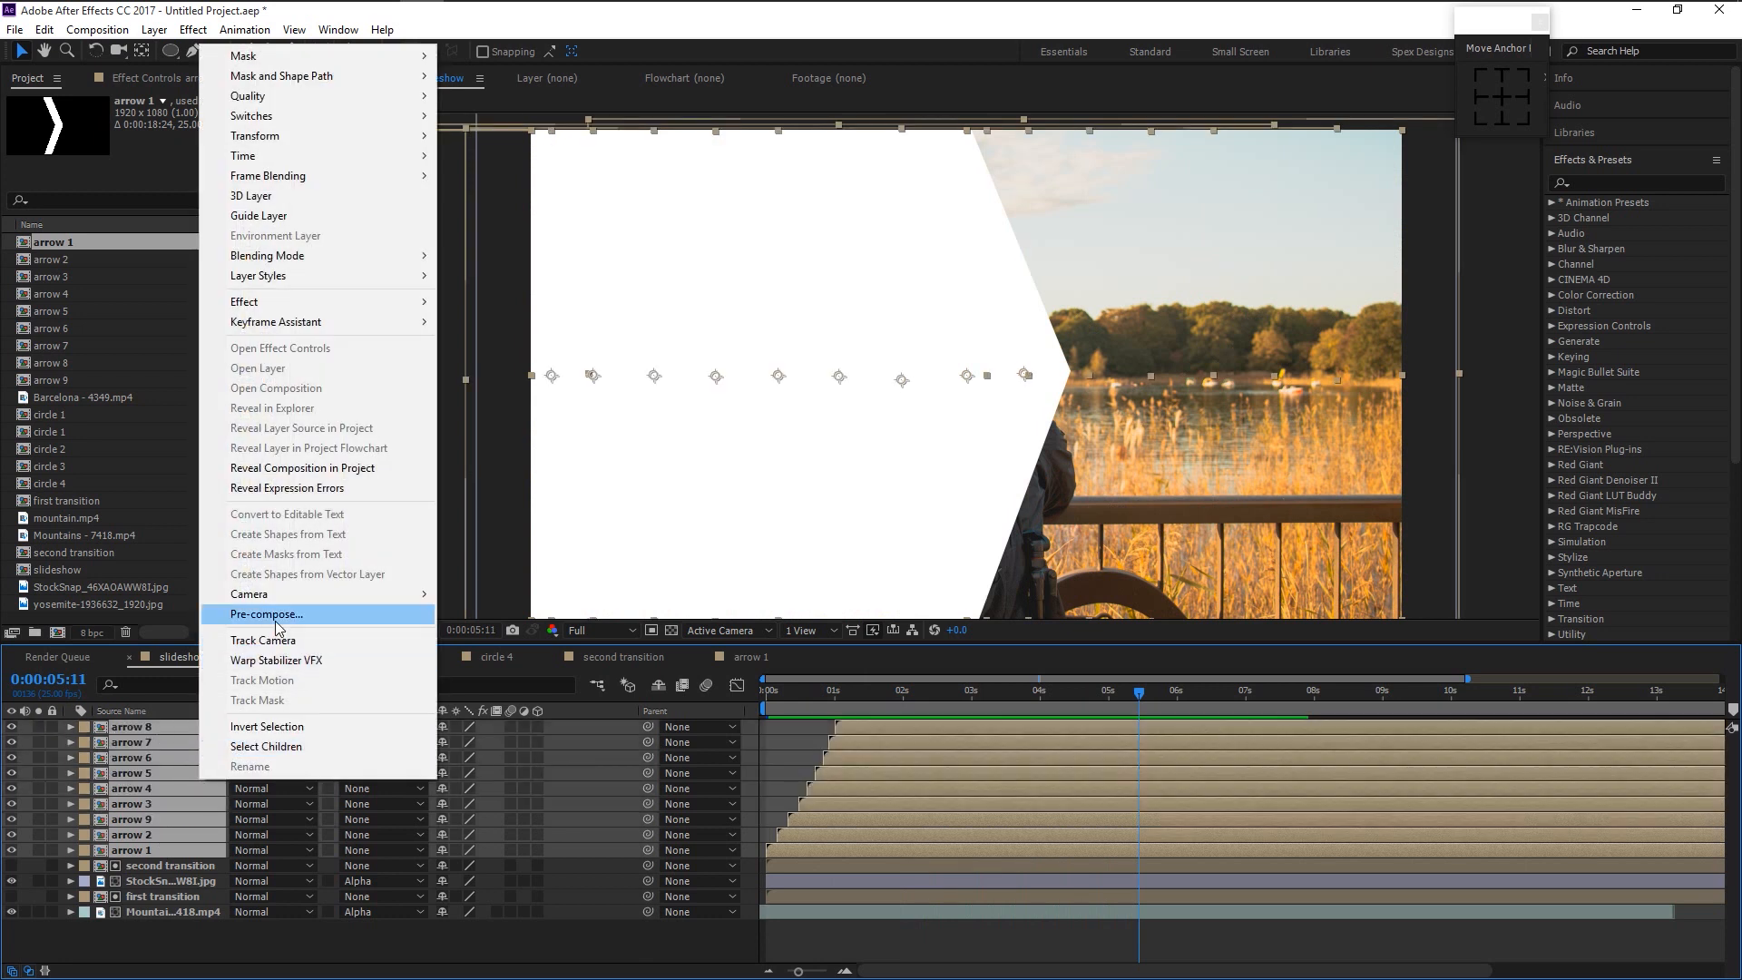
pyautogui.click(276, 615)
pyautogui.write('arrow left')
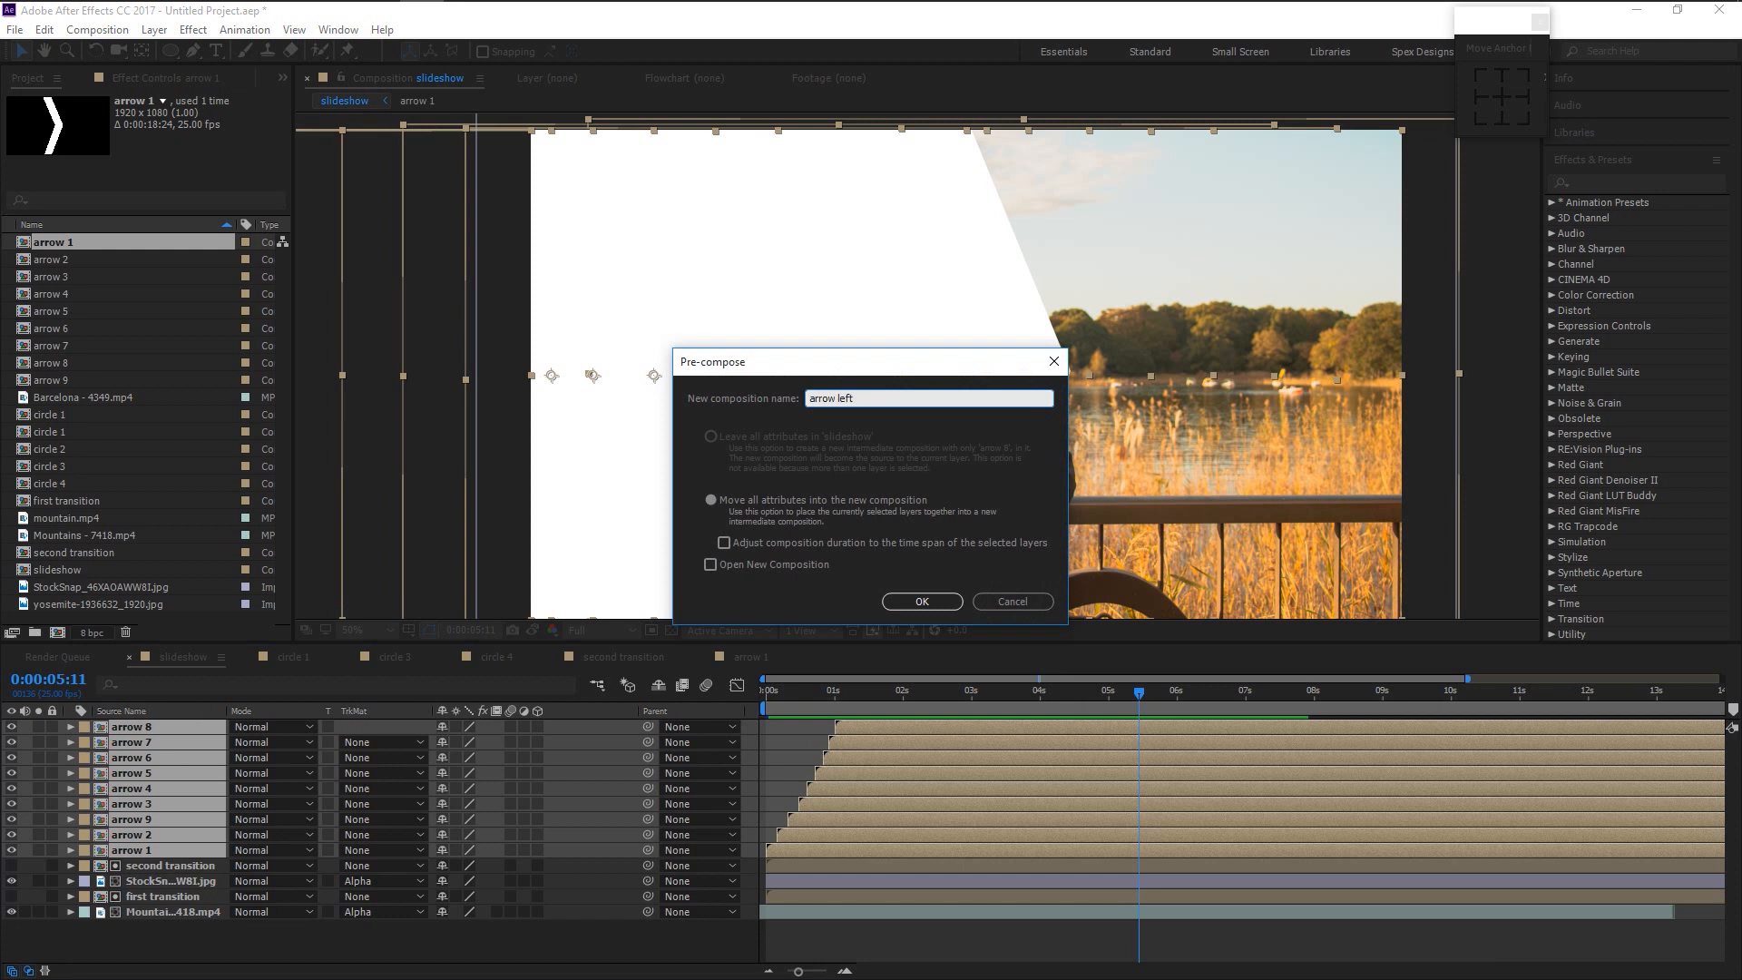
pyautogui.press('Return')
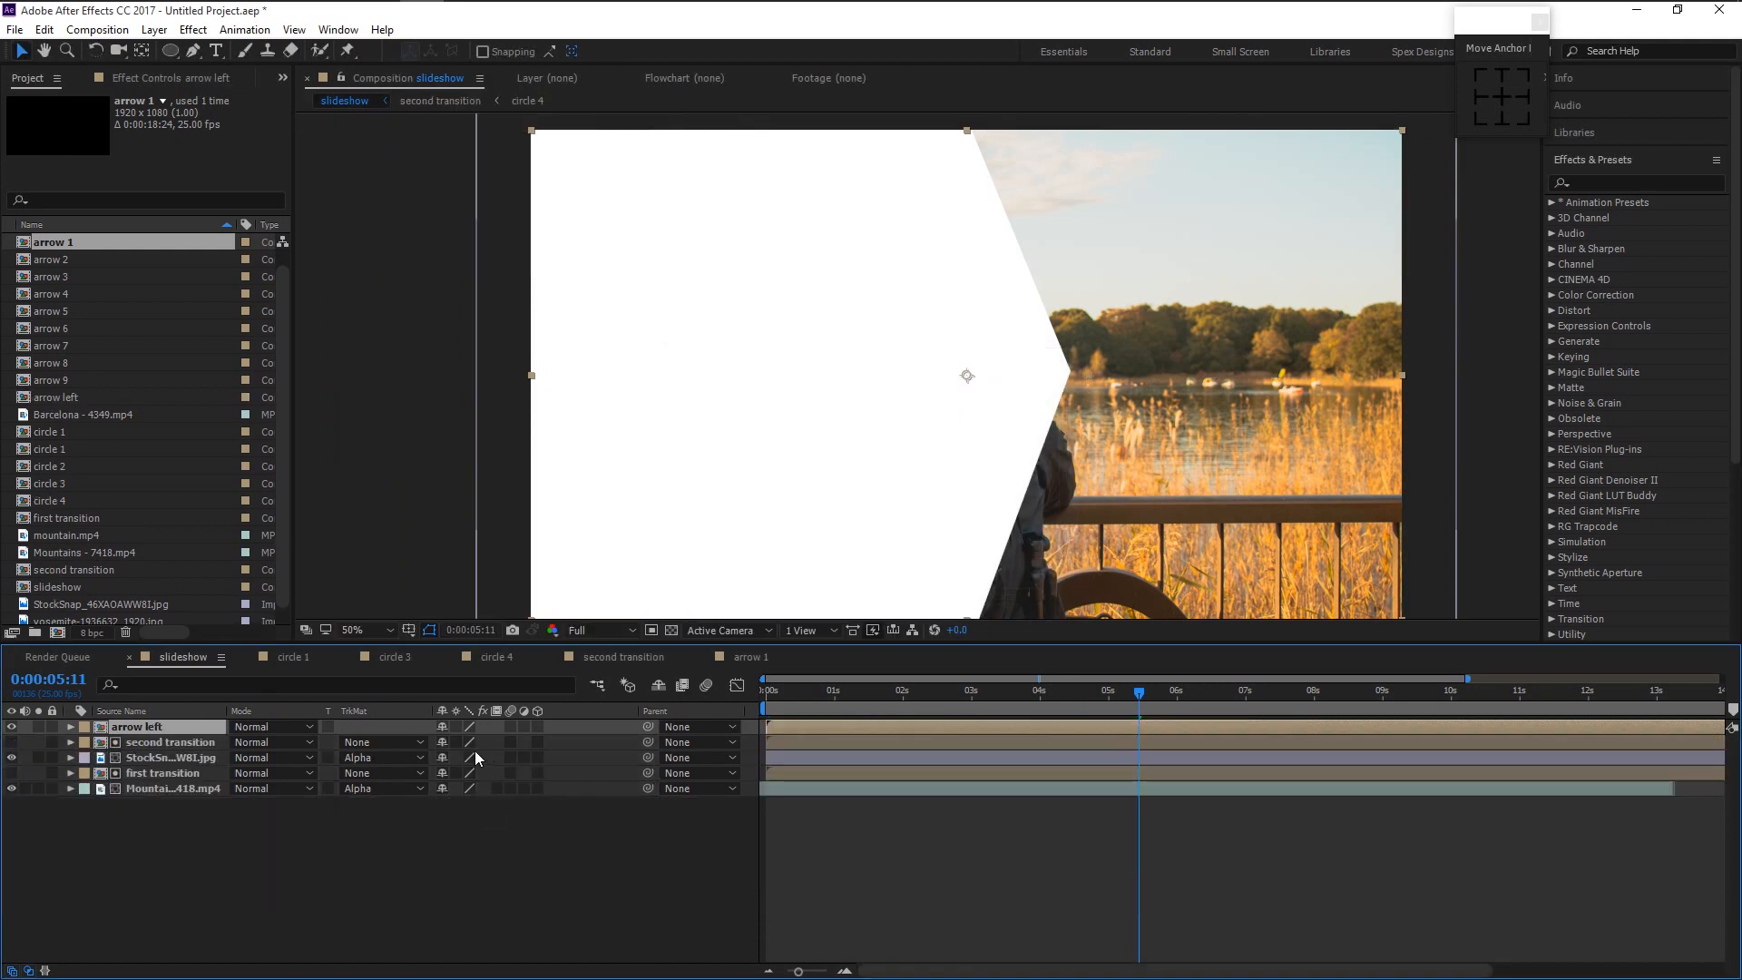
pyautogui.rightClick(202, 729)
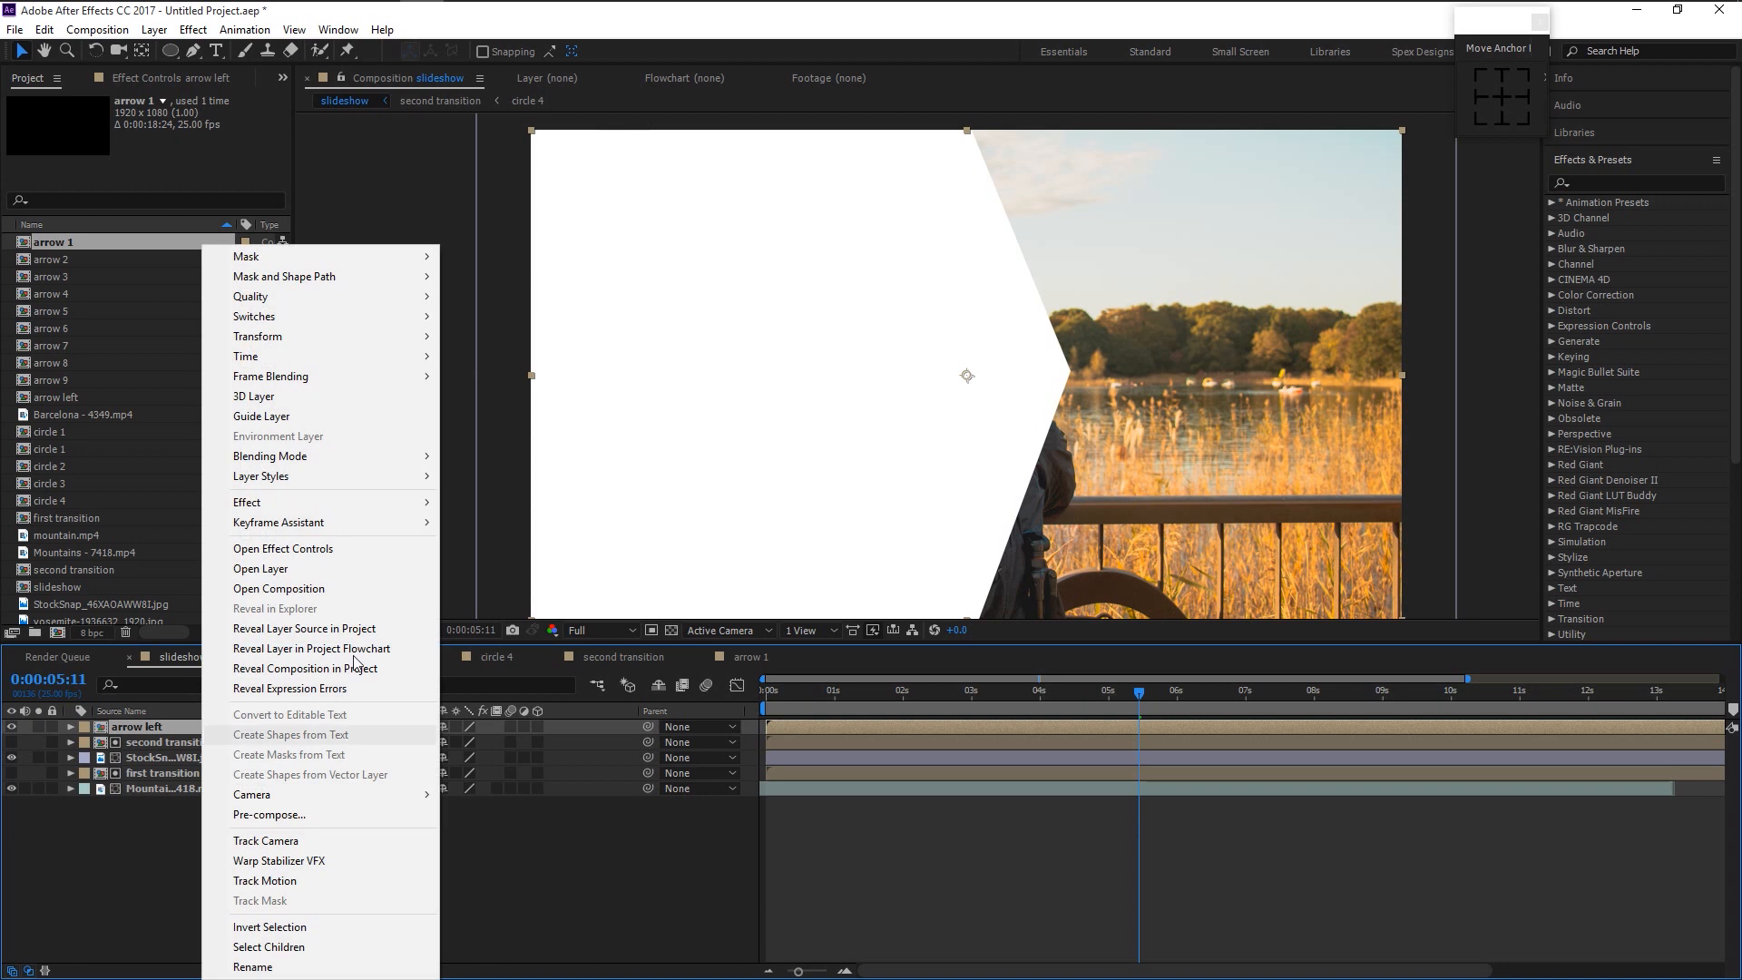
# - Duplicate arrow left as arrow left 2 on top, rotated 180°, and preview
pyautogui.click(343, 630)
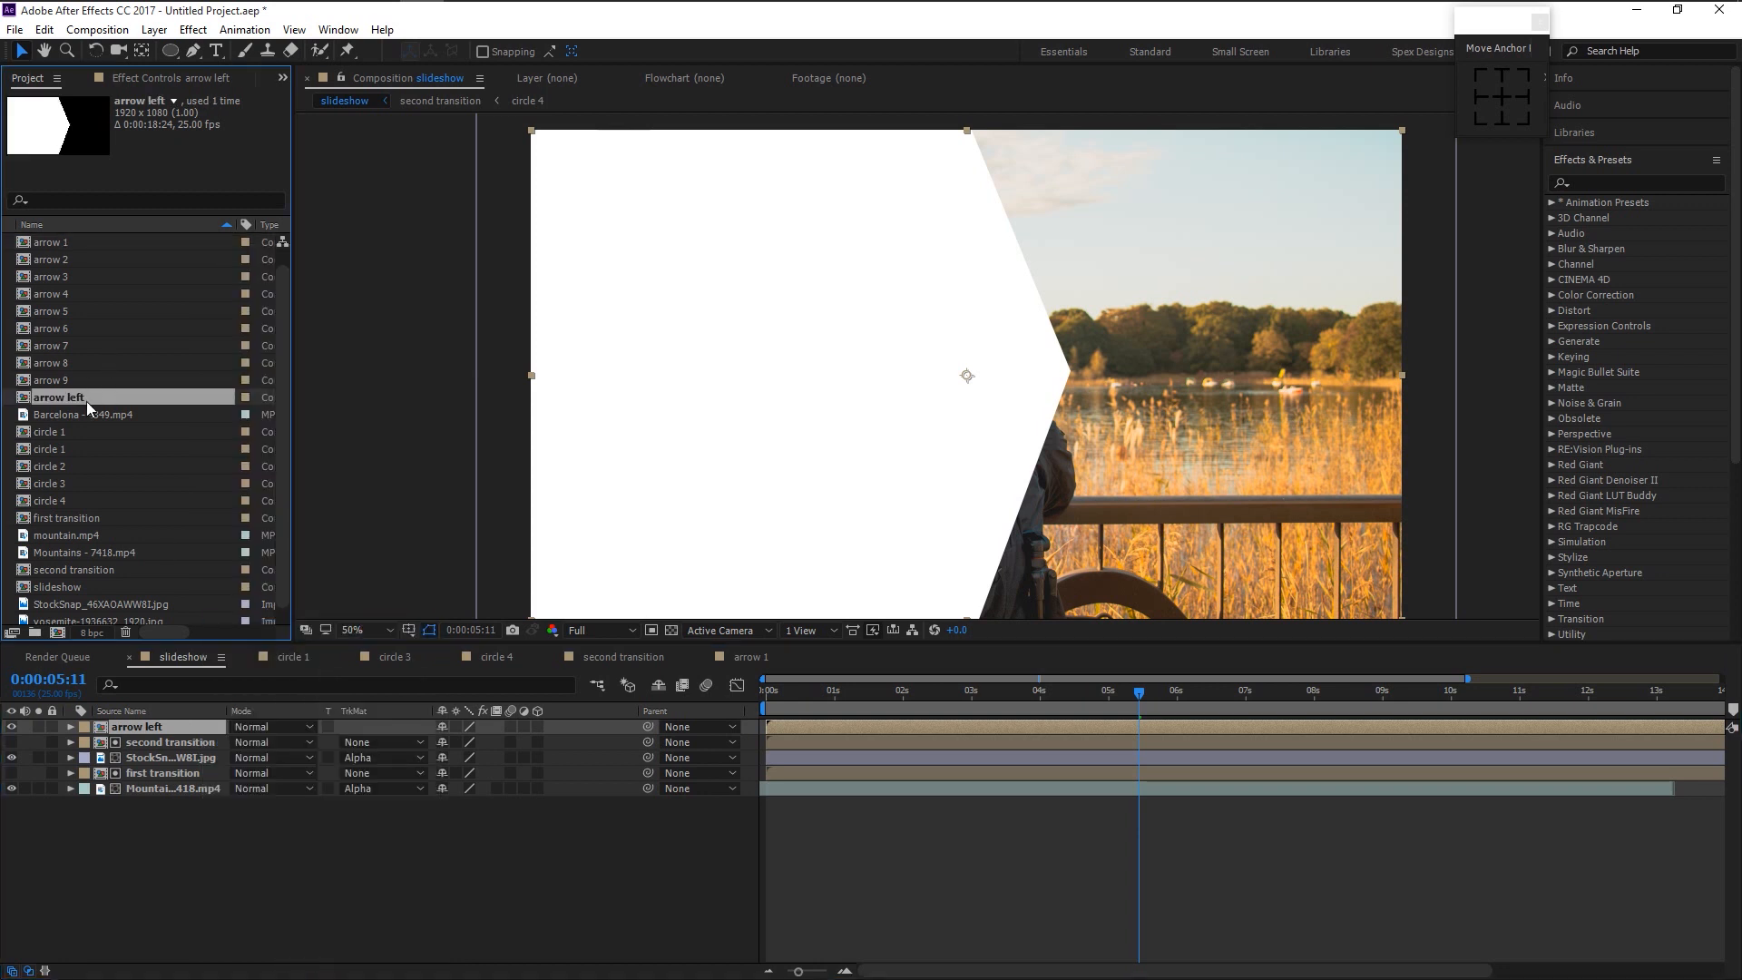
pyautogui.hotkey('ctrl', 'd')
pyautogui.moveTo(131, 713); pyautogui.dragTo(139, 724)
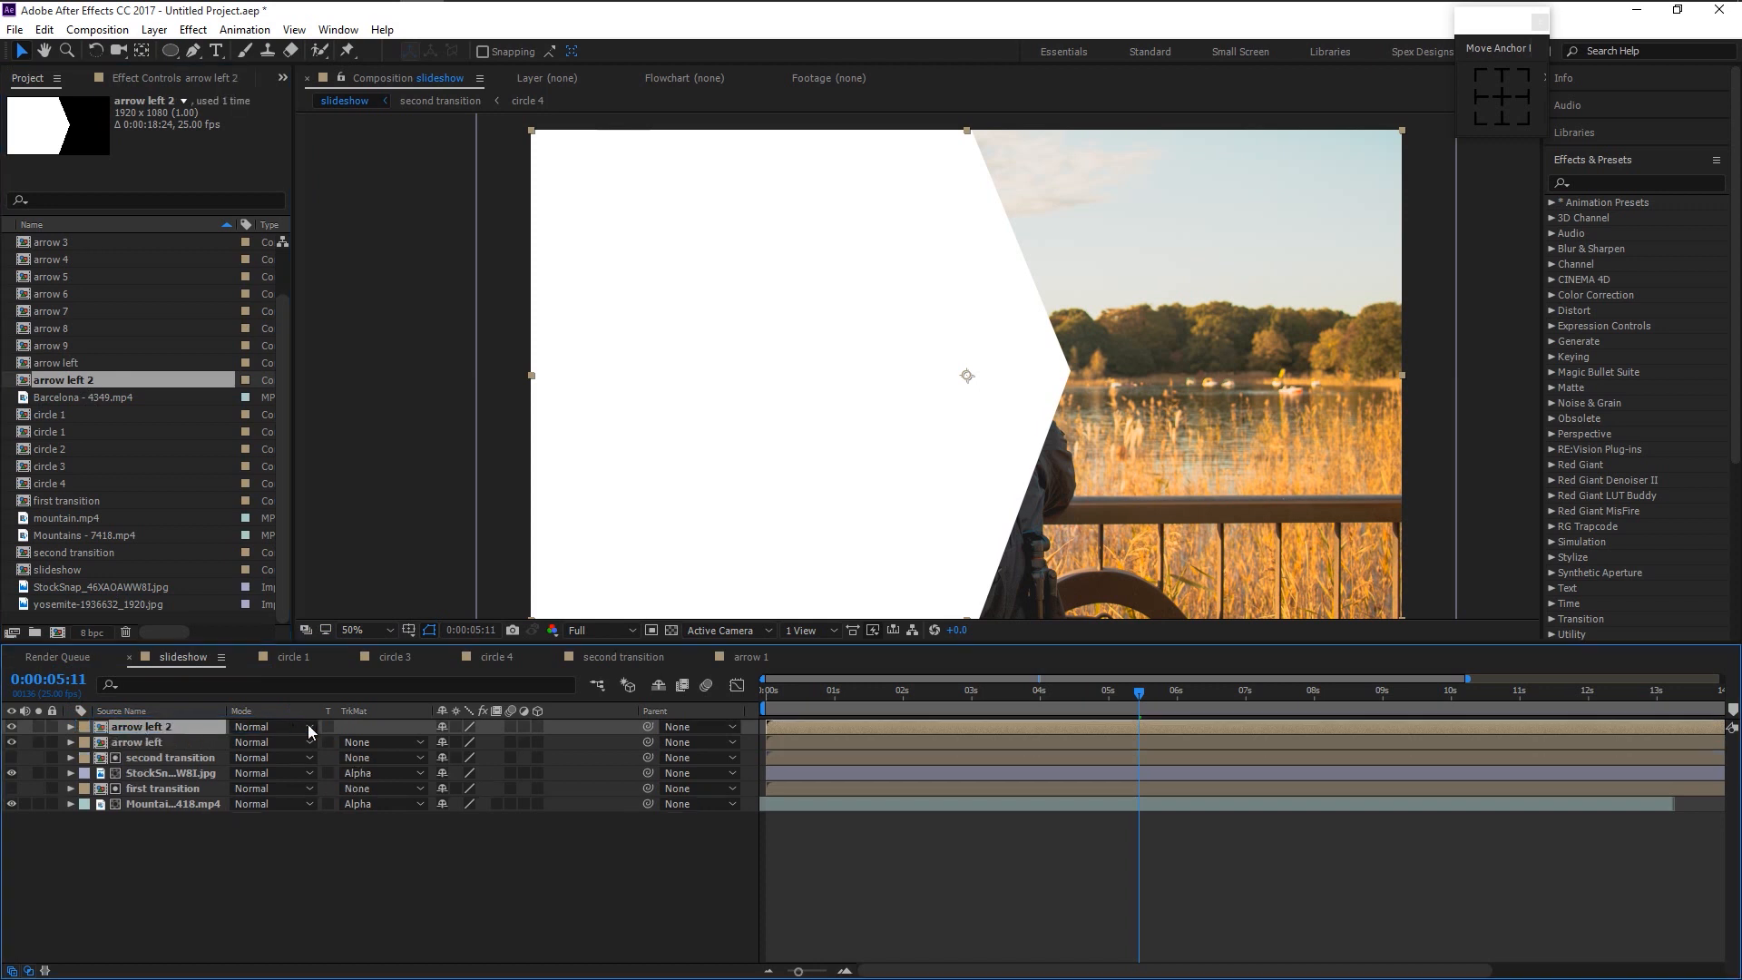
pyautogui.press('r')
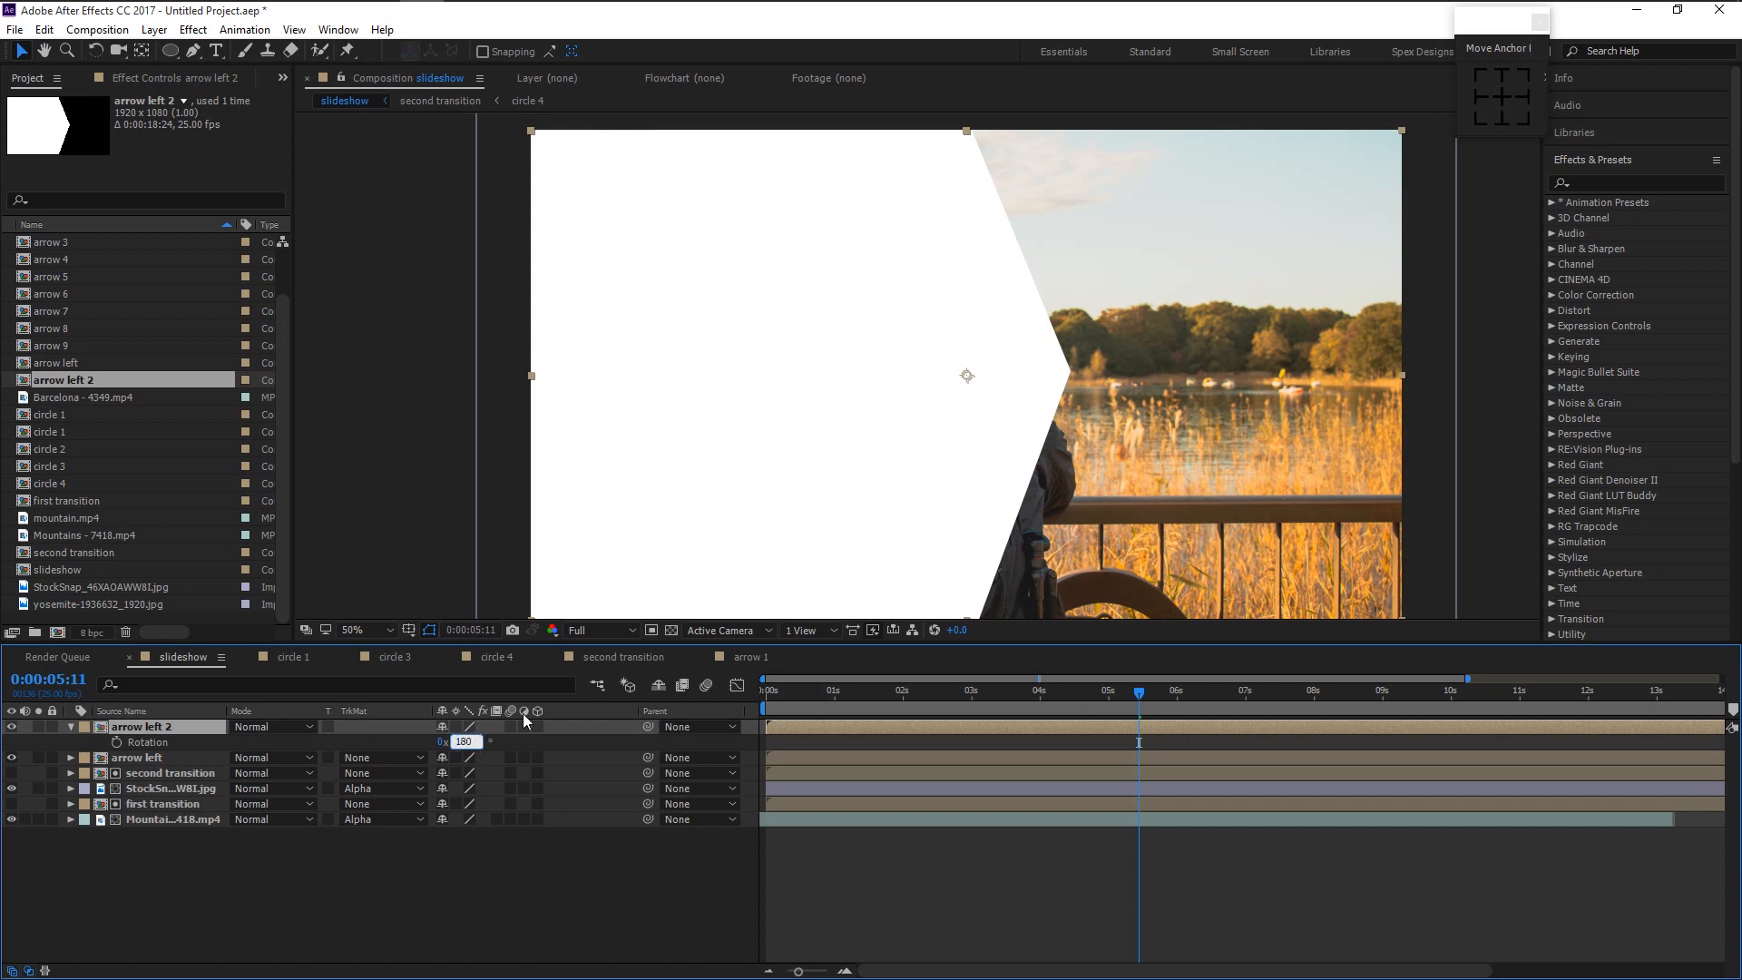
pyautogui.press('Return')
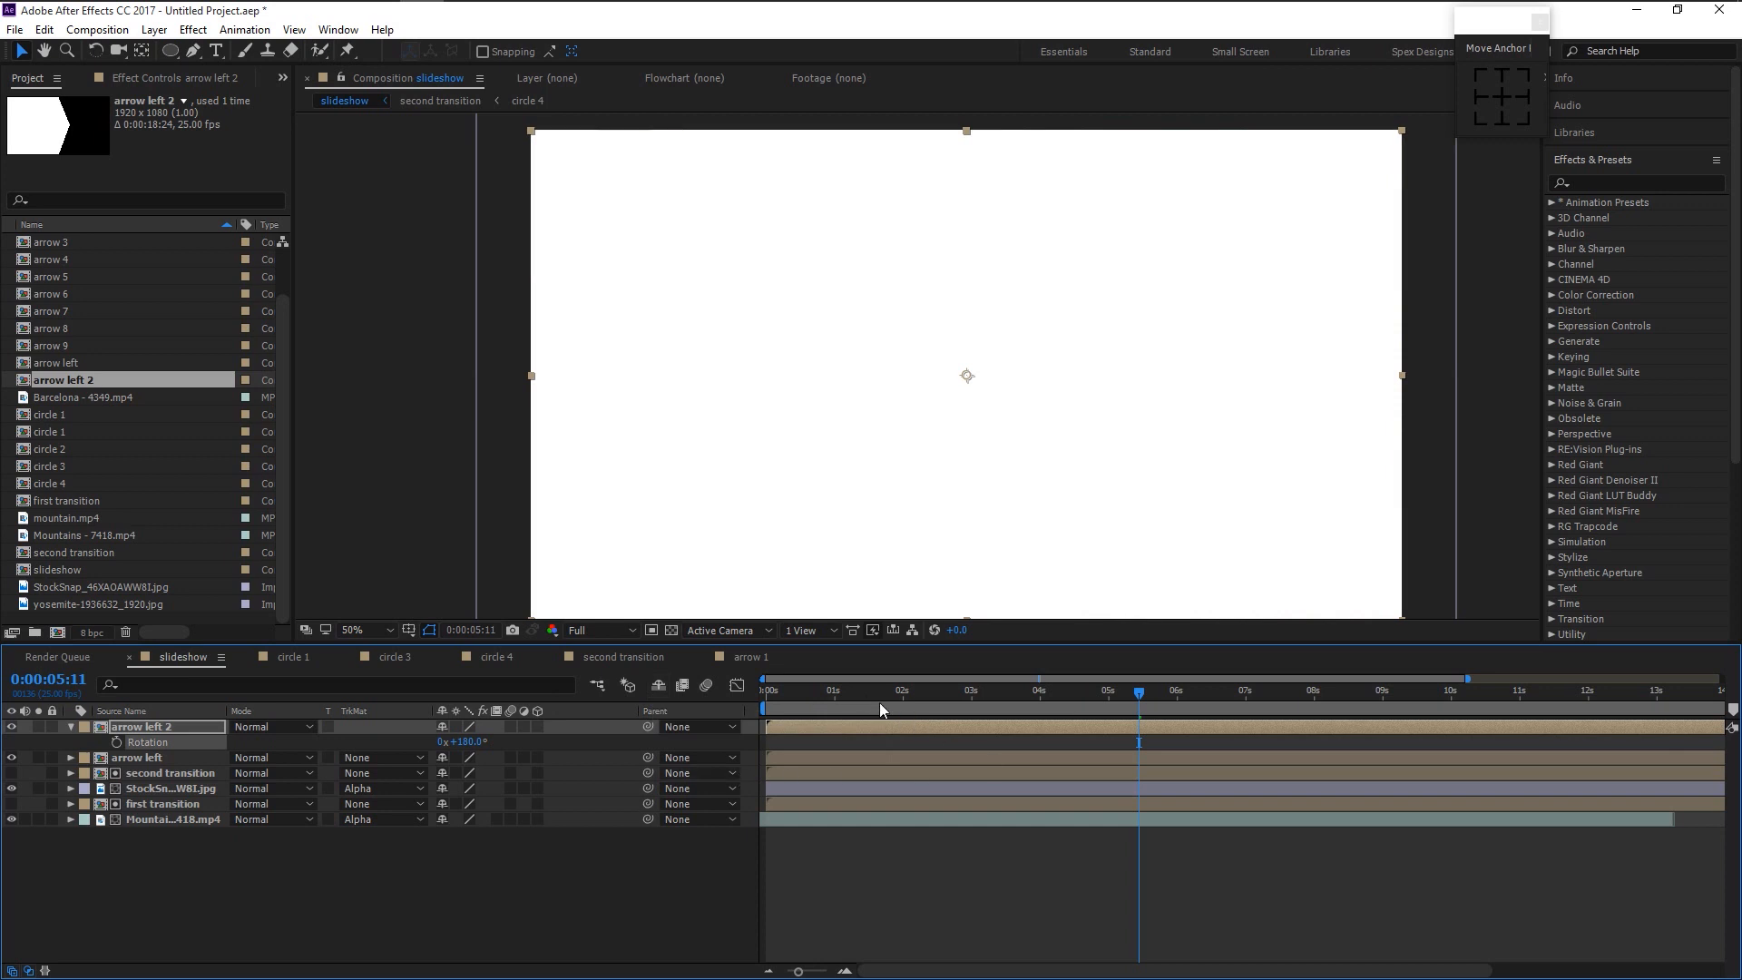
pyautogui.moveTo(812, 693); pyautogui.dragTo(907, 722)
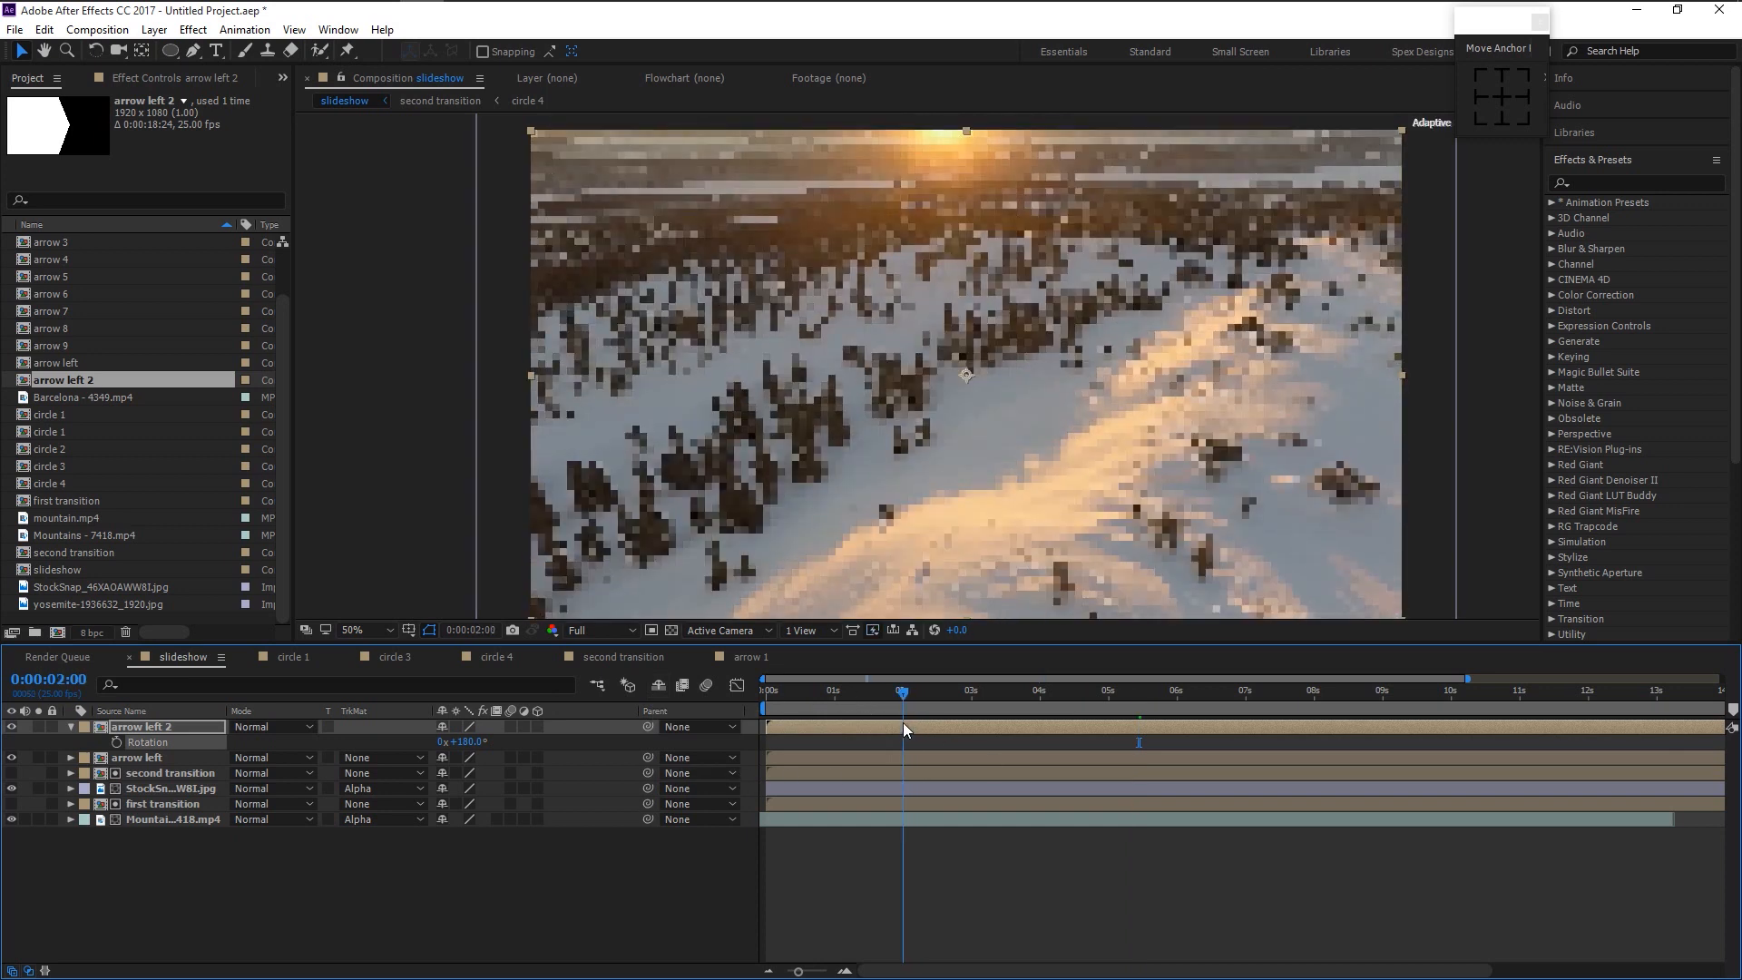
pyautogui.press('space')
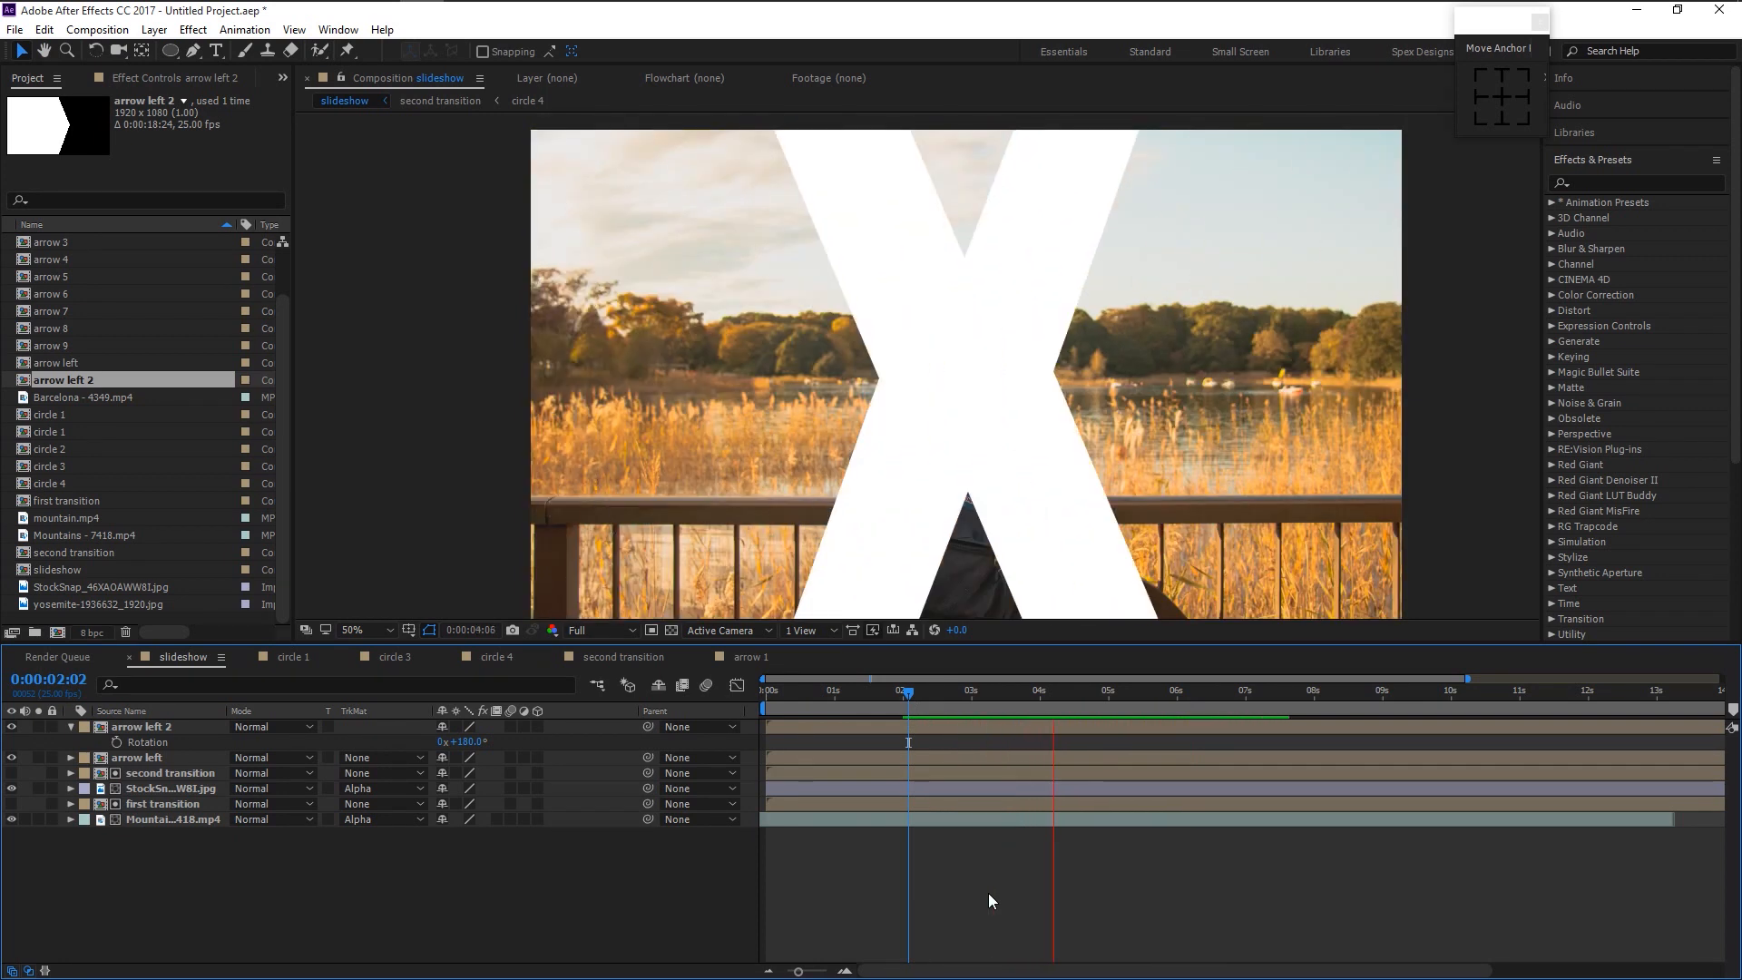
pyautogui.press('space')
pyautogui.click(917, 691)
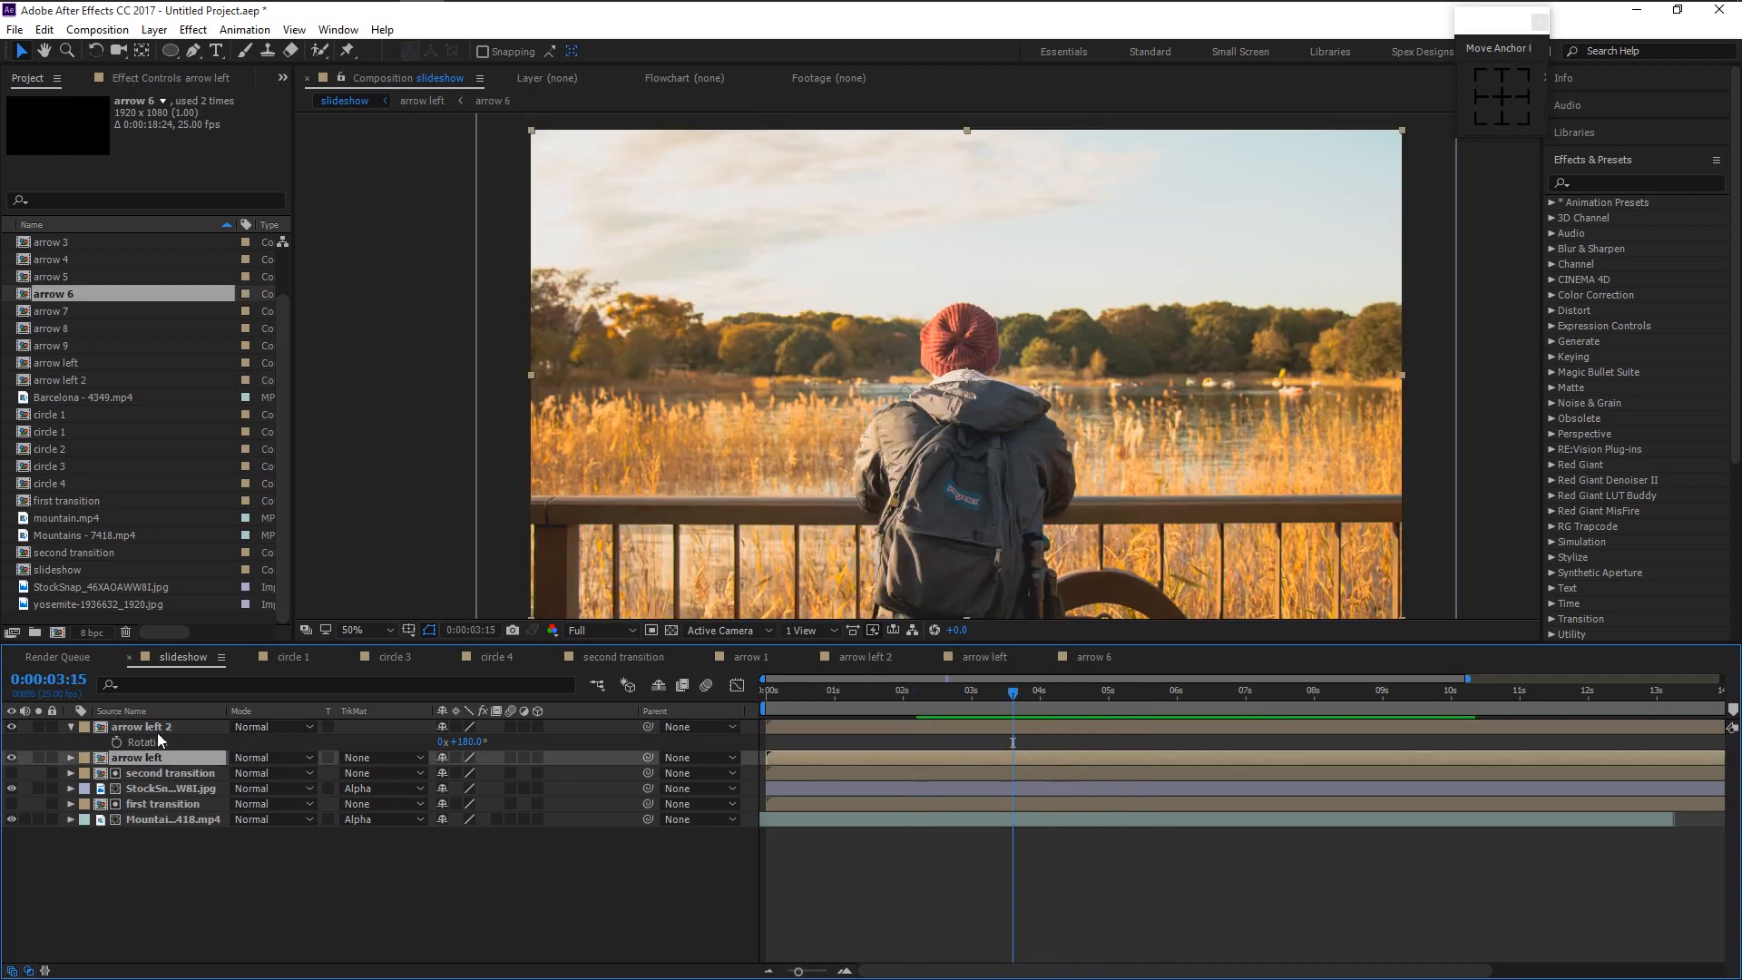
# - Pre-compose arrow left and arrow left 2 into a composition named 'arrow'
pyautogui.click(150, 731)
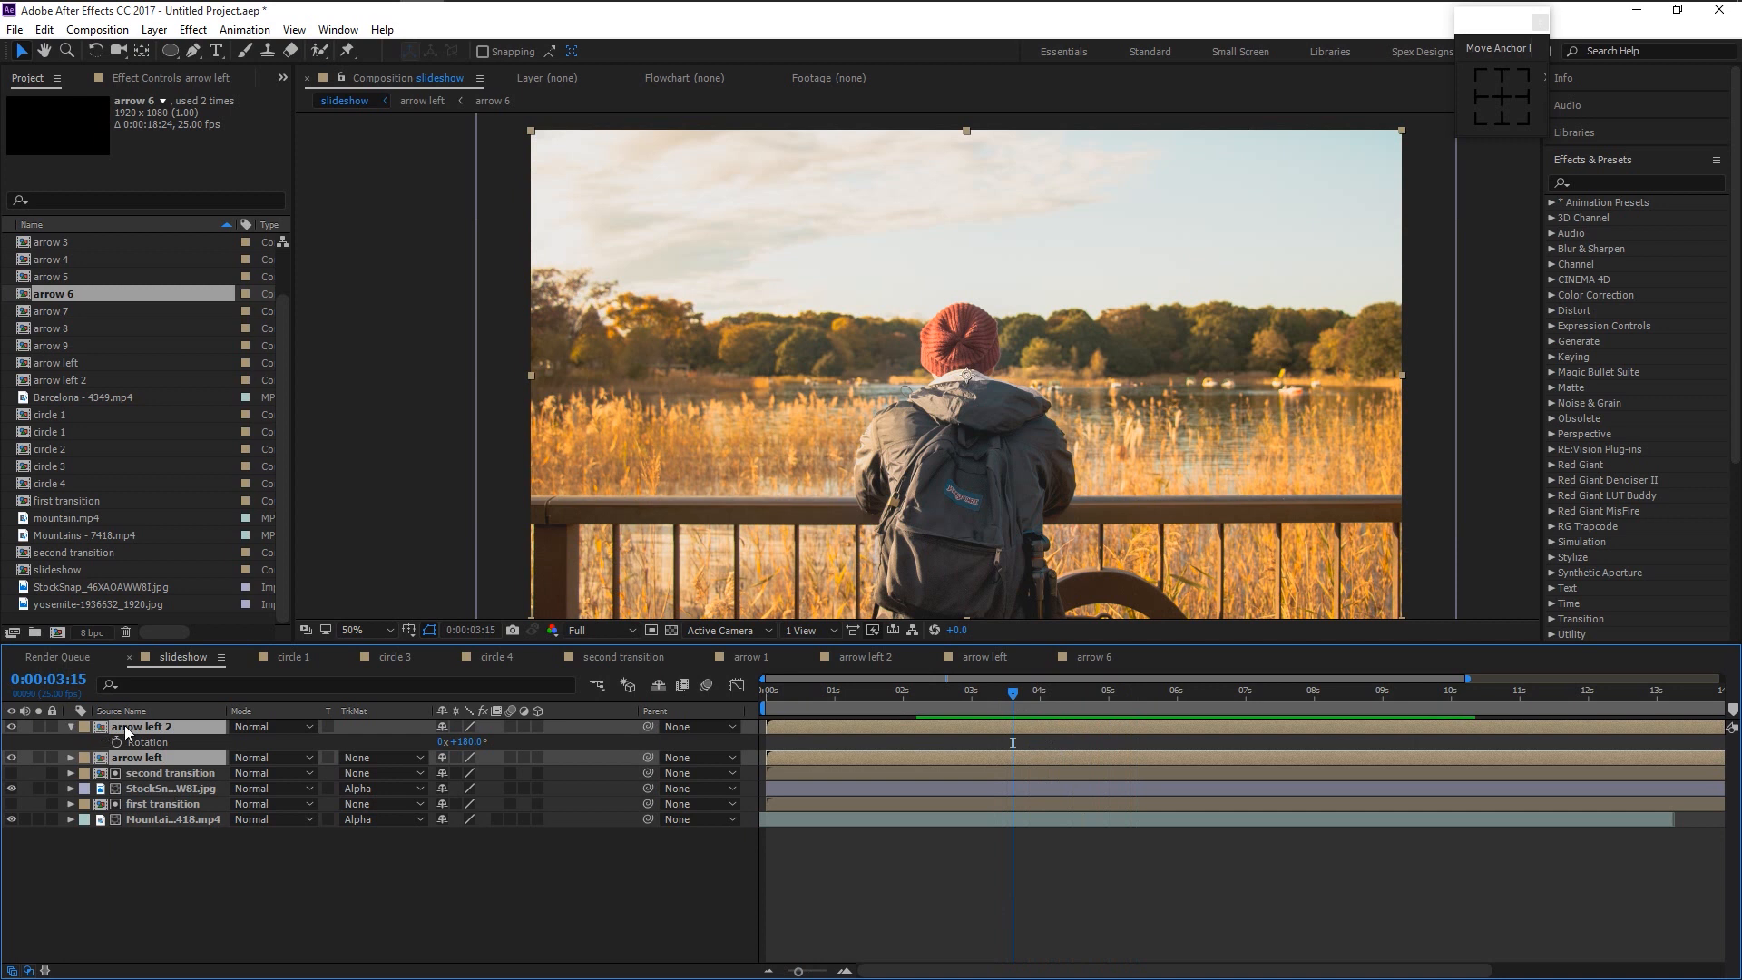
pyautogui.rightClick(125, 731)
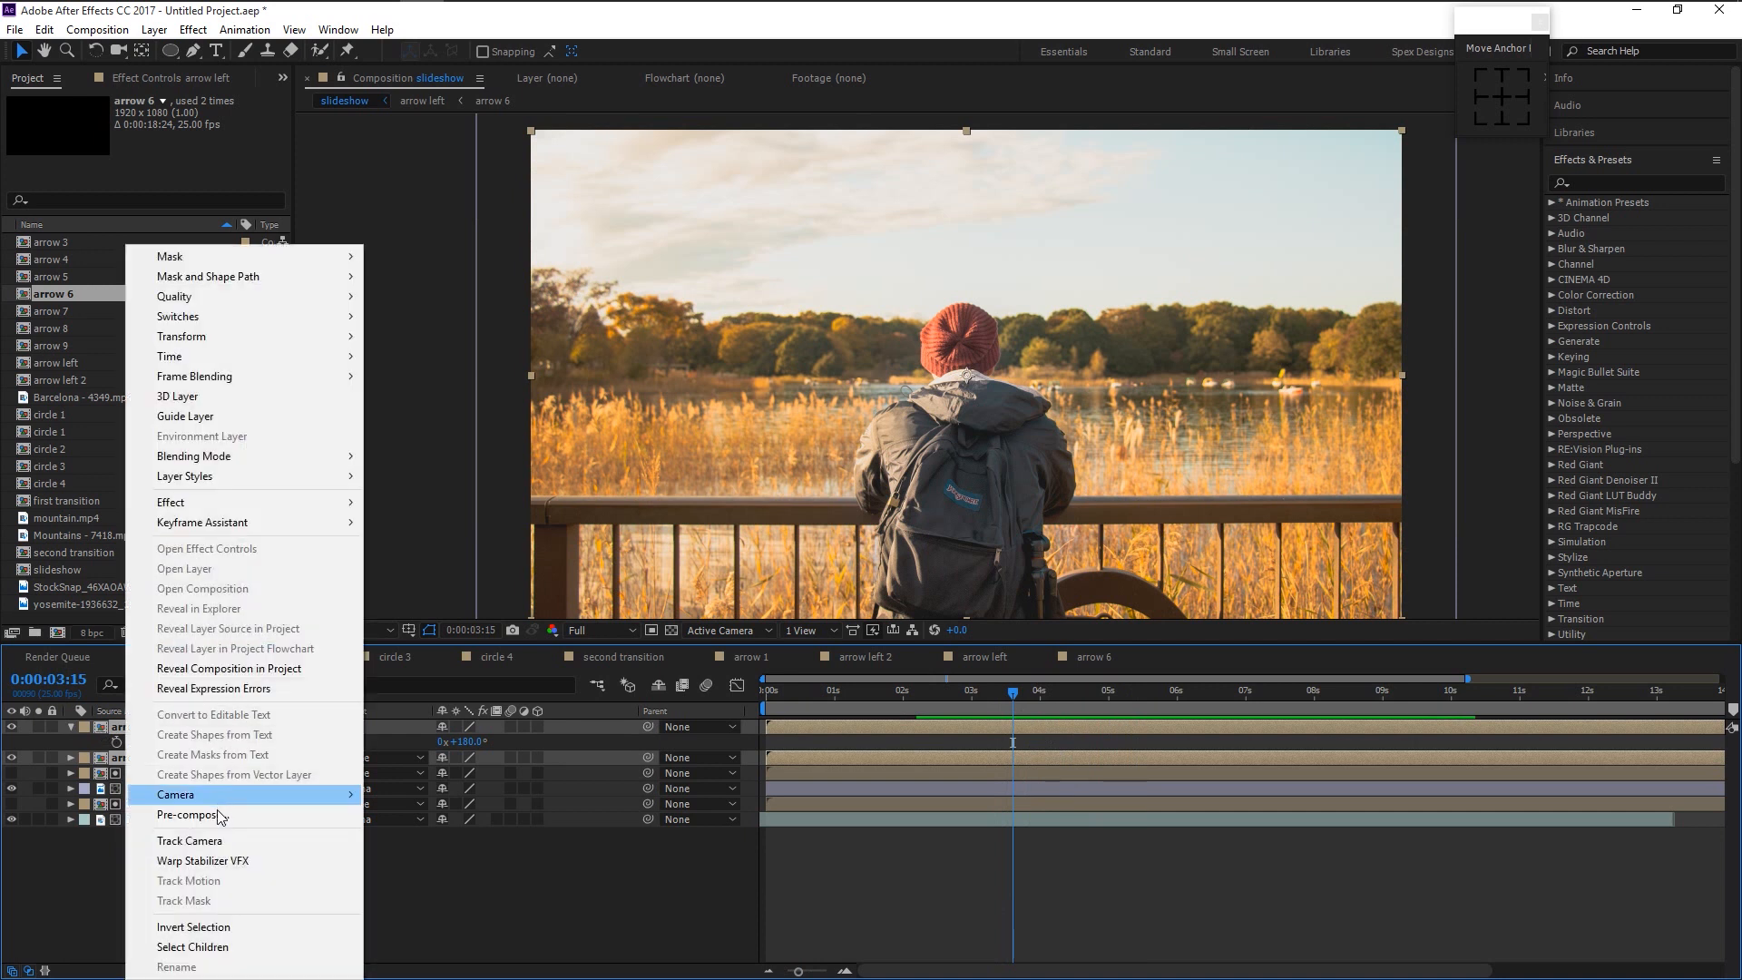
pyautogui.click(187, 814)
pyautogui.write('arrow')
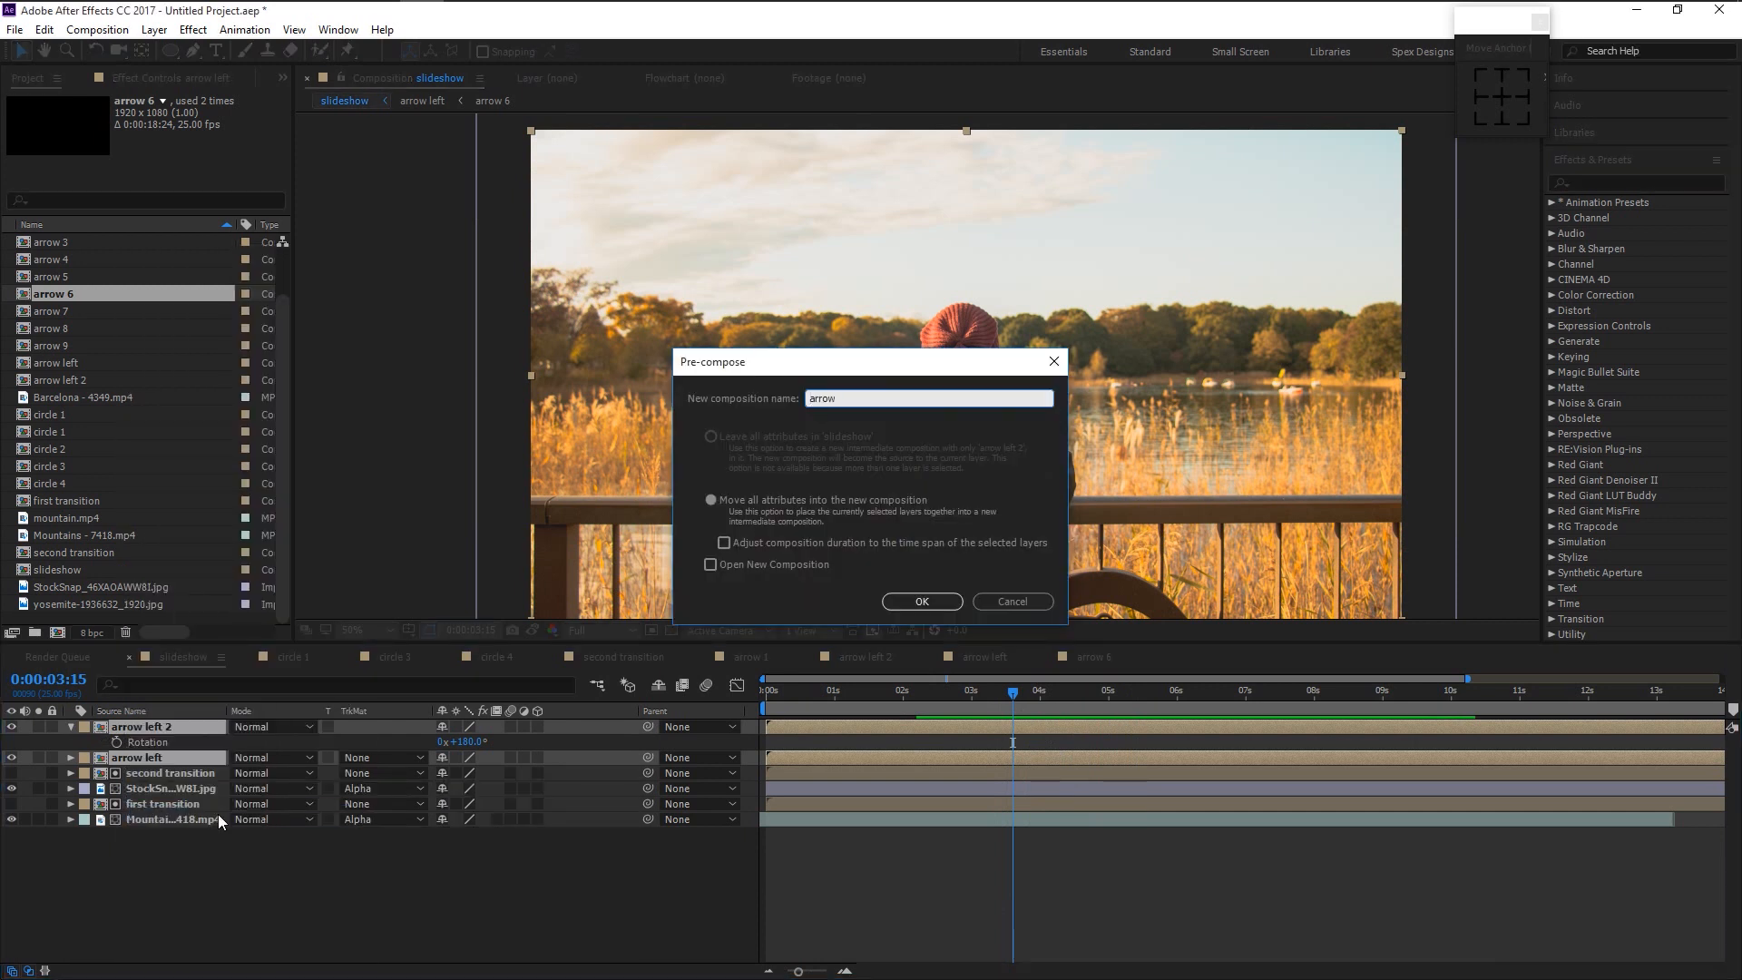
pyautogui.press('Return')
pyautogui.scroll(-1, 122, 559)
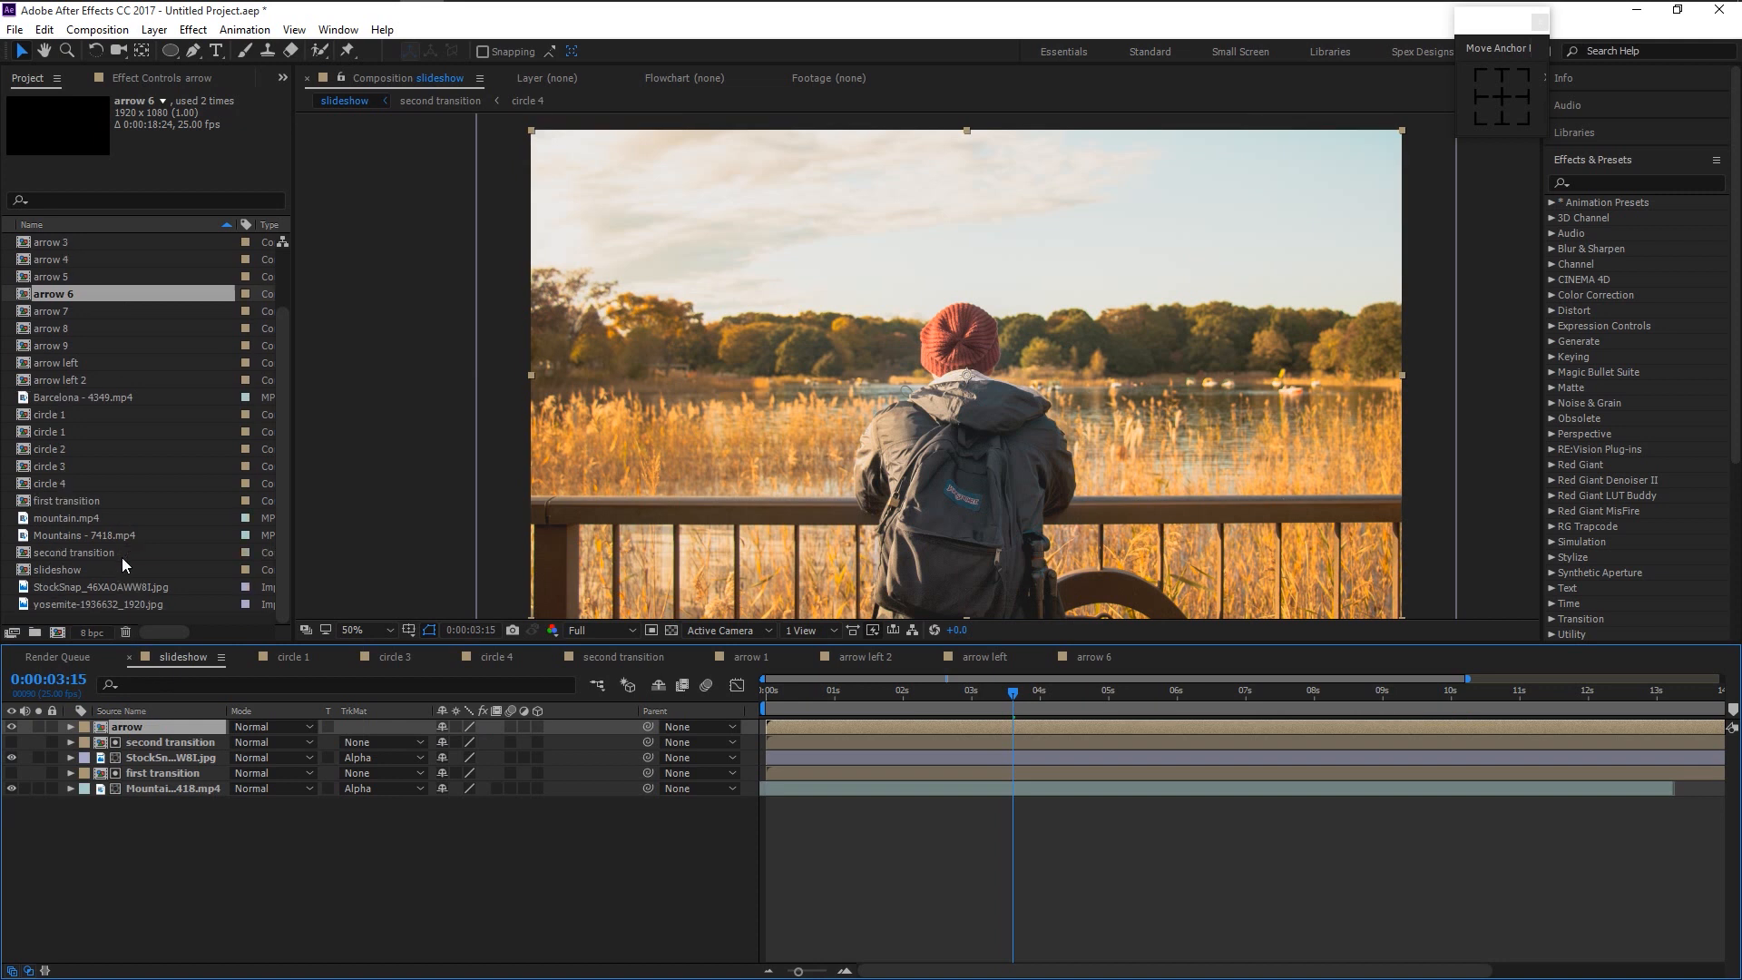
pyautogui.click(87, 535)
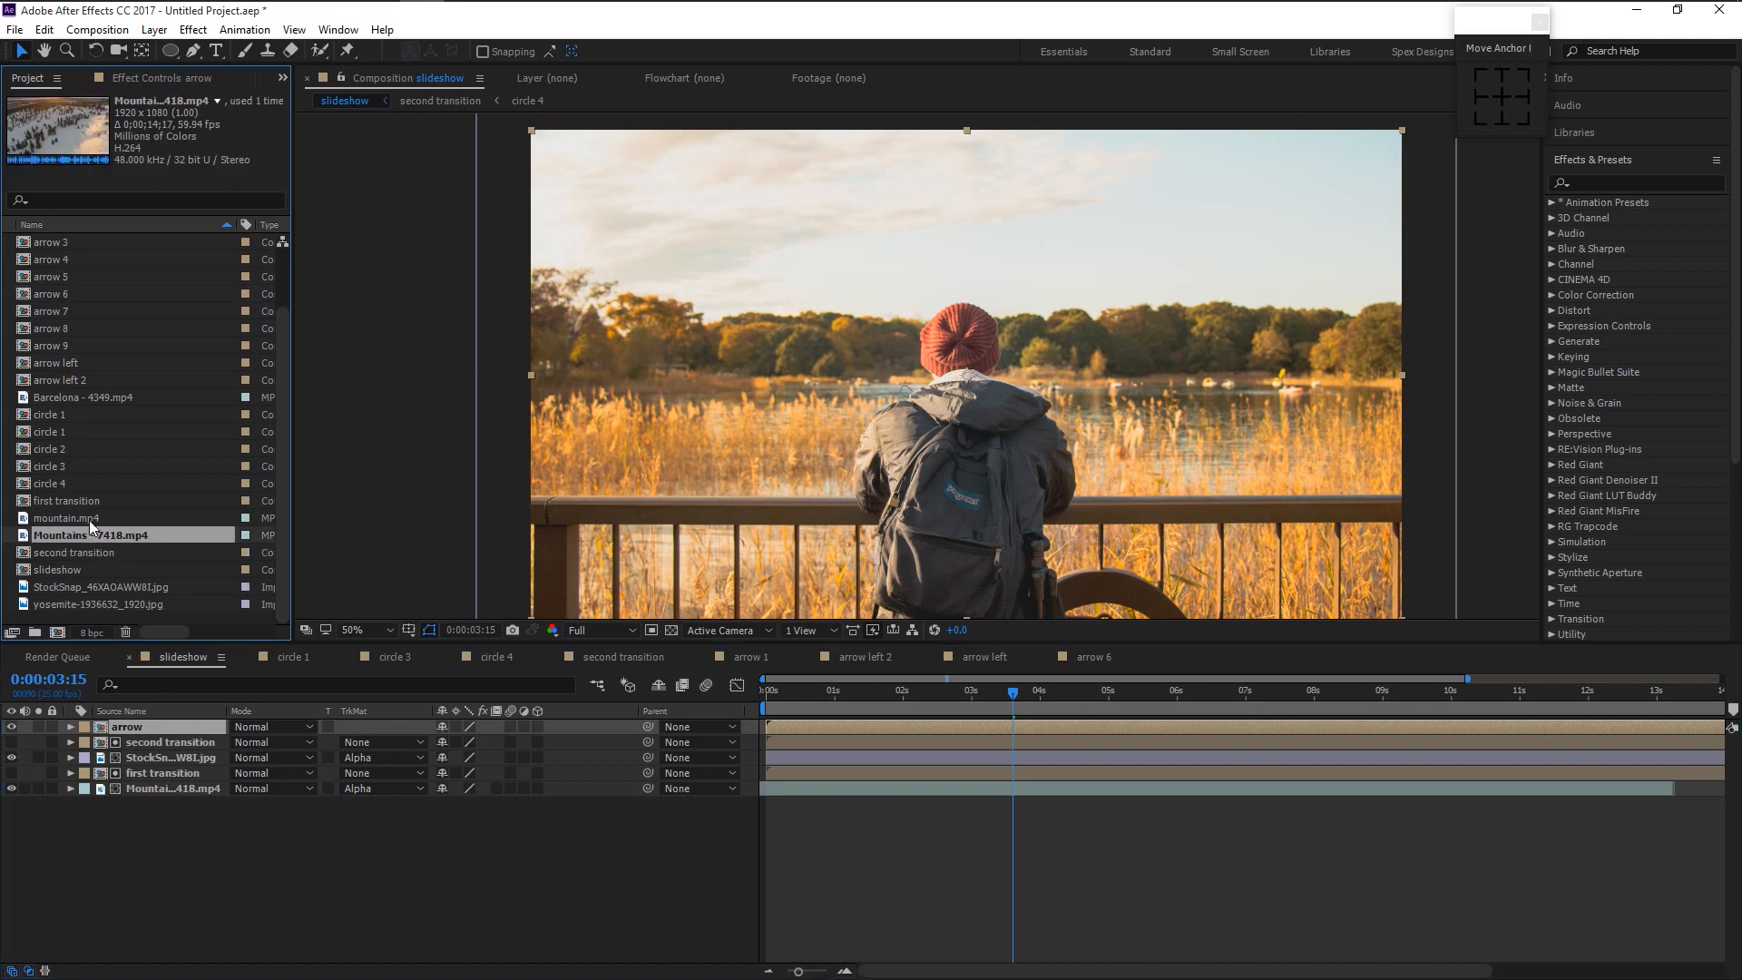
# - Place mountain.mp4 under 'arrow', start it later, set Alpha Matte, and preview
pyautogui.click(87, 519)
pyautogui.moveTo(85, 517); pyautogui.dragTo(139, 736)
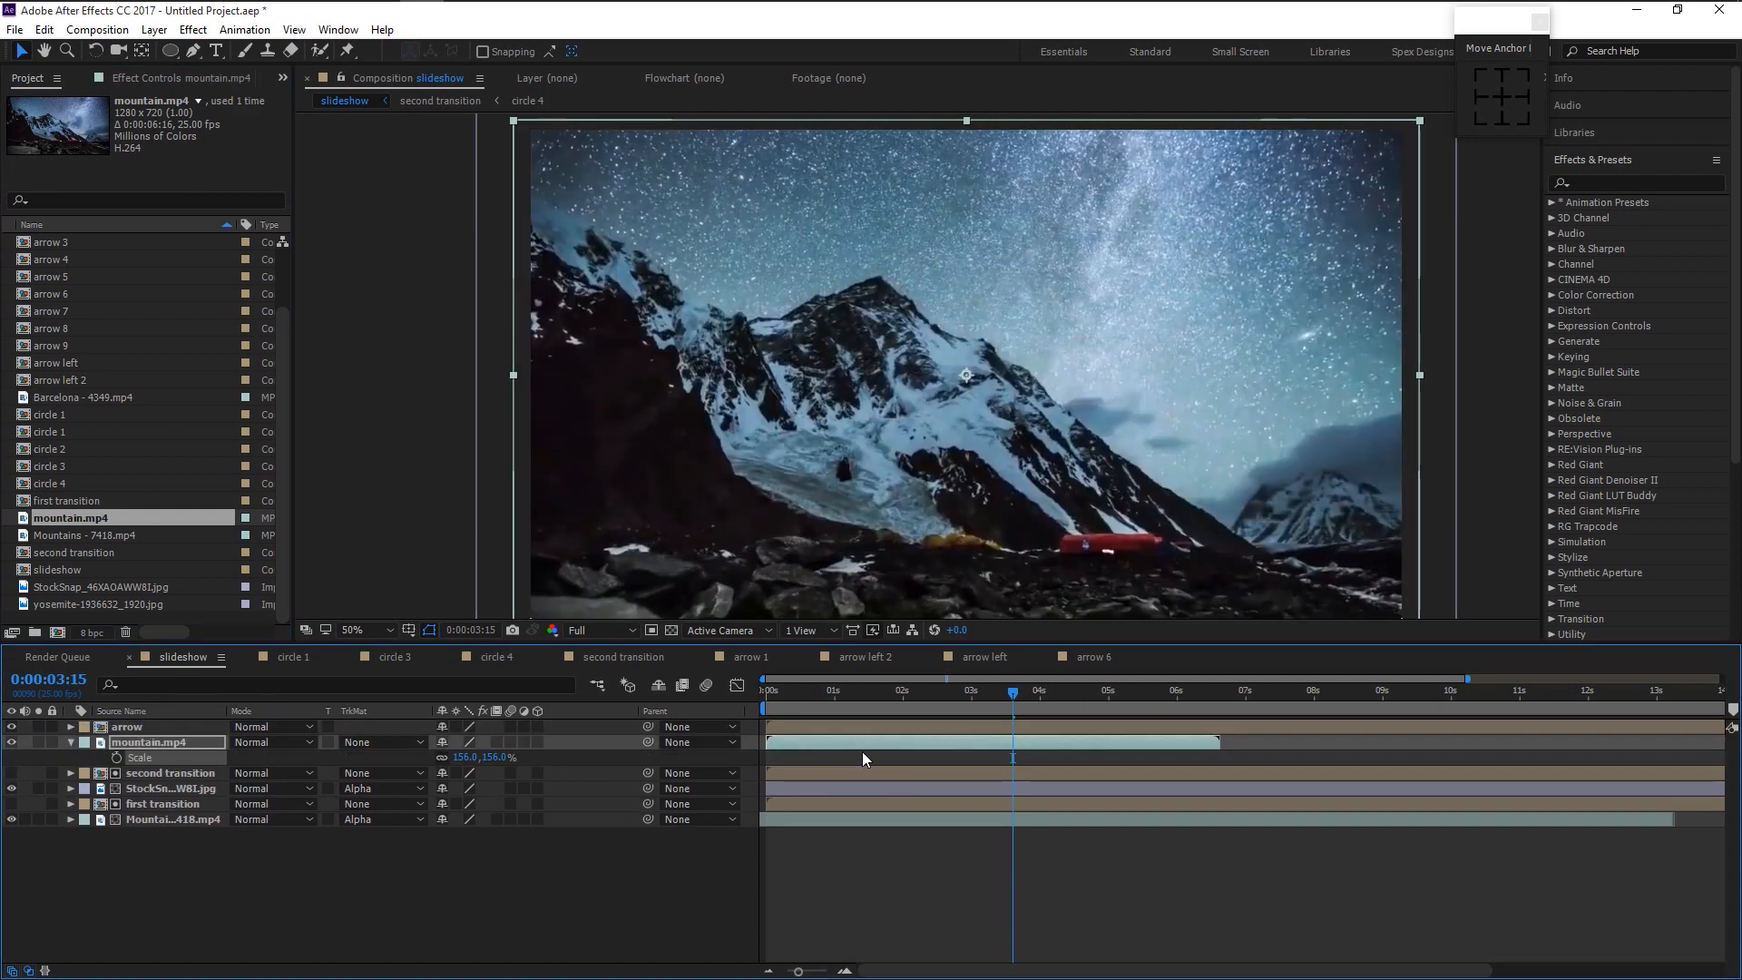
pyautogui.moveTo(857, 744); pyautogui.dragTo(1079, 749)
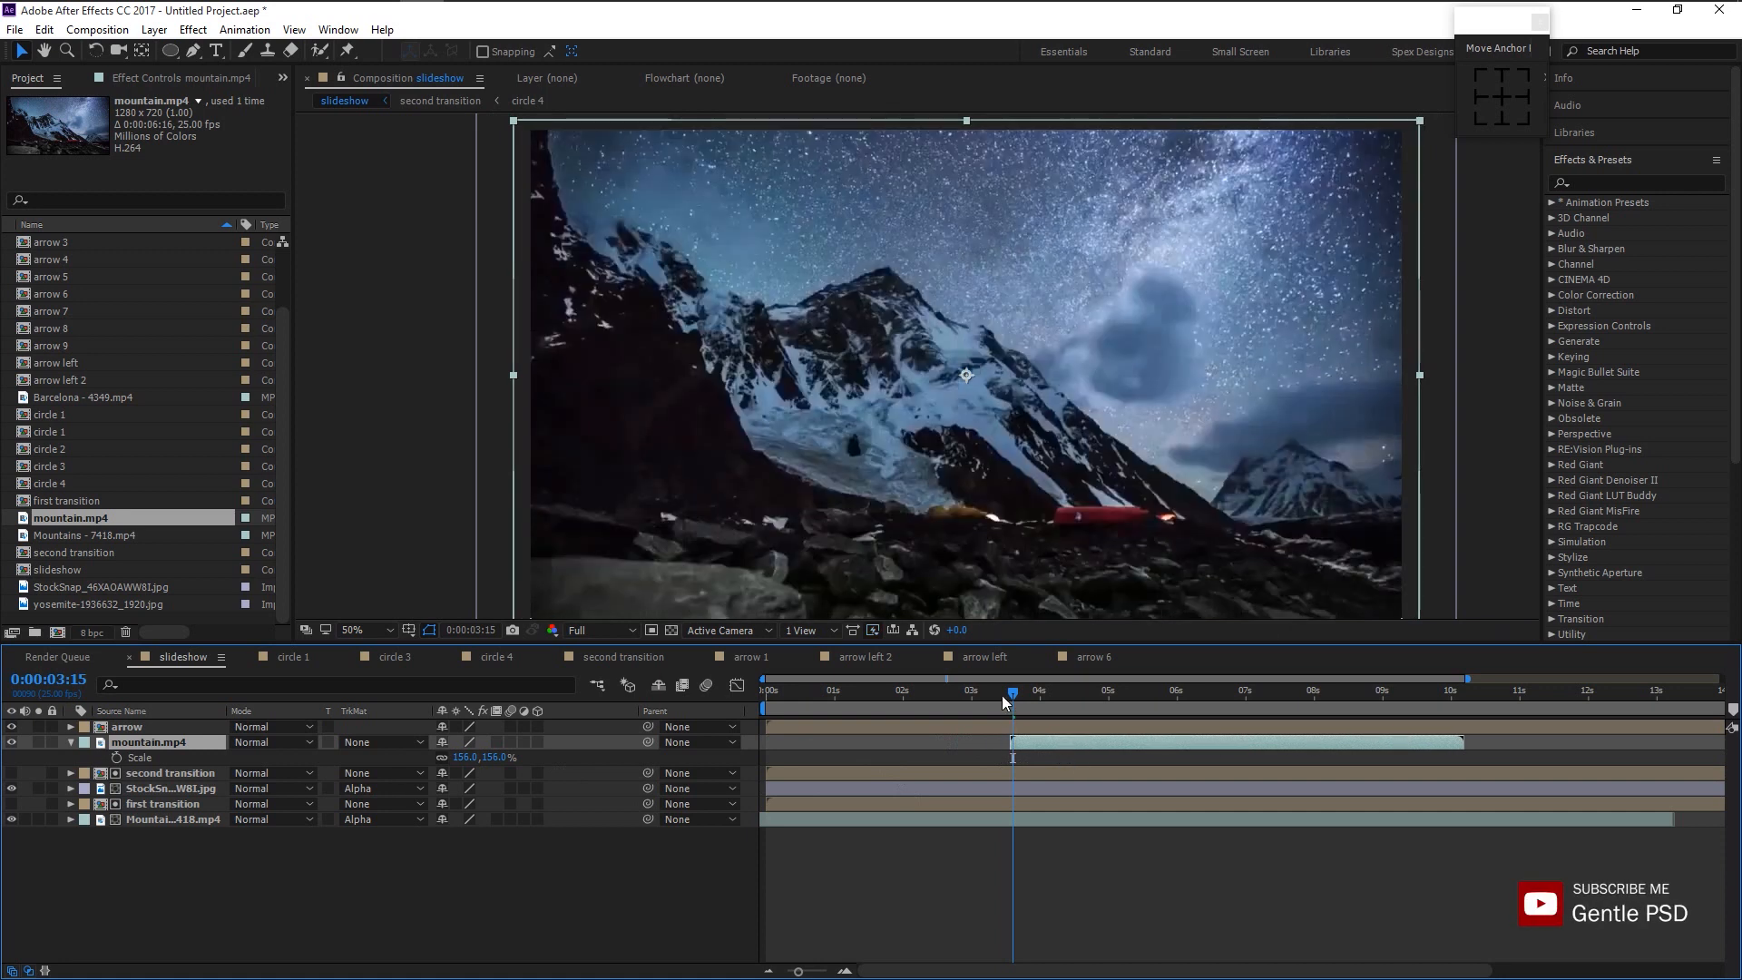
pyautogui.moveTo(1001, 694); pyautogui.dragTo(977, 695)
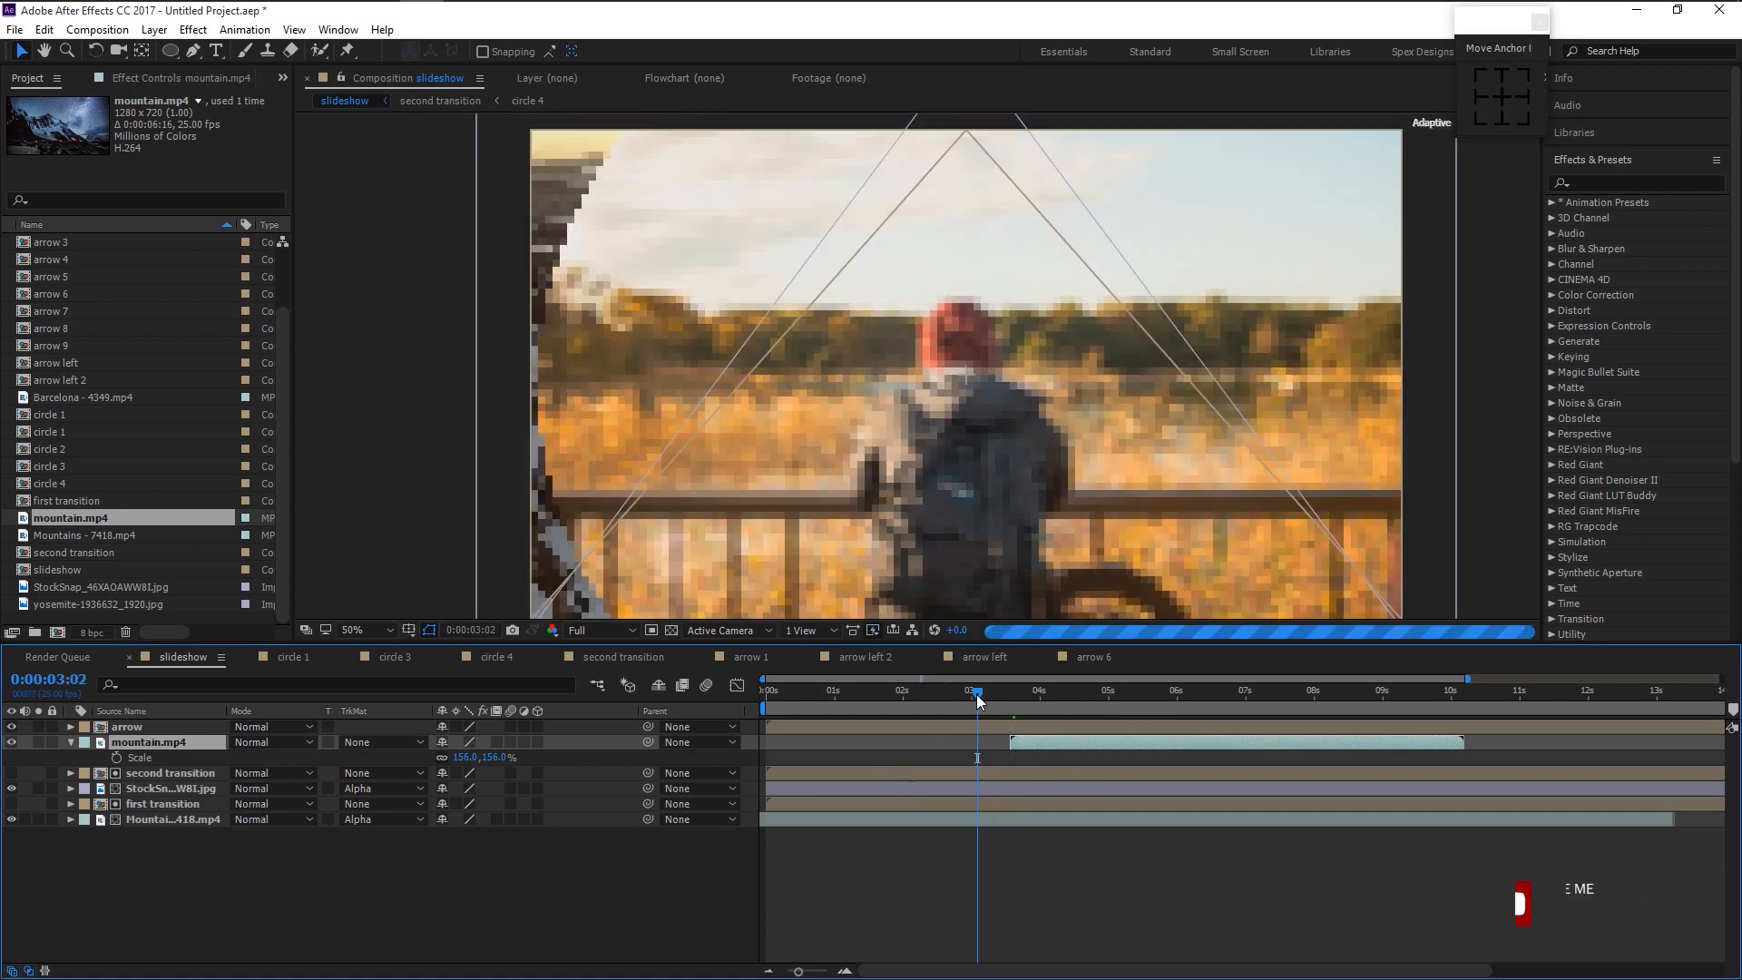
pyautogui.click(360, 746)
pyautogui.click(381, 782)
pyautogui.press('s')
pyautogui.moveTo(965, 695); pyautogui.dragTo(700, 721)
pyautogui.press('space')
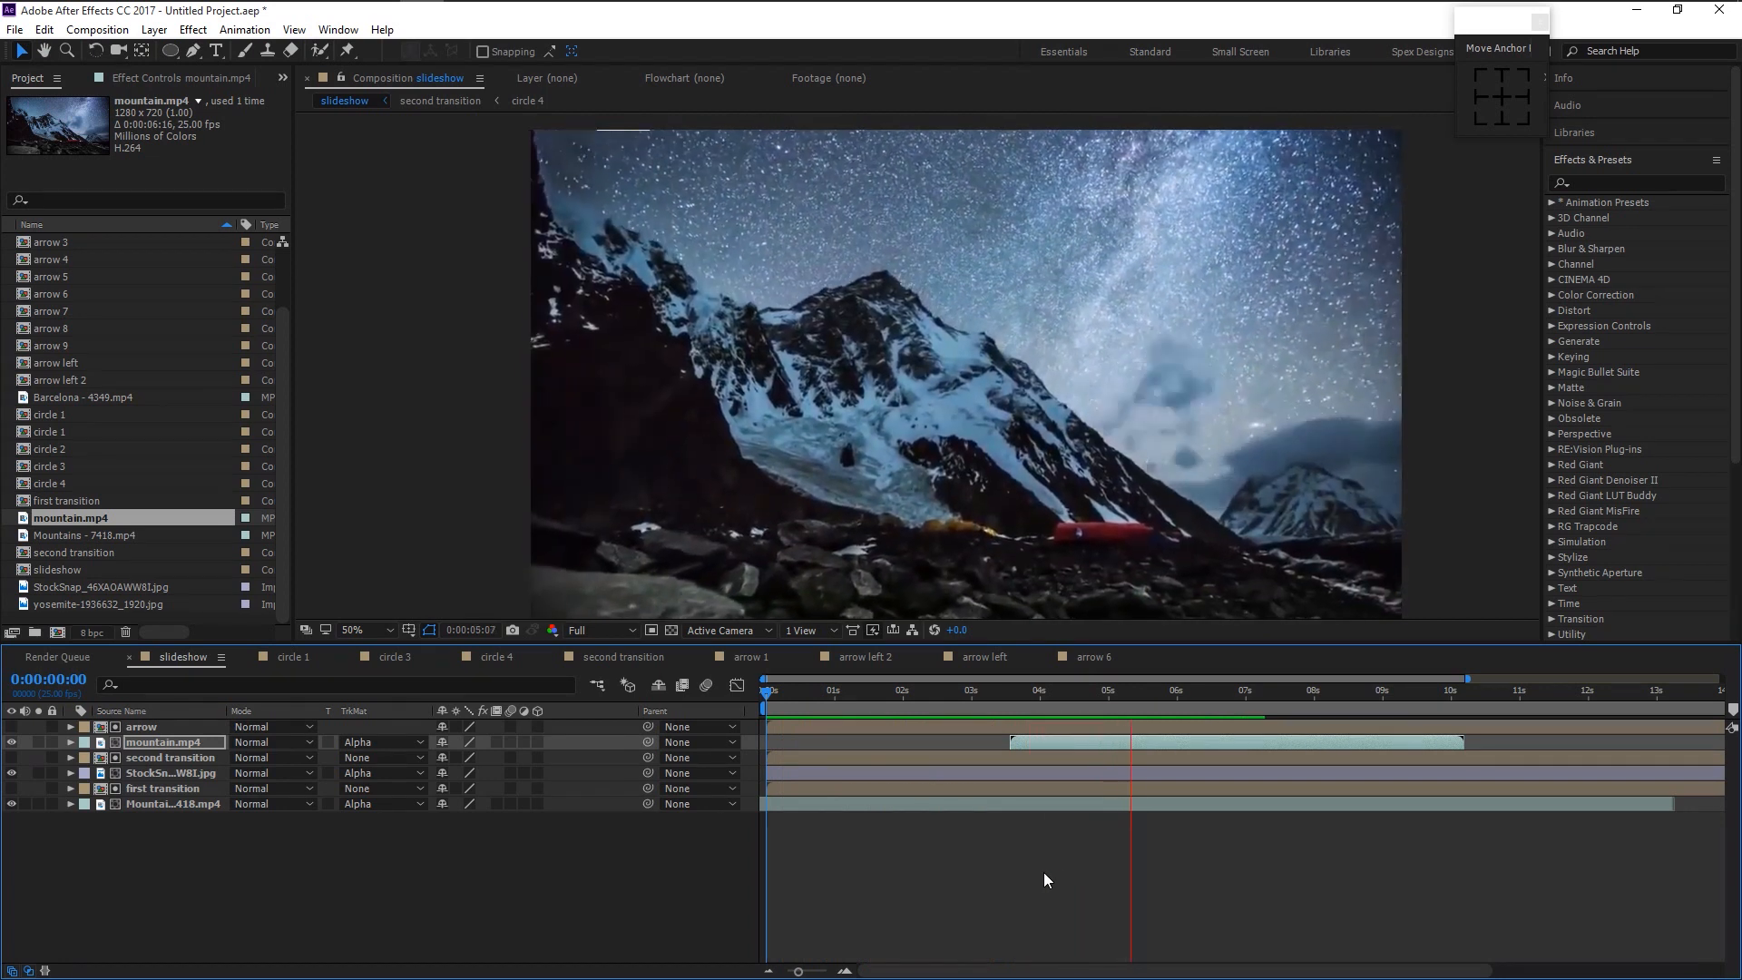
pyautogui.press('space')
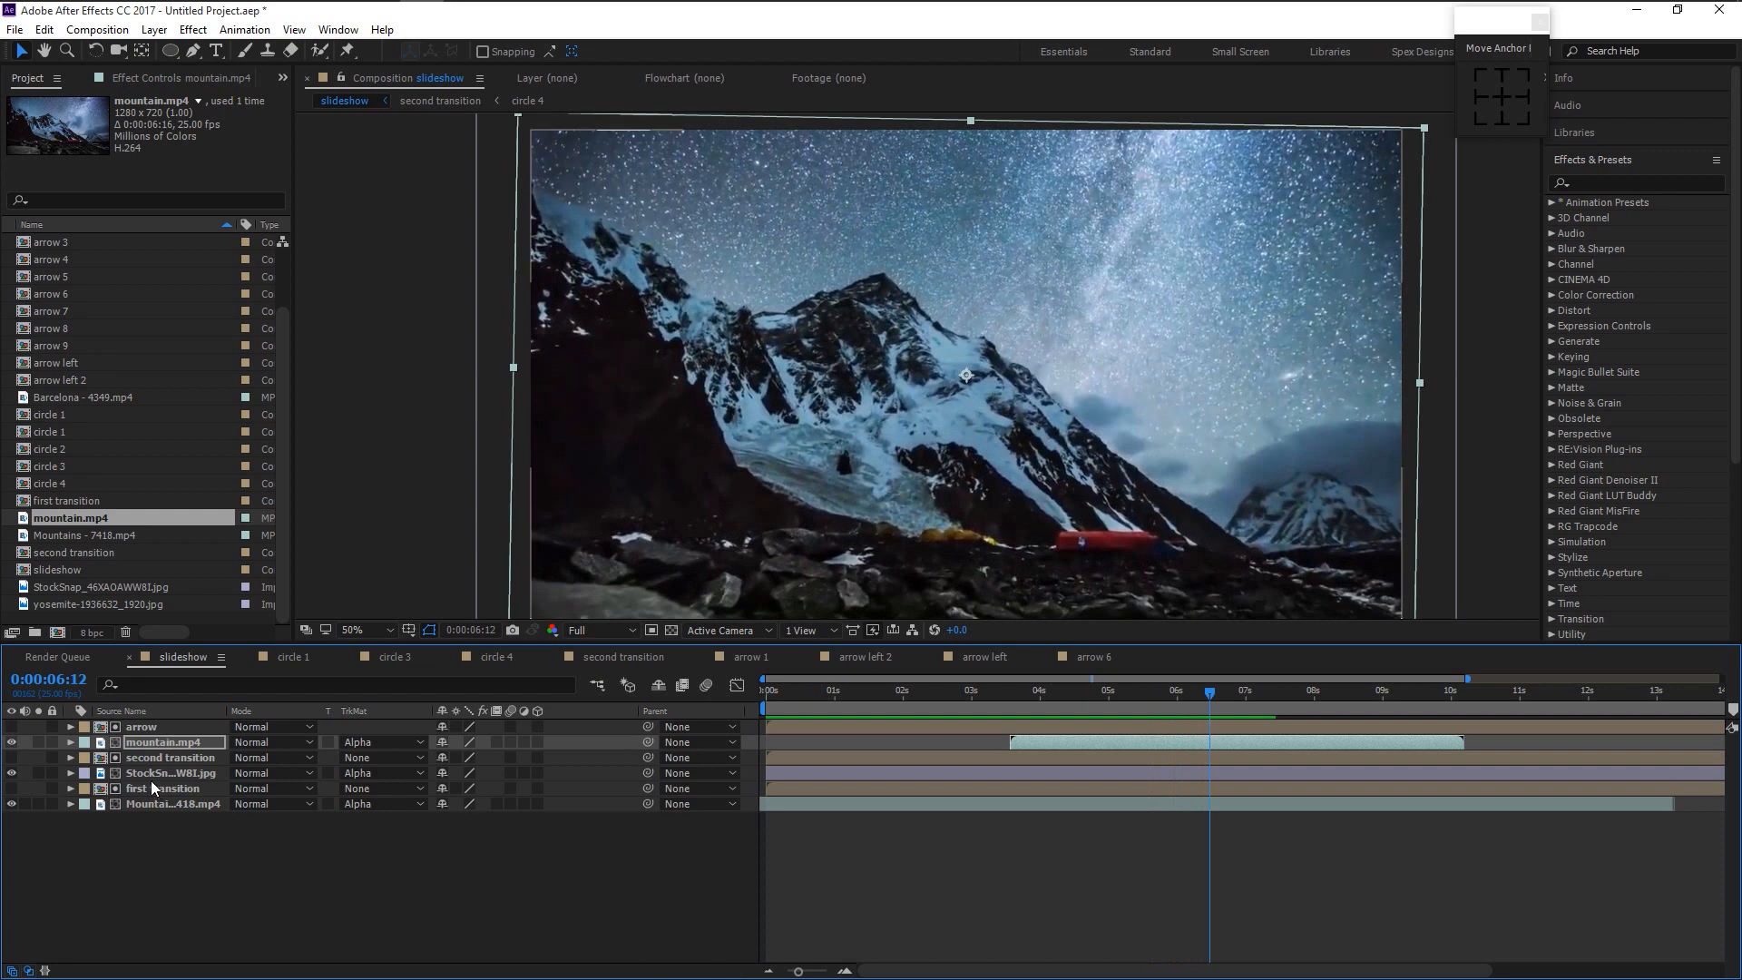
# - Duplicate second transition and add 'second transition 2' on top, starting later
pyautogui.click(176, 788)
pyautogui.rightClick(185, 758)
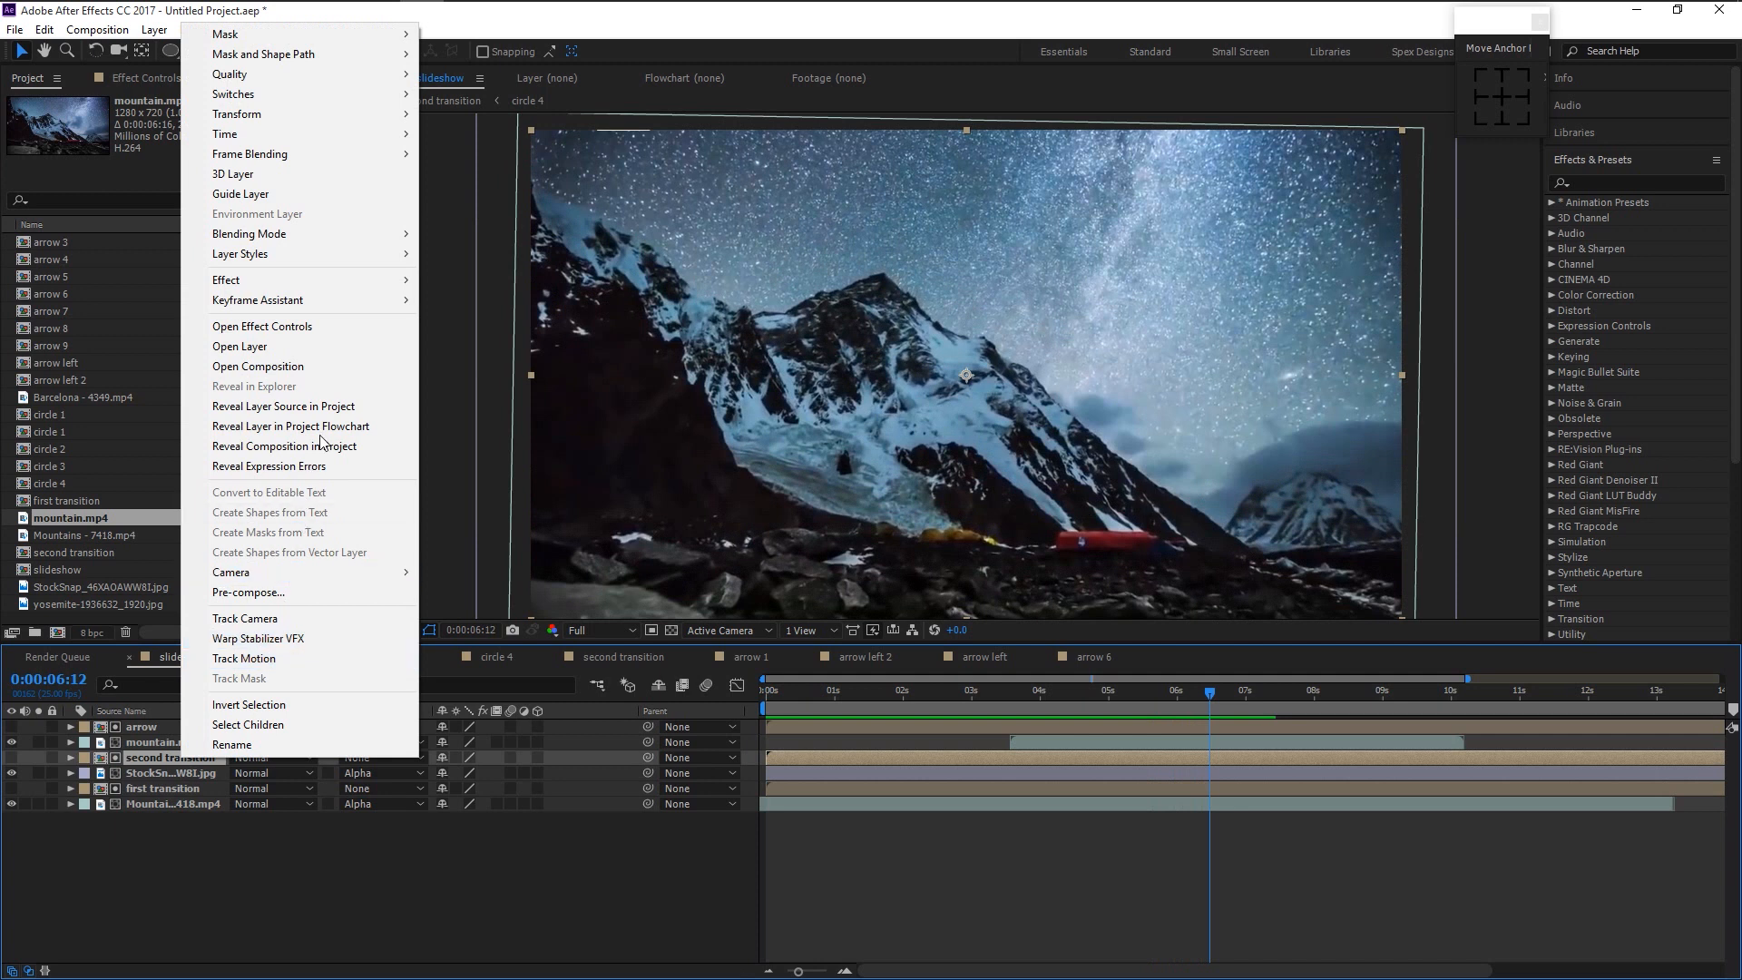
pyautogui.click(336, 407)
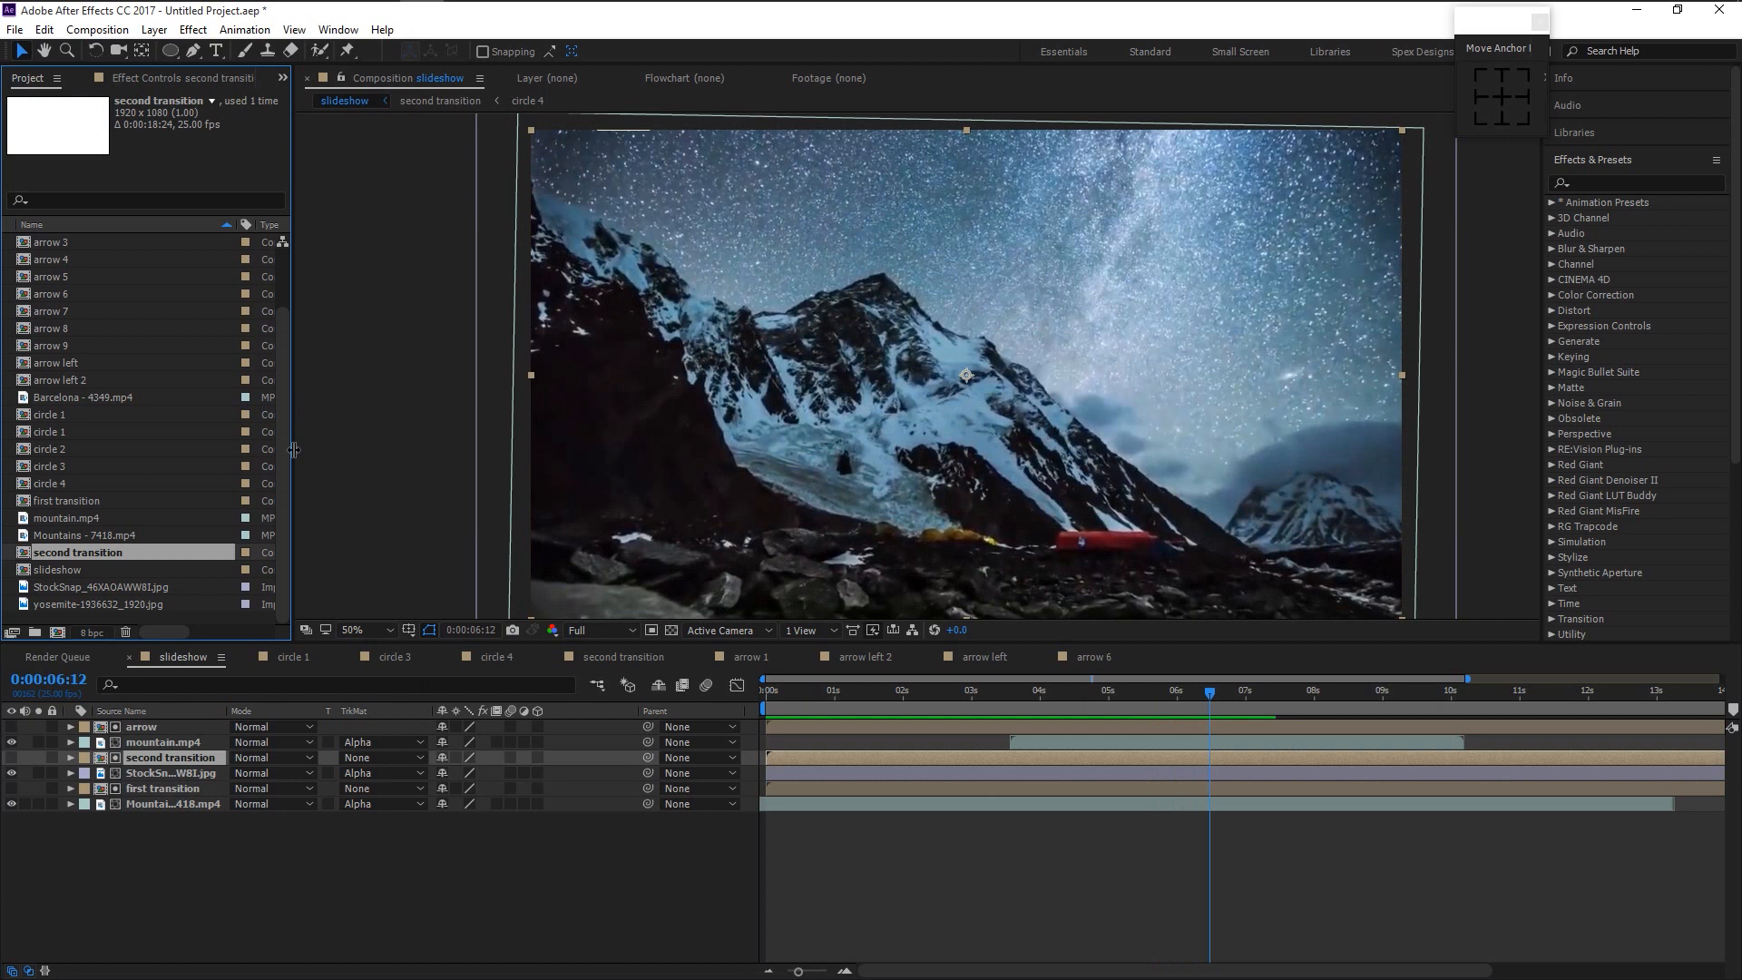
pyautogui.hotkey('ctrl', 'd')
pyautogui.moveTo(122, 550); pyautogui.dragTo(165, 722)
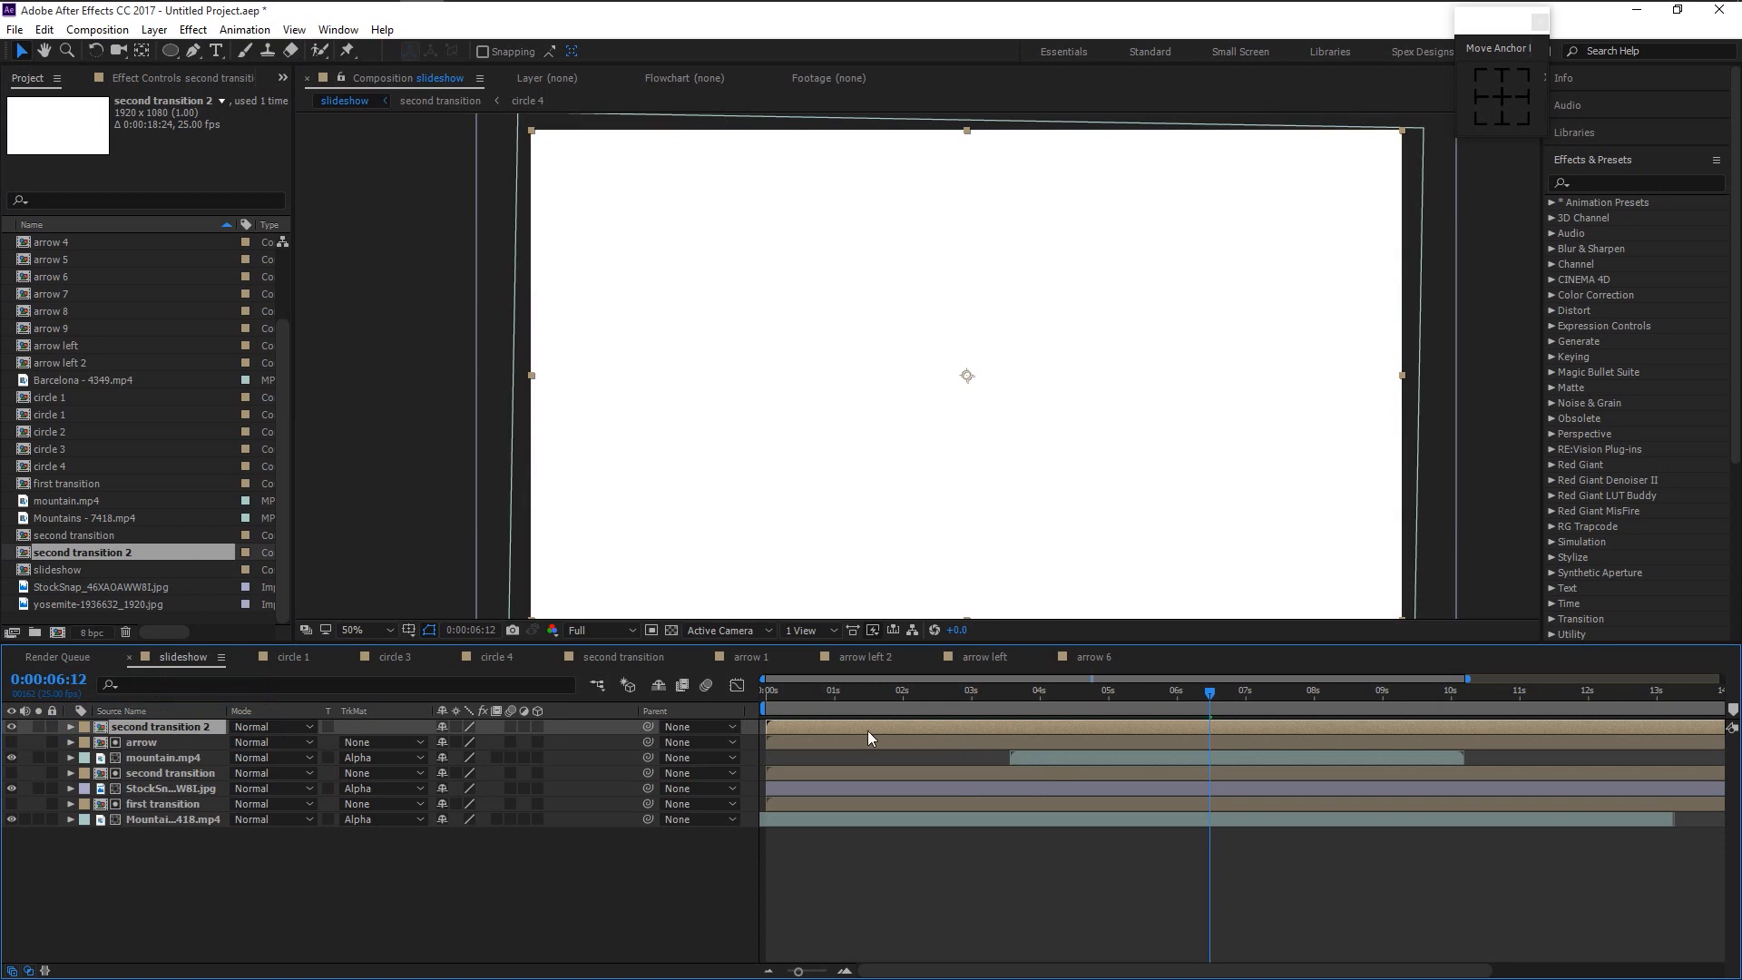
pyautogui.moveTo(848, 728); pyautogui.dragTo(1291, 708)
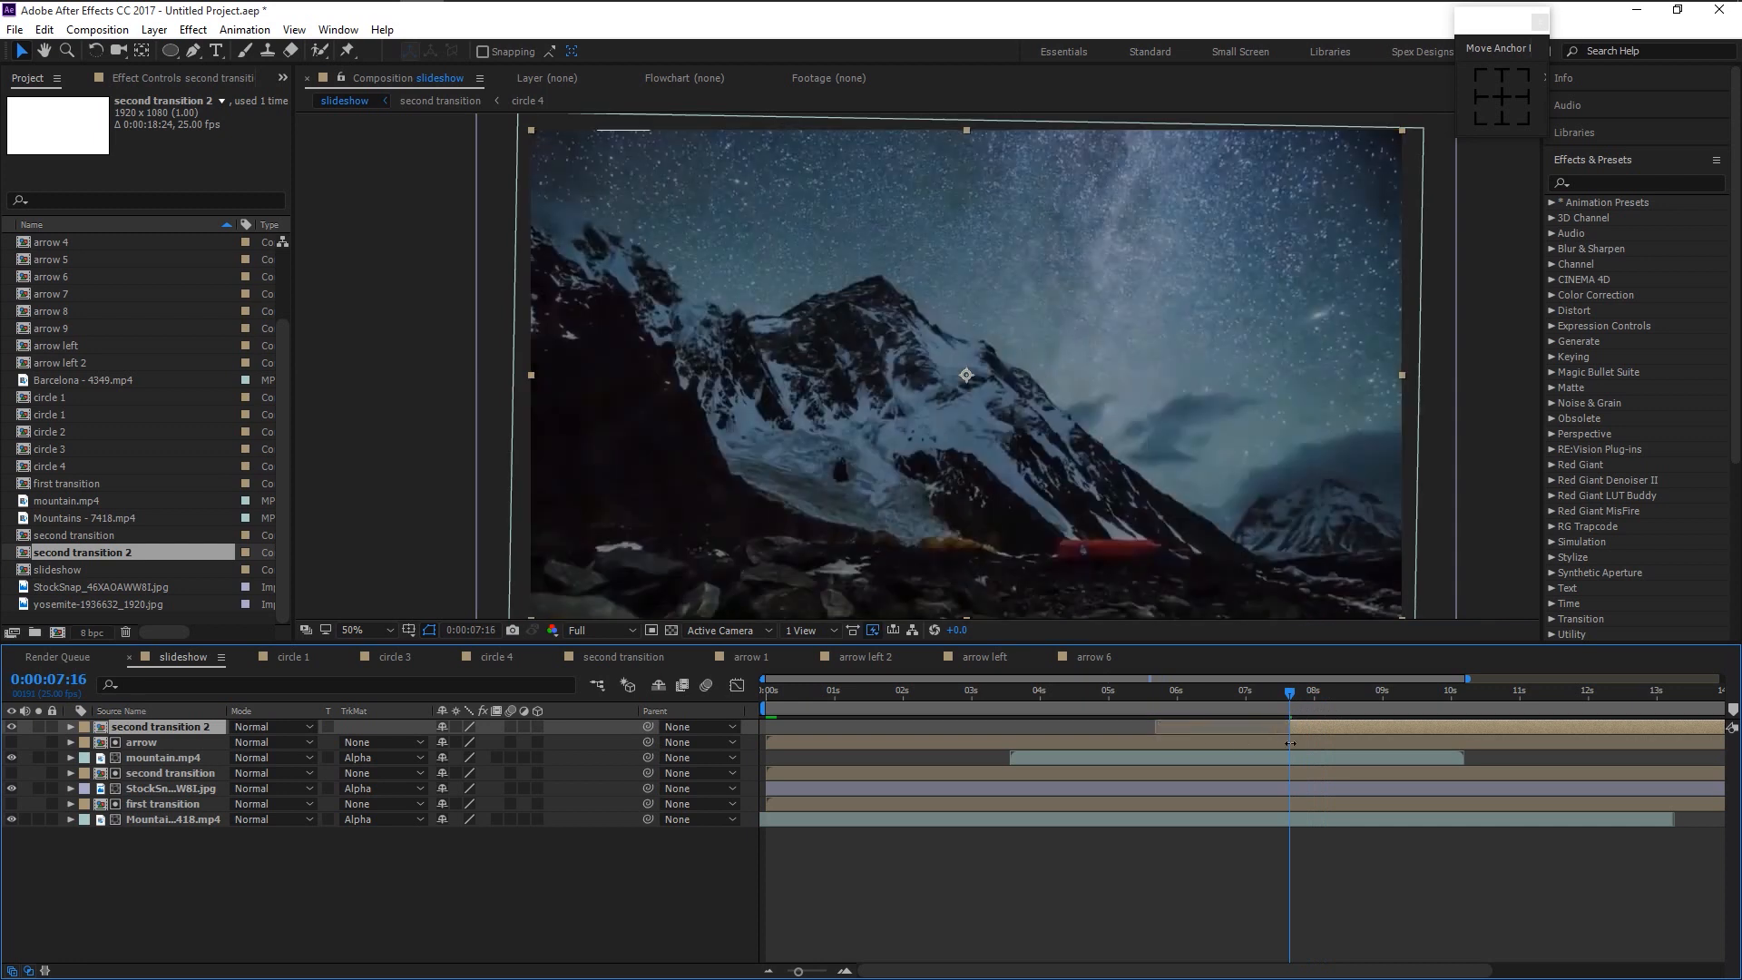
pyautogui.moveTo(1341, 722); pyautogui.dragTo(1222, 712)
# - Set second transition 2's rotation to 180° so the circles reverse
pyautogui.press('r')
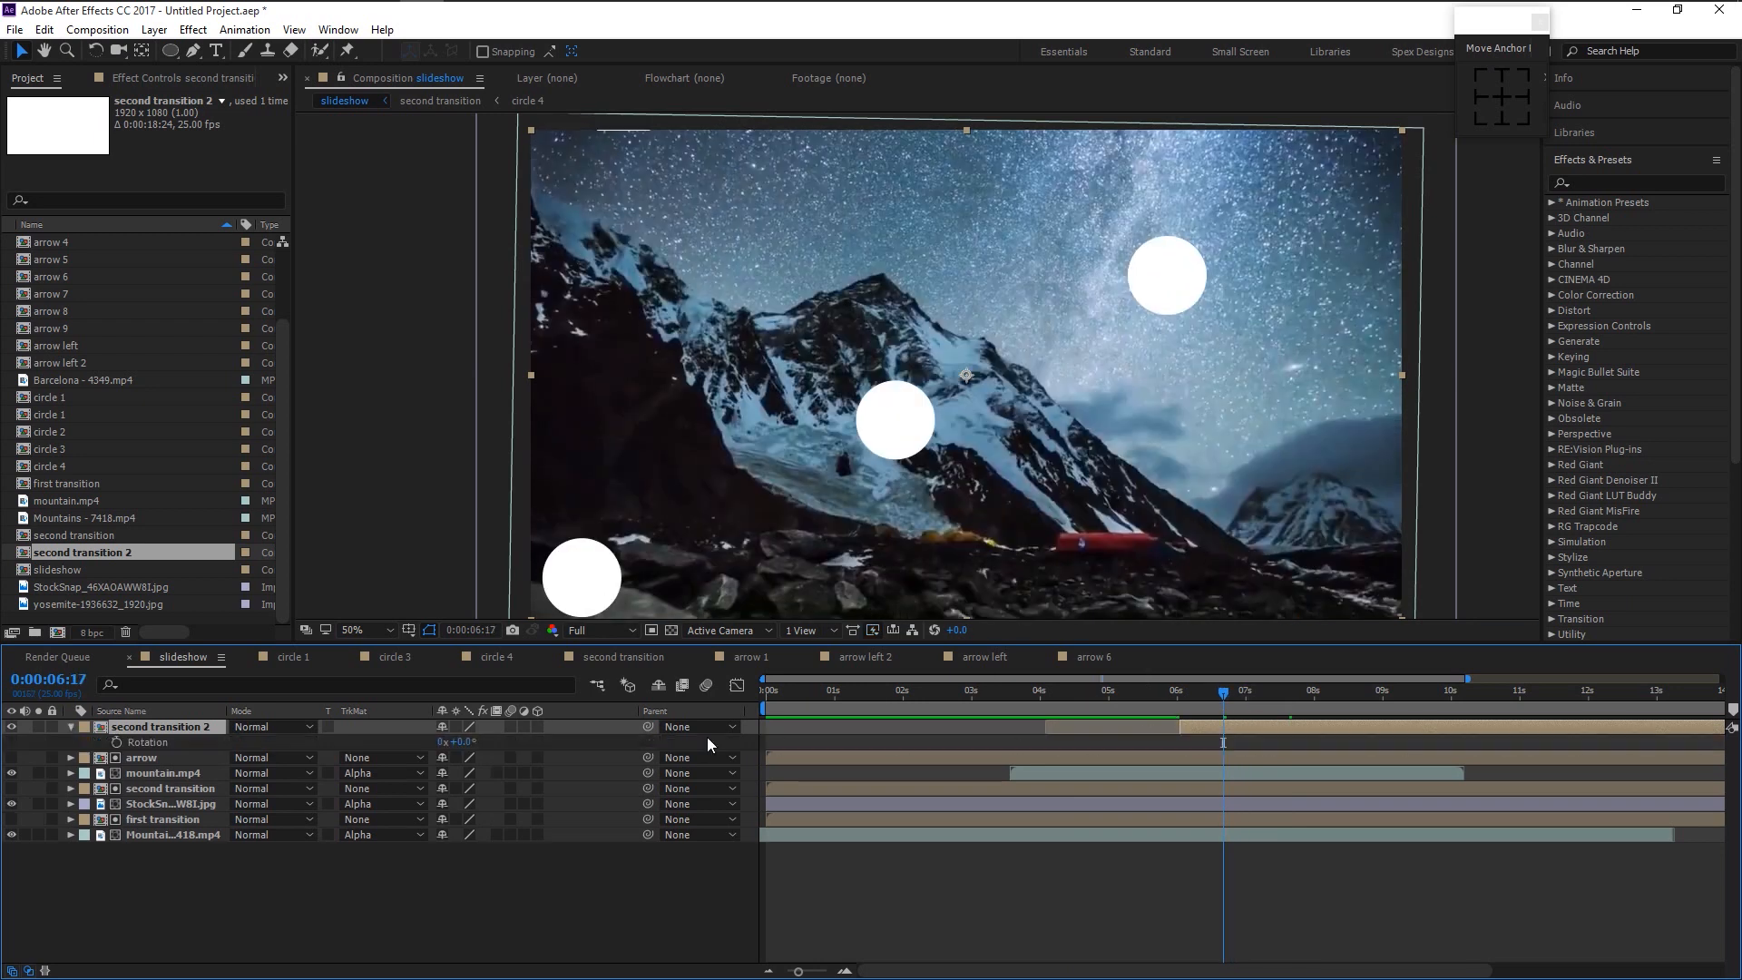
pyautogui.click(465, 742)
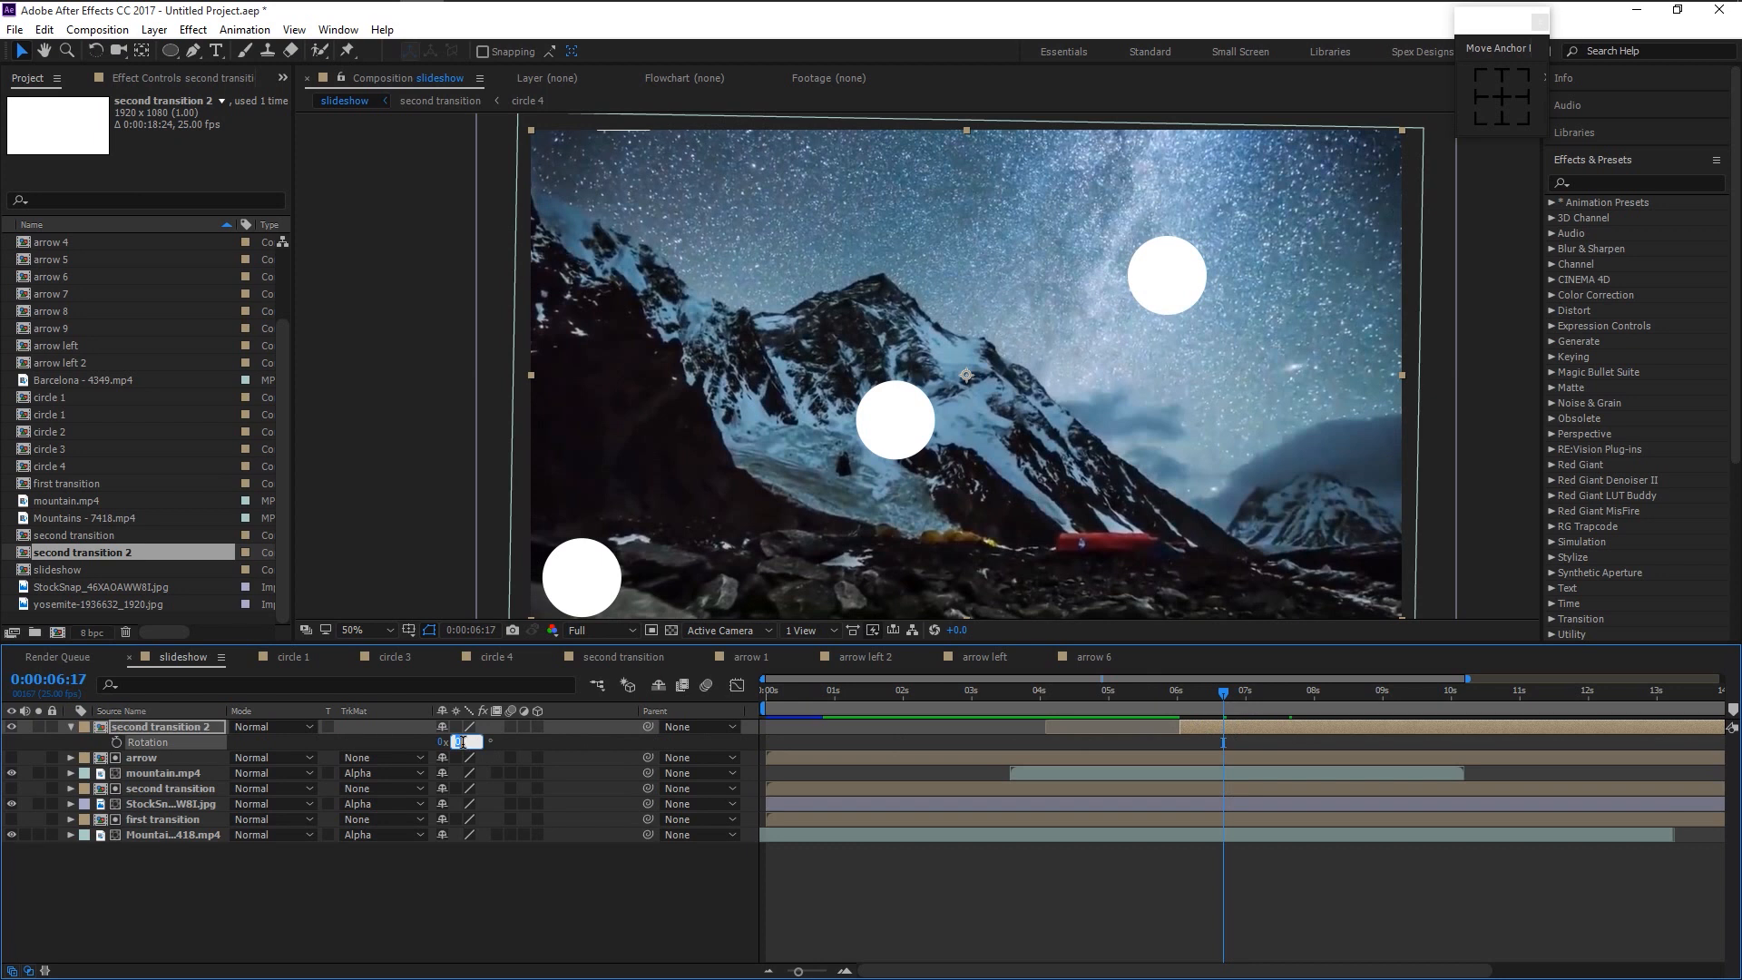
pyautogui.write('180')
pyautogui.press('Return')
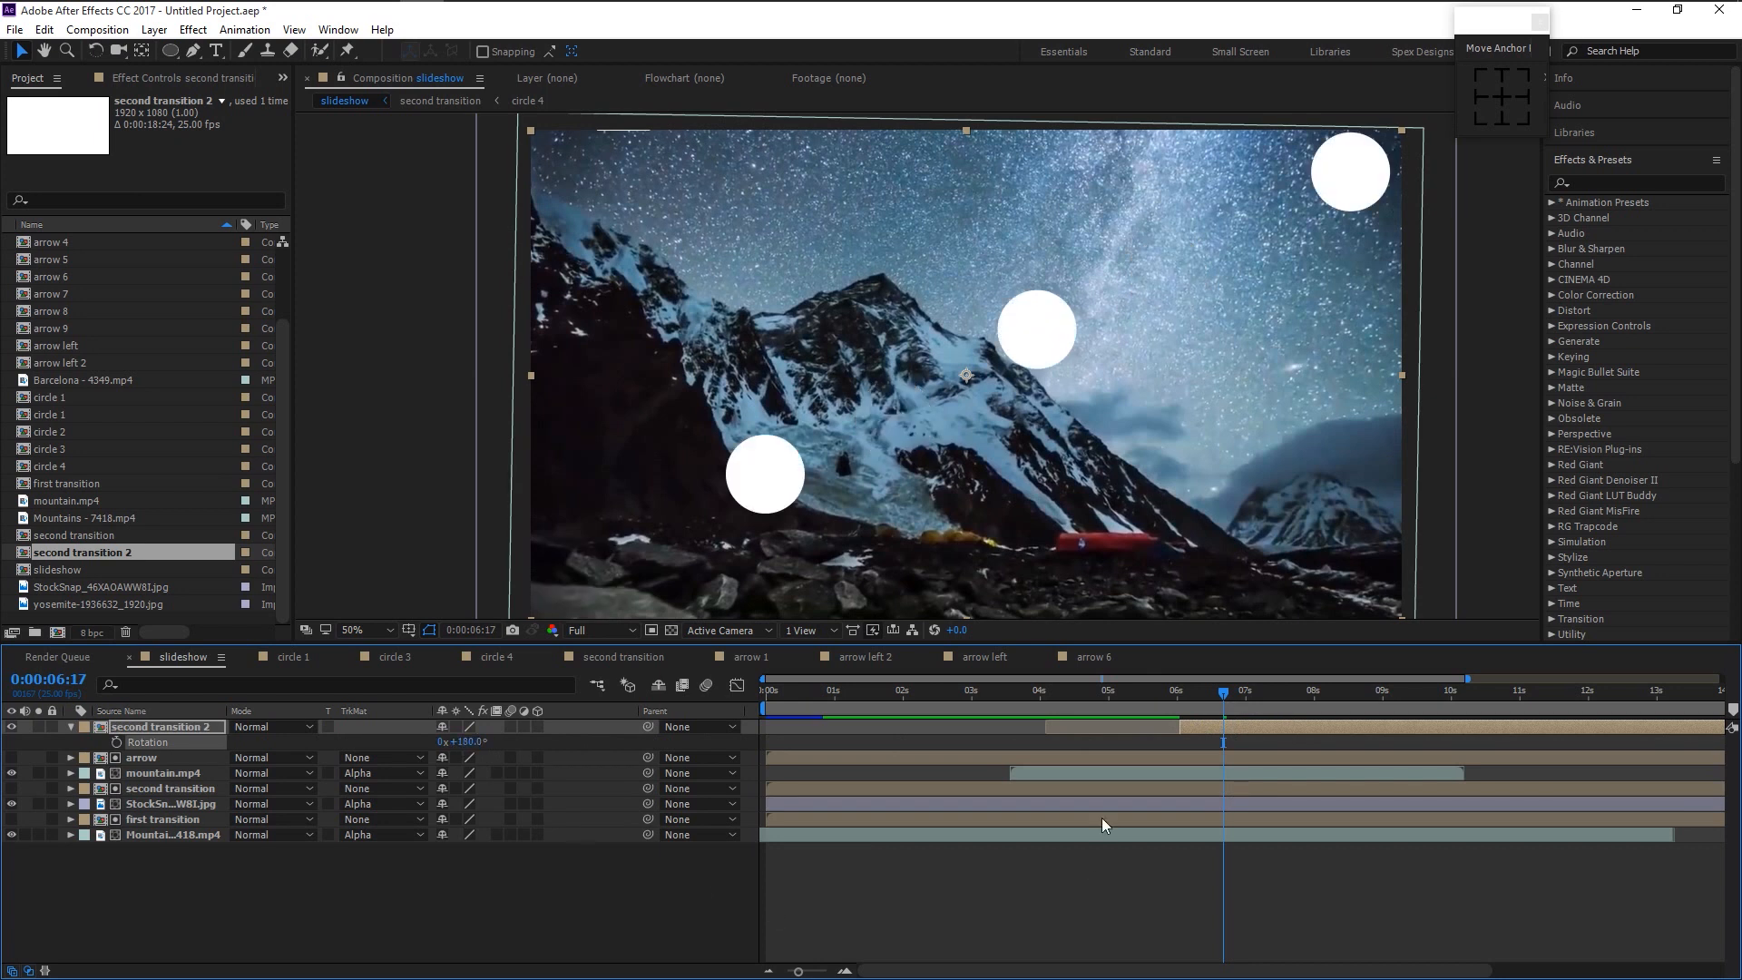
pyautogui.moveTo(1229, 691)
pyautogui.mouseDown()
pyautogui.moveTo(1327, 703)
pyautogui.moveTo(1195, 698)
pyautogui.mouseUp()
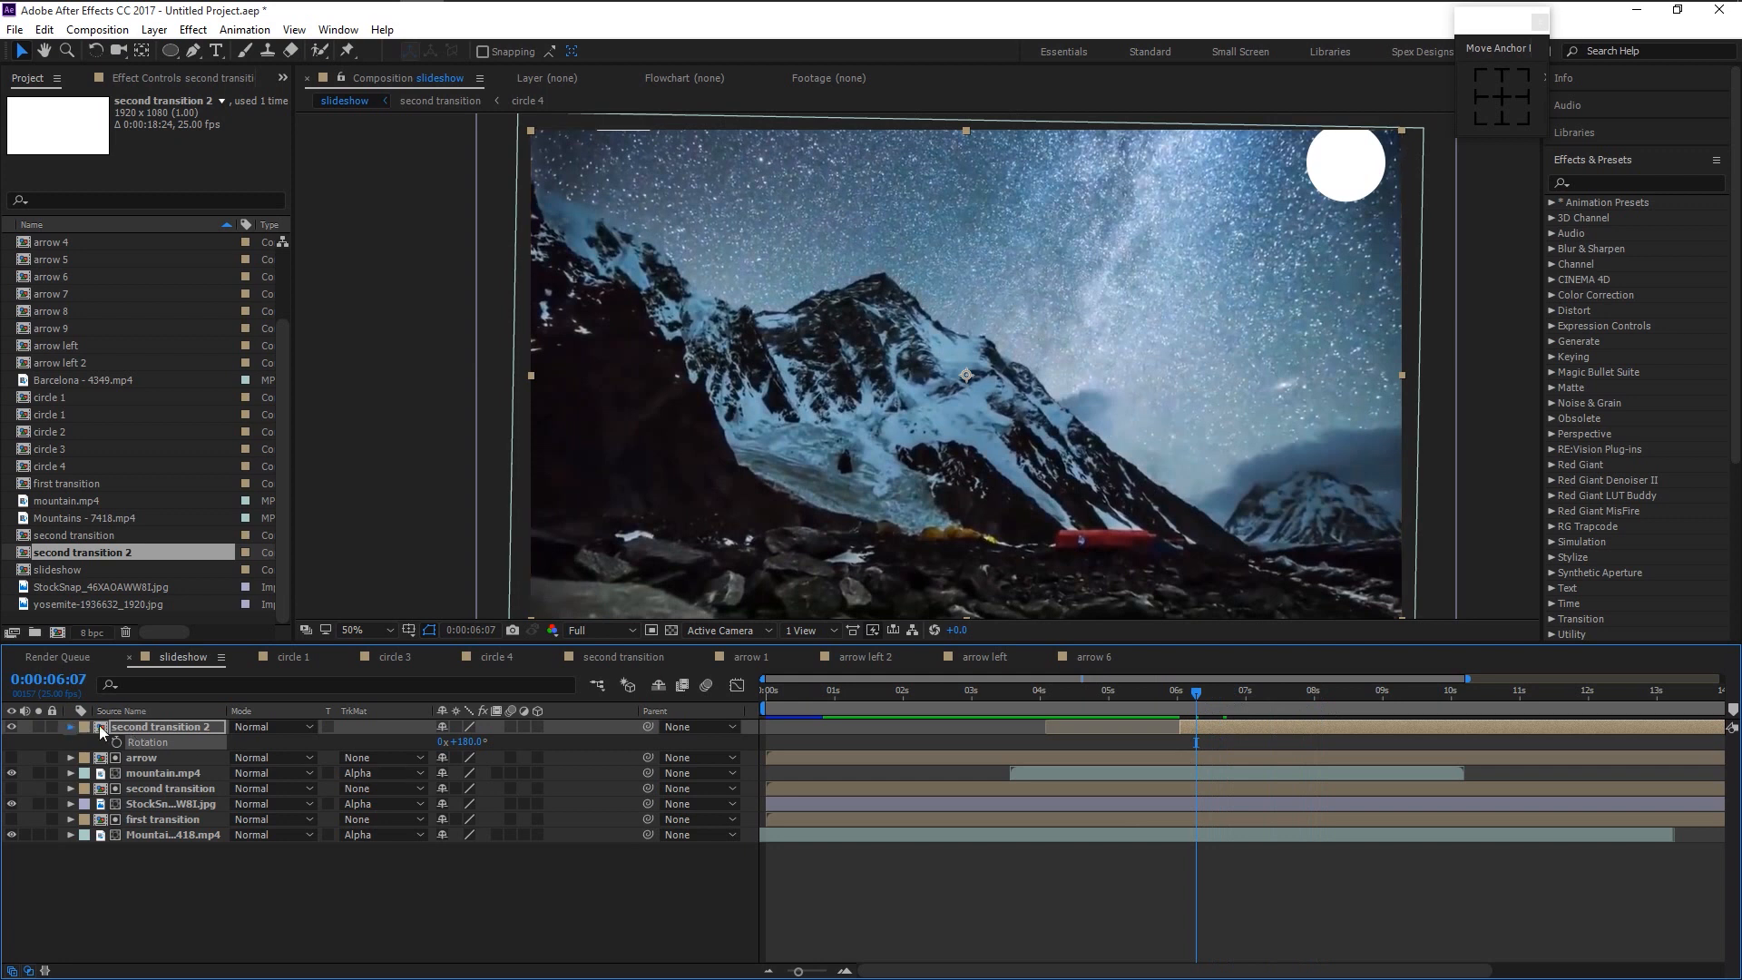
# - Add Barcelona - 4349.mp4 to the slideshow, starting around four seconds
pyautogui.press('r')
pyautogui.click(77, 603)
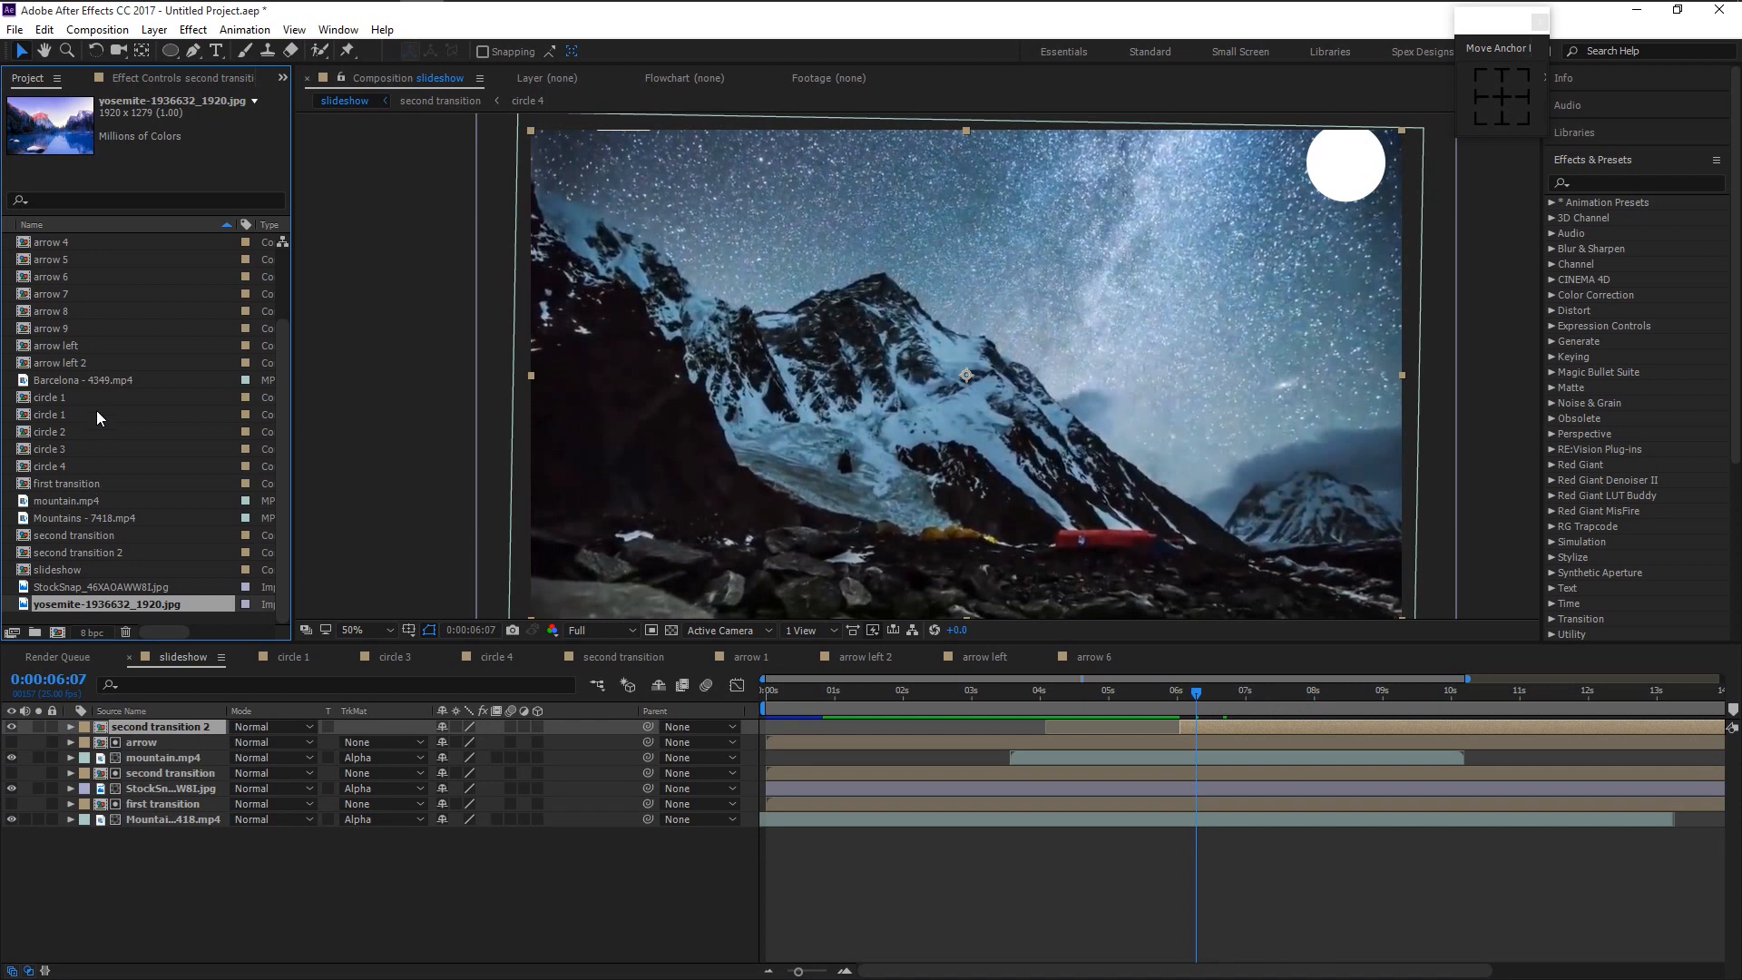
pyautogui.click(105, 382)
pyautogui.moveTo(117, 378); pyautogui.dragTo(146, 737)
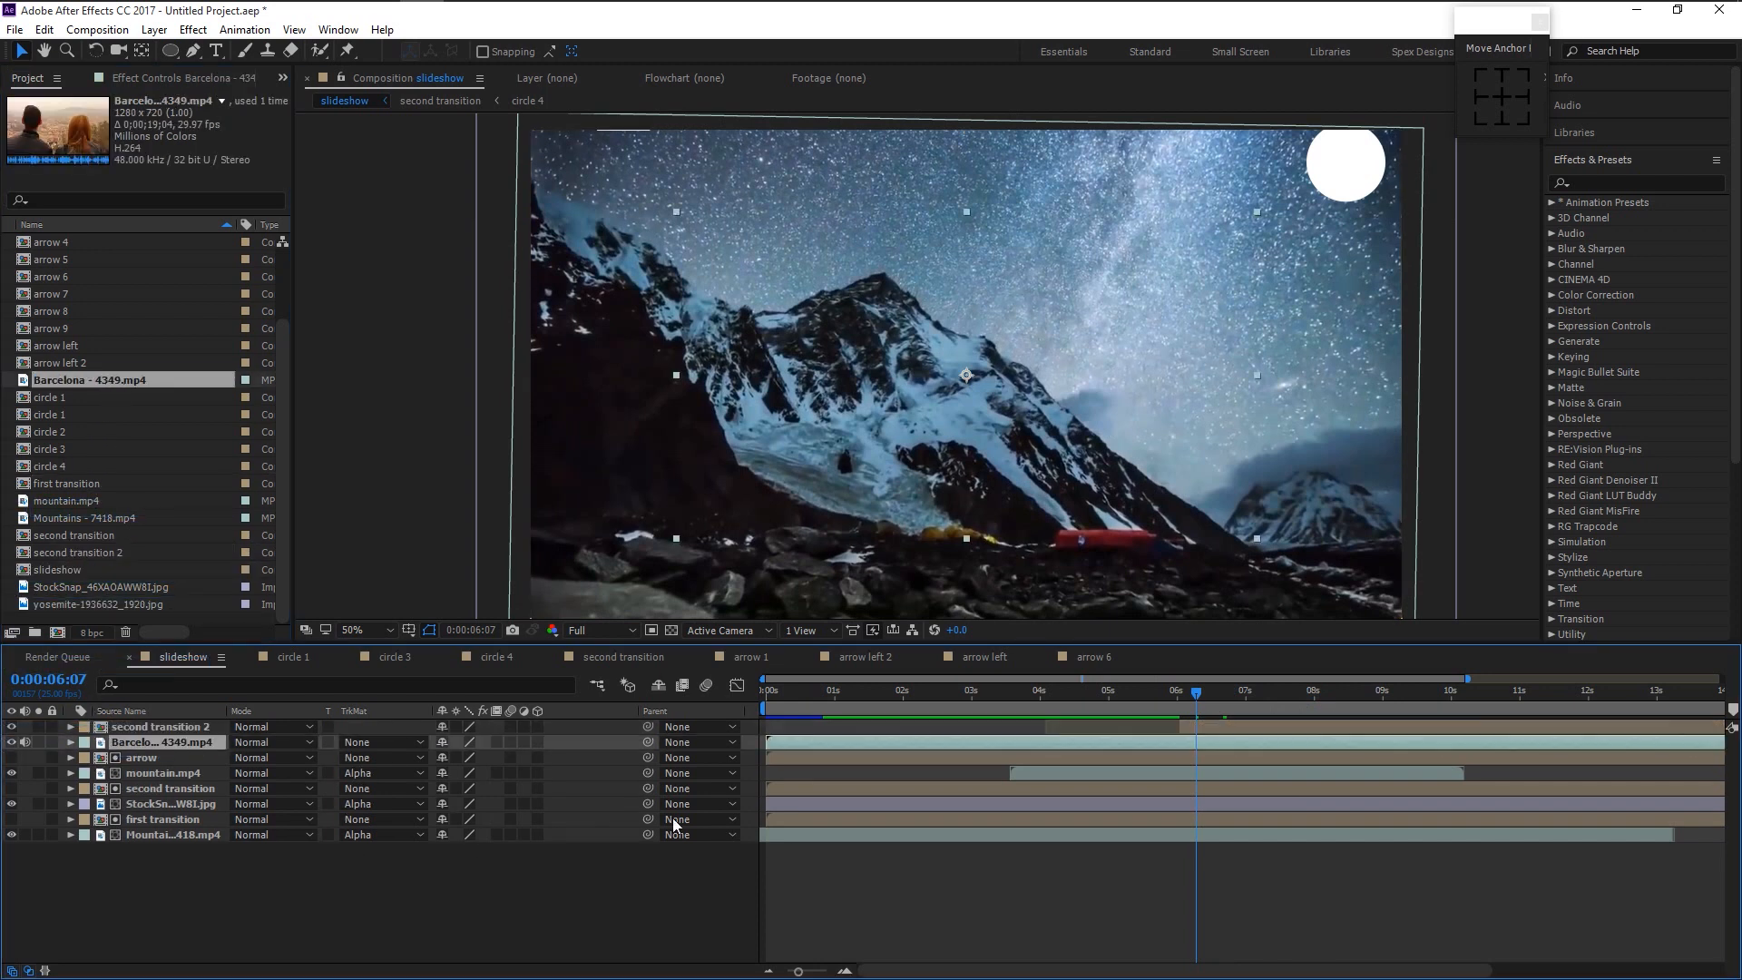
pyautogui.moveTo(780, 742); pyautogui.dragTo(1196, 747)
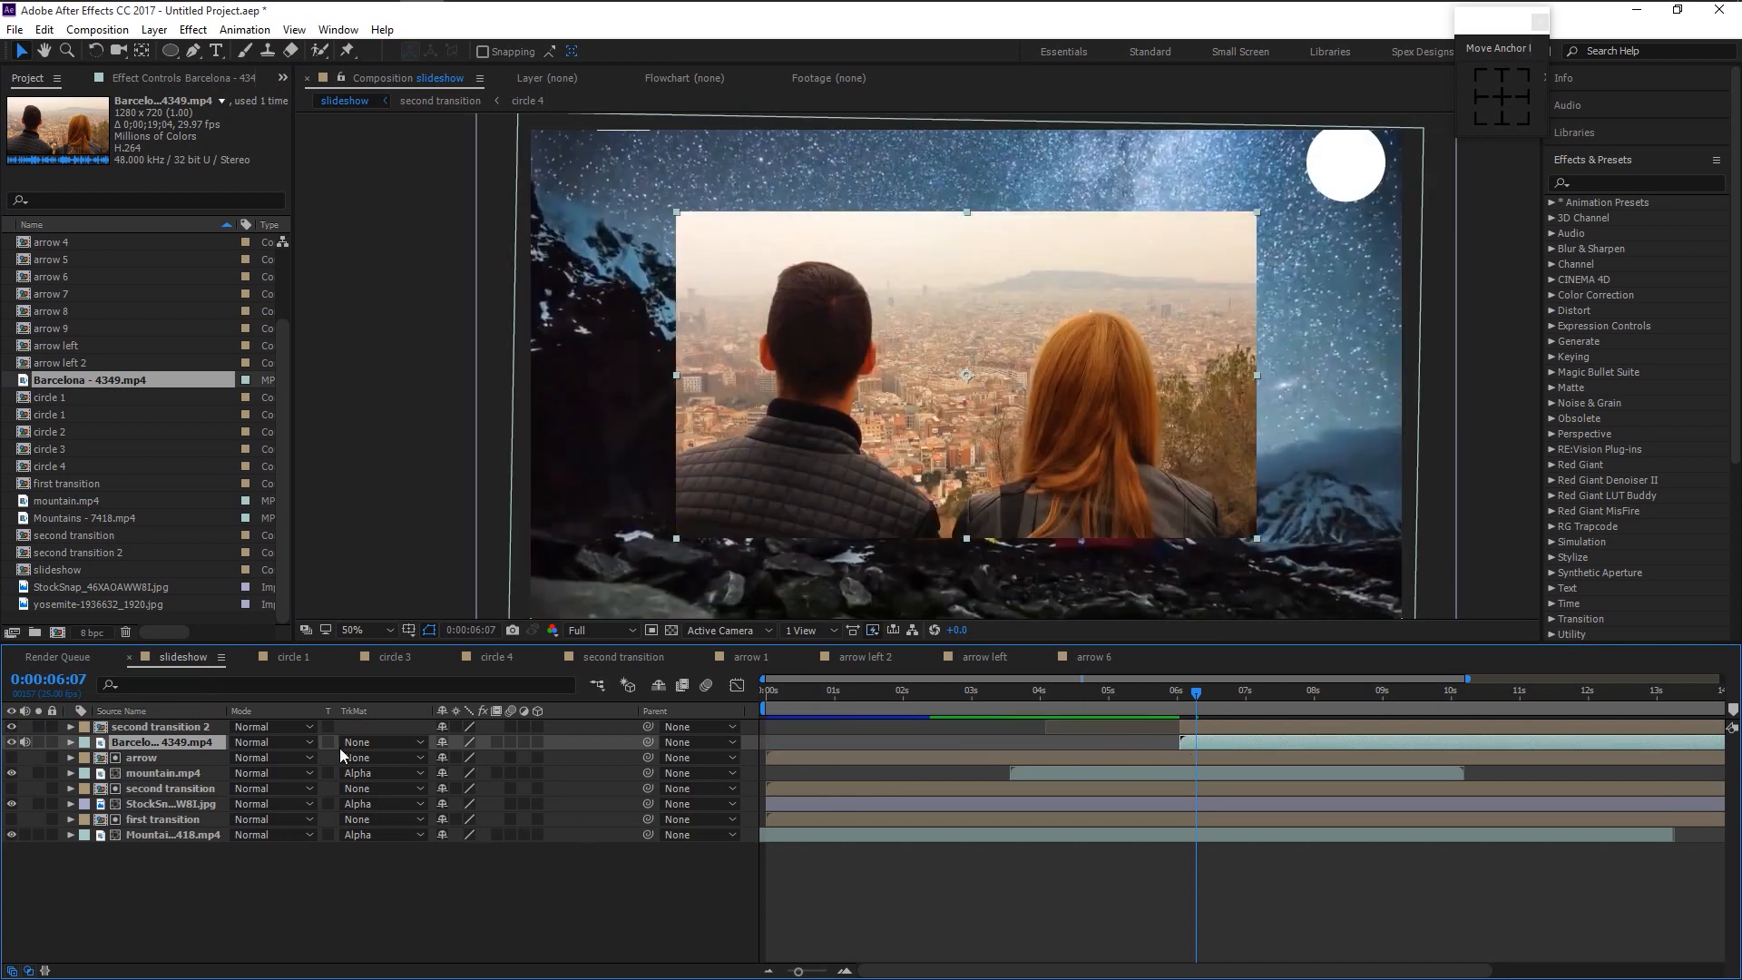
# - Scale the Barcelona clip to about 166%, set Alpha Matte, and preview
pyautogui.press('s')
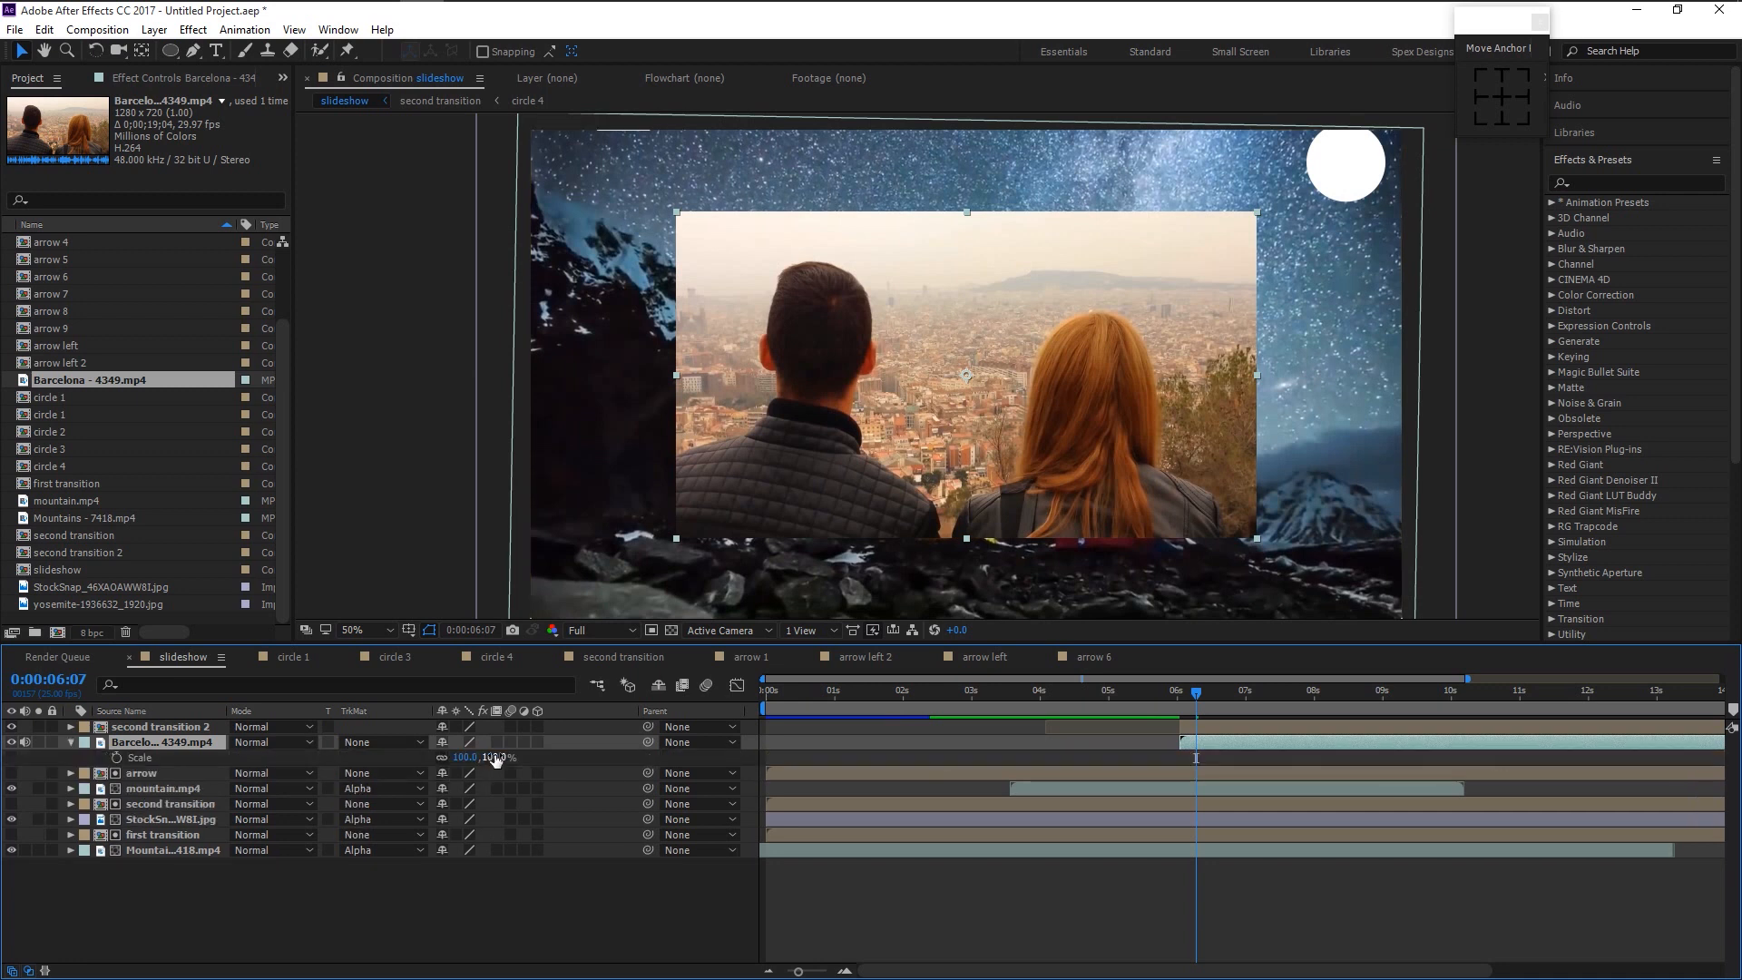
pyautogui.moveTo(528, 757); pyautogui.dragTo(561, 771)
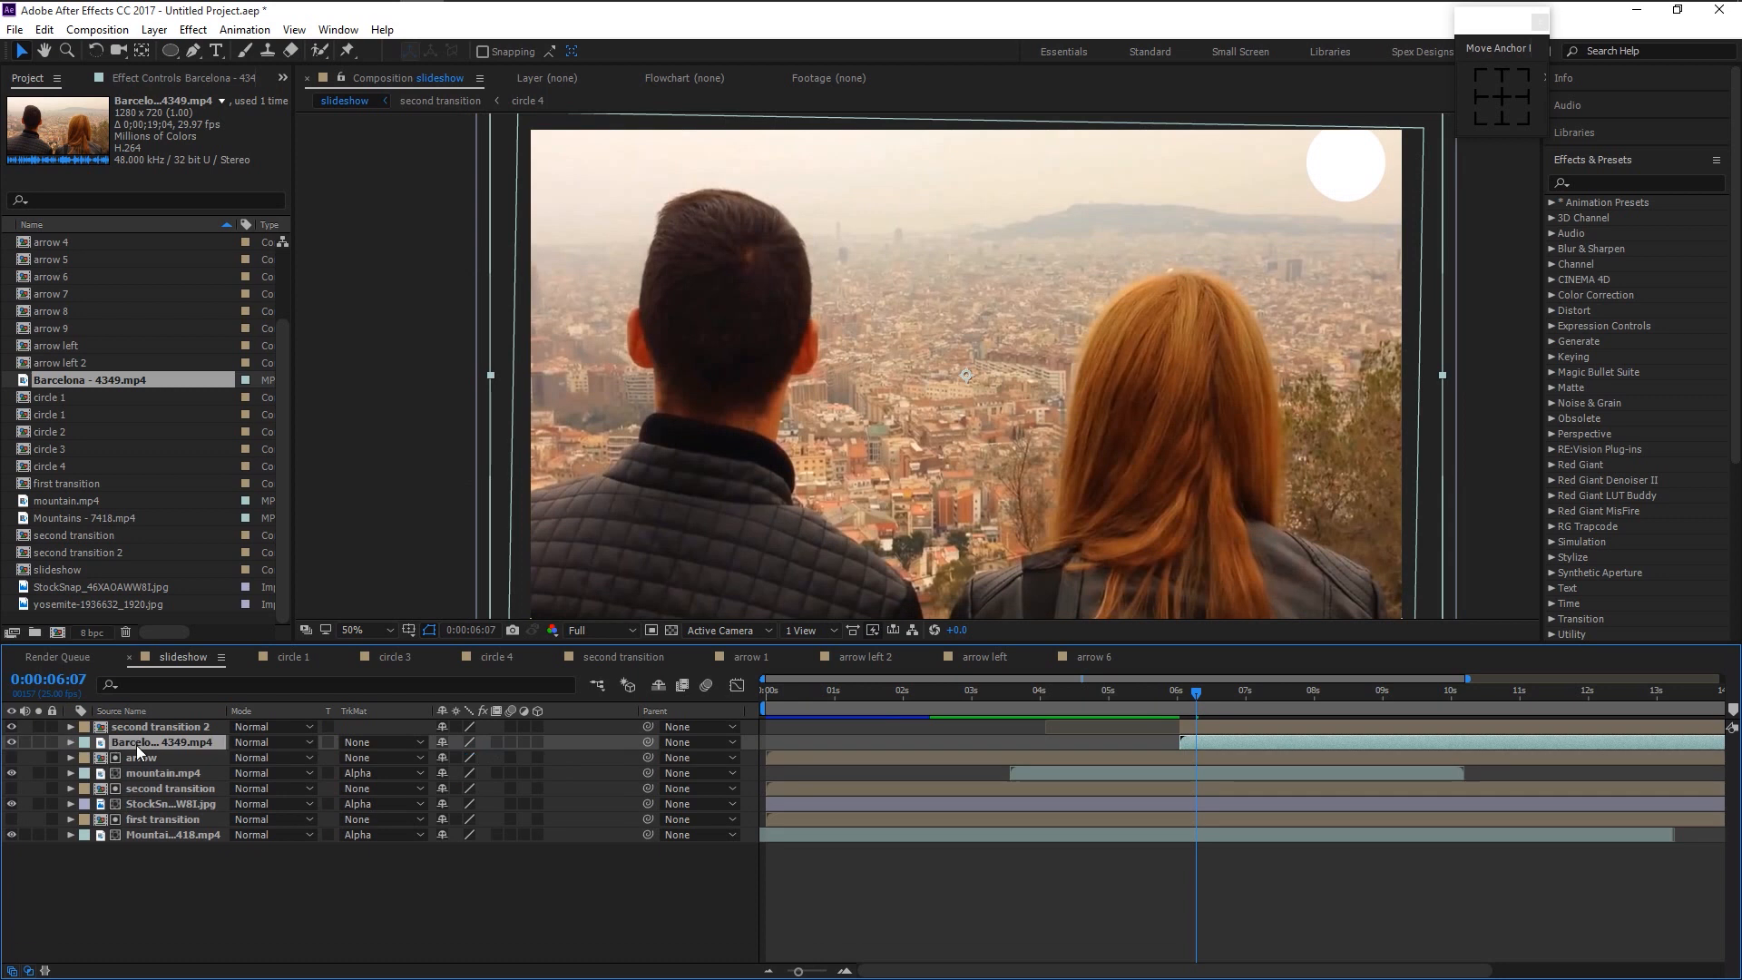
pyautogui.click(352, 747)
pyautogui.click(408, 785)
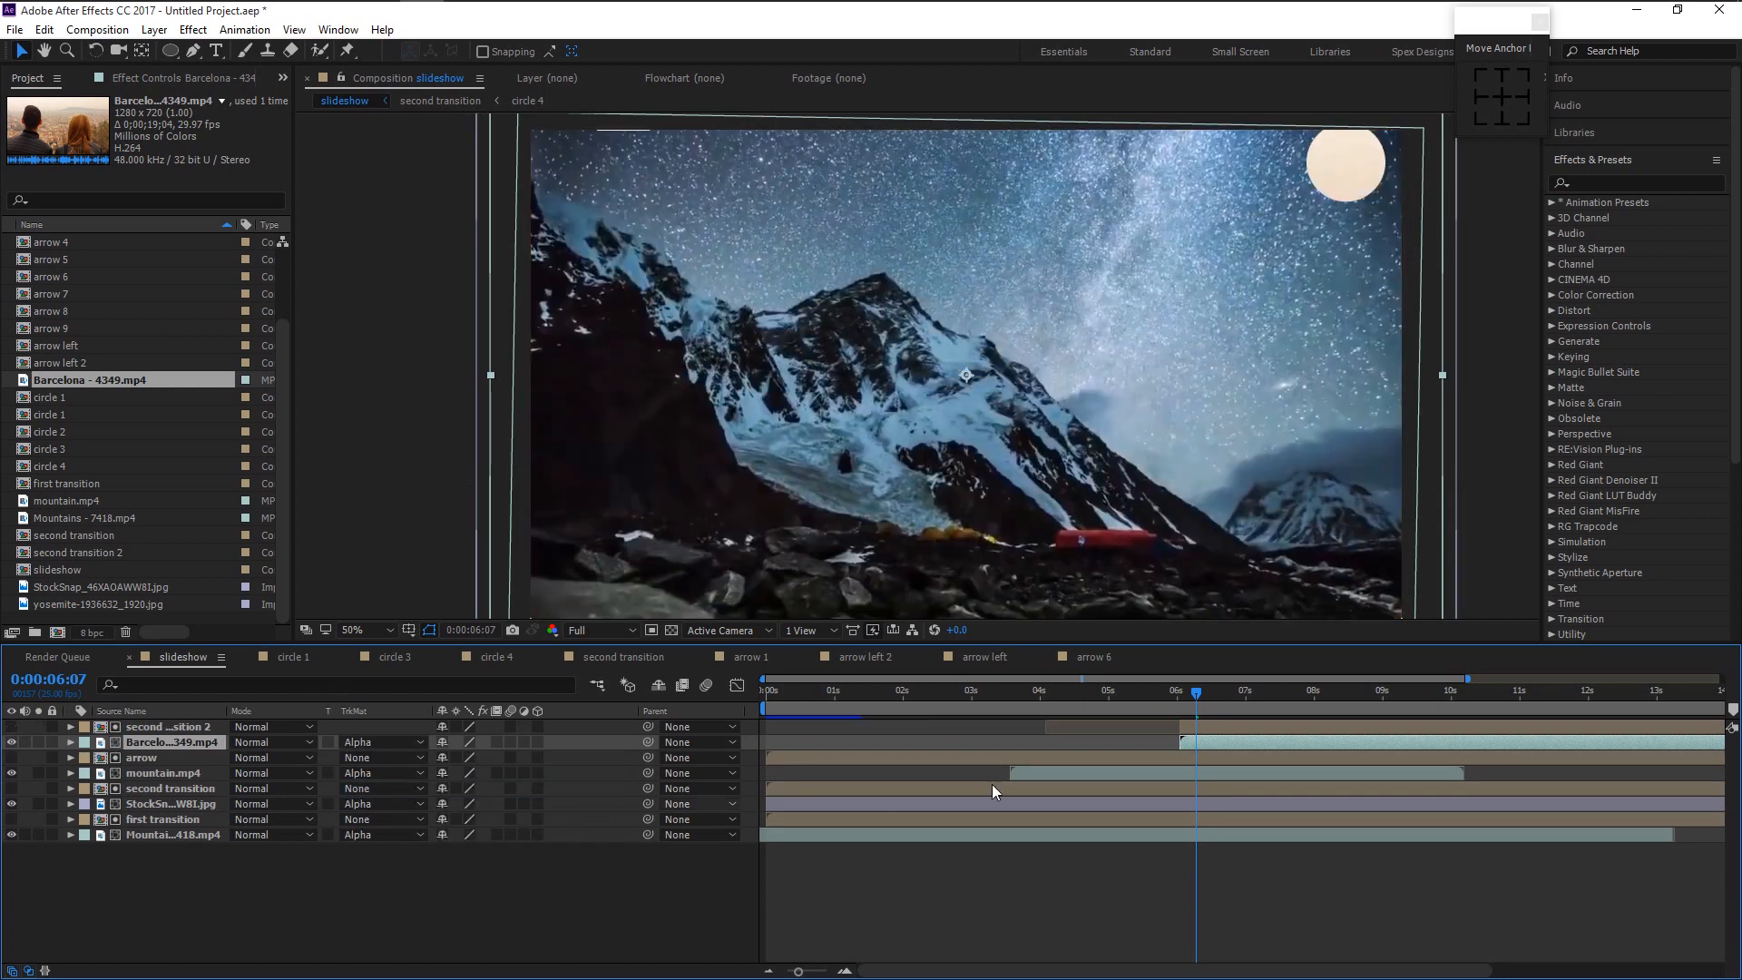
pyautogui.moveTo(1197, 694); pyautogui.dragTo(1126, 697)
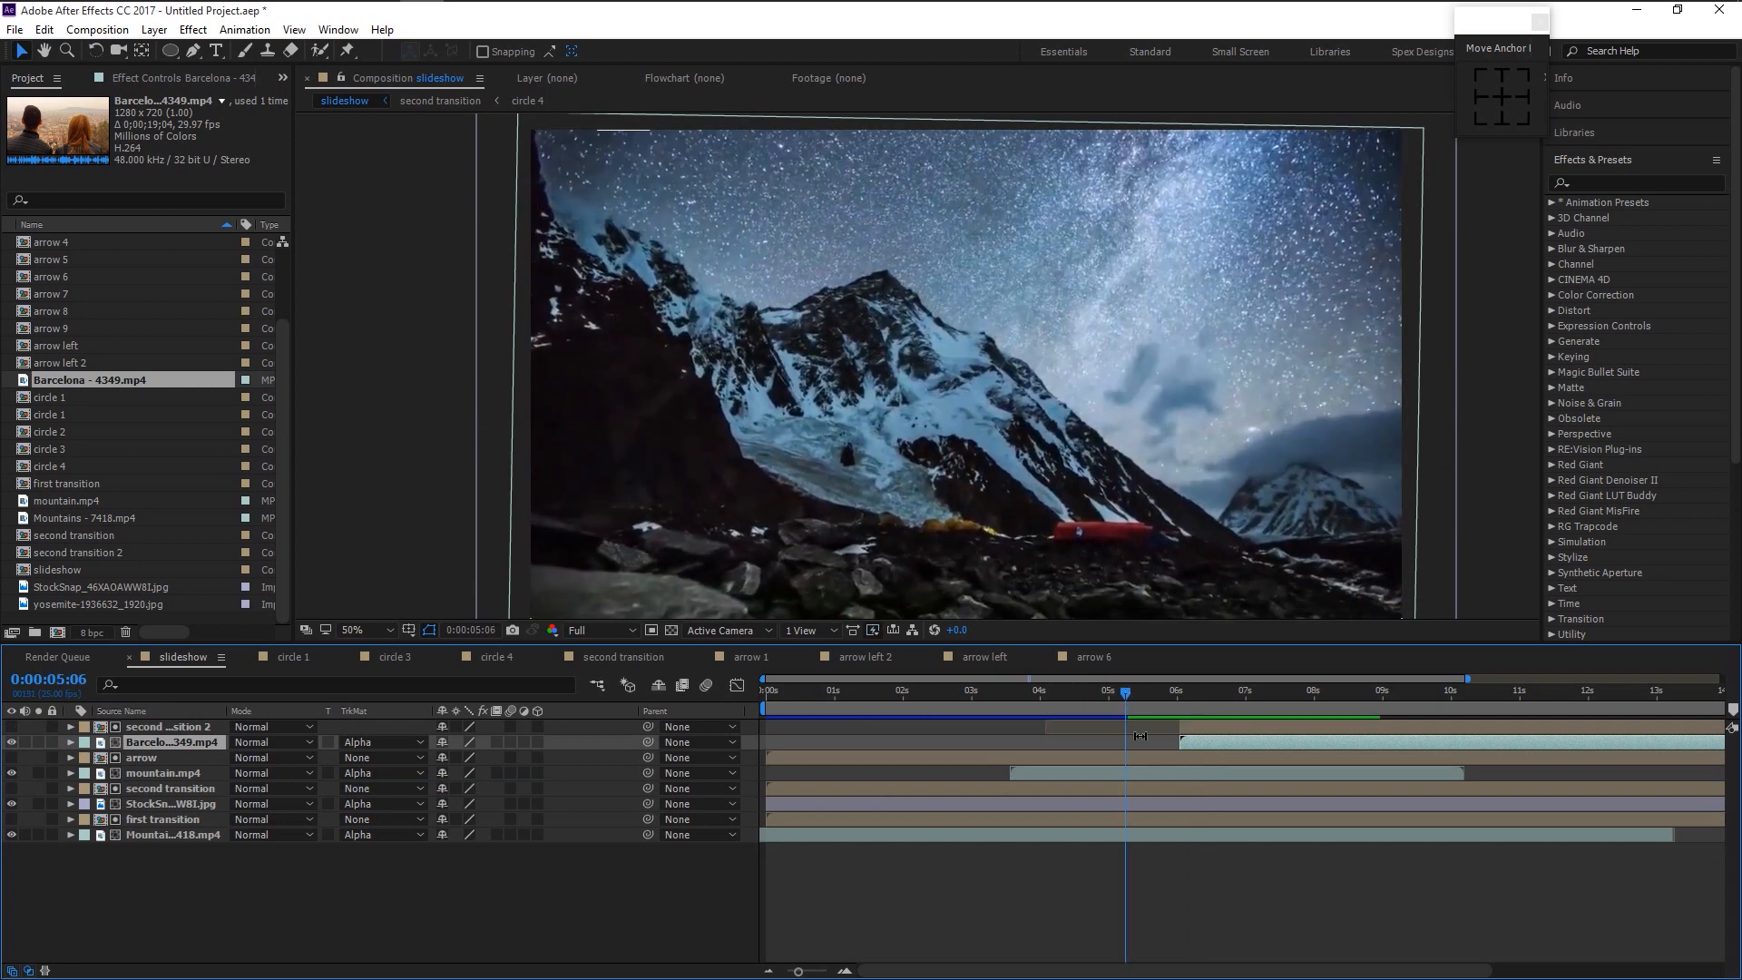
pyautogui.press('space')
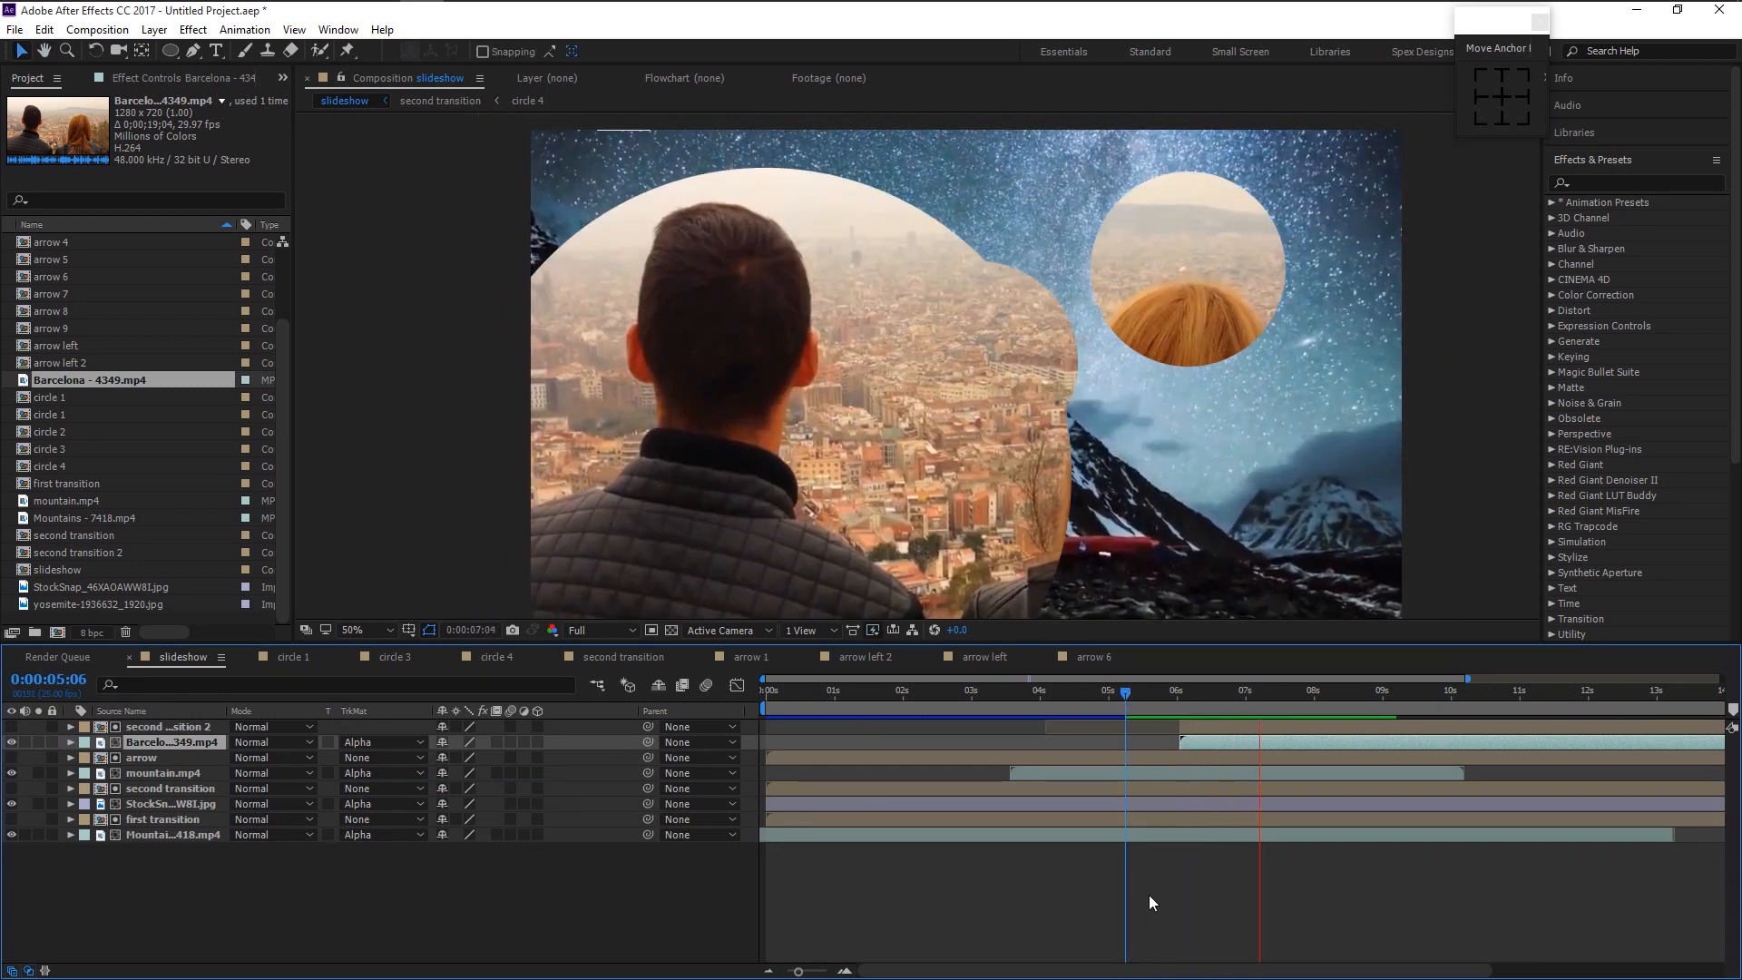
pyautogui.press('space')
pyautogui.click(429, 929)
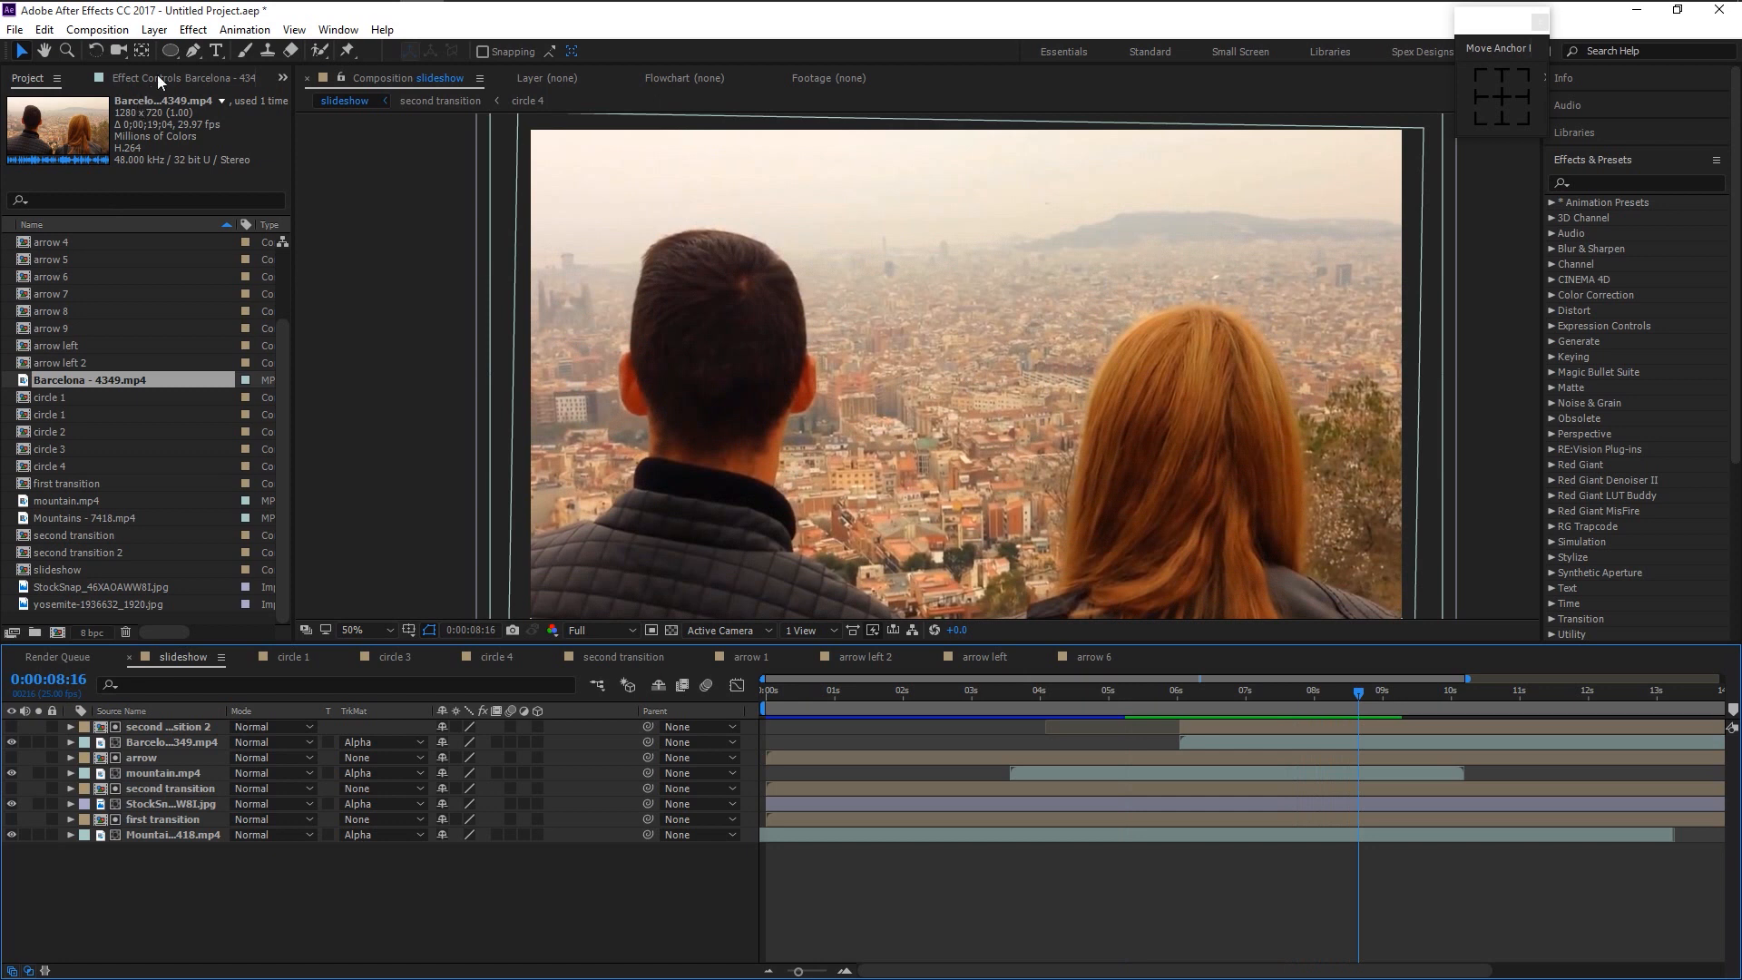
# - Draw a tall, thin white rectangle over the photo
pyautogui.moveTo(170, 52); pyautogui.dragTo(199, 59)
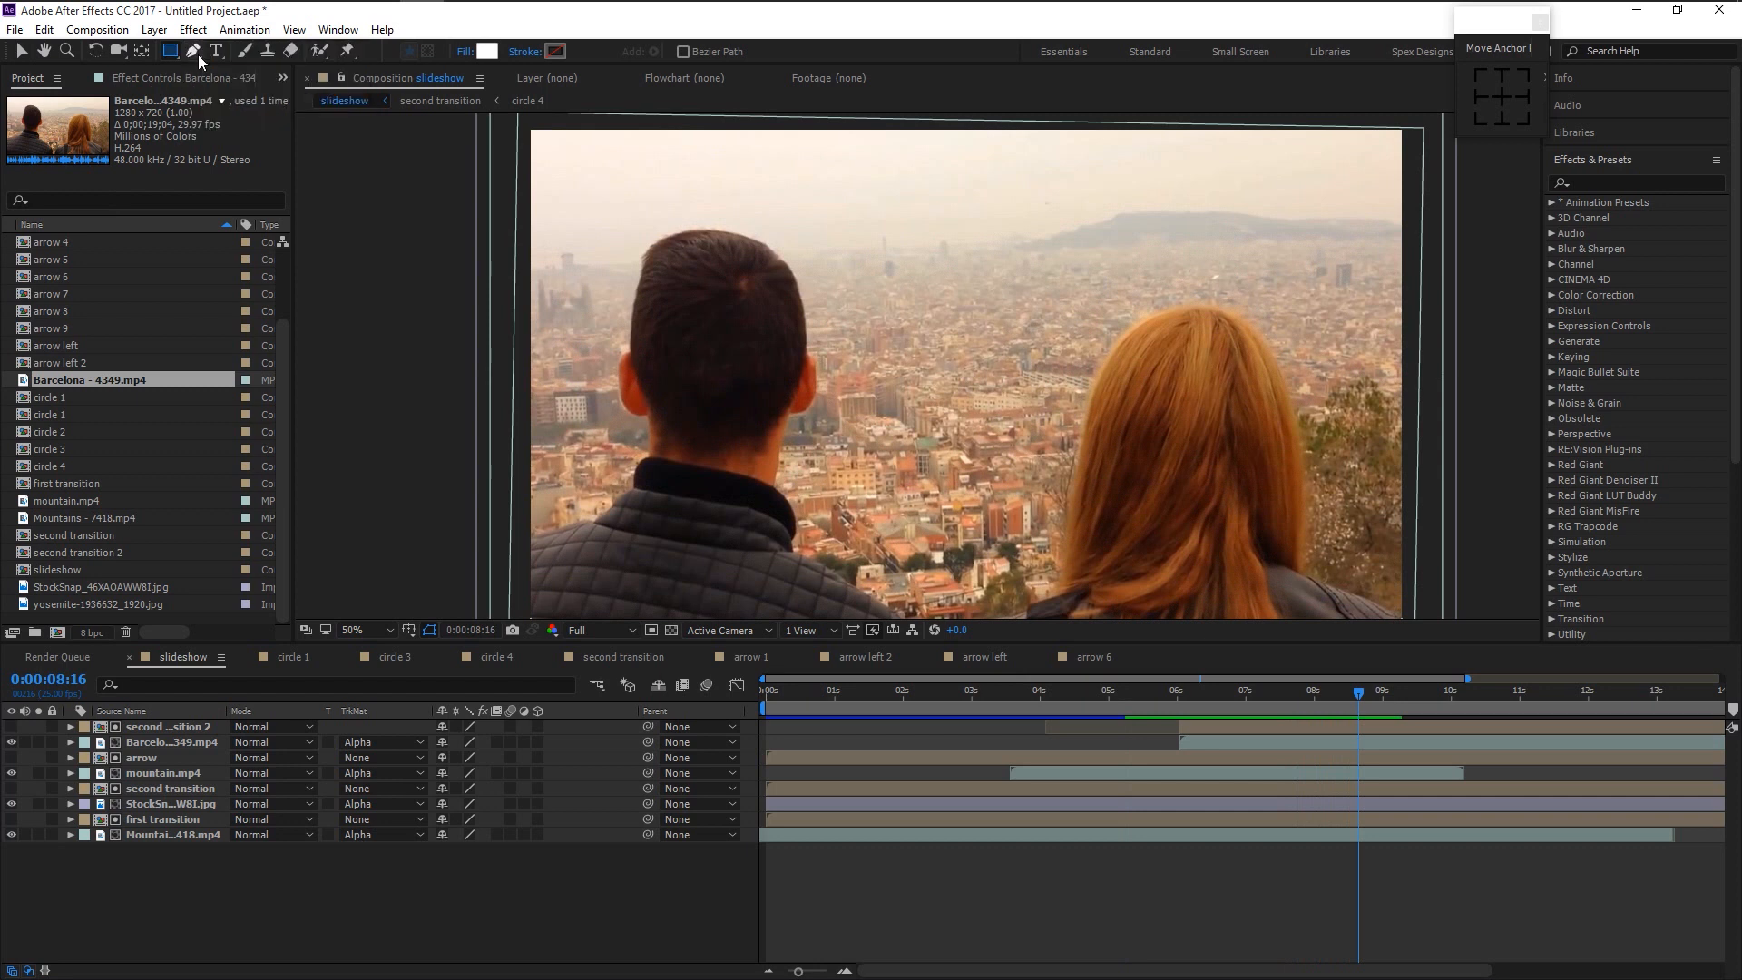
pyautogui.scroll(-1, 656, 364)
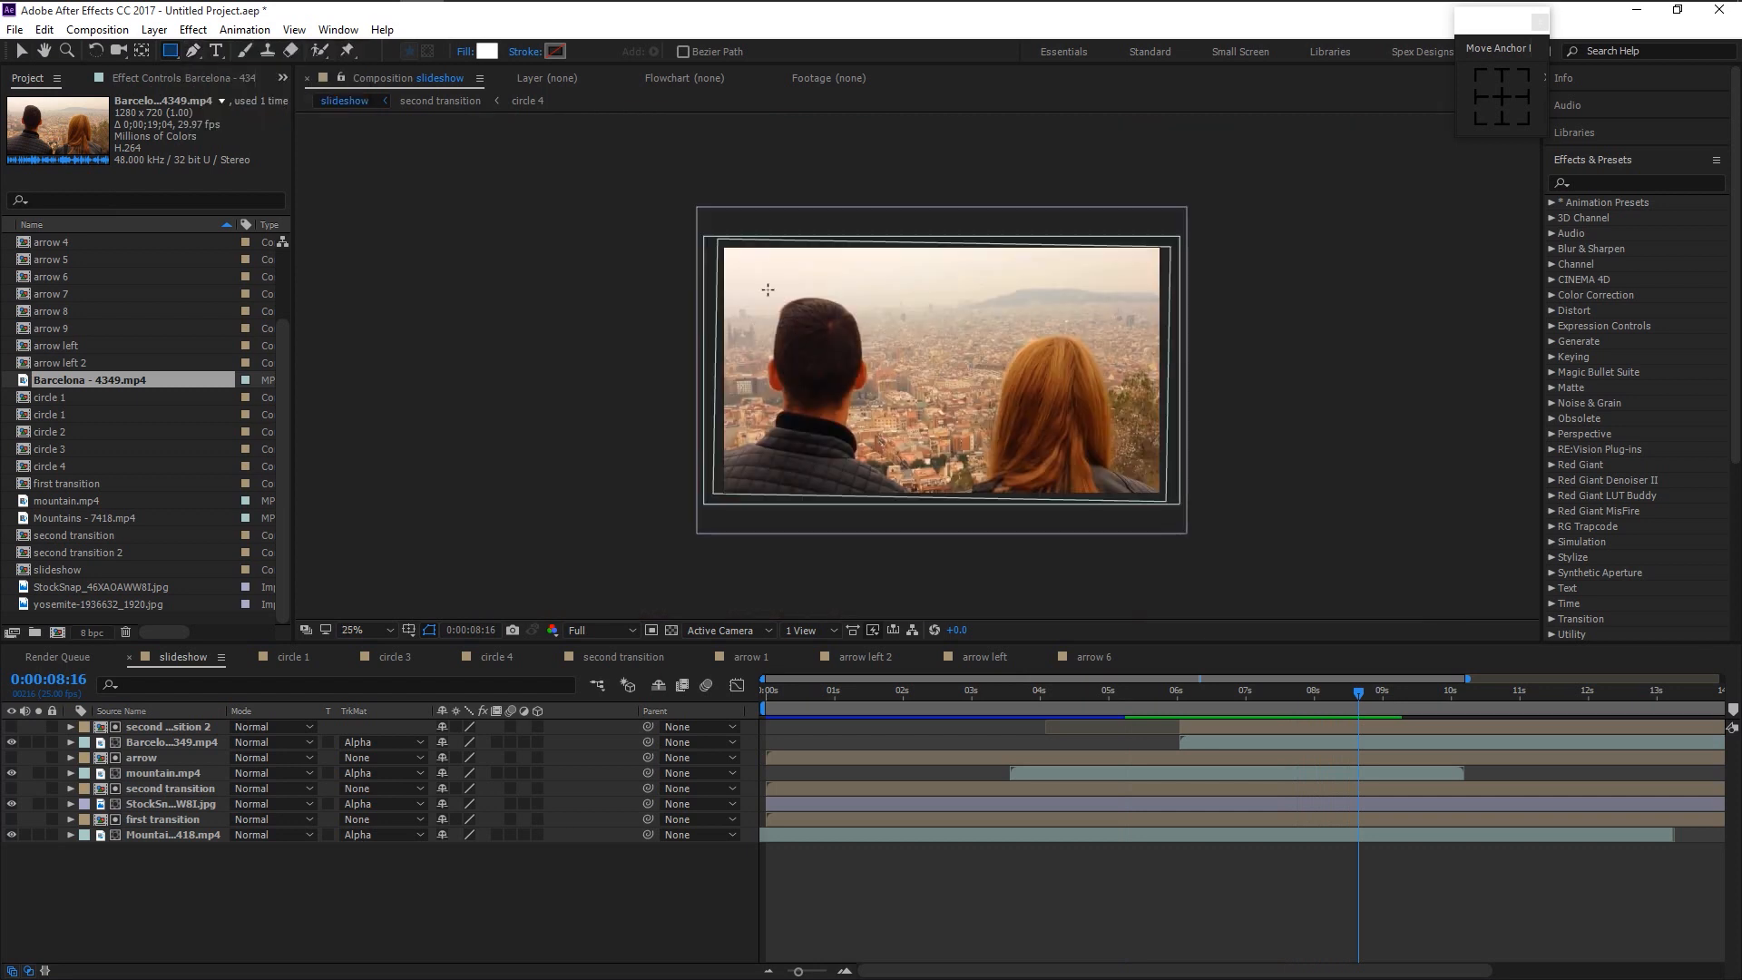
pyautogui.moveTo(801, 166); pyautogui.dragTo(801, 373)
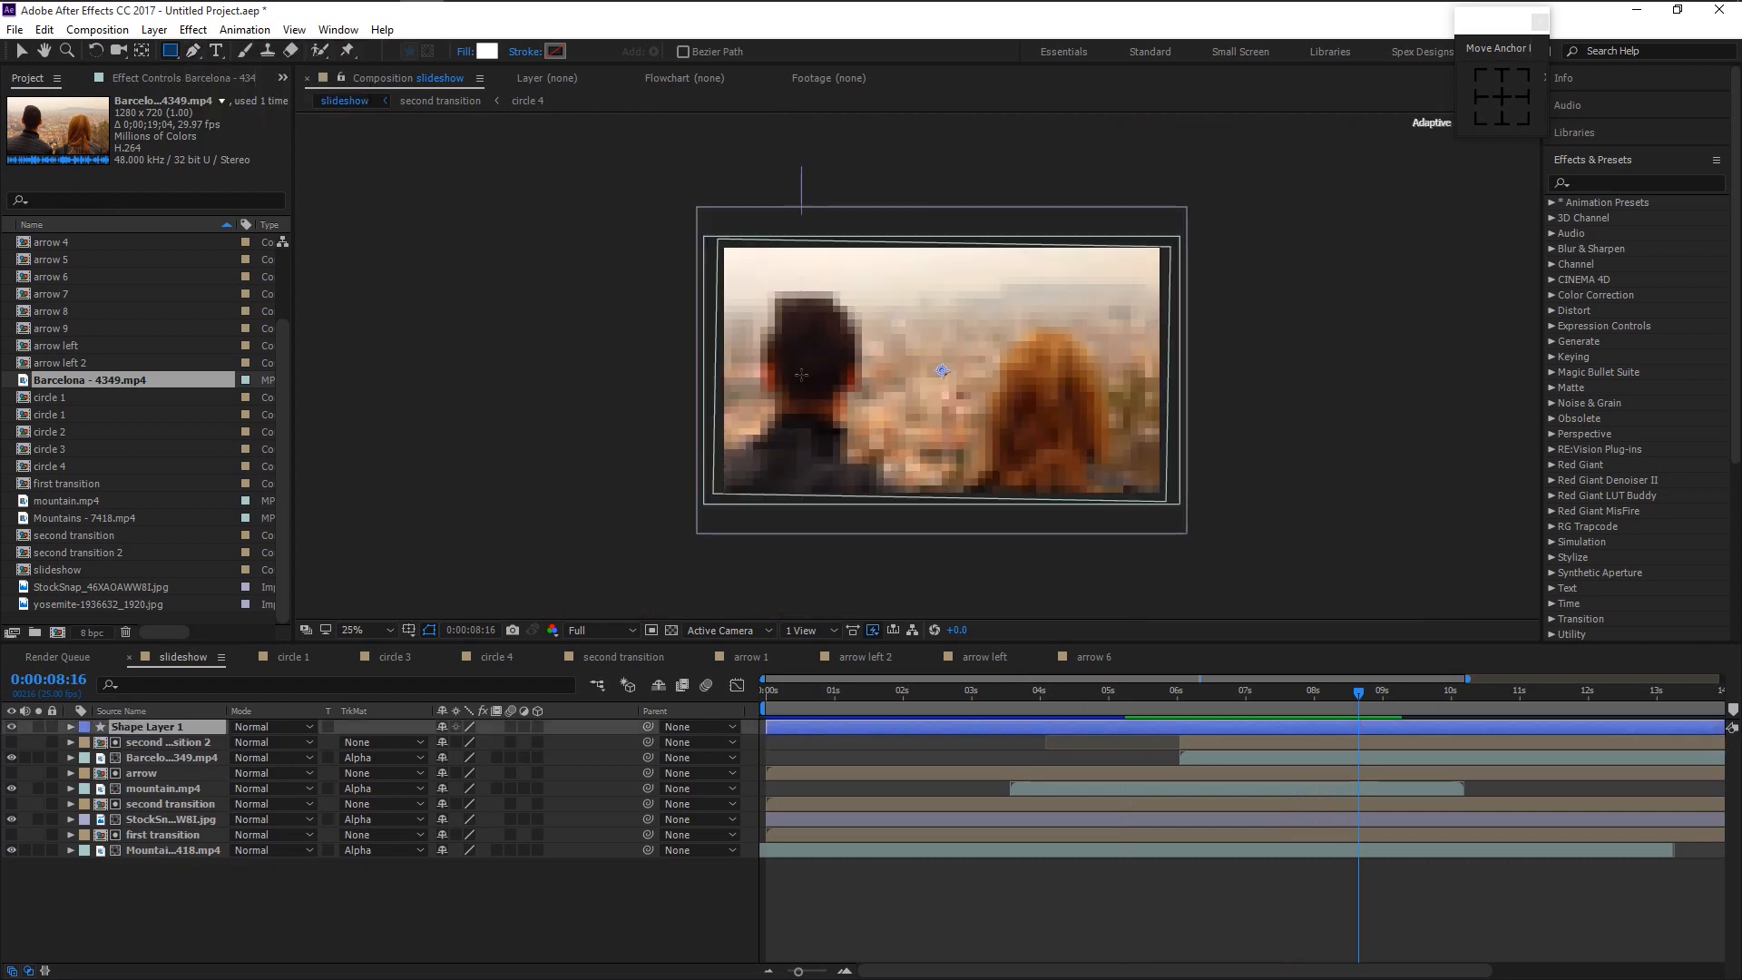
pyautogui.moveTo(801, 456); pyautogui.dragTo(835, 560)
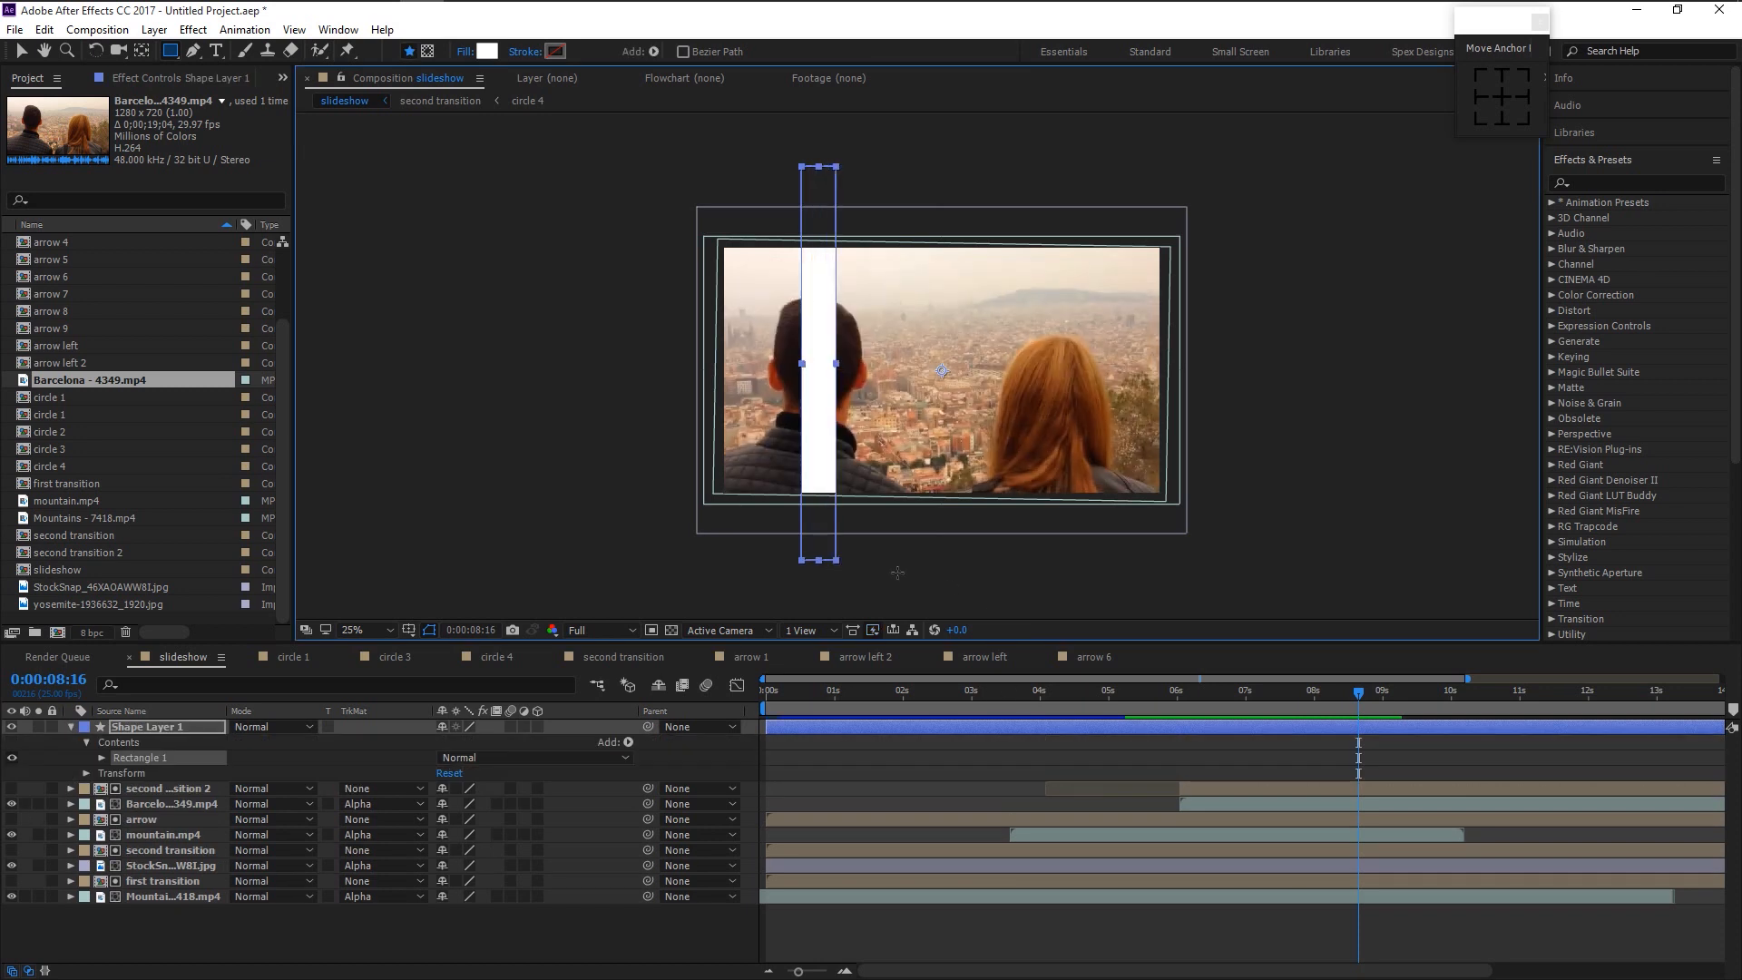
pyautogui.press('v')
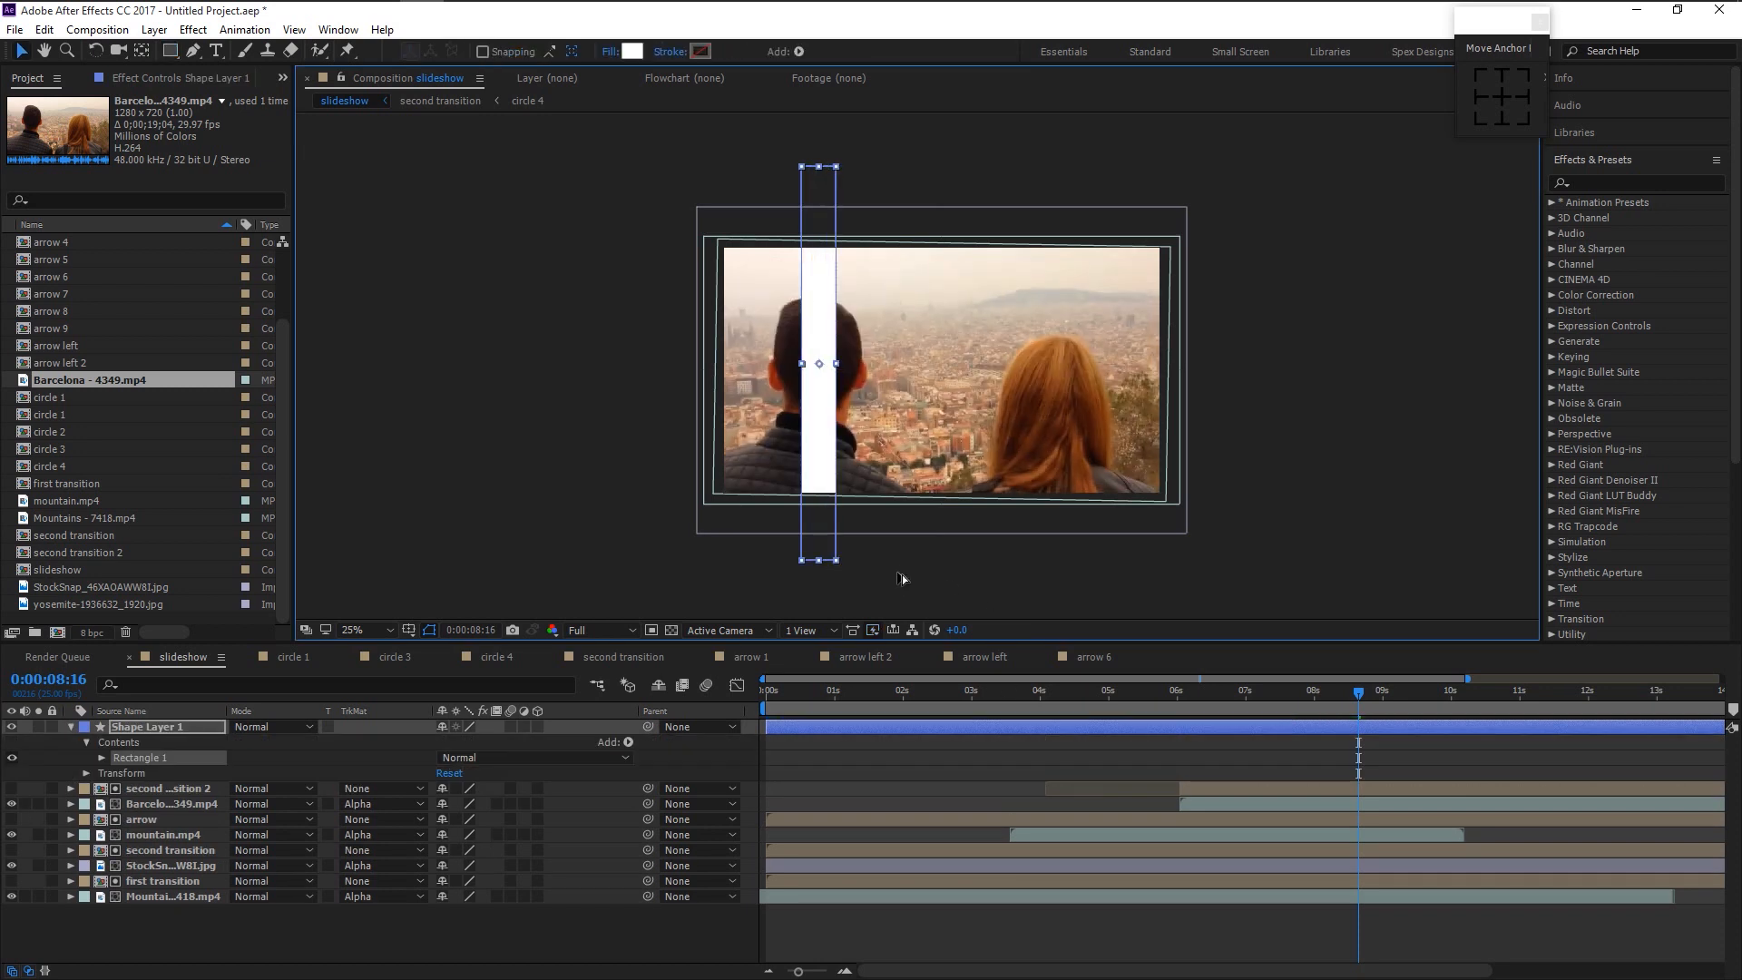
# - Rotate the white bar to 53° and lengthen it to span the frame diagonally
pyautogui.click(142, 721)
pyautogui.press('r')
pyautogui.moveTo(462, 746); pyautogui.dragTo(507, 746)
pyautogui.click(774, 433)
pyautogui.moveTo(773, 433); pyautogui.dragTo(815, 453)
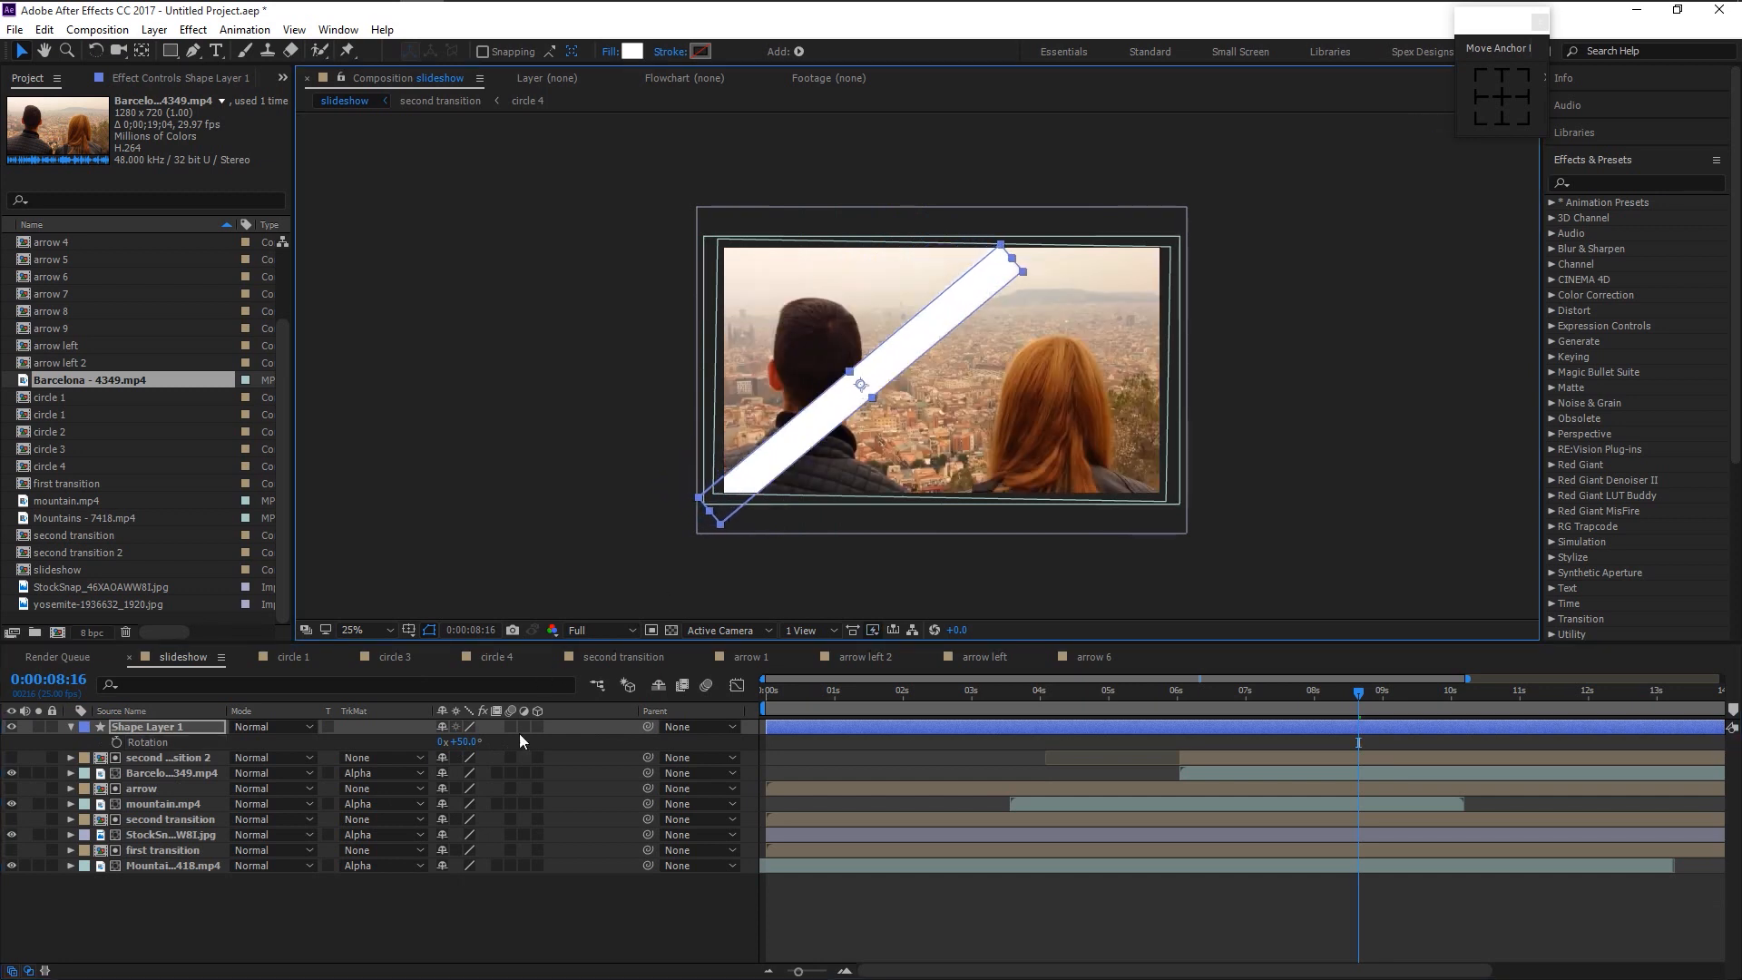
pyautogui.moveTo(467, 741)
pyautogui.mouseDown()
pyautogui.moveTo(488, 741)
pyautogui.moveTo(467, 741)
pyautogui.mouseUp()
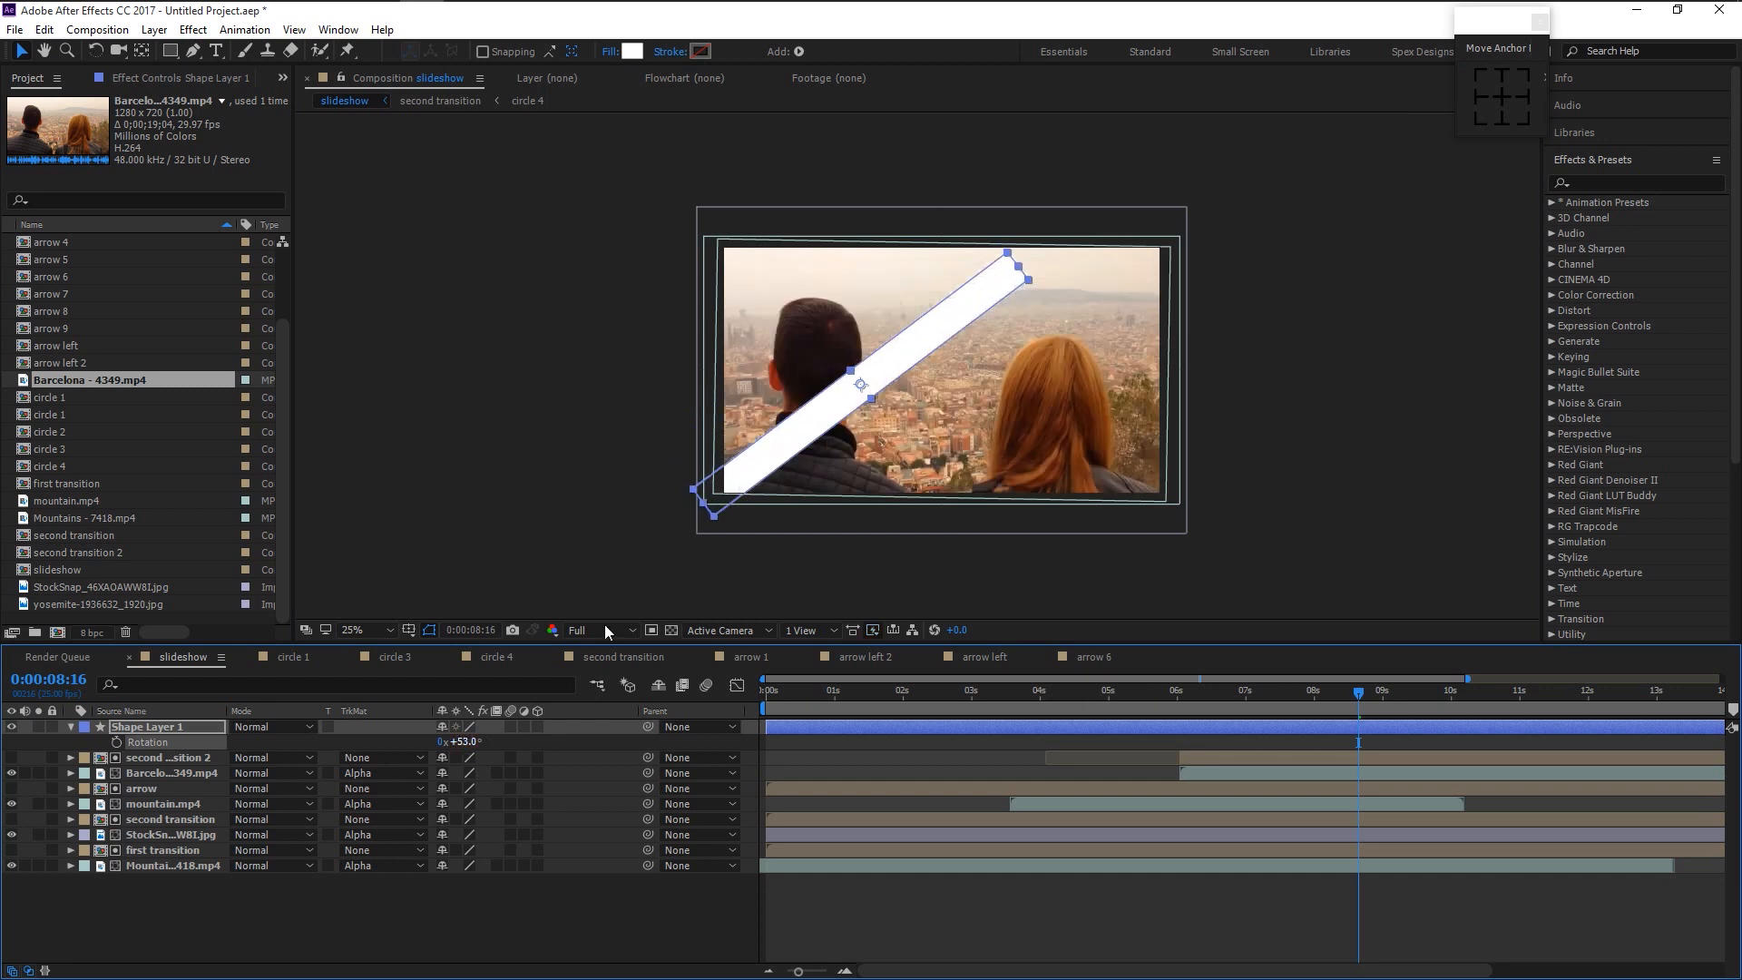
pyautogui.moveTo(1020, 276); pyautogui.dragTo(1081, 243)
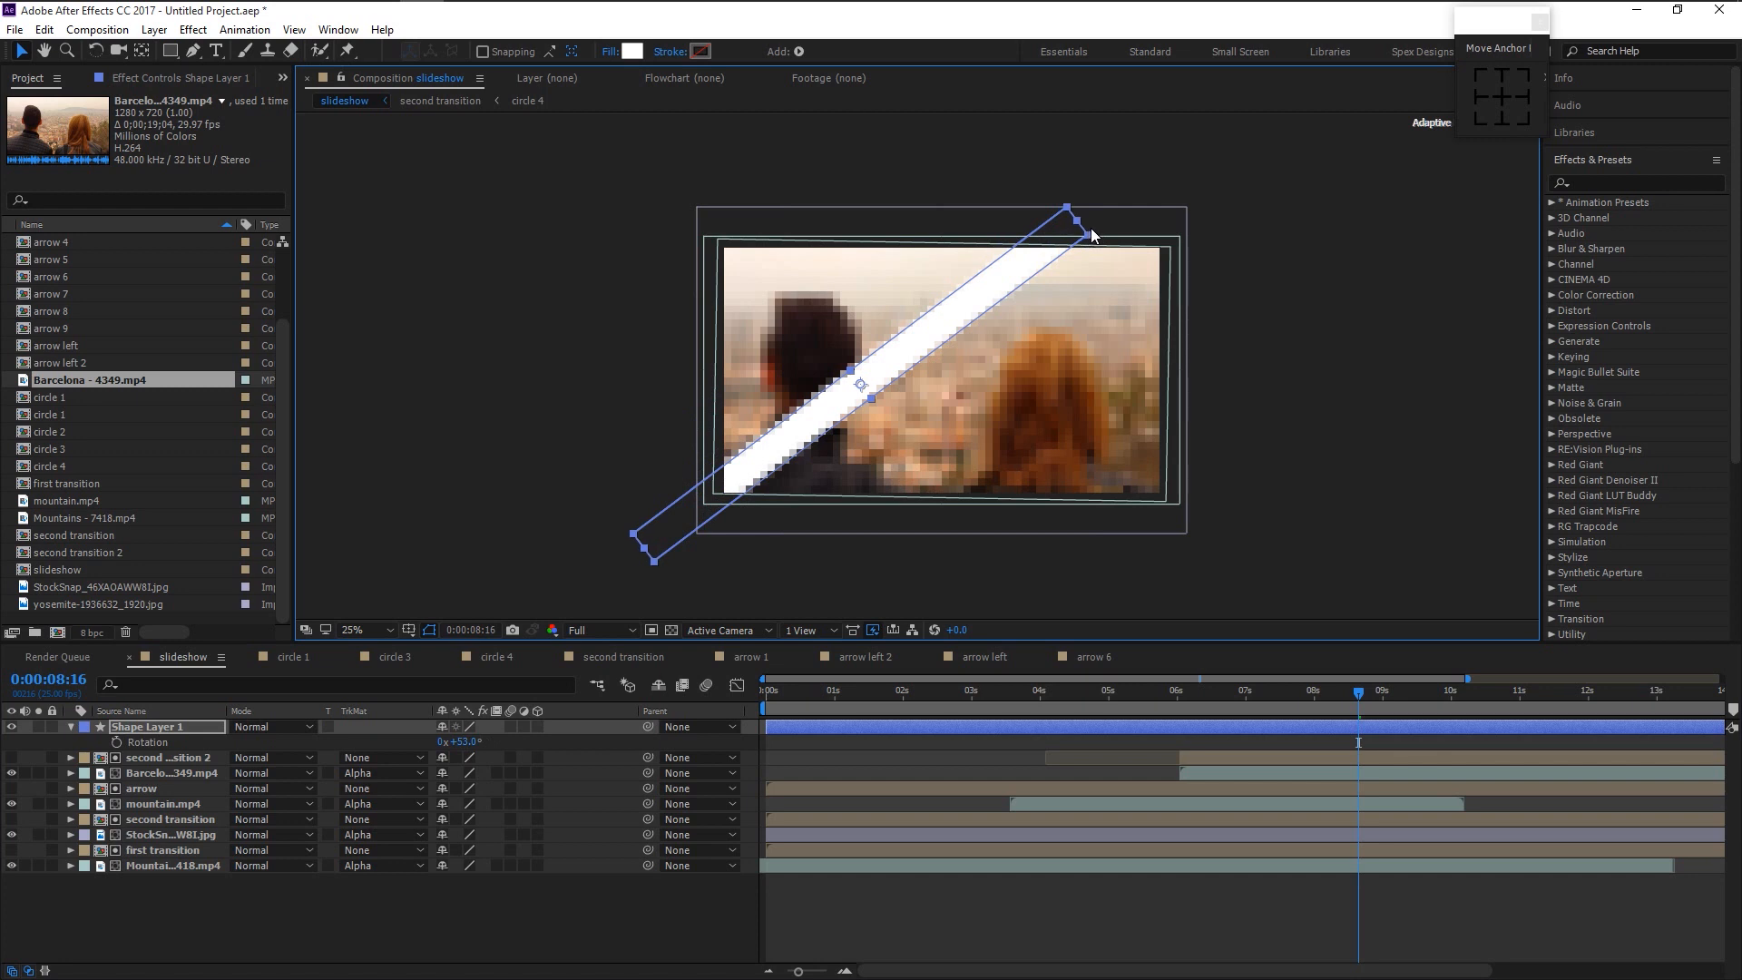
pyautogui.moveTo(997, 286); pyautogui.dragTo(1023, 286)
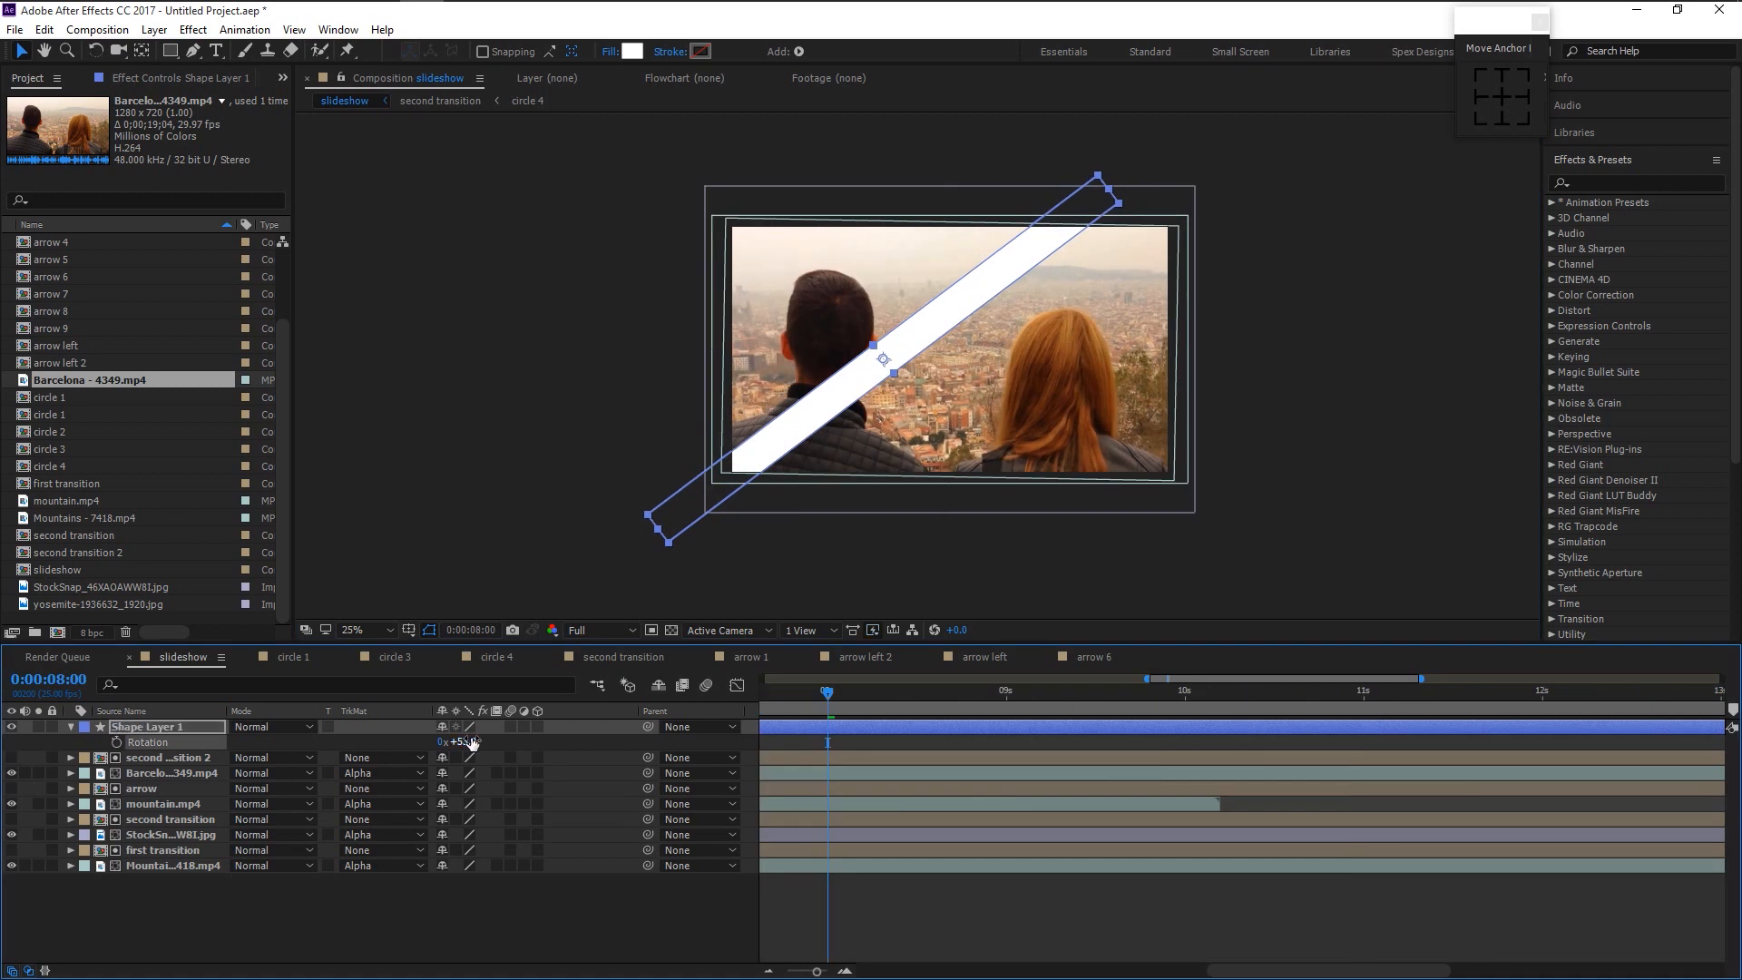
# - Move the bar off-frame lower-left and set a Position keyframe at 8 seconds
pyautogui.moveTo(1023, 257); pyautogui.dragTo(632, 602)
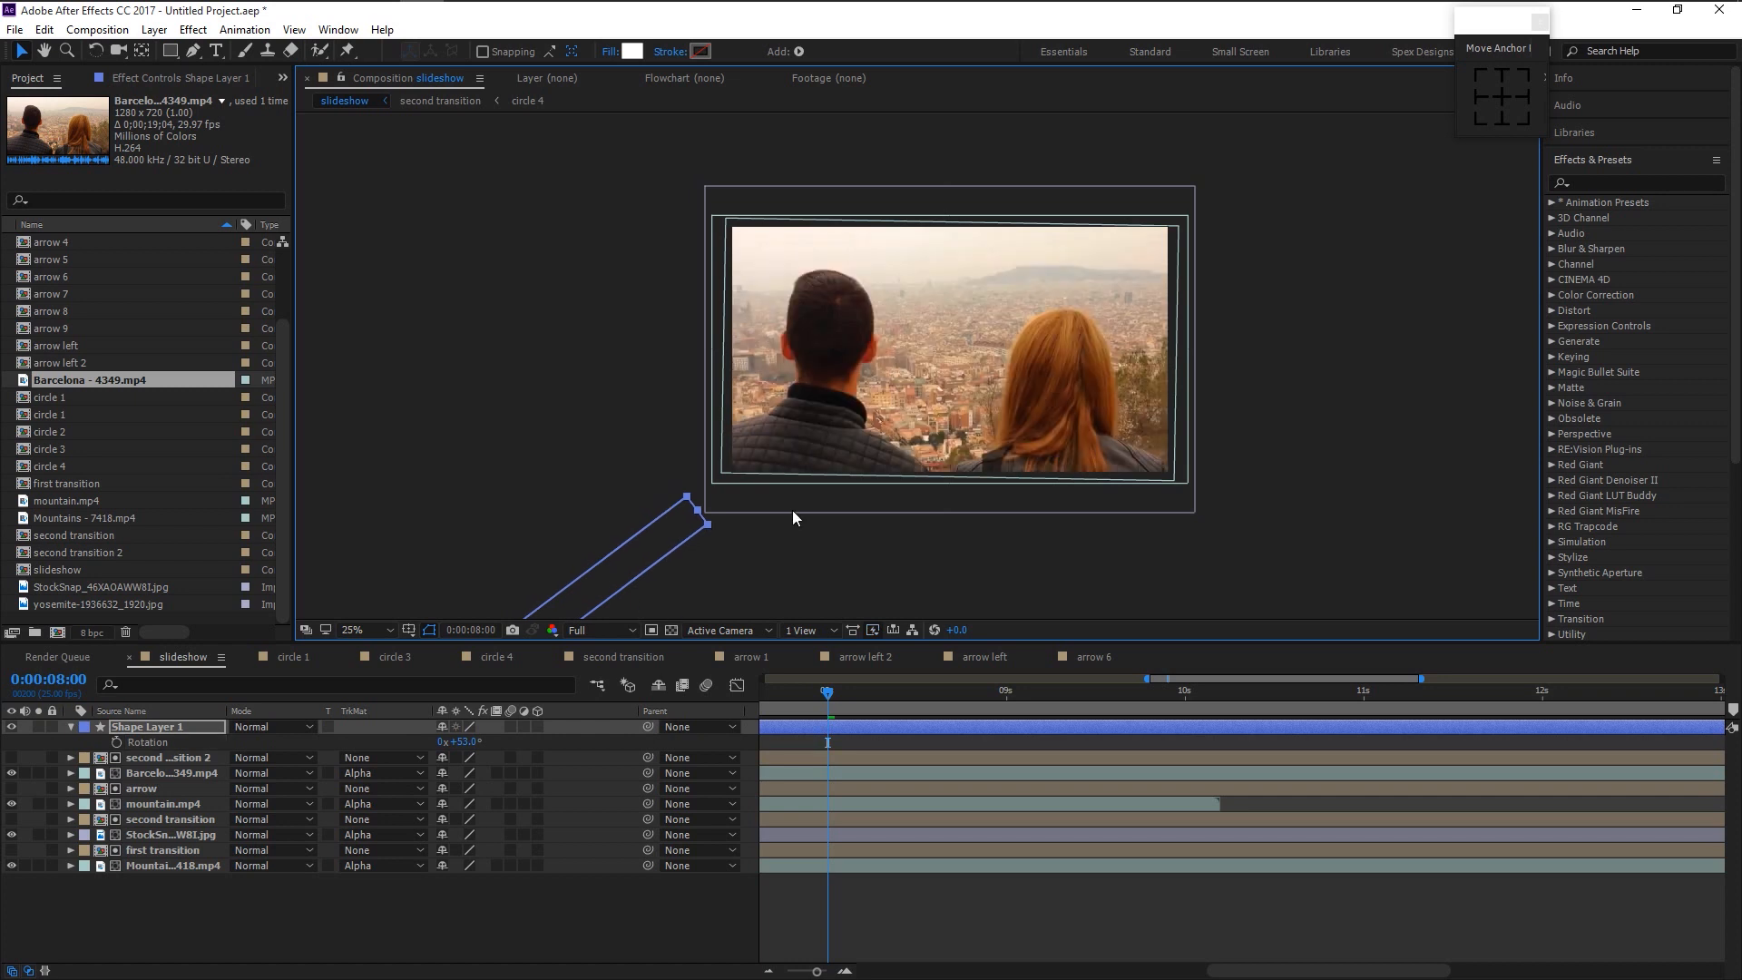
pyautogui.moveTo(827, 698)
pyautogui.mouseDown()
pyautogui.moveTo(865, 694)
pyautogui.moveTo(825, 700)
pyautogui.mouseUp()
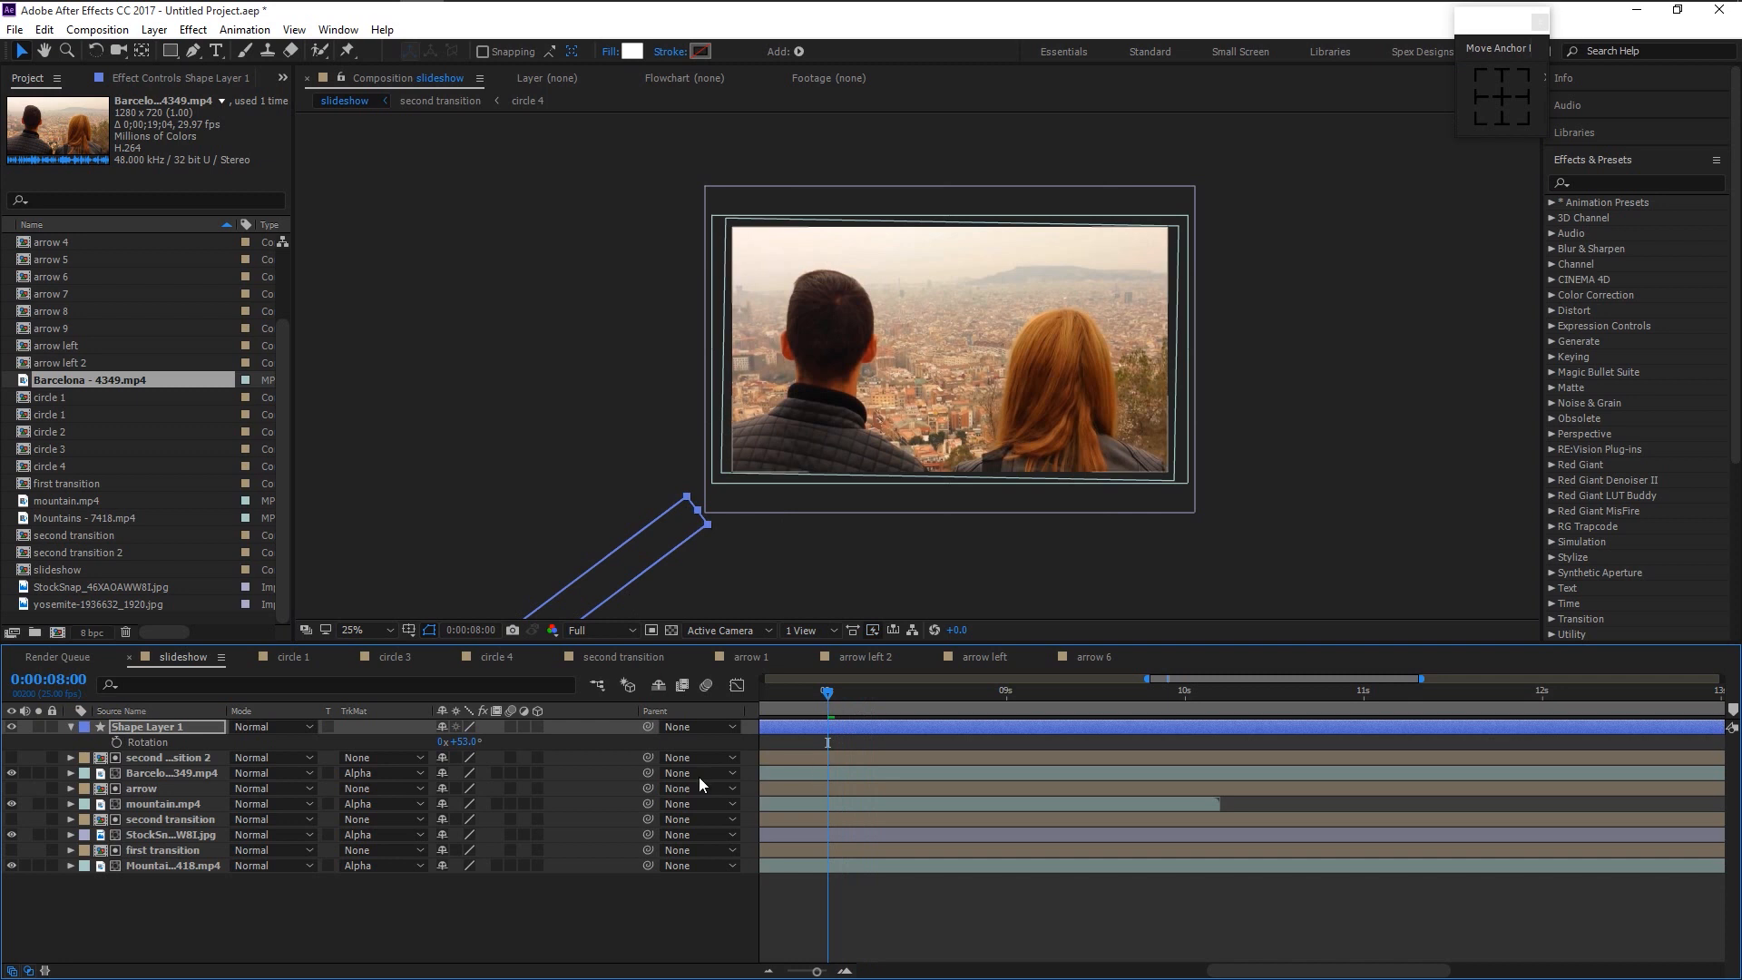
pyautogui.press('p')
pyautogui.click(115, 740)
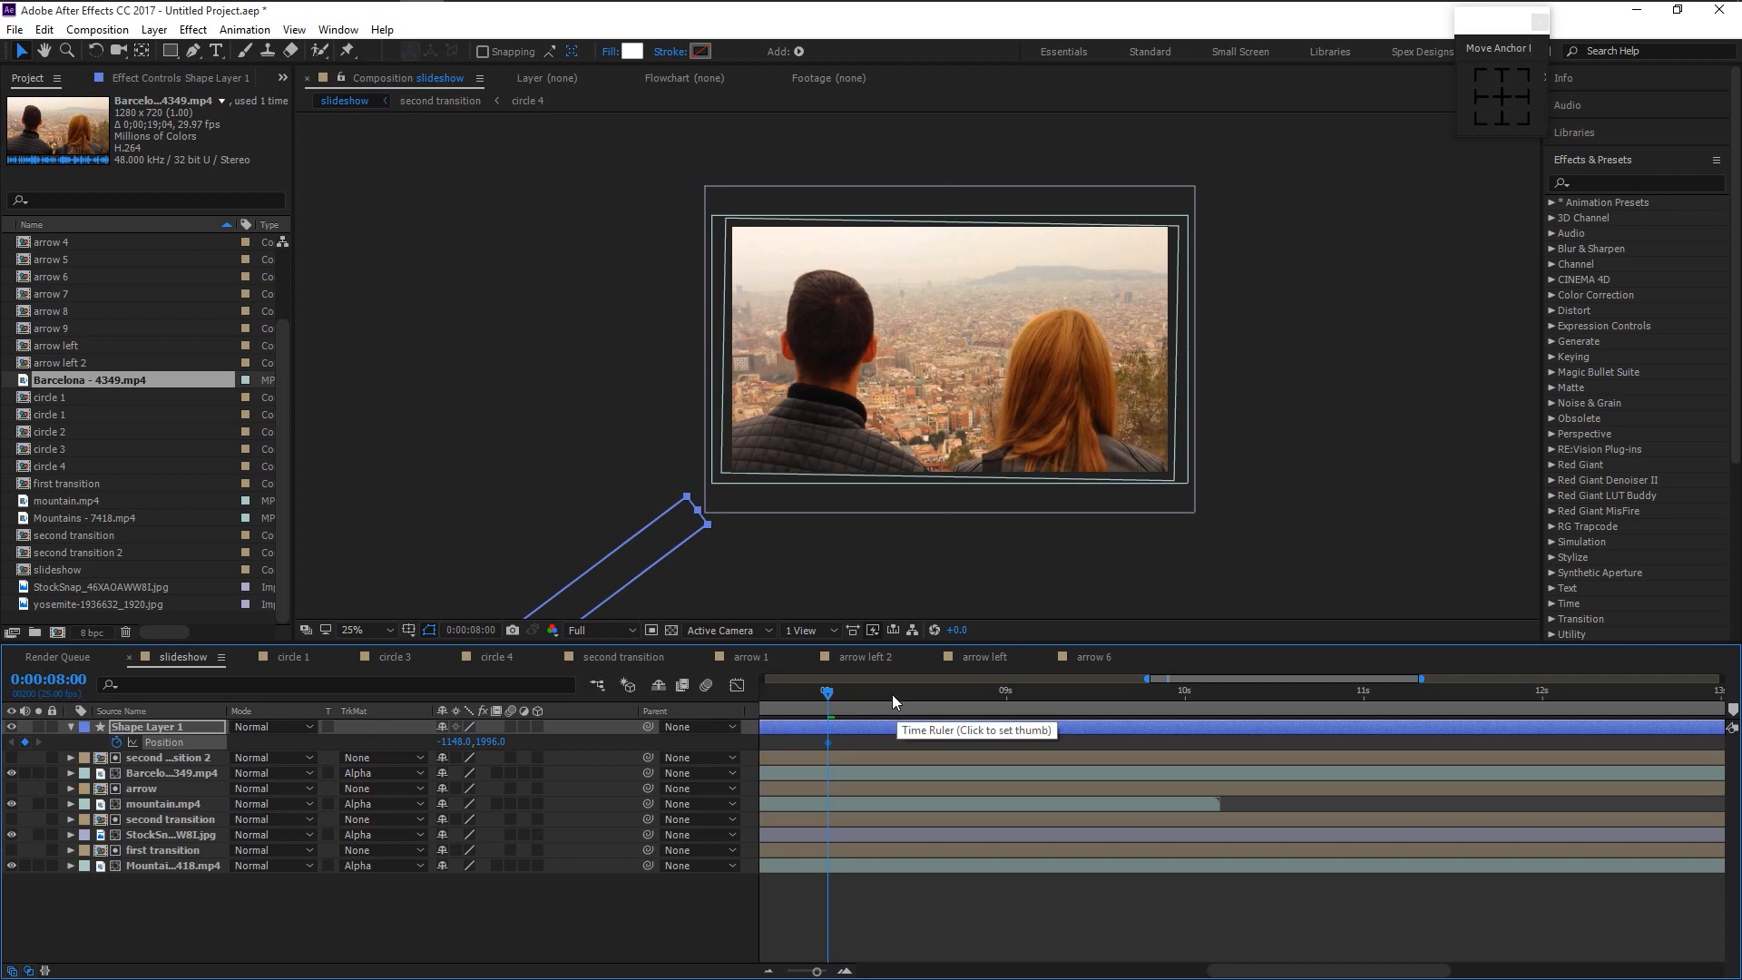
# - At 8:08, move the bar across the frame to position 804, 569
pyautogui.moveTo(819, 971); pyautogui.dragTo(822, 972)
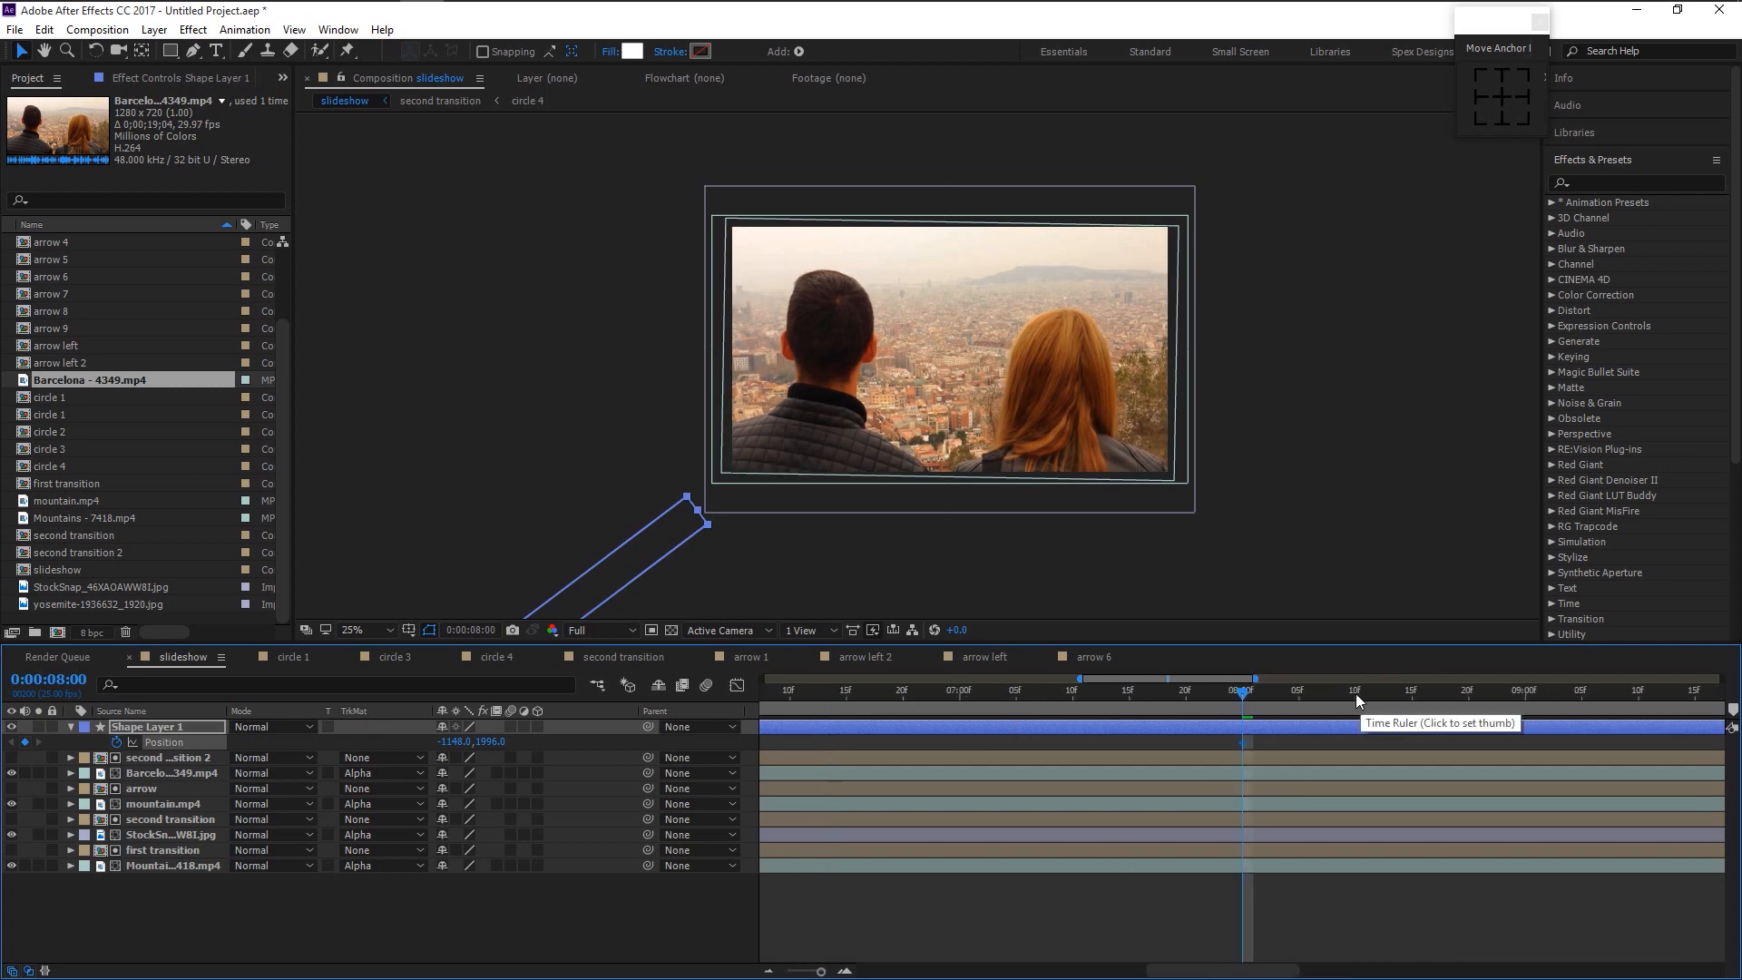
pyautogui.moveTo(1342, 689); pyautogui.dragTo(1332, 690)
pyautogui.moveTo(821, 971); pyautogui.dragTo(809, 971)
pyautogui.moveTo(1100, 975); pyautogui.dragTo(1247, 976)
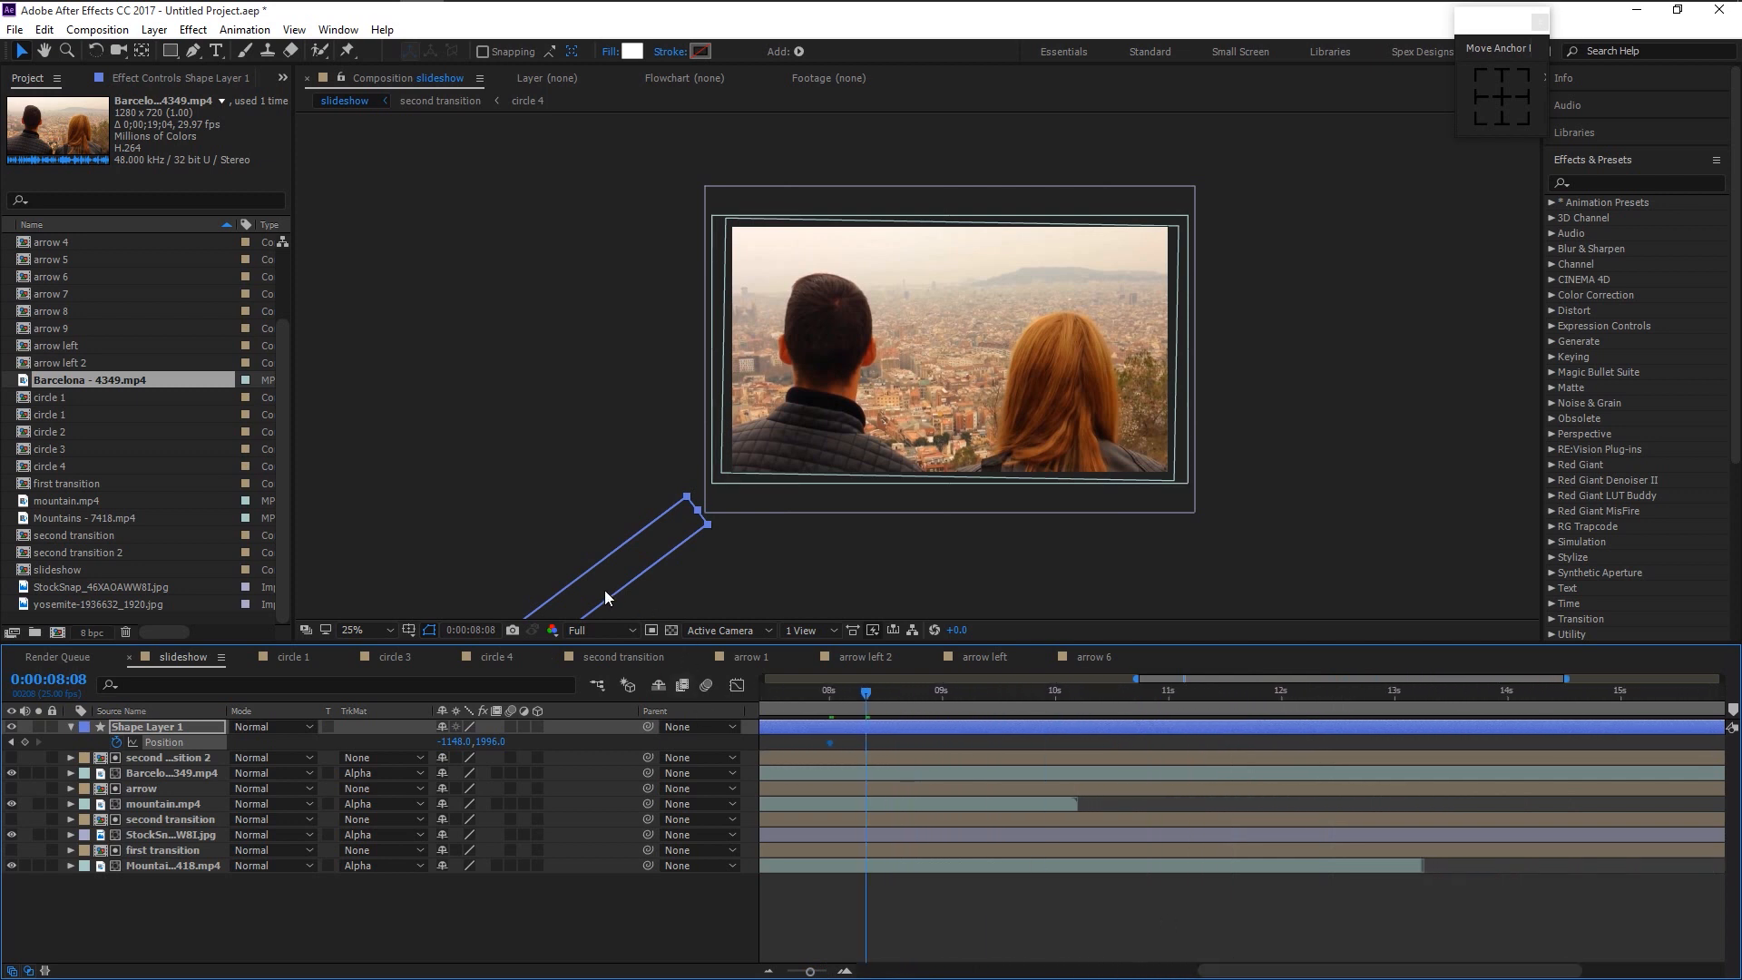
pyautogui.press(',')
pyautogui.moveTo(741, 494); pyautogui.dragTo(964, 328)
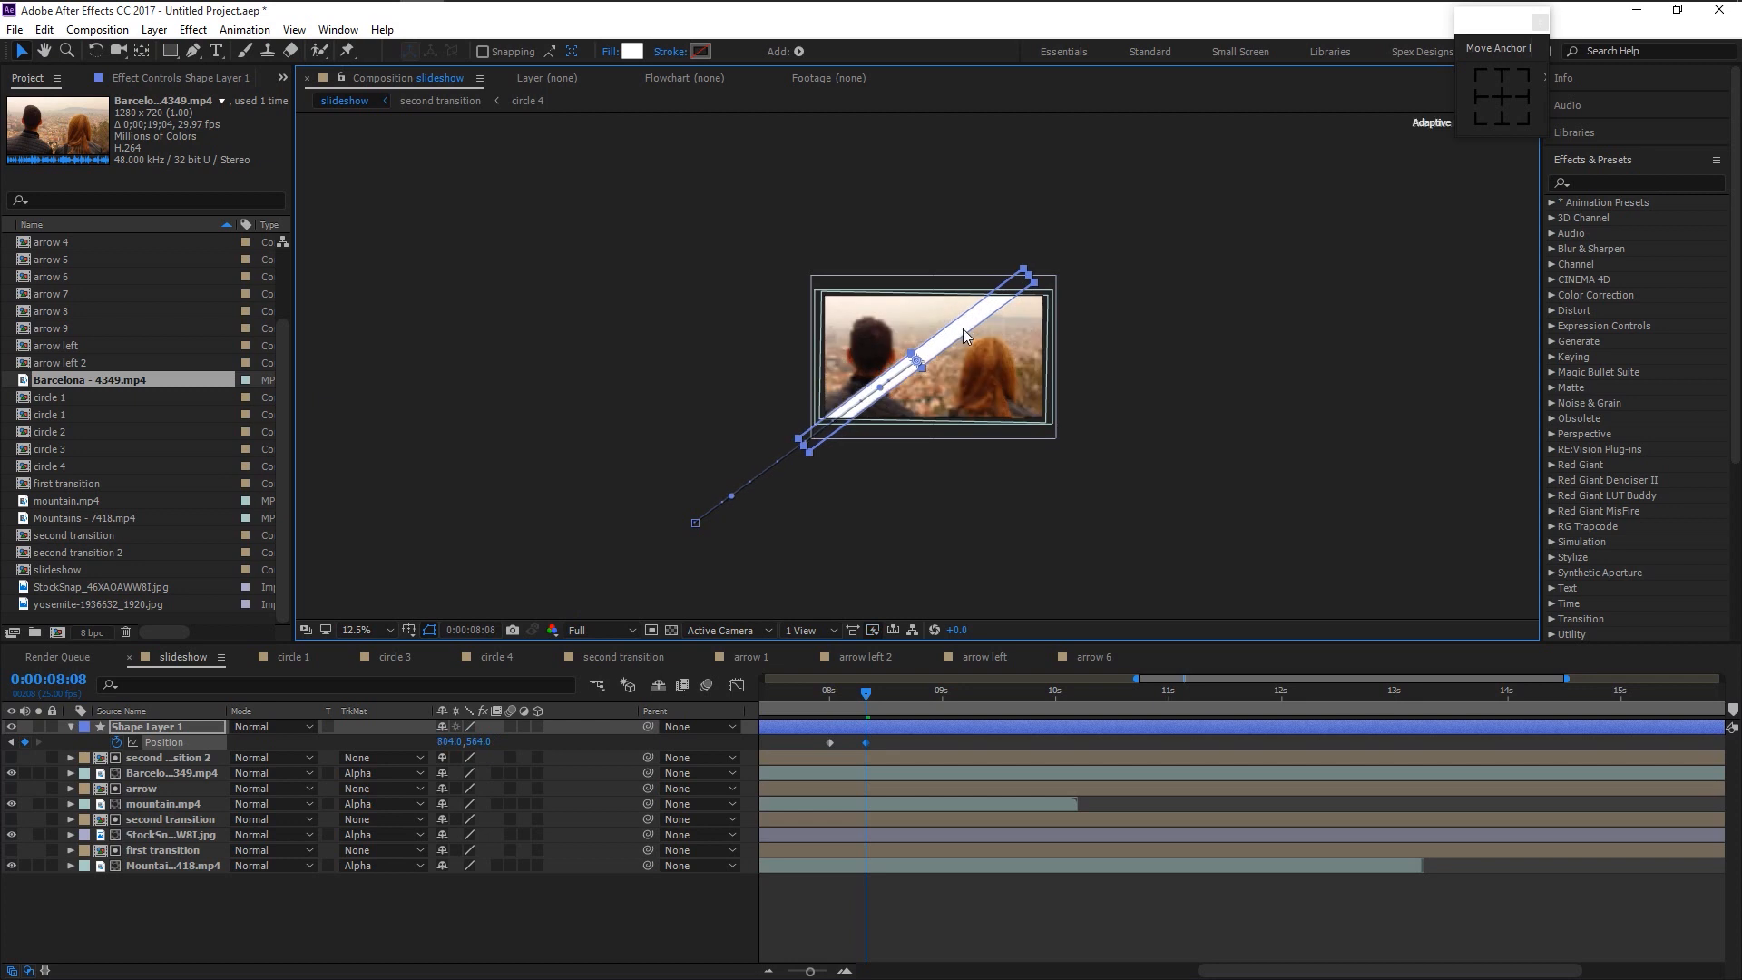
# - Apply Easy Ease to both Position keyframes and preview the bar's slide
pyautogui.scroll(1, 911, 413)
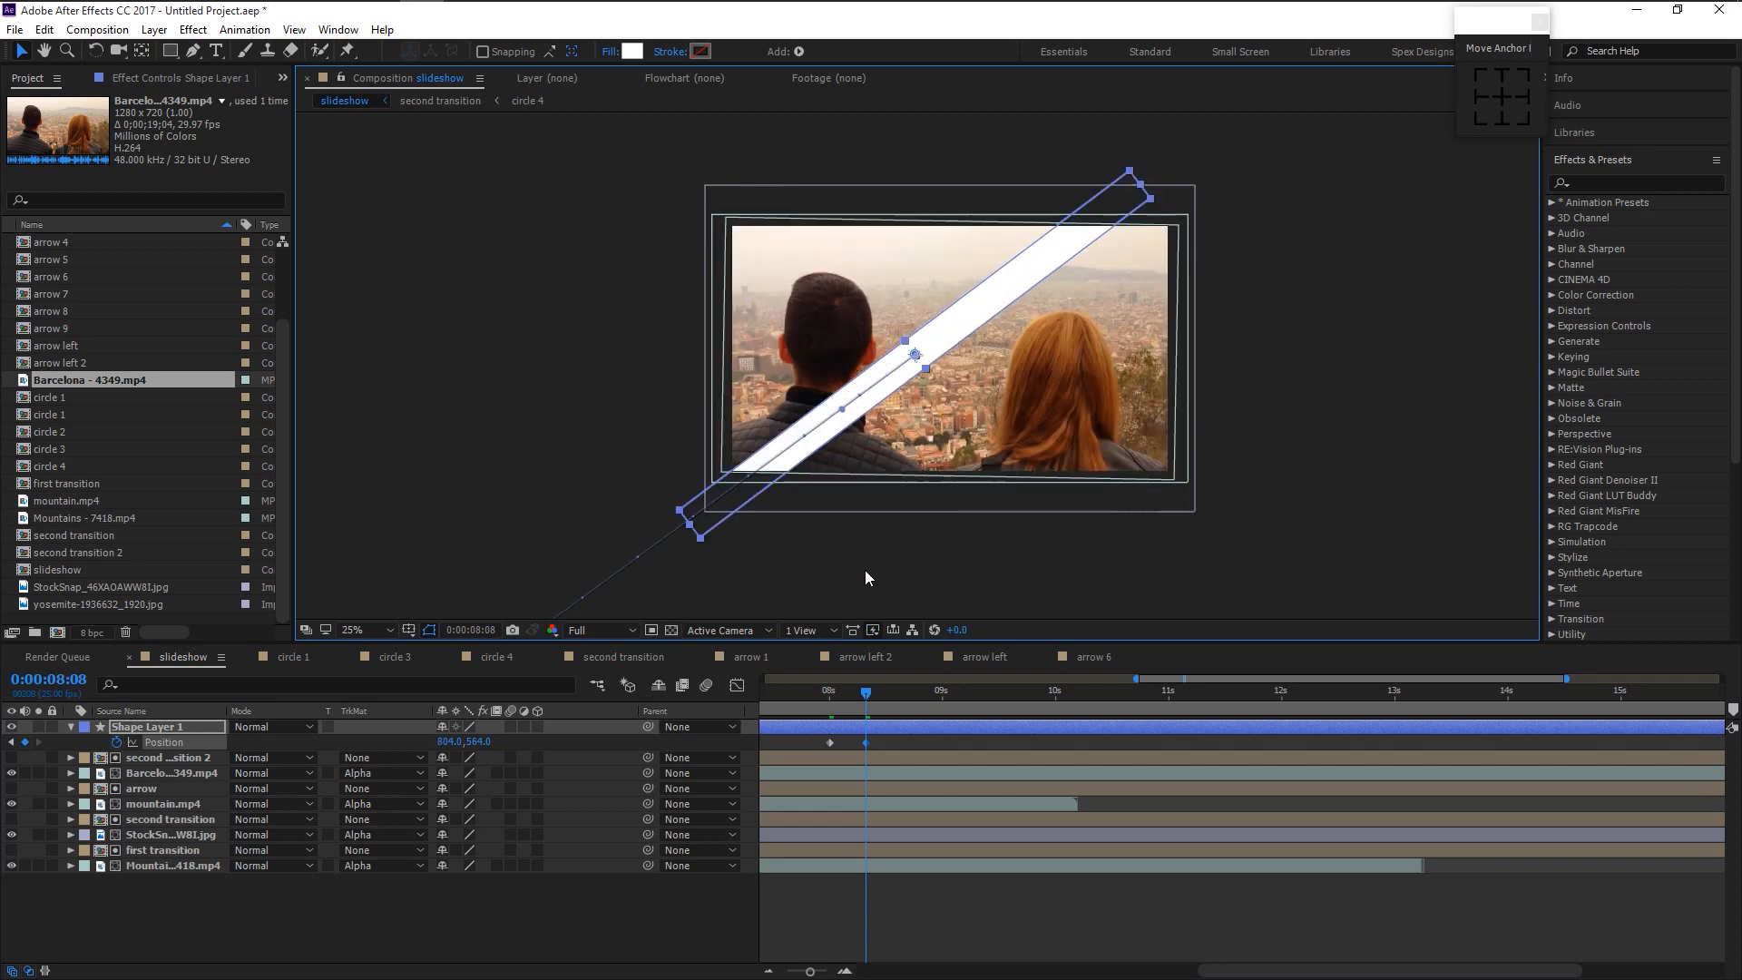
pyautogui.moveTo(884, 746); pyautogui.dragTo(794, 732)
pyautogui.press('F9')
pyautogui.click(793, 732)
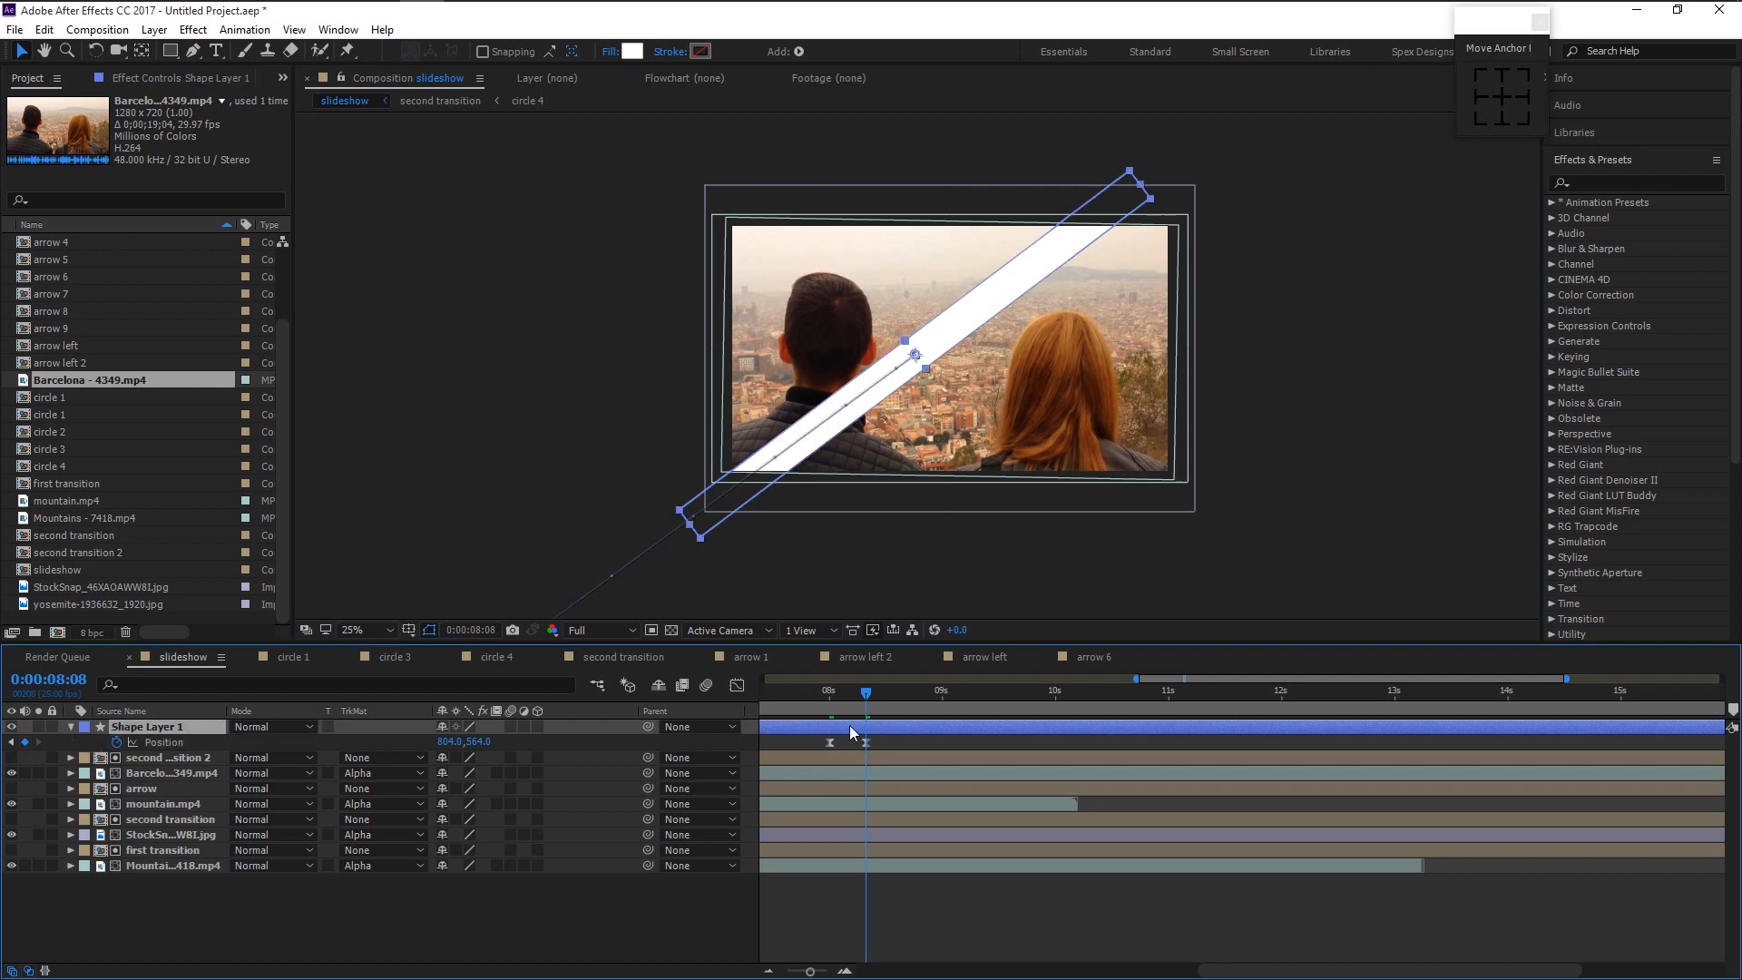
pyautogui.click(831, 697)
pyautogui.press('space')
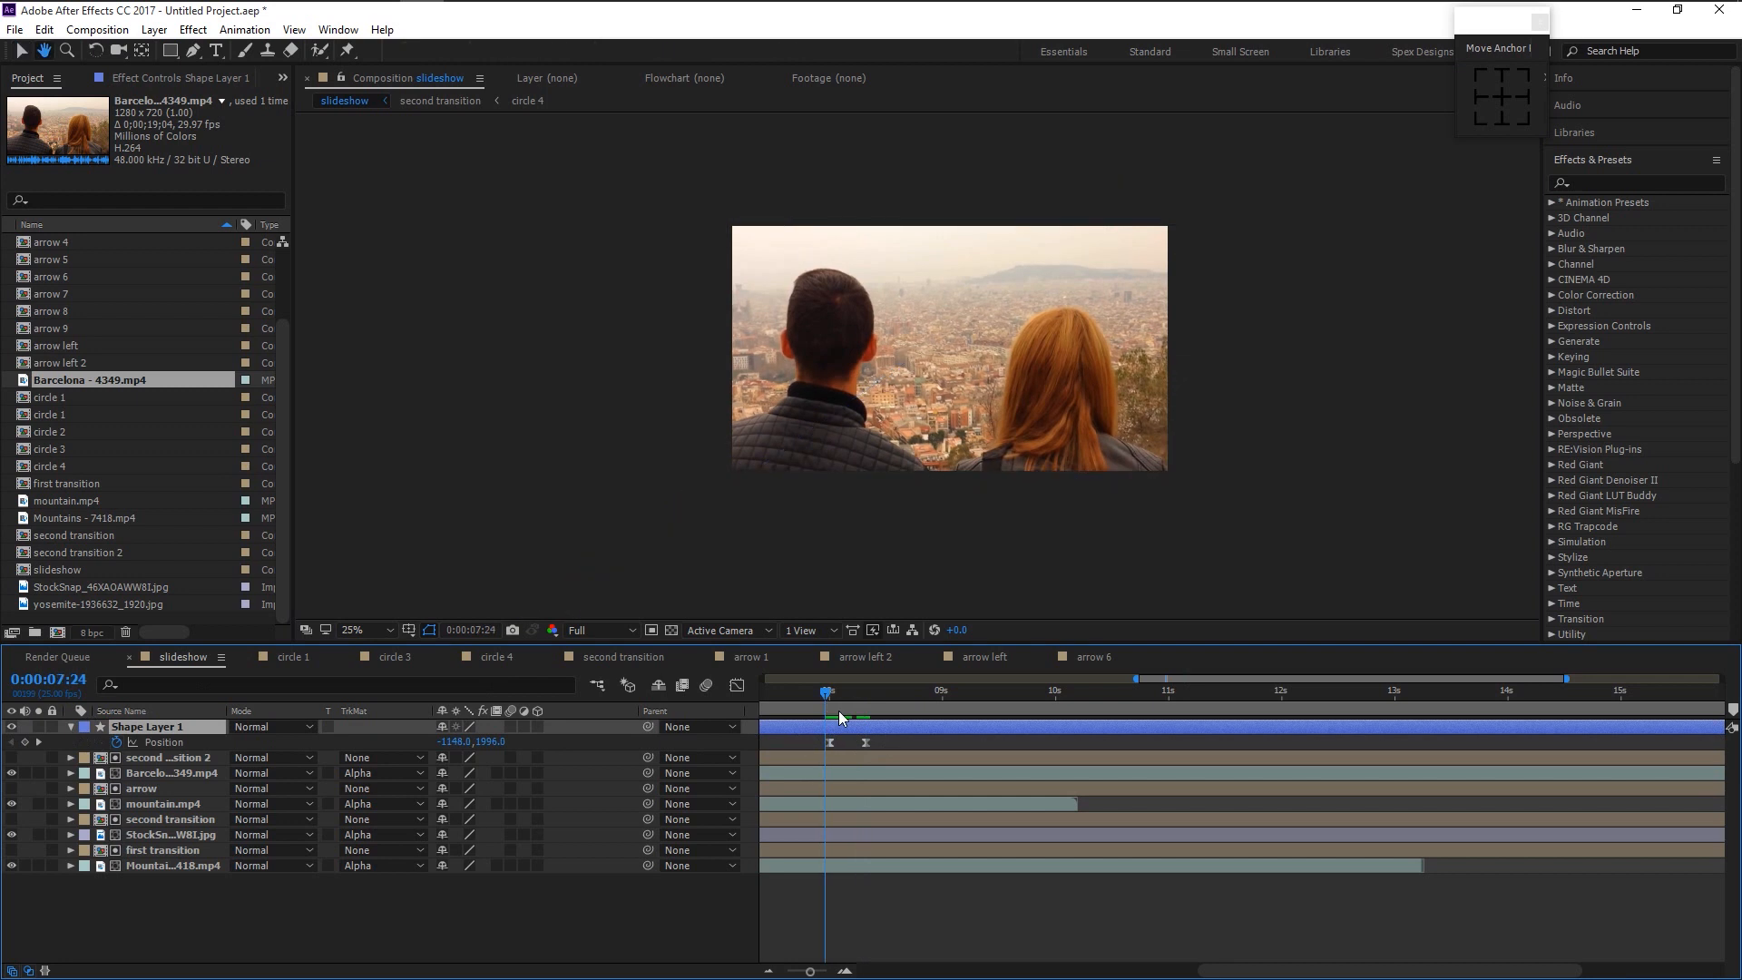
pyautogui.press('space')
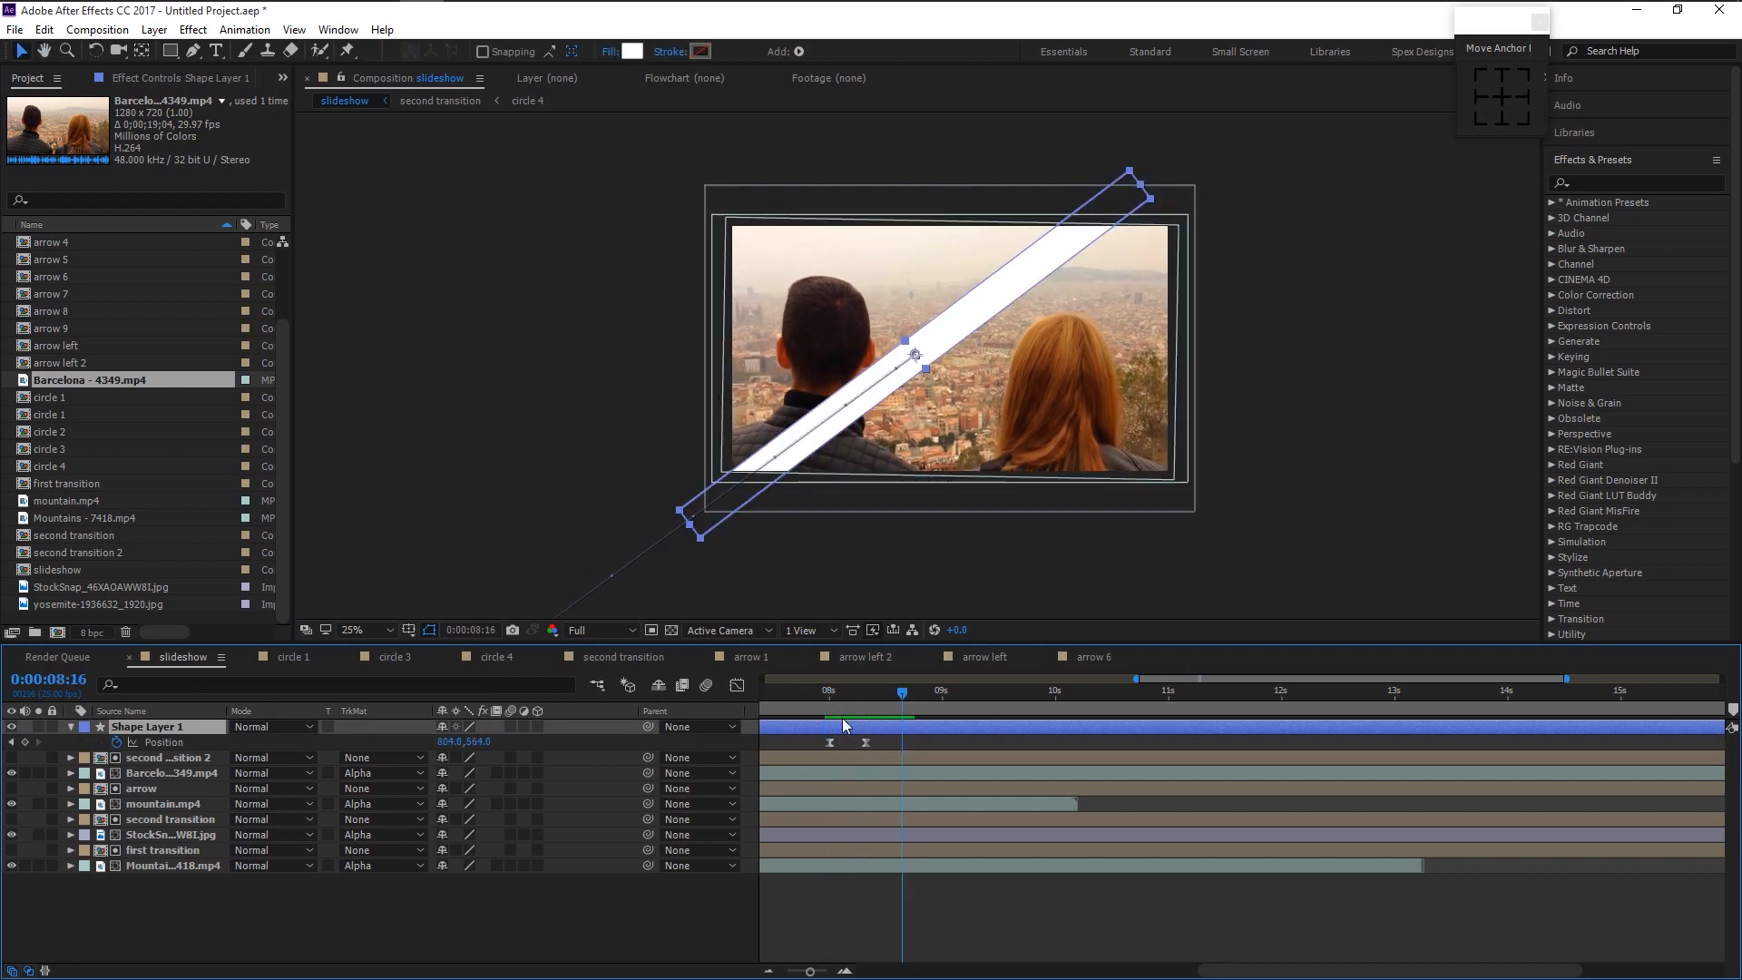
pyautogui.click(71, 725)
# - Pre-compose Shape Layer 1 into a new 'line shape' composition and reveal it in the Project panel
pyautogui.rightClick(120, 726)
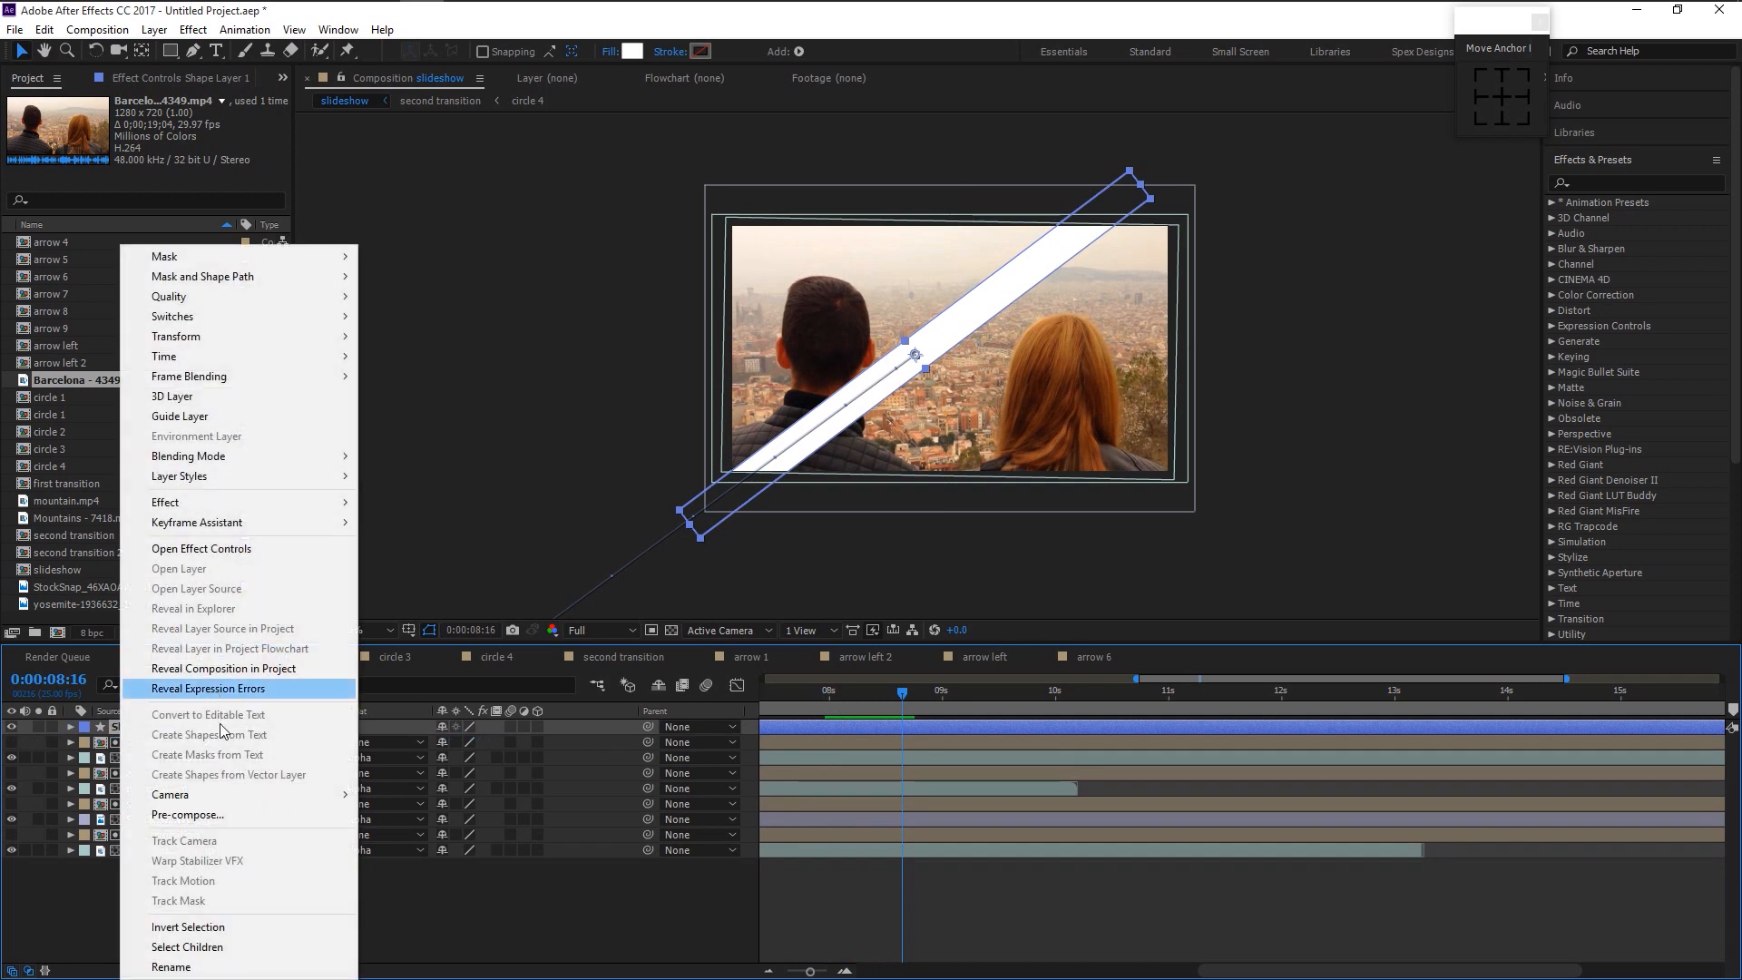
pyautogui.click(241, 816)
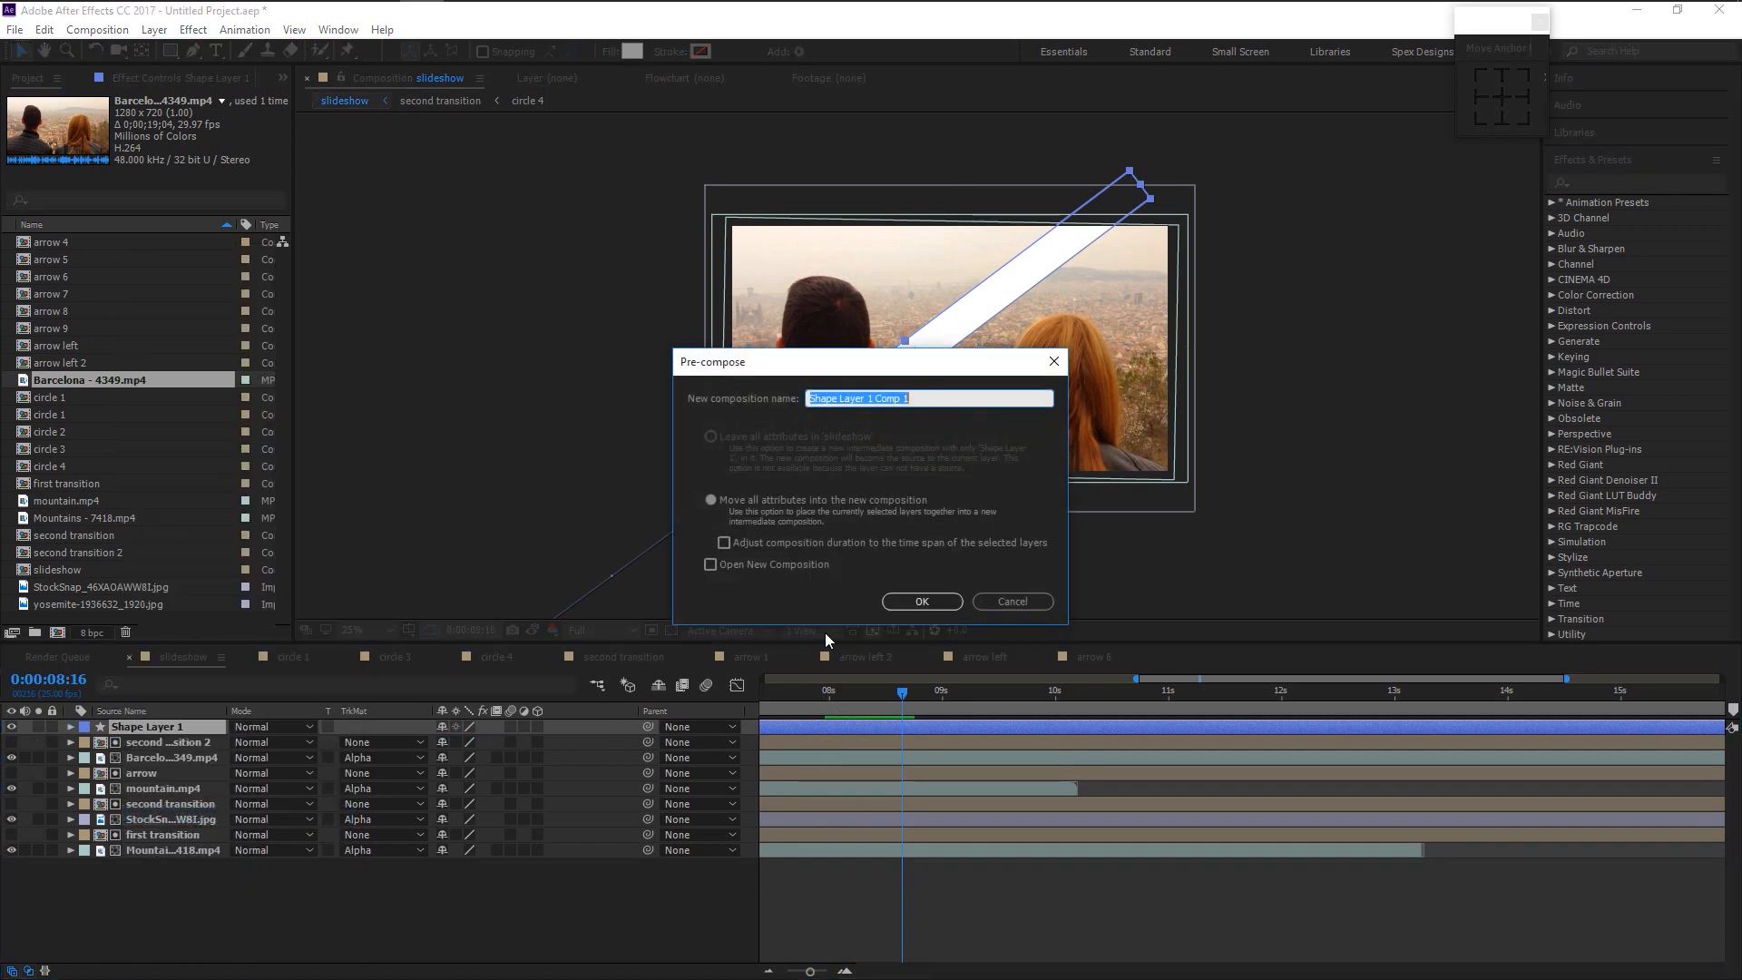
pyautogui.write('line')
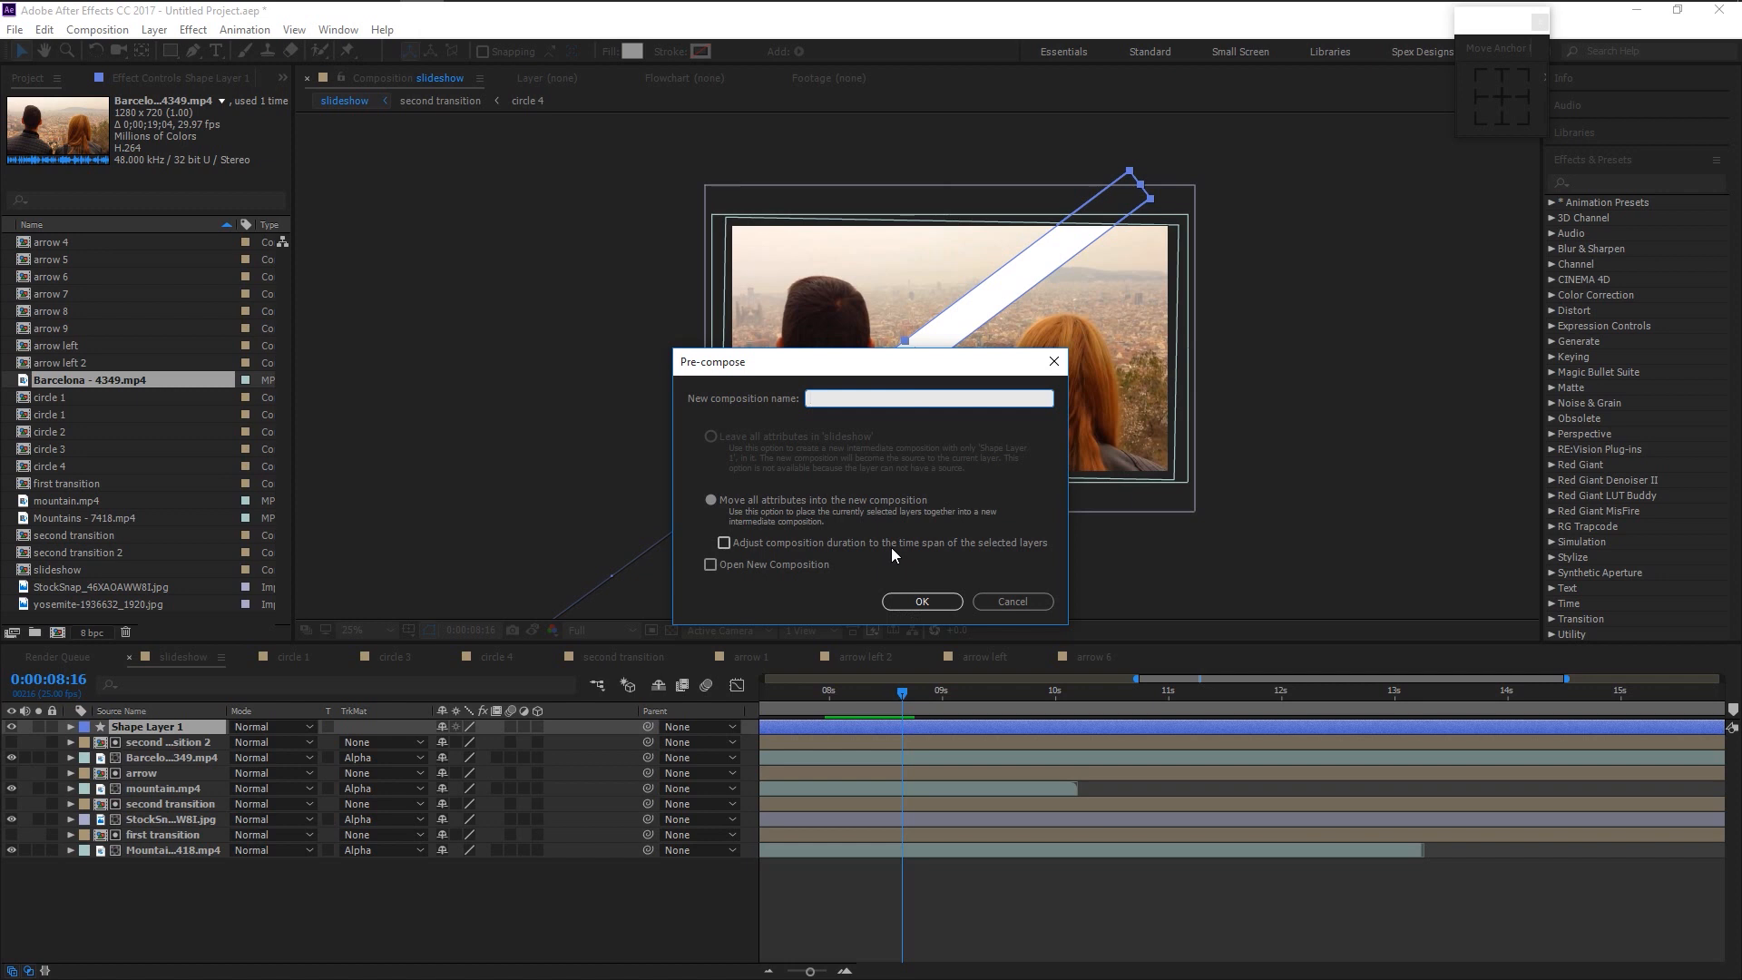
pyautogui.write(' shape')
pyautogui.press('Return')
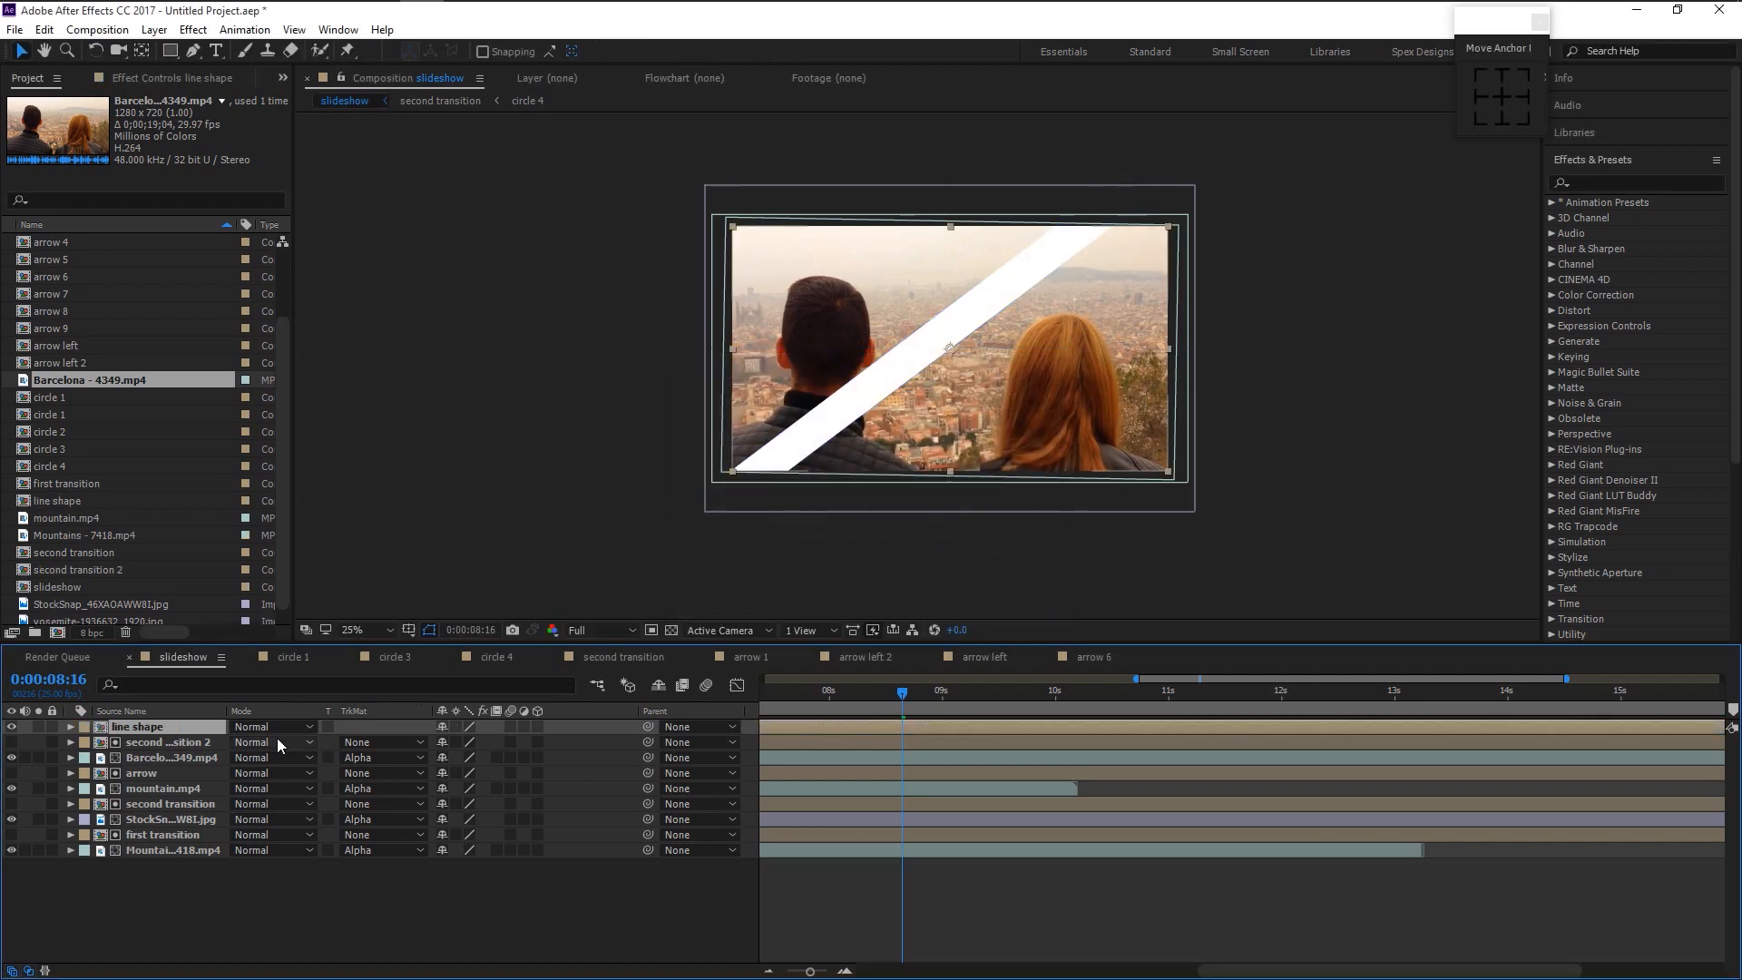
pyautogui.rightClick(192, 730)
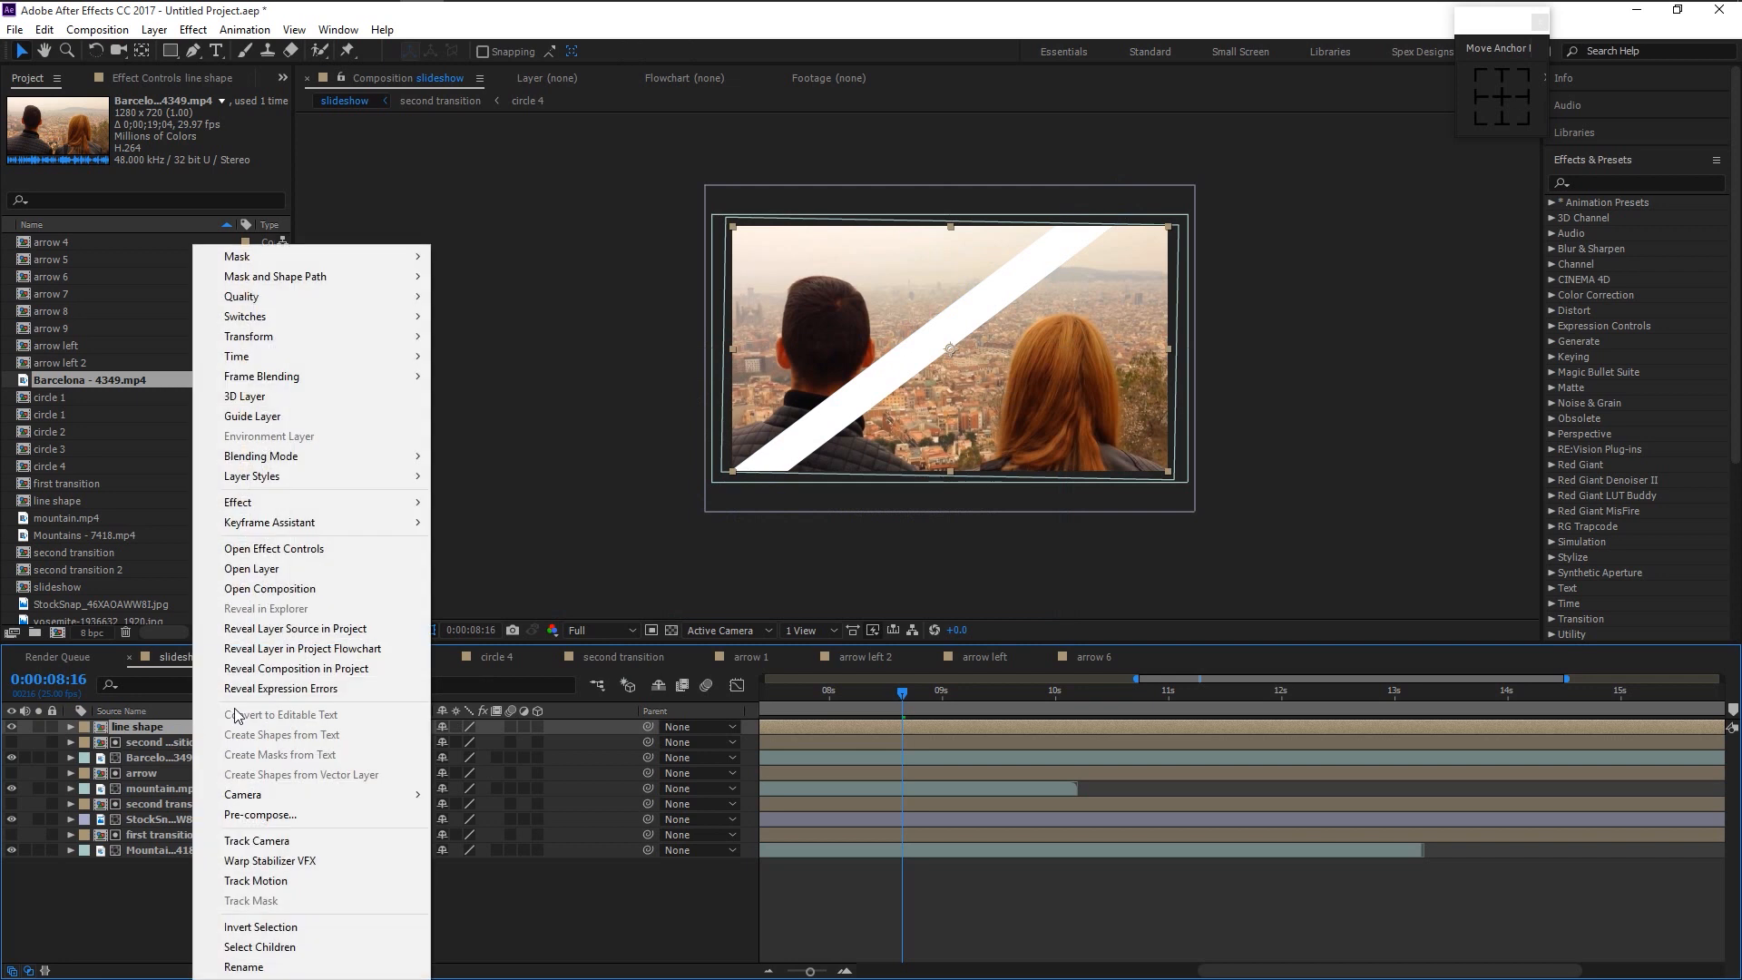
pyautogui.click(245, 627)
# - Add duplicates line shape 2 and line shape 3 above the bar, each shifted further left
pyautogui.hotkey('ctrl', 'd')
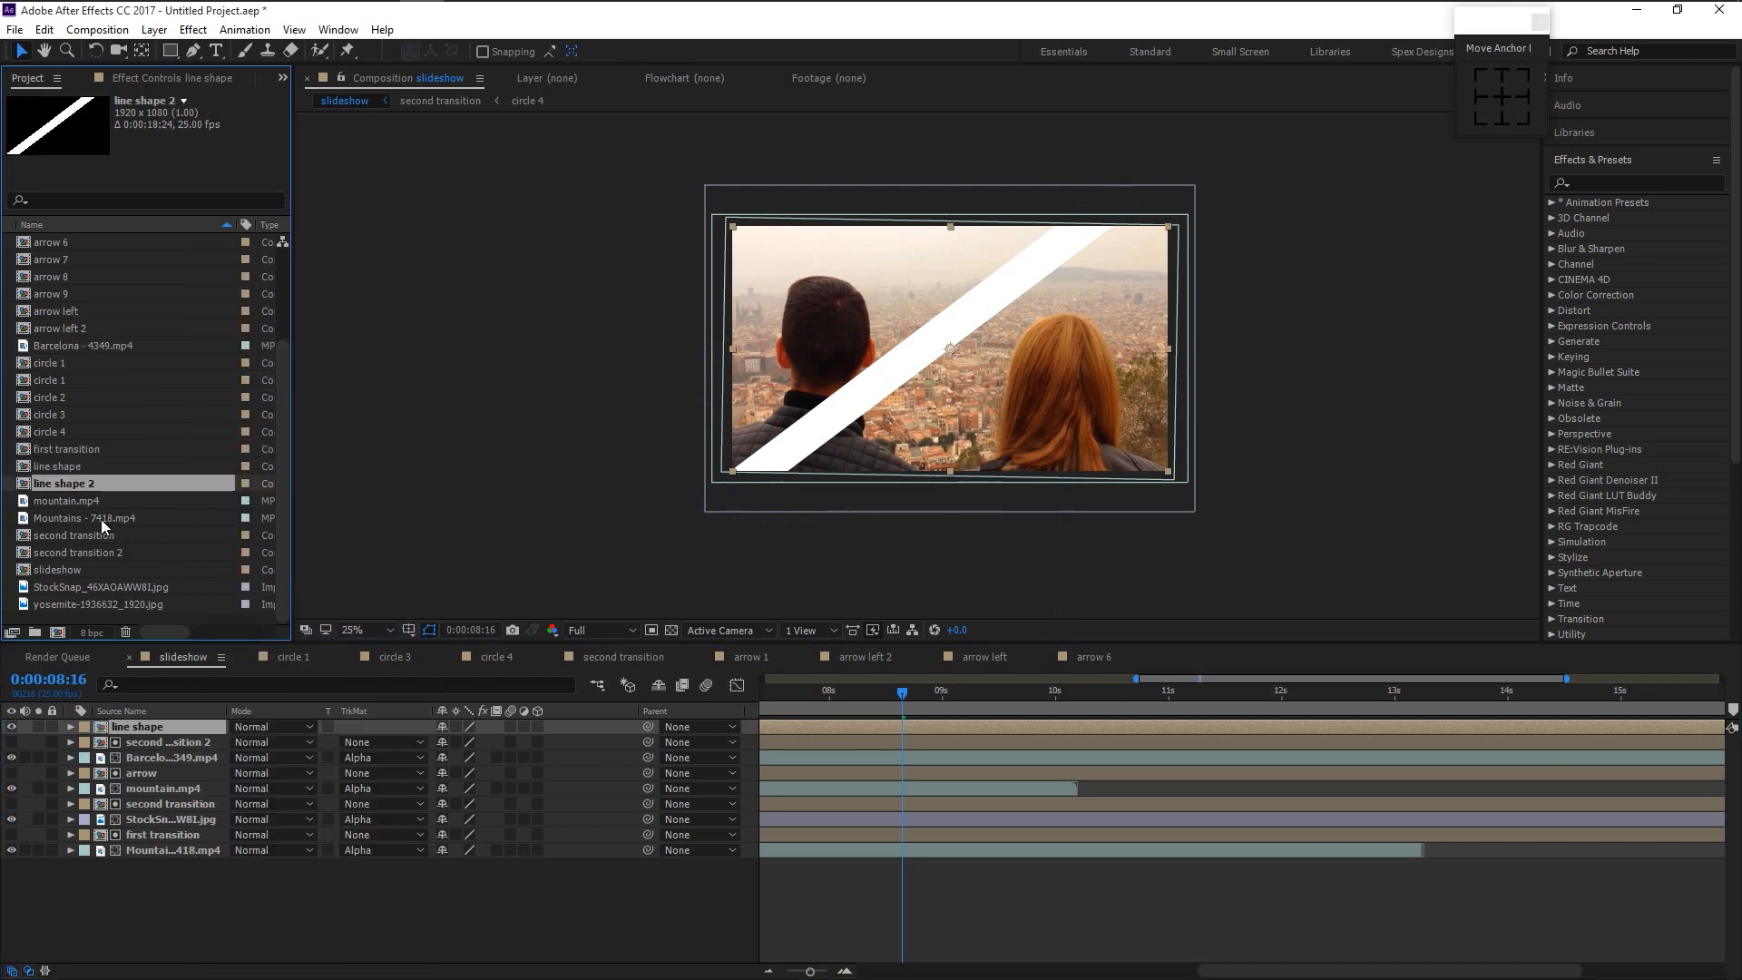
pyautogui.moveTo(90, 482); pyautogui.dragTo(164, 730)
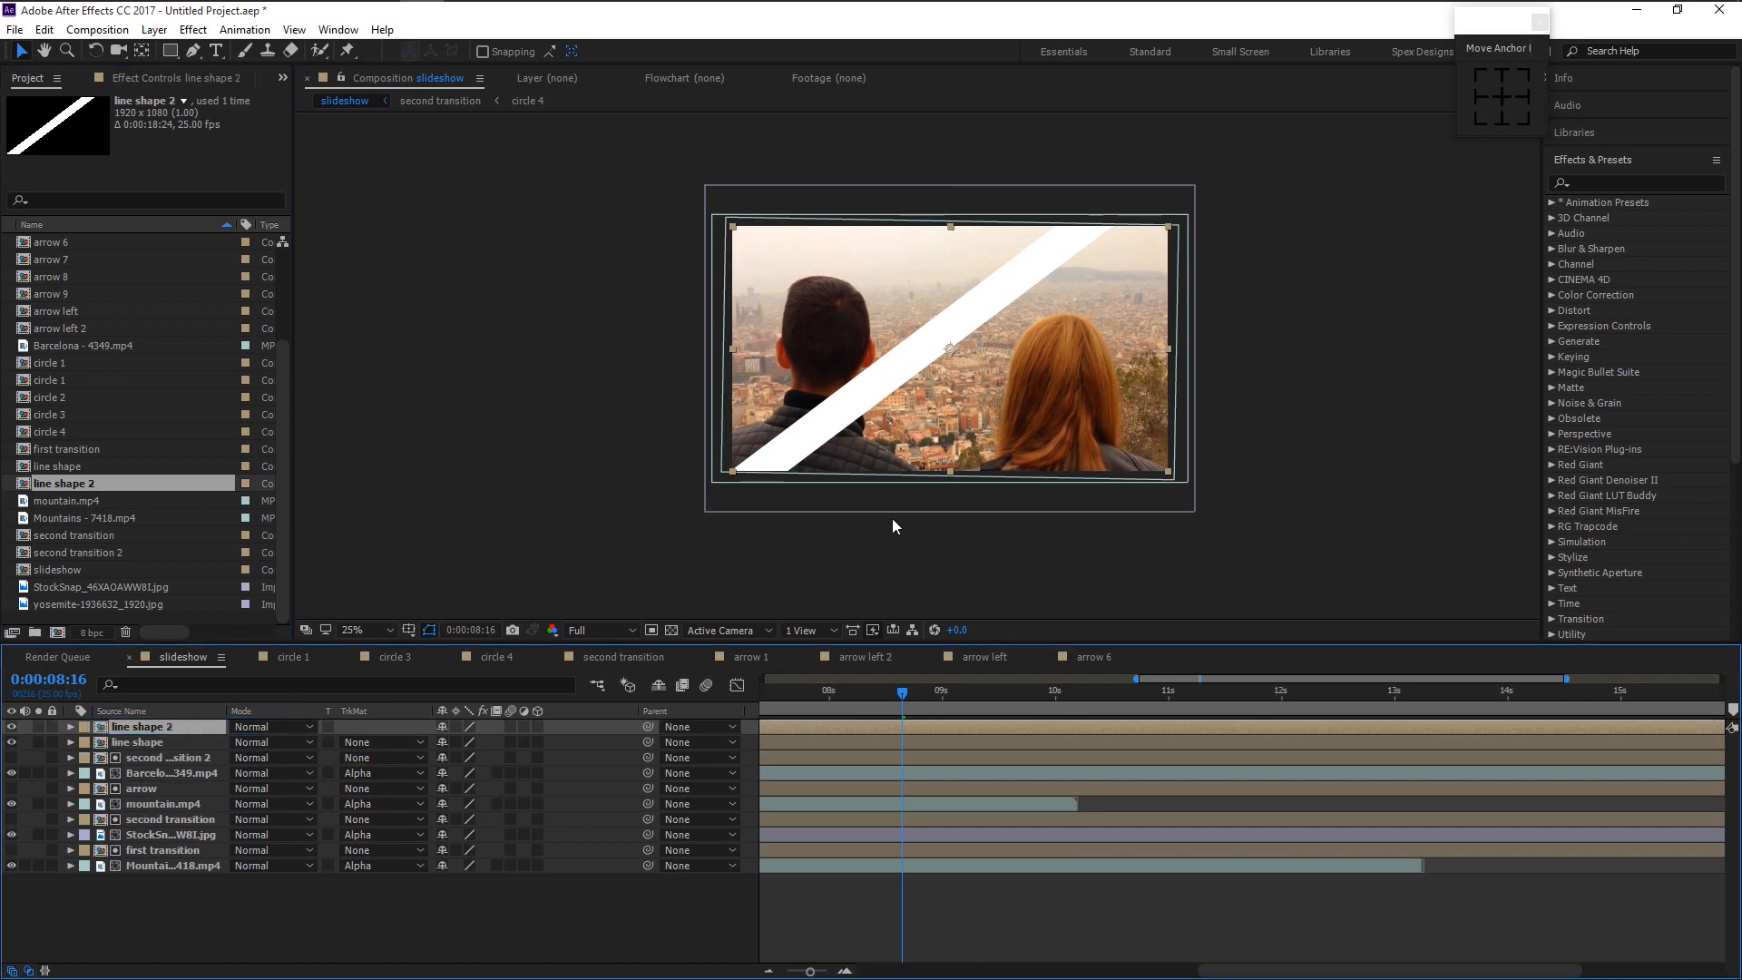
pyautogui.moveTo(949, 343); pyautogui.dragTo(907, 349)
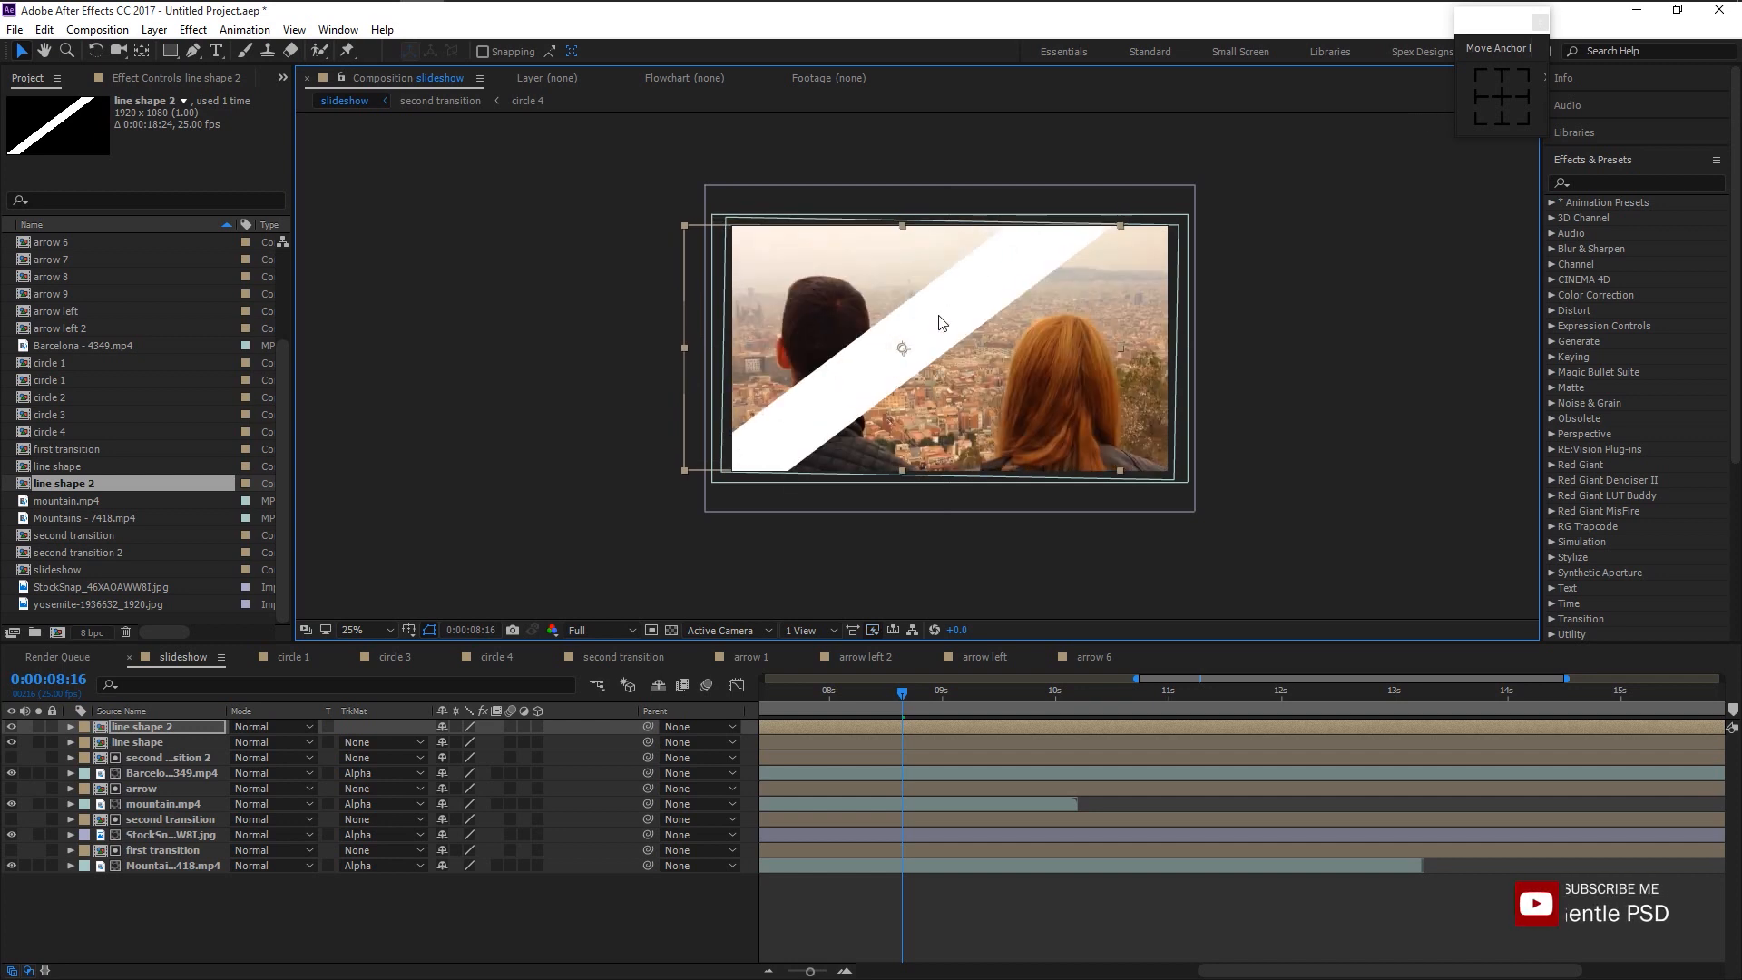
pyautogui.click(80, 483)
pyautogui.hotkey('ctrl', 'd')
pyautogui.moveTo(80, 483); pyautogui.dragTo(134, 722)
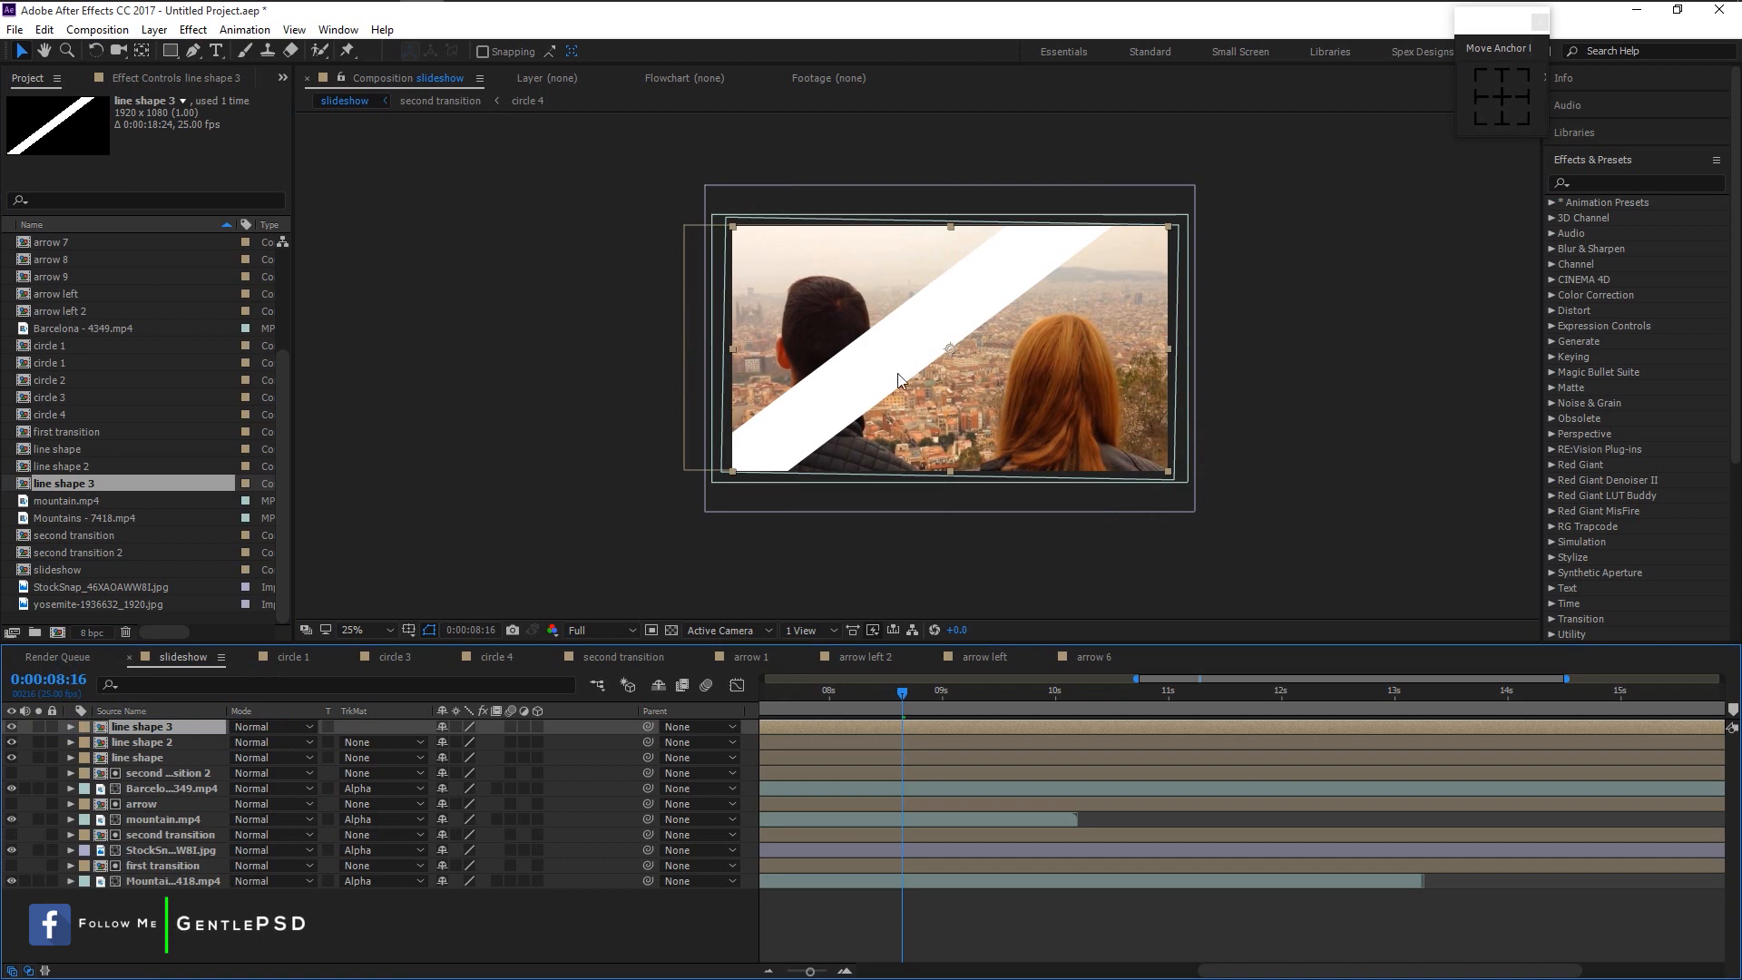
pyautogui.moveTo(951, 347); pyautogui.dragTo(851, 352)
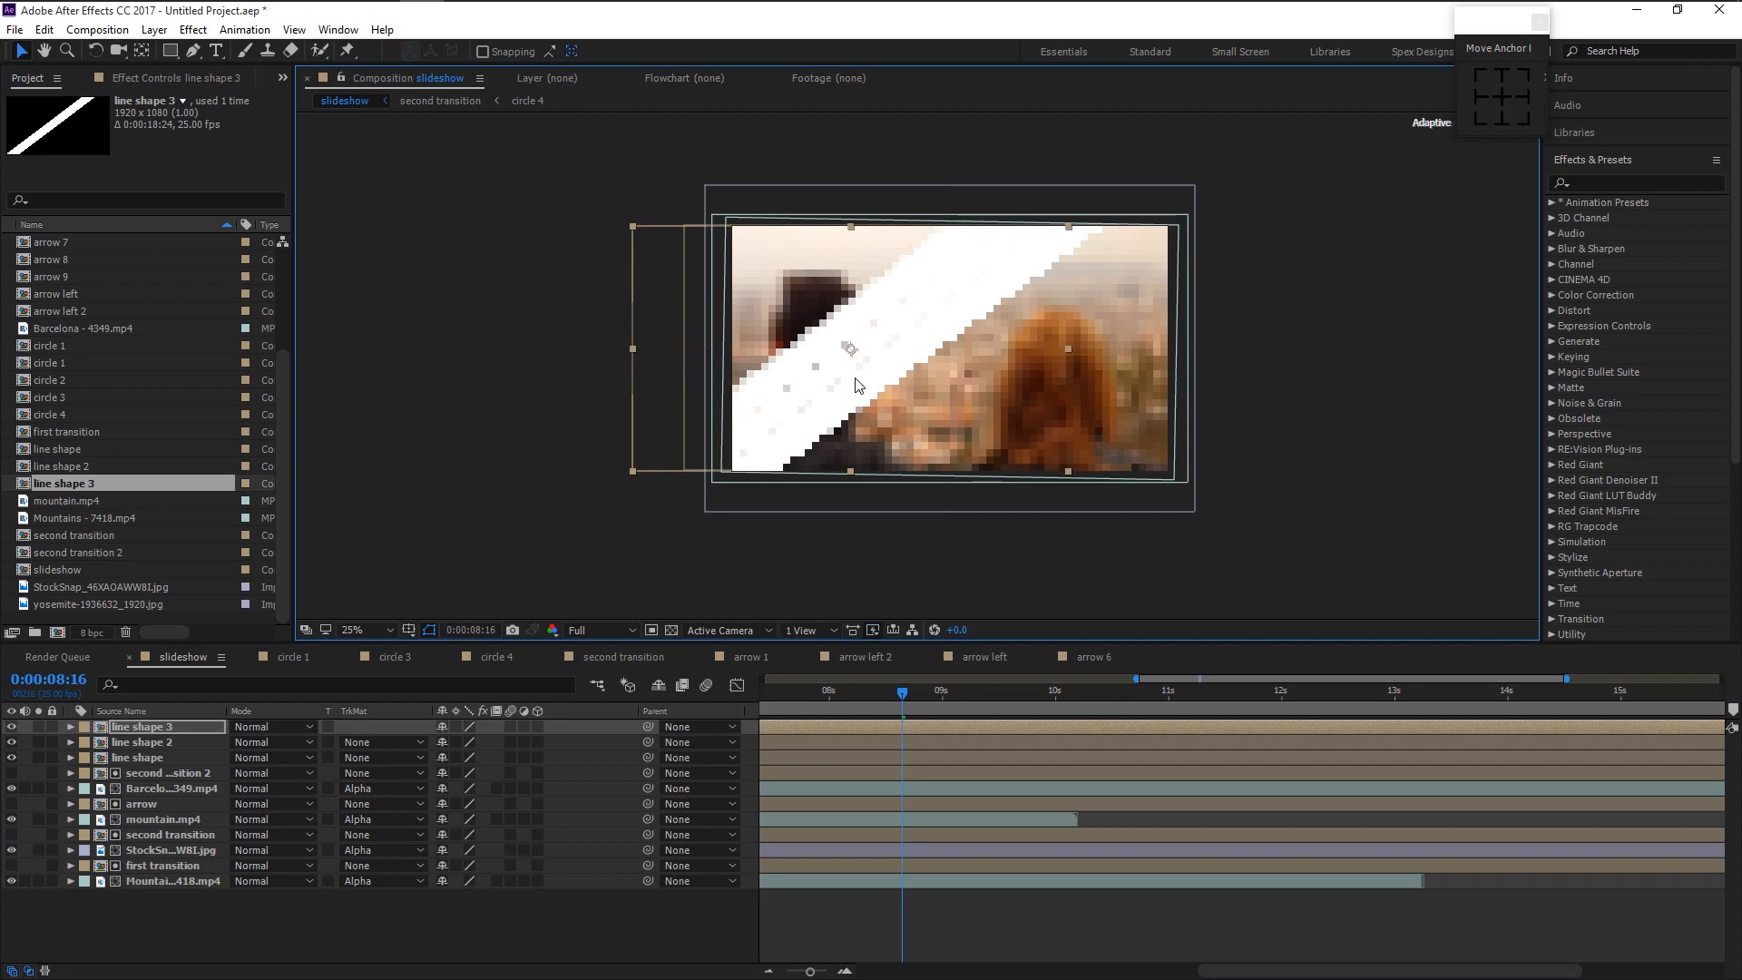
# - Add line shape 4 and line shape 5 on top, each offset further left
pyautogui.click(191, 731)
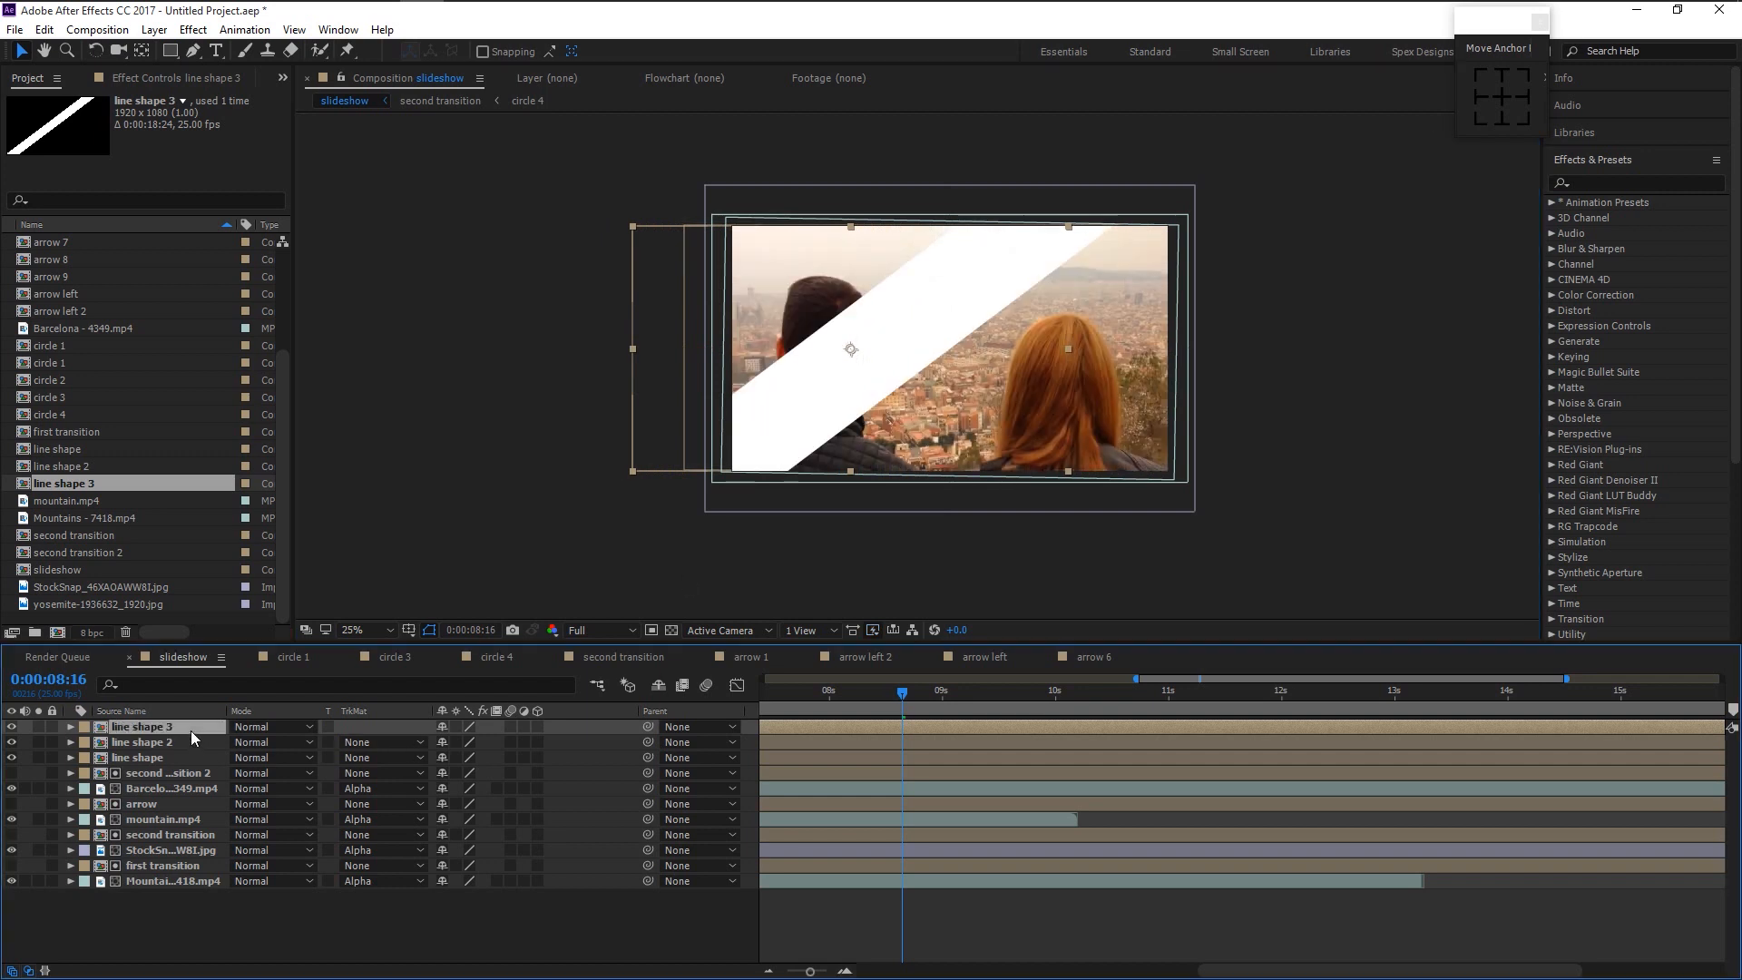
pyautogui.click(63, 484)
pyautogui.hotkey('ctrl', 'd')
pyautogui.hotkey('ctrl', 'd')
pyautogui.hotkey('ctrl', 'd')
pyautogui.click(74, 449)
pyautogui.moveTo(74, 449); pyautogui.dragTo(819, 450)
pyautogui.moveTo(871, 343); pyautogui.dragTo(799, 328)
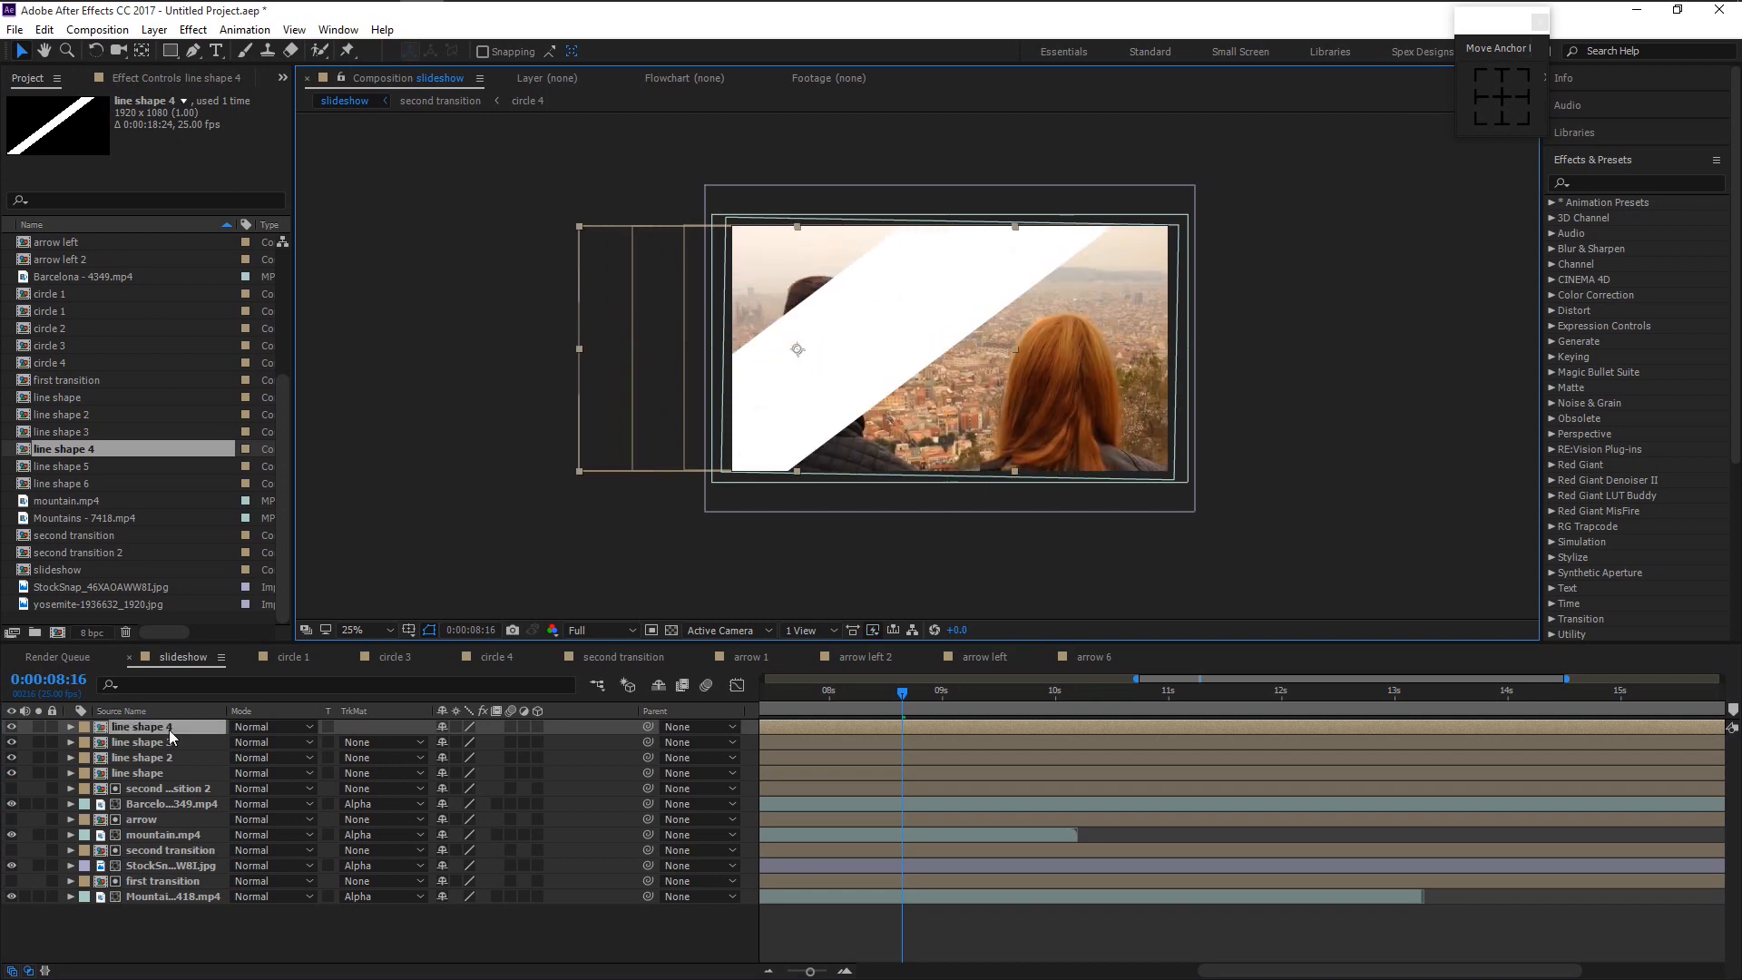
pyautogui.moveTo(62, 466); pyautogui.dragTo(660, 354)
# - Add line shape 7 shifted furthest left and zoom the composition view to 50%
pyautogui.click(95, 485)
pyautogui.hotkey('ctrl', 'd')
pyautogui.moveTo(95, 485); pyautogui.dragTo(143, 731)
pyautogui.moveTo(950, 339); pyautogui.dragTo(634, 346)
pyautogui.press('.')
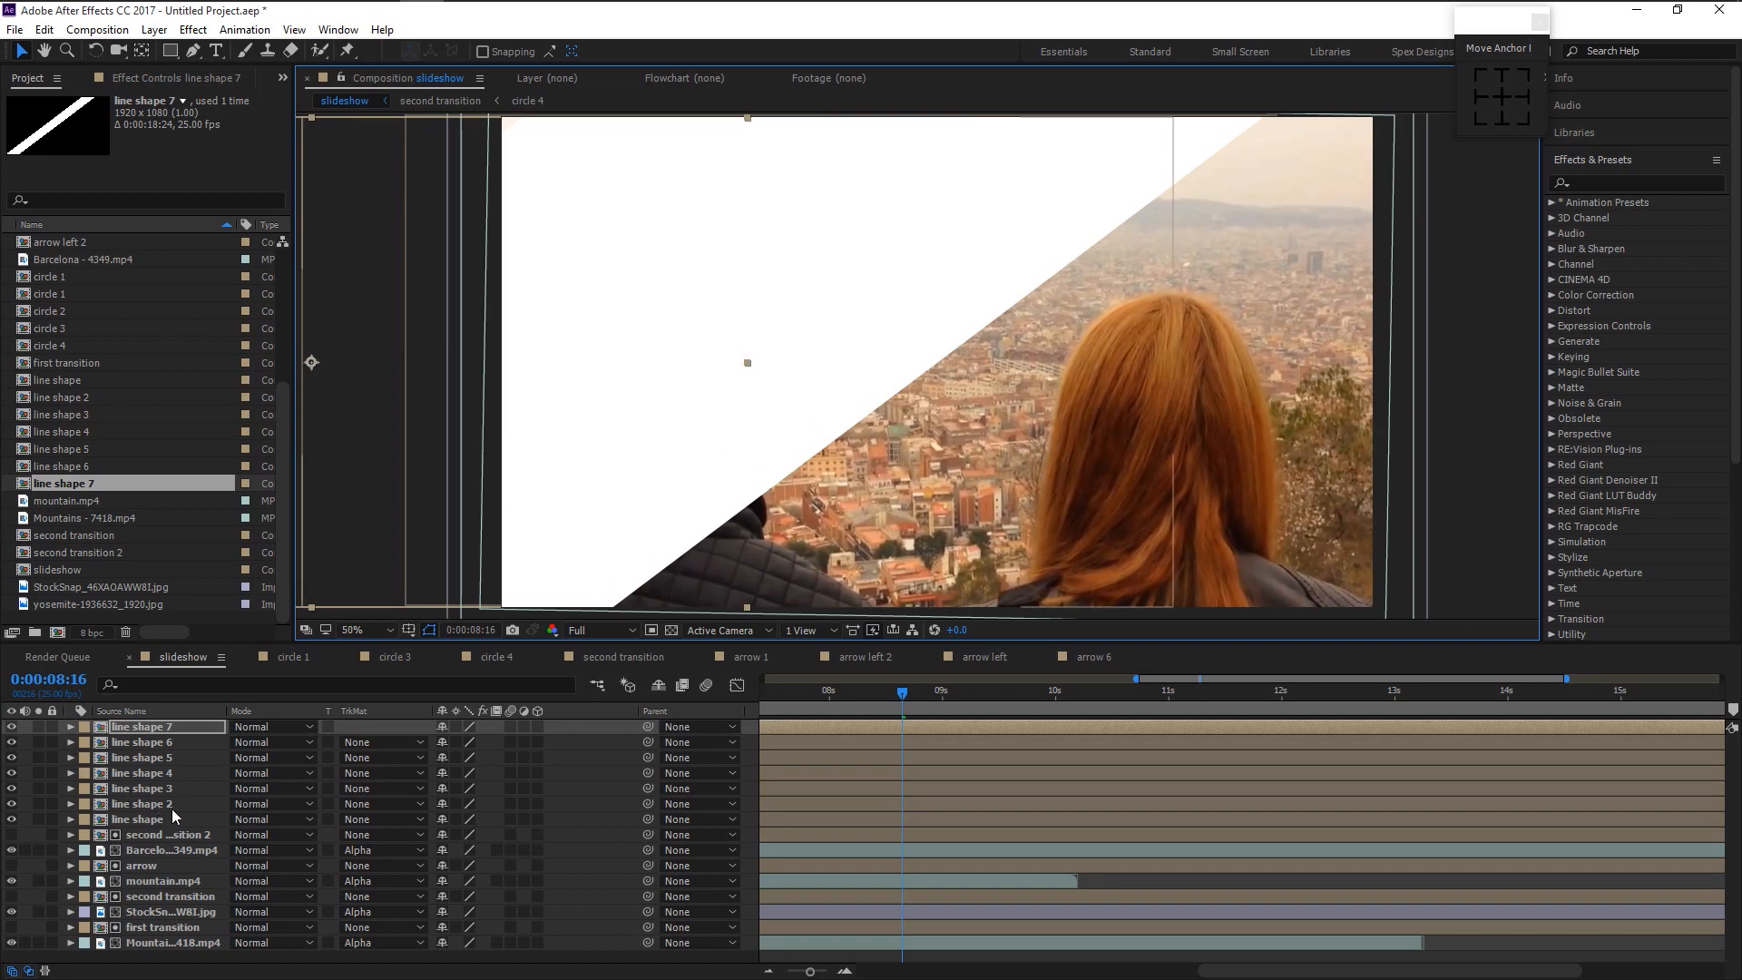
pyautogui.click(182, 819)
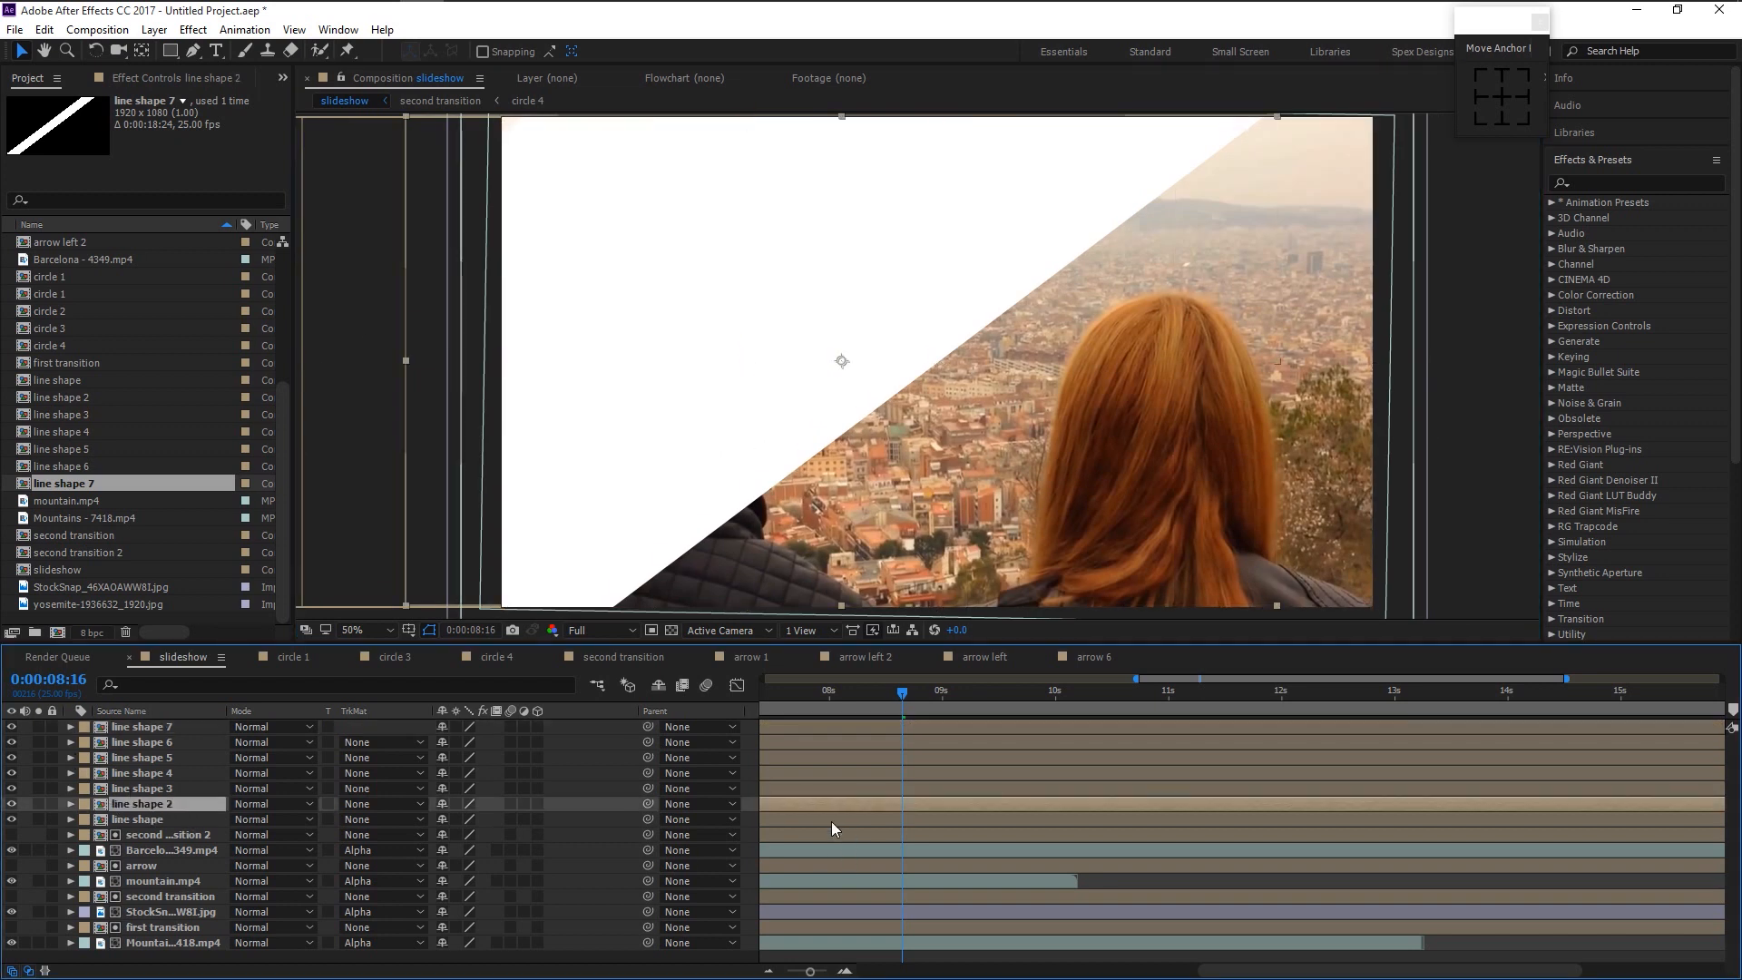
pyautogui.moveTo(1324, 973); pyautogui.dragTo(941, 973)
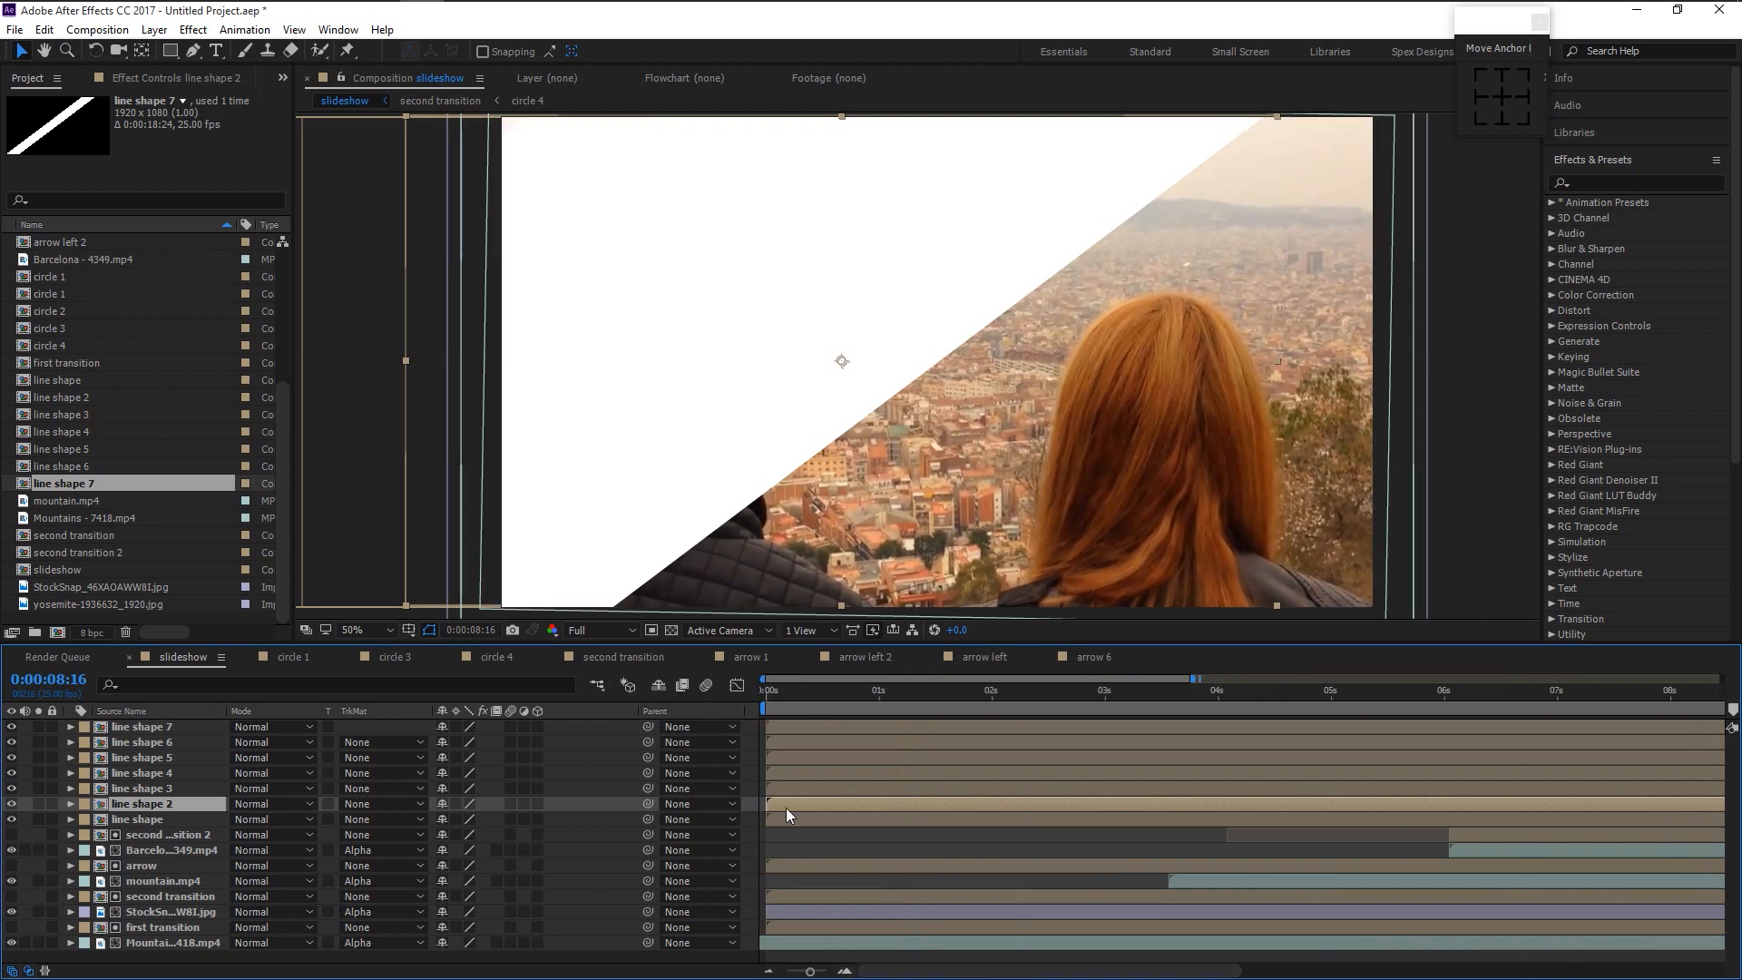
# - Offset each line shape layer a few frames later, then preview from 0:00:08:01
pyautogui.moveTo(786, 792); pyautogui.dragTo(887, 744)
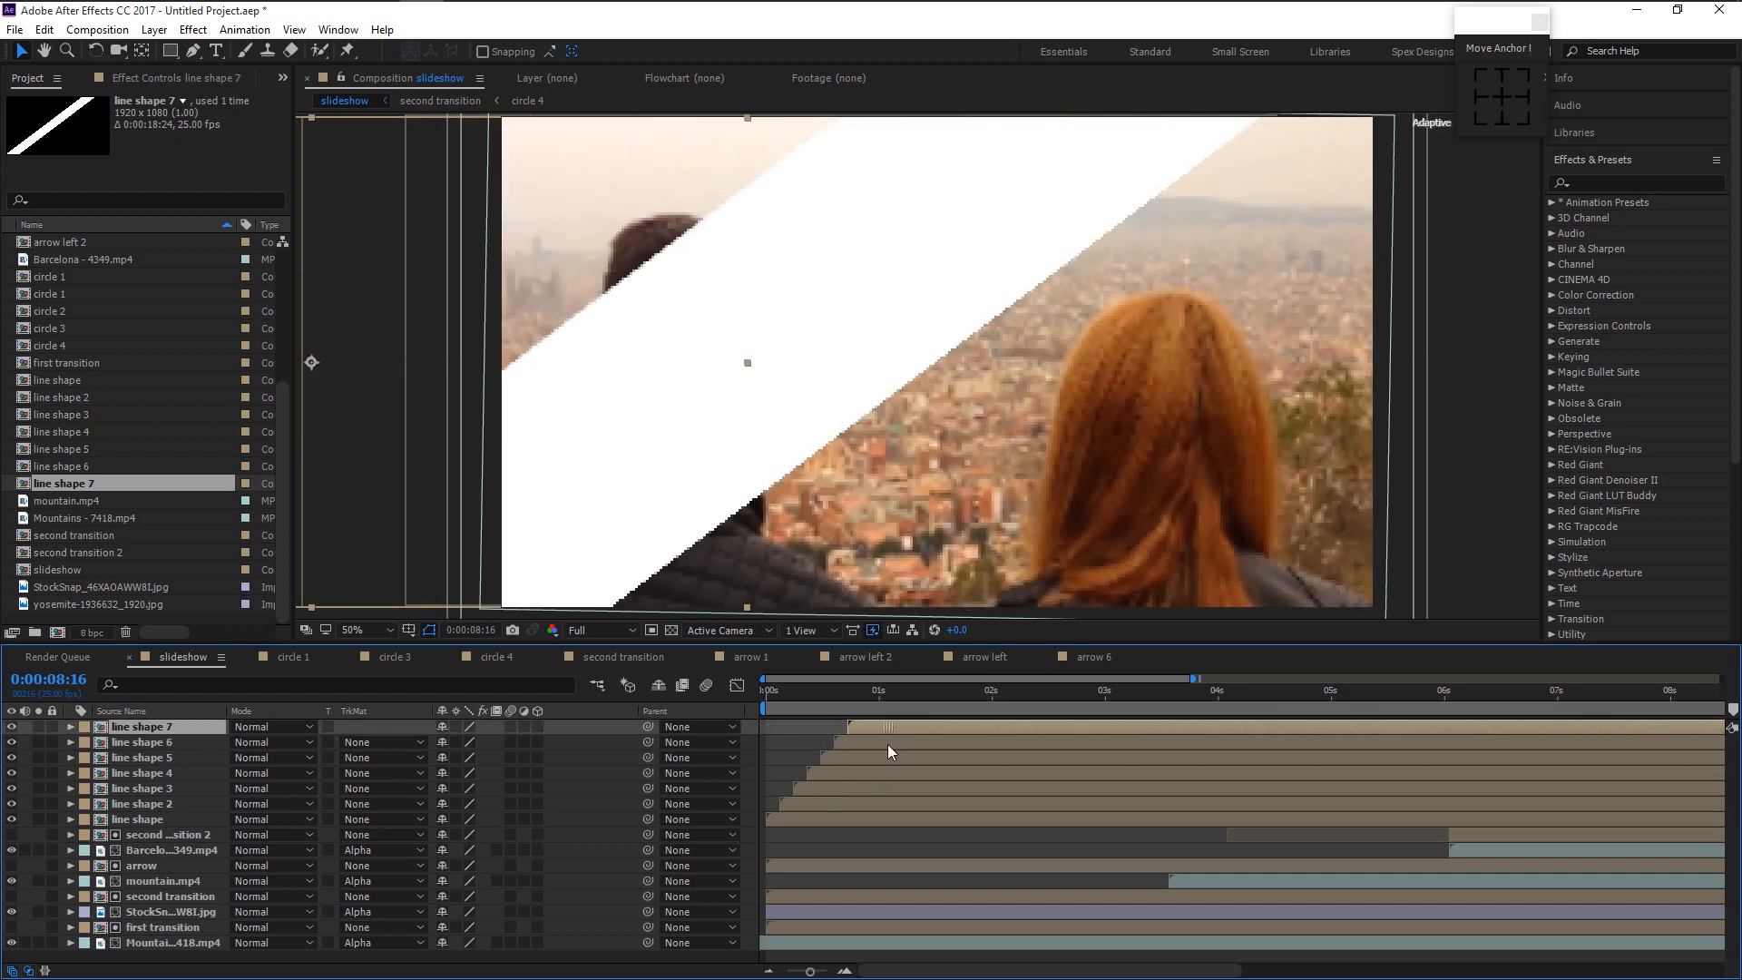
pyautogui.scroll(-3, 945, 799)
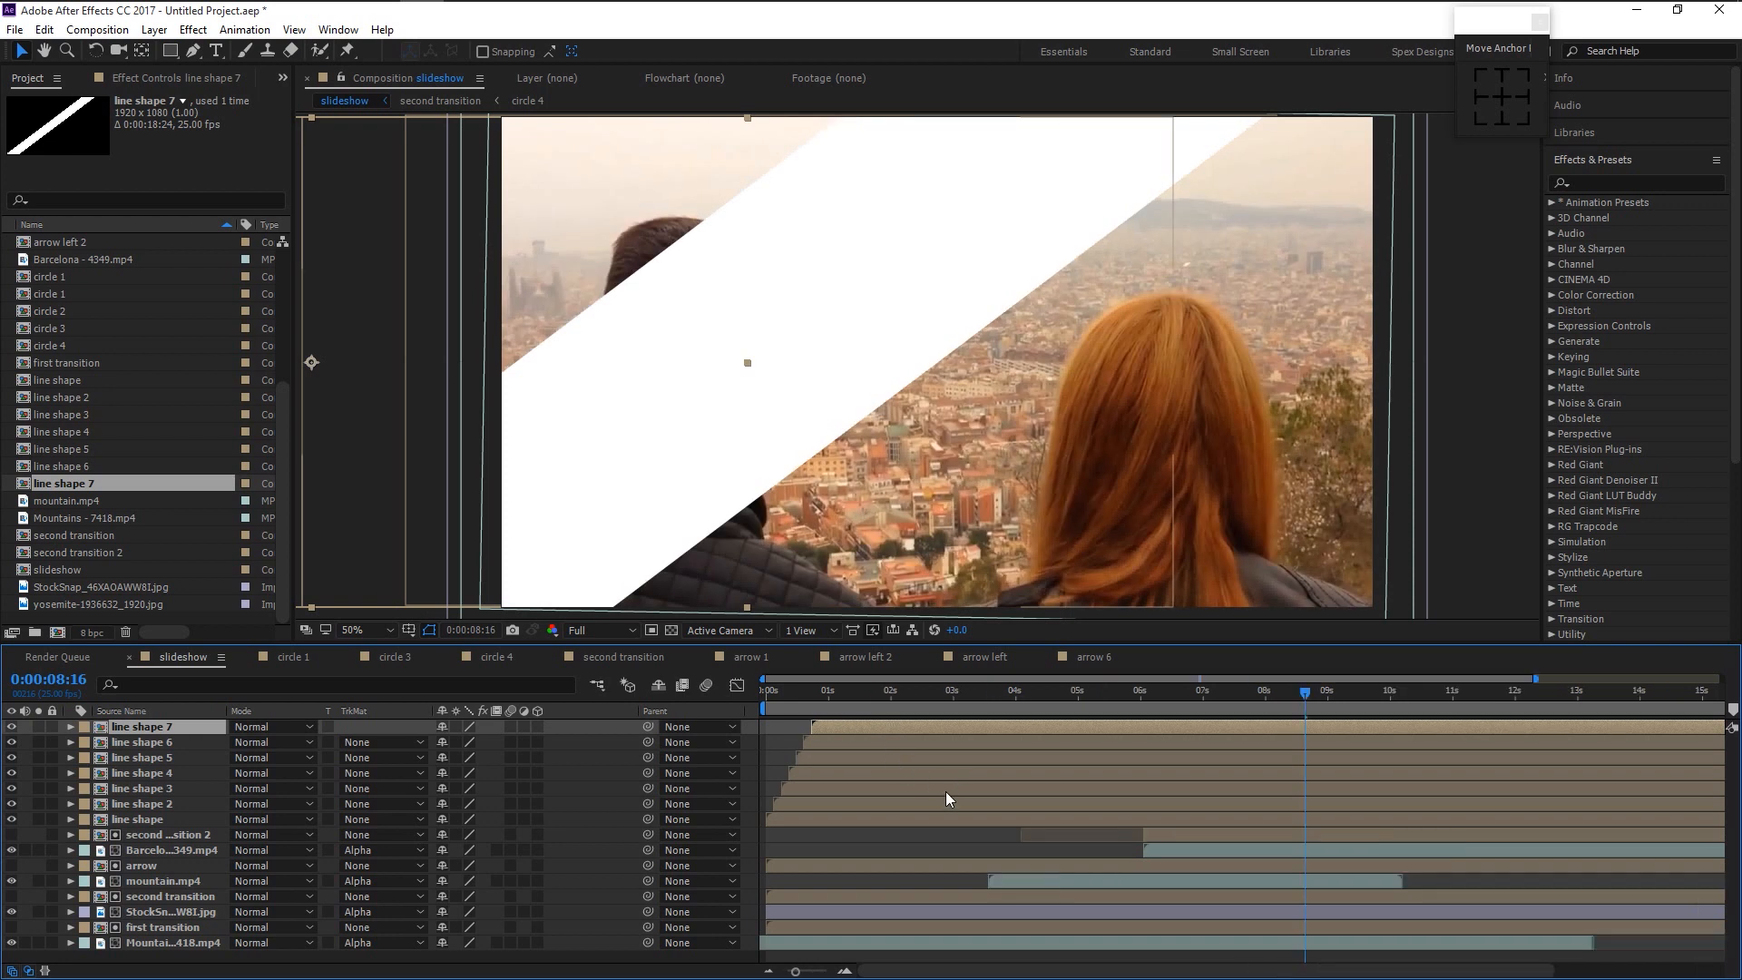
pyautogui.click(1167, 699)
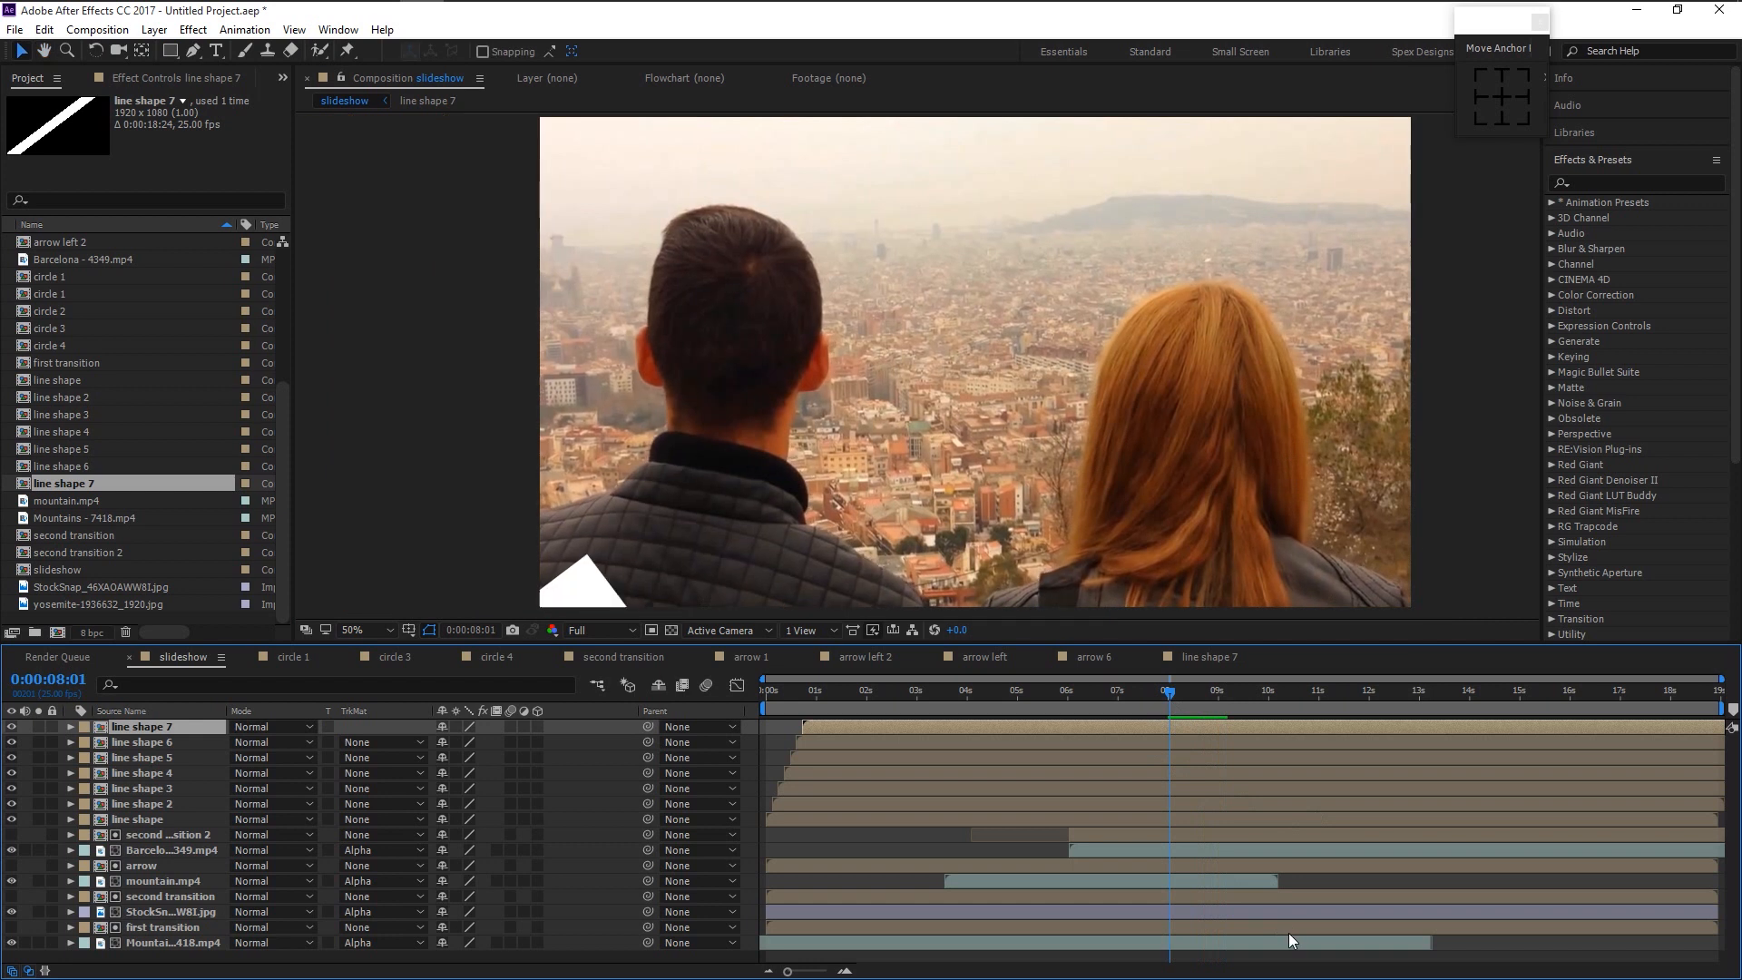
pyautogui.press('space')
pyautogui.press('space')
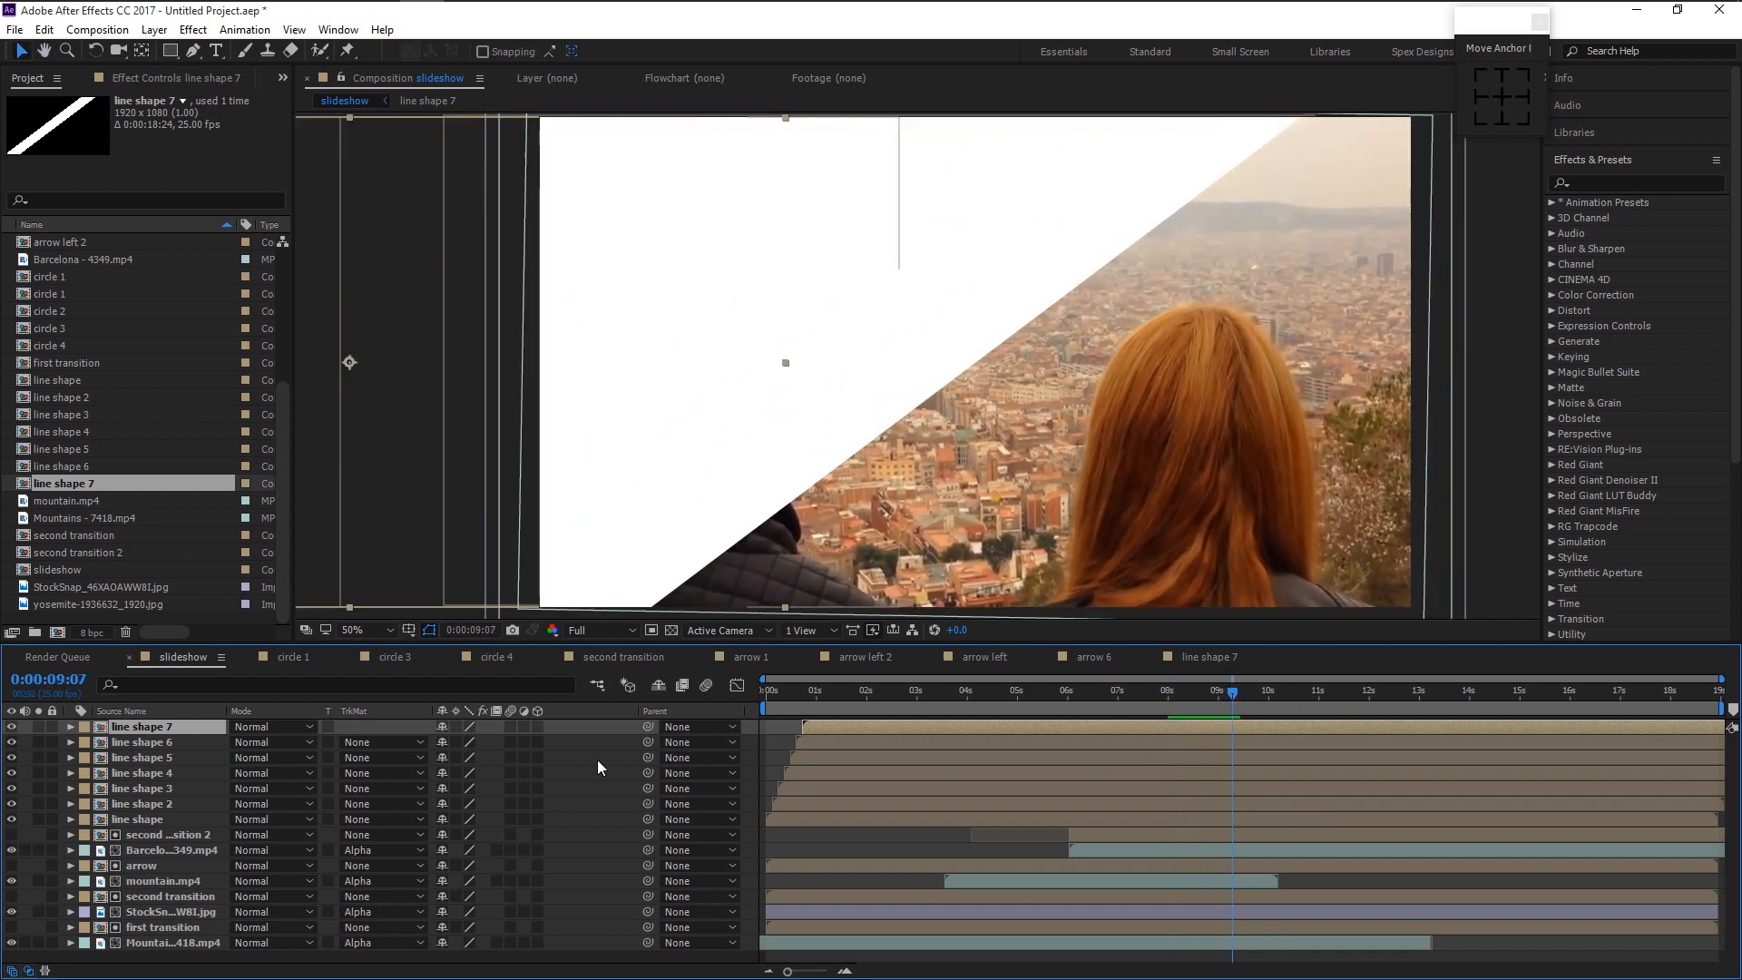
# - Pre-compose the seven line shape layers as 'line shape left' and reveal it in the Project panel
pyautogui.keyDown('shift'); pyautogui.click(171, 817); pyautogui.keyUp('shift')
pyautogui.rightClick(178, 781)
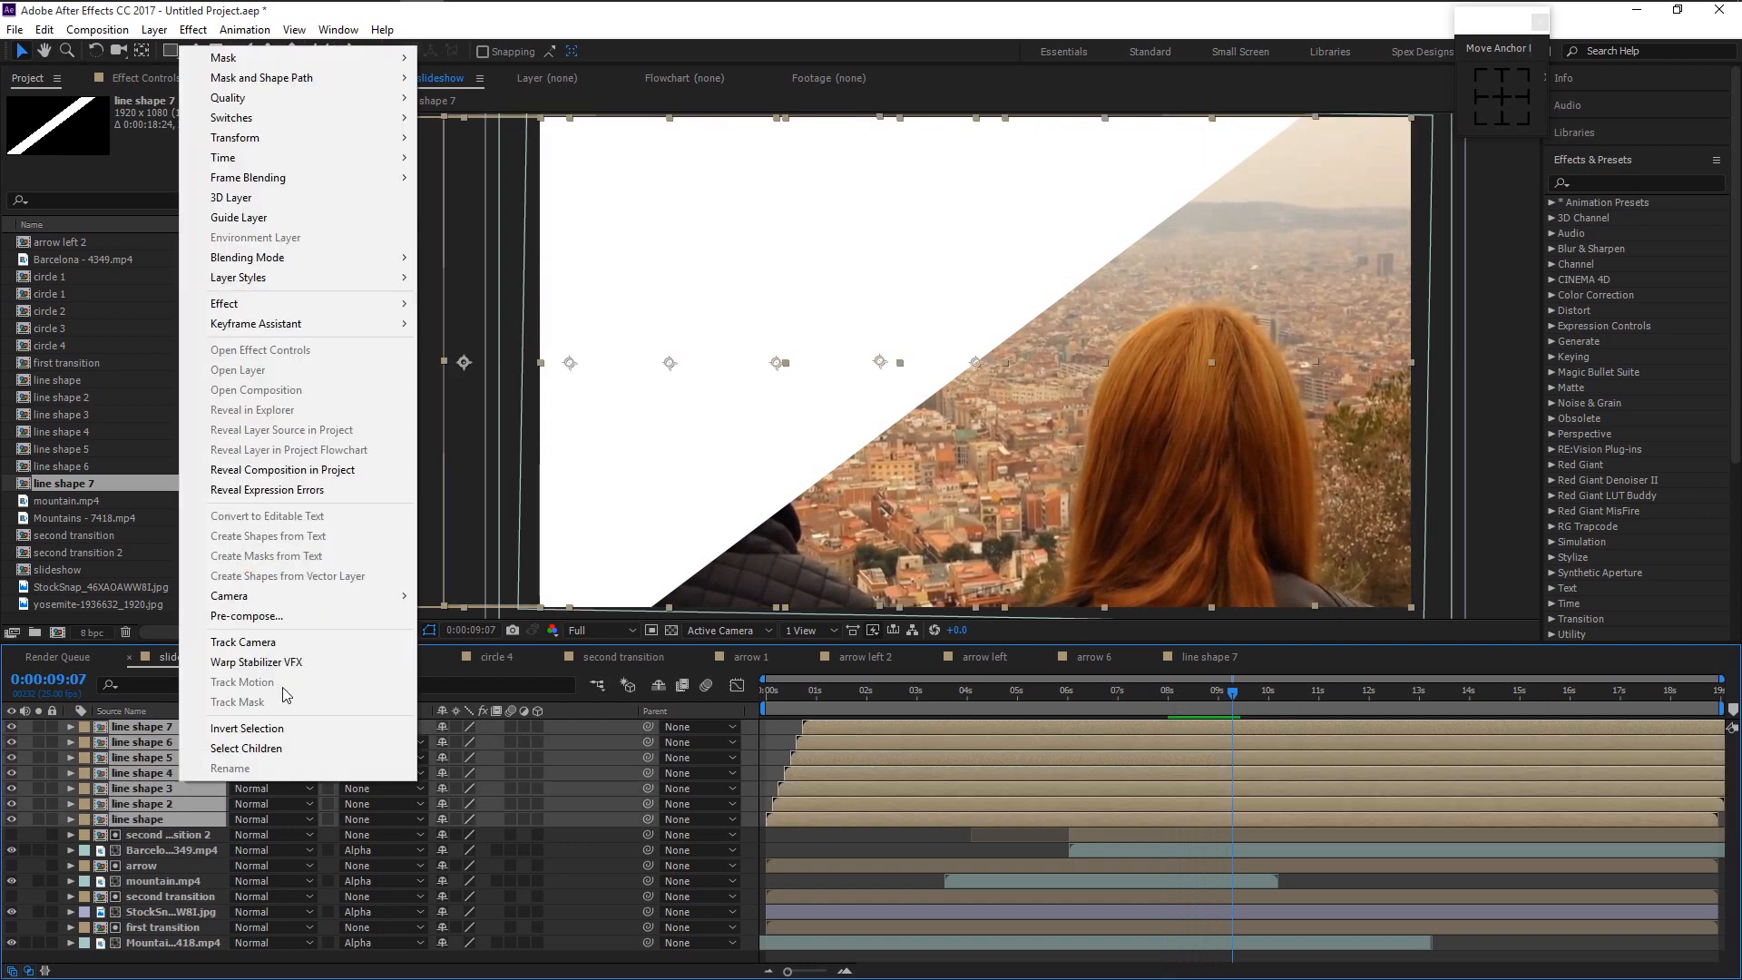
pyautogui.click(288, 617)
pyautogui.write('line shape left')
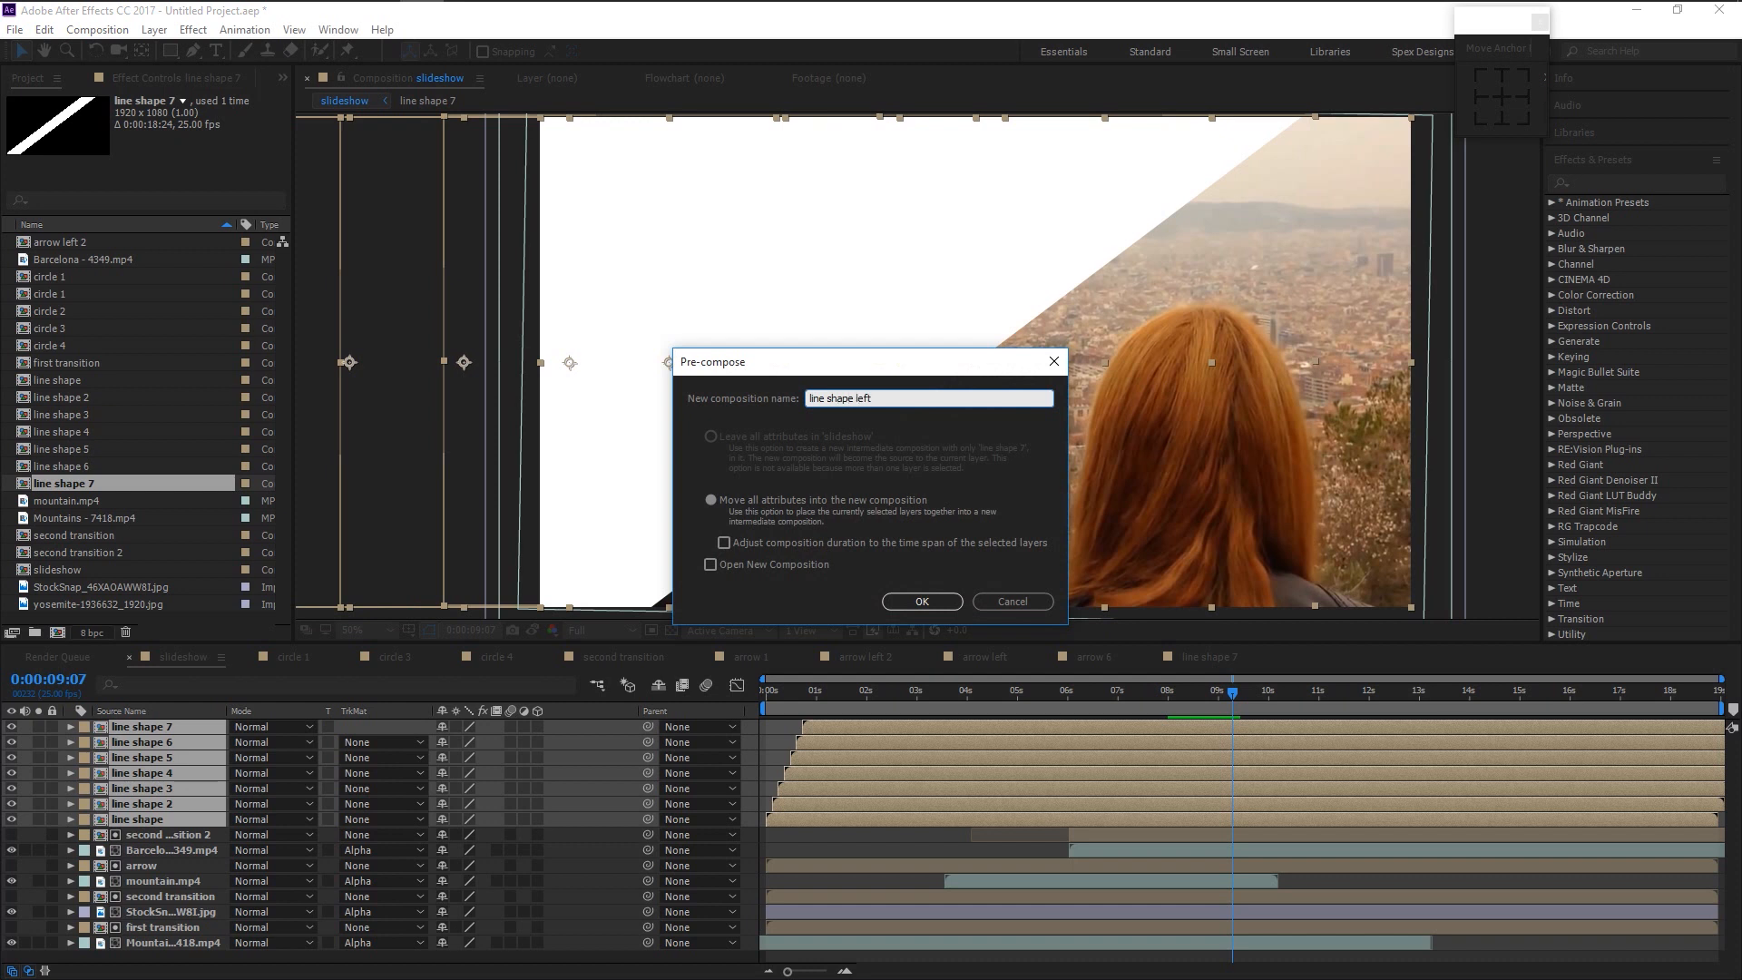
pyautogui.press('Return')
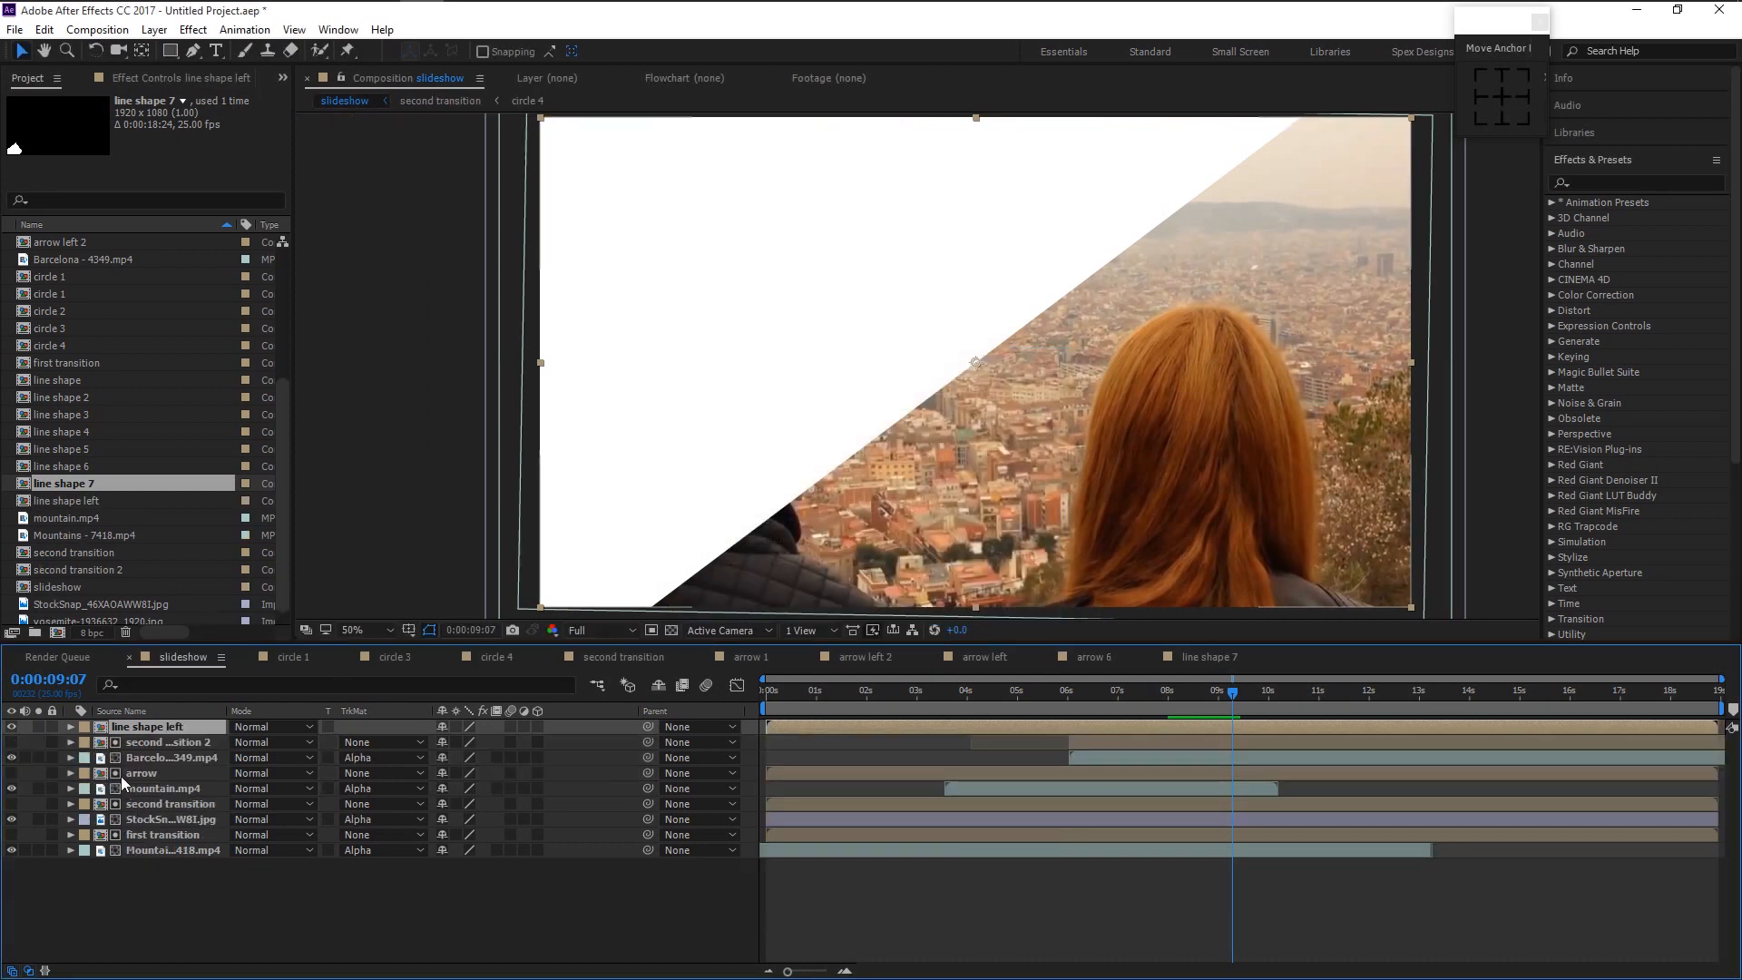
pyautogui.rightClick(122, 728)
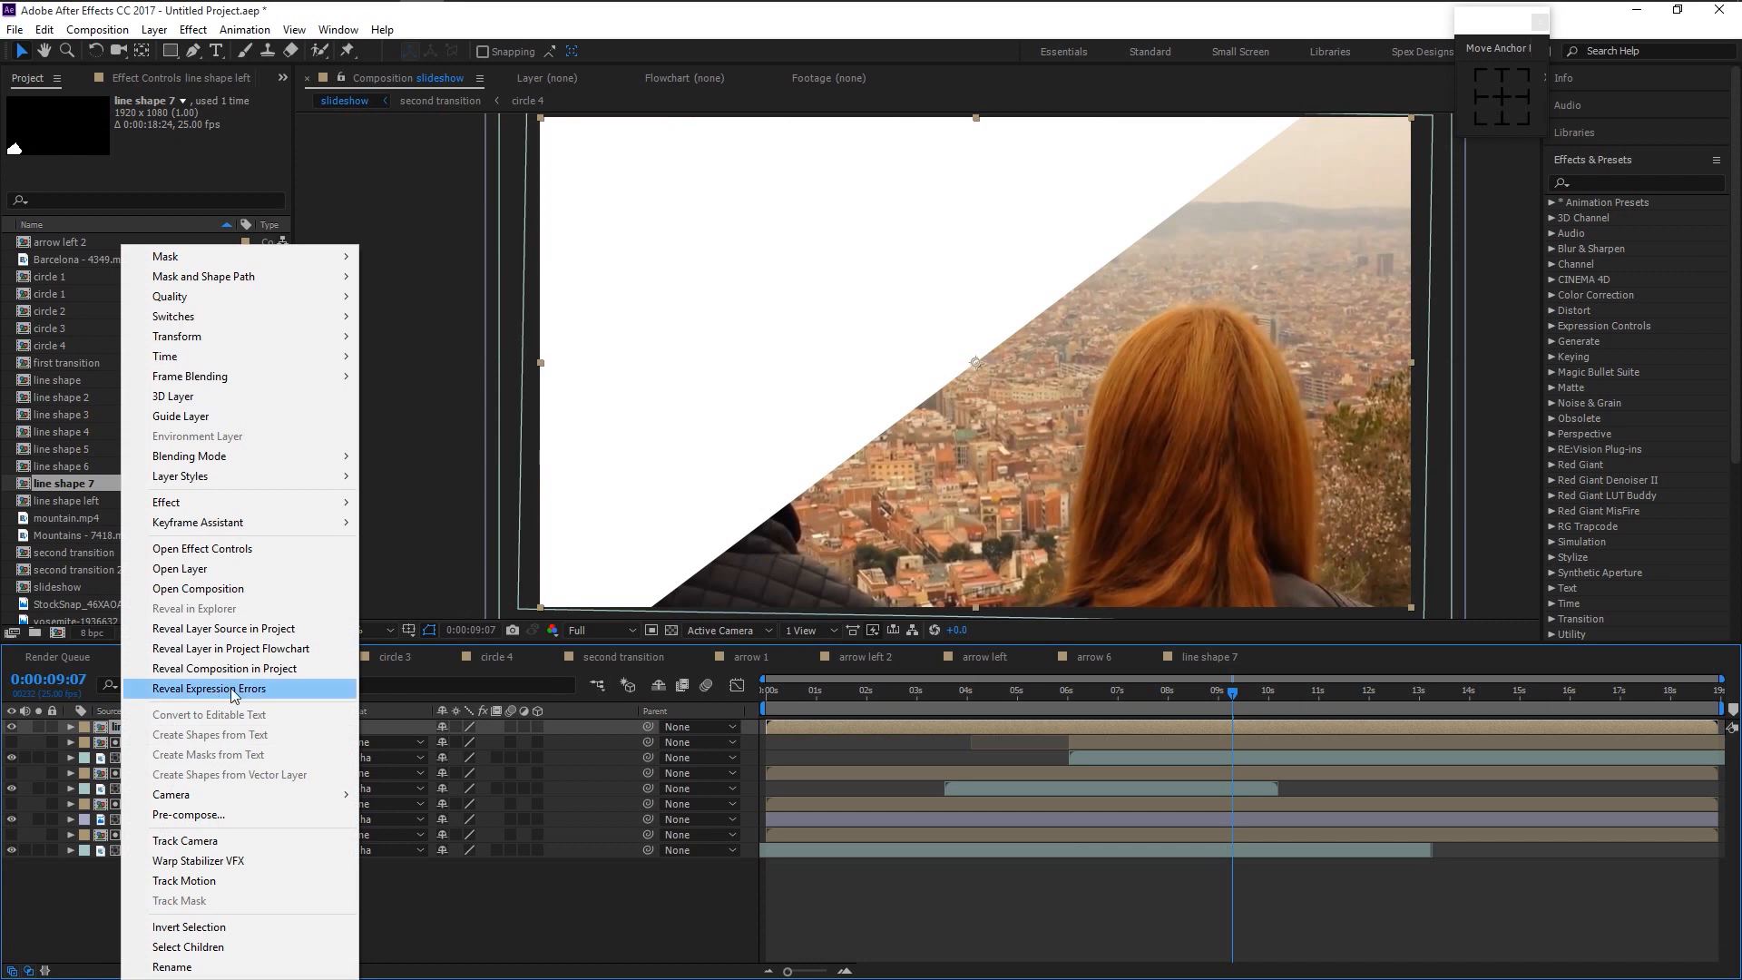
pyautogui.click(214, 628)
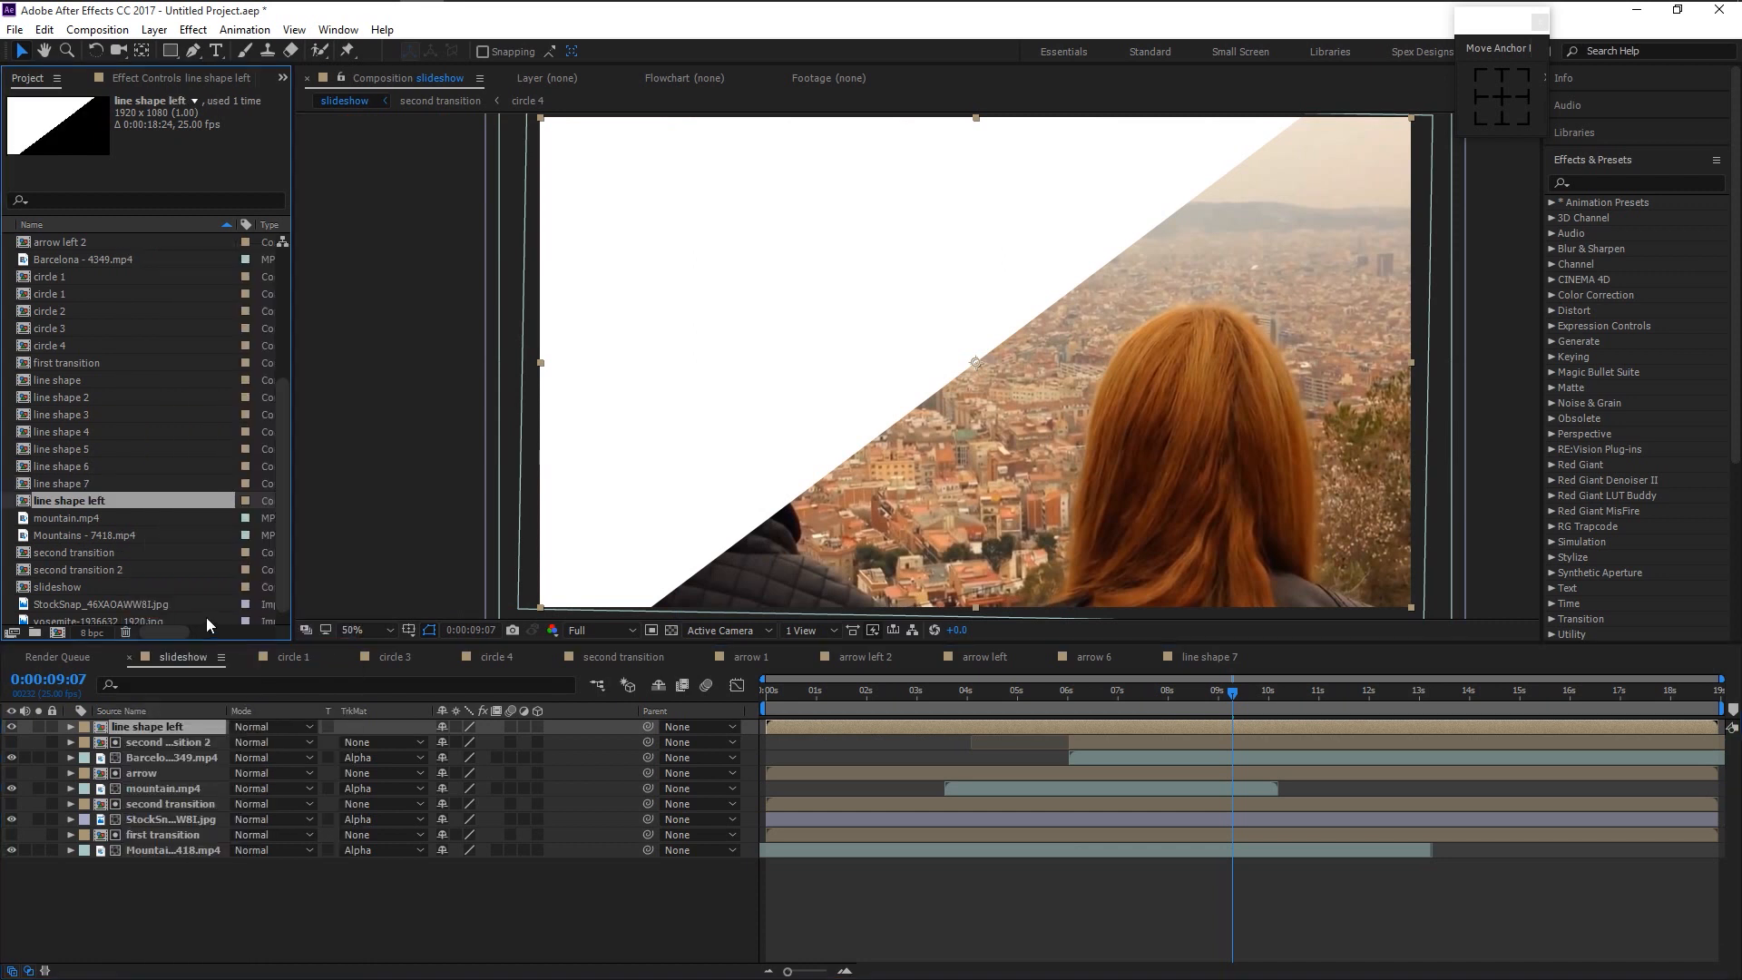
# - Add a duplicate 'line shape left 2' on top with Rotation set to 180°
pyautogui.hotkey('ctrl', 'd')
pyautogui.moveTo(98, 488); pyautogui.dragTo(168, 727)
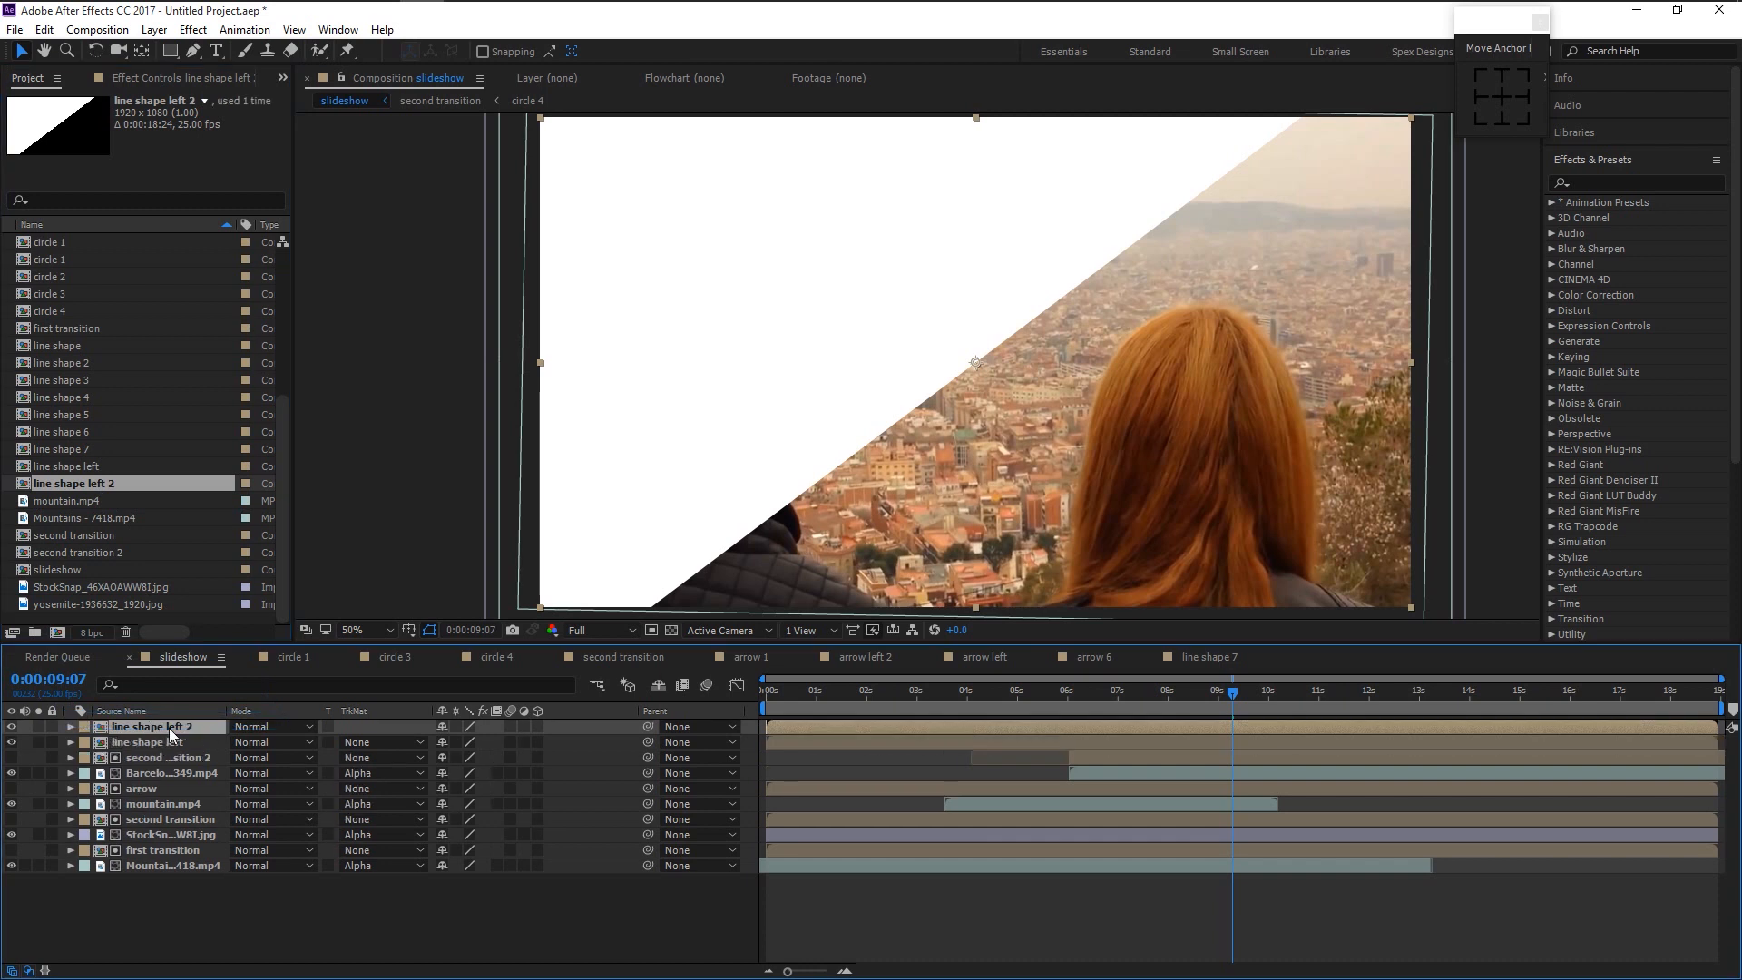
pyautogui.press('r')
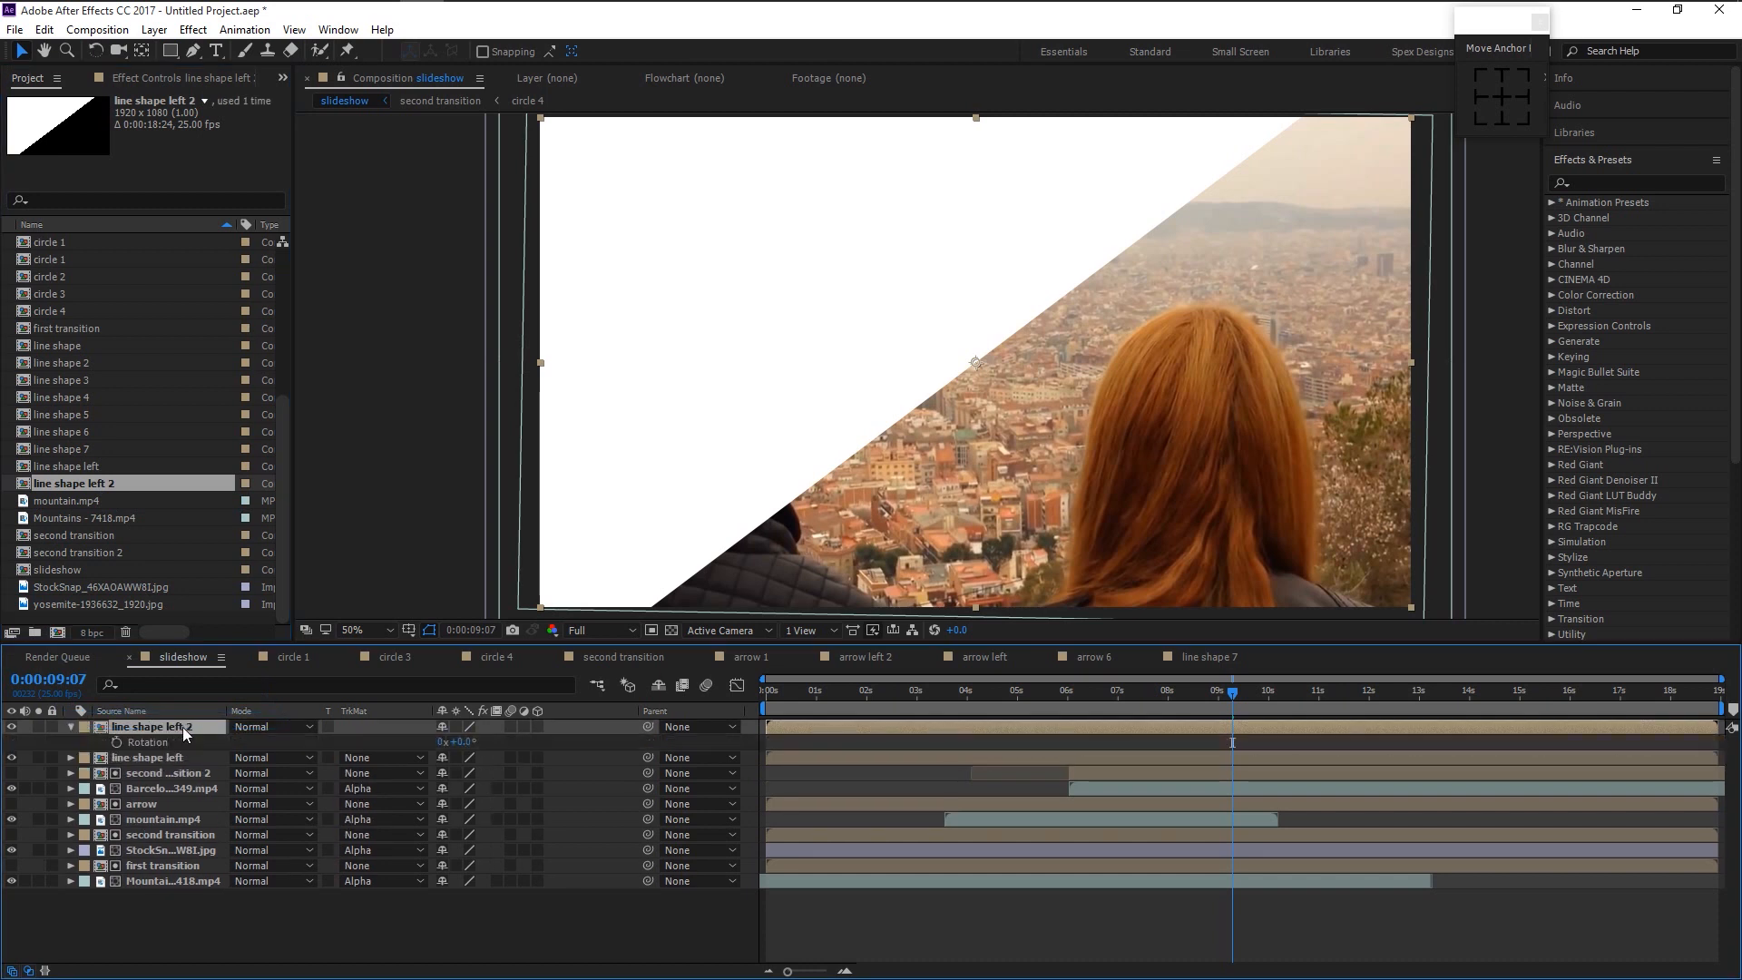
pyautogui.click(456, 741)
pyautogui.write('130')
pyautogui.press('Return')
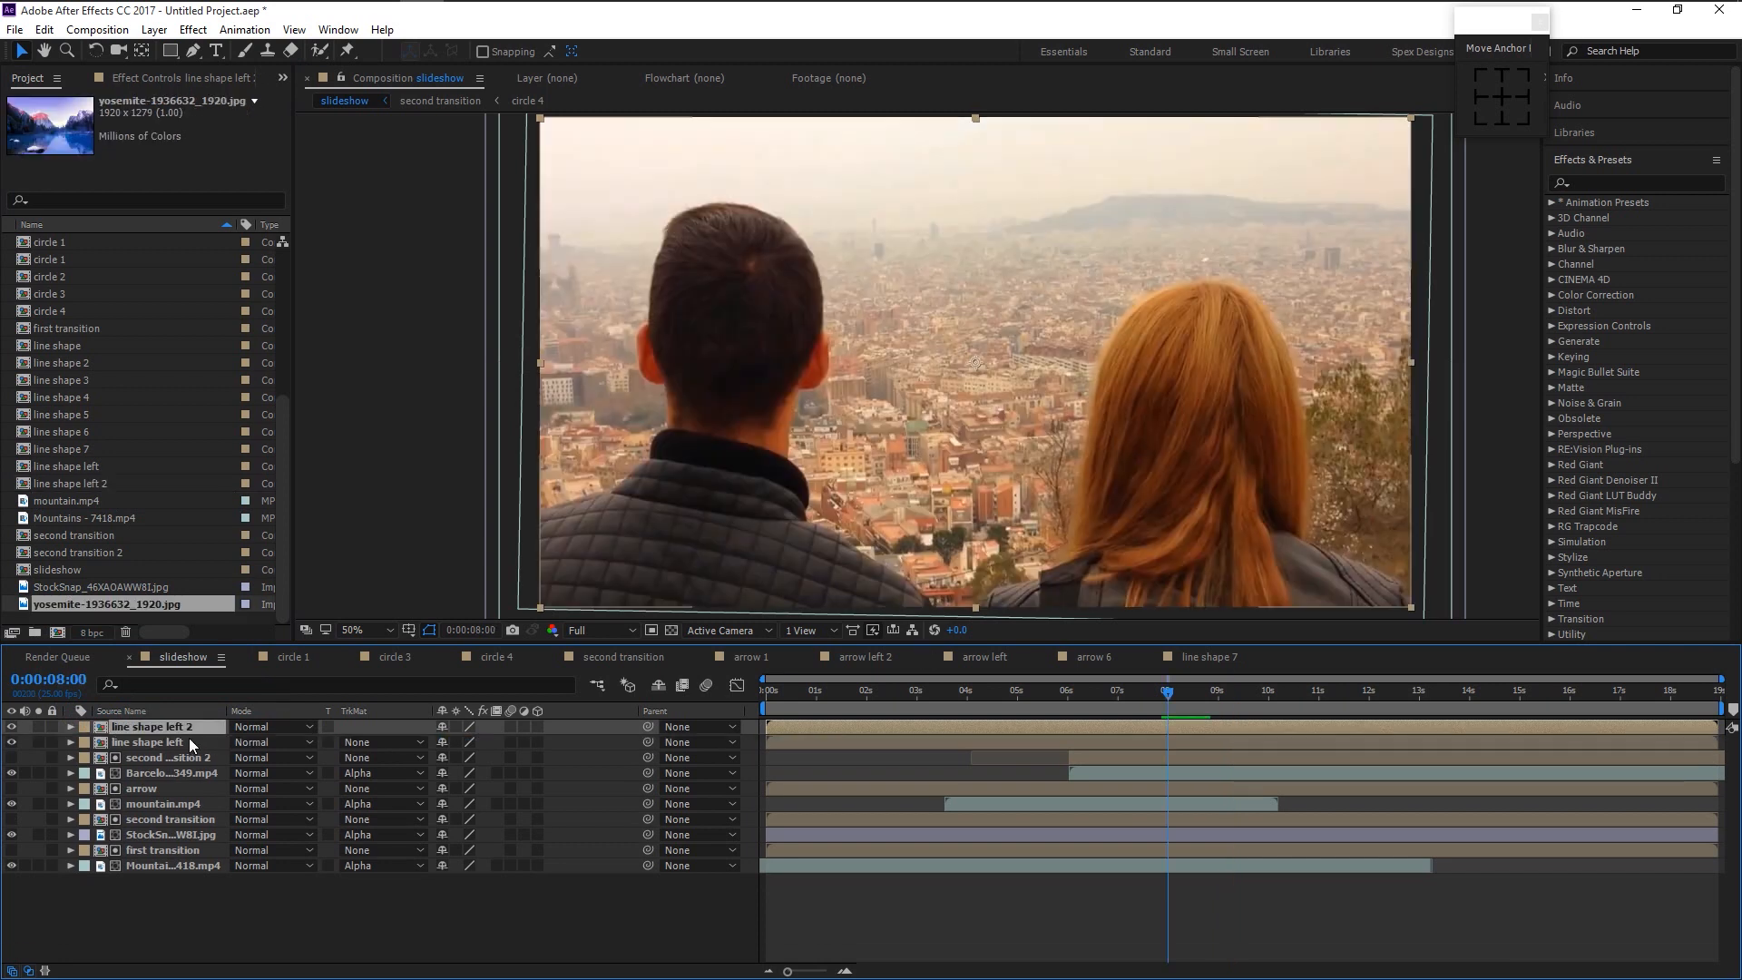
# - Pre-compose both line shape left layers into a single composition named 'line shape'
pyautogui.rightClick(182, 741)
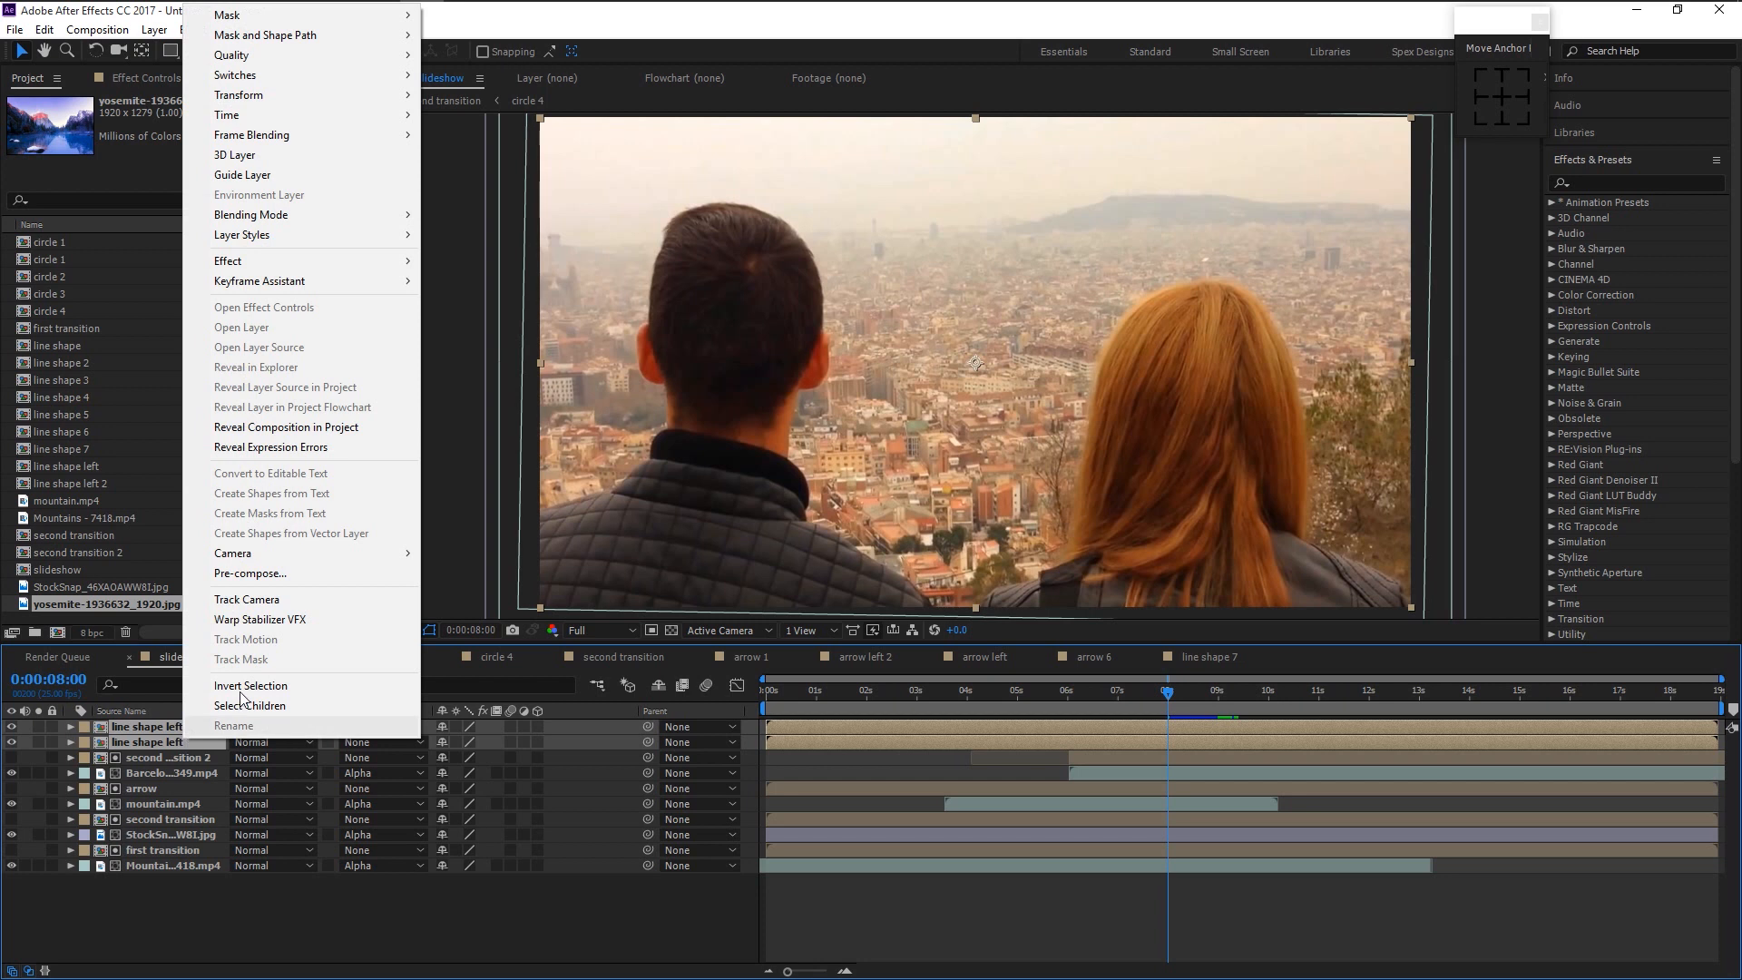
pyautogui.click(286, 577)
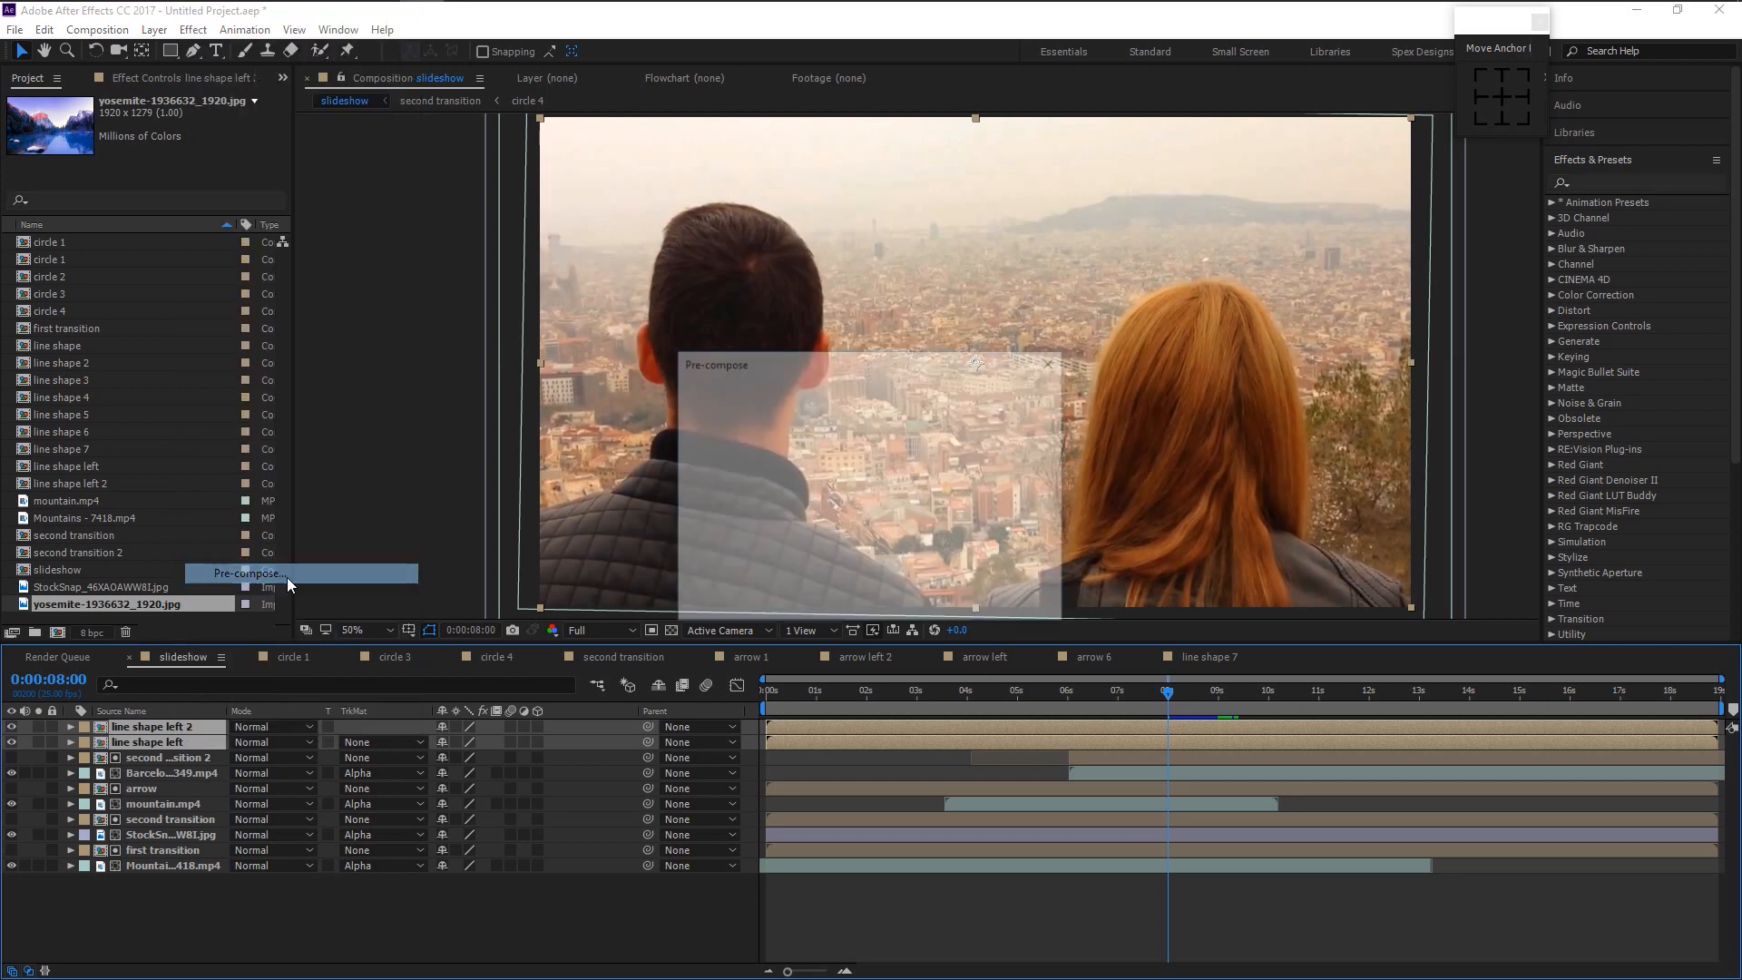
pyautogui.press('BackSpace')
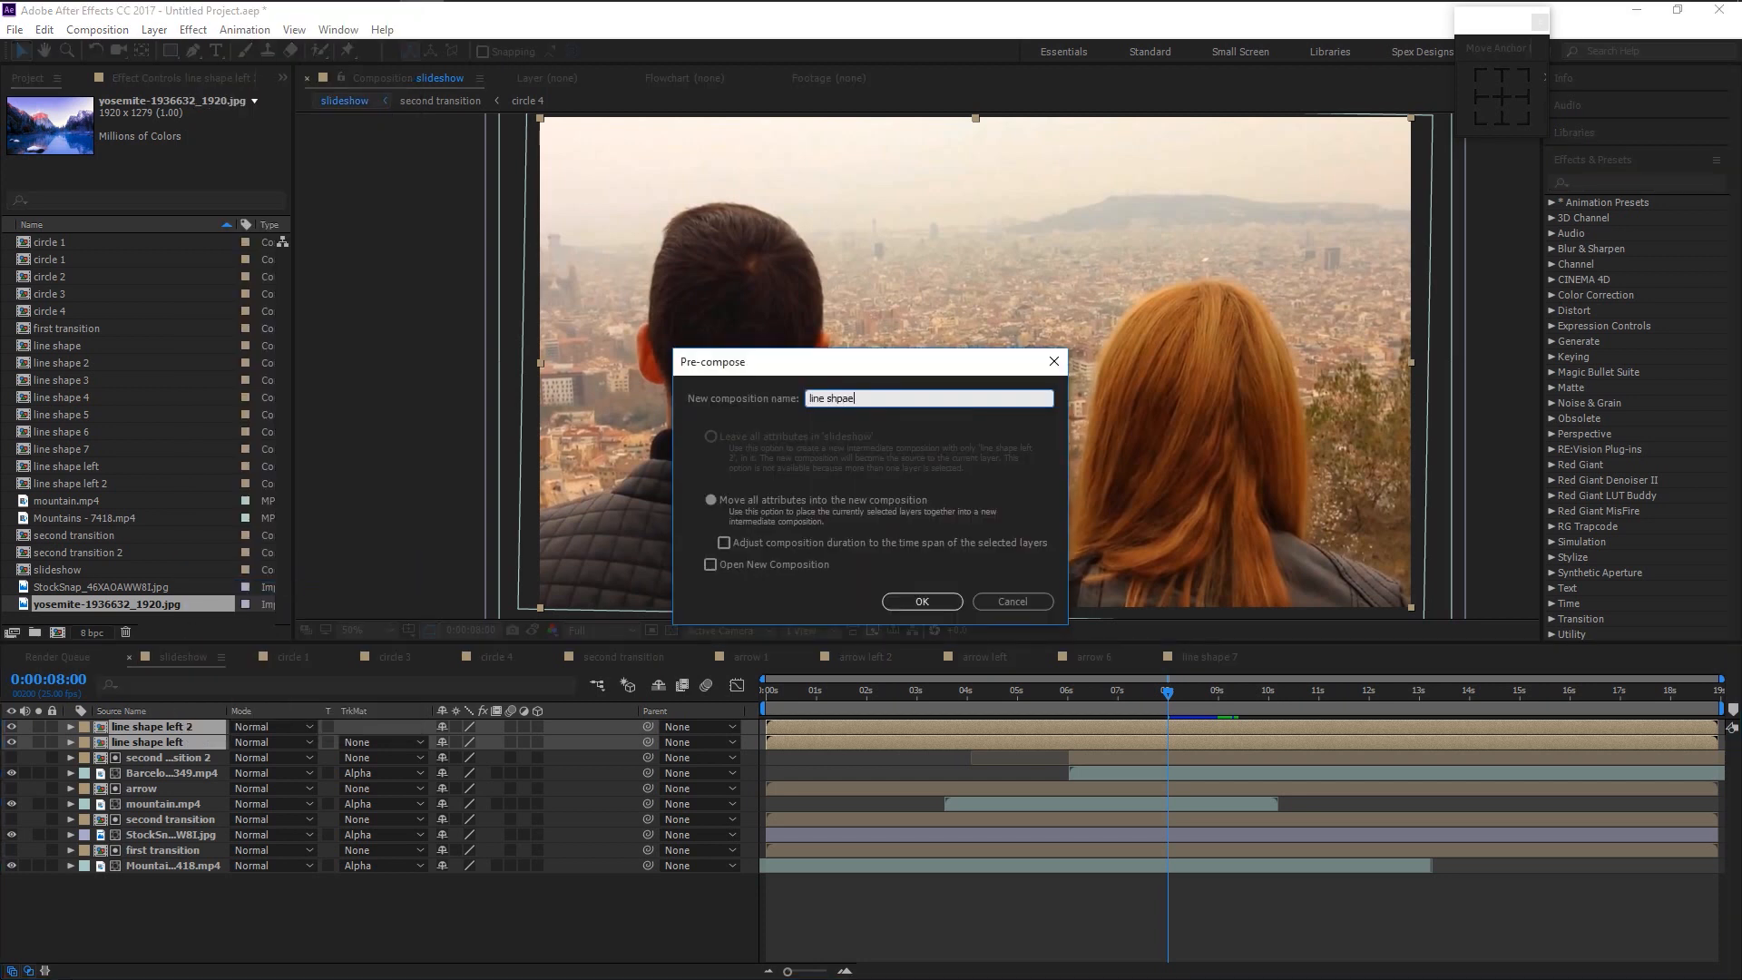
pyautogui.press('Return')
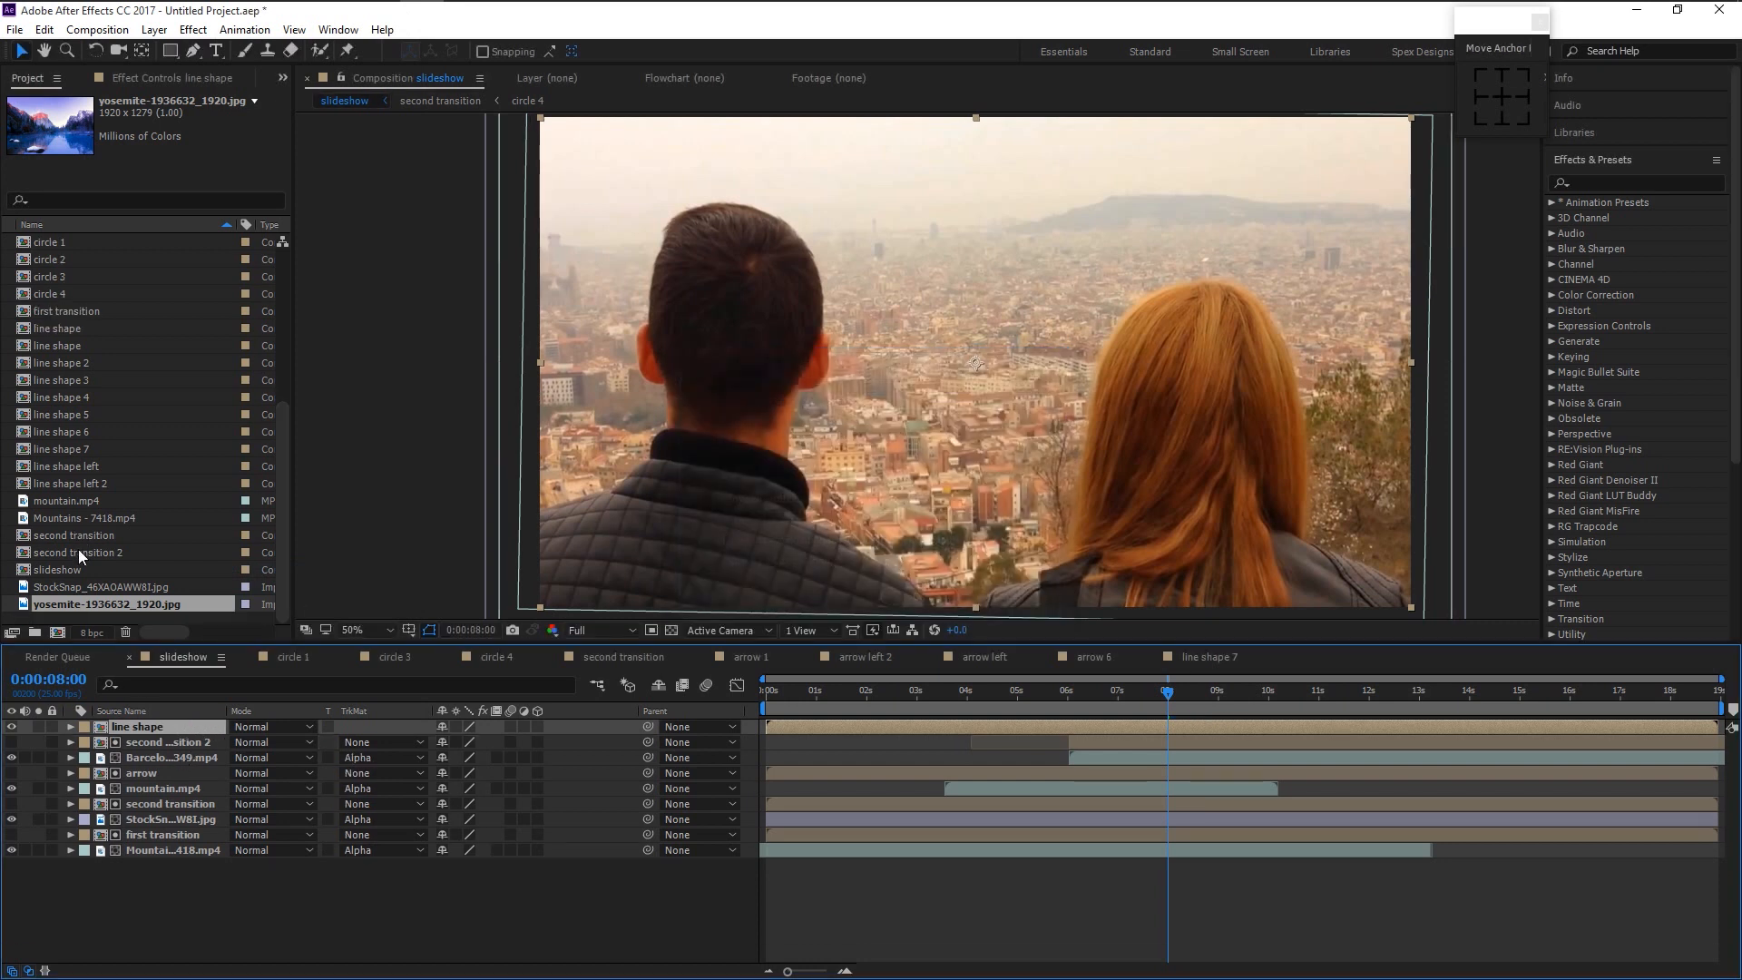
# - Place yosemite-1936632_1920.jpg below line shape with Alpha Matte 'line shape', then preview
pyautogui.moveTo(77, 609); pyautogui.dragTo(147, 737)
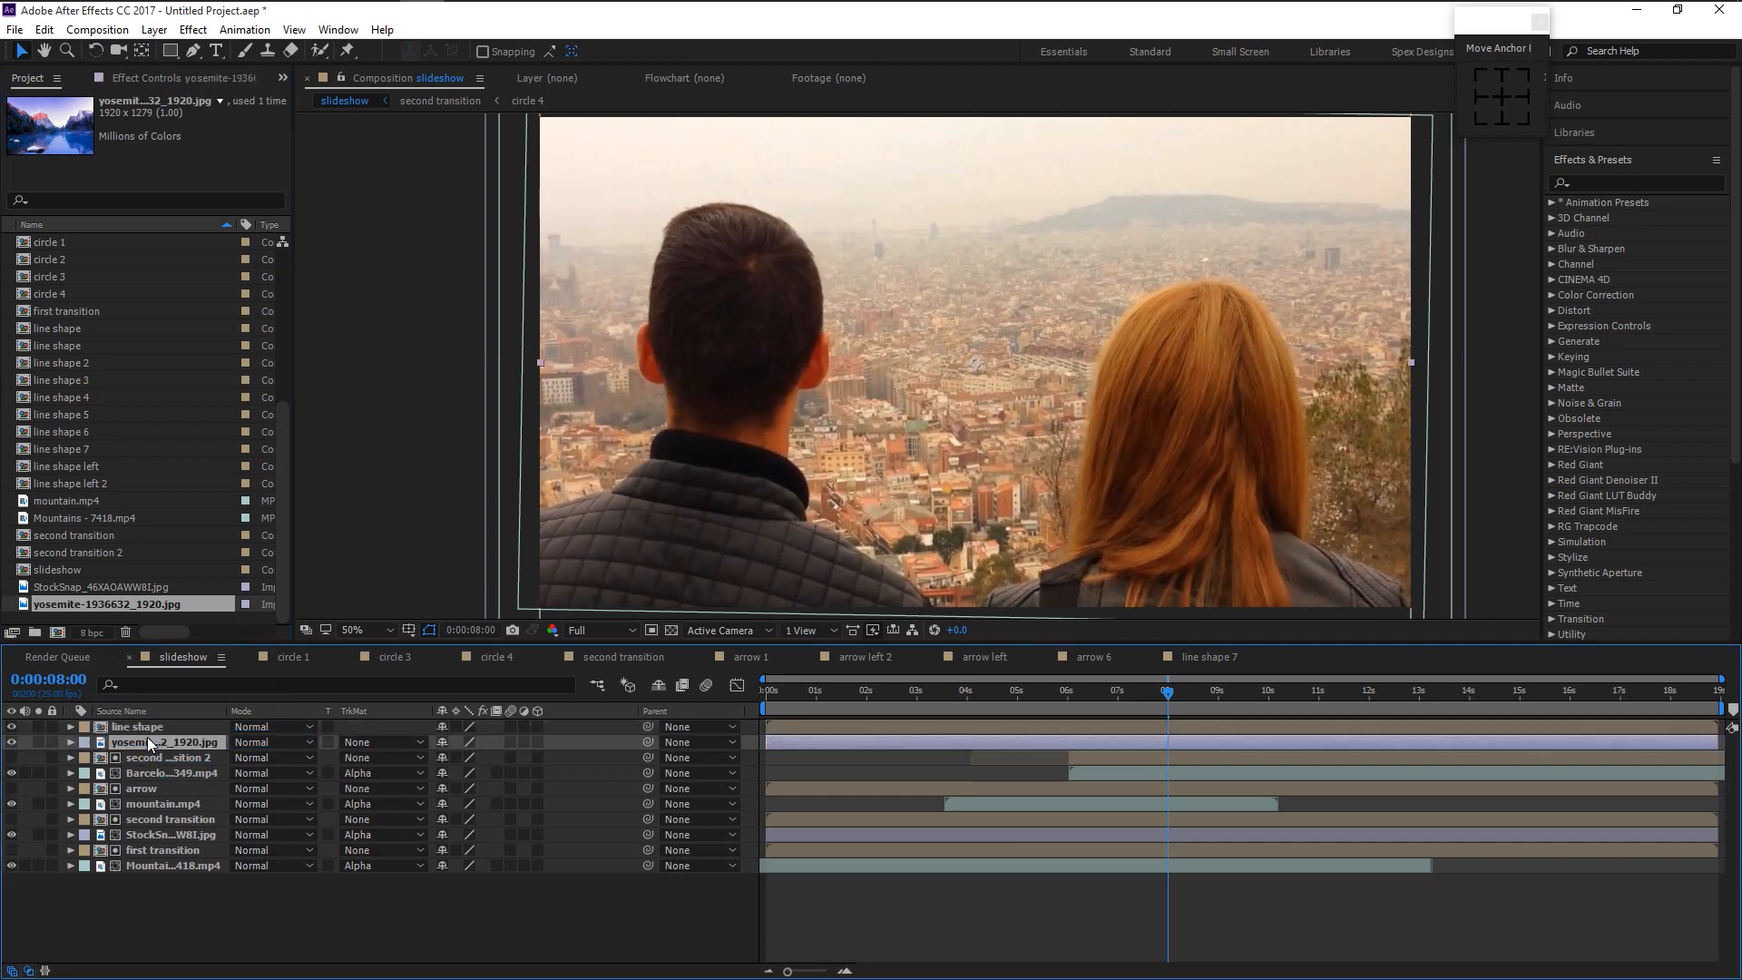
pyautogui.click(396, 744)
pyautogui.click(421, 789)
pyautogui.press('space')
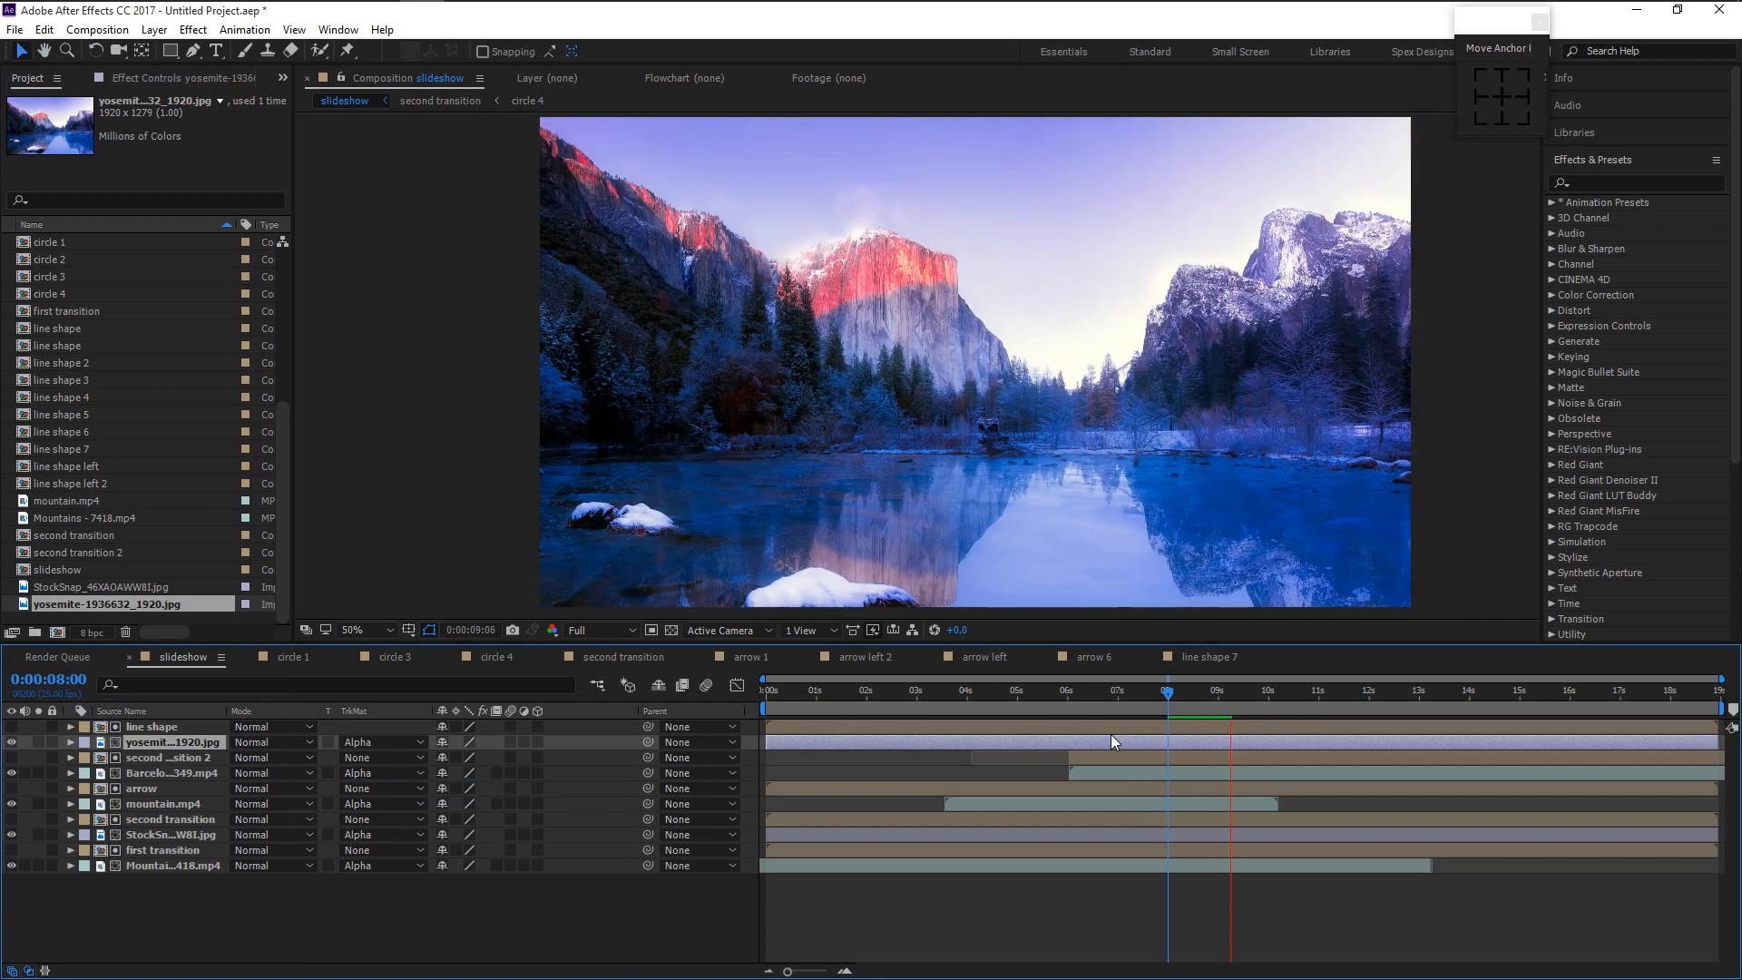